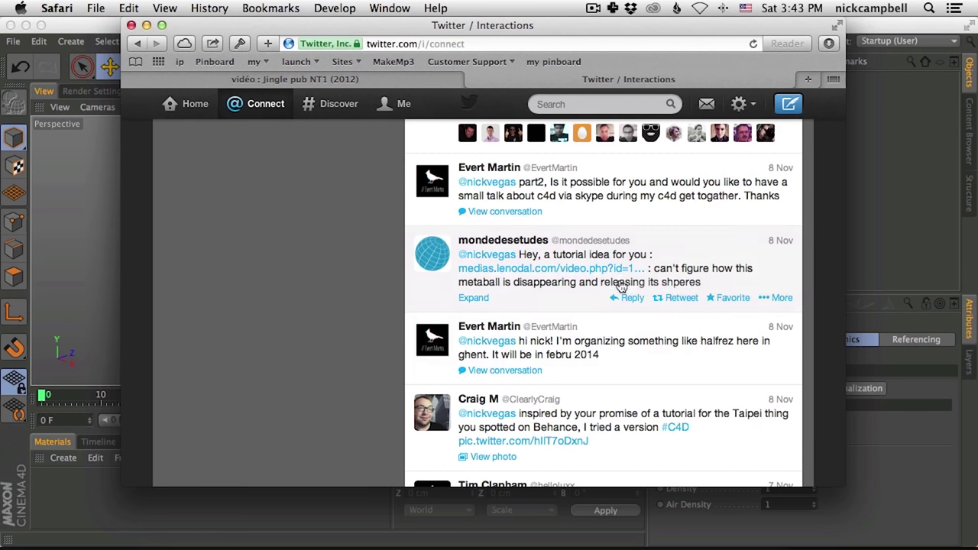
Play the Jingle pub NT1 reference clip from the start and pause on the spheres shot
left_click(374, 81)
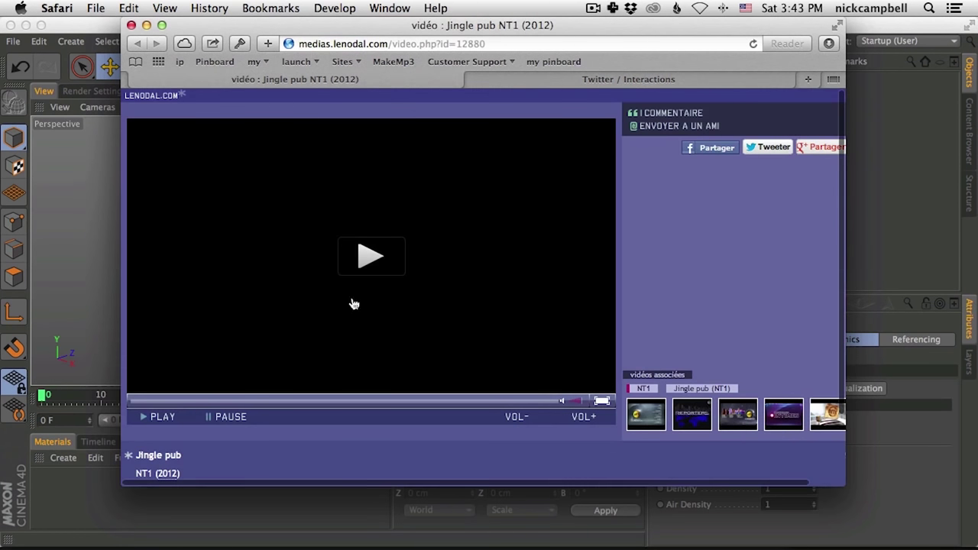
left_click(362, 263)
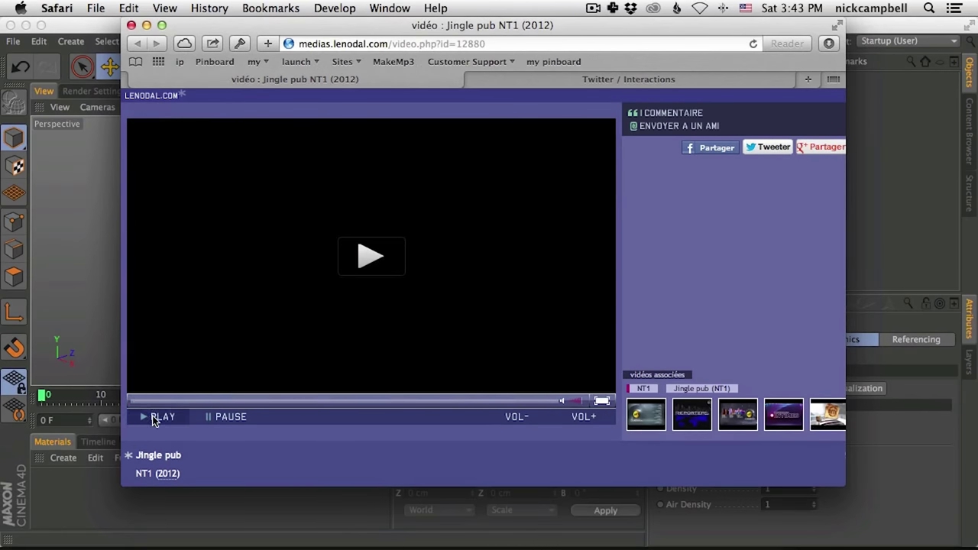
left_click(152, 417)
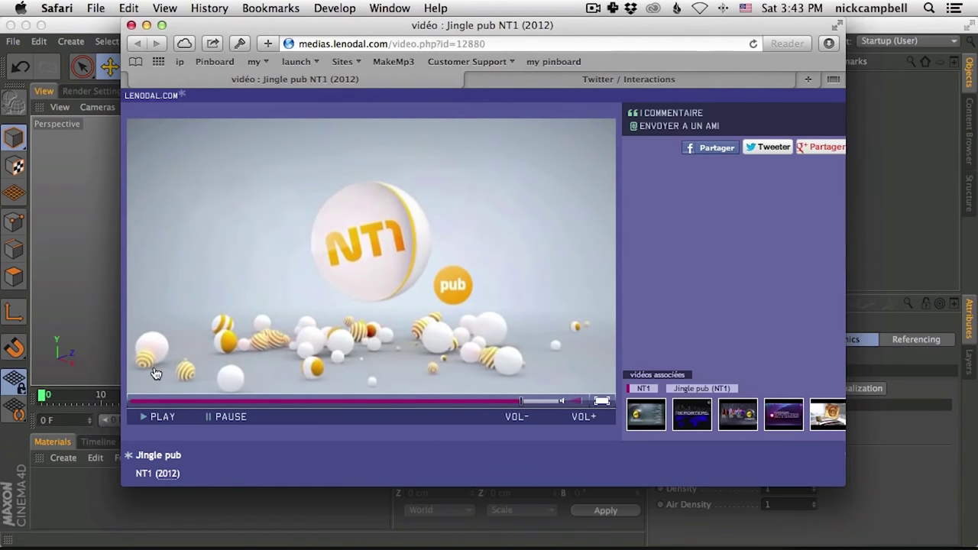
left_click(151, 417)
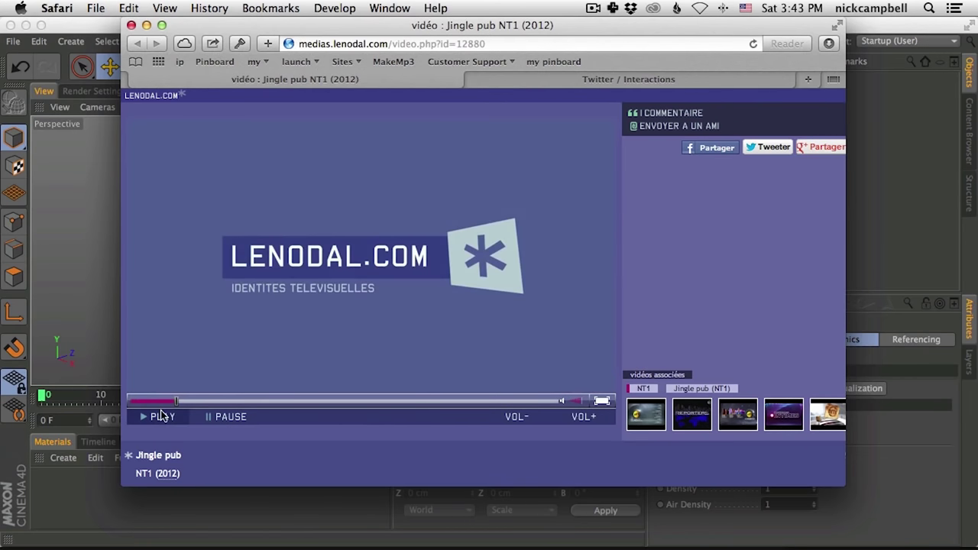
left_click(402, 292)
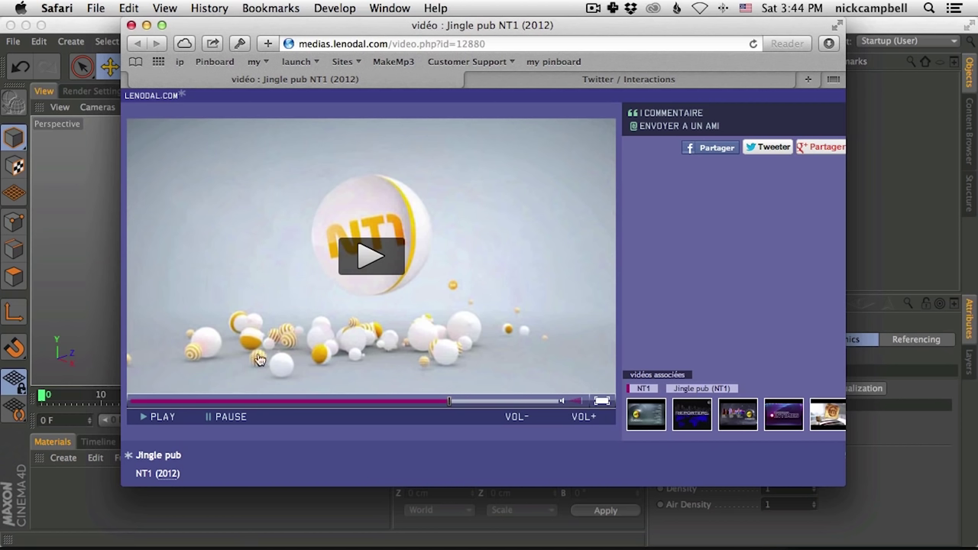
Resume the clip briefly, pause it again, and return to Cinema 4D
left_click(464, 256)
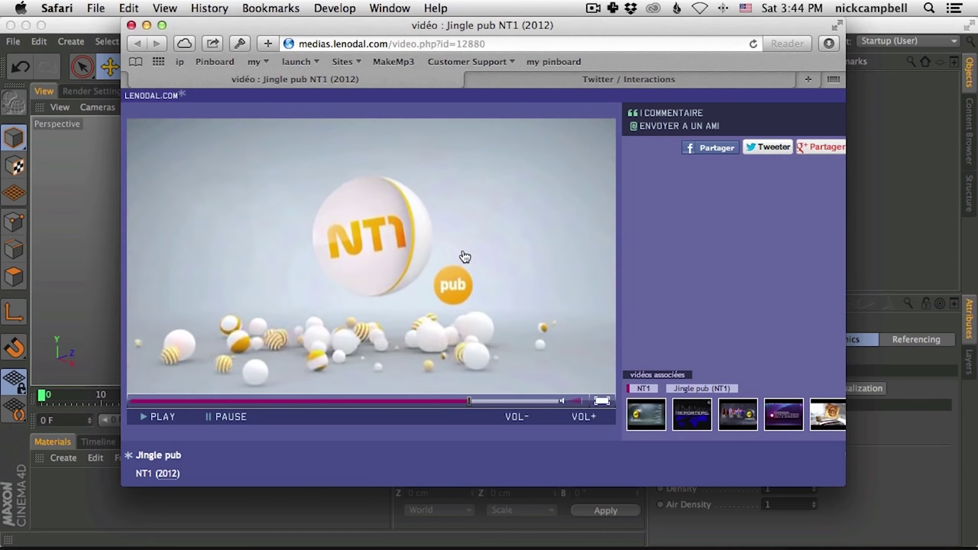
left_click(349, 342)
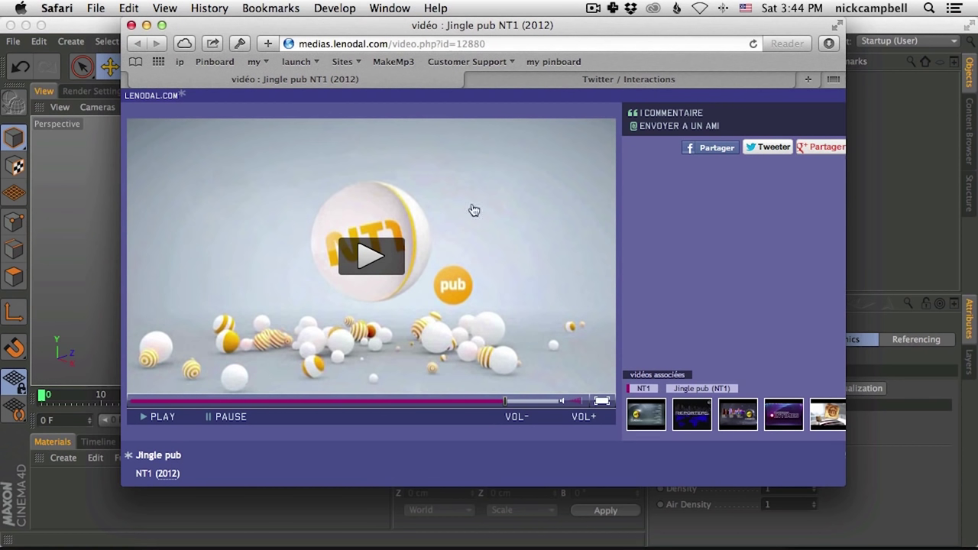
left_click(87, 38)
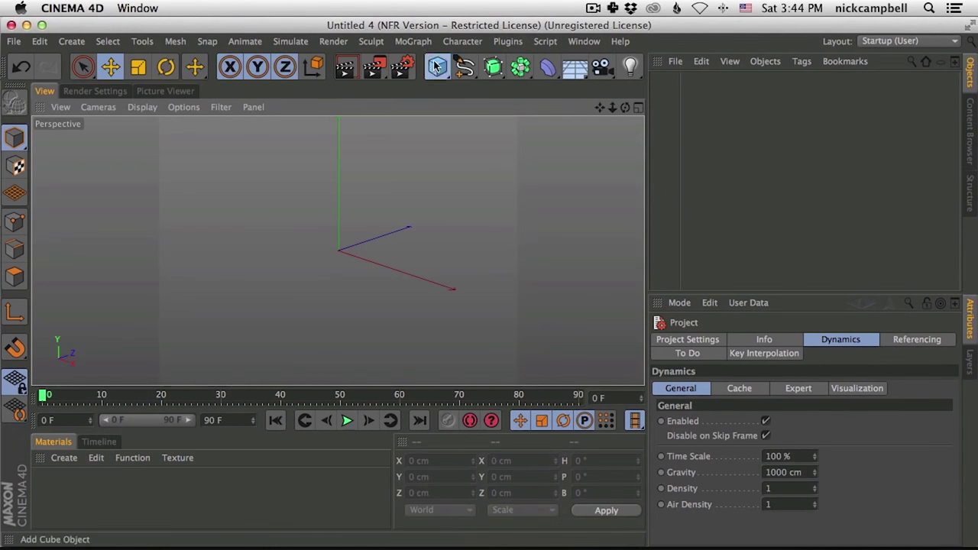
Add a Sphere and a Cloner, nest the sphere in the Cloner, and set Grid Array mode
left_click(437, 67)
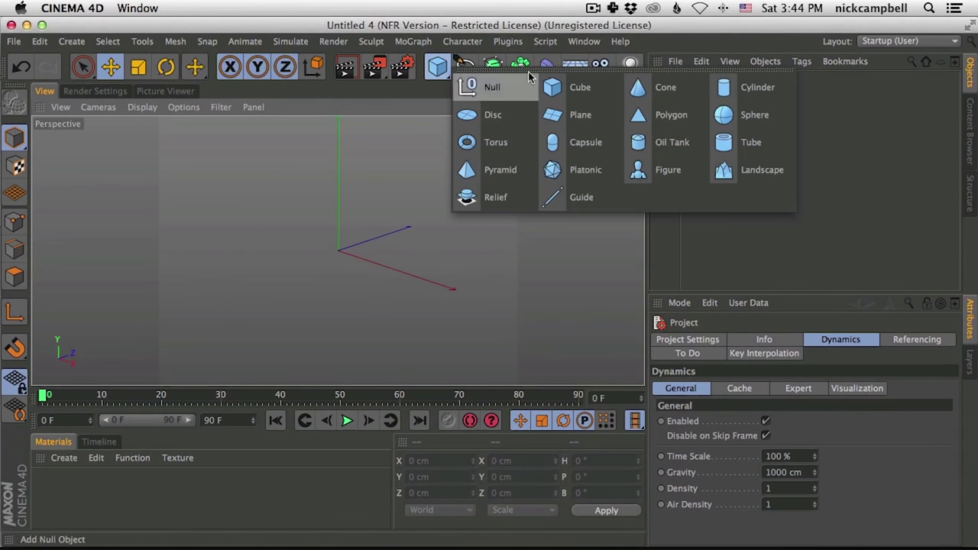
left_click(752, 116)
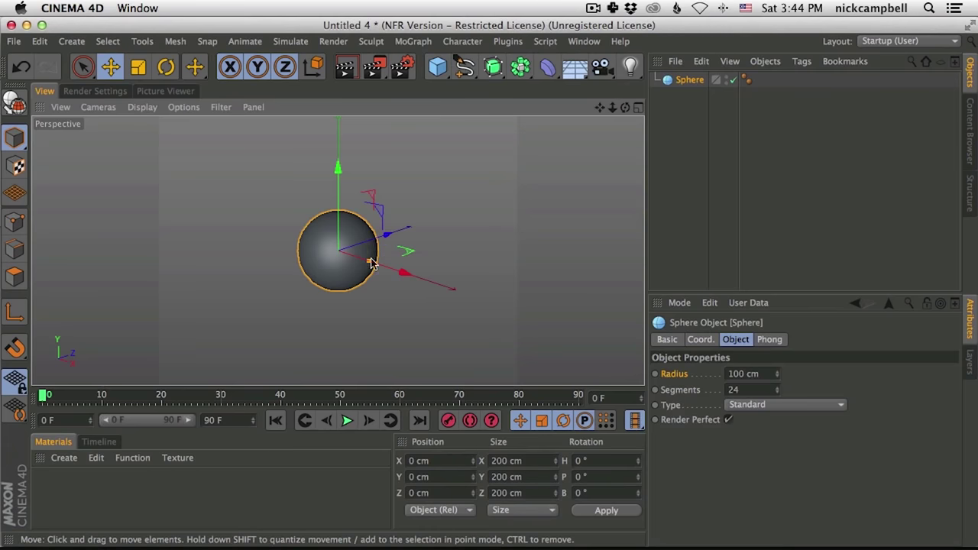
scroll(375, 262, "down", 5)
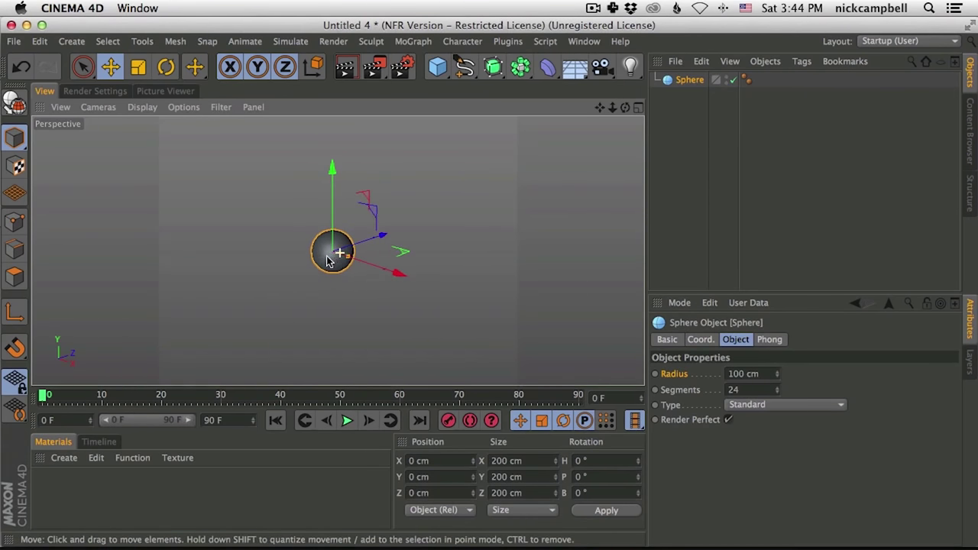
left_click(416, 43)
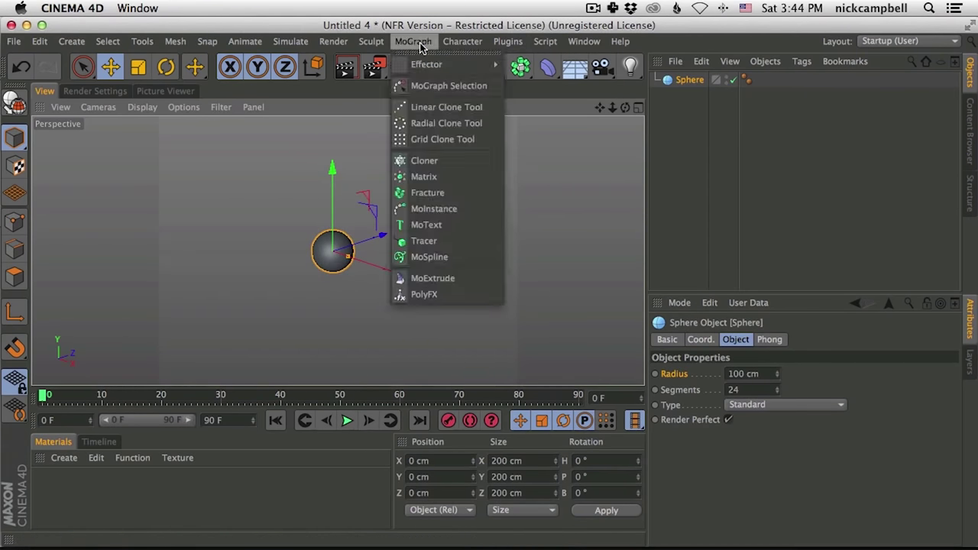
left_click(451, 166)
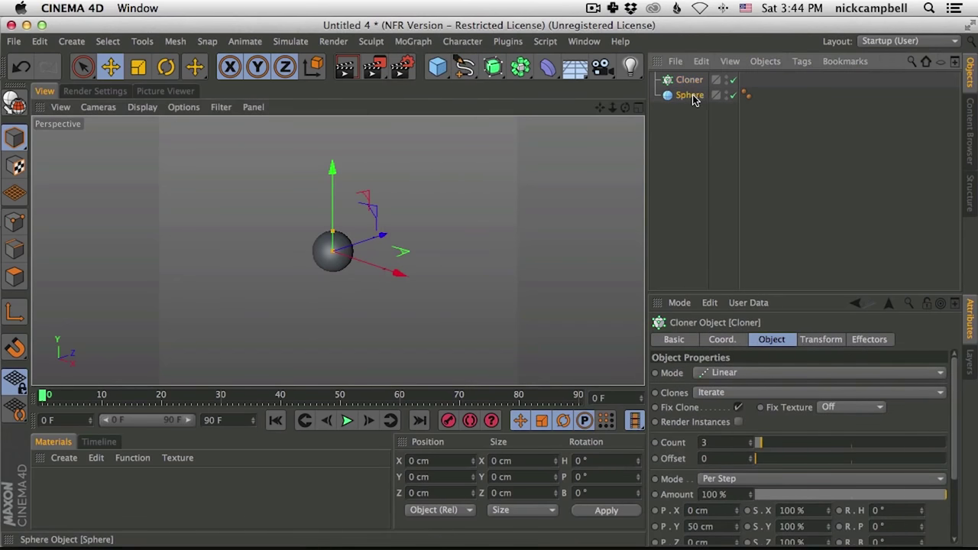
left_click_drag(692, 80, 691, 79)
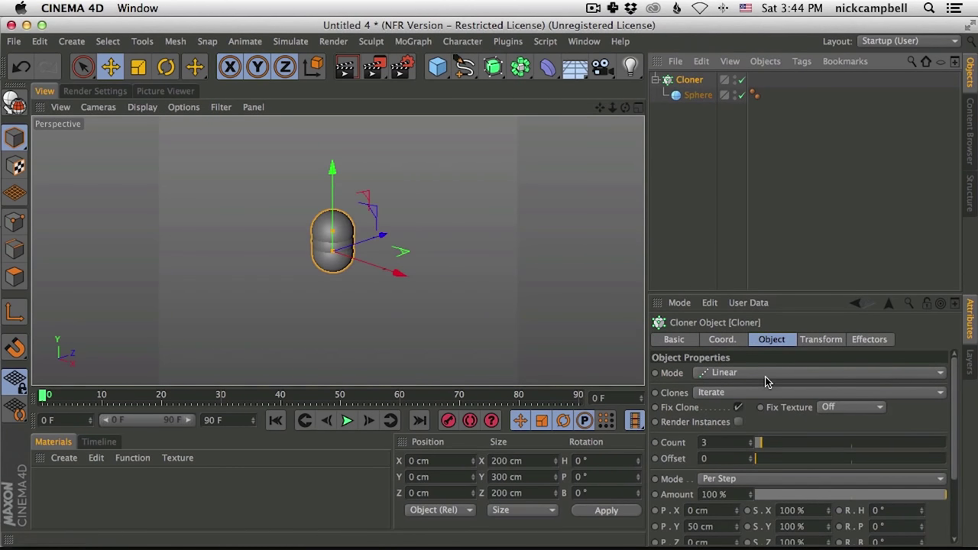
left_click(766, 373)
left_click(757, 431)
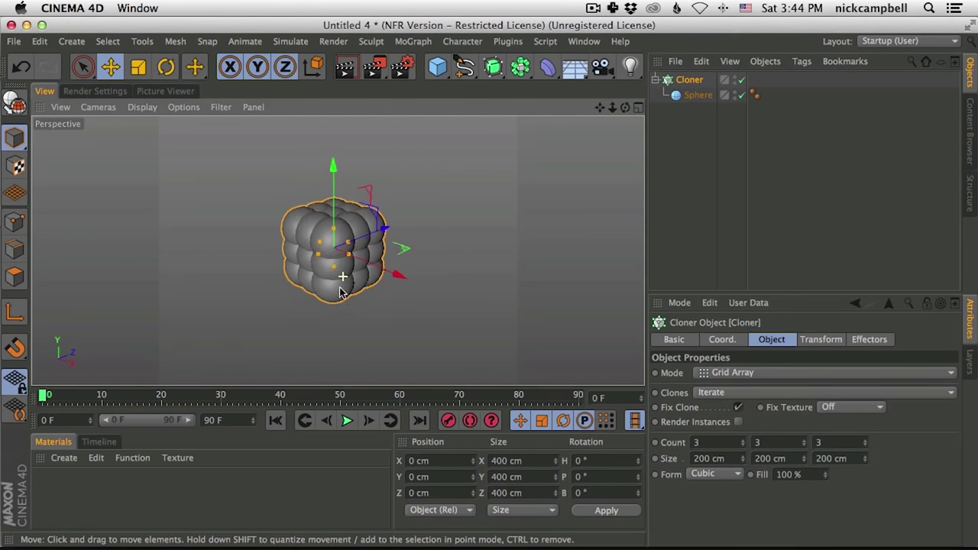
Scale the sphere down to 47.9 cm to tighten the 3×3×3 grid, then switch to Safari
left_click(702, 96)
left_click_drag(334, 252, 414, 243)
key("super+z")
key("t")
left_click_drag(433, 195, 116, 299)
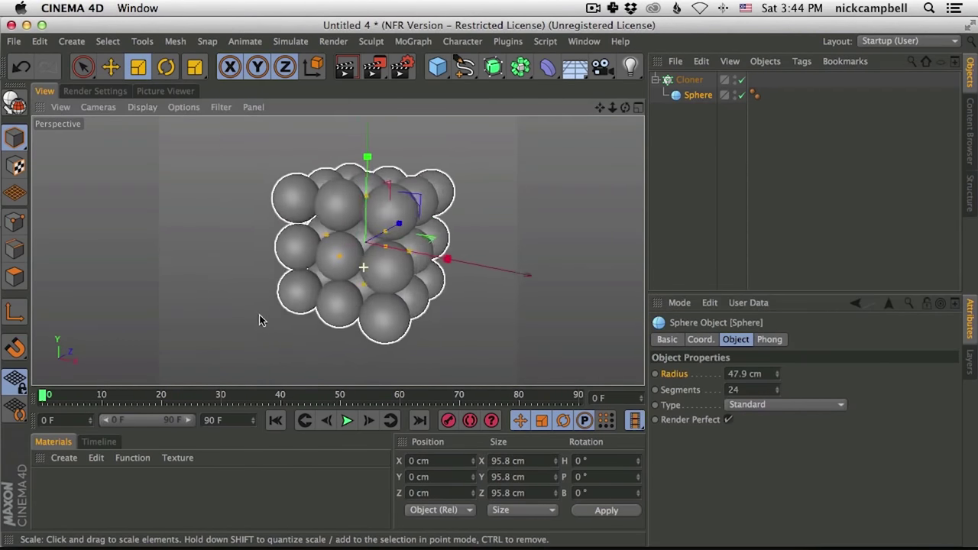
left_click_drag(260, 319, 357, 231, "alt")
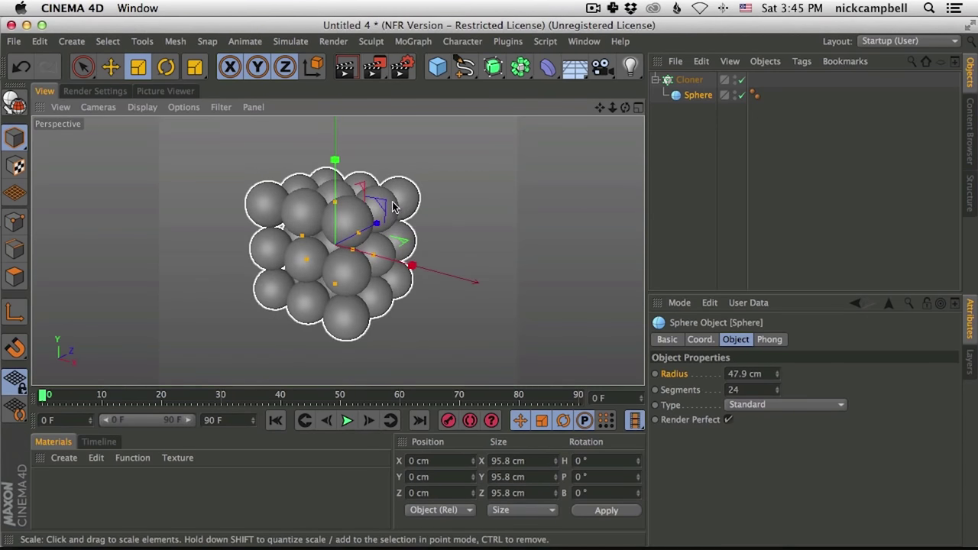
key("super+Tab")
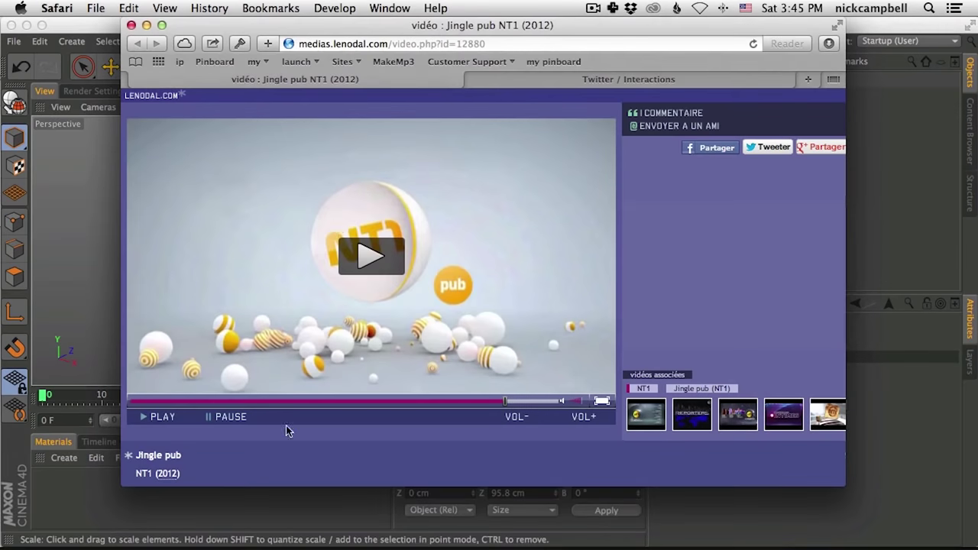
Rewind the reference clip to the merging white blobs and go back to Cinema 4D
left_click(284, 401)
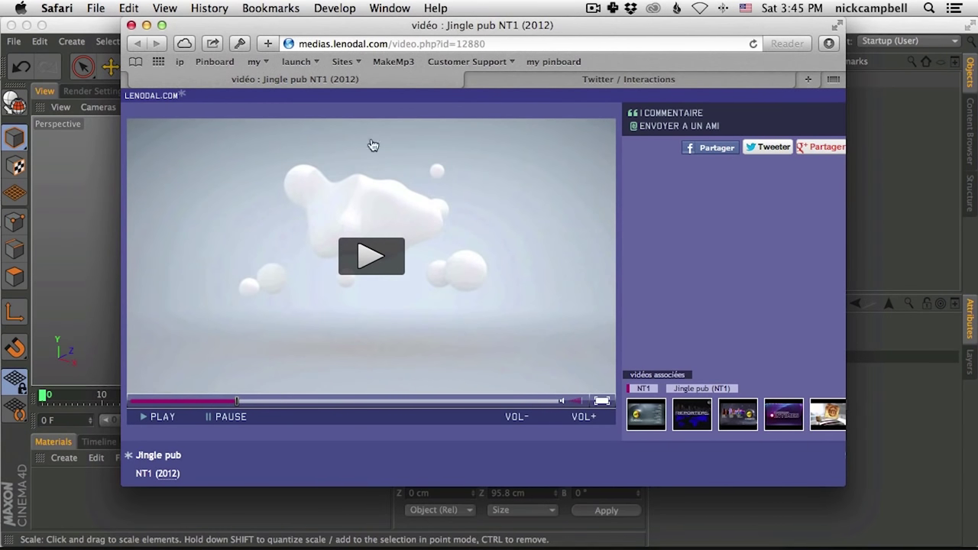
left_click(92, 38)
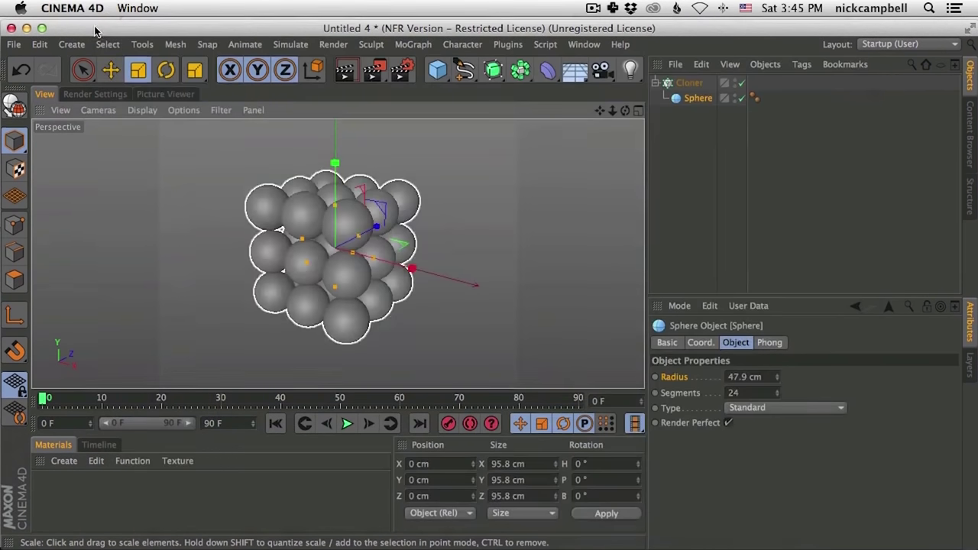
Wrap the Cloner in a new Metaball object and toggle it to compare with the spheres
left_click(692, 80)
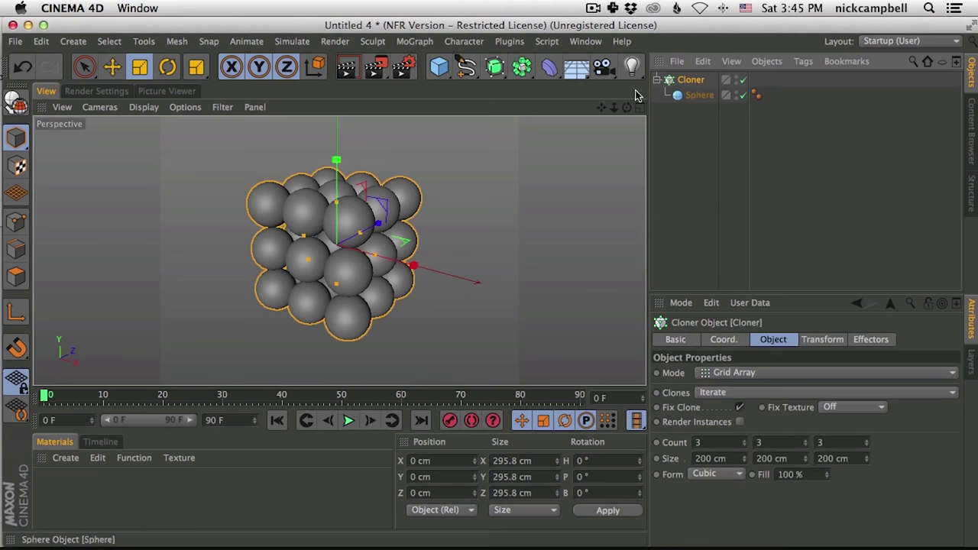
left_click(495, 67)
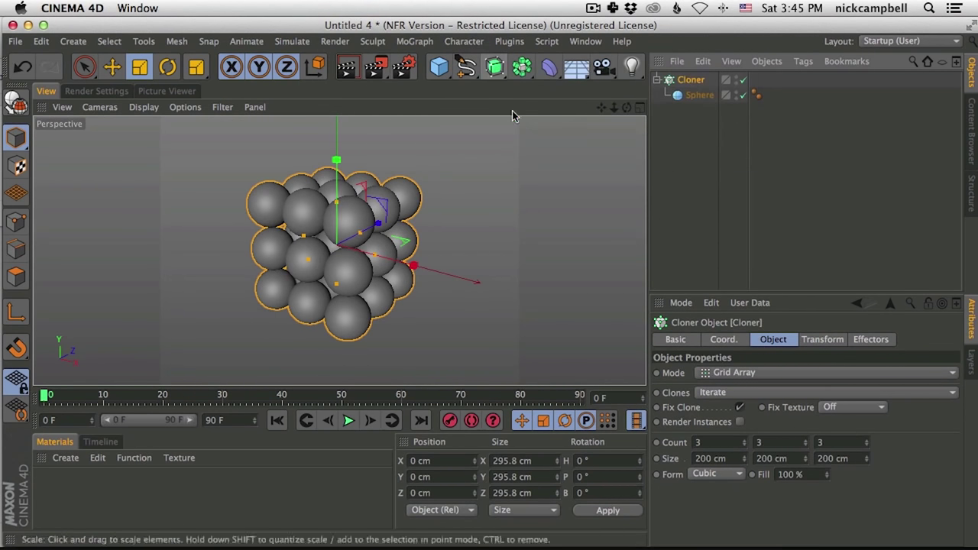
left_click(522, 67)
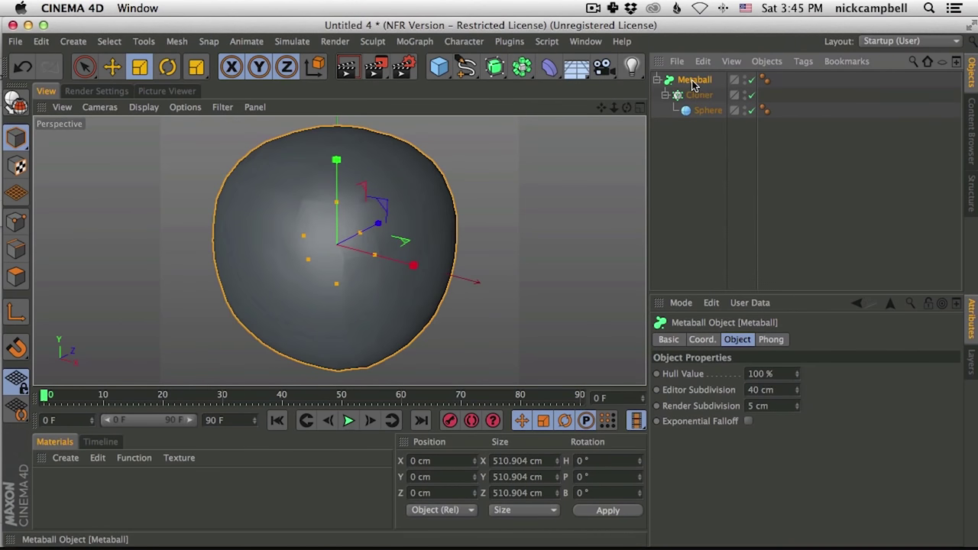
mouse_move(371, 249)
left_mouse_down()
mouse_move(345, 258)
mouse_move(371, 244)
mouse_move(277, 221)
mouse_move(312, 246)
mouse_move(353, 236)
left_mouse_up()
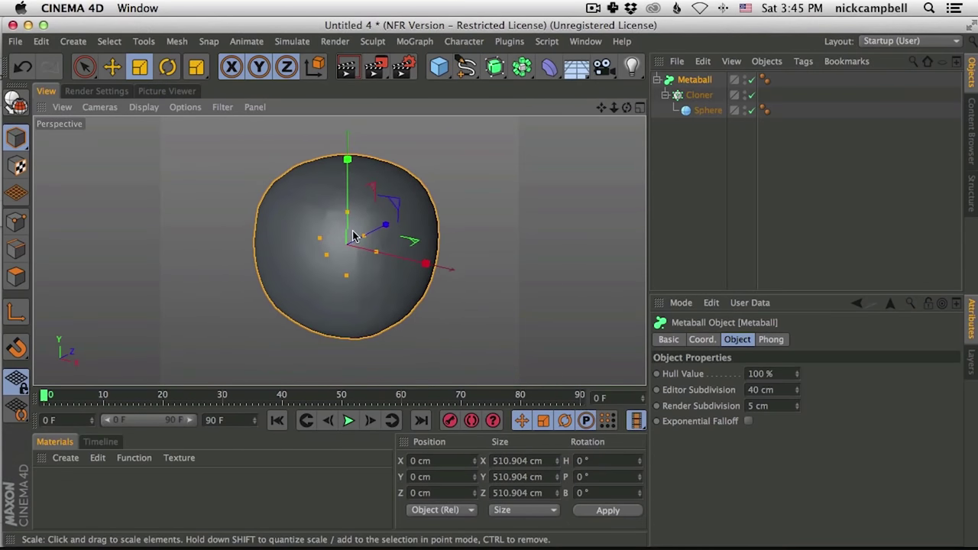
left_click(751, 80)
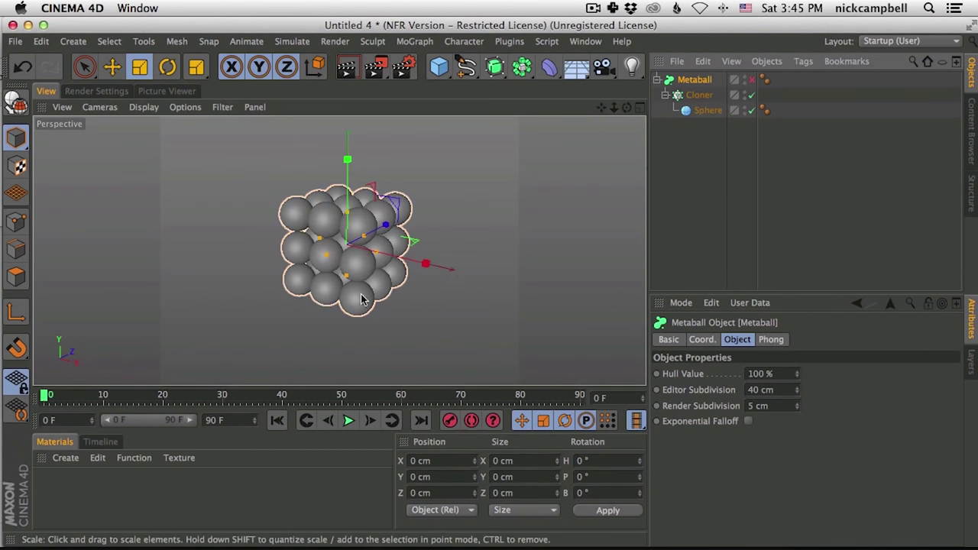
left_click(752, 81)
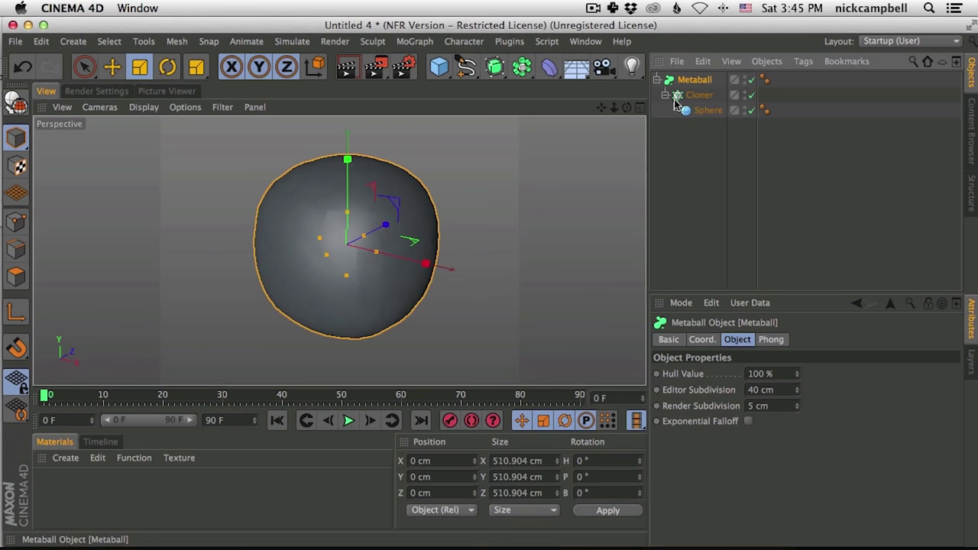
middle_click_drag(439, 244, 424, 264, "alt")
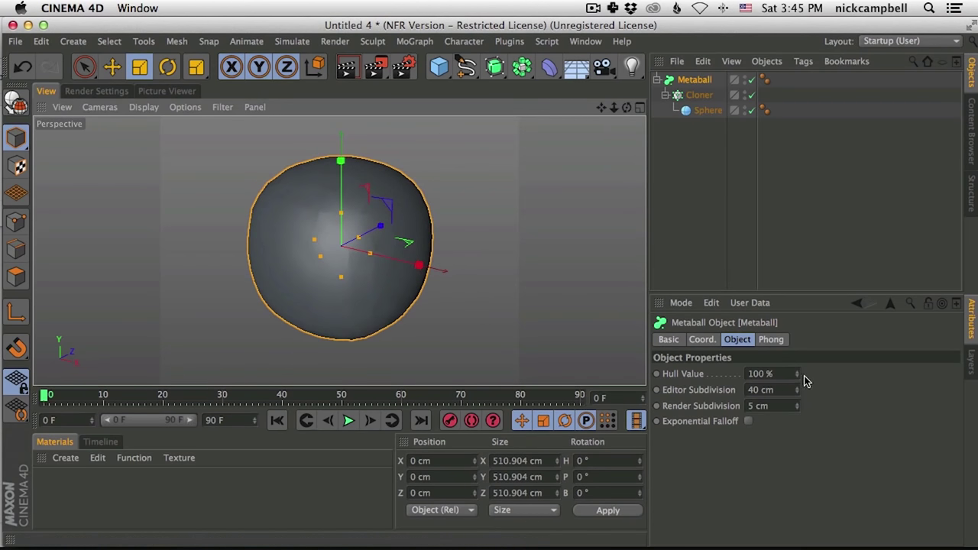
Set the Metaball Hull Value to 191% with Exponential Falloff, then view the previous render
left_click_drag(800, 380, 835, 304)
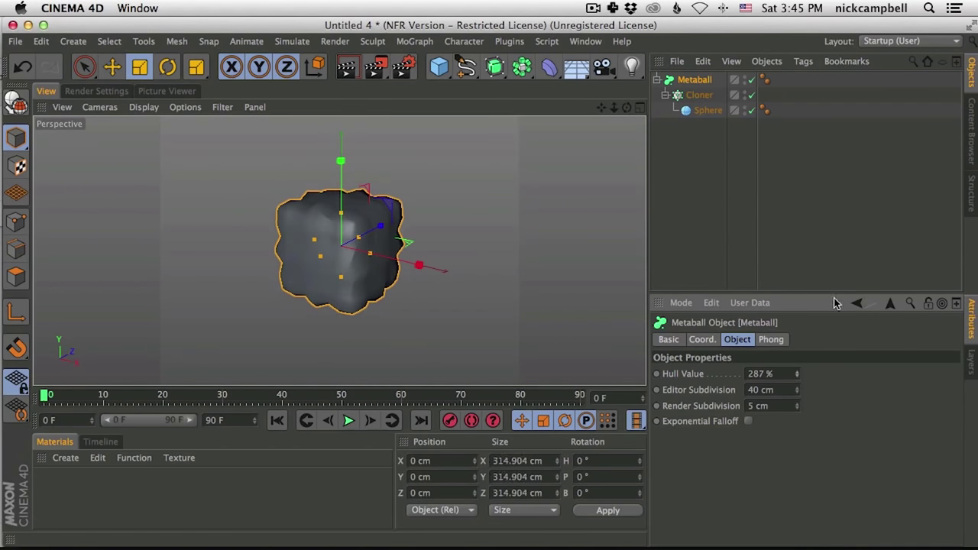
left_click(747, 421)
left_click_drag(799, 373, 779, 400)
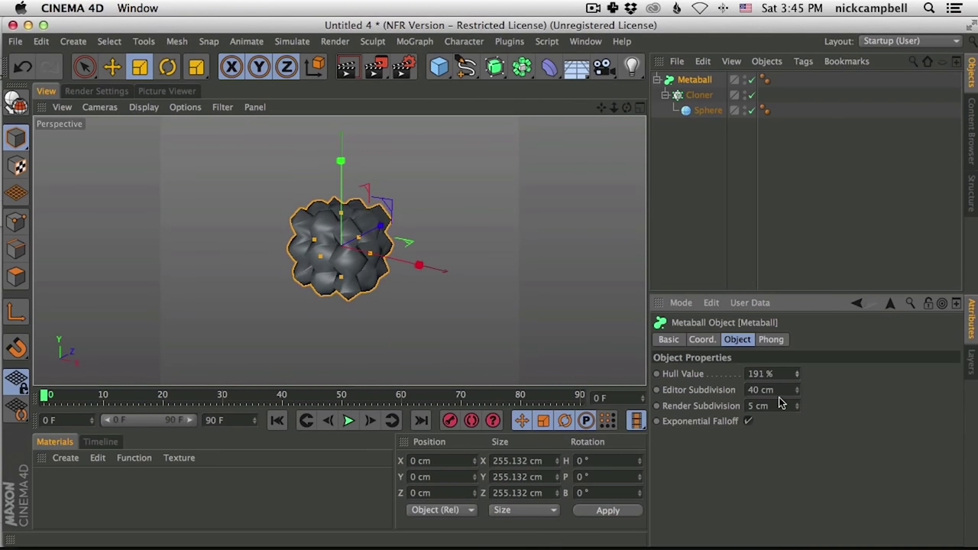
scroll(364, 256, "up", 3)
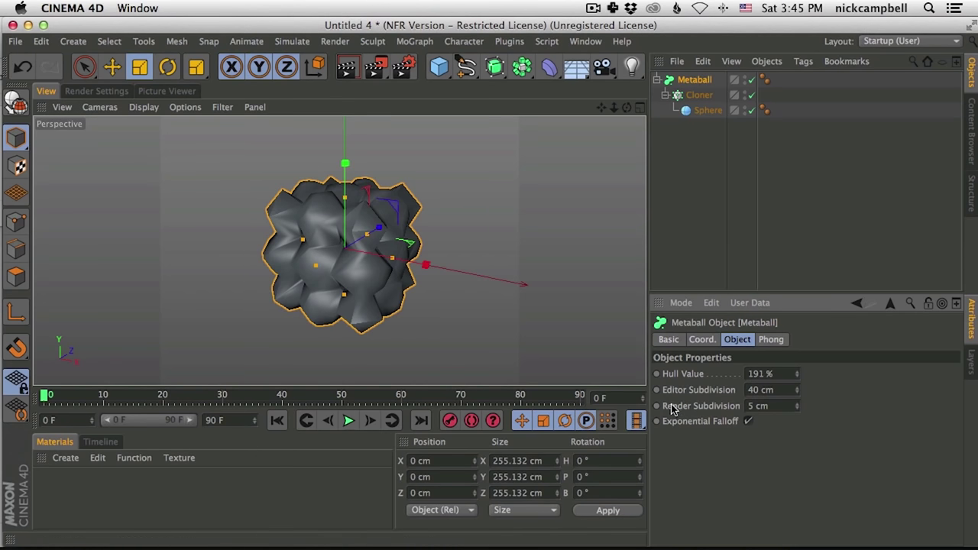
left_click(167, 90)
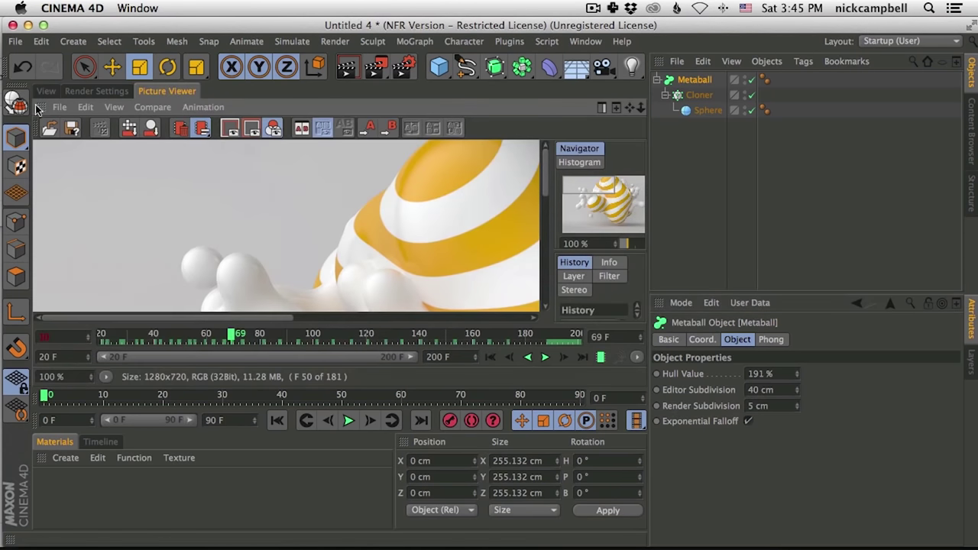
Set render output to locked-ratio HDTV (16:9) at 500 px wide, test-rendering the metaball
left_click(45, 91)
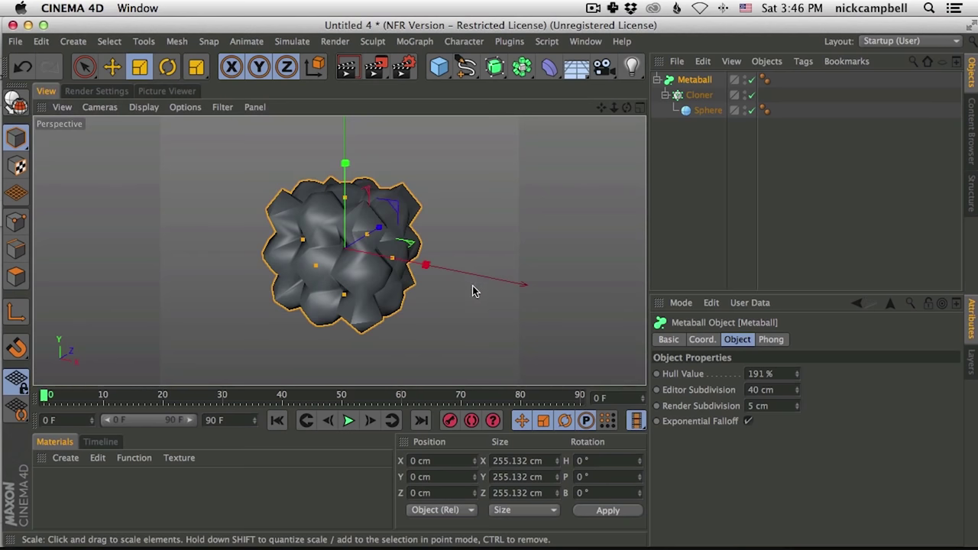
key("shift+r")
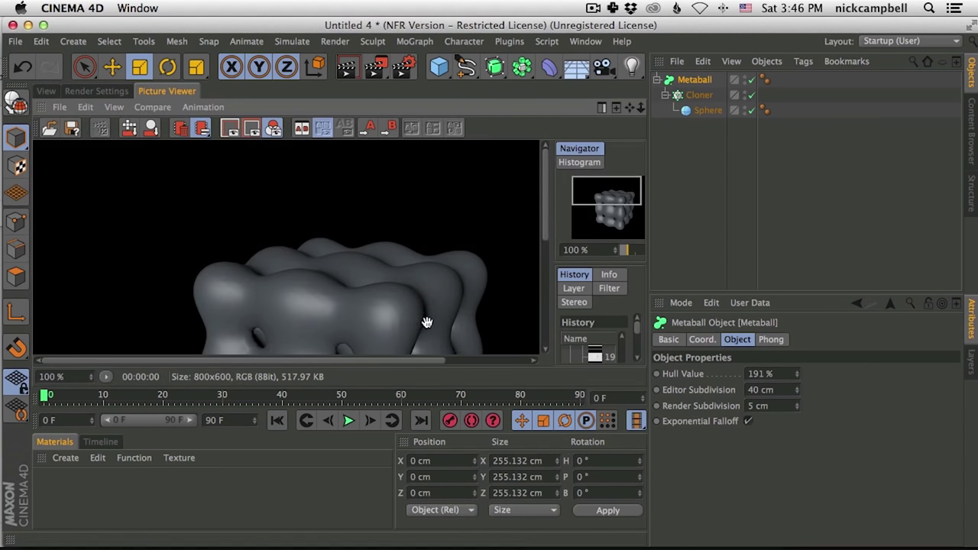
left_click(96, 91)
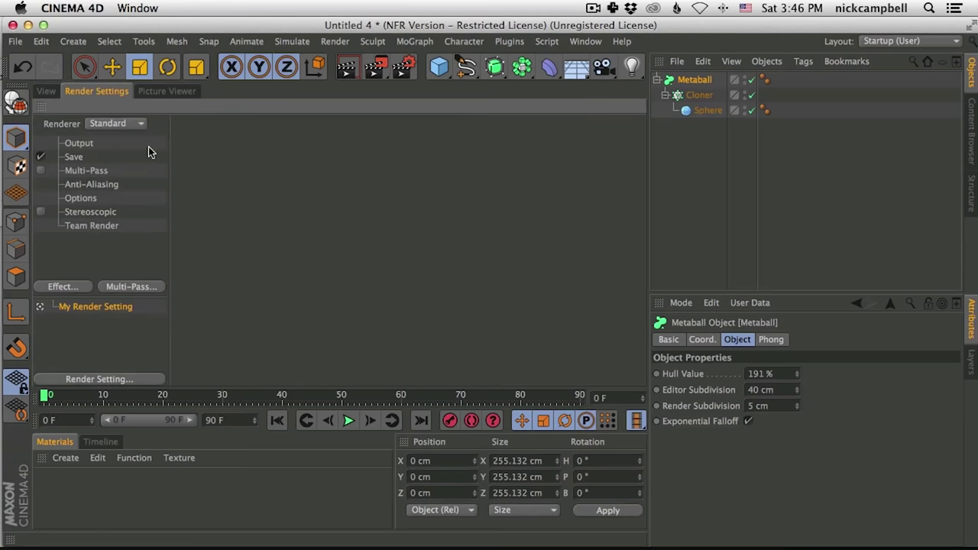
left_click(77, 144)
left_click(264, 188)
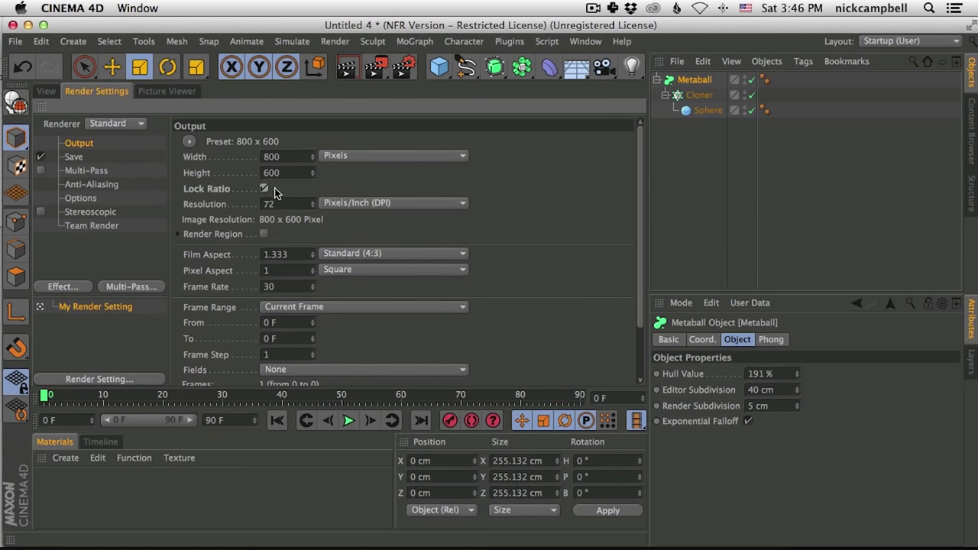
left_click(337, 256)
left_click(359, 316)
left_click(291, 162)
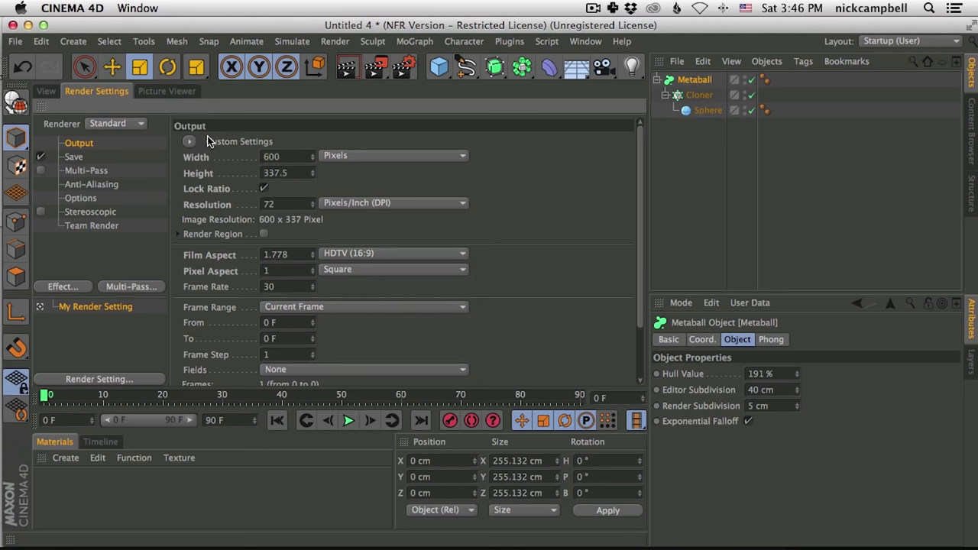
key("shift+r")
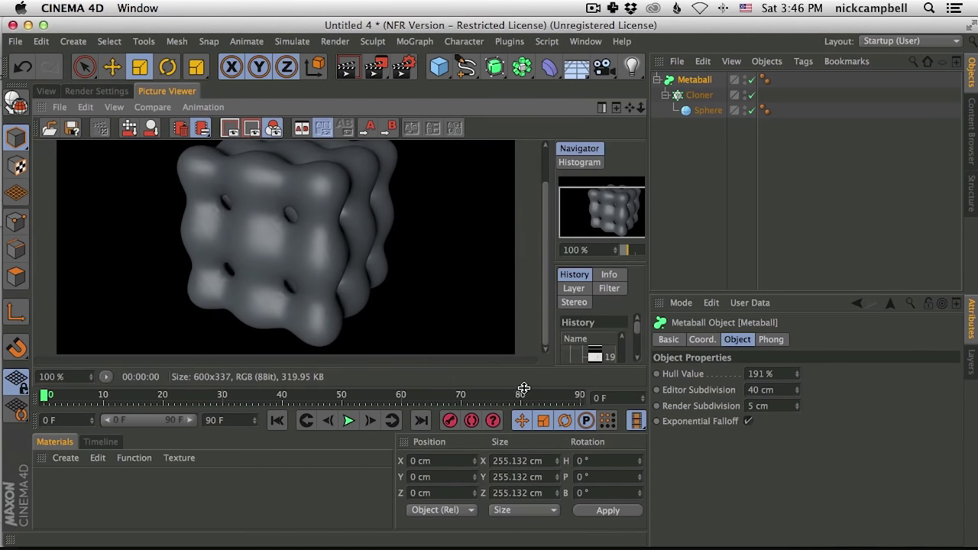
left_click(96, 91)
left_click(284, 156)
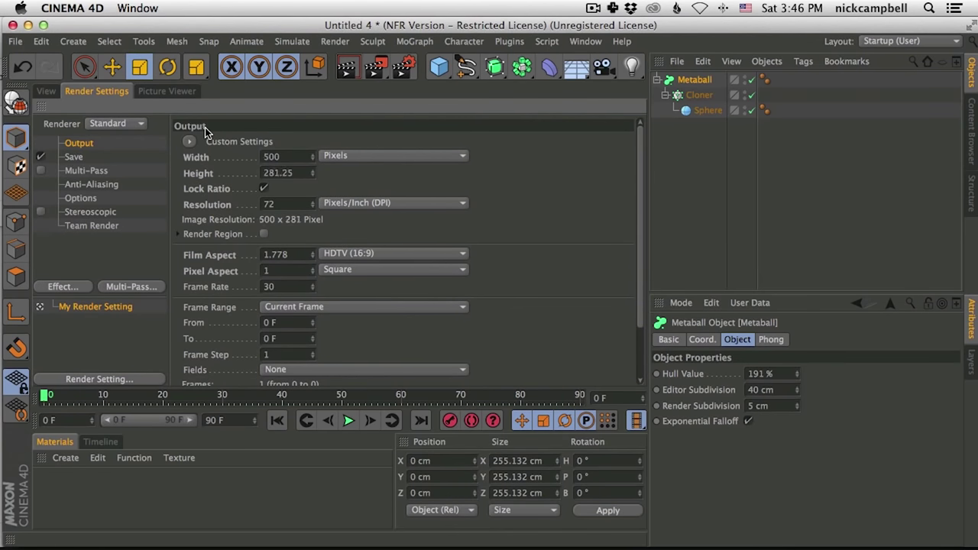
key("shift+r")
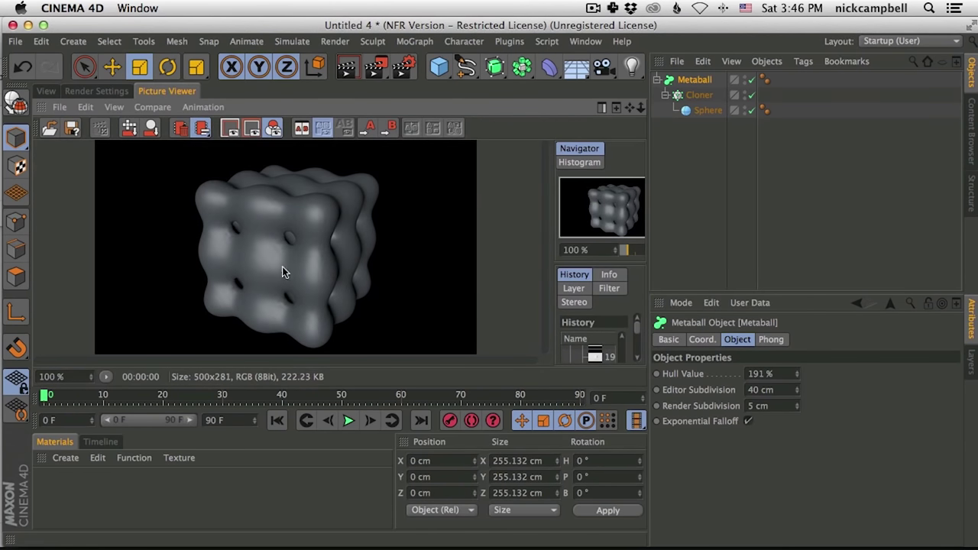
Compare the metaball's viewport smoothness against the rendered image and render subdivision
left_click(45, 91)
left_click(346, 68)
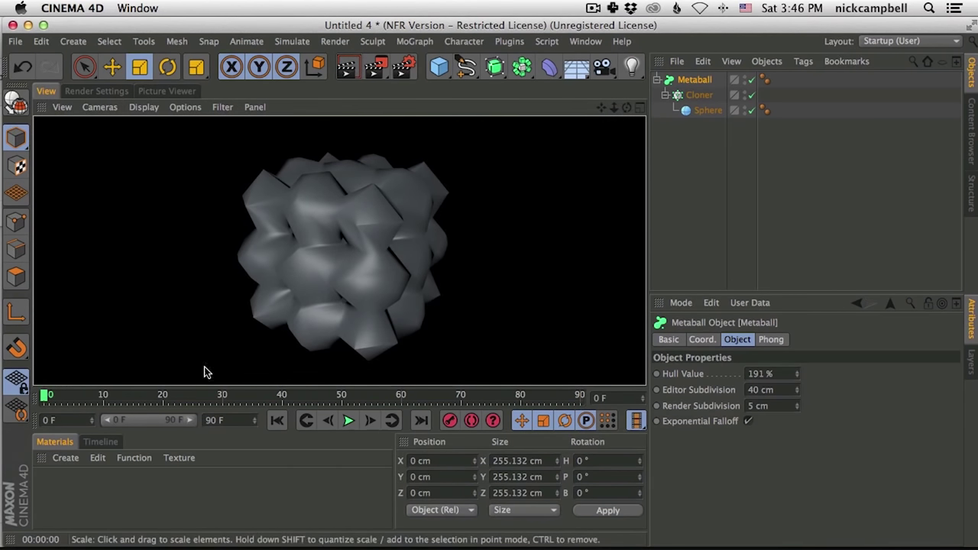
left_click(162, 92)
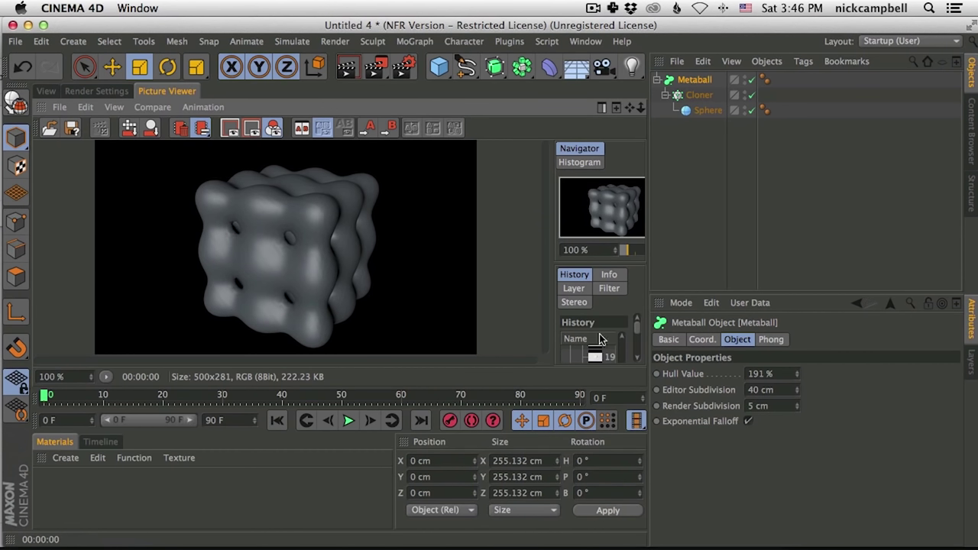
left_click(764, 390)
key("Tab")
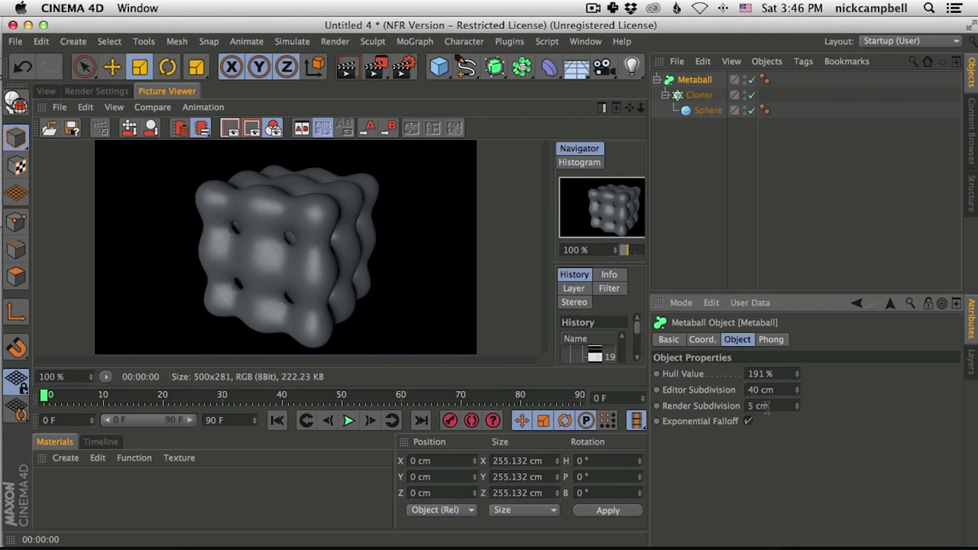
left_click(48, 90)
key("ctrl+r")
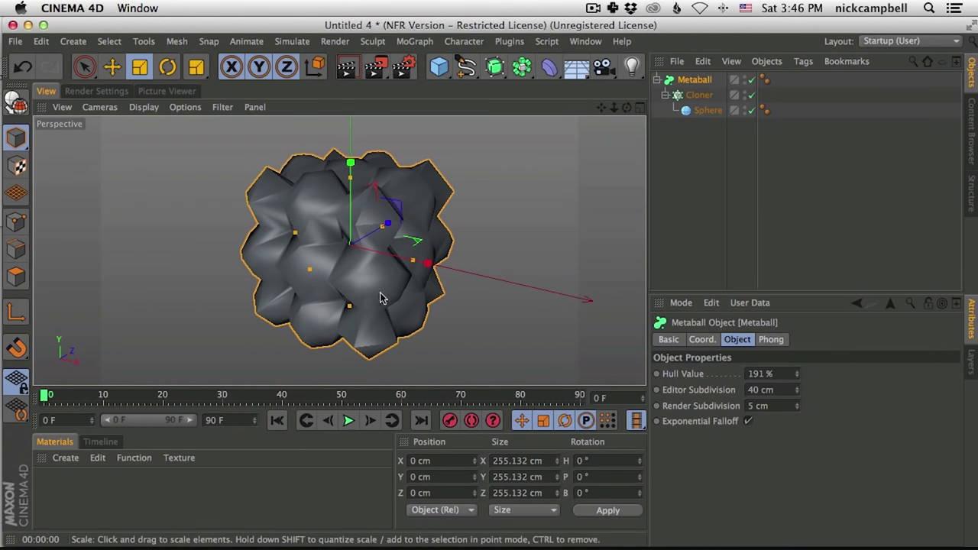
left_click(168, 91)
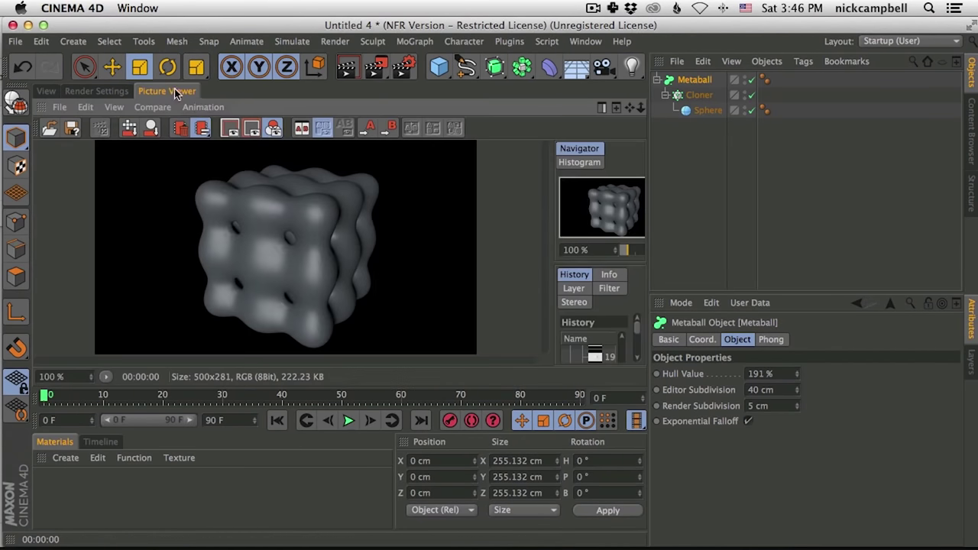
left_click(47, 91)
Set the Metaball's Editor Subdivision to 20 cm and orbit to inspect the smoother blob
left_click(790, 390)
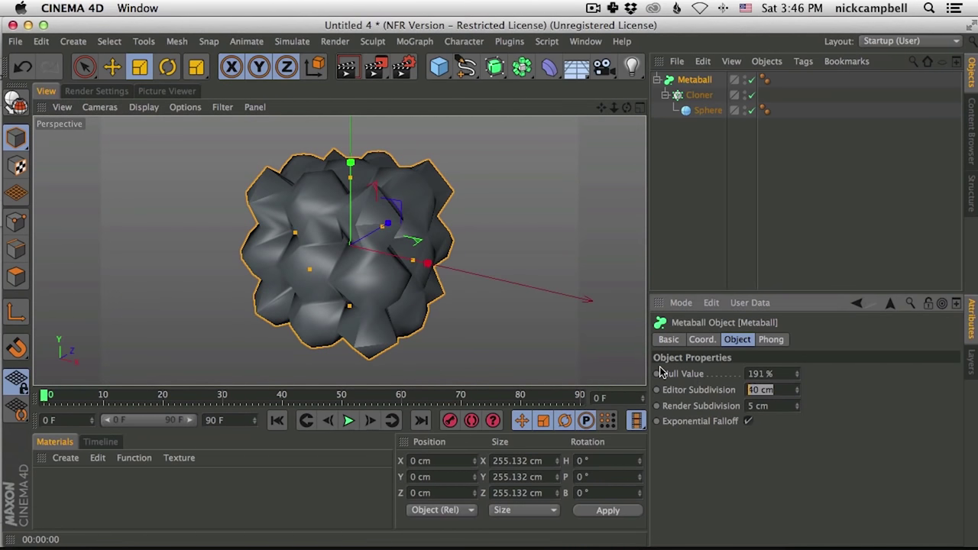
type("20")
key("Return")
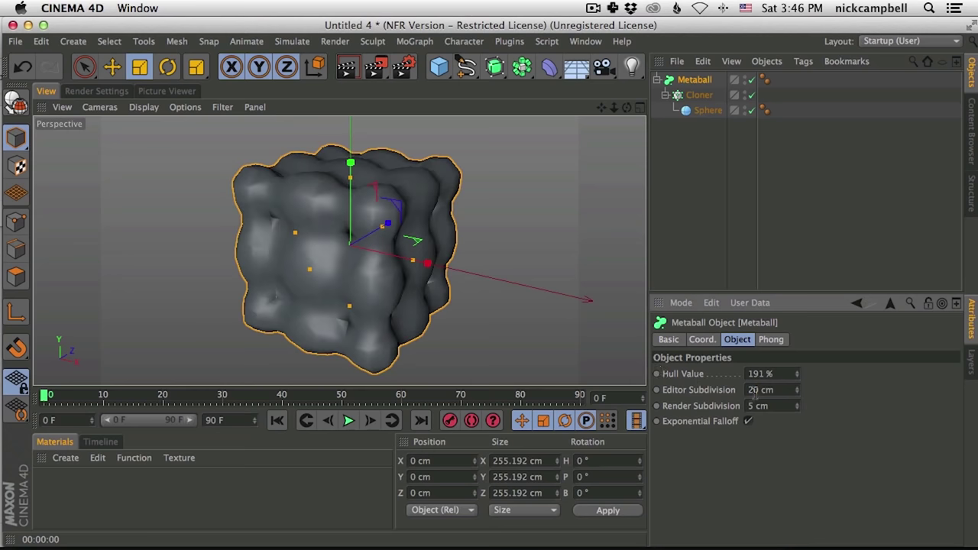
left_click_drag(367, 279, 453, 216, "alt")
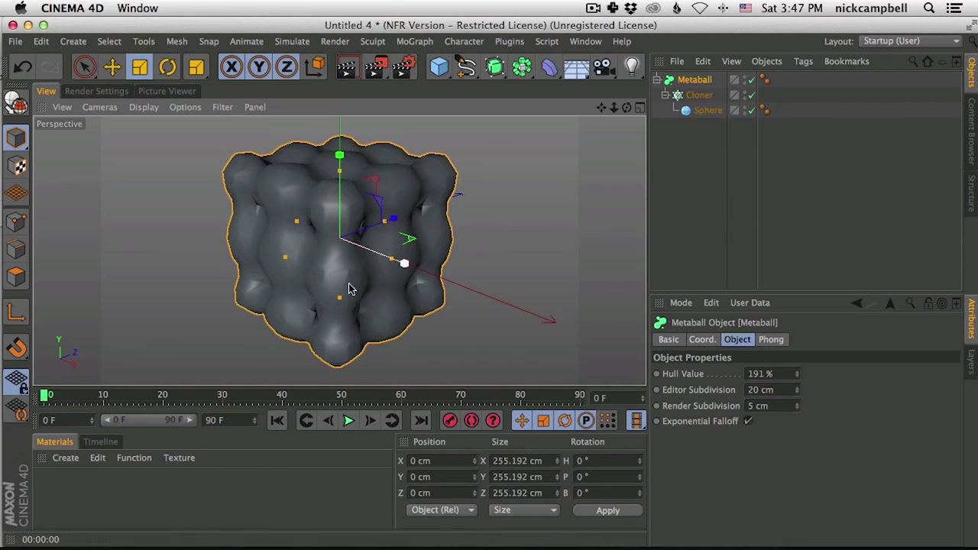
mouse_move(361, 294)
left_mouse_down("alt")
mouse_move(372, 297)
mouse_move(392, 258)
mouse_move(371, 279)
mouse_move(380, 290)
mouse_move(400, 253)
left_mouse_up("alt")
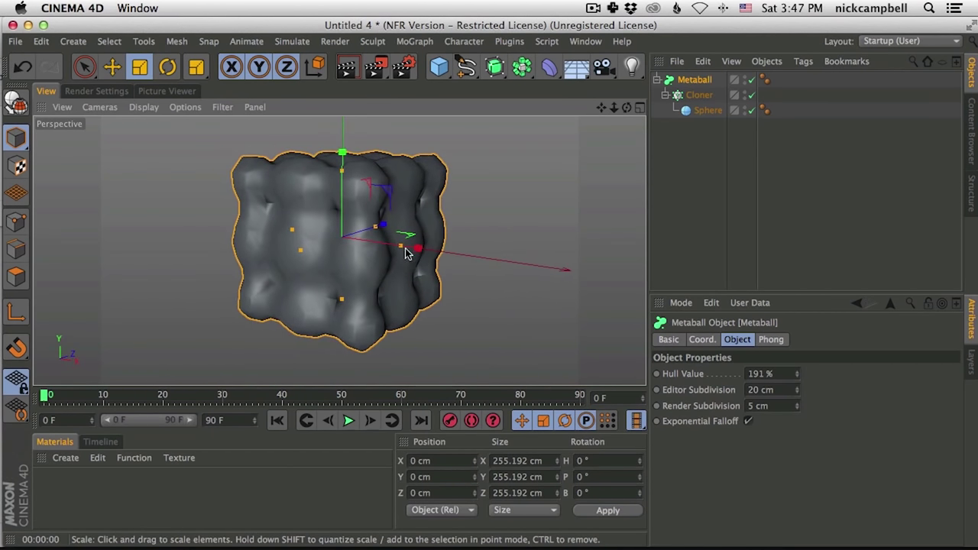
Disable the Metaball to reveal the separate cloned spheres, then switch to Safari
left_click(751, 80)
mouse_move(390, 263)
left_mouse_down("alt")
mouse_move(400, 272)
mouse_move(382, 260)
left_mouse_up("alt")
right_click_drag(382, 259, 371, 248, "alt")
key("super+Tab")
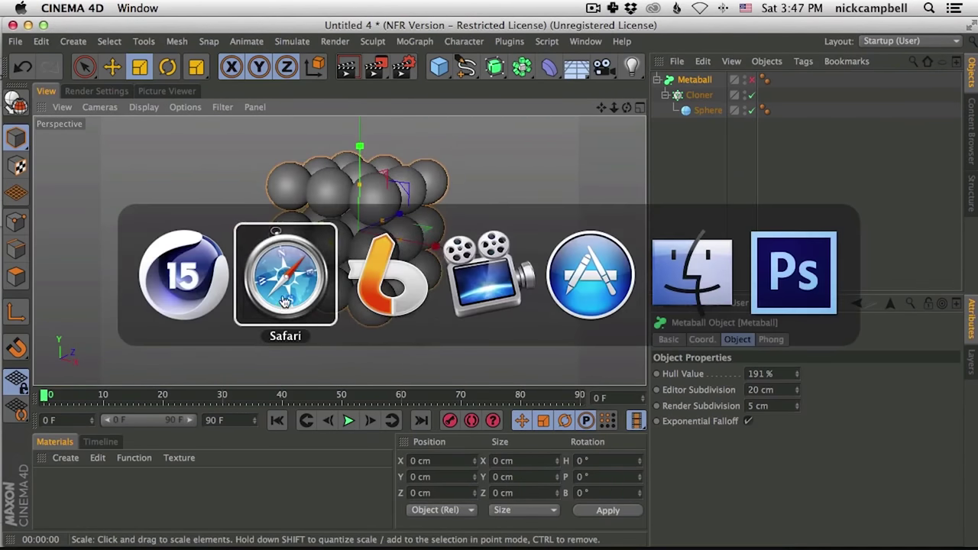
Reposition the Safari window and return to the reference video page, playing it briefly
left_click_drag(412, 22, 443, 21)
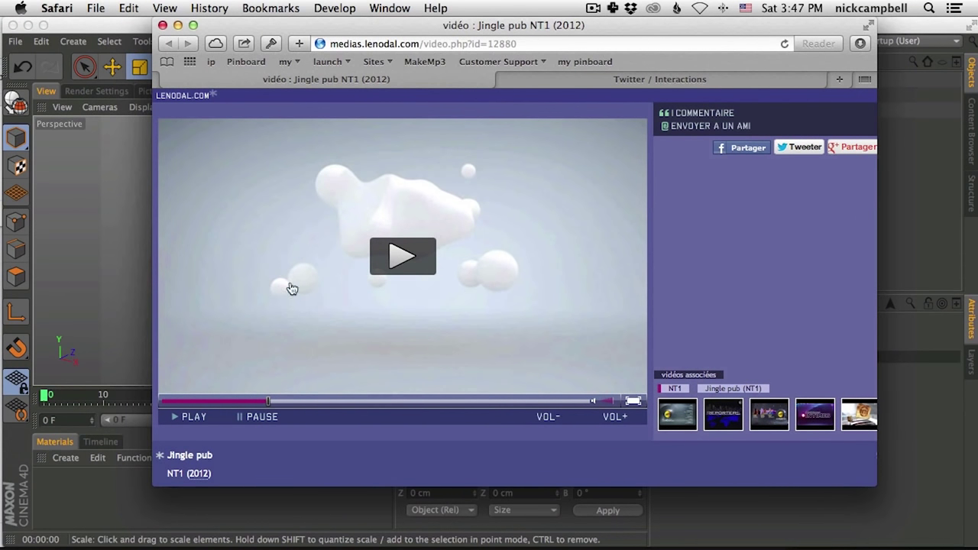
left_click_drag(386, 28, 434, 28)
left_click(611, 78)
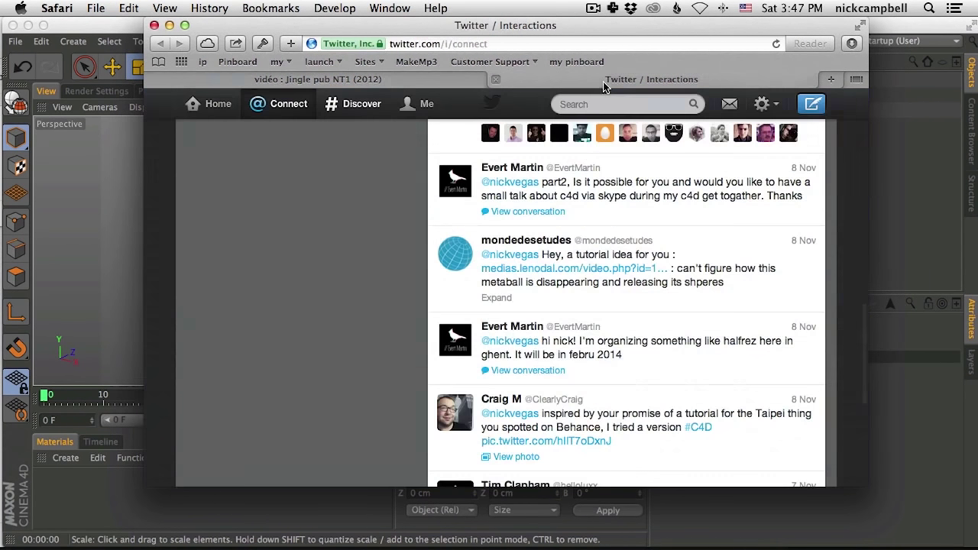
left_click(436, 76)
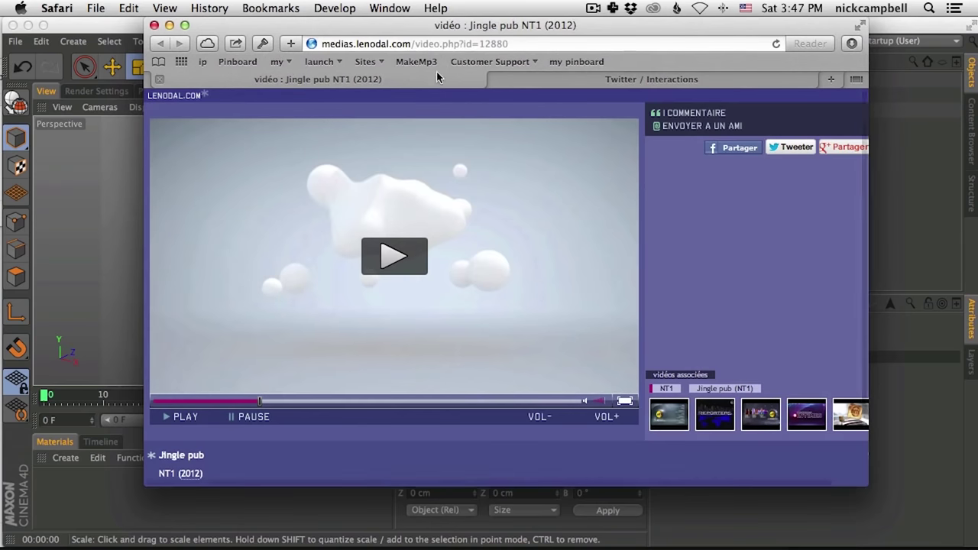
left_click(391, 262)
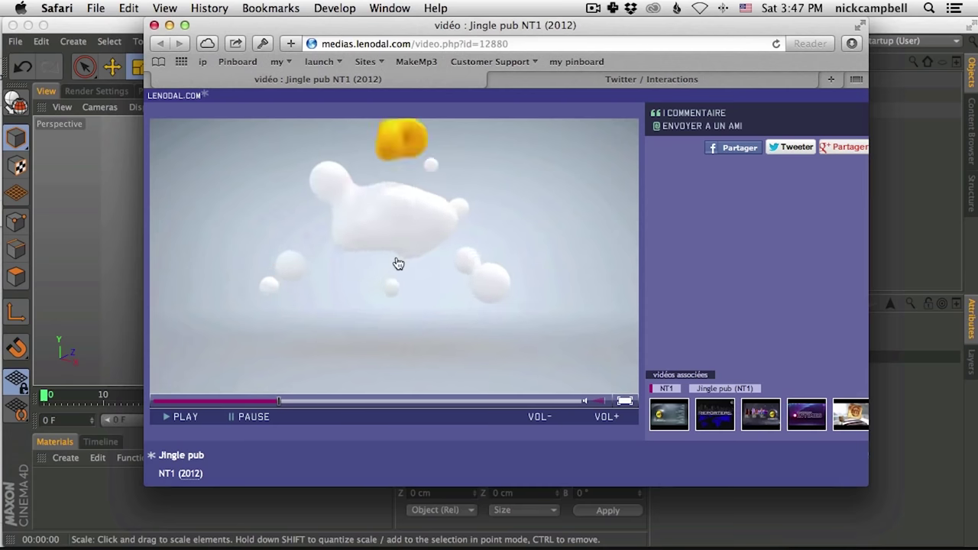
left_click(399, 270)
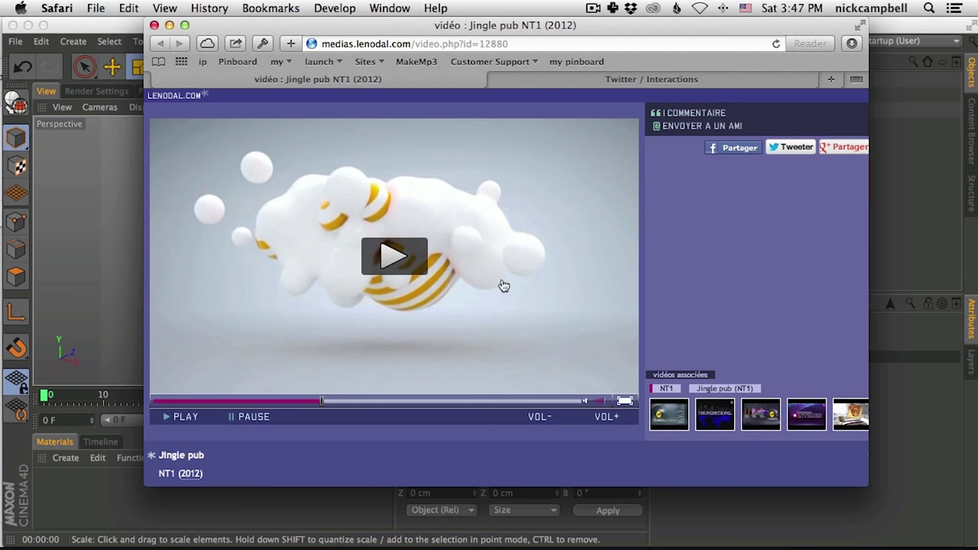
Play the reference clip in short bursts up to the NT1 logo, then return to Cinema 4D
left_click_drag(565, 36, 556, 37)
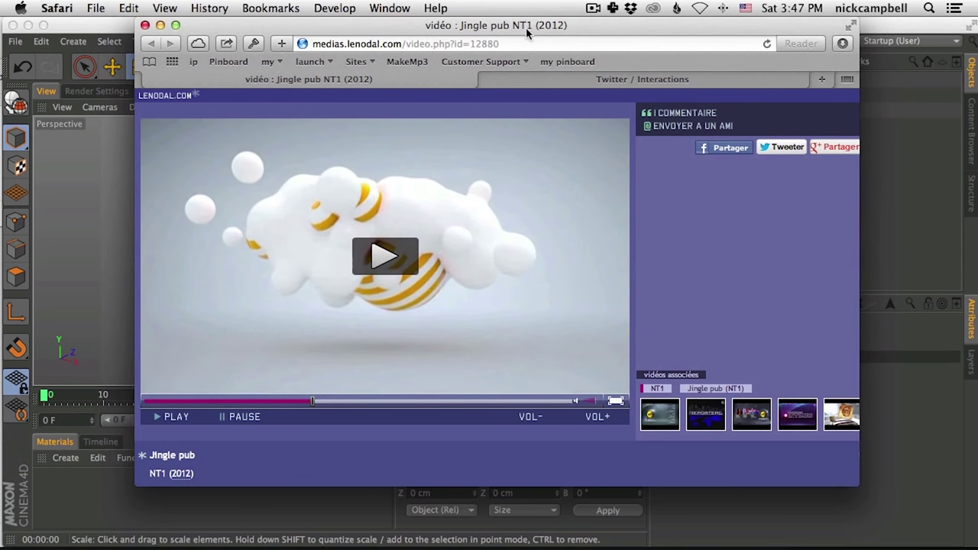
left_click_drag(531, 28, 526, 28)
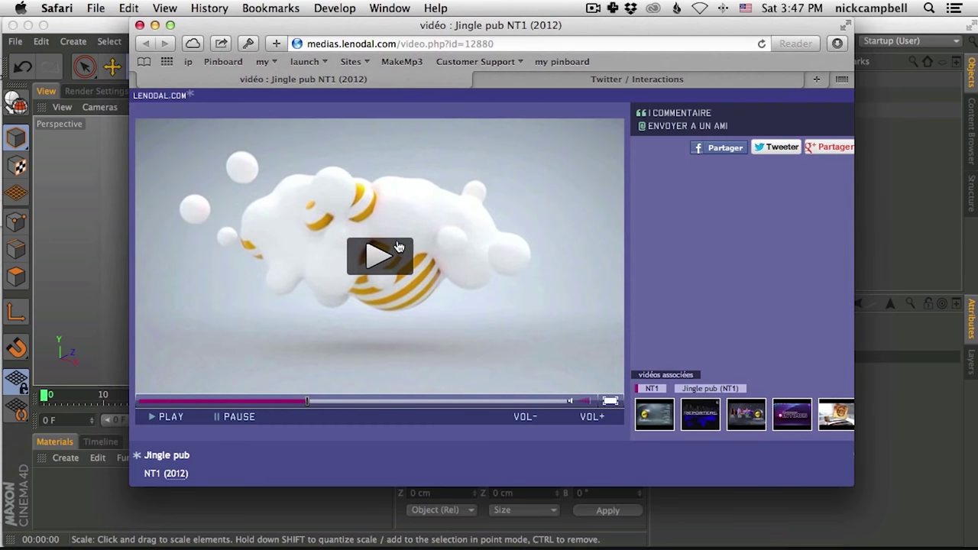
left_click_drag(506, 25, 508, 25)
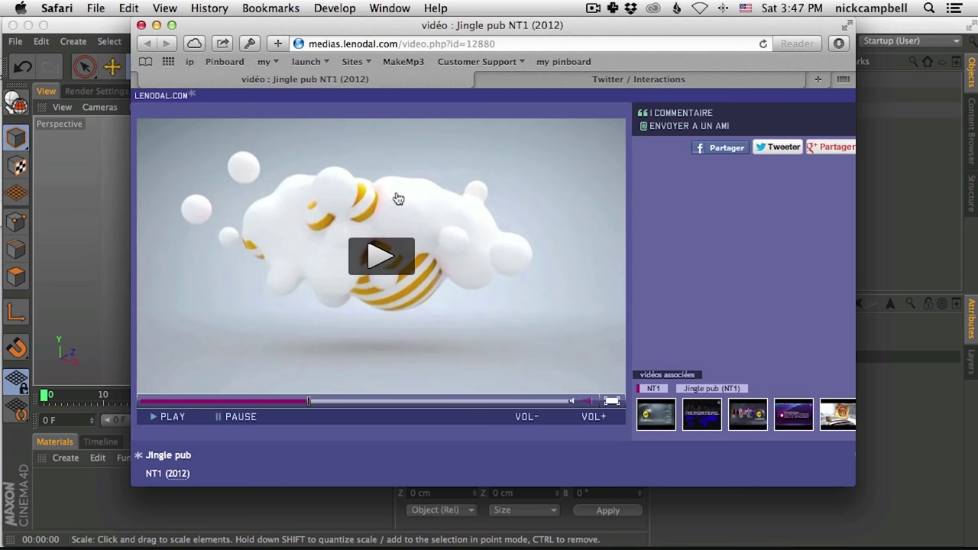
left_click(385, 264)
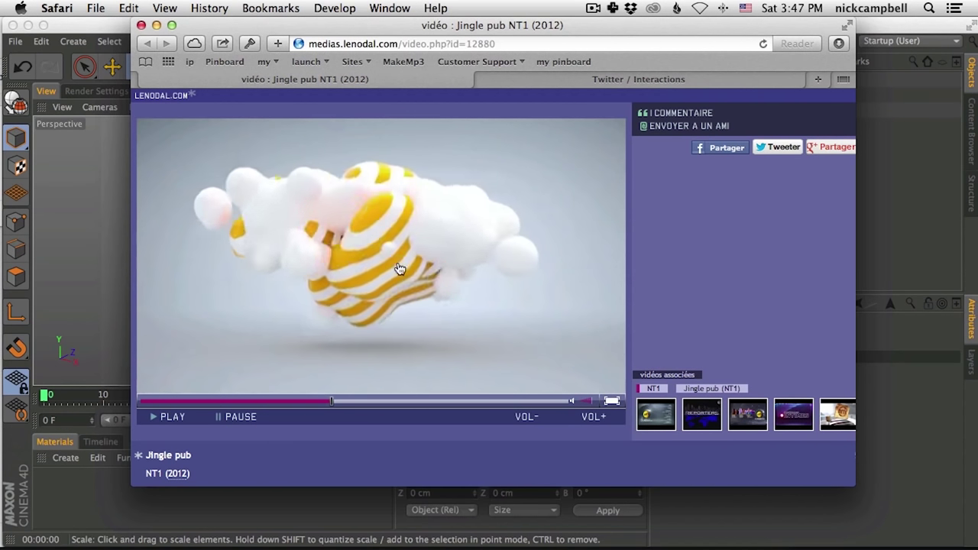
left_click(414, 189)
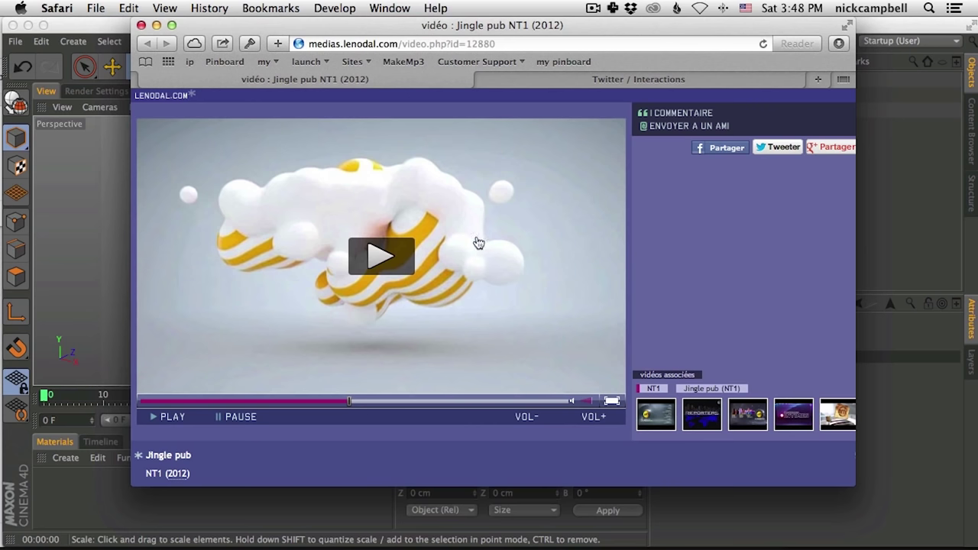
left_click(452, 333)
left_click(476, 300)
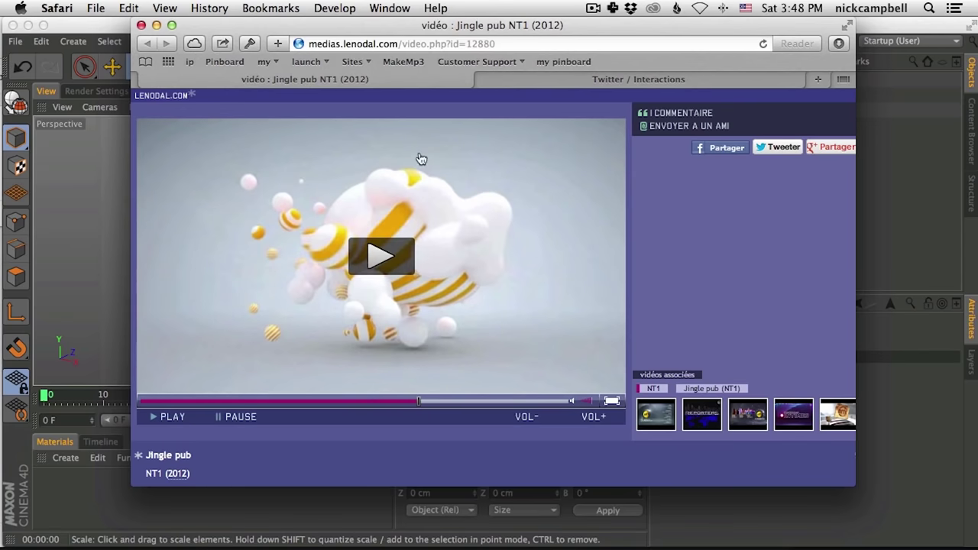
left_click(435, 298)
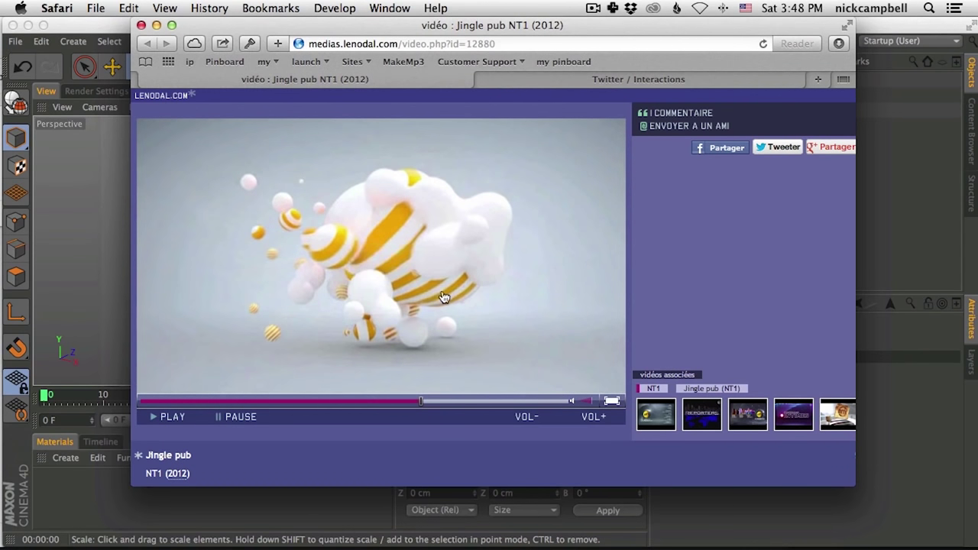
left_click(438, 297)
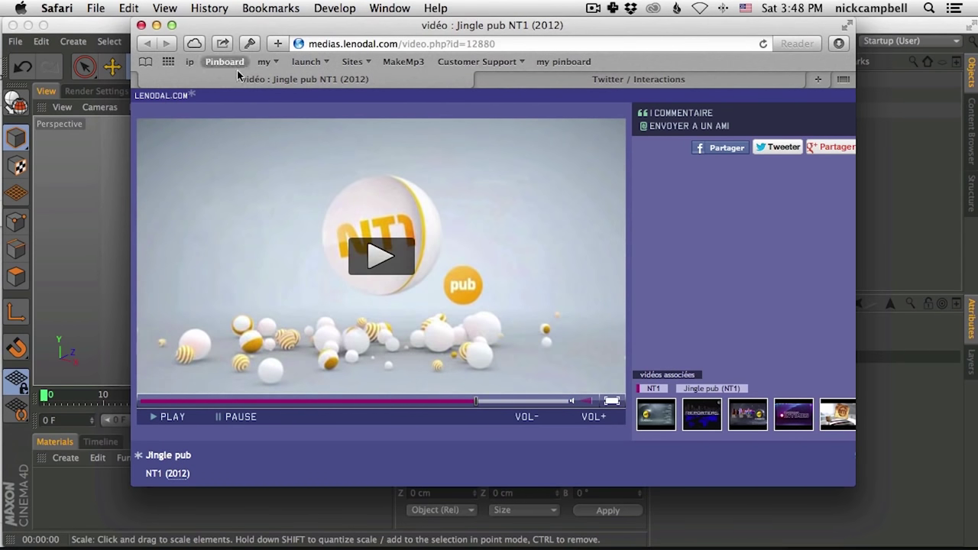
left_click(103, 26)
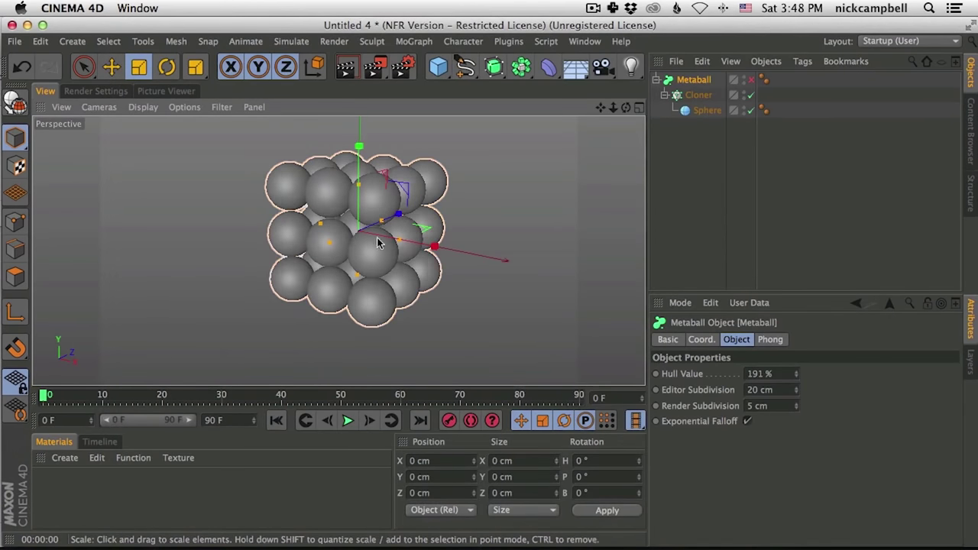
Turn the Metaball on to preview the merged blob, then off to show the separate cloned spheres
left_click(751, 79)
left_click_drag(417, 246, 436, 256, "alt")
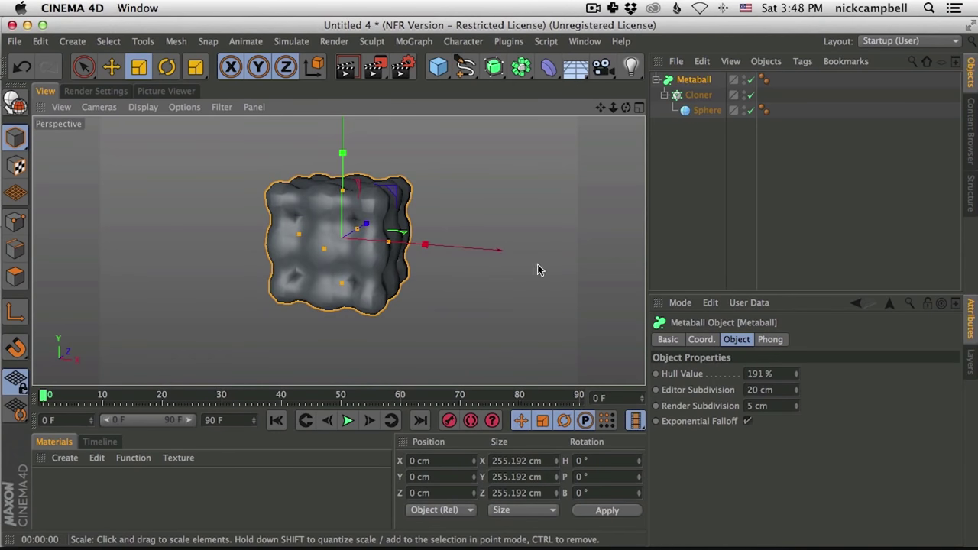
left_click(699, 97)
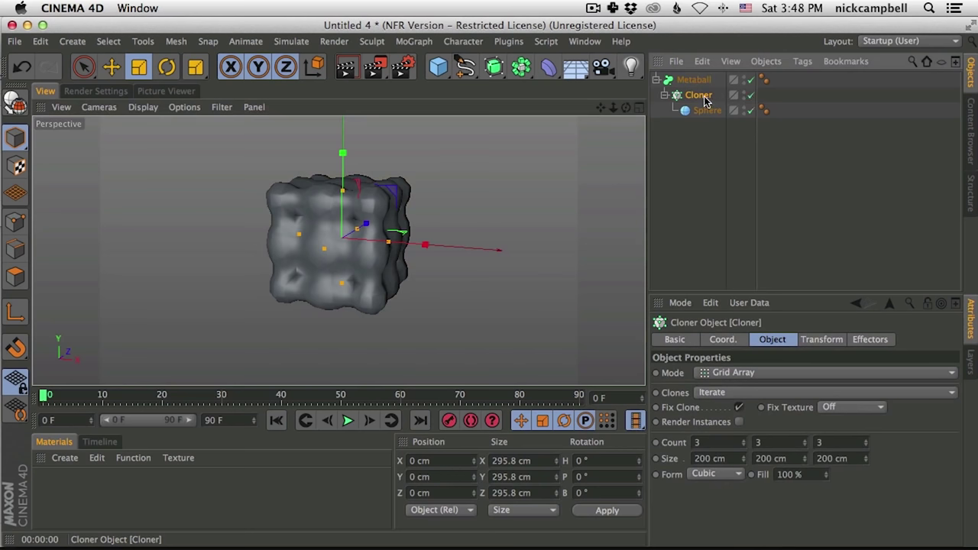
left_click(750, 80)
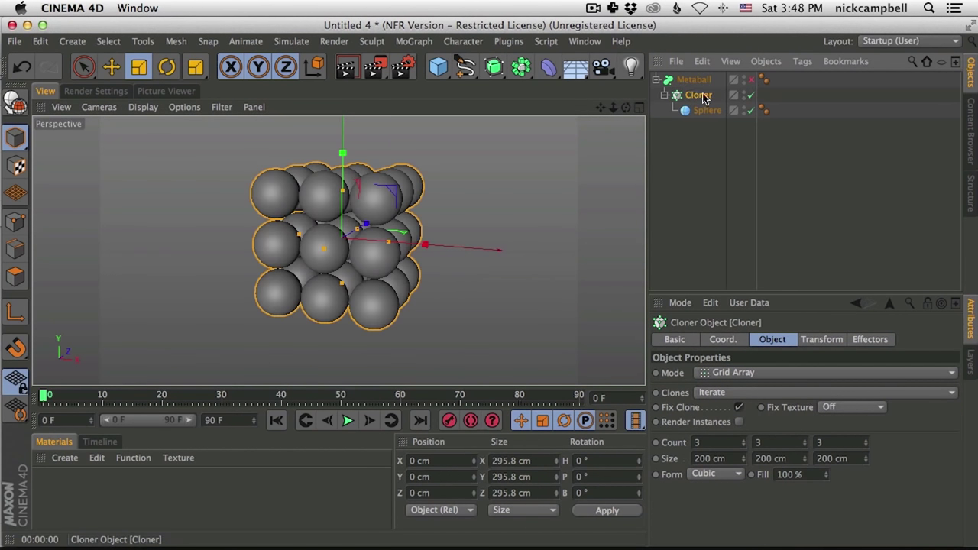
left_click(413, 41)
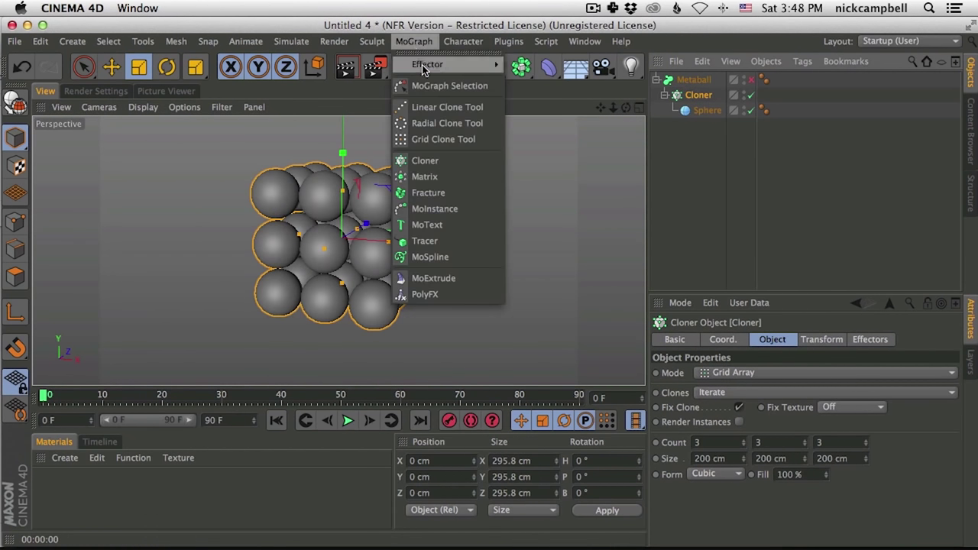
Add a Random effector to the clones in Noise mode with Indexed on, previewing playback
mouse_move(422, 64)
left_click(547, 185)
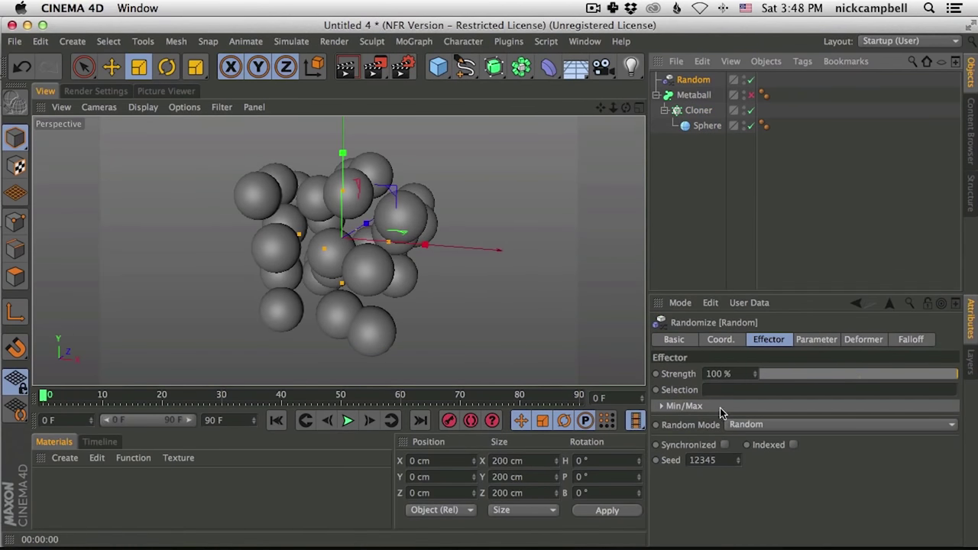
left_click(777, 343)
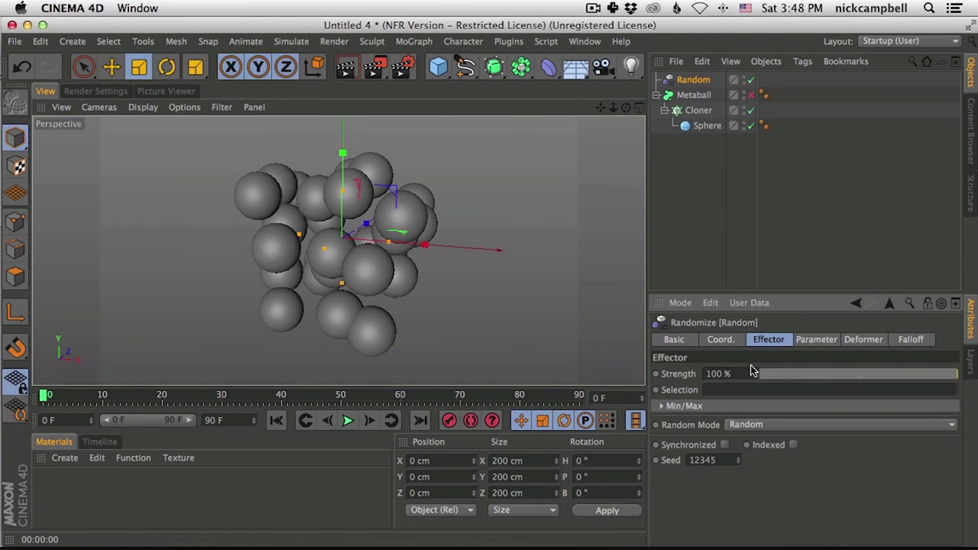
left_click(758, 426)
left_click(759, 469)
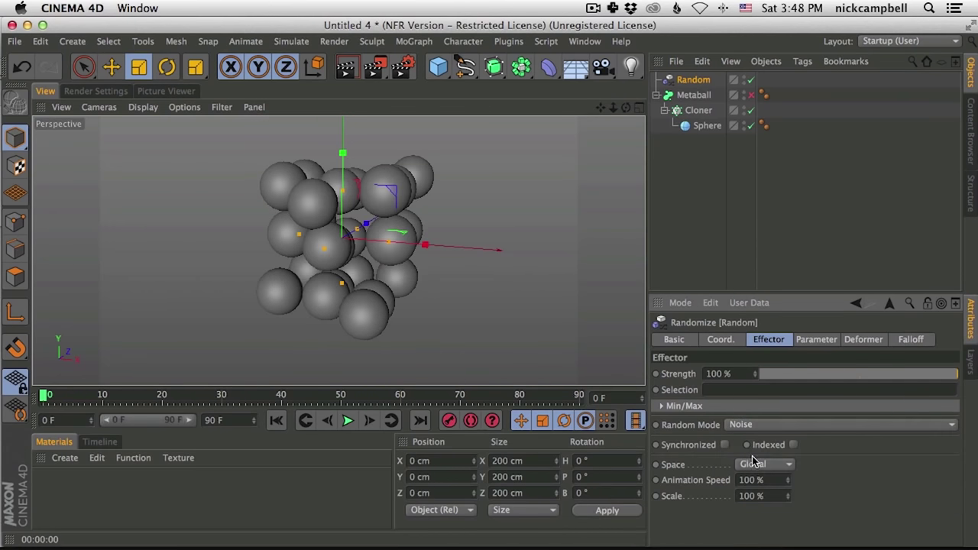
left_click(347, 420)
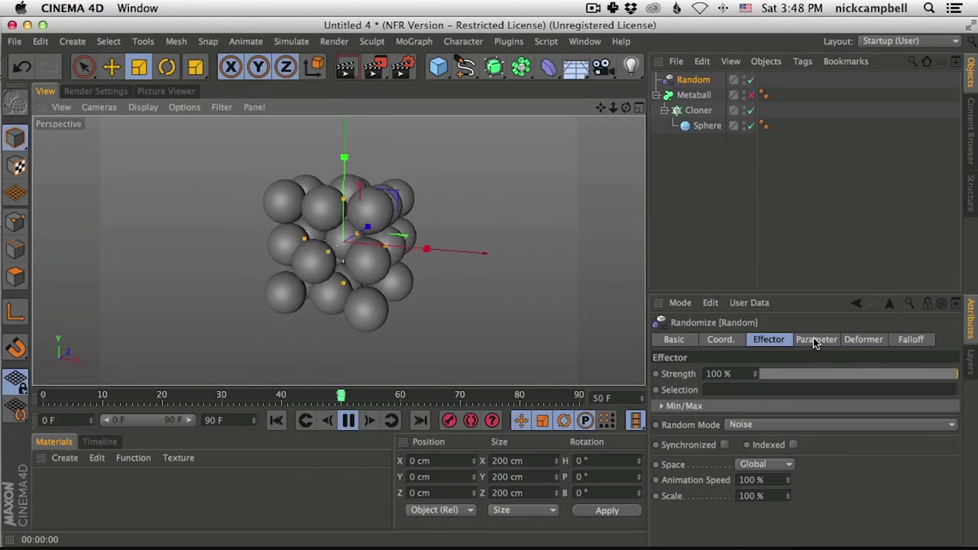
left_click(793, 444)
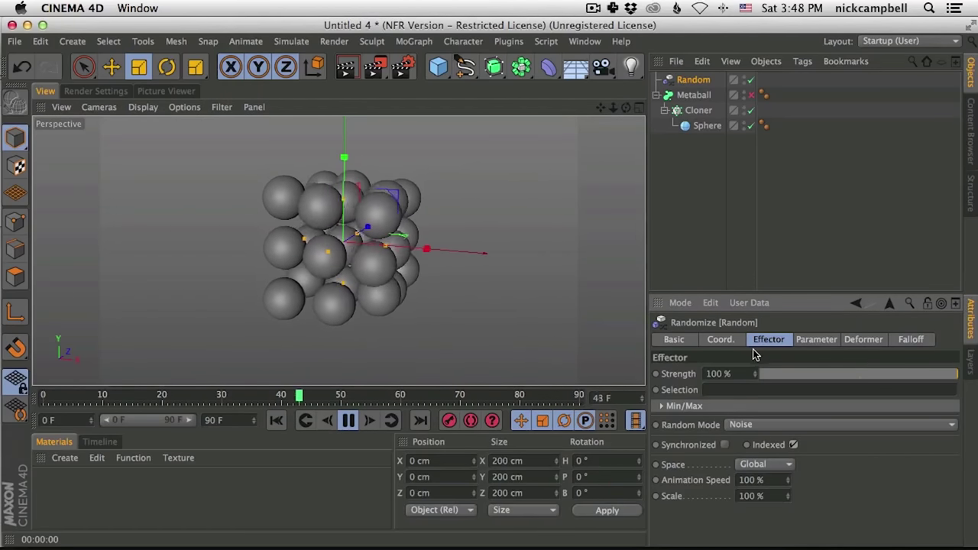
Make the Random effector scale clones uniformly without rotation, with P.X spread of 463 cm
left_click(811, 339)
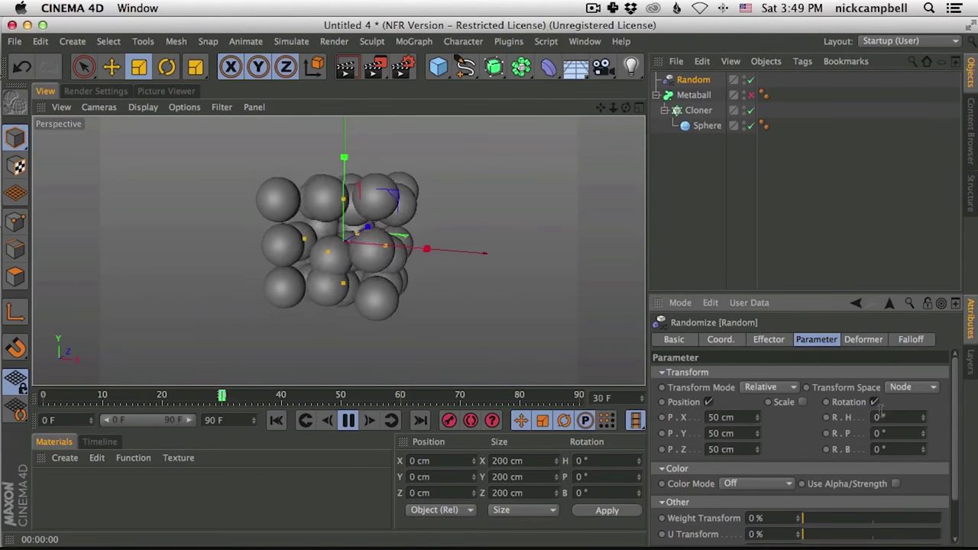
left_click(874, 402)
left_click(802, 403)
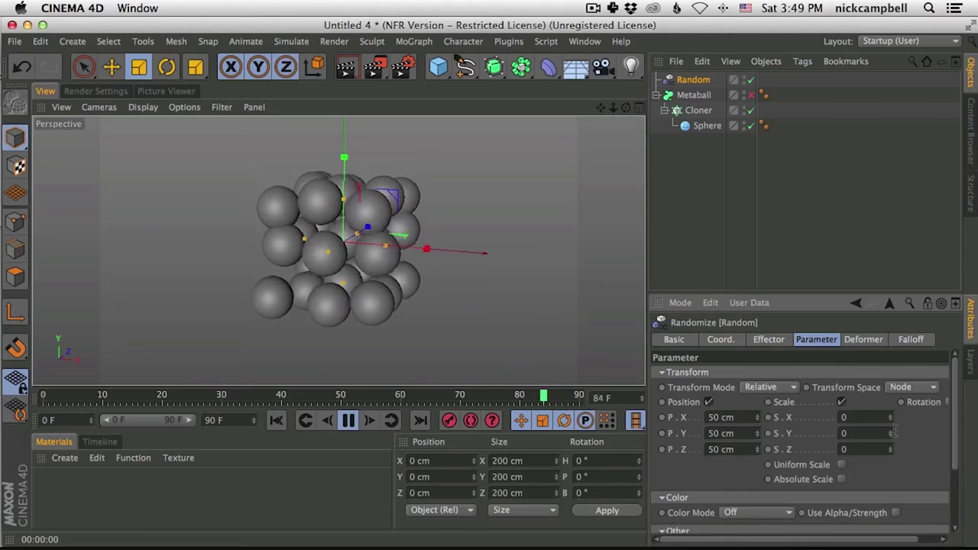
left_click(841, 466)
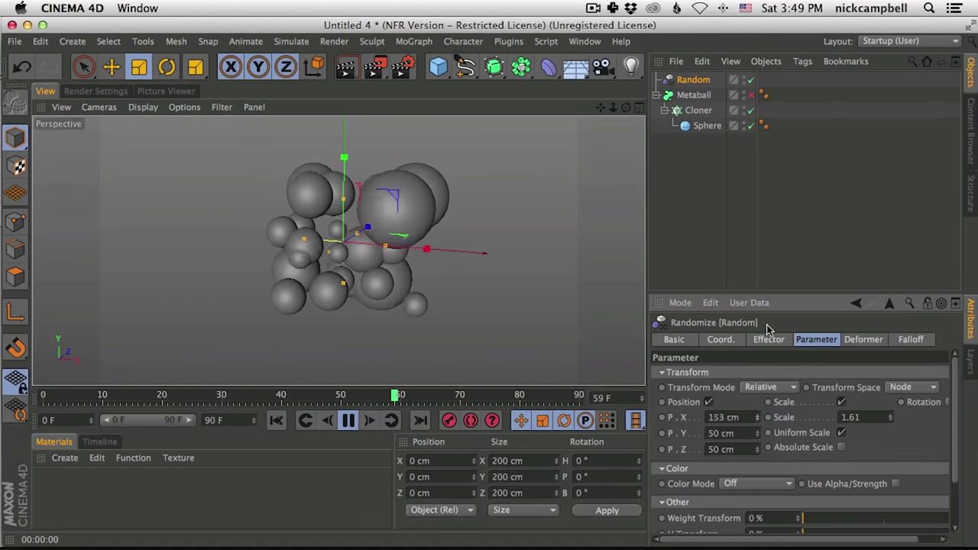
left_click_drag(766, 343, 791, 161)
left_click_drag(791, 126, 790, 107)
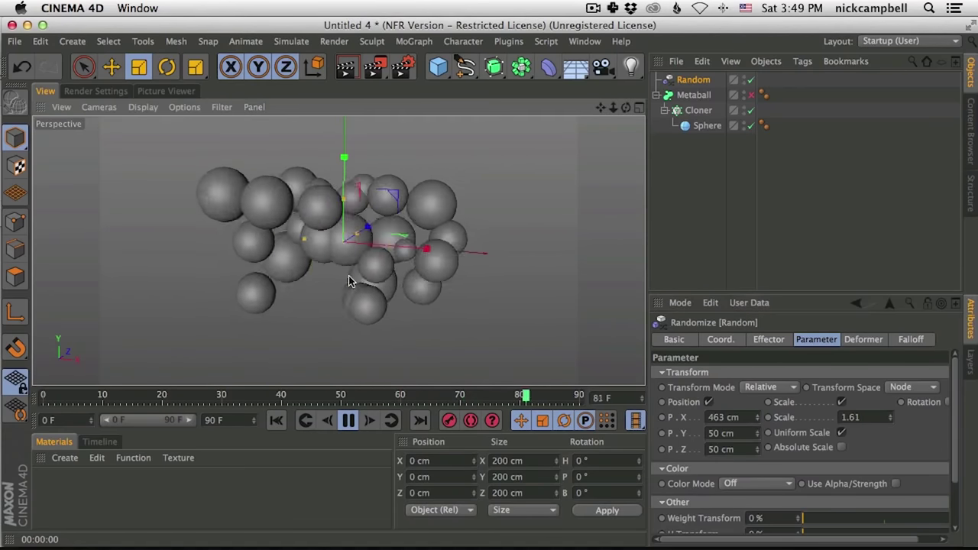
key("super+Tab")
key("super+Tab")
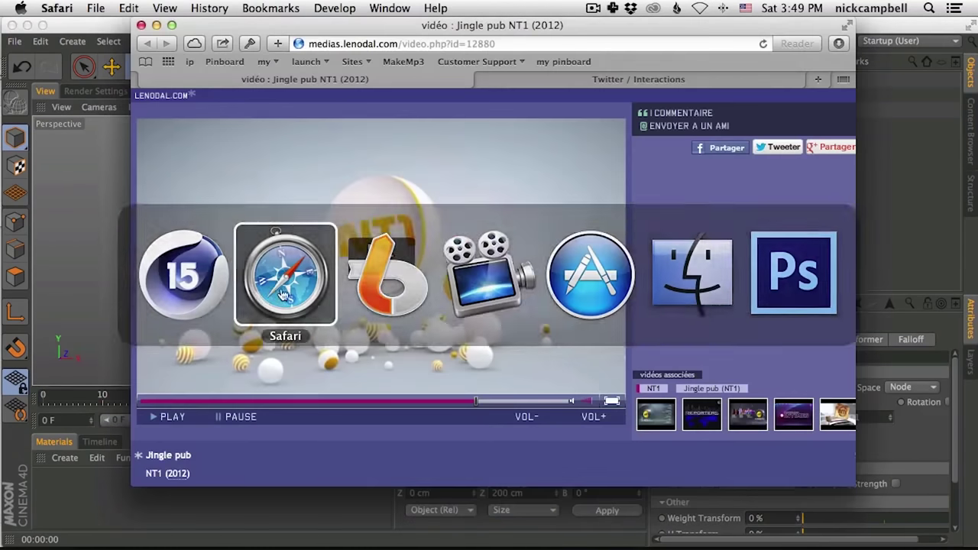
Replay the reference jingle in Safari and switch back to Cinema 4D
left_click(171, 417)
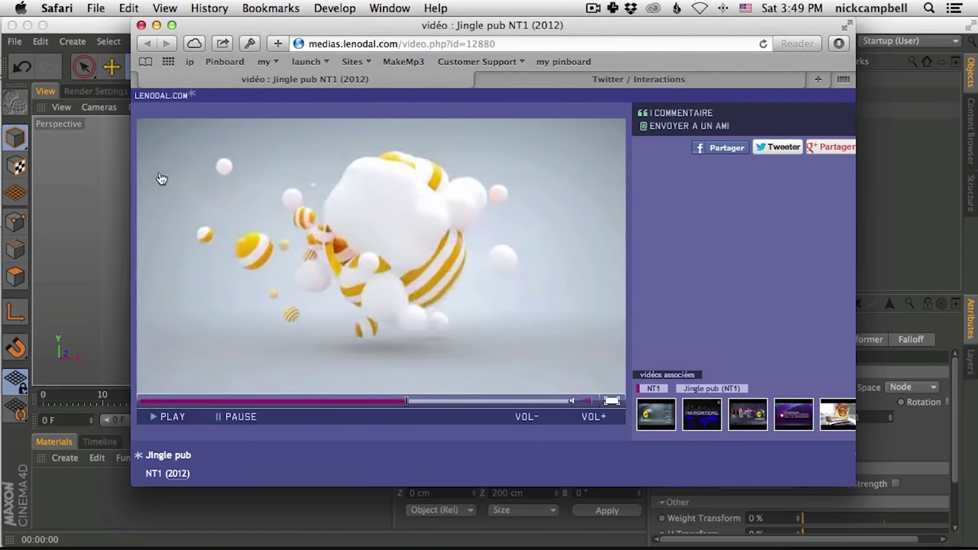
key("super+Tab")
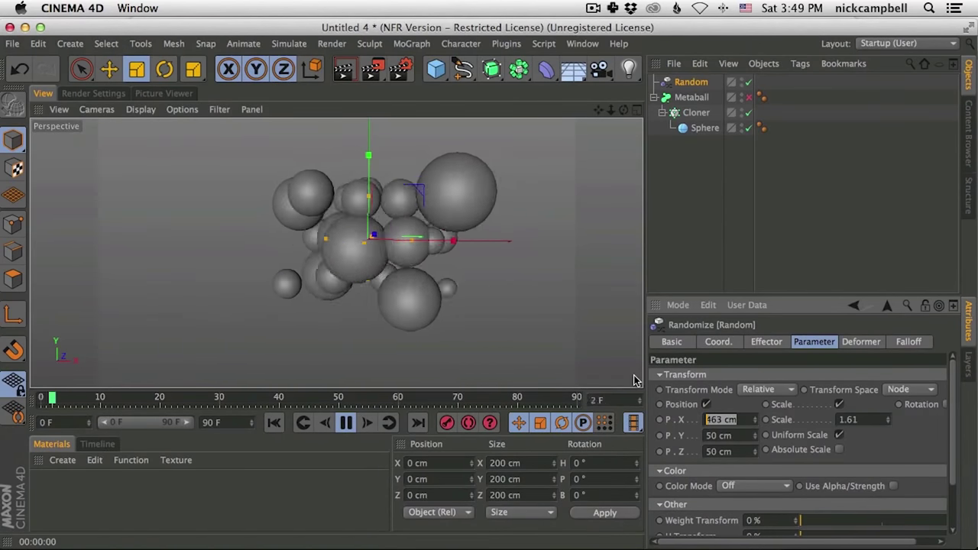
Set the Random effector's X position spread to 107 cm
type("20")
key("Return")
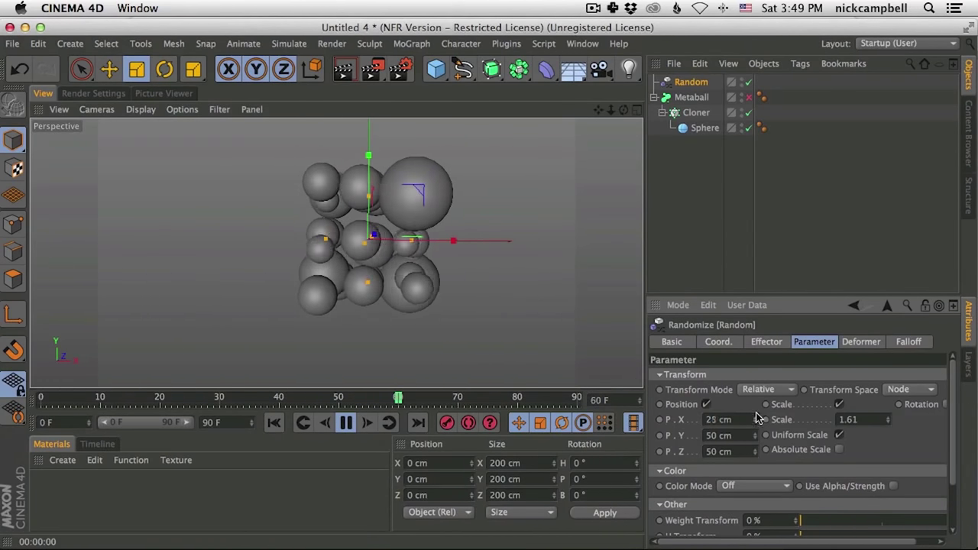
type("107")
key("Return")
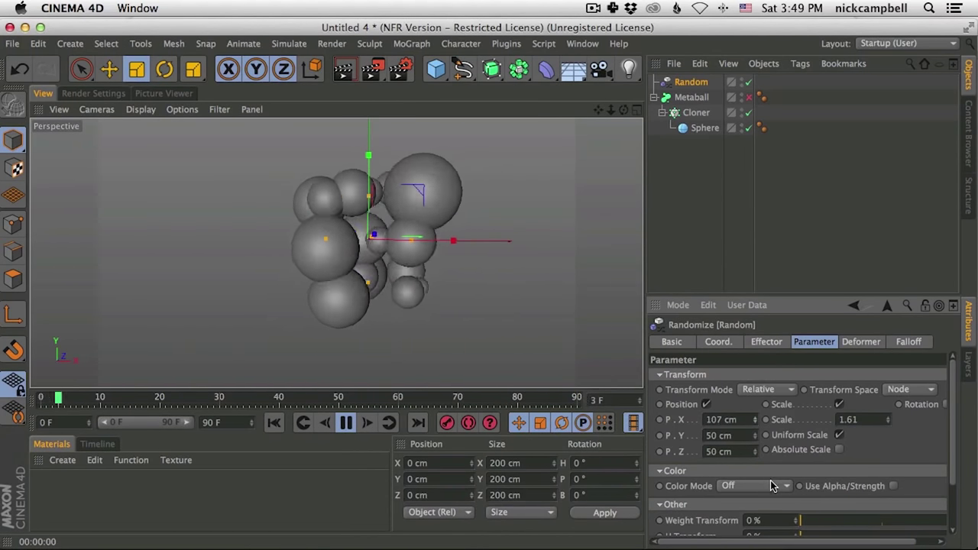
Lower the effector's noise animation speed to 40 %, then switch to the Safari reference video
left_click(767, 342)
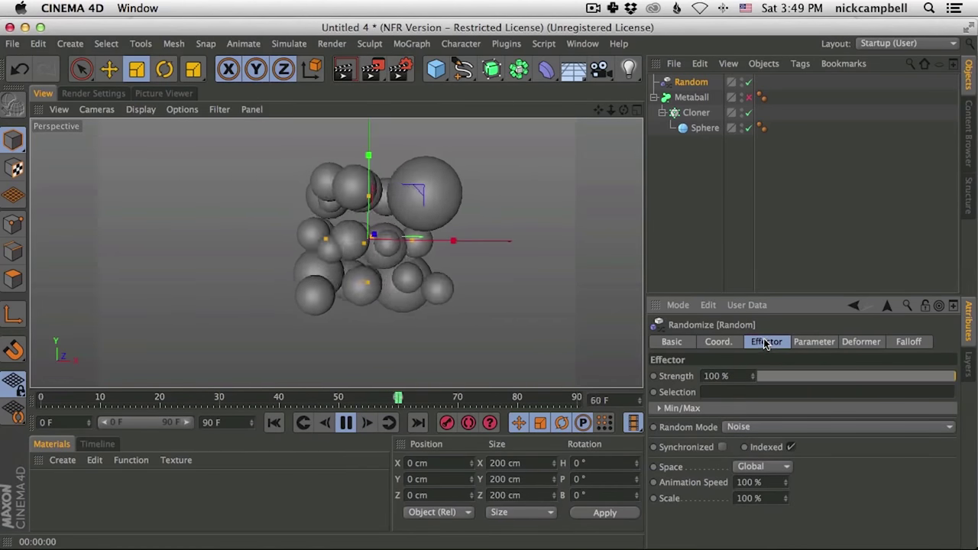
left_click_drag(785, 482, 663, 481)
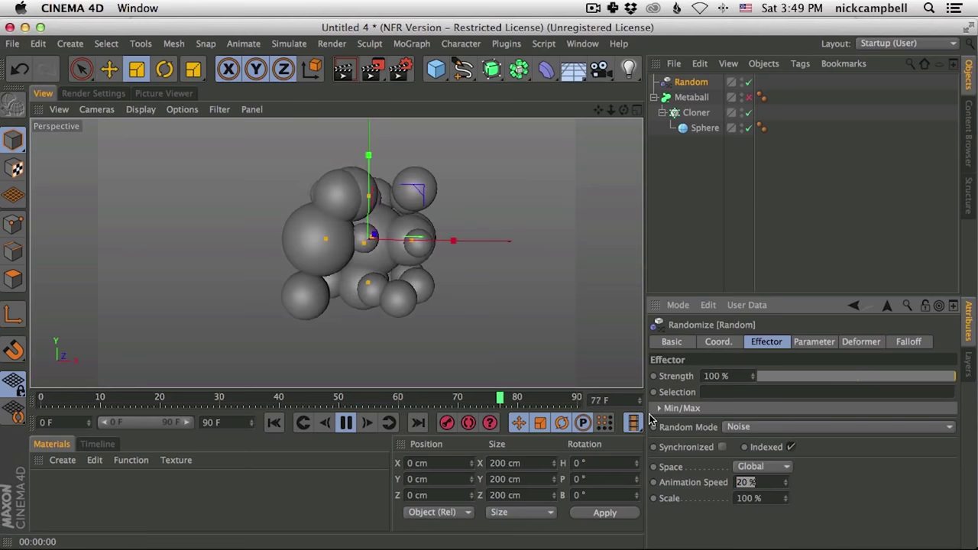
key("Return")
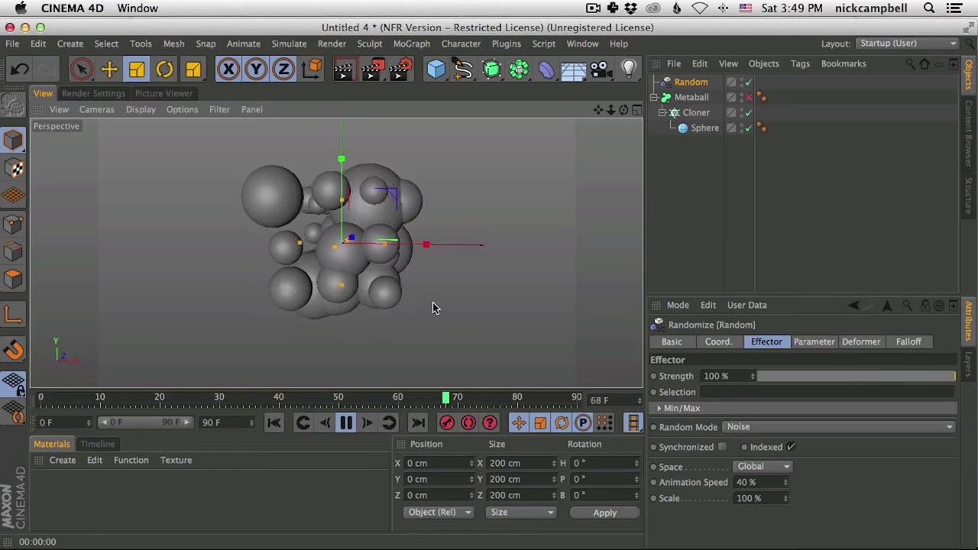
left_click_drag(384, 246, 401, 225)
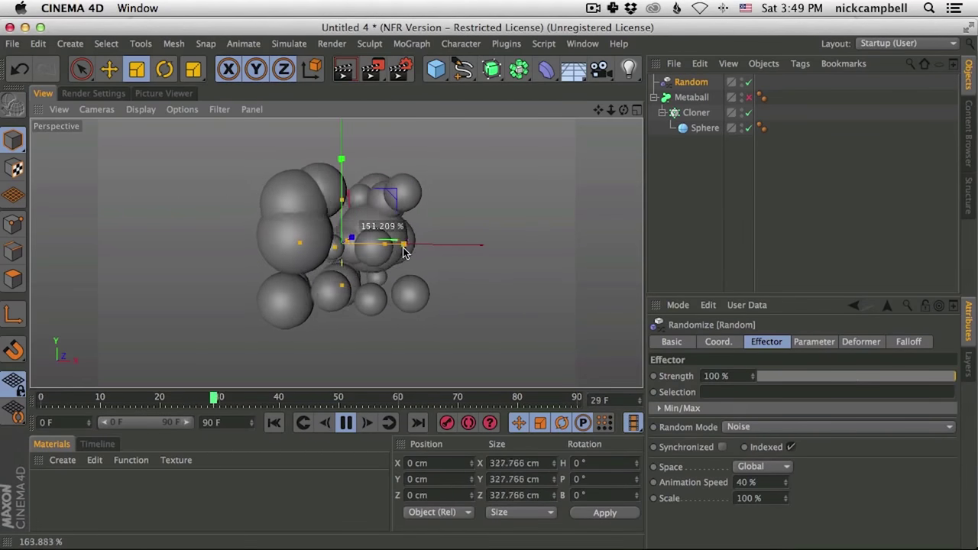
key("ctrl+z")
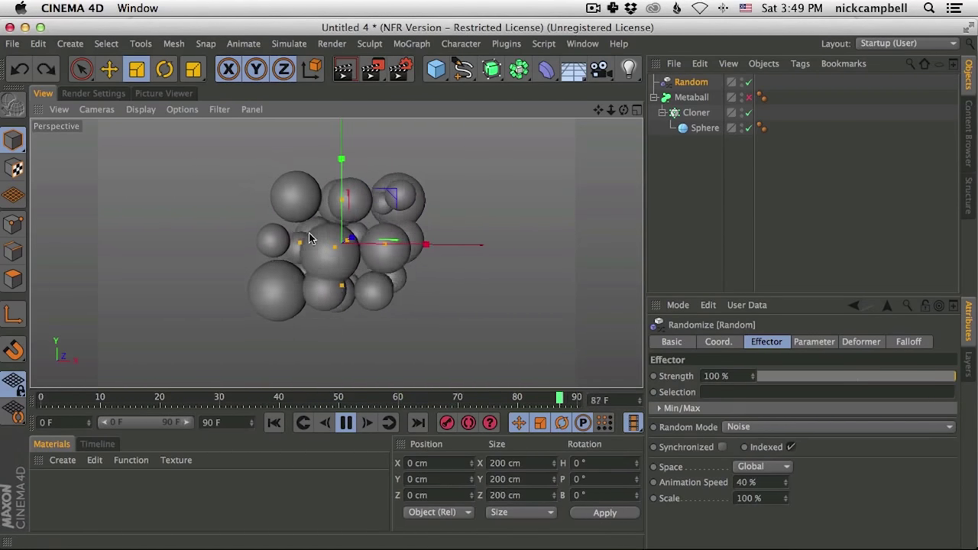
key("super+Tab")
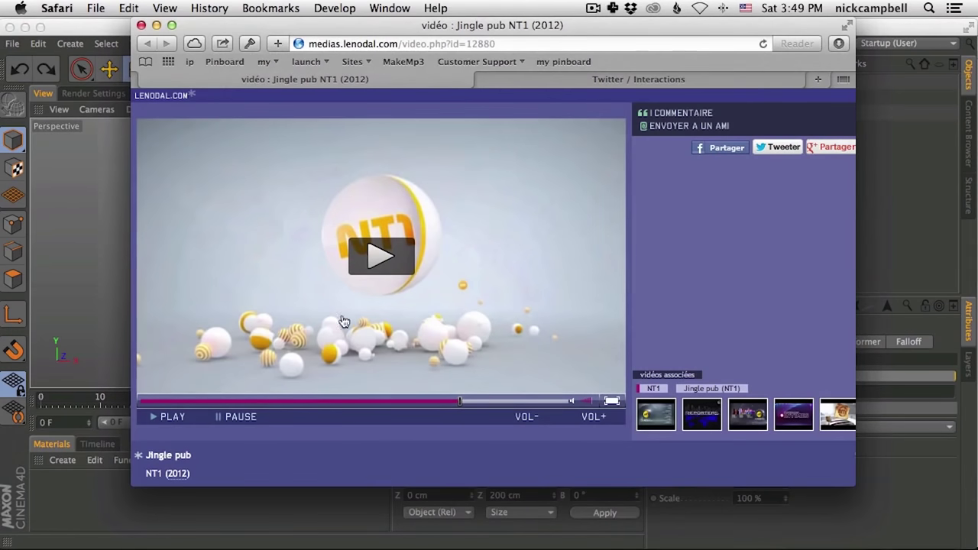
Rewind the NT1 jingle video to an earlier point and play it
left_click(255, 405)
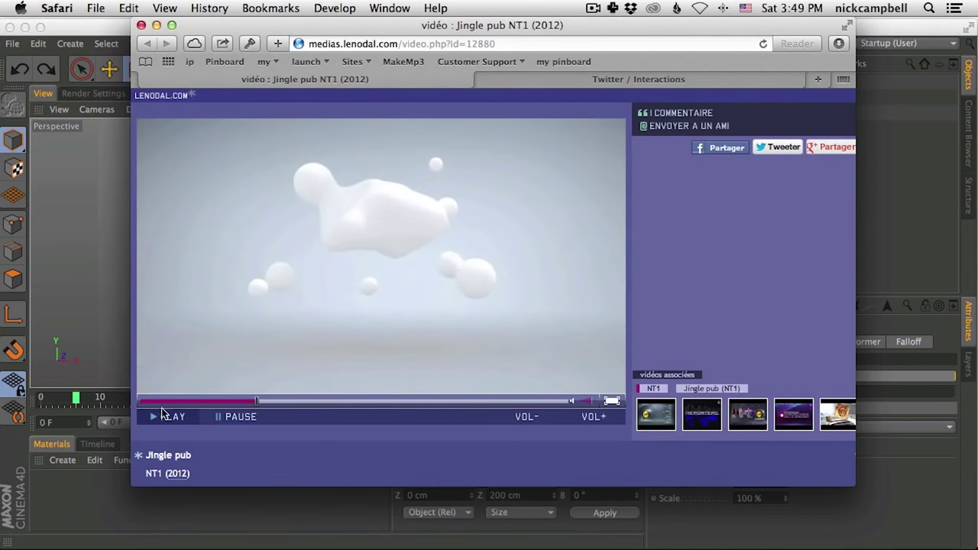
left_click(161, 412)
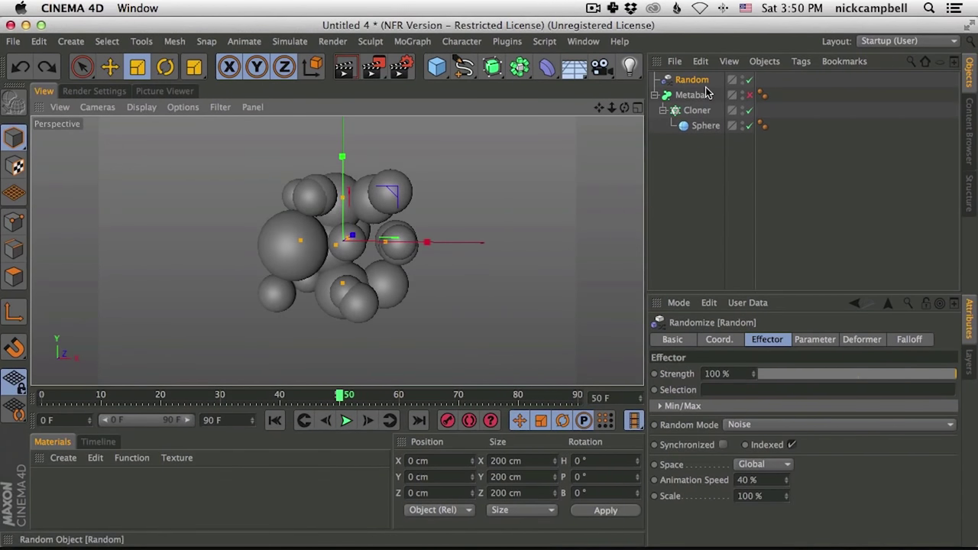
Widen the Cloner grid to 4 columns spread over 425 cm in X
left_click(701, 111)
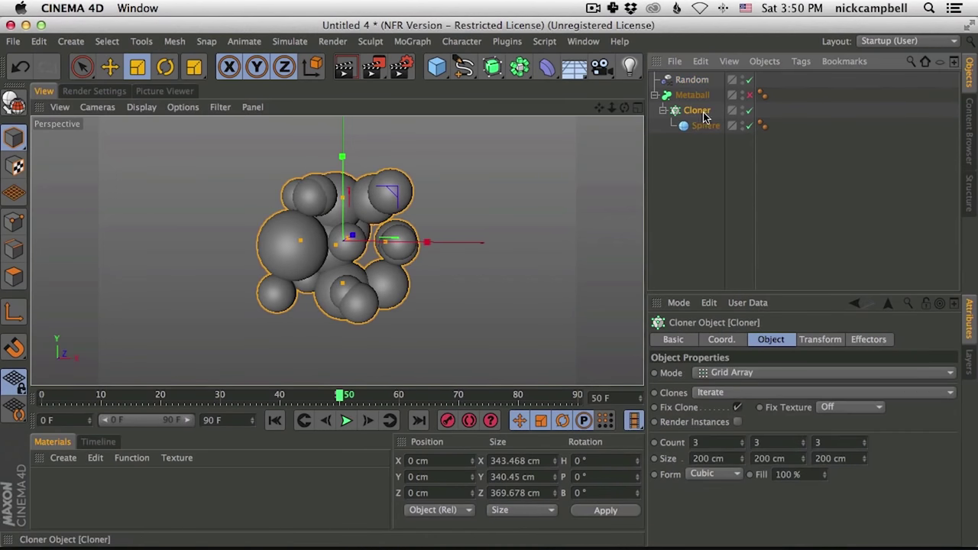
left_click_drag(743, 462, 753, 410)
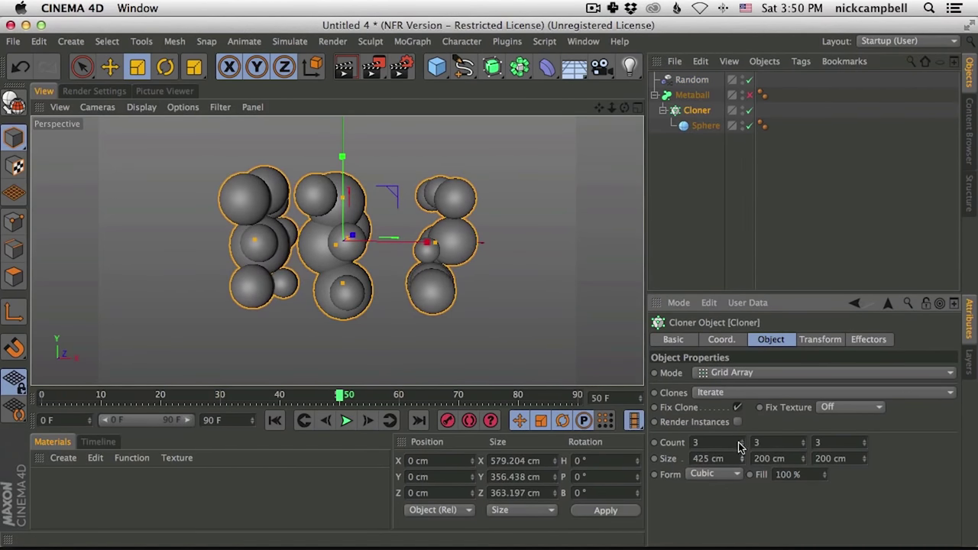
left_click_drag(740, 444, 750, 434)
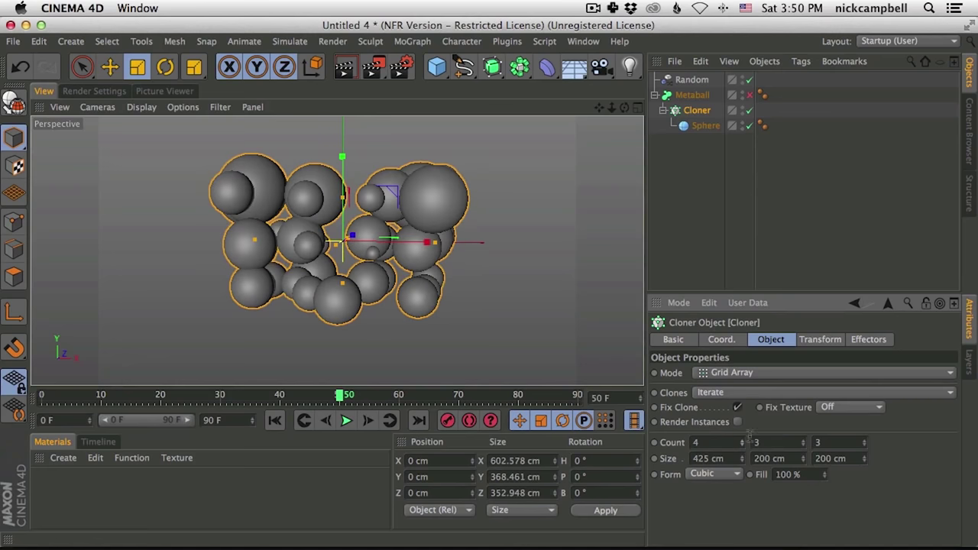
Preview the animation with the Metaball on, then turn it off and bring Safari forward
left_click(751, 96)
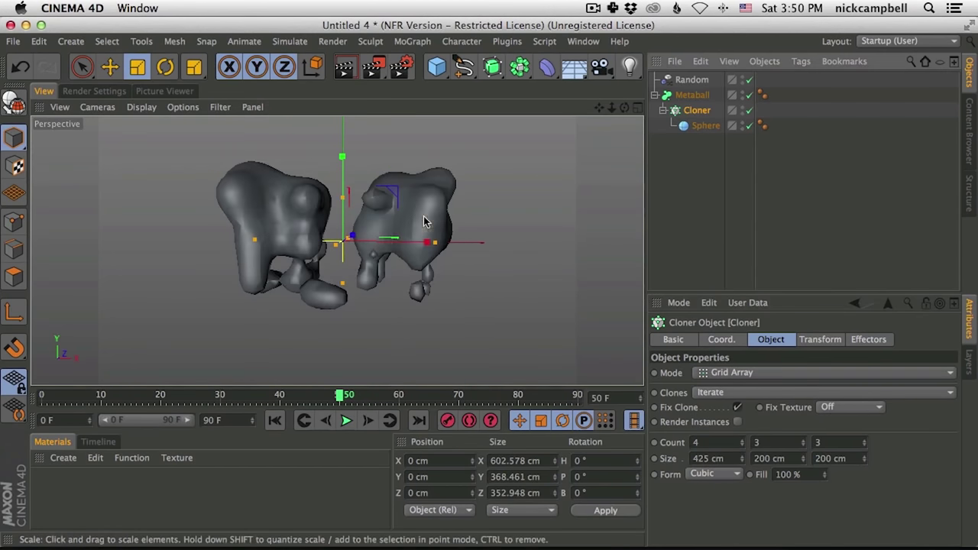
left_click(346, 421)
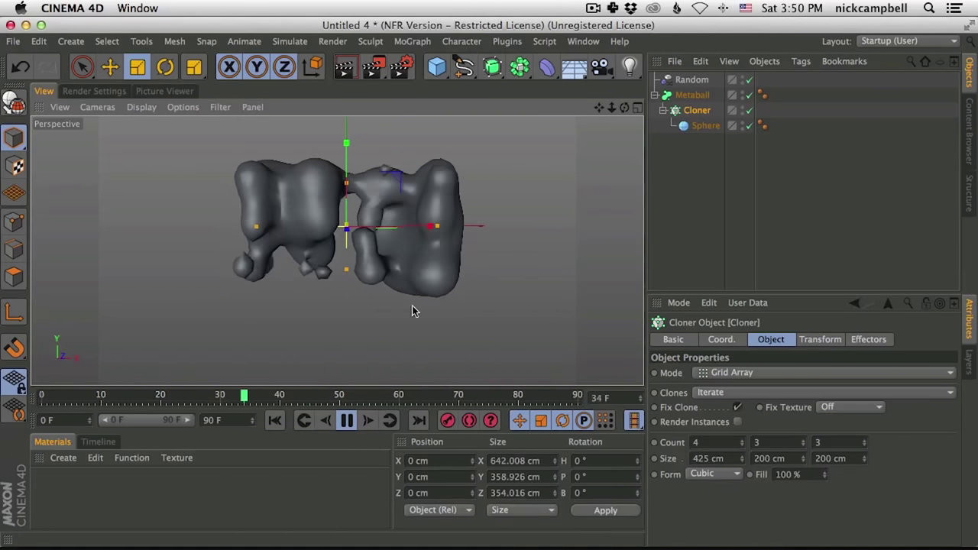
left_click(749, 95)
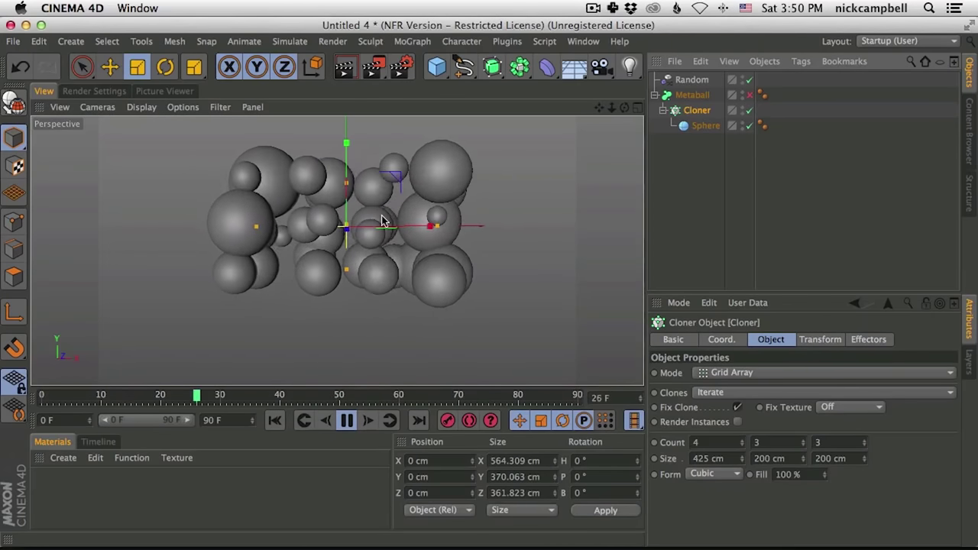
key("super+Tab")
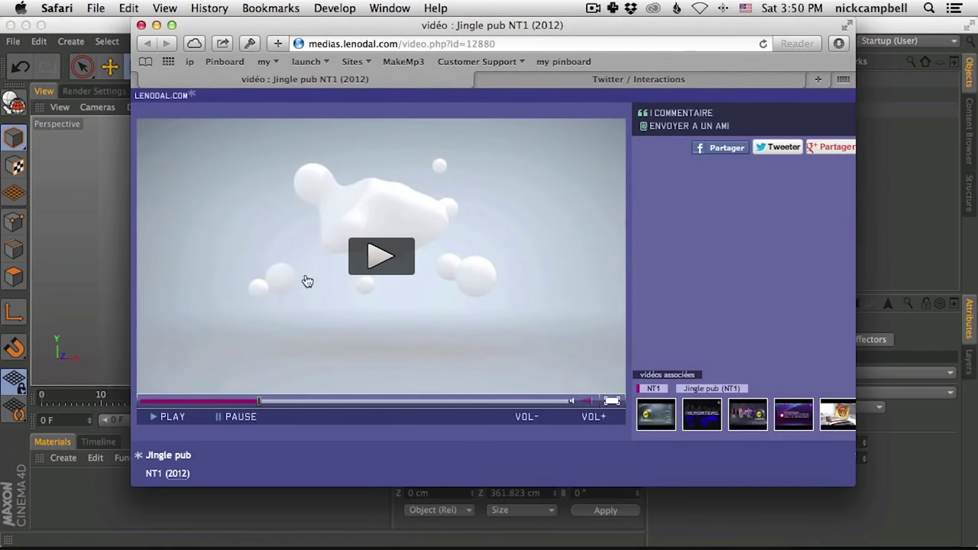
Play and pause the jingle video twice to study the merging blobs, then return to Cinema 4D
left_click(377, 263)
left_click(381, 257)
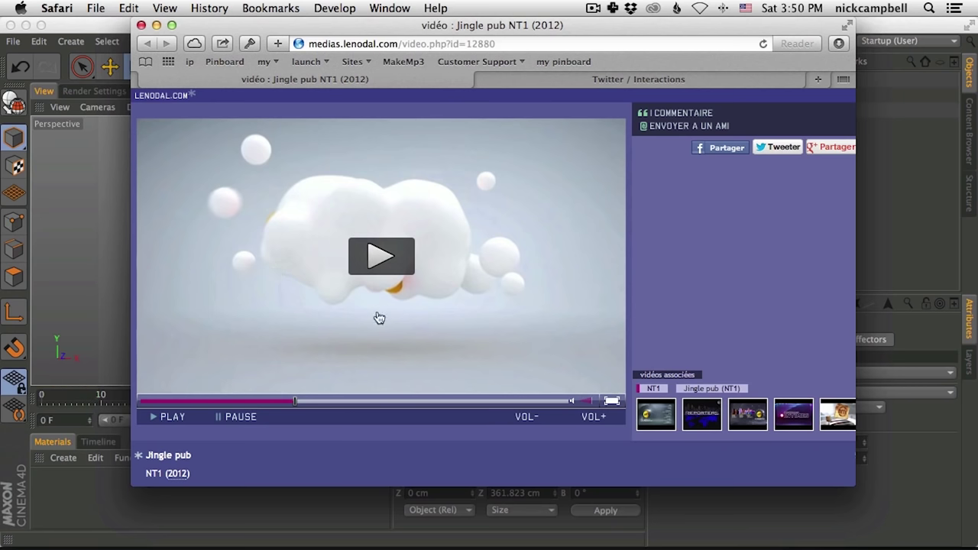
left_click(440, 267)
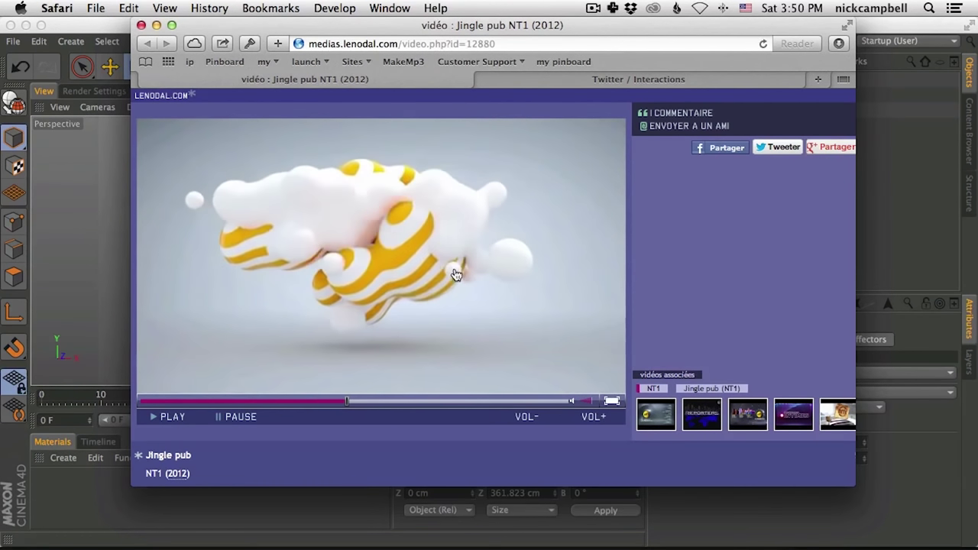
left_click(454, 281)
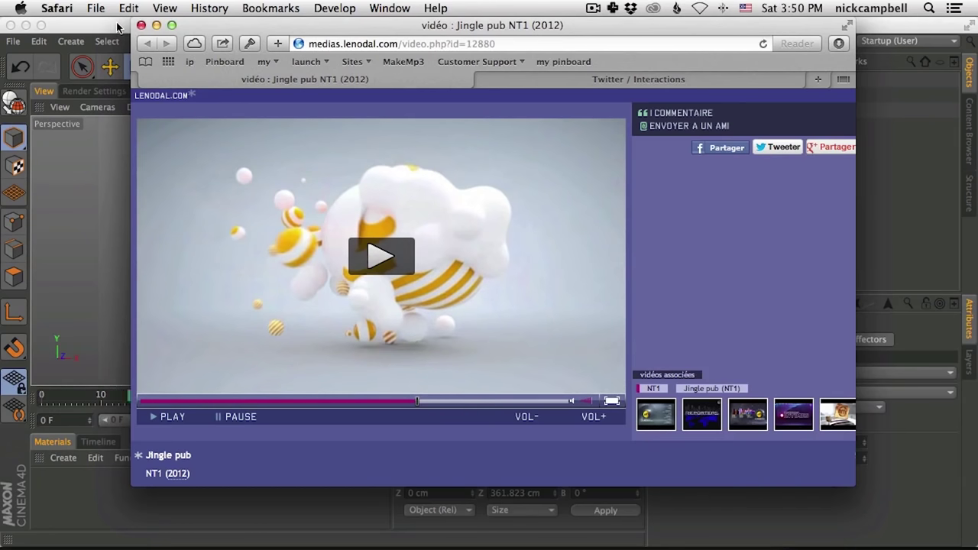
left_click(117, 27)
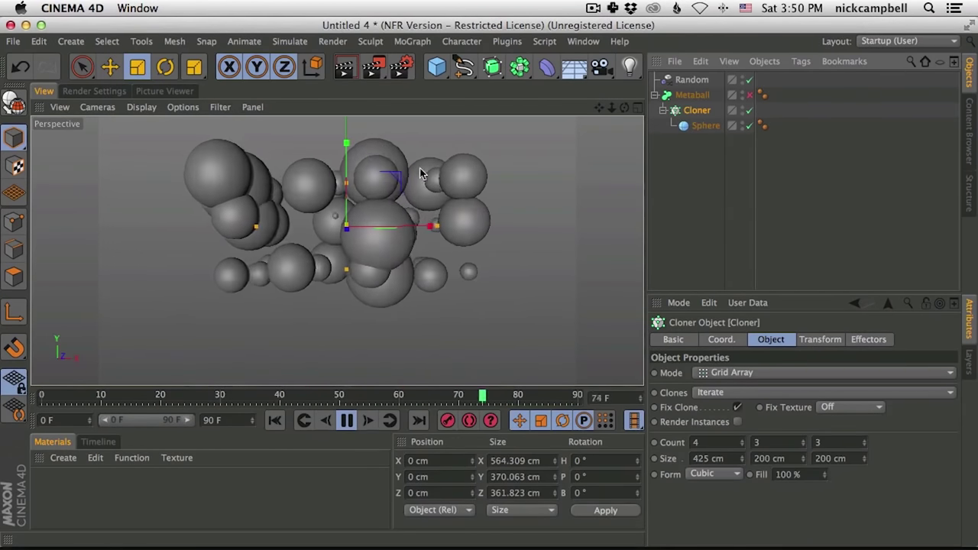
Select the Sphere and browse the list of available tag types
left_click(701, 125)
left_click(799, 61)
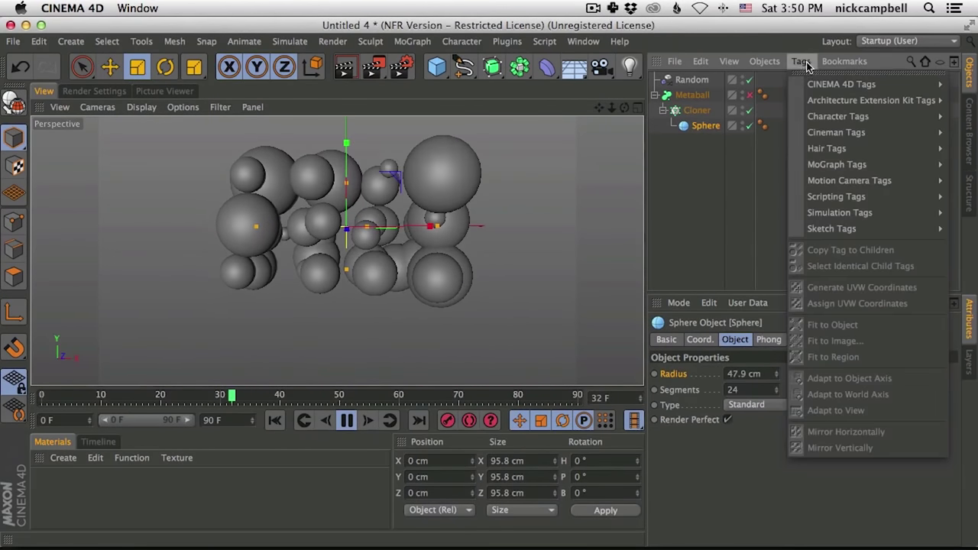
left_click(800, 60)
left_click(798, 61)
left_click(805, 34)
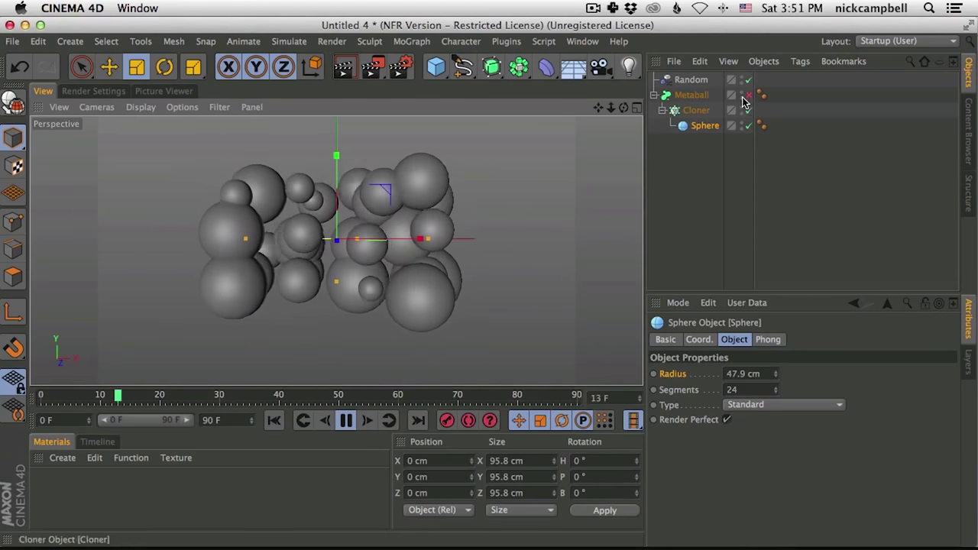
Give the Sphere a Rigid Body tag with Follow Position 10 and re-enable the Metaball
left_click(694, 96)
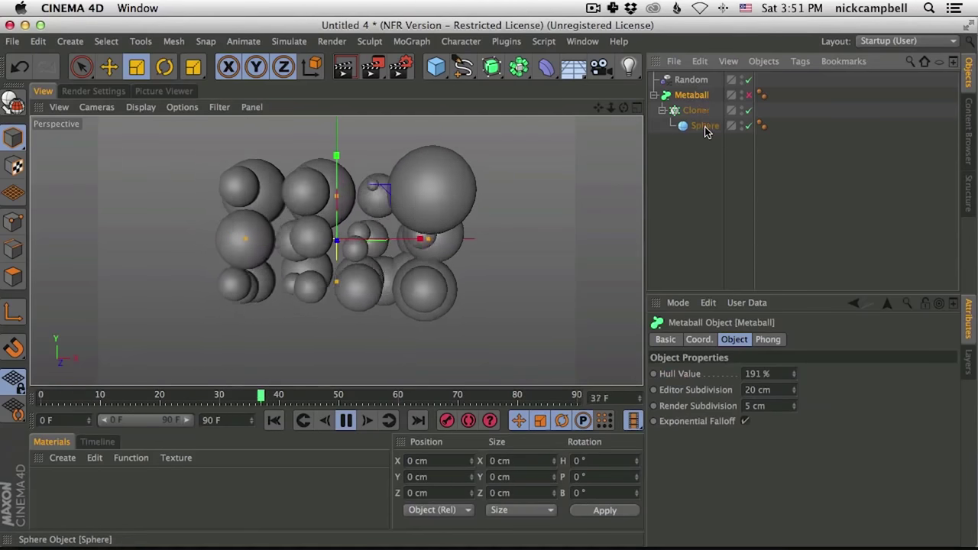
left_click(704, 126)
left_click(800, 61)
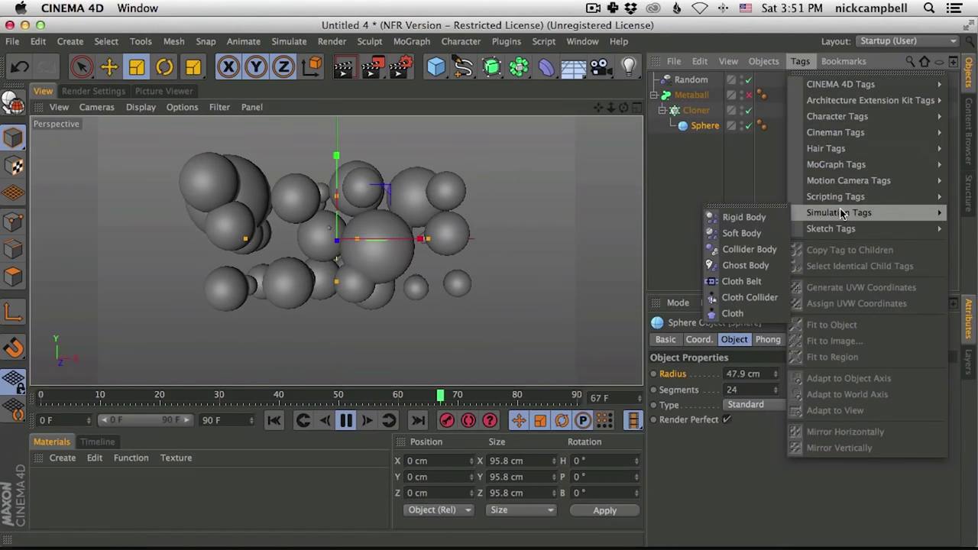
left_click(743, 218)
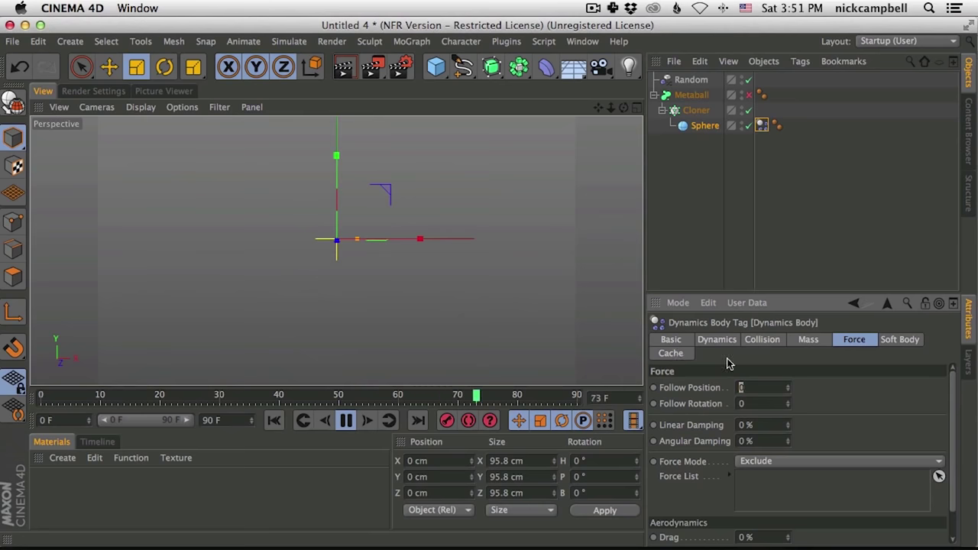
type("10")
key("Return")
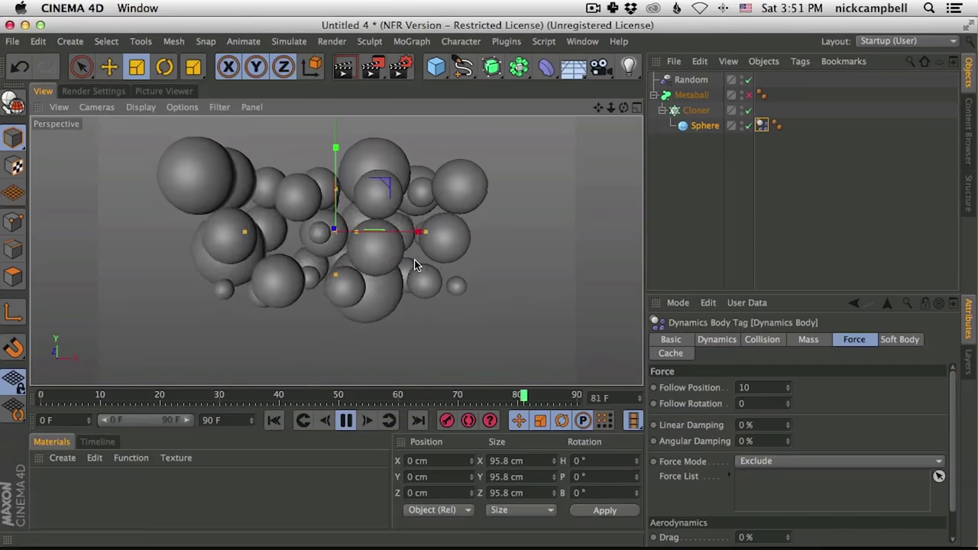
left_click(748, 95)
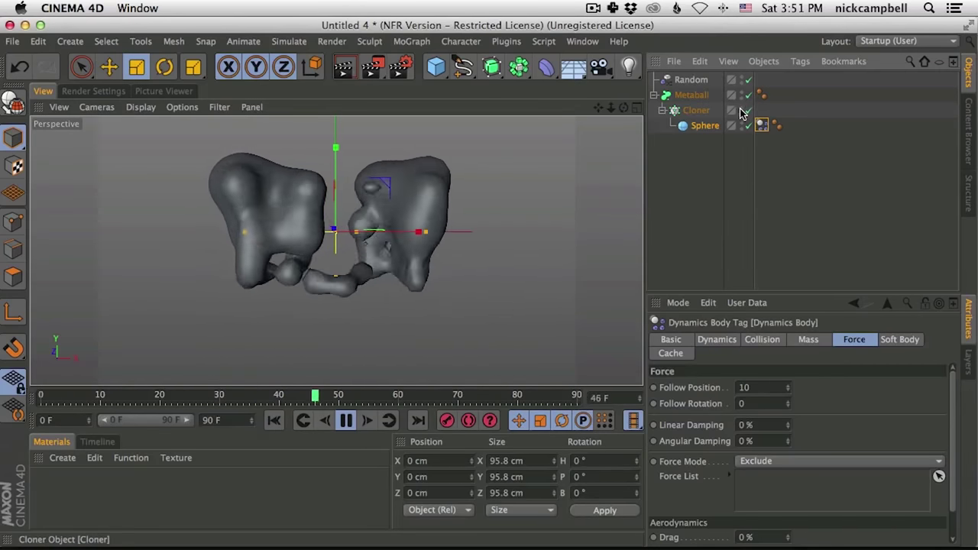
Scale the Sphere down and set its radius to 22 cm
left_click(703, 125)
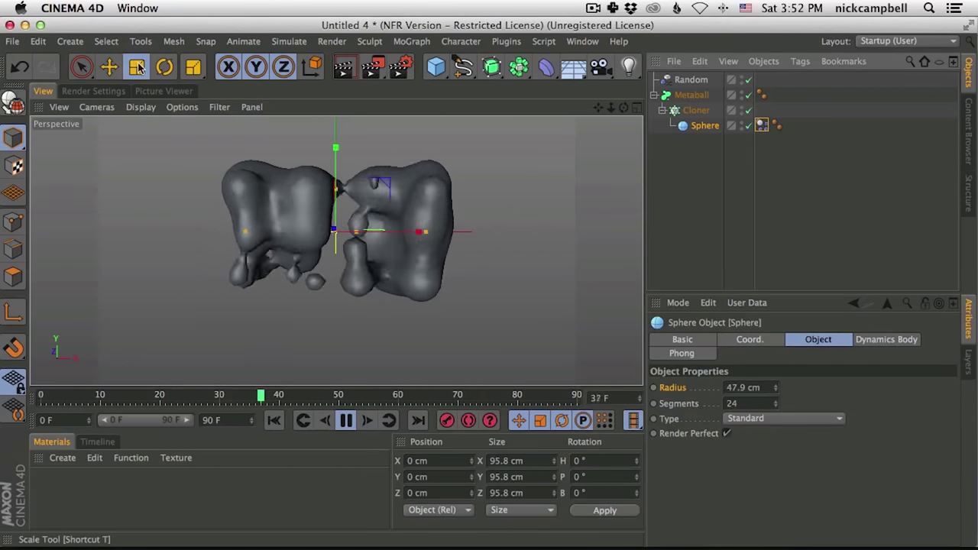
left_click_drag(407, 149, 369, 196)
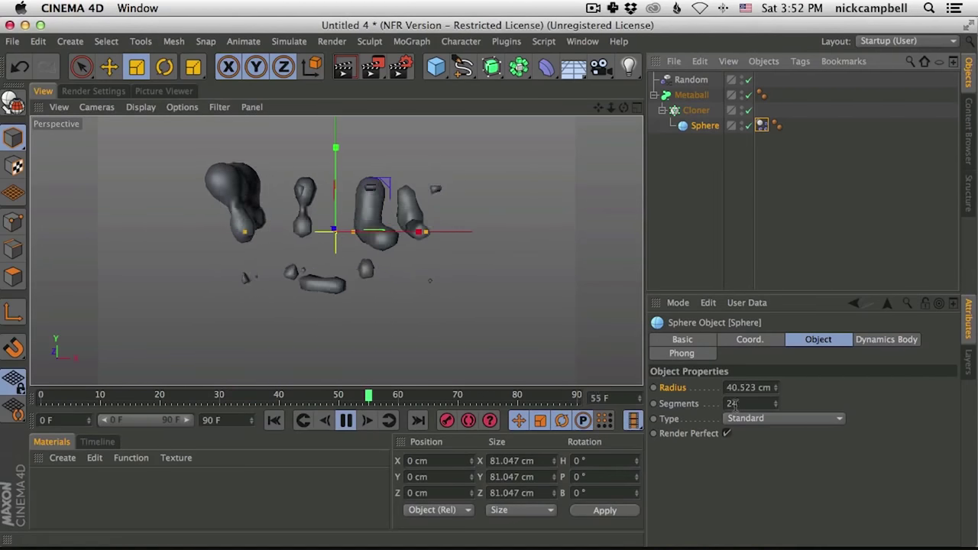
type("3000")
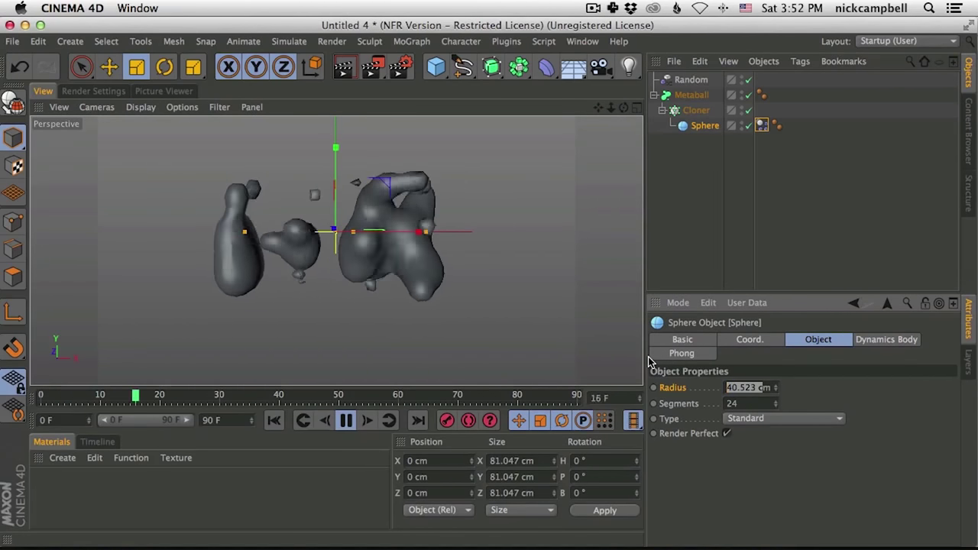
key("Return")
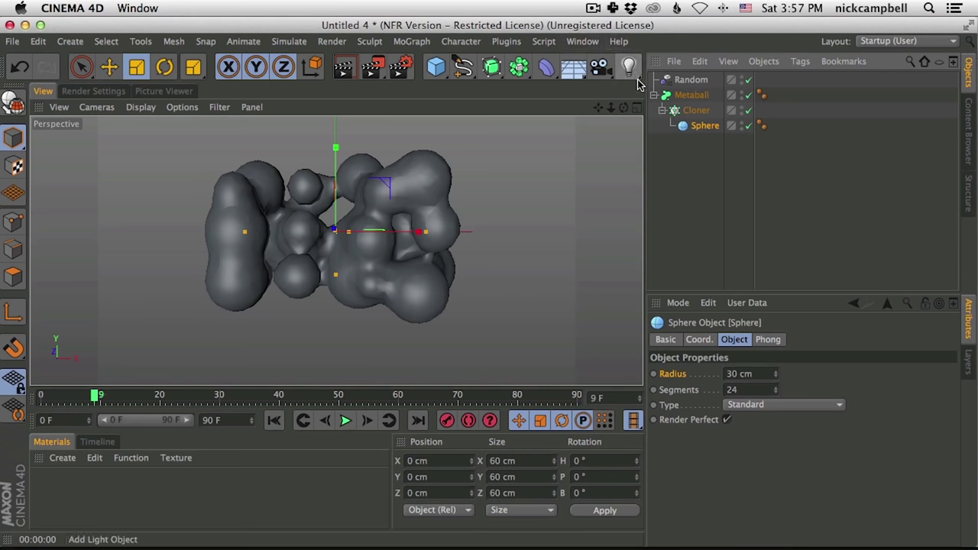
left_click_drag(776, 378, 775, 374)
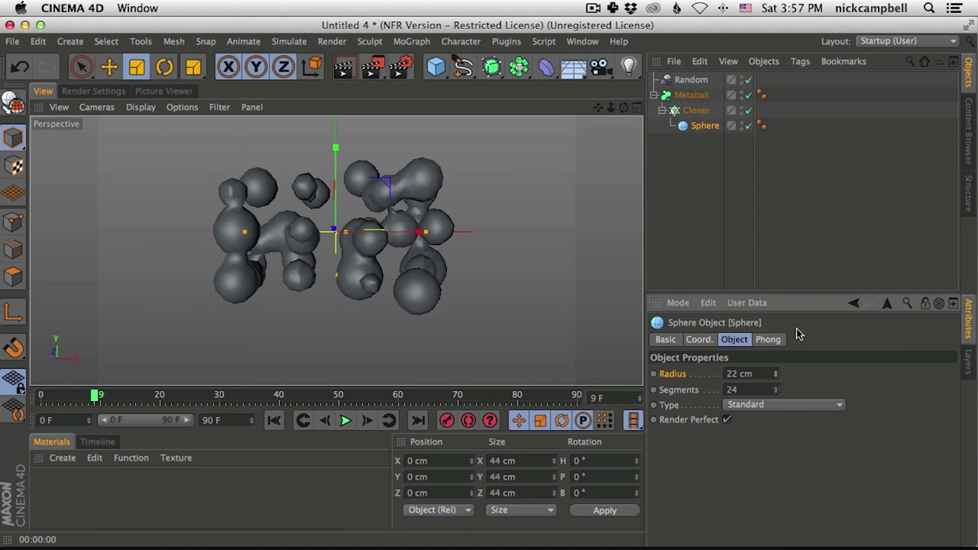
Raise the Cloner's Y and Z counts to 4, turn the Metaball off and preview the animation
left_click(690, 110)
left_click(804, 440)
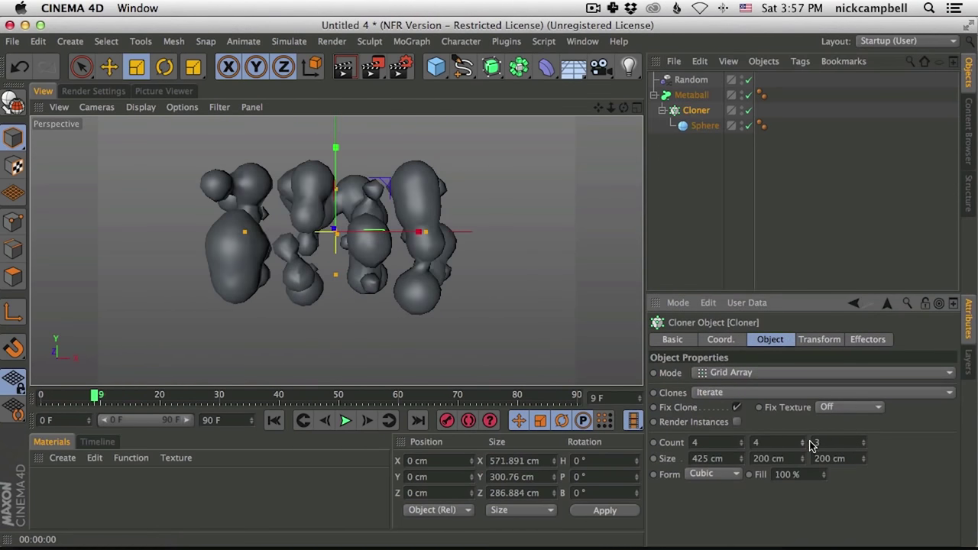
left_click(862, 441)
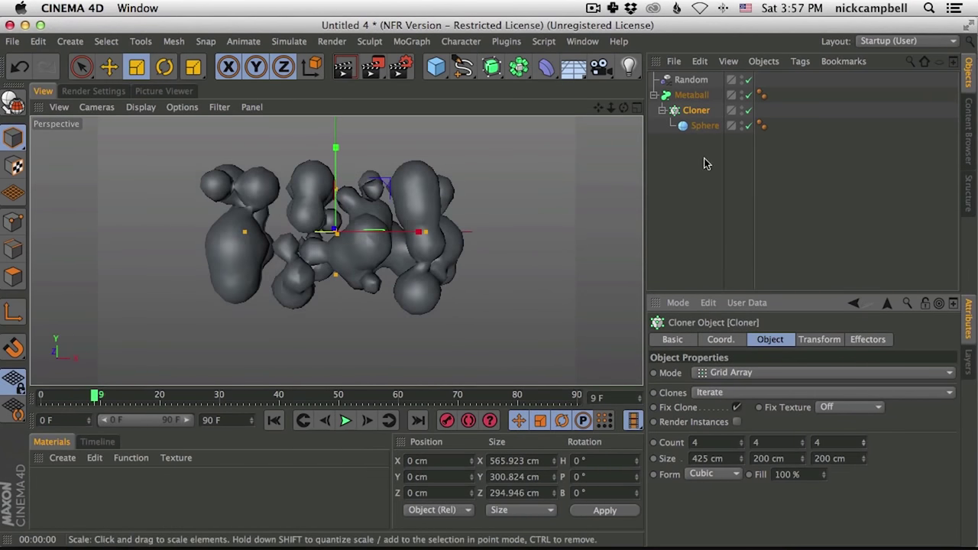
left_click(749, 94)
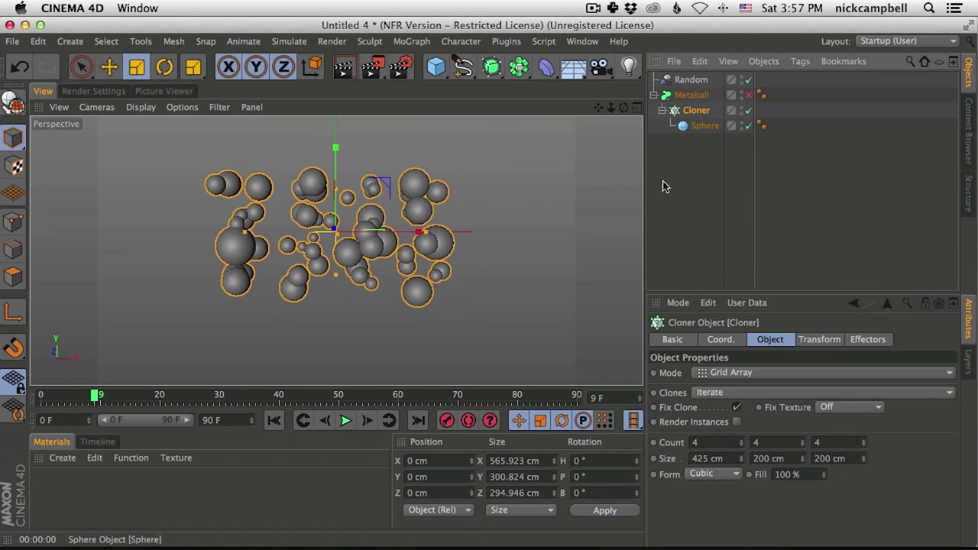
left_click(346, 421)
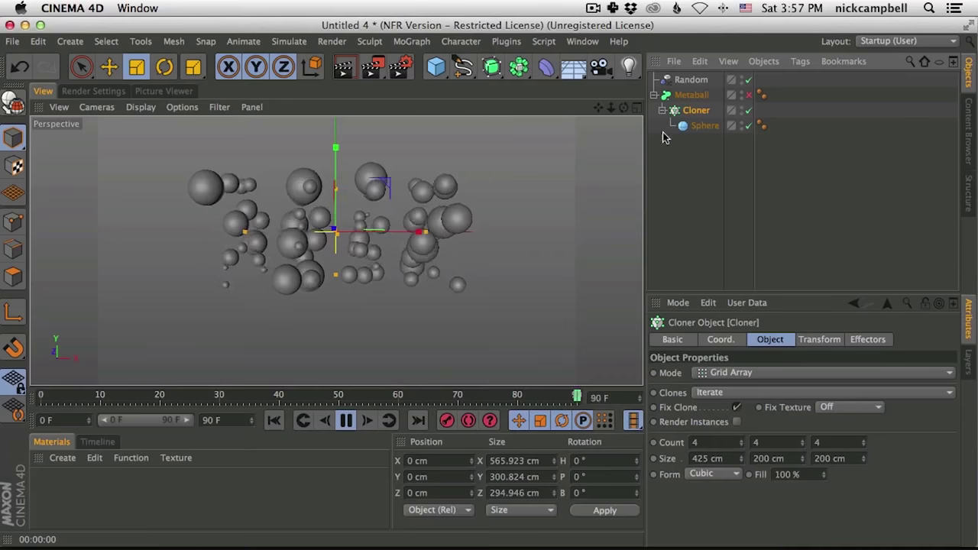
Enlarge the Sphere to about a 32 cm radius and set the Cloner's Y count to 5
left_click(704, 125)
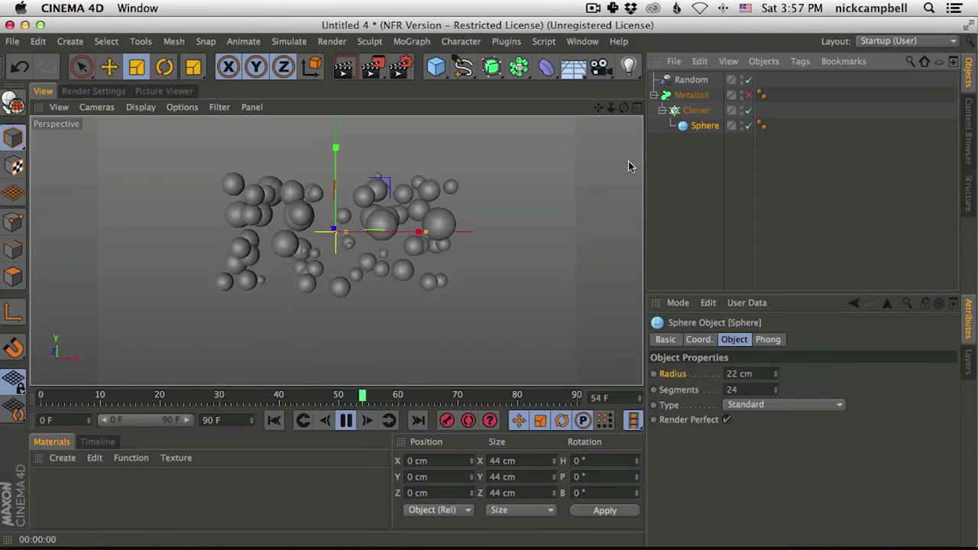
left_click_drag(219, 274, 531, 171)
left_click(698, 112)
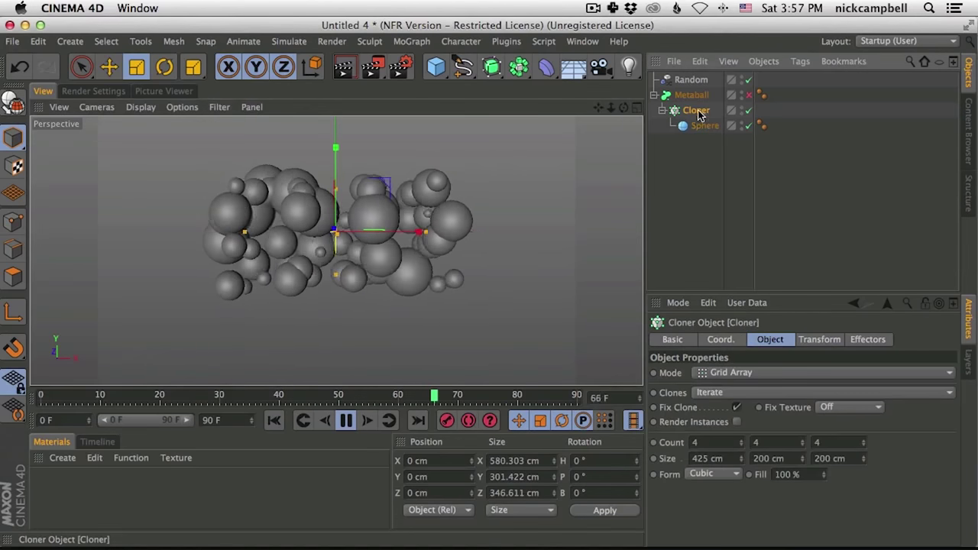
left_click(802, 442)
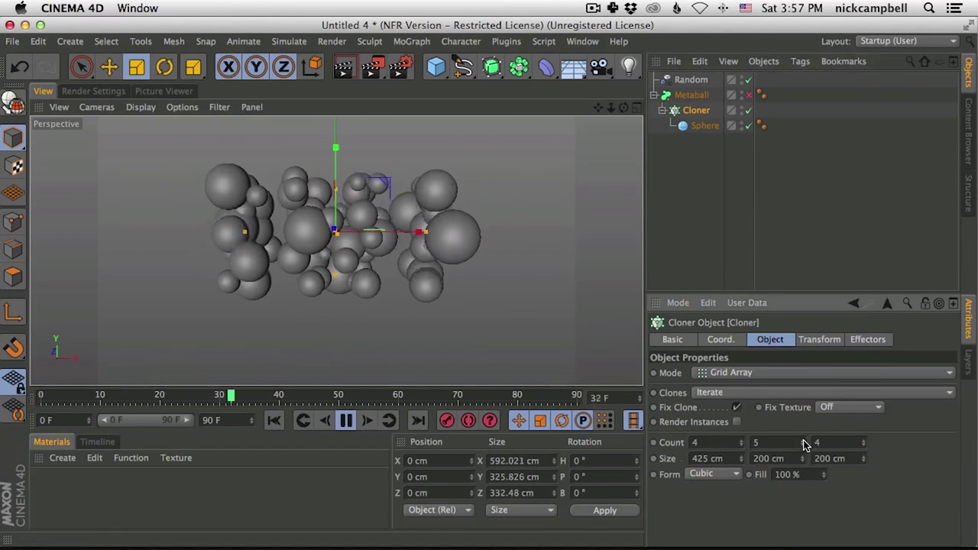
left_click(703, 125)
left_click(800, 62)
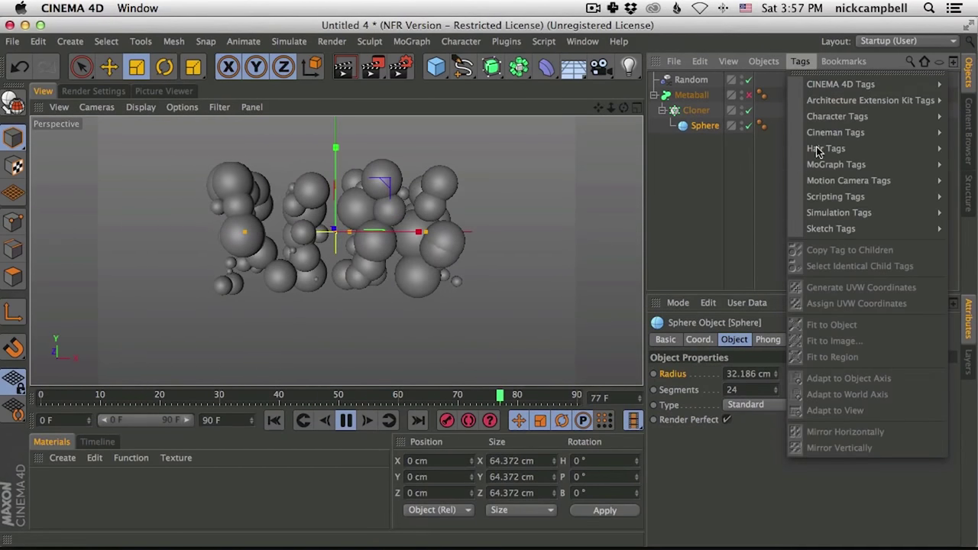
Add a Rigid Body tag with Follow Position 10 to the Sphere and turn the Metaball on
mouse_move(835, 214)
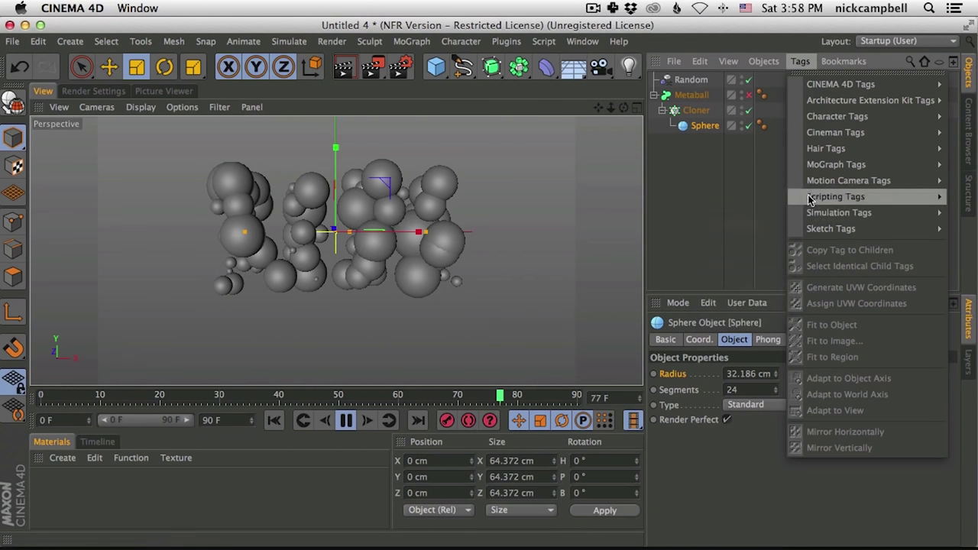
left_click(745, 219)
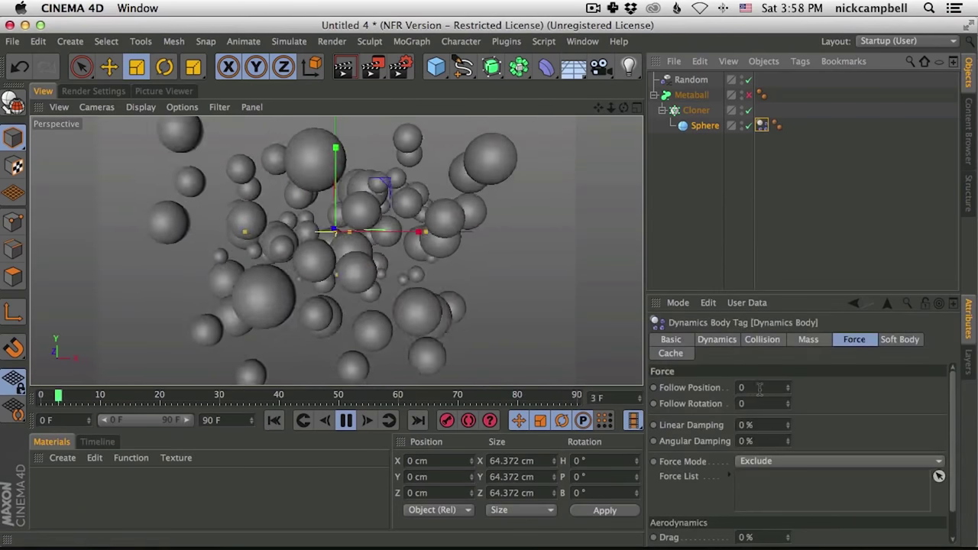
type("10")
key("Return")
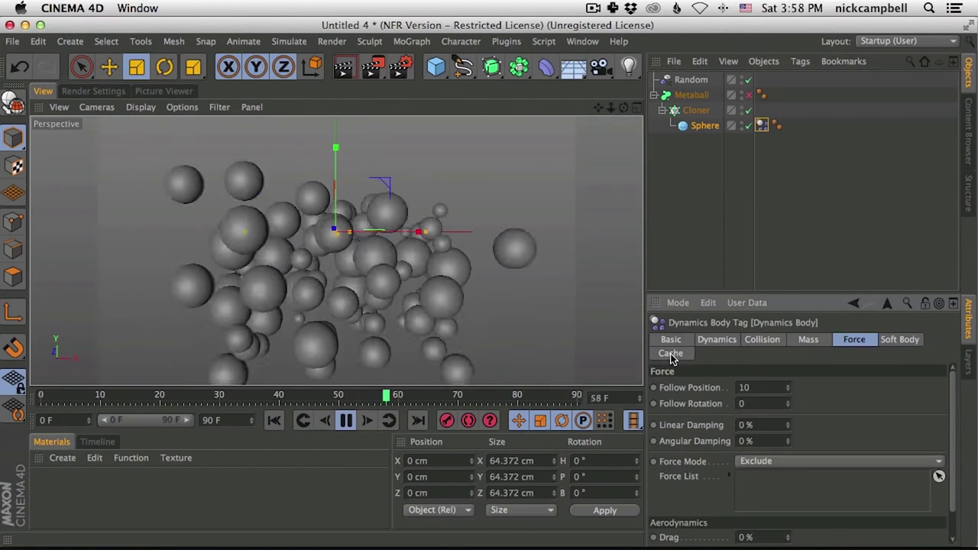
left_click(749, 95)
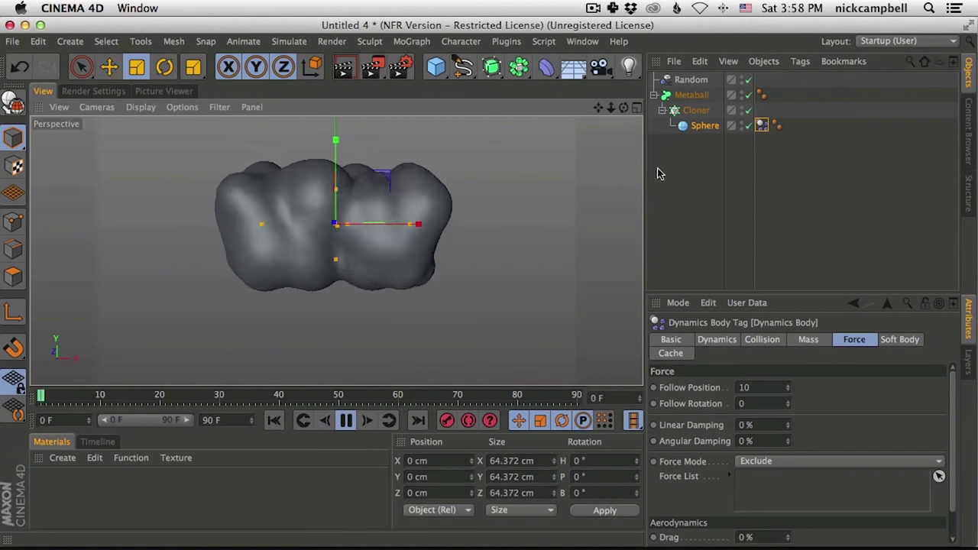
Set the Metaball hull value to 66 % and its editor subdivision to 20 cm
left_click(691, 95)
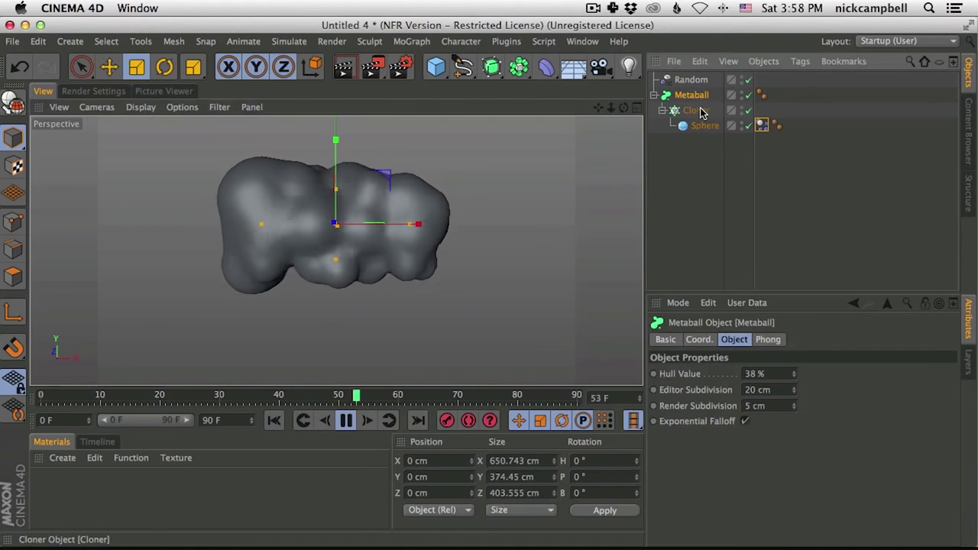
left_click_drag(794, 374, 807, 331)
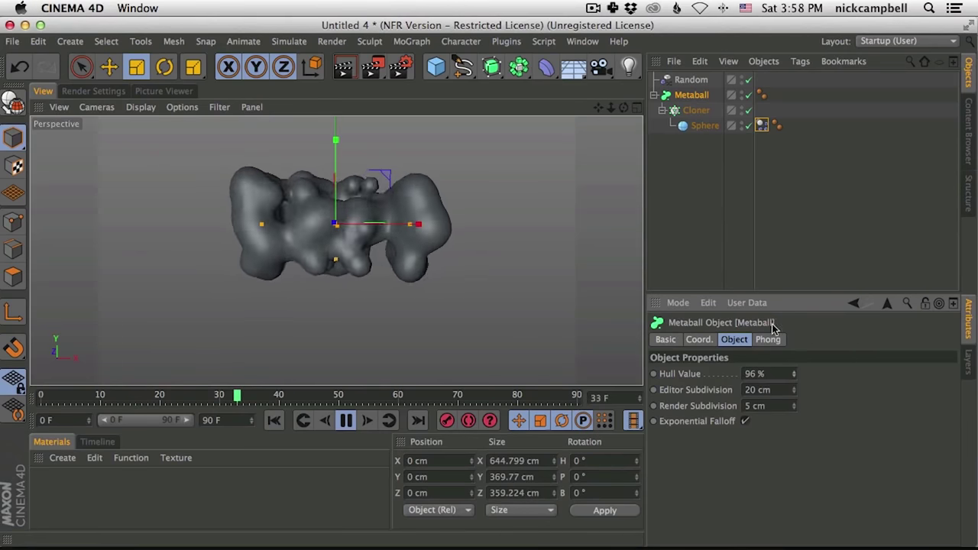
left_click_drag(793, 374, 790, 409)
left_click(760, 389)
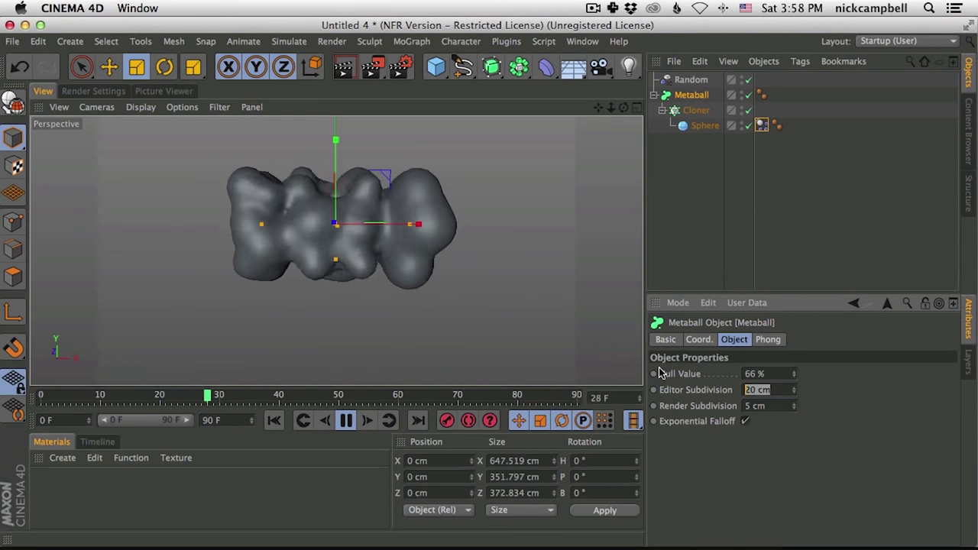
type("10")
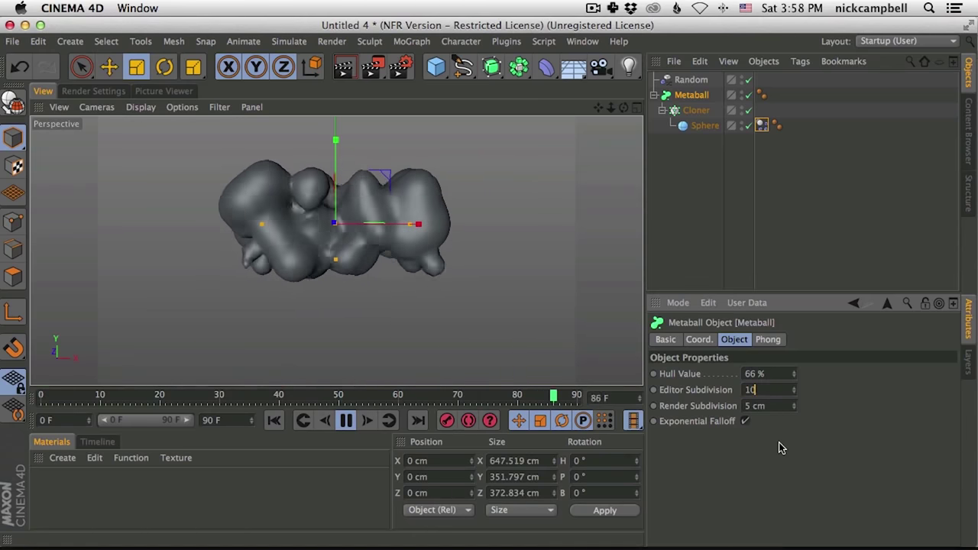
key("Return")
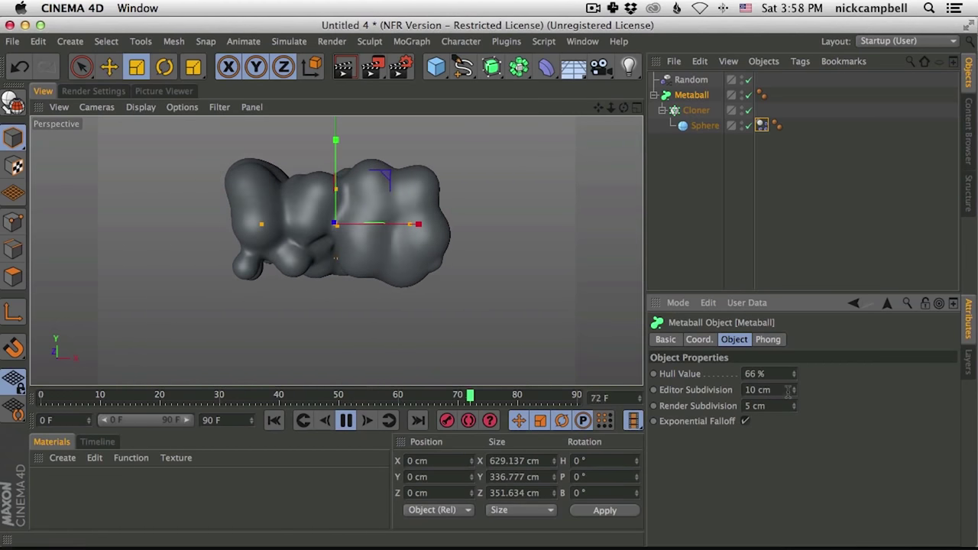
type("20")
key("Return")
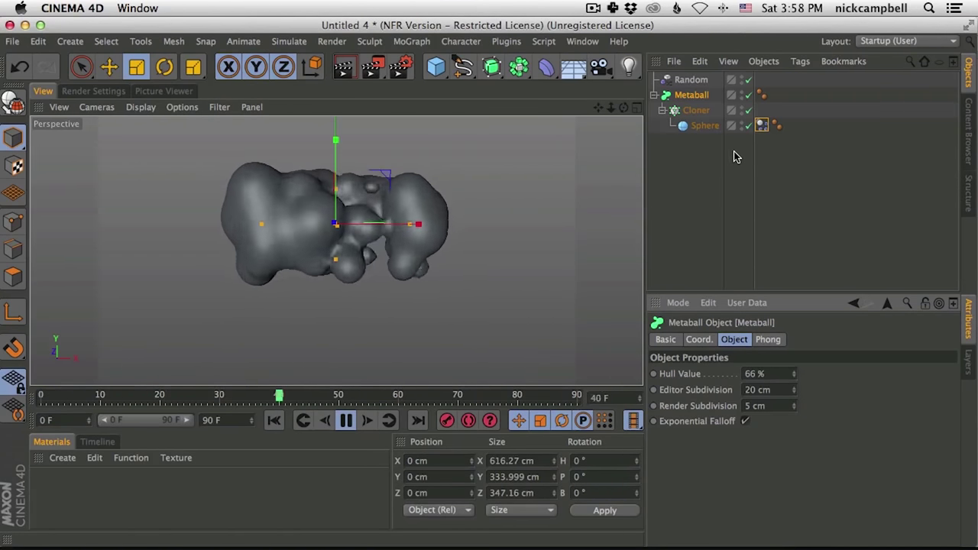
left_click(695, 111)
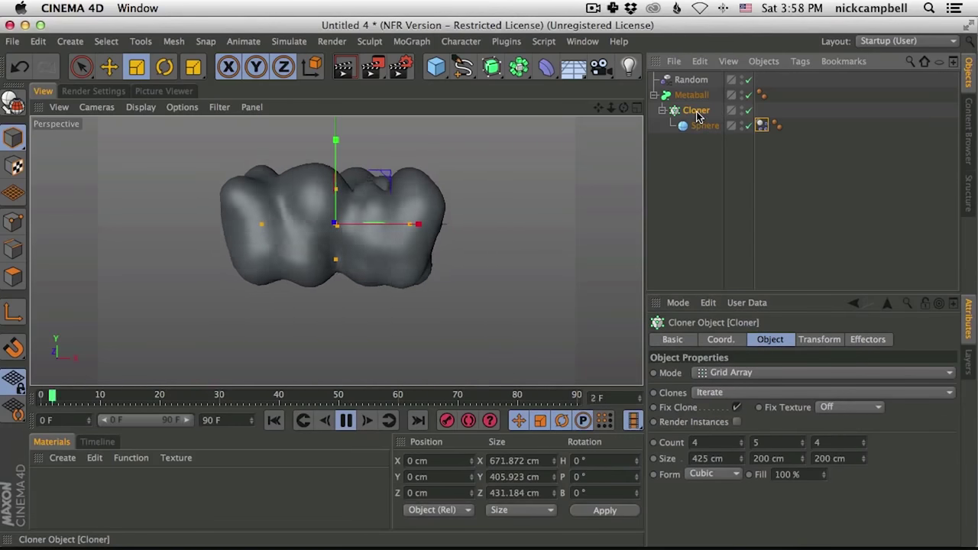
Set the Cloner's Y count to 4 and its size to 380 × 173 × 164 cm
double_click(755, 442)
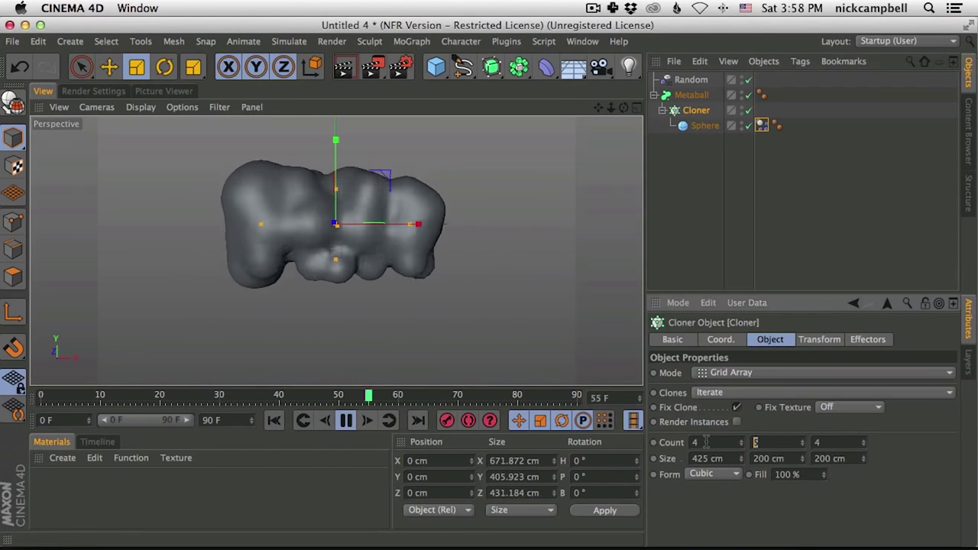
type("4")
key("Return")
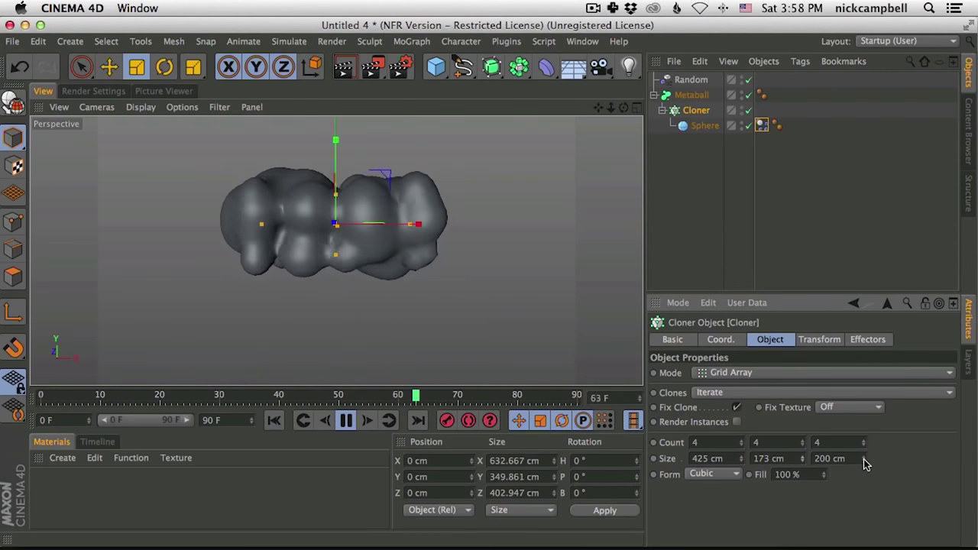
left_click(749, 95)
left_click_drag(740, 458, 732, 497)
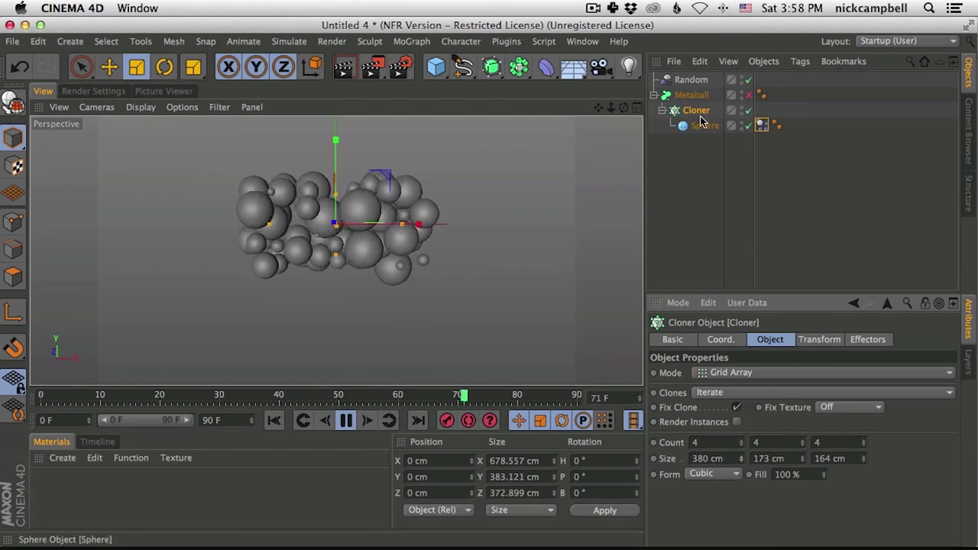
left_click(749, 95)
left_click(693, 79)
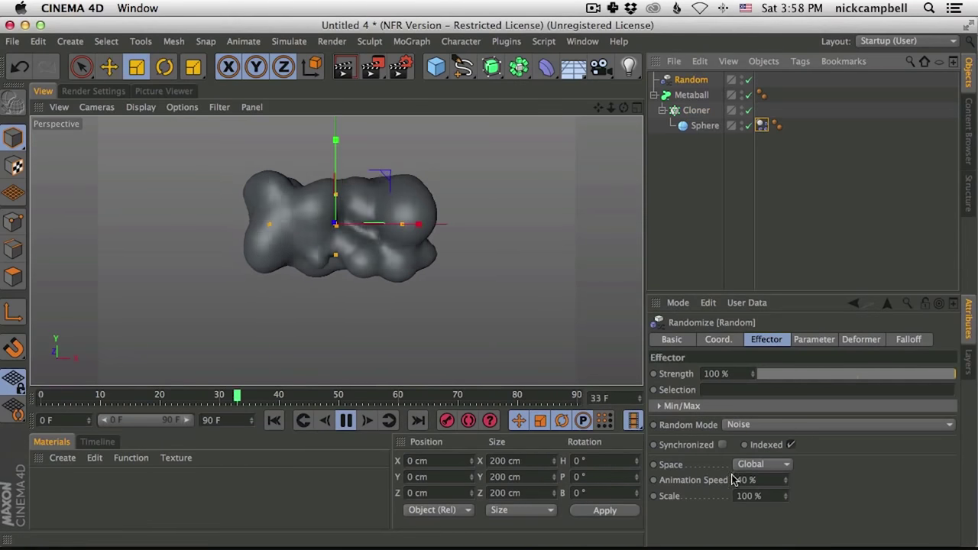
Drag the Random effector's P.Y position randomness up to 74 cm on the Parameter tab
left_click(813, 339)
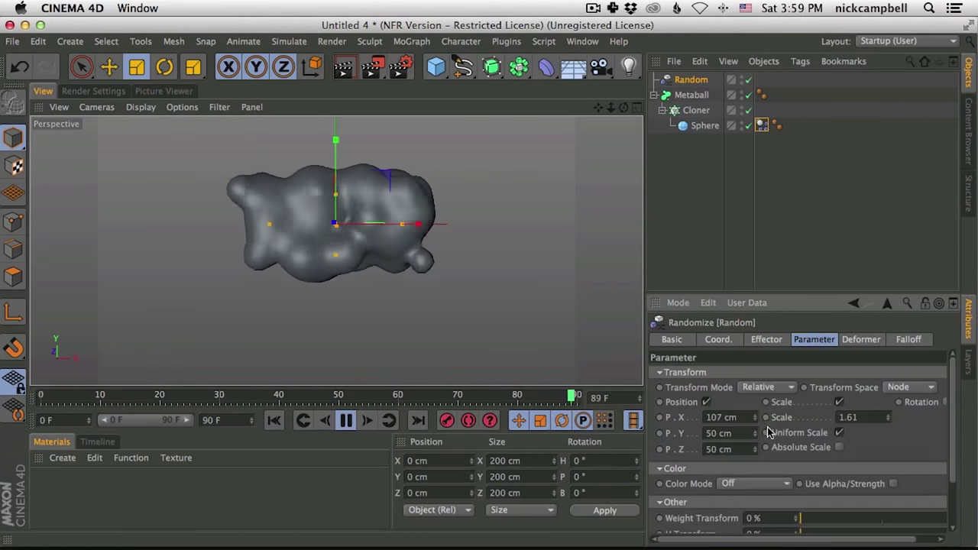
mouse_move(755, 428)
left_mouse_down()
mouse_move(755, 418)
mouse_move(757, 455)
mouse_move(759, 435)
left_mouse_up()
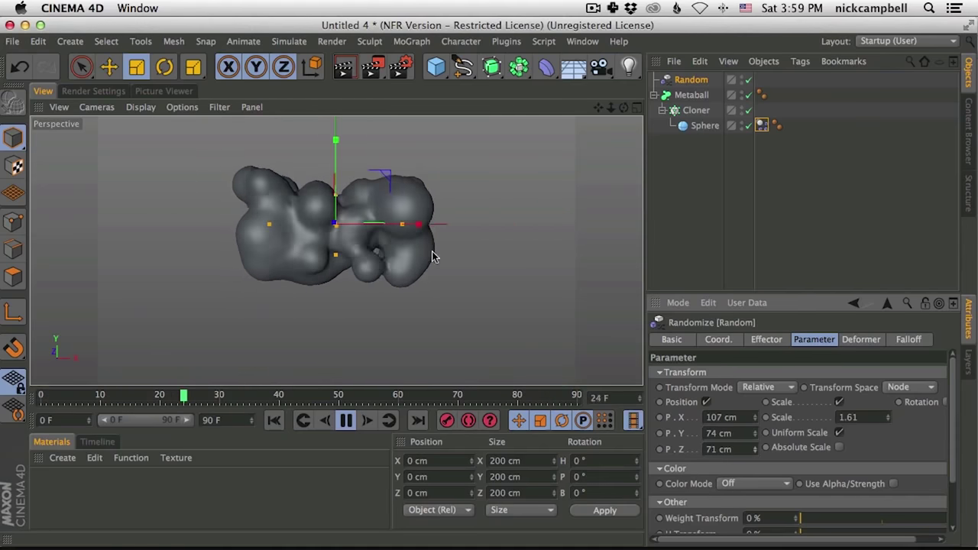
Rename the Random effector to 'Random White', deselect it, and bring Safari forward
double_click(691, 79)
type("Random Wh")
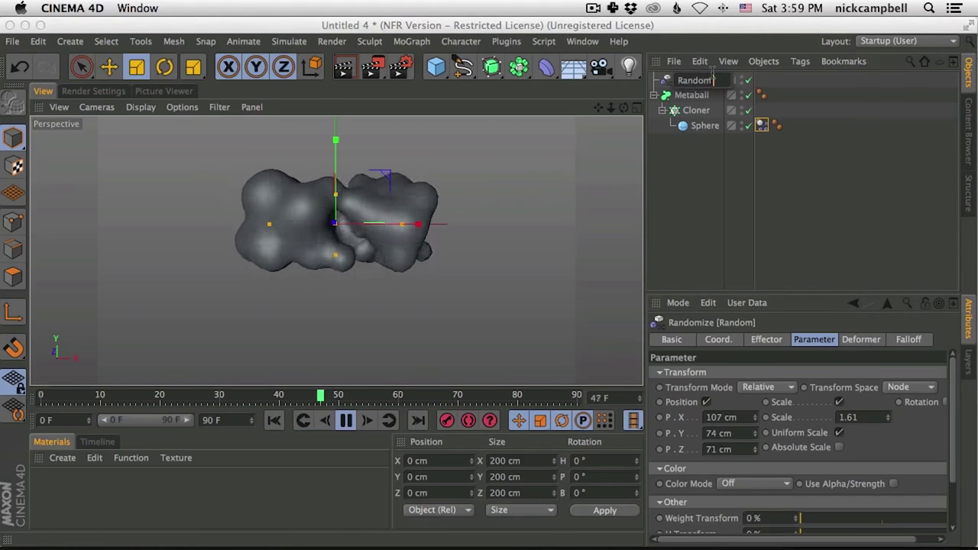
type("ite")
key("Return")
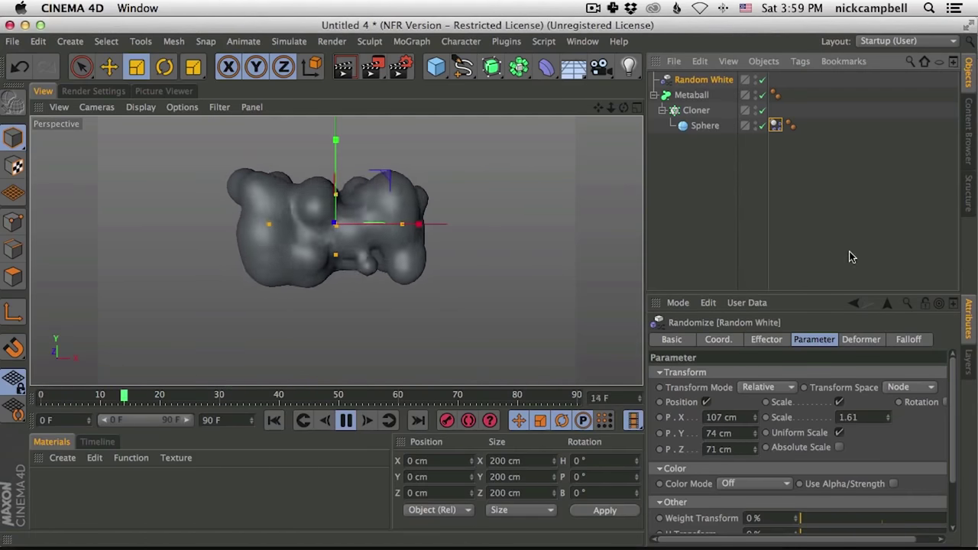
left_click(802, 199)
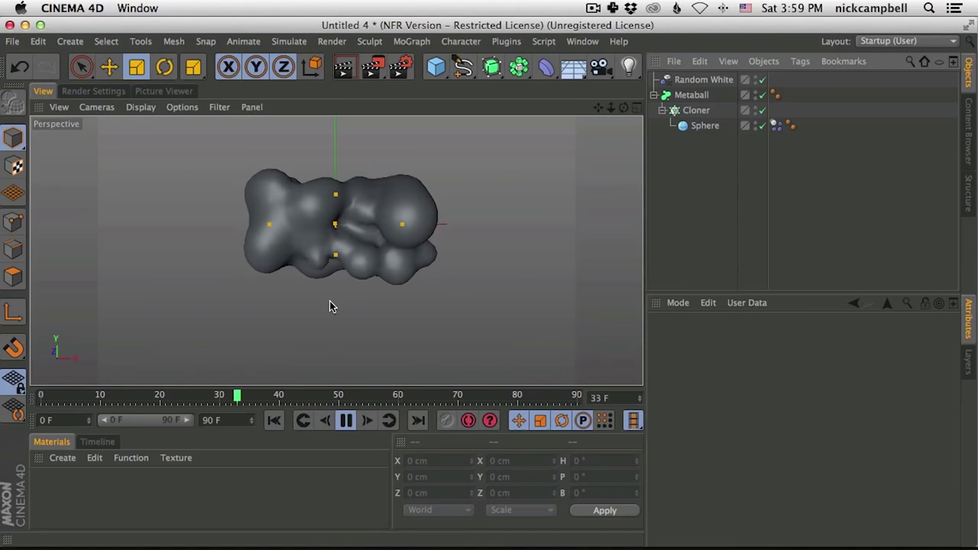
key("super+Tab")
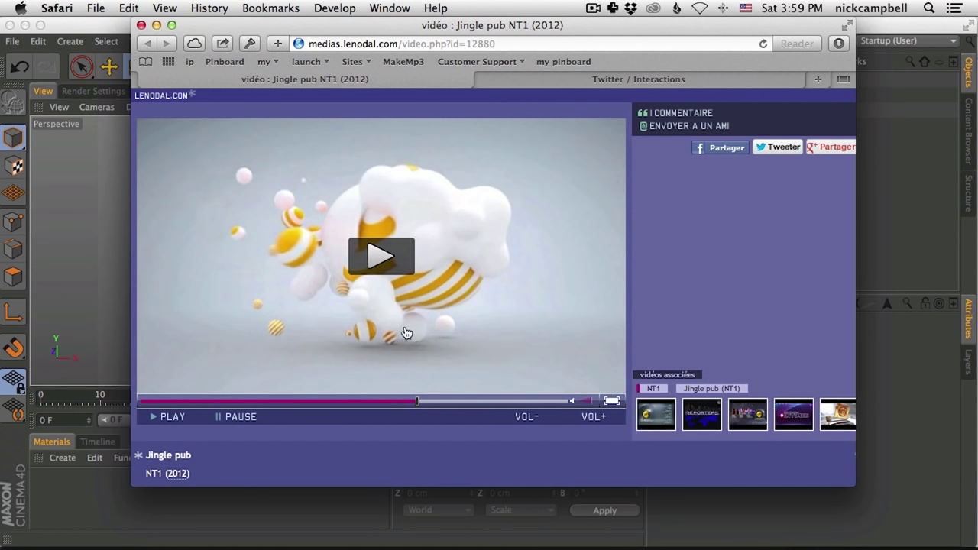
left_click(529, 78)
left_click(101, 24)
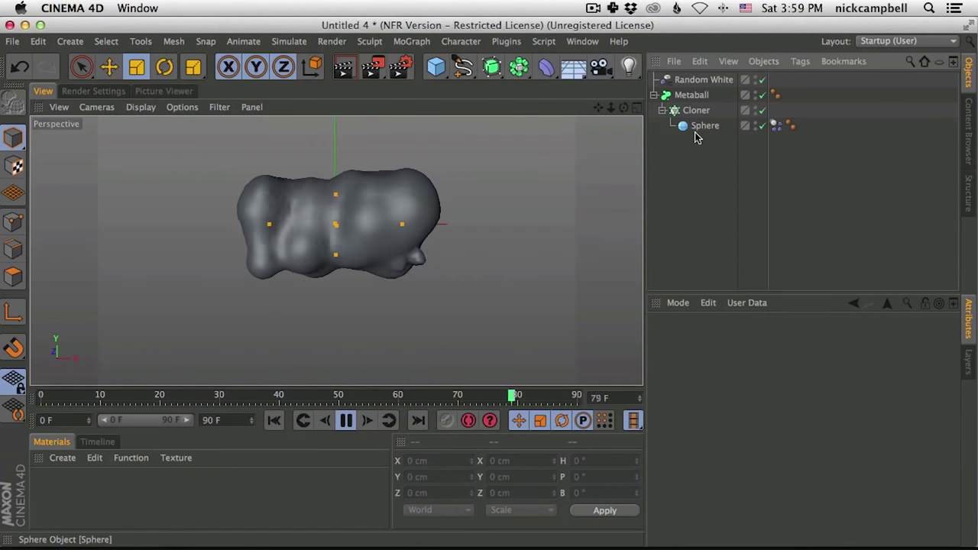
Copy and paste the Random White, Metaball, Cloner and Sphere setup as a duplicate
left_click_drag(703, 93, 722, 72)
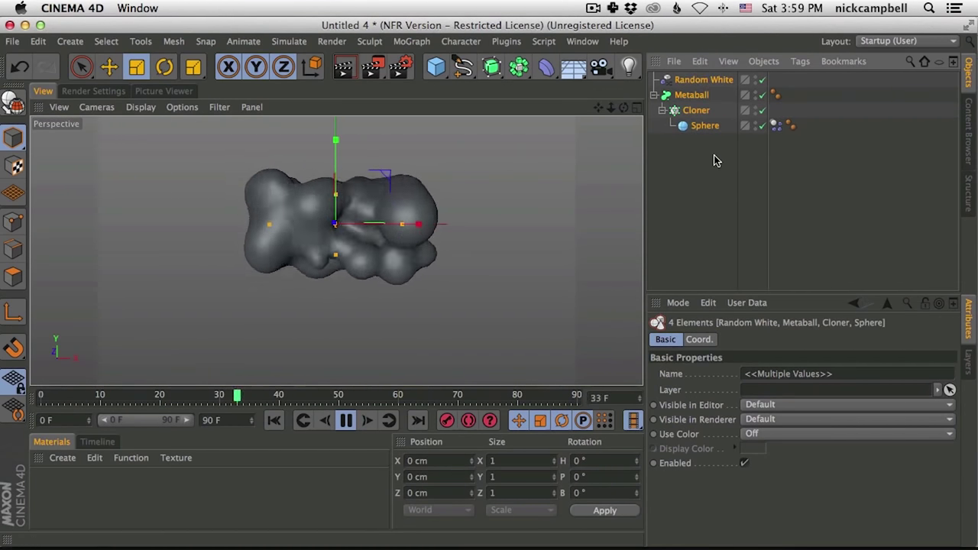
key("super+c")
key("super+v")
left_click(691, 237)
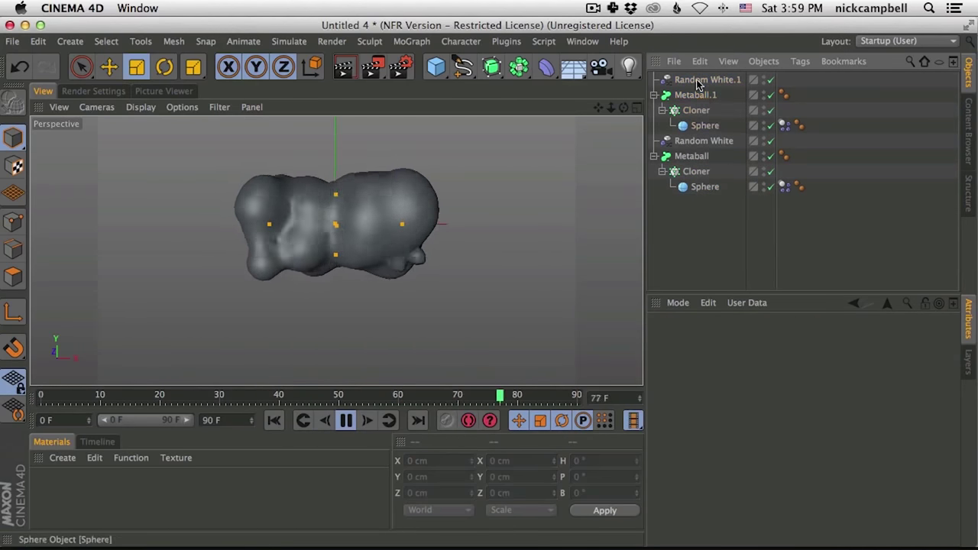
Check that Metaball.1's Cloner is driven by Random White.1 in its Effectors tab
left_click(695, 97)
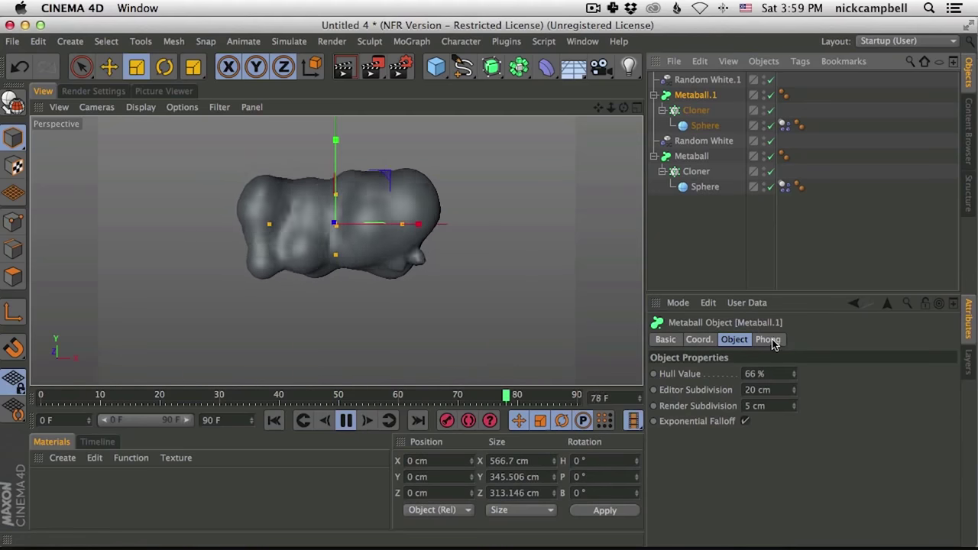
left_click(696, 111)
left_click(869, 341)
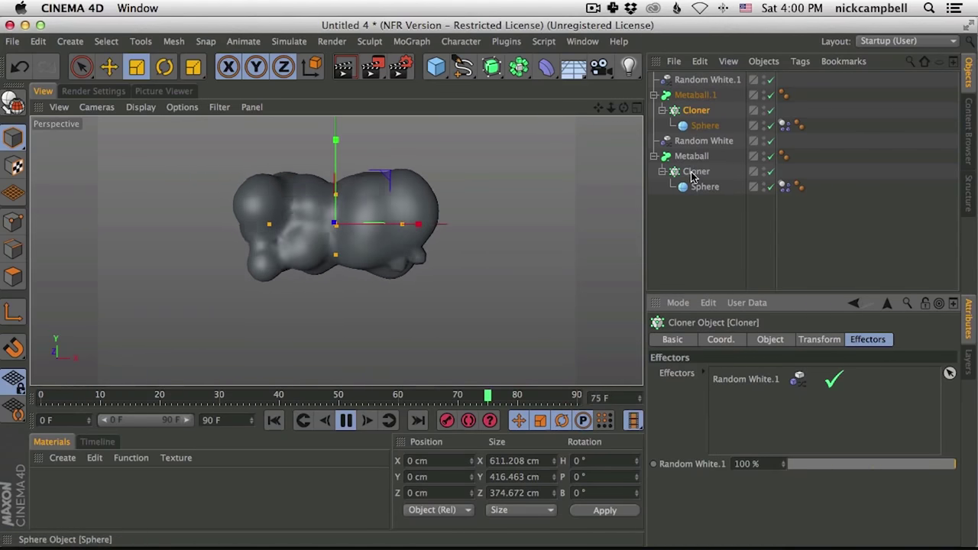
Rename Random White.1 to 'Random Yellow' and Metaball.1 to 'Metaball Yellow'
left_click(713, 79)
double_click(714, 80)
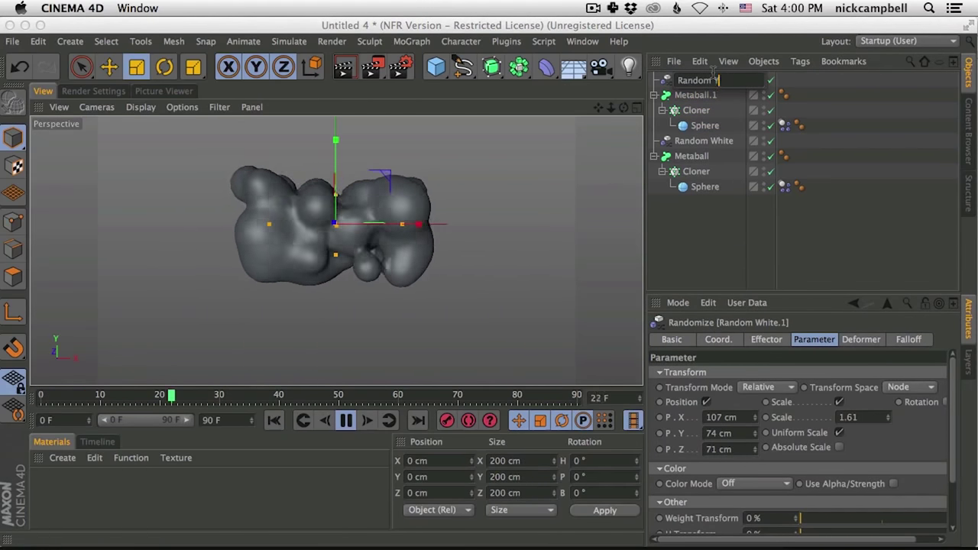
type("Random Yellow")
key("Return")
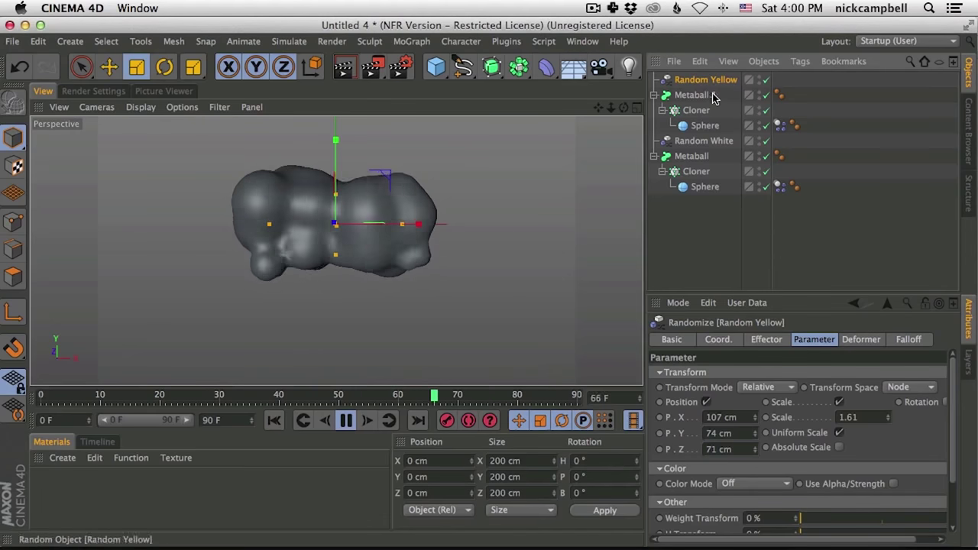
left_click(712, 95)
double_click(711, 95)
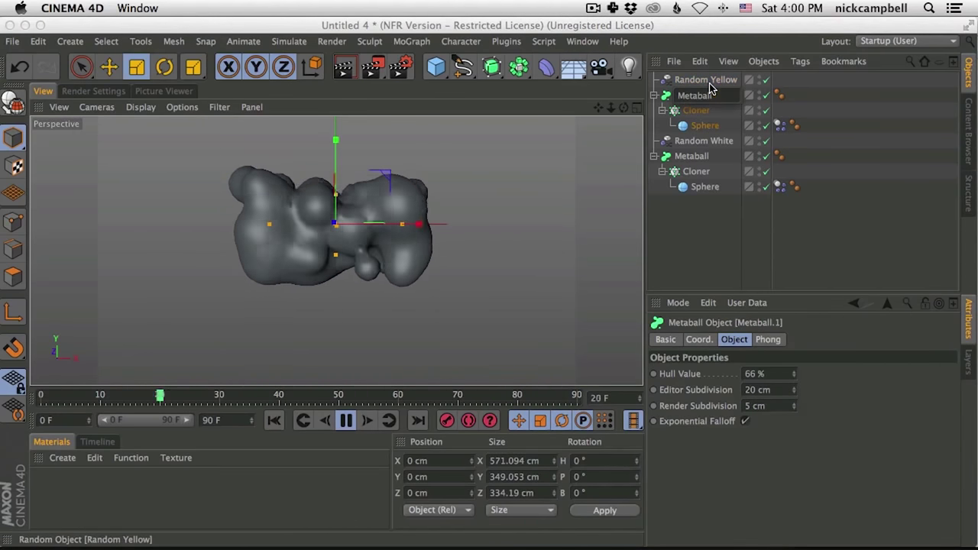
Rename the original Metaball to 'Metaball White' and deselect all objects
double_click(693, 158)
type("White")
key("Return")
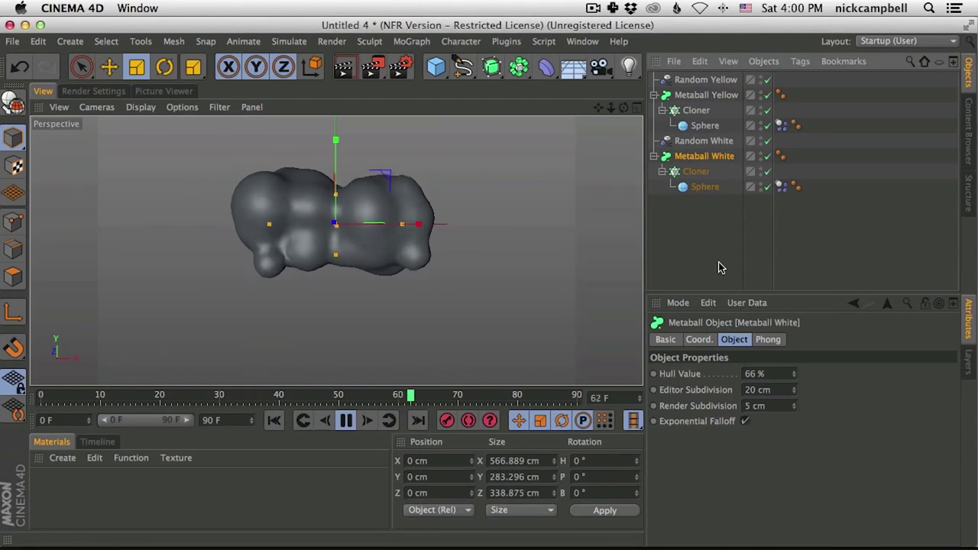
key("super+shift+a")
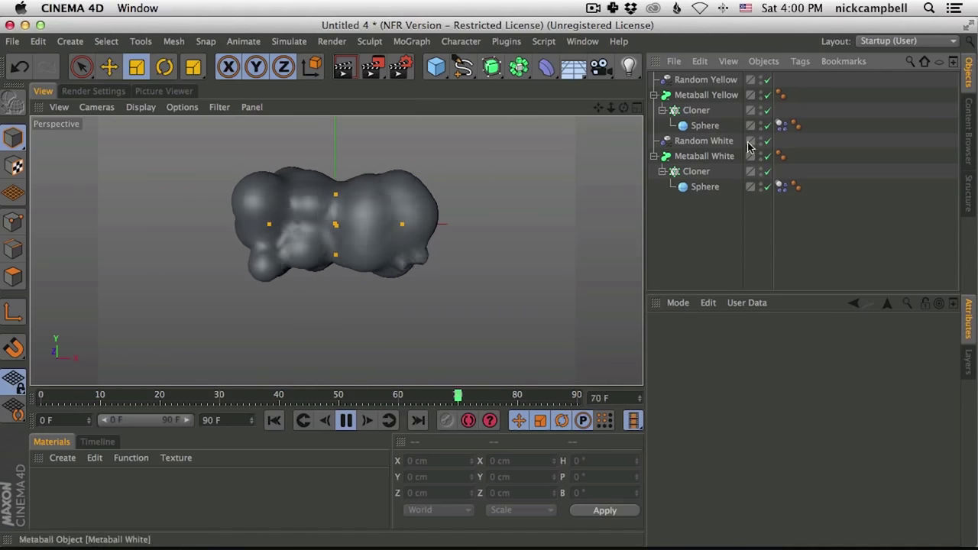
left_click(766, 95)
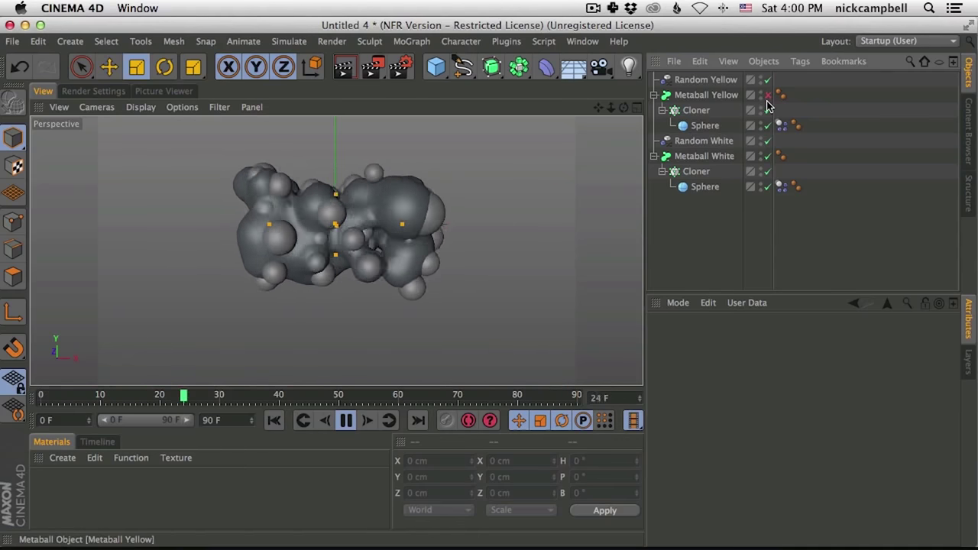
left_click(766, 186)
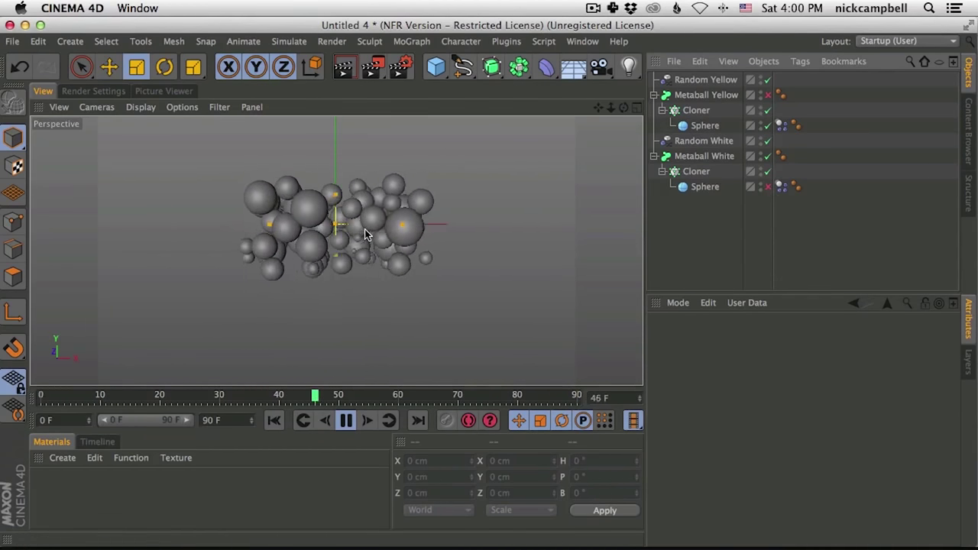
left_click(767, 110)
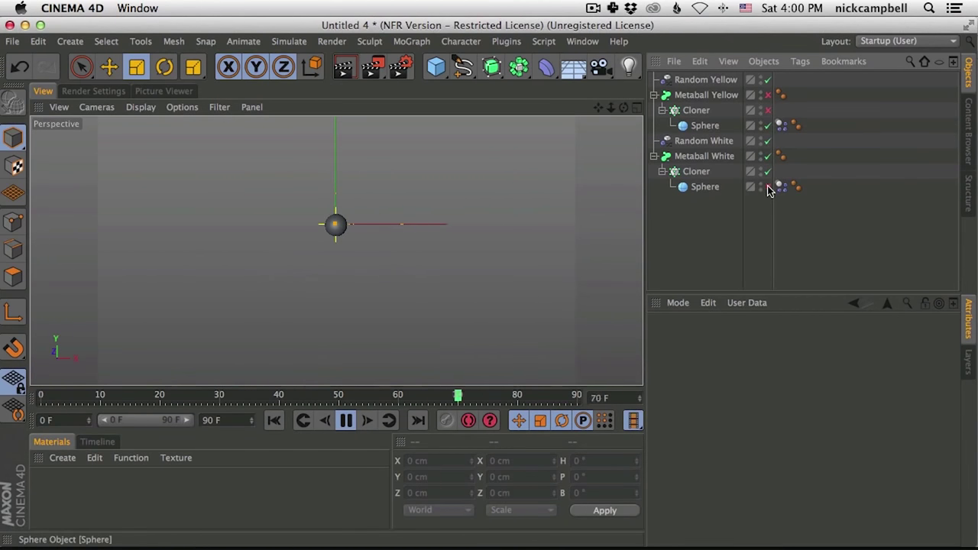
left_click(767, 110)
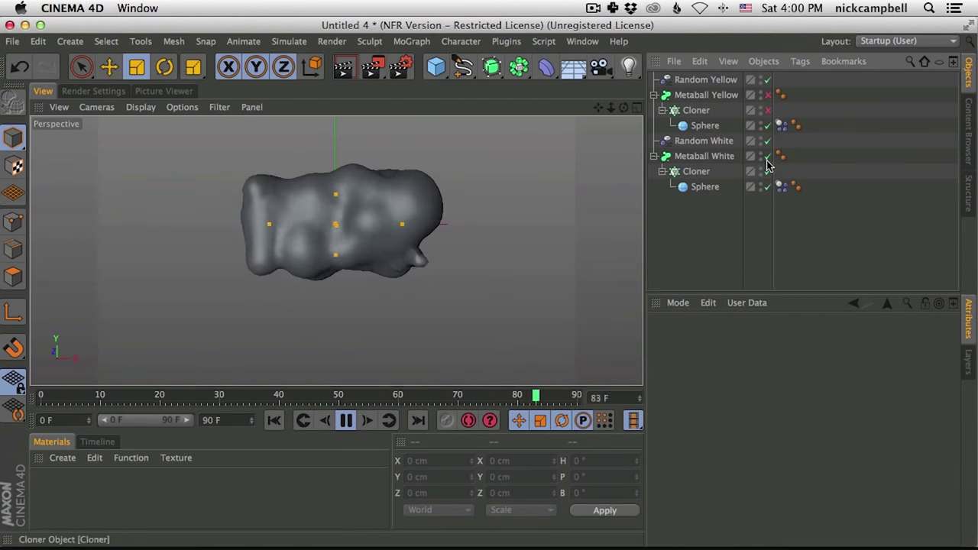
left_click(767, 94)
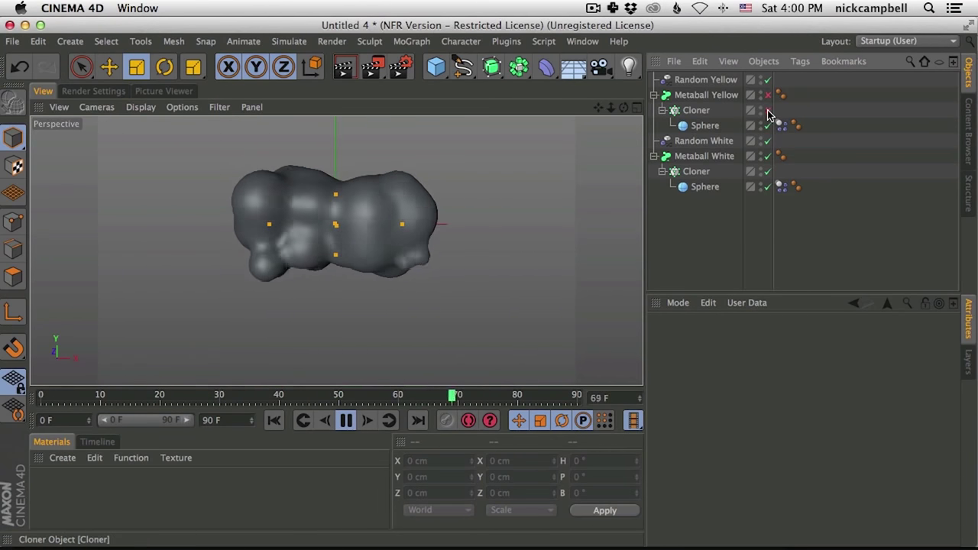
left_click(766, 110)
left_click(767, 95)
left_click(767, 156)
left_click(767, 95)
left_click(767, 110)
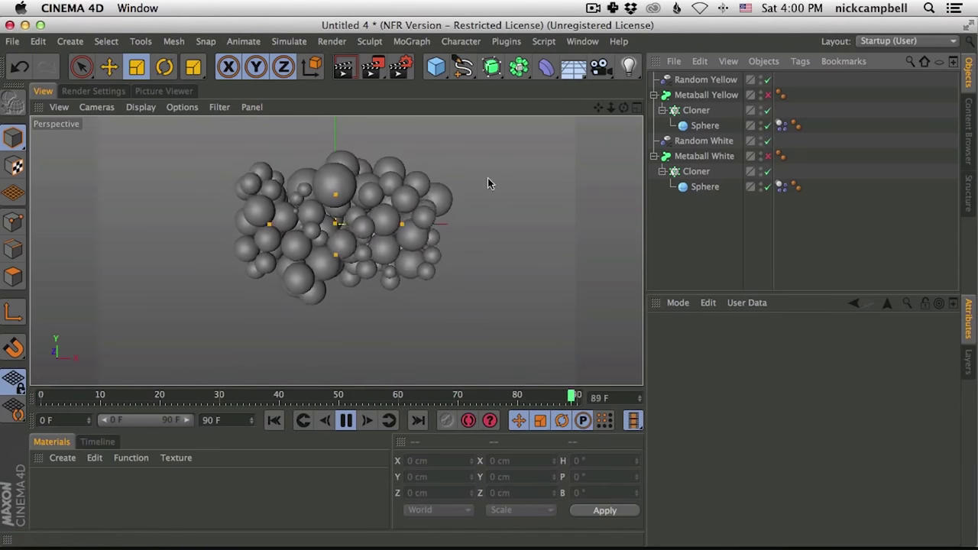
left_click(767, 155)
left_click(767, 94)
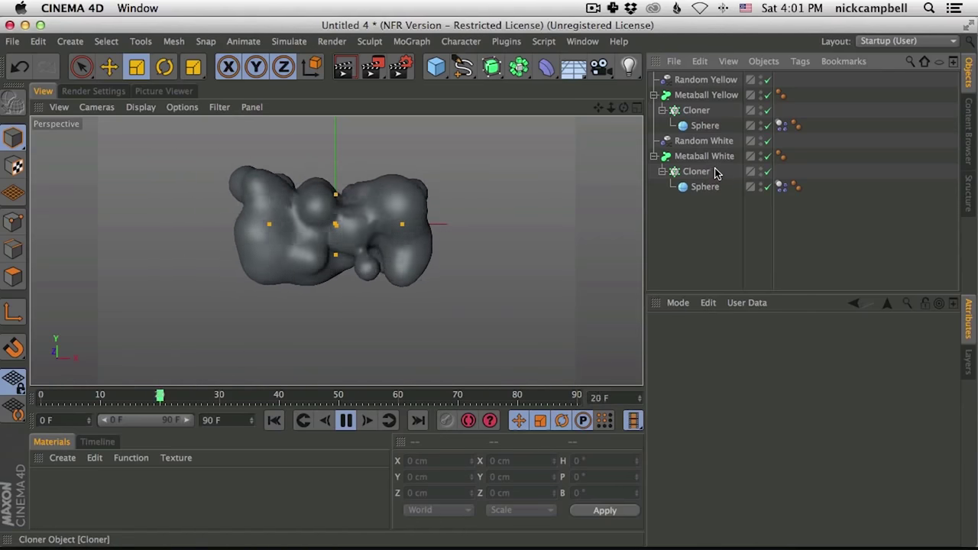
Check the white sphere's Dynamics Body tag, then select Metaball Yellow and open the Tags menu
left_click(780, 186)
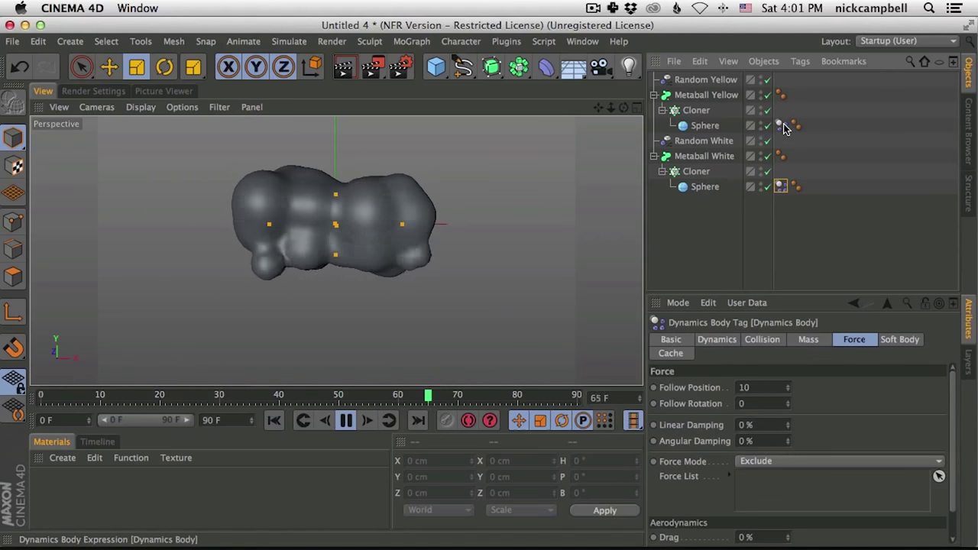
left_click(709, 95)
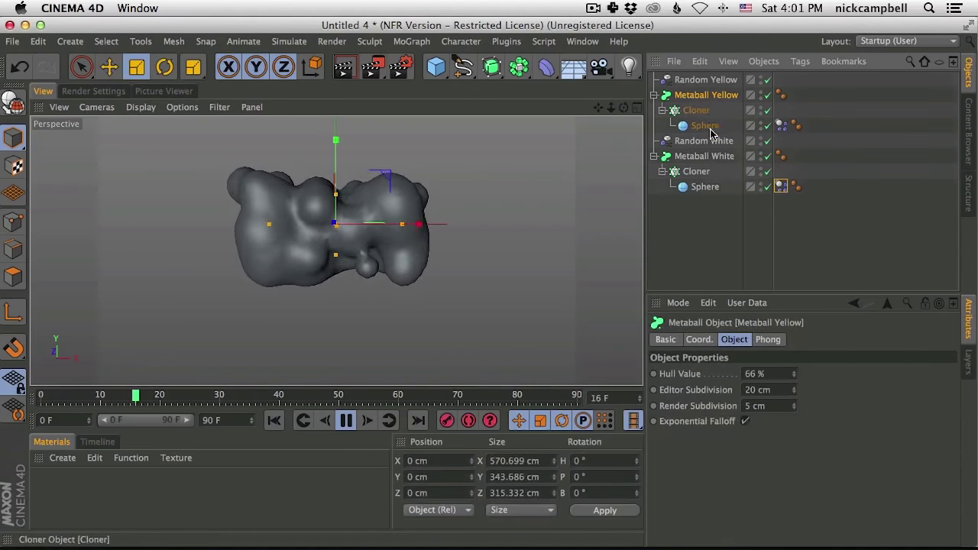
left_click(704, 156)
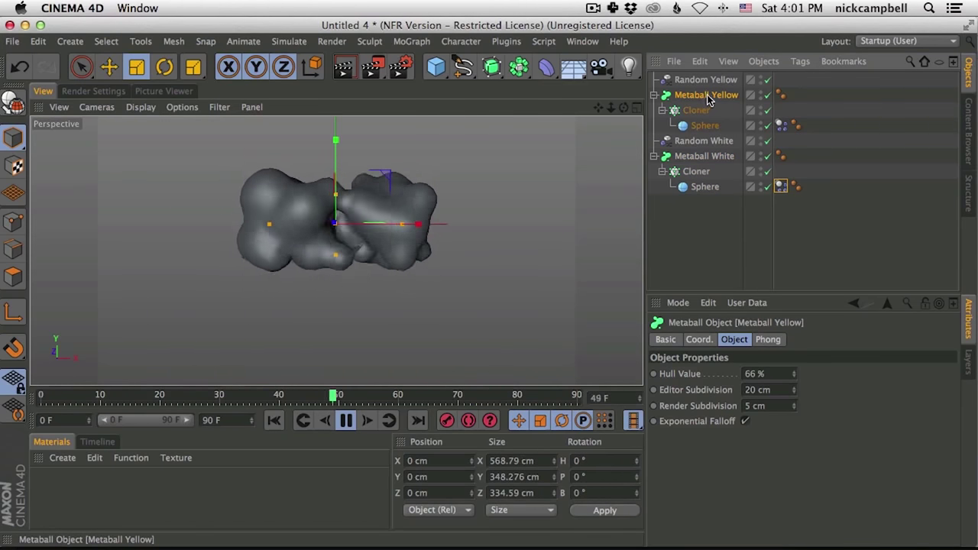
left_click(800, 61)
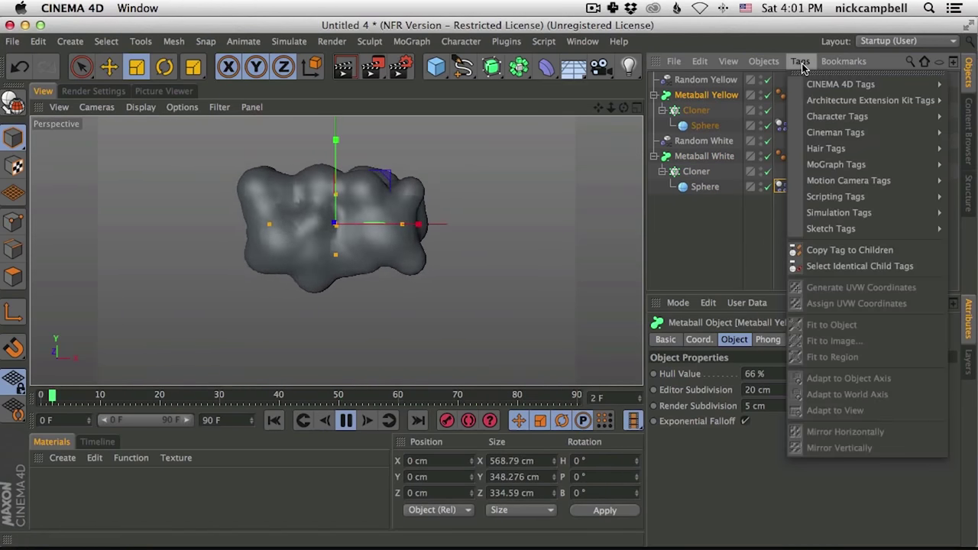
Add a Collider Body tag to Metaball Yellow with collision Shape set to Moving Mesh
mouse_move(802, 213)
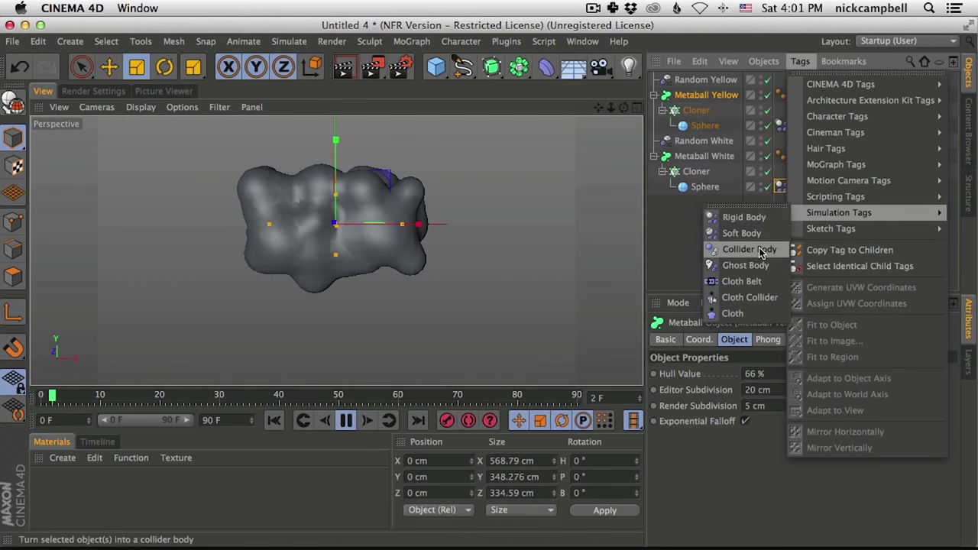
left_click(760, 250)
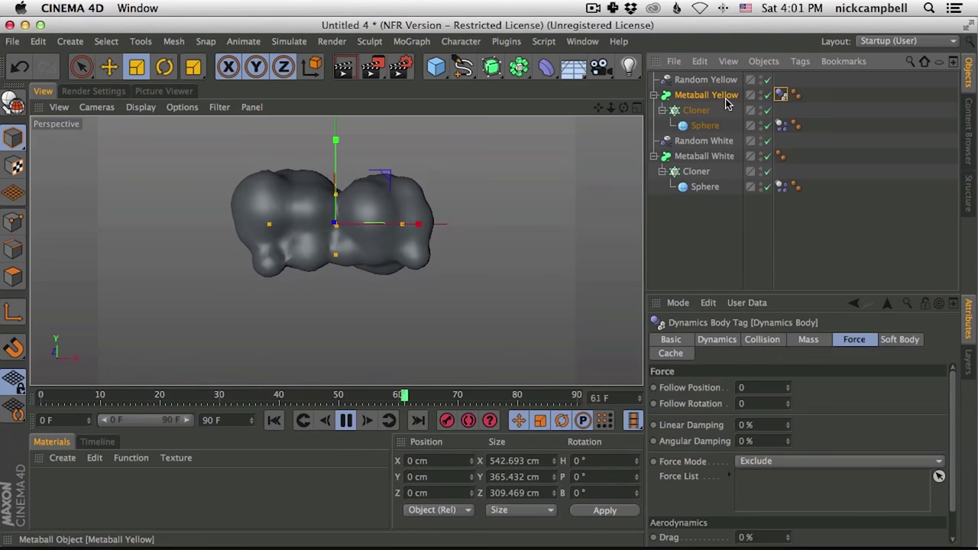
left_click(762, 340)
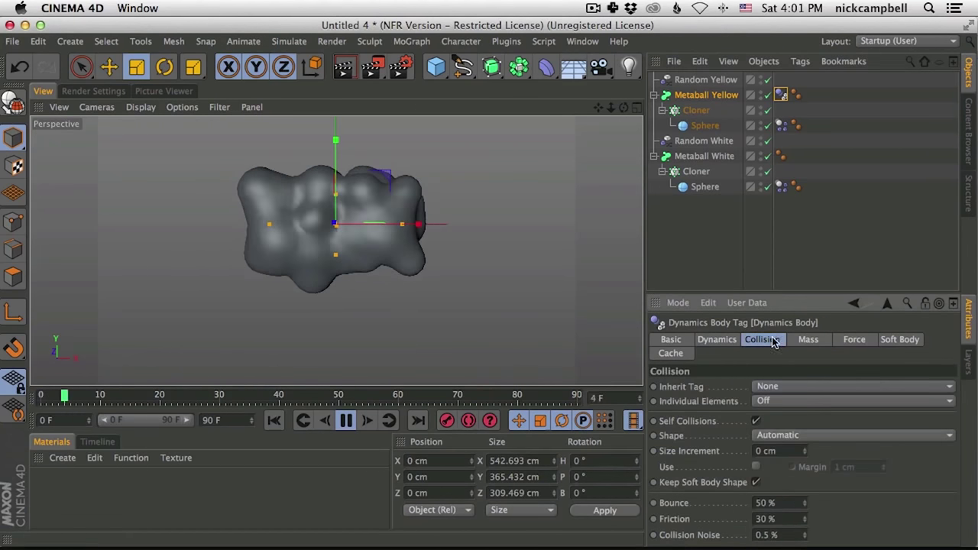
left_click(716, 340)
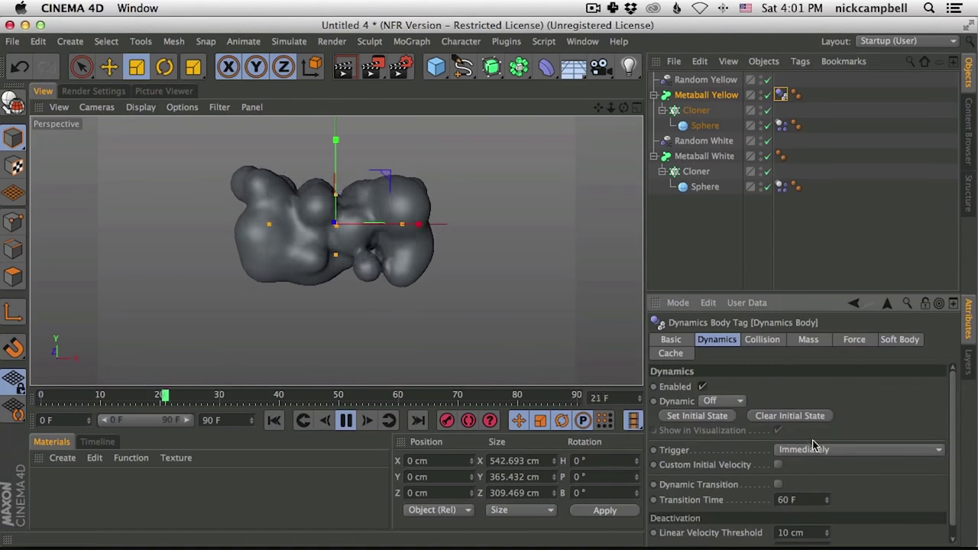
left_click(762, 339)
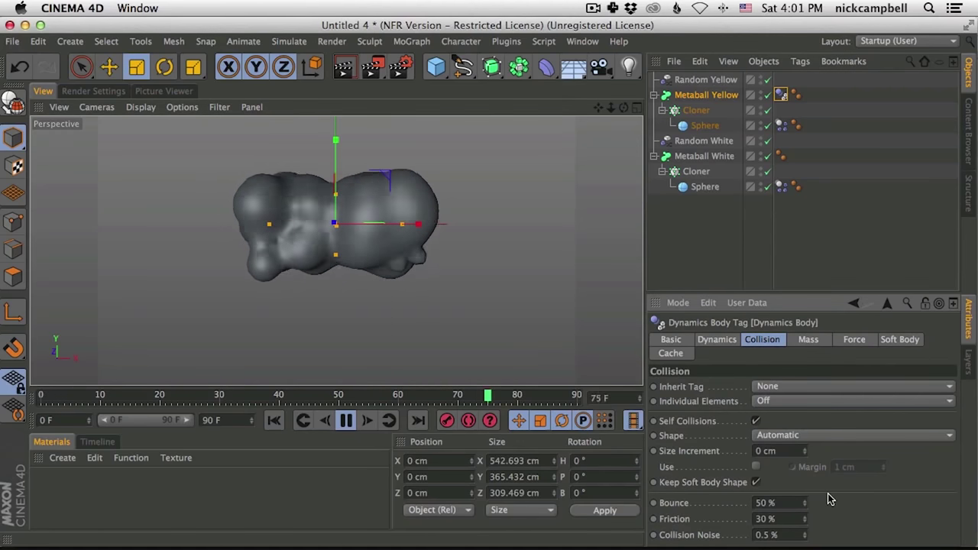
left_click(775, 429)
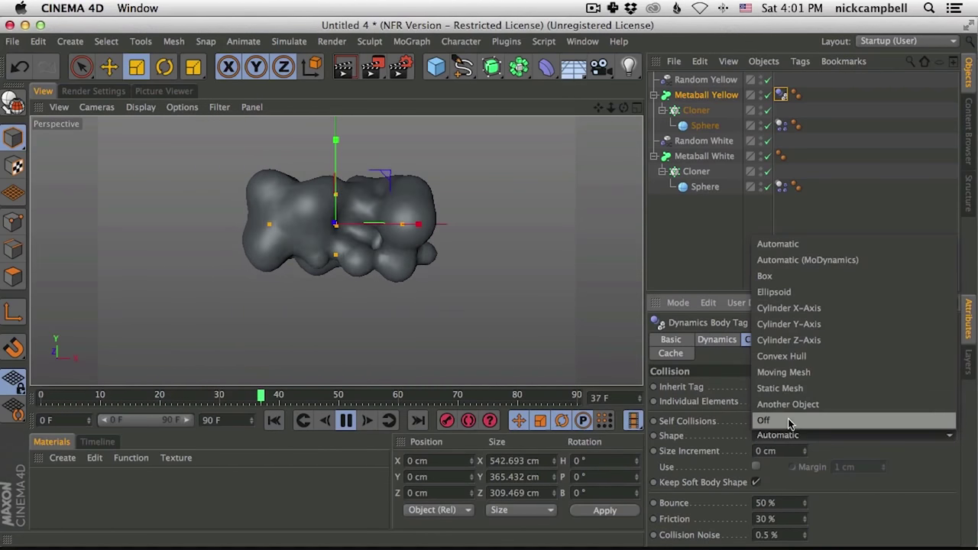
left_click(790, 371)
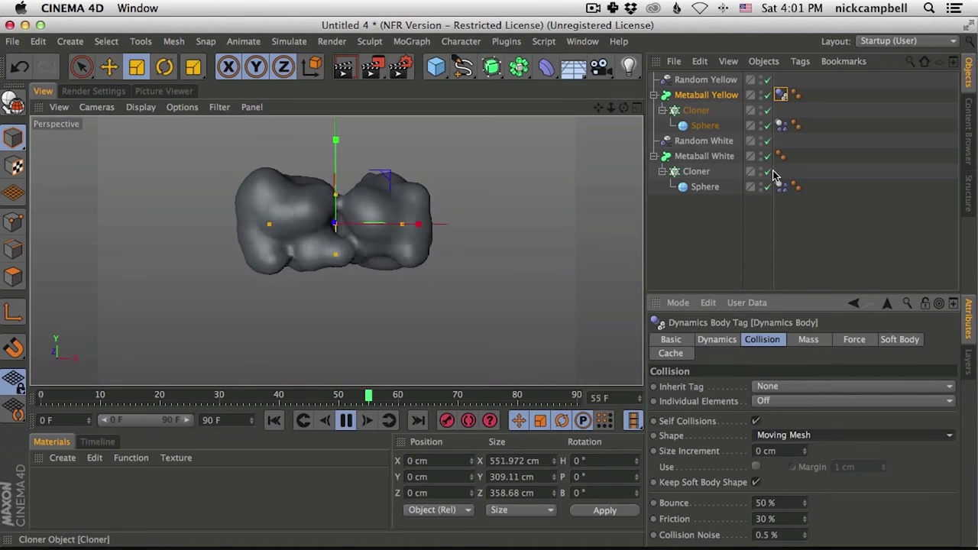
Toggle Metaball White and Metaball Yellow off and back on, then stop playback at frame 23
left_click_drag(767, 156, 767, 185)
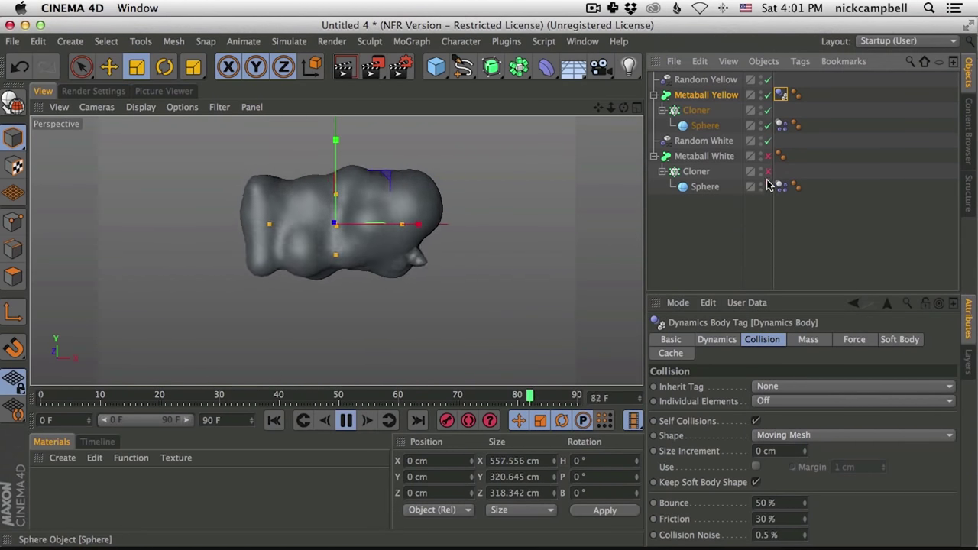
left_click(767, 96)
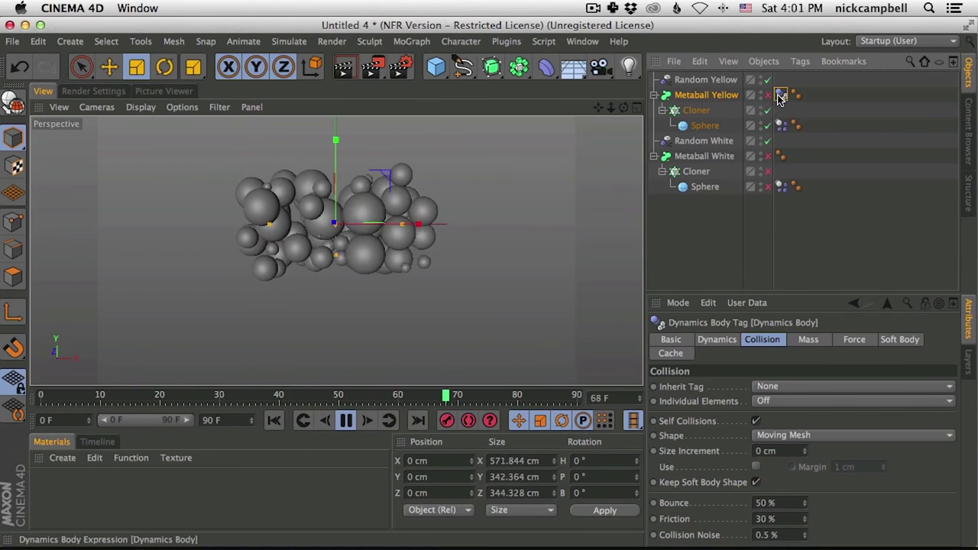
left_click(768, 95)
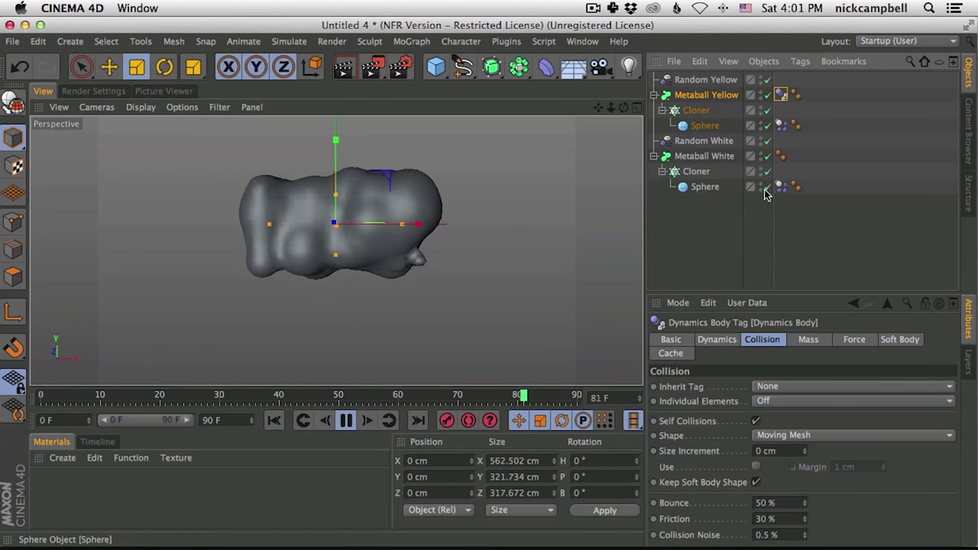
left_click(727, 247)
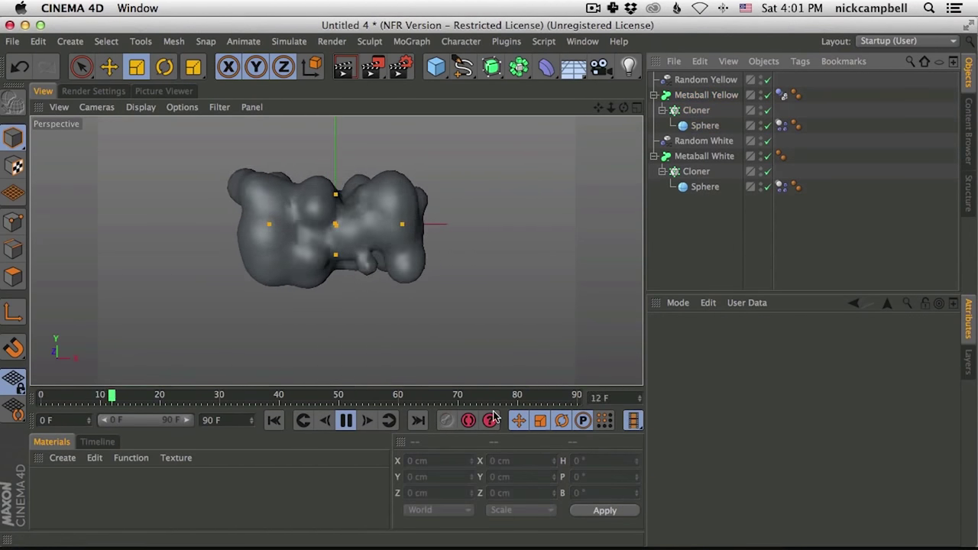
left_click(346, 419)
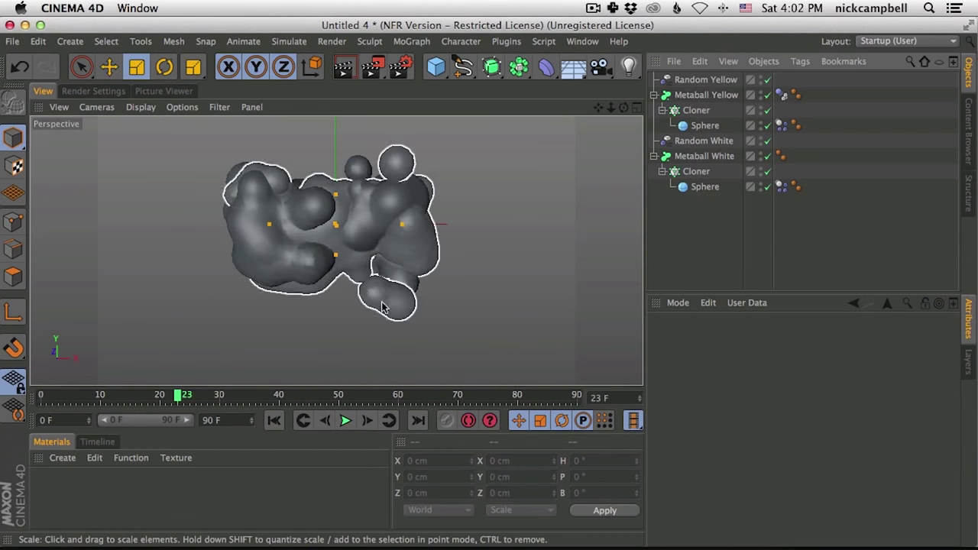
Create a new material Mat and apply it to Metaball White
left_click(63, 459)
left_click(81, 324)
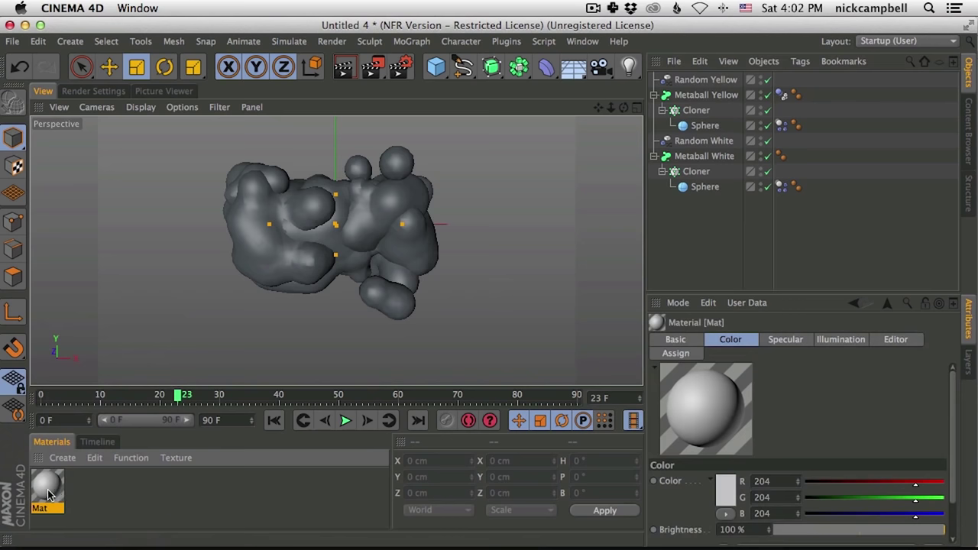
left_click_drag(707, 161, 706, 157)
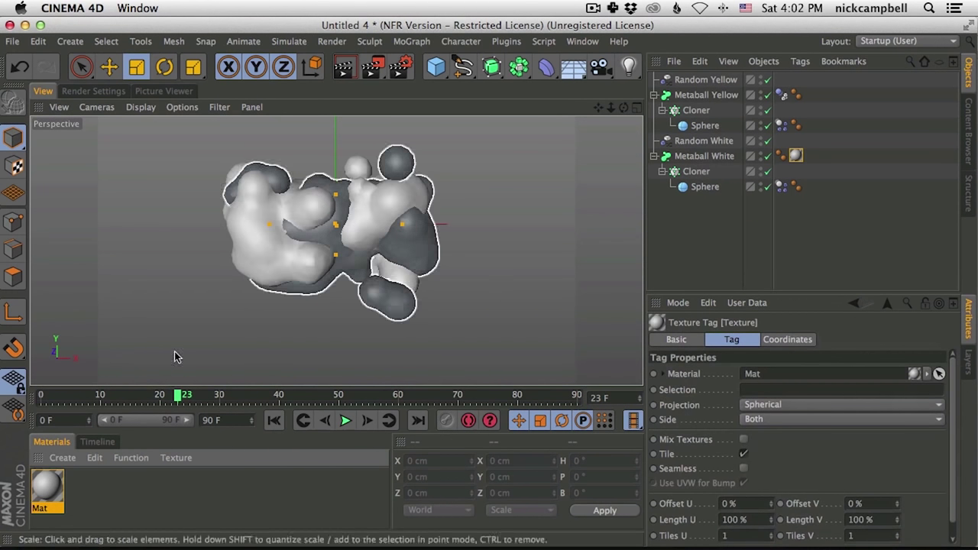
Apply a second material Mat.1 to Metaball Yellow, colour it R204 G204 B0, and play
left_click(62, 458)
left_click(90, 324)
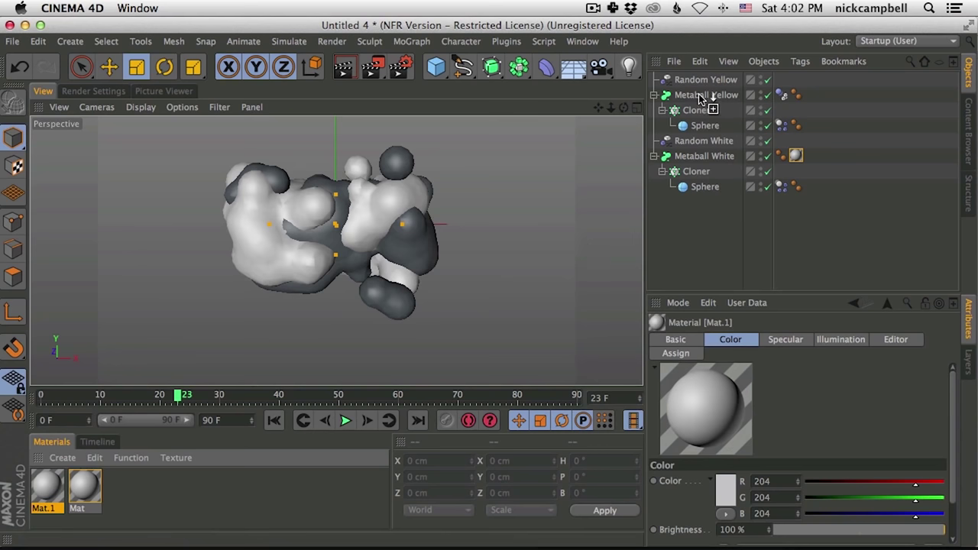
left_click_drag(701, 99, 703, 94)
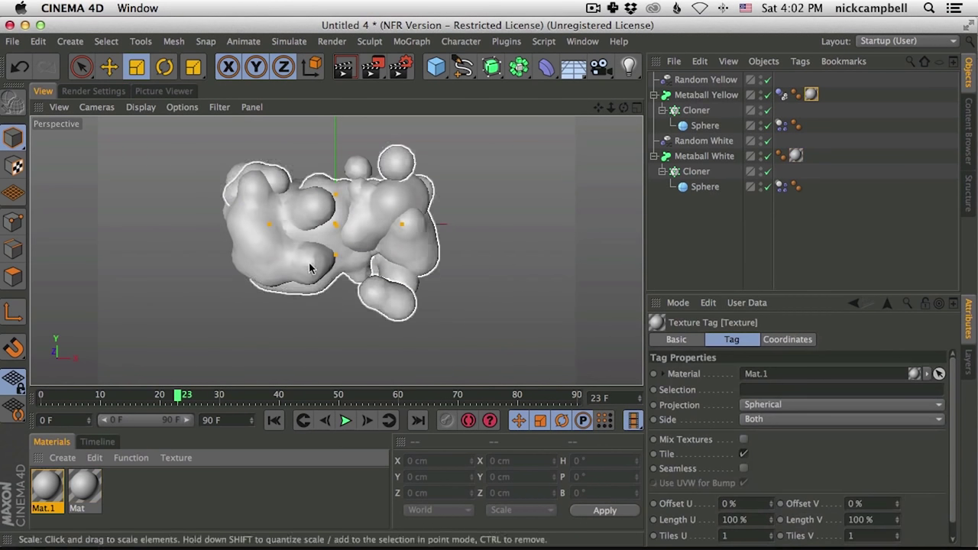
double_click(45, 490)
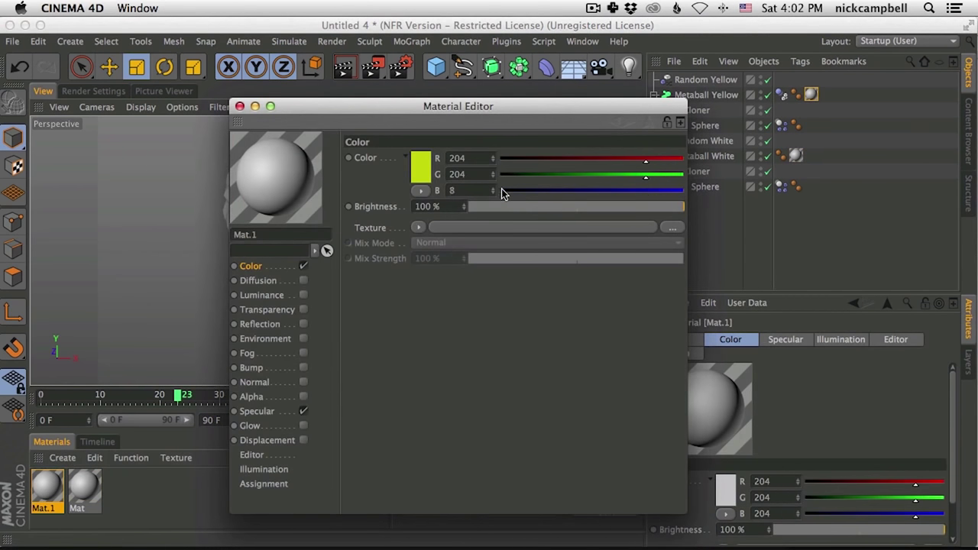
left_click(239, 106)
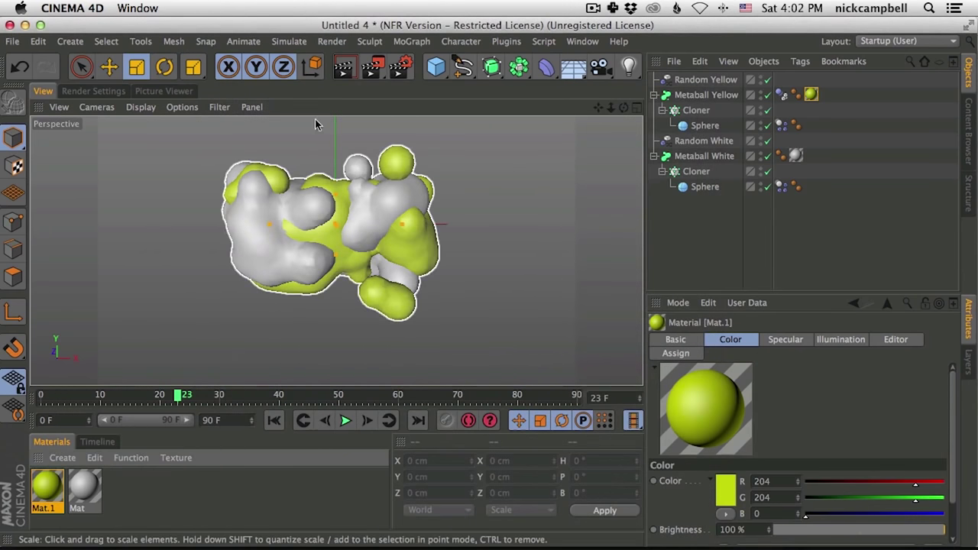
left_click(345, 421)
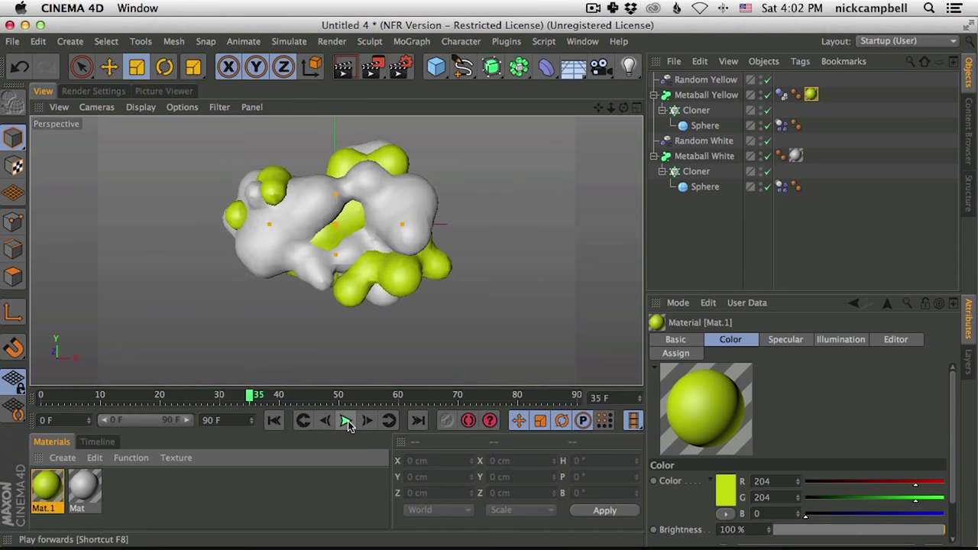
left_click(345, 420)
left_click(345, 420)
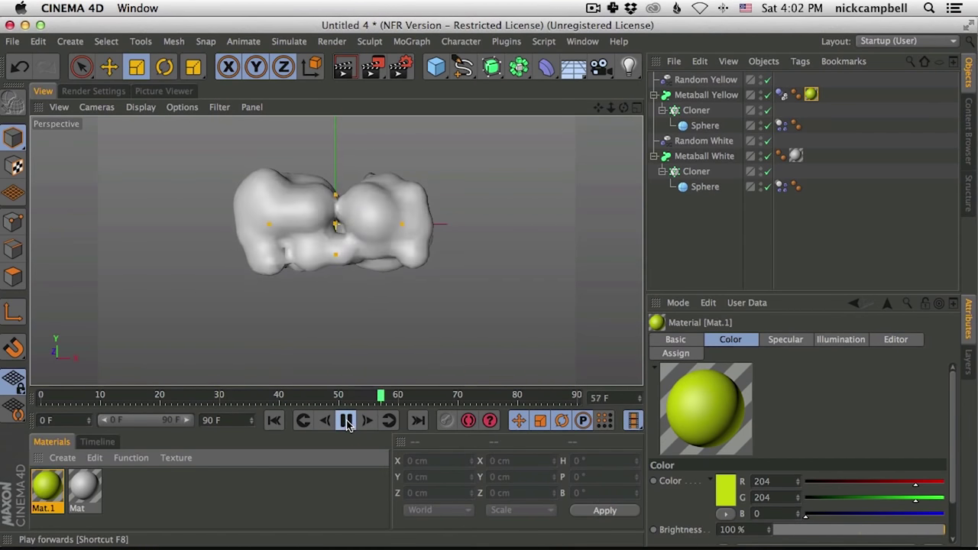
left_click(346, 421)
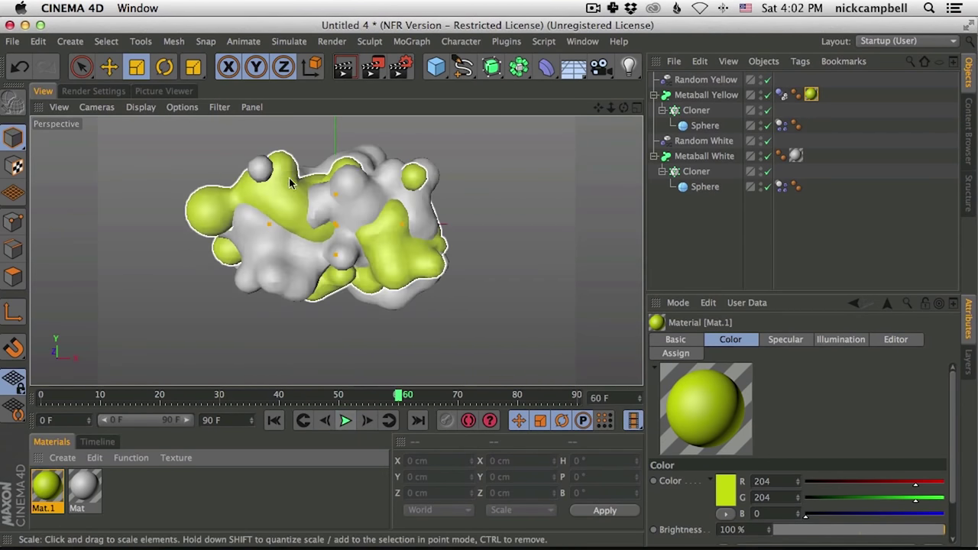
left_click(347, 424)
left_click(346, 421)
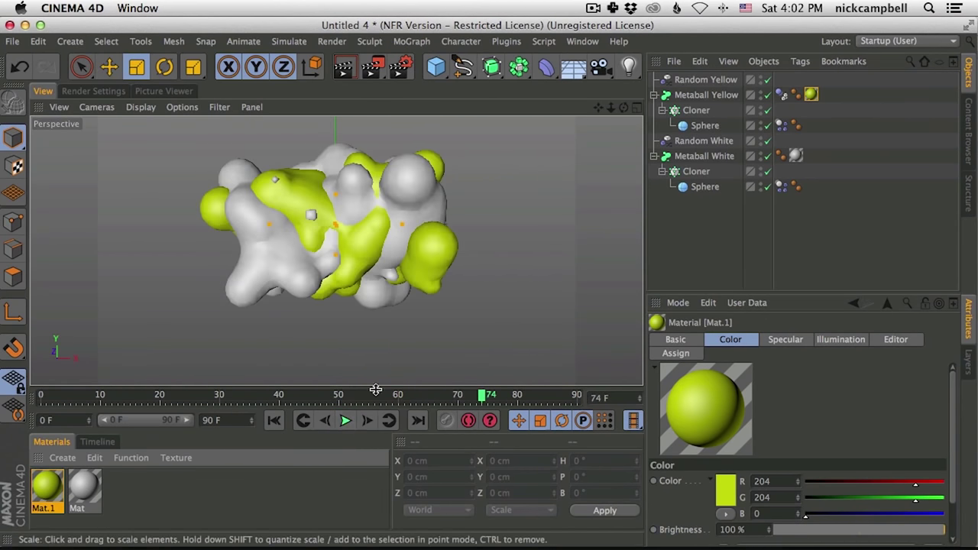
left_click(345, 421)
left_click(345, 421)
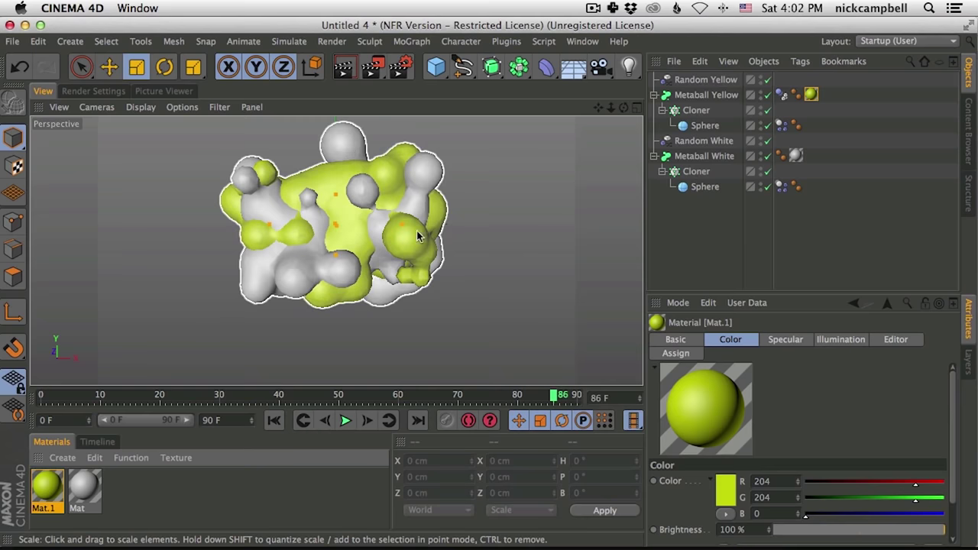
left_click(345, 421)
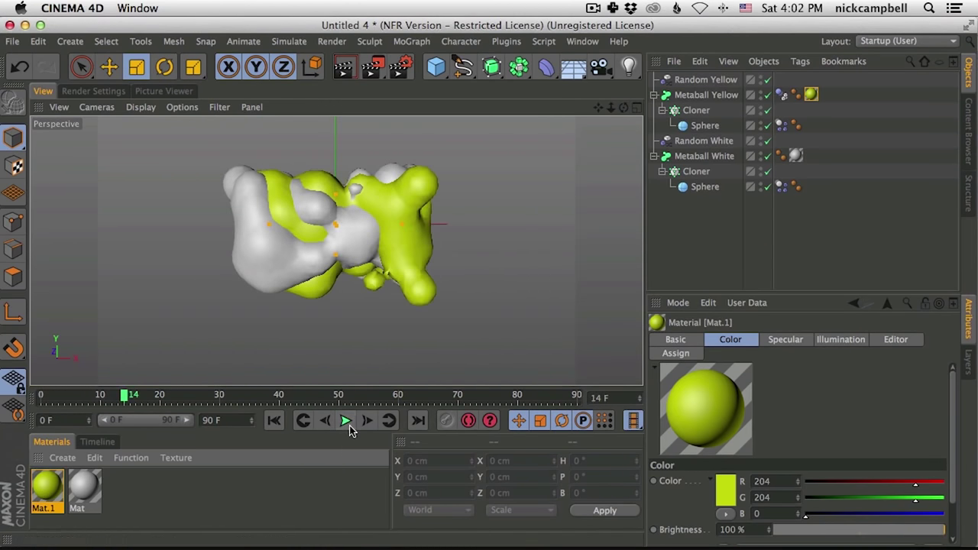
left_click(346, 420)
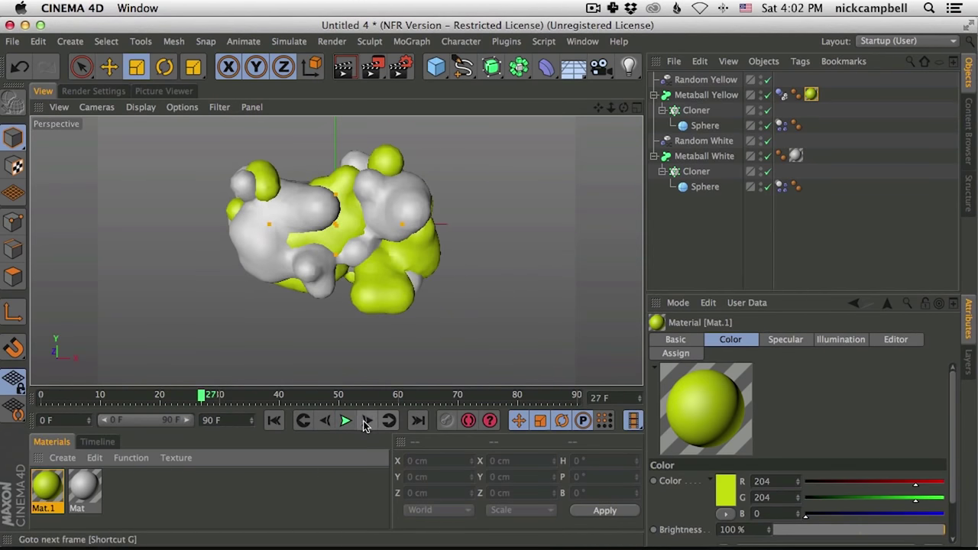
left_click(345, 421)
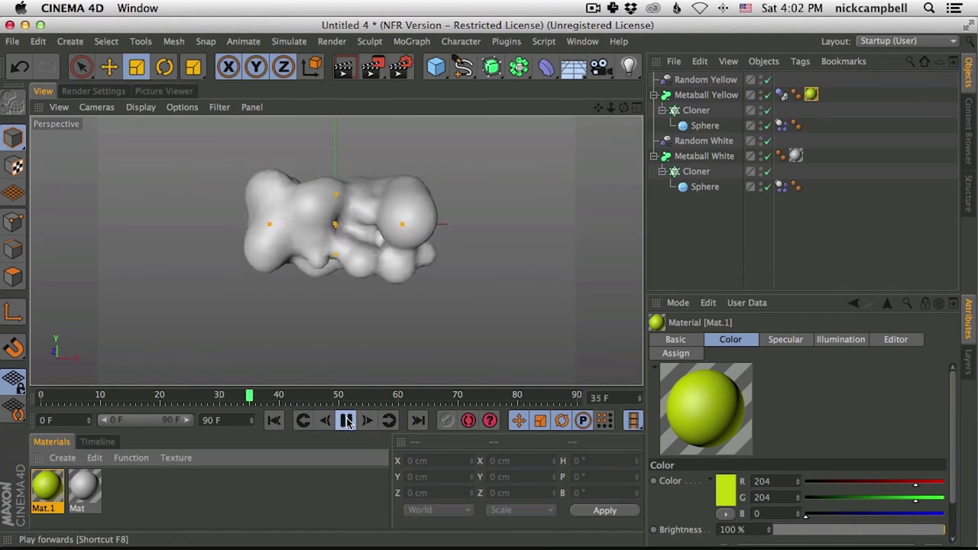
left_click(345, 421)
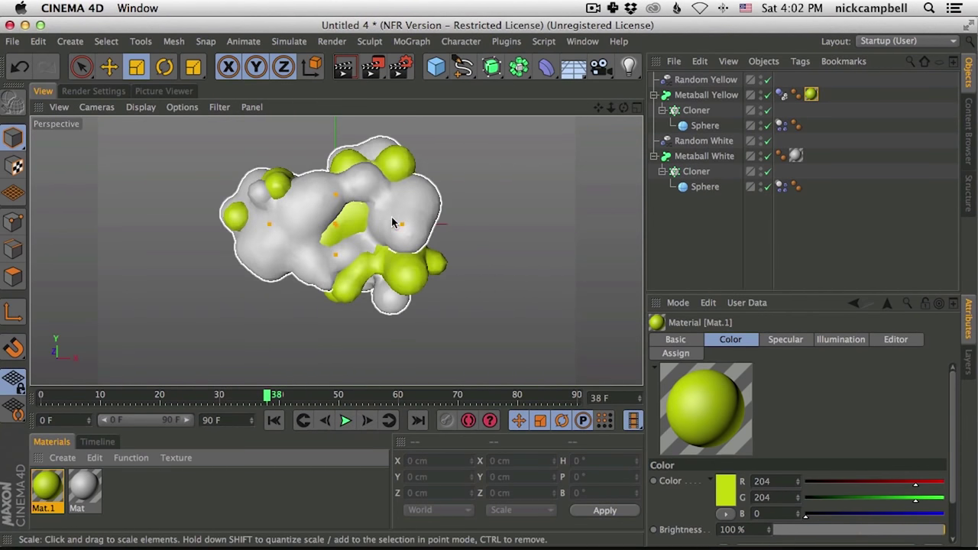
key("shift+r")
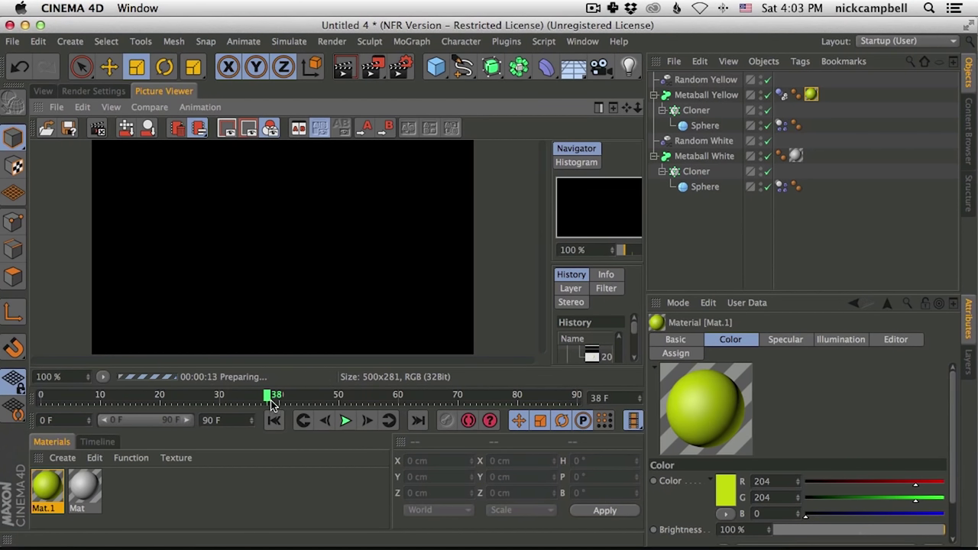
left_click(43, 92)
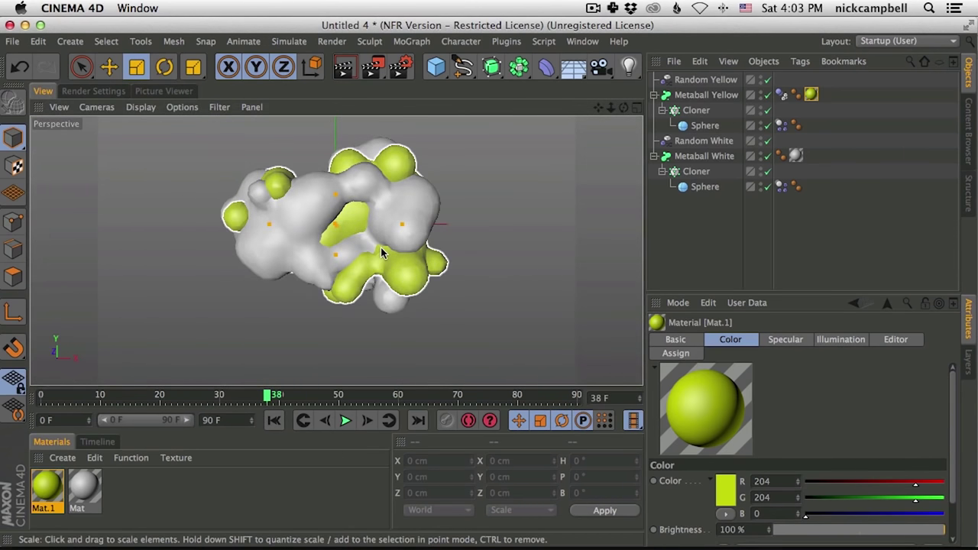
left_click_drag(359, 256, 371, 273, "alt")
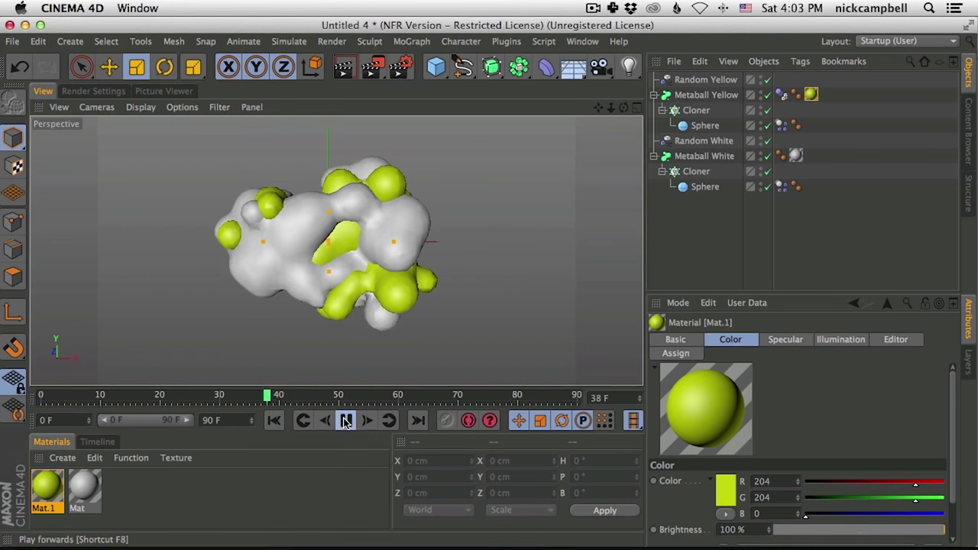
left_click(346, 420)
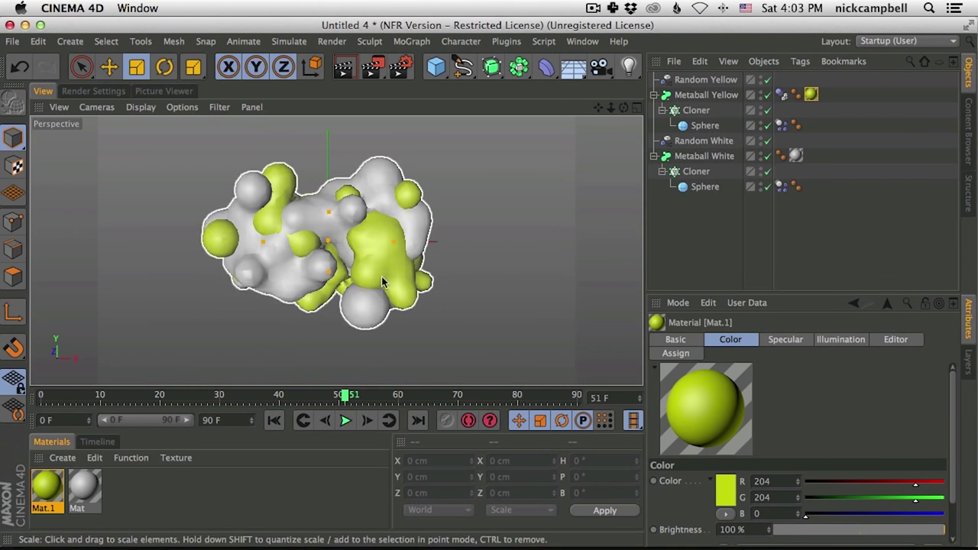
left_click(715, 125)
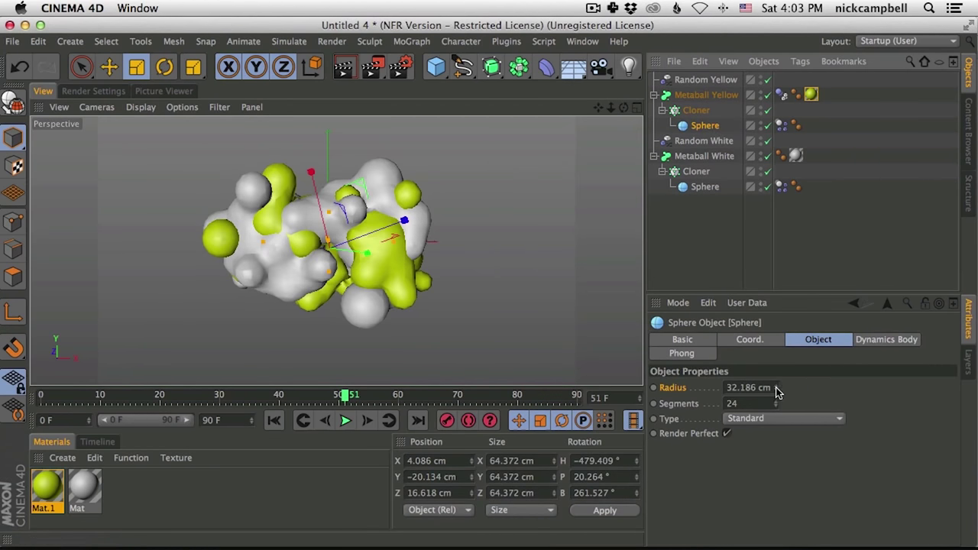
Raise the yellow Sphere radius to 56.186 cm, stop at frame 58, and open Safari's NT1 video
left_click_drag(776, 388, 784, 373)
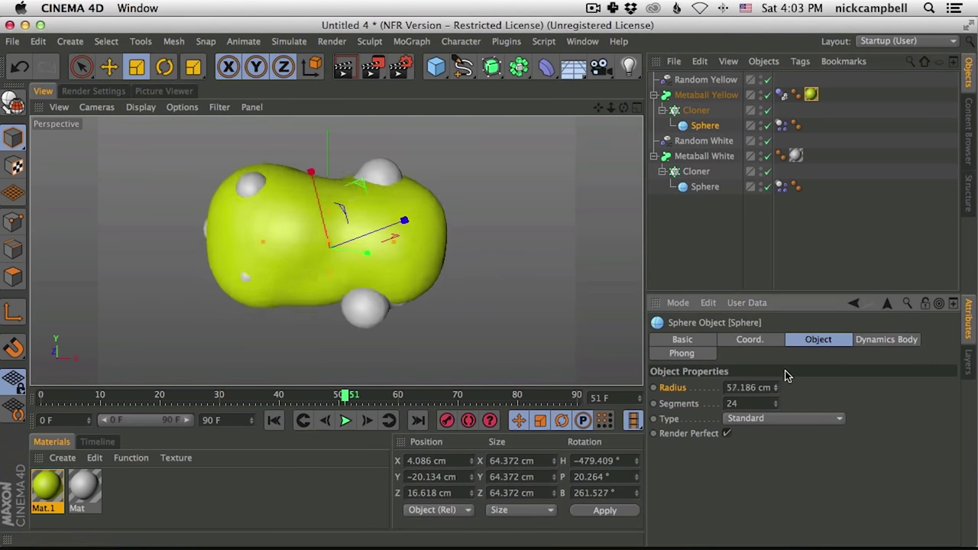
left_click(346, 421)
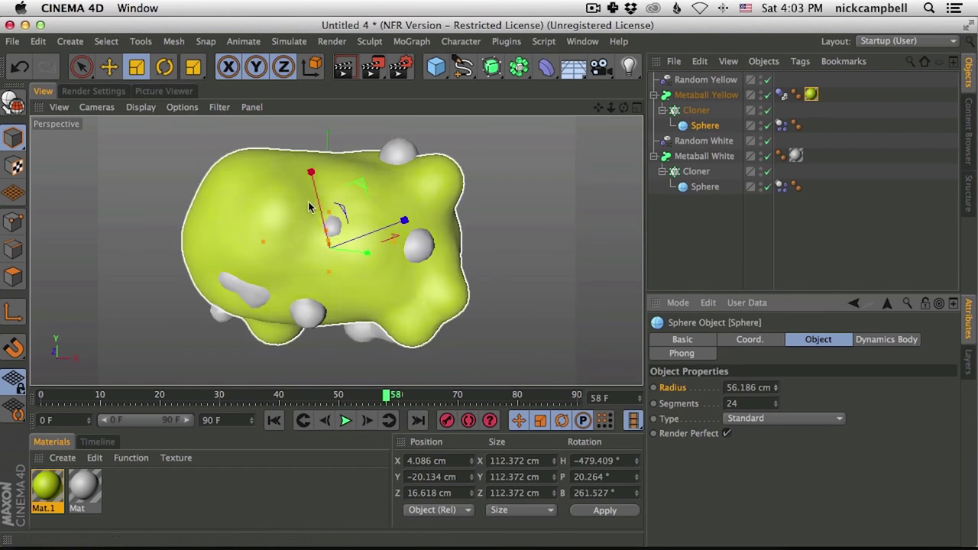
key("super+Tab")
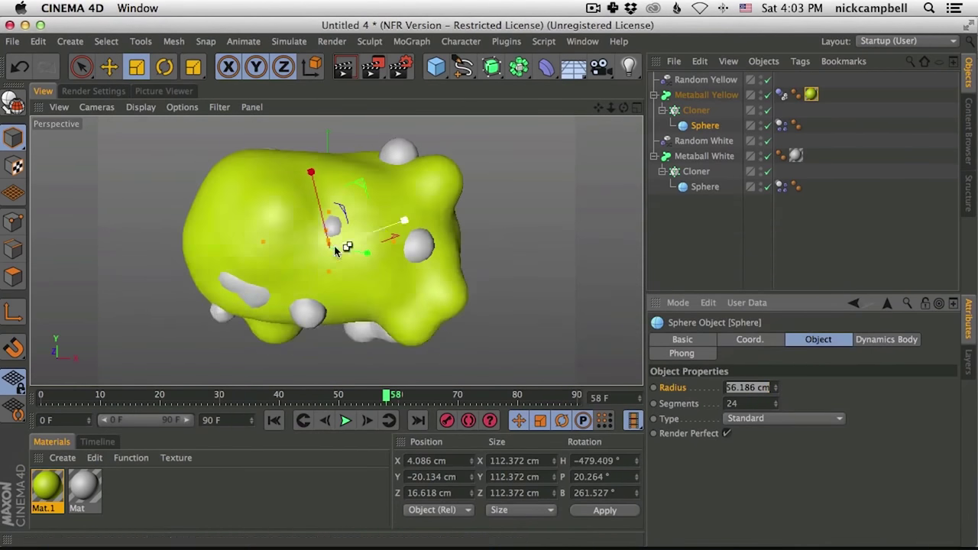
key("super+Tab")
left_click(386, 77)
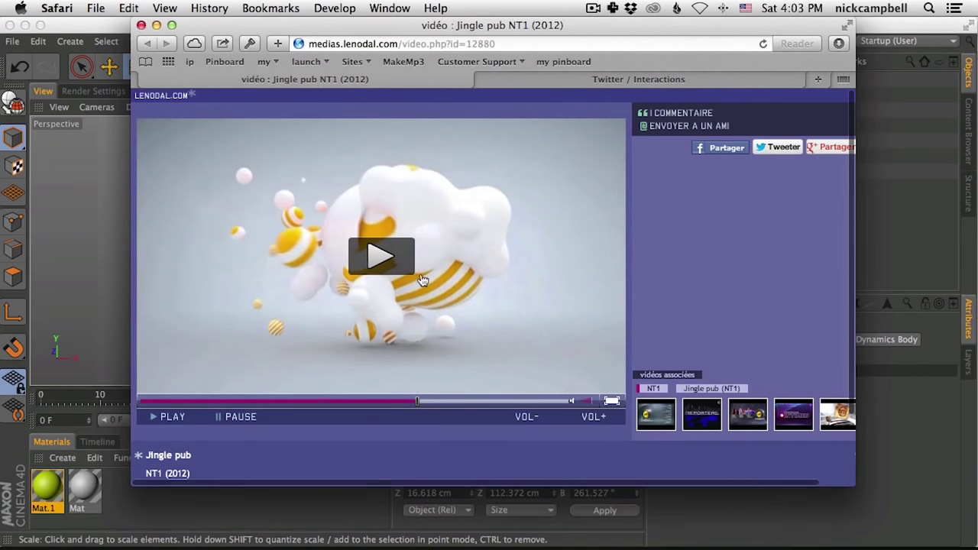
Play and pause the Jingle pub NT1 (2012) reference video, then return to Cinema 4D
left_click(356, 401)
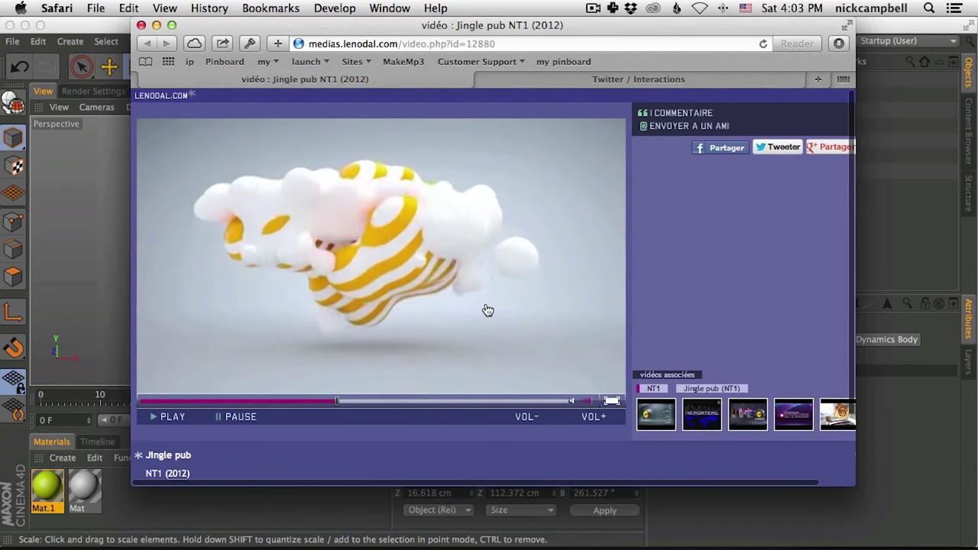
left_click(486, 314)
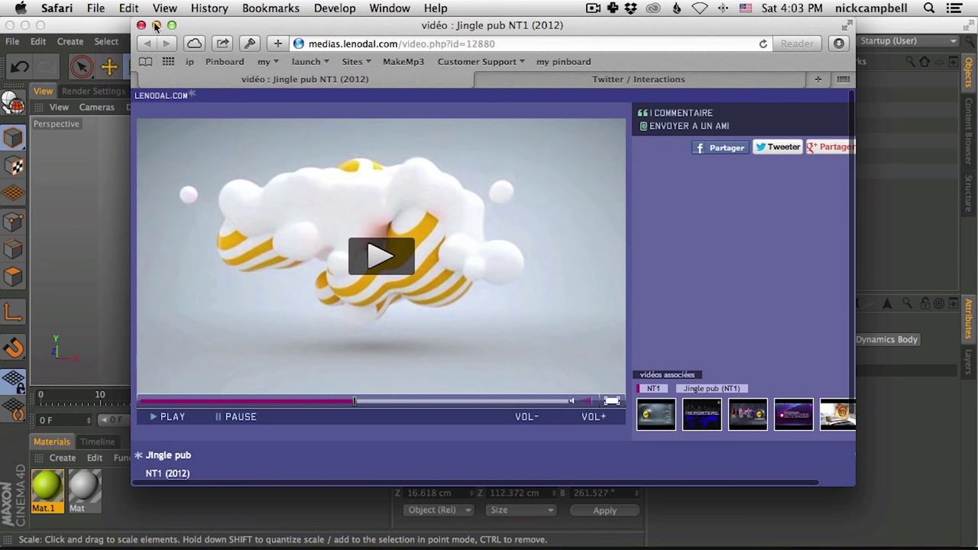
key("super+h")
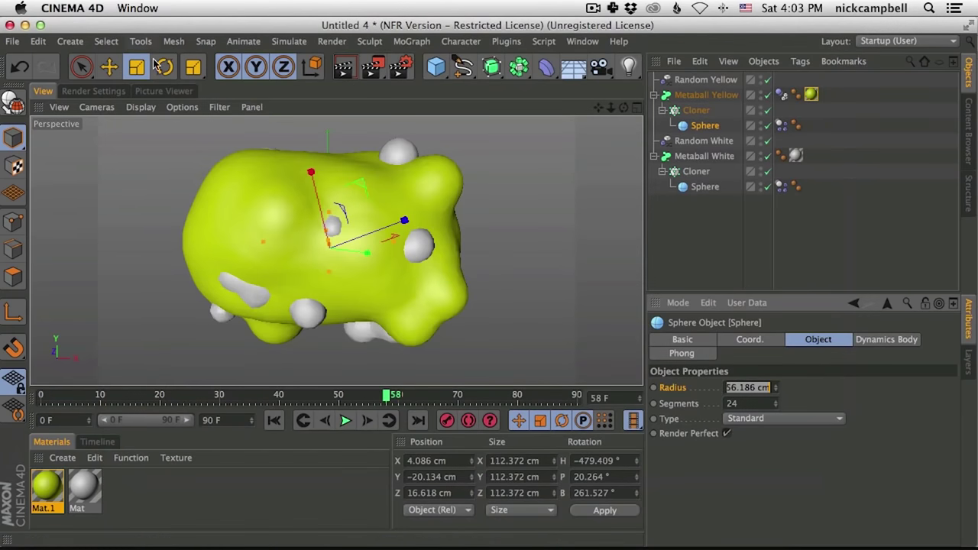
Turn off Metaball Yellow to see the yellow cluster's individual spheres
left_click(711, 109)
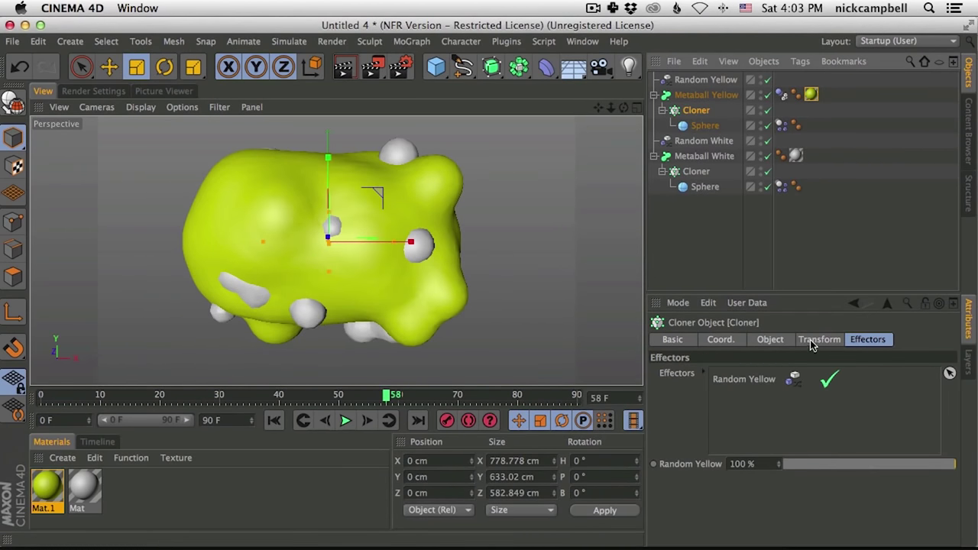
left_click(768, 96)
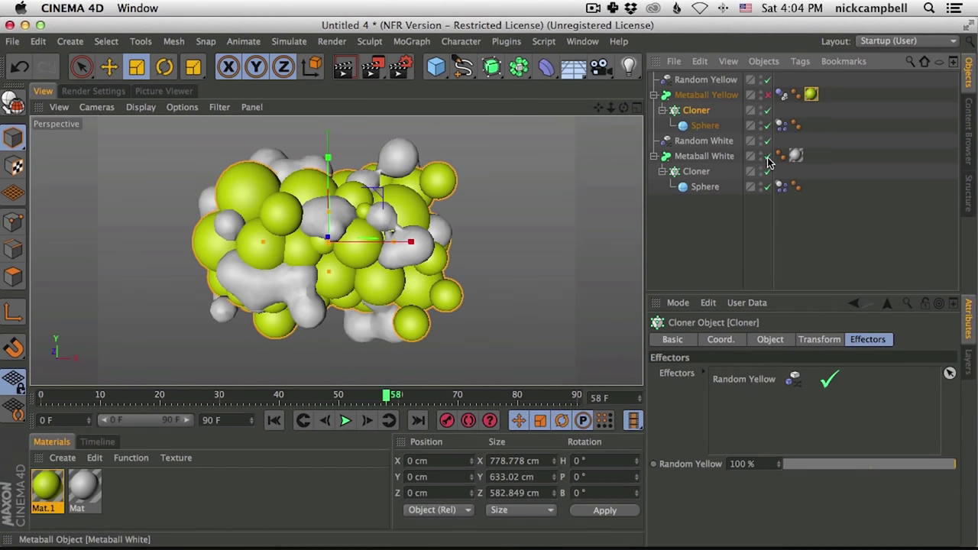
left_click(697, 97)
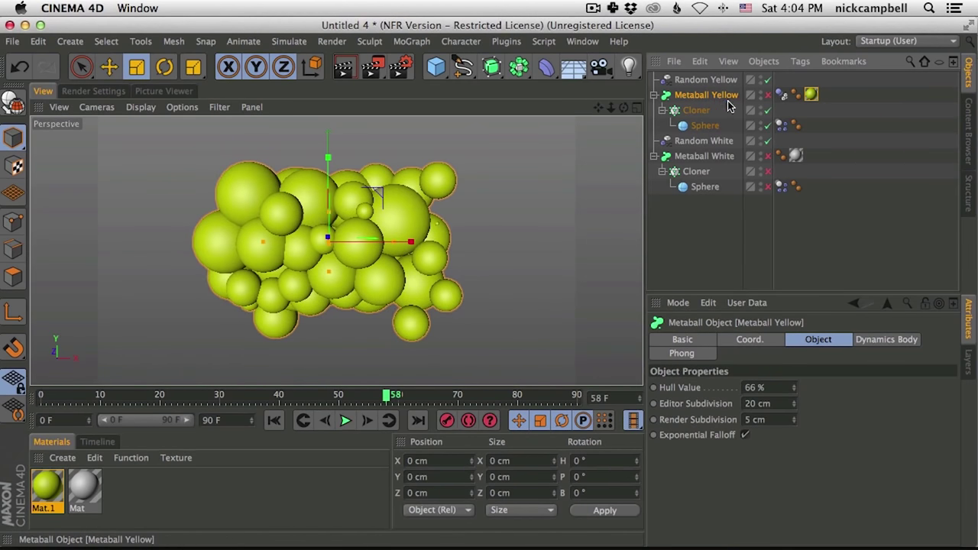
Set the yellow Cloner's grid Count to 3 × 3 × 2 and play the animation
left_click(696, 111)
left_click(768, 341)
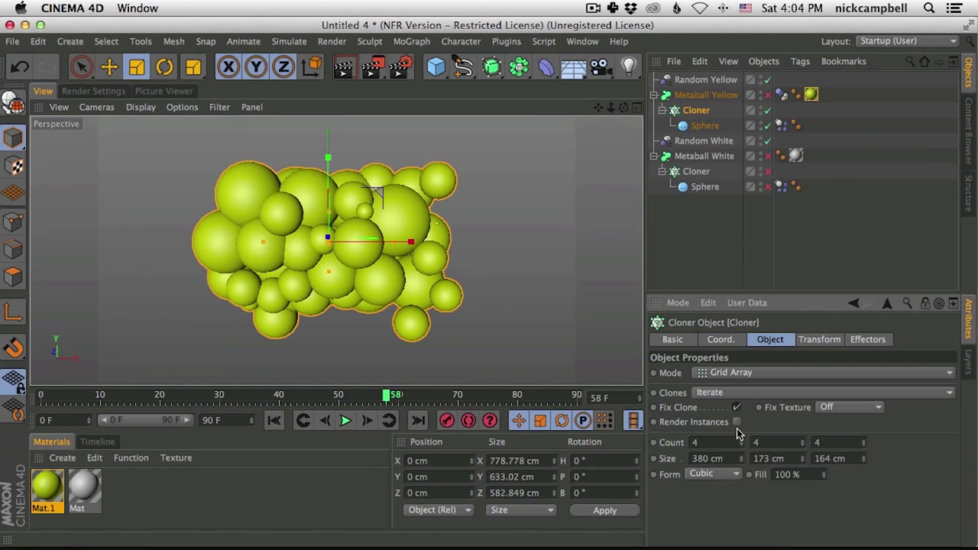
key("Tab")
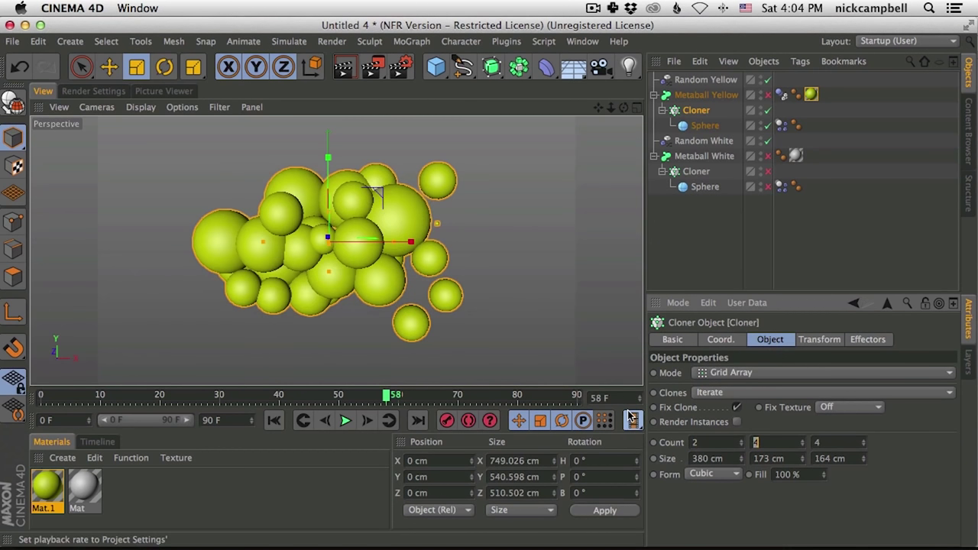
type("3")
key("Tab")
type("2")
key("Return")
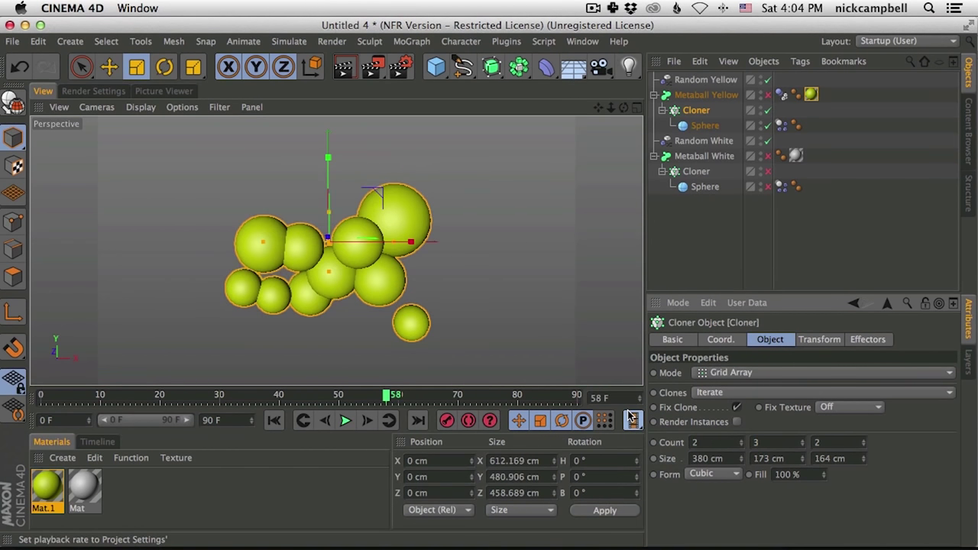
left_click(344, 422)
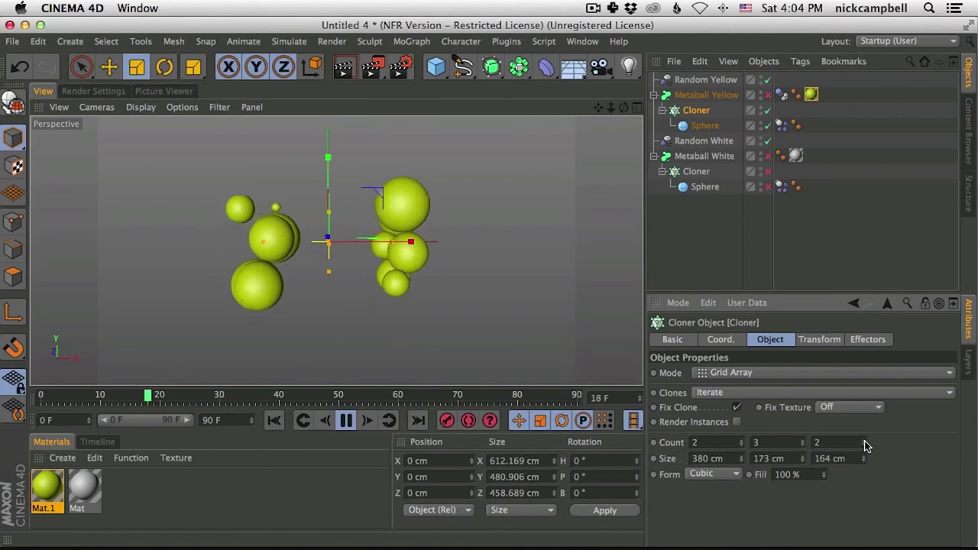
left_click(740, 440)
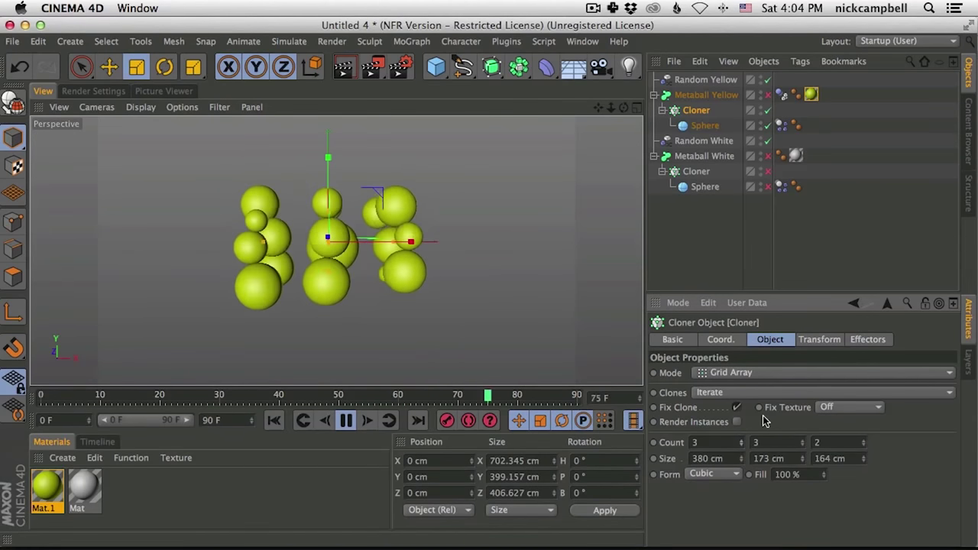
Enlarge the yellow Sphere to 83.343 cm radius, re-enable Metaball Yellow, and stop playback
left_click(704, 125)
left_click_drag(186, 163, 405, 267)
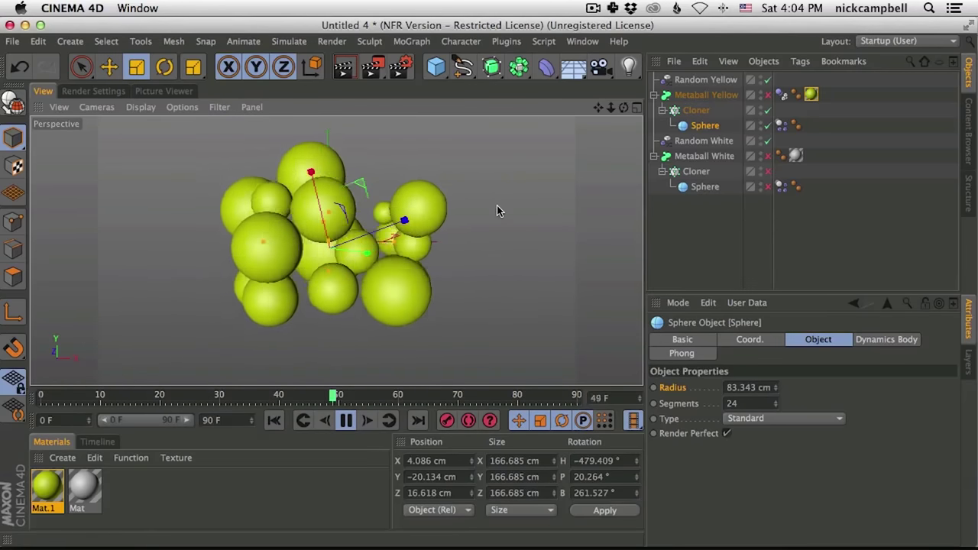
left_click(768, 94)
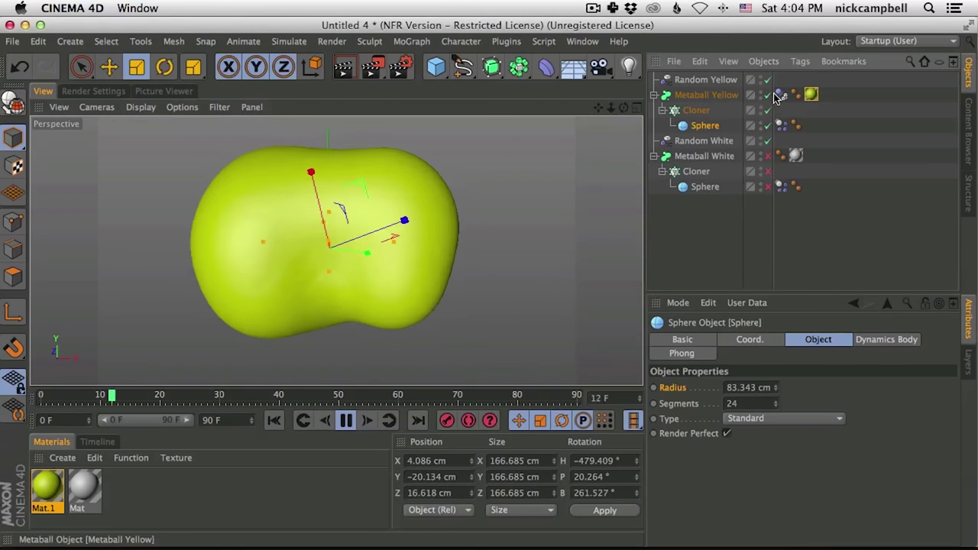
left_click(702, 96)
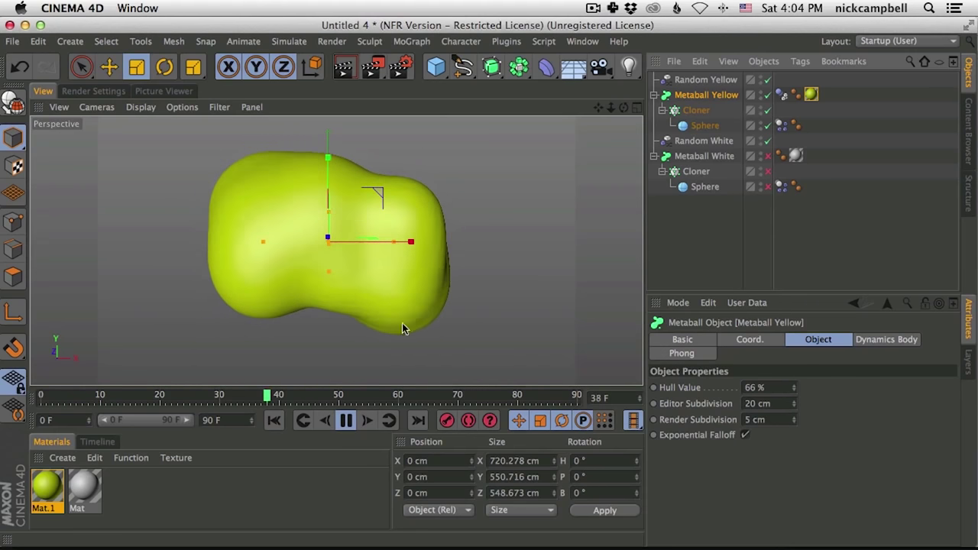
left_click(358, 421)
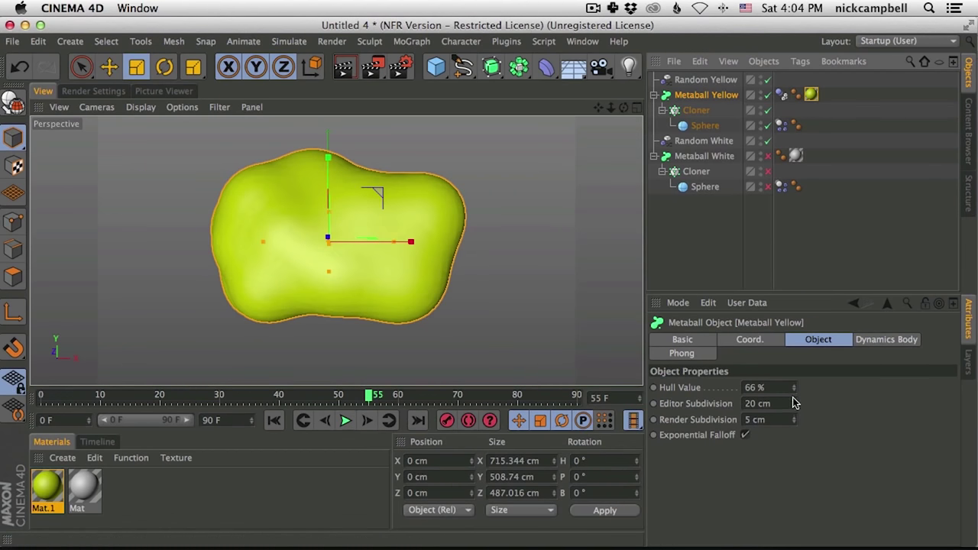
Turn off Exponential Falloff on Metaball Yellow, raise its hull value to 314%, and play back
left_click_drag(793, 389, 815, 286)
left_click_drag(807, 353, 747, 445)
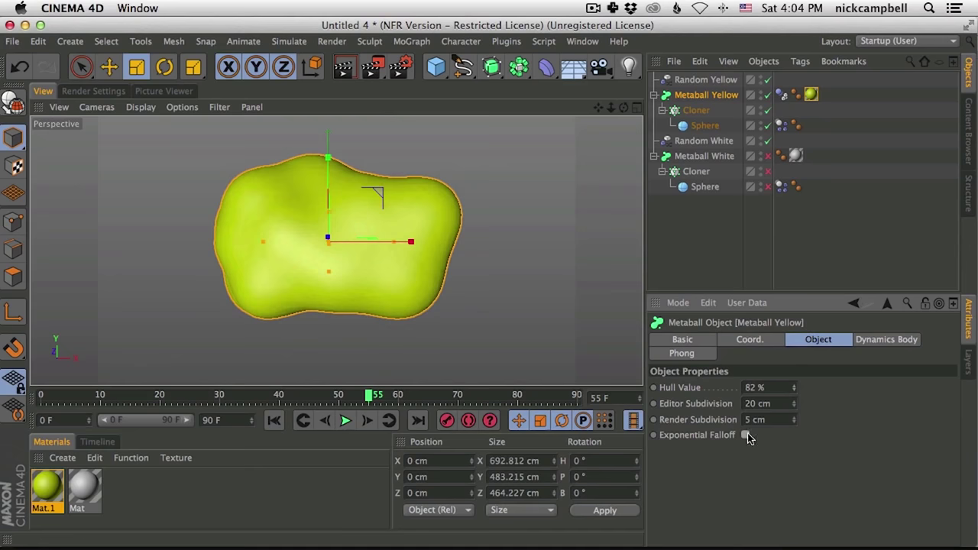
left_click(745, 435)
left_click(794, 392)
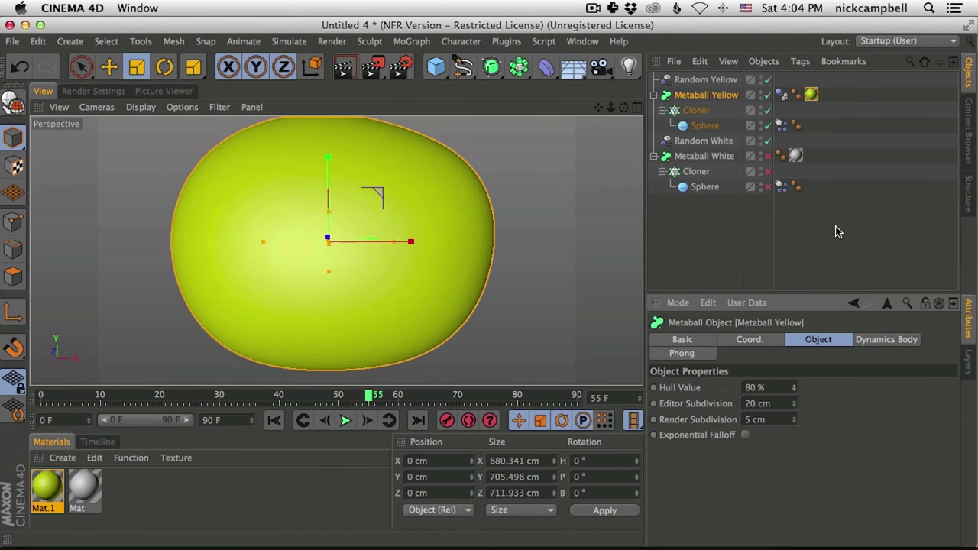
left_click_drag(794, 387, 810, 282)
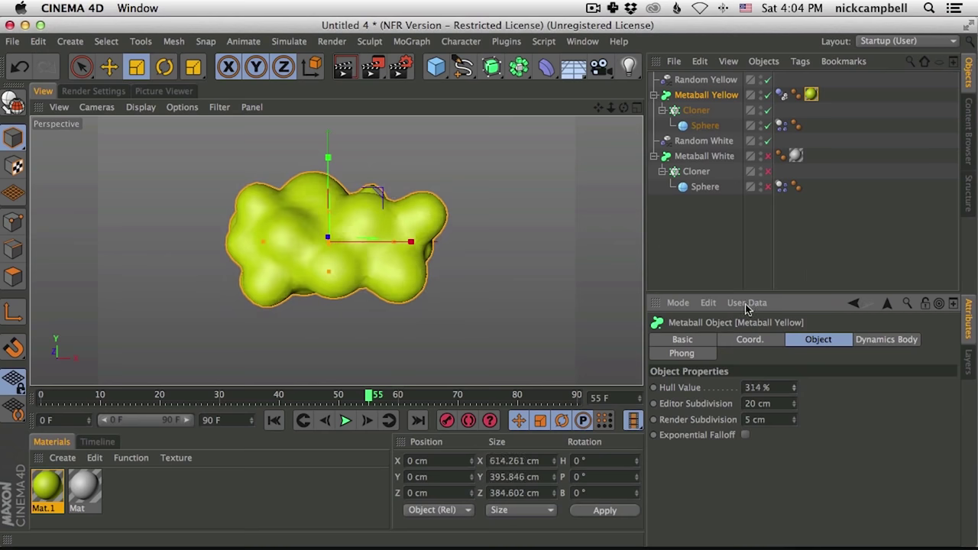
left_click(346, 421)
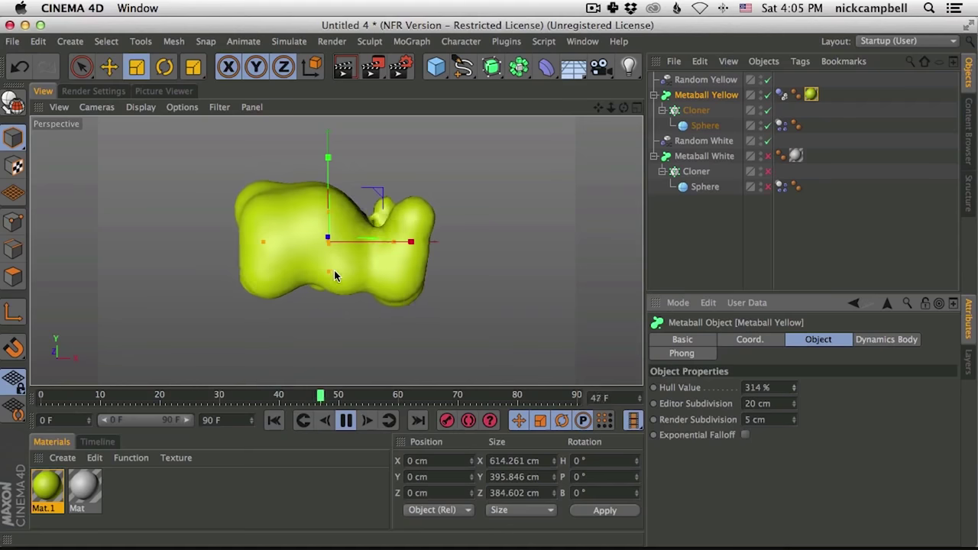
left_click(698, 81)
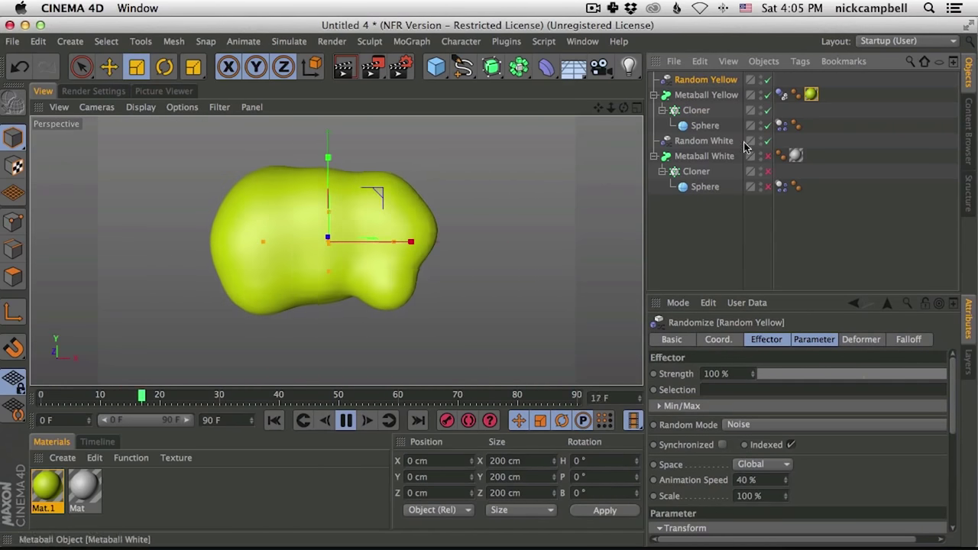
key("super+Tab")
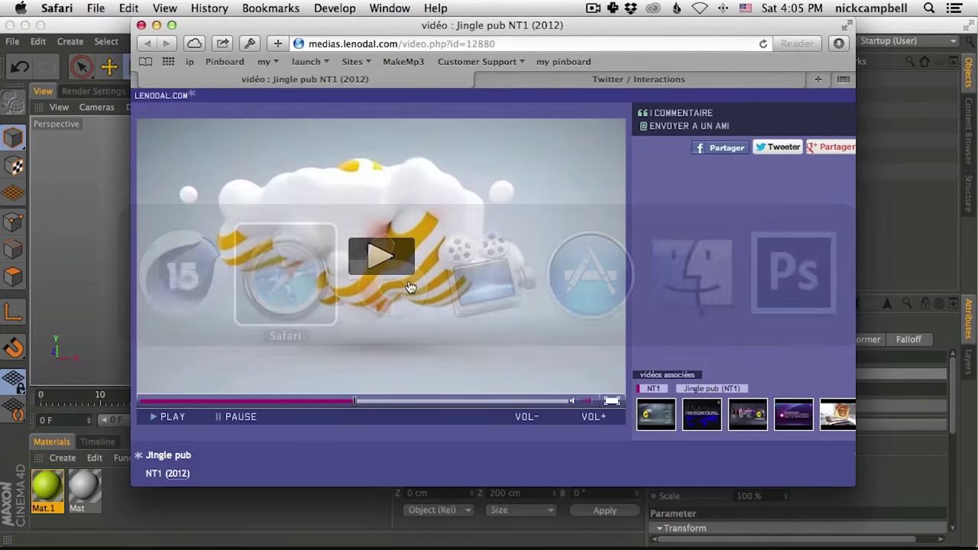
left_click(171, 417)
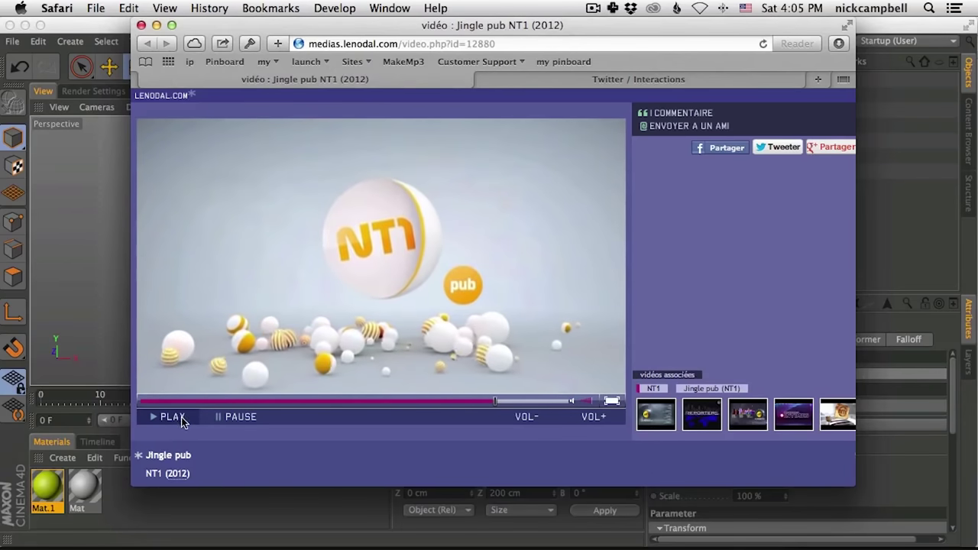
left_click(230, 417)
left_click(111, 27)
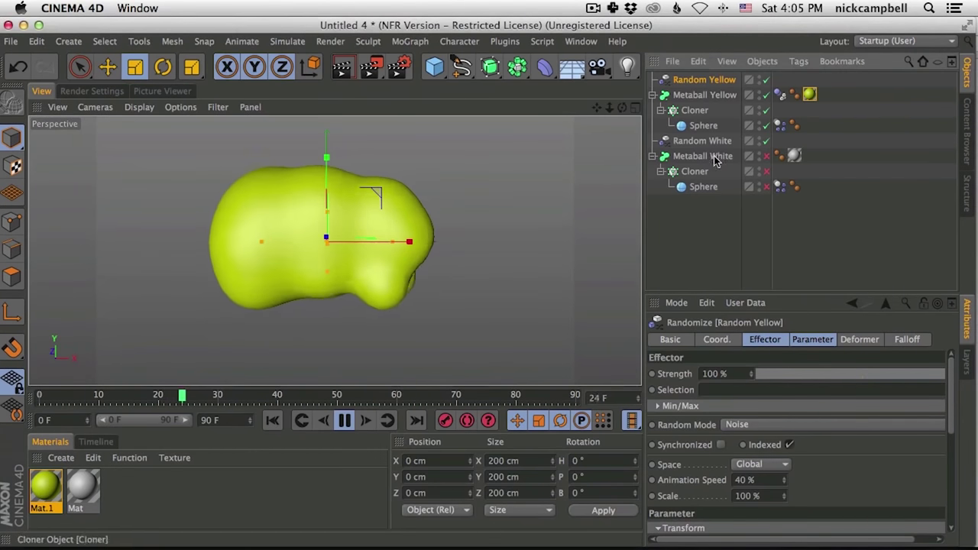
Show Random Yellow's Parameter settings: 1.61 scale and its position offsets
left_click(704, 126)
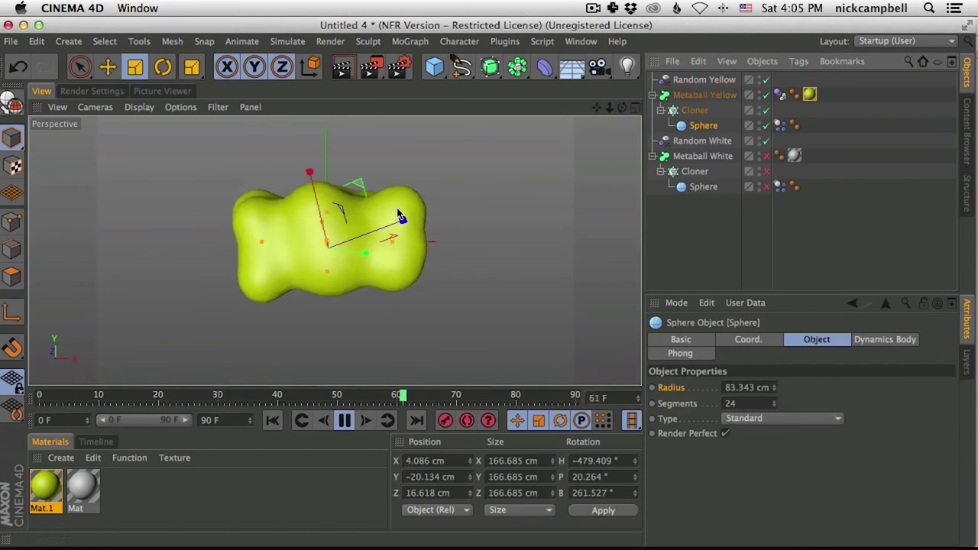
left_click(704, 79)
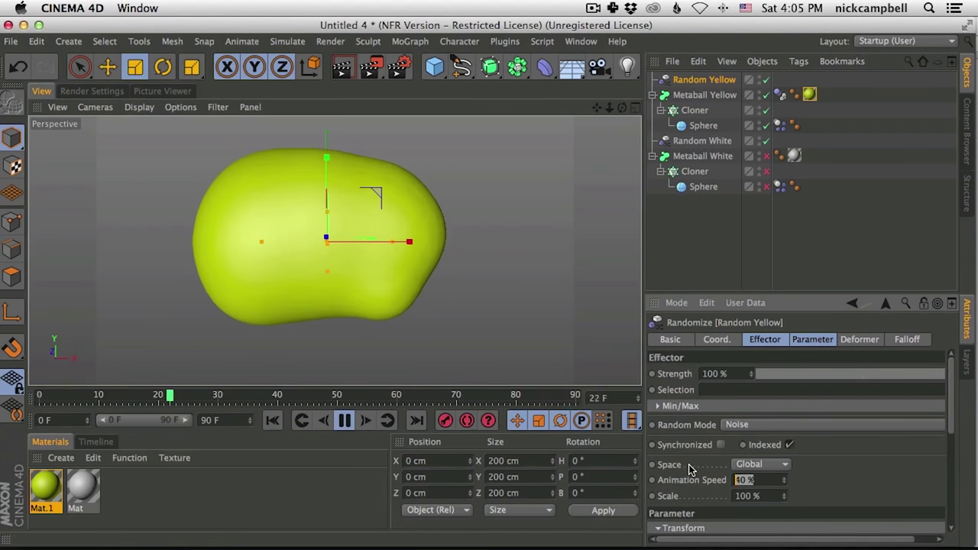
left_click(811, 340)
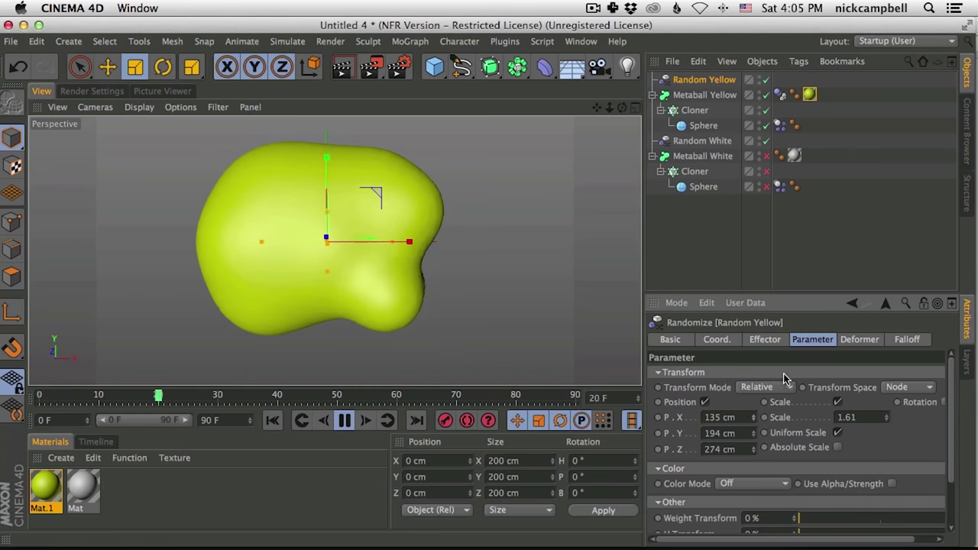
left_click(715, 96)
Set Metaball Yellow's editor subdivision to 30 cm and hull value to 326%, then disable it
left_click(757, 404)
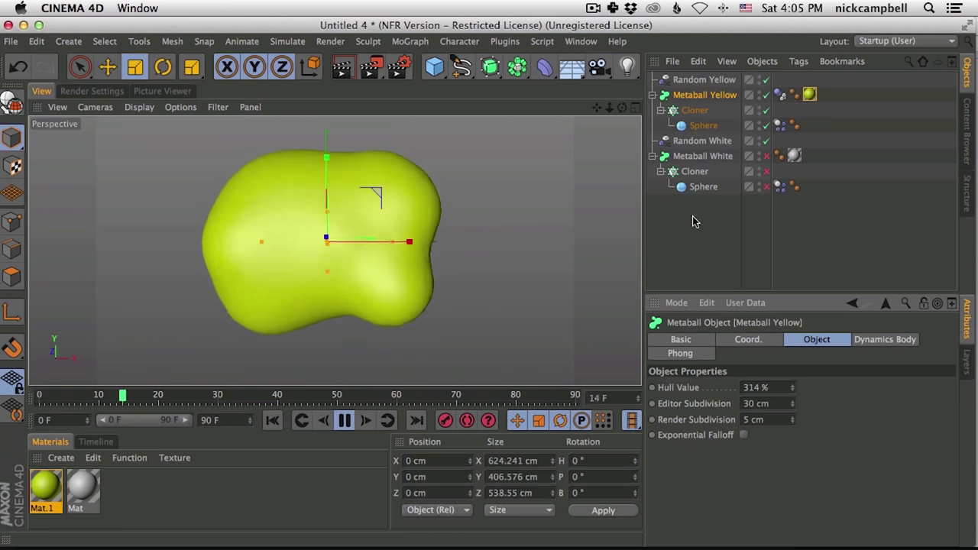
left_click_drag(791, 390, 792, 390)
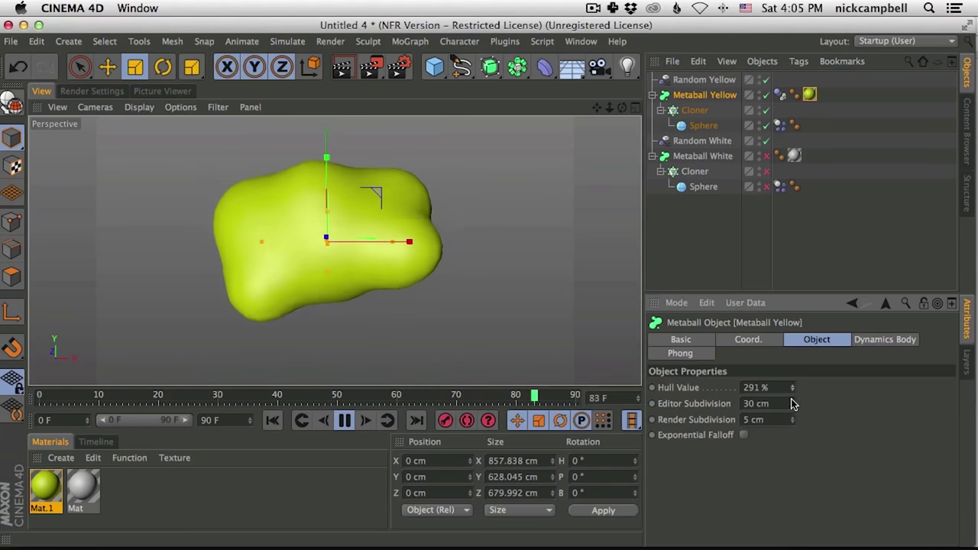
left_click(345, 422)
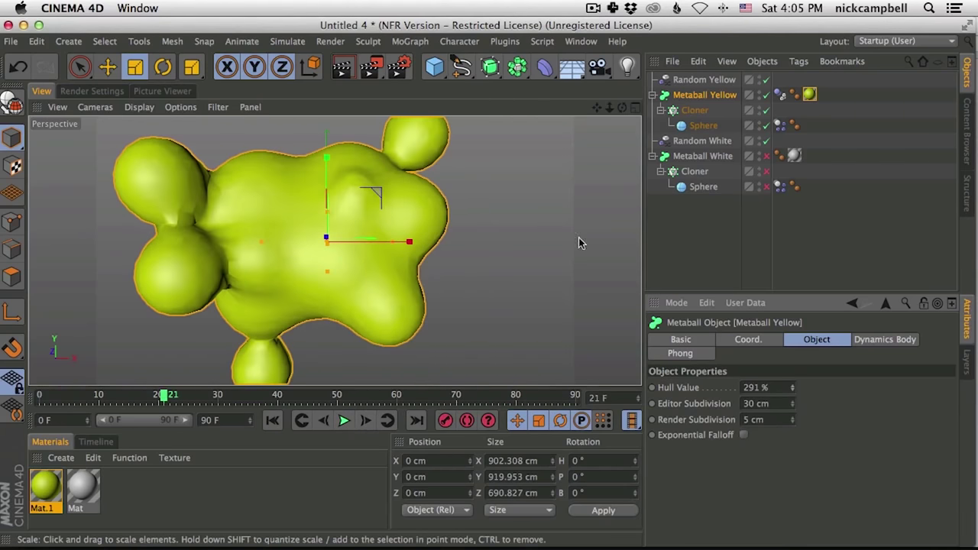
left_click_drag(793, 385, 822, 268)
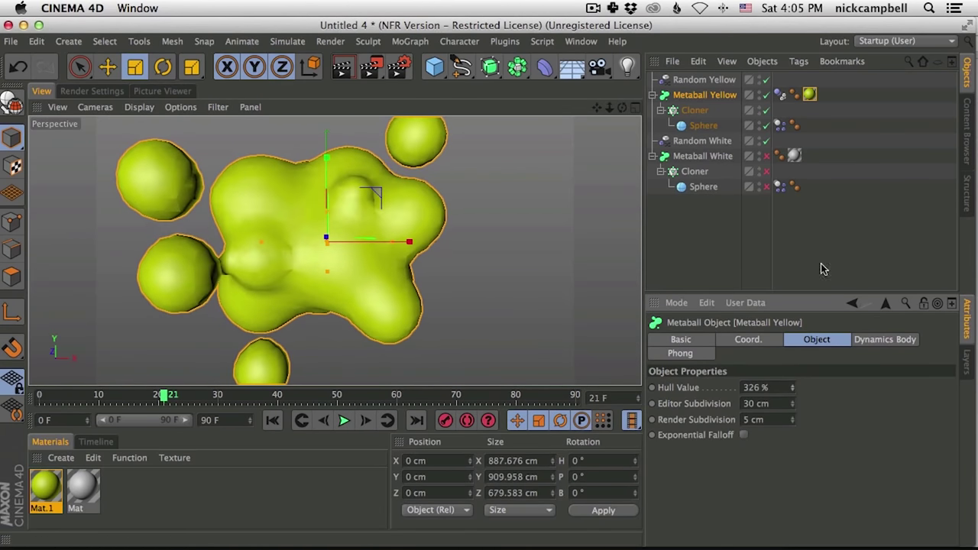
left_click(766, 96)
left_click(344, 420)
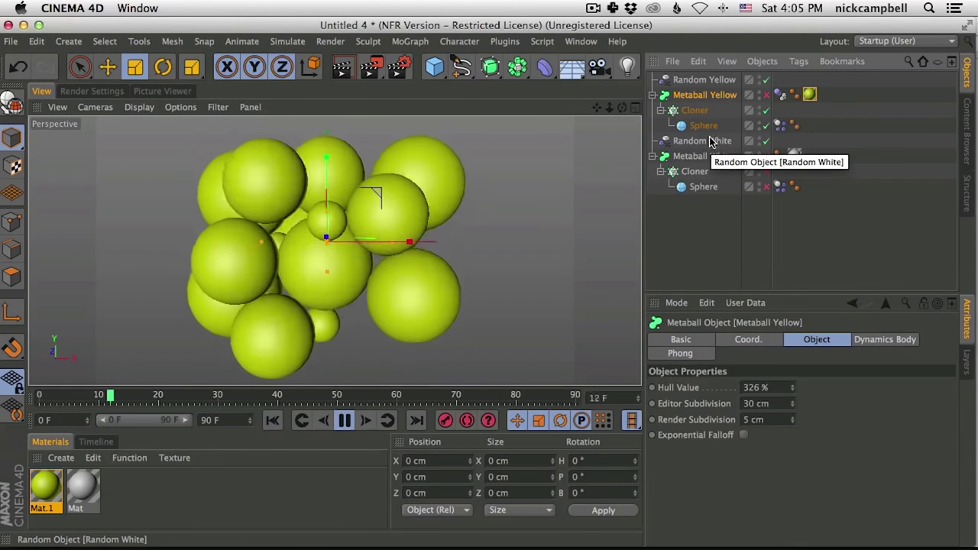
left_click(706, 80)
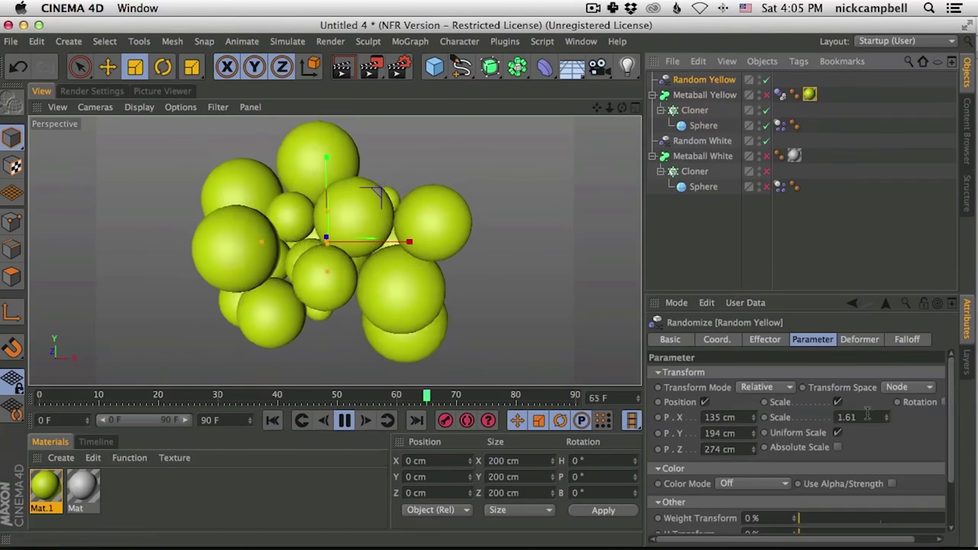
Set Random Yellow's random scale to 0.9 and re-enable Metaball Yellow
type("0.9")
key("Return")
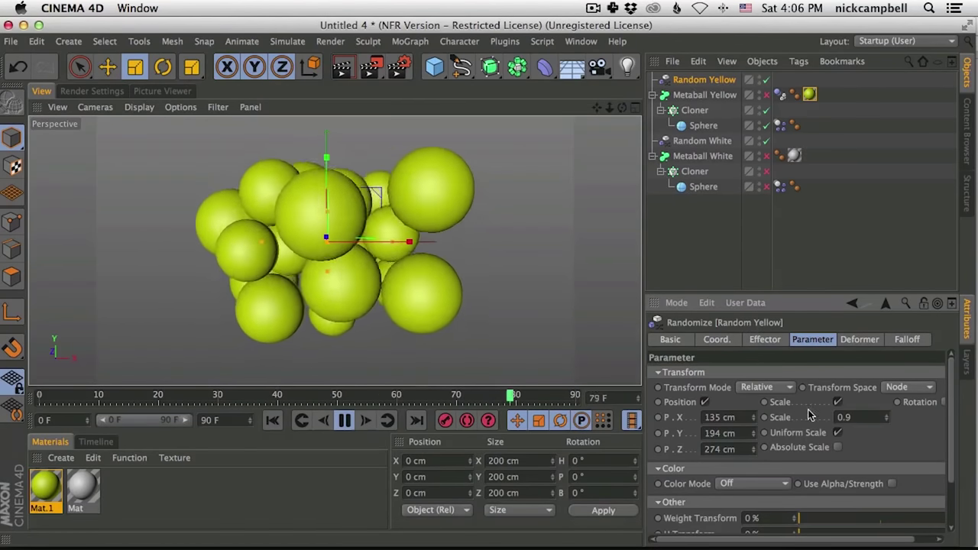
left_click(766, 95)
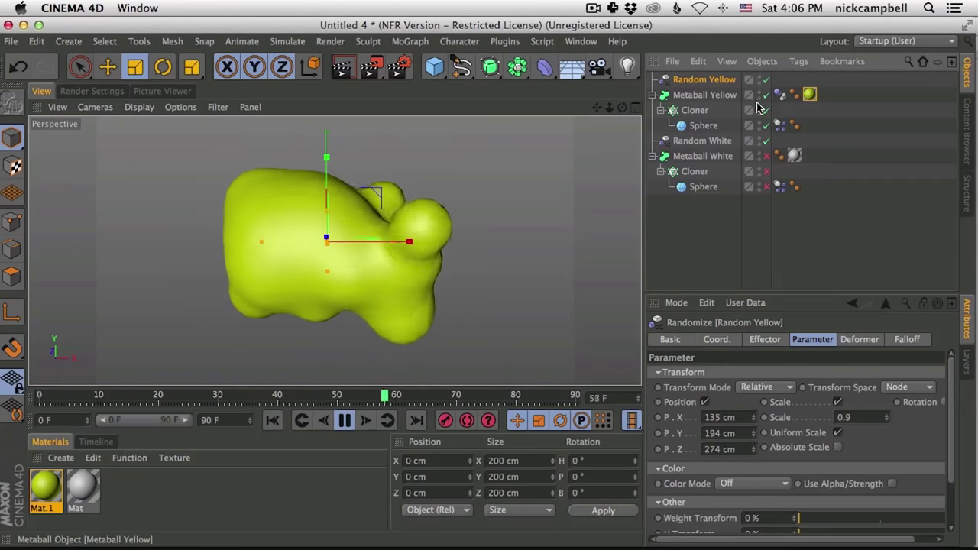
left_click(344, 420)
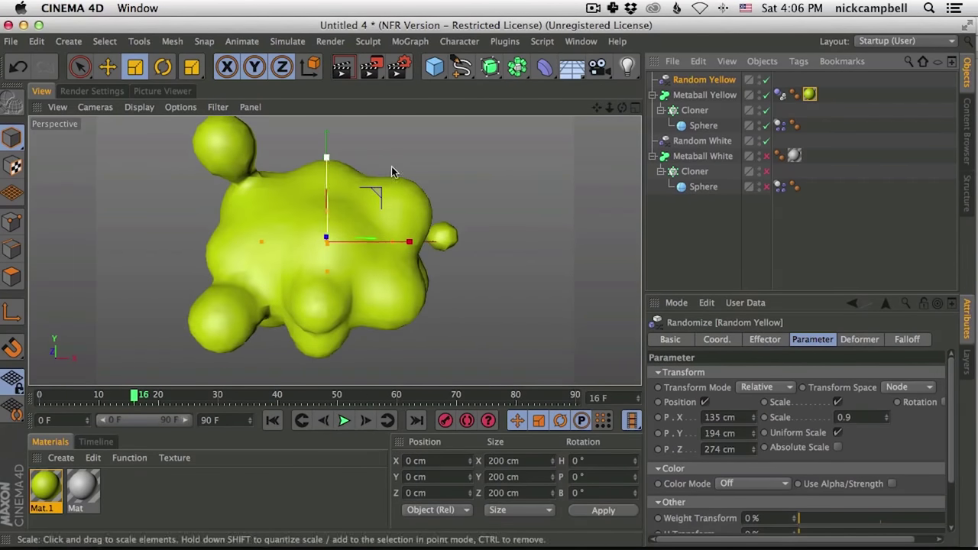
Lower Random Yellow's position randomness to 53, 154 and 63 cm on X, Y and Z
left_click(766, 95)
left_click(767, 94)
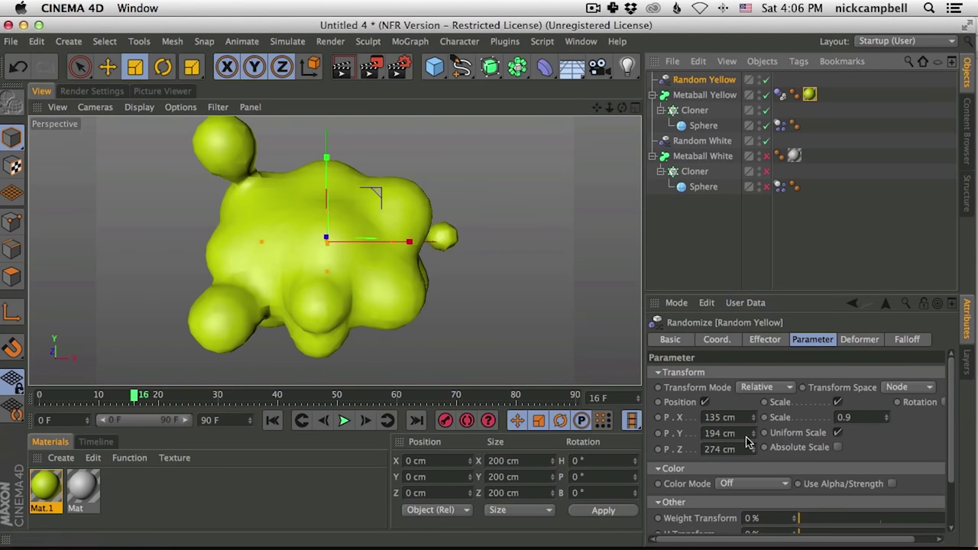
left_click_drag(751, 439, 754, 489)
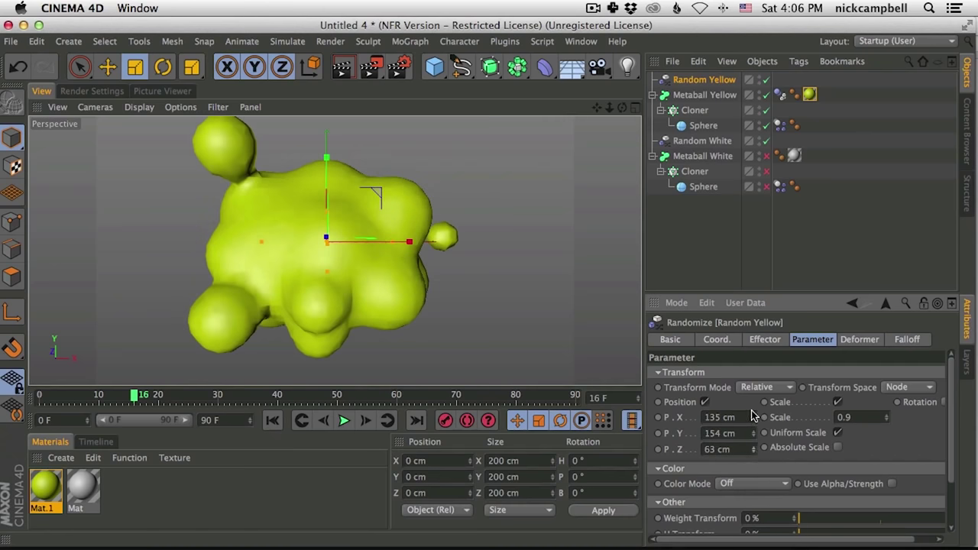
left_click_drag(753, 417, 754, 450)
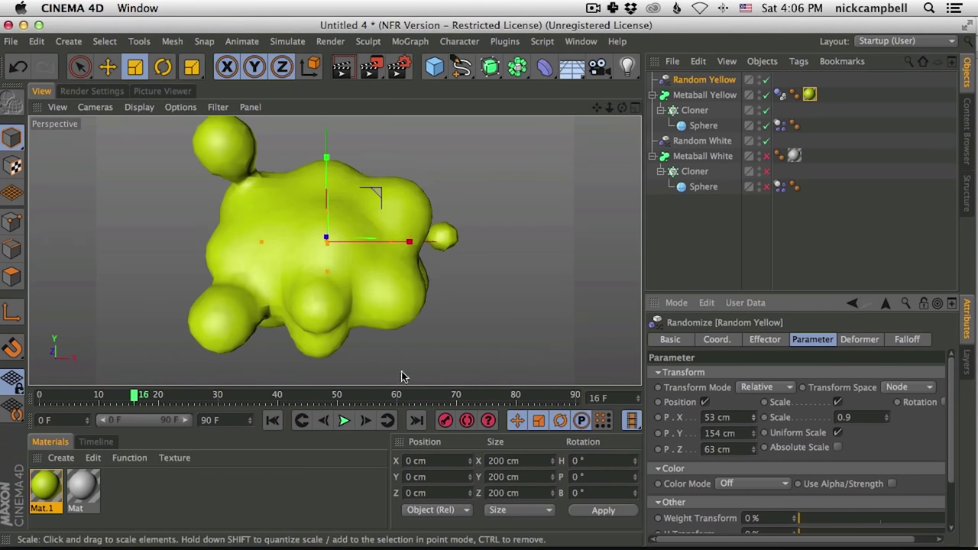
Widen the yellow Cloner grid to 337 cm on X and refresh Metaball Yellow
left_click(697, 110)
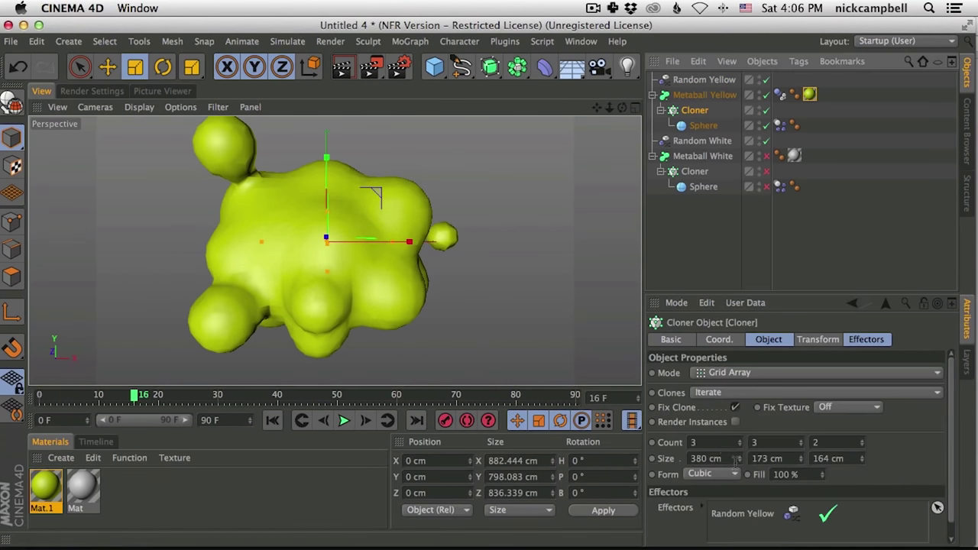
left_click_drag(739, 492, 858, 460)
left_click(766, 95)
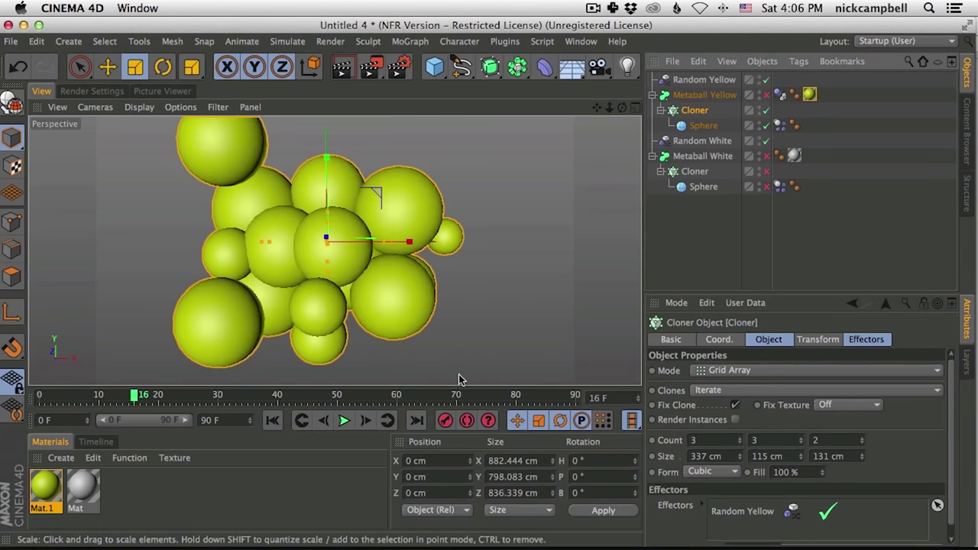
left_click(766, 95)
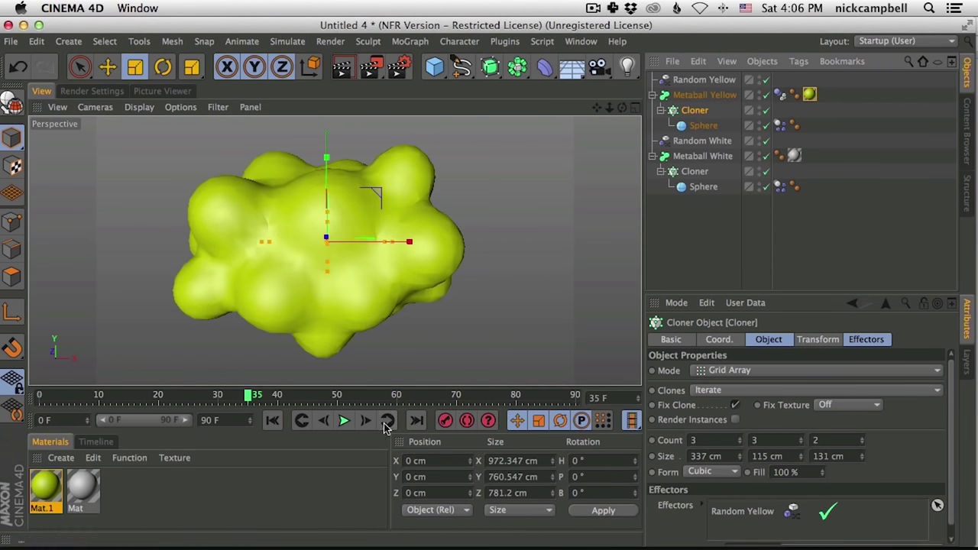
Play the metaball animation from the first frame, then switch to Safari's reference video
left_click(277, 425)
left_click(343, 423)
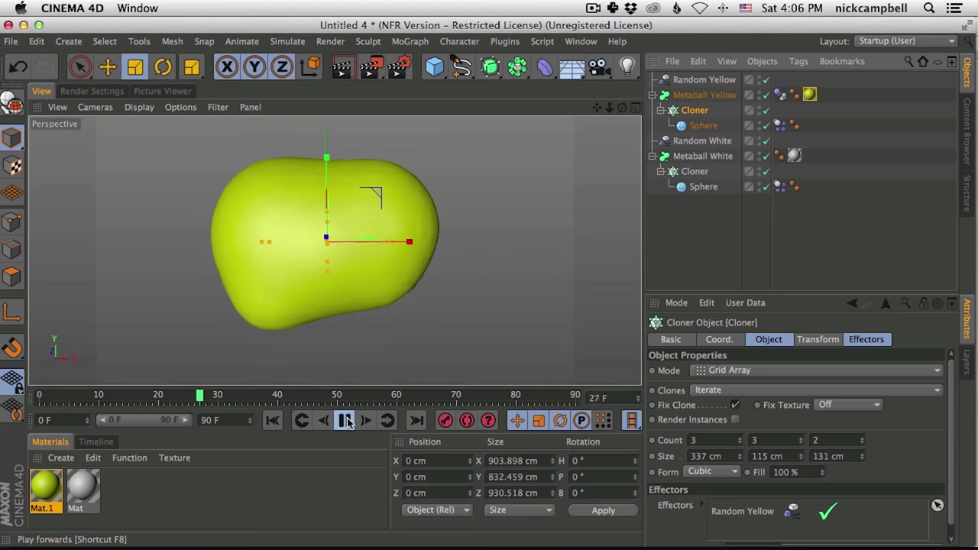
left_click(345, 423)
key("super+Tab")
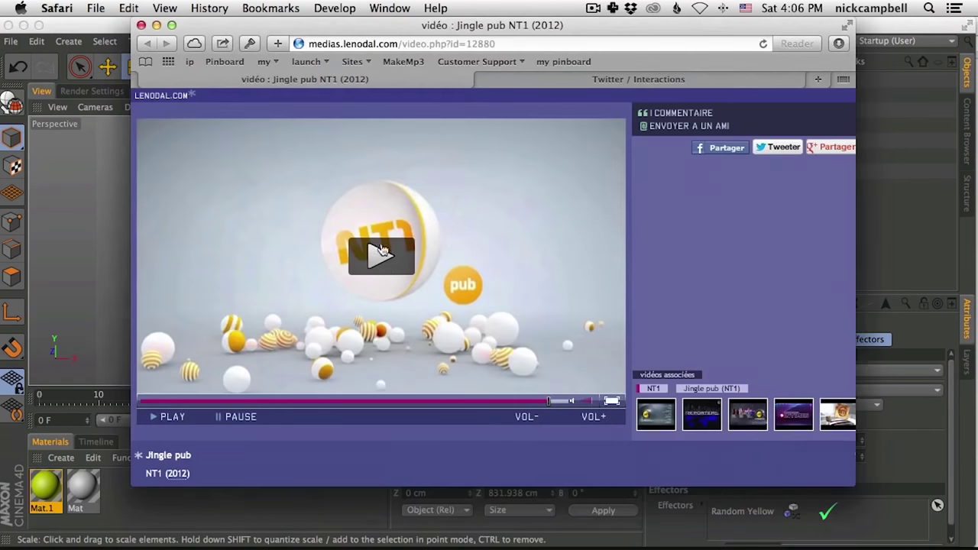
Play the NT1 jingle reference video in Safari, then return to Cinema 4D
left_click(381, 256)
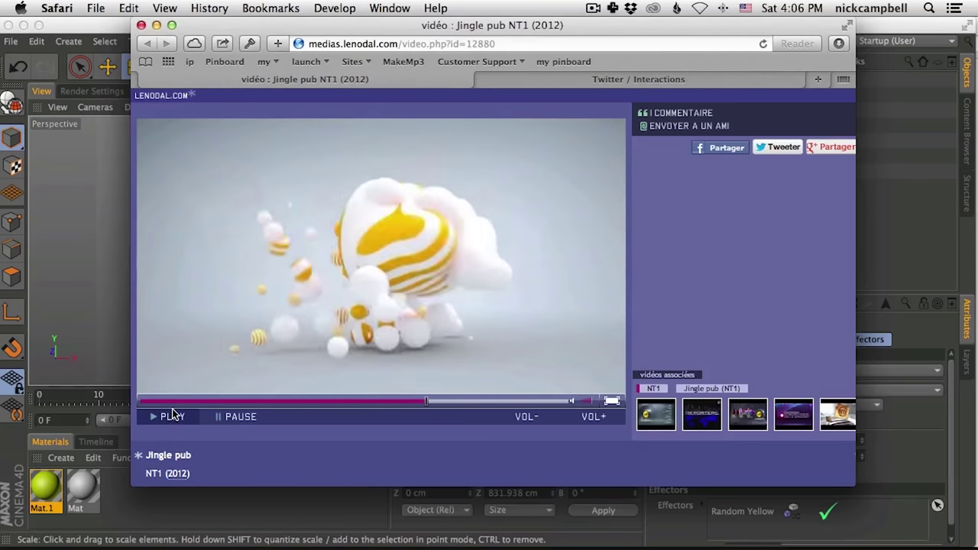
left_click(91, 25)
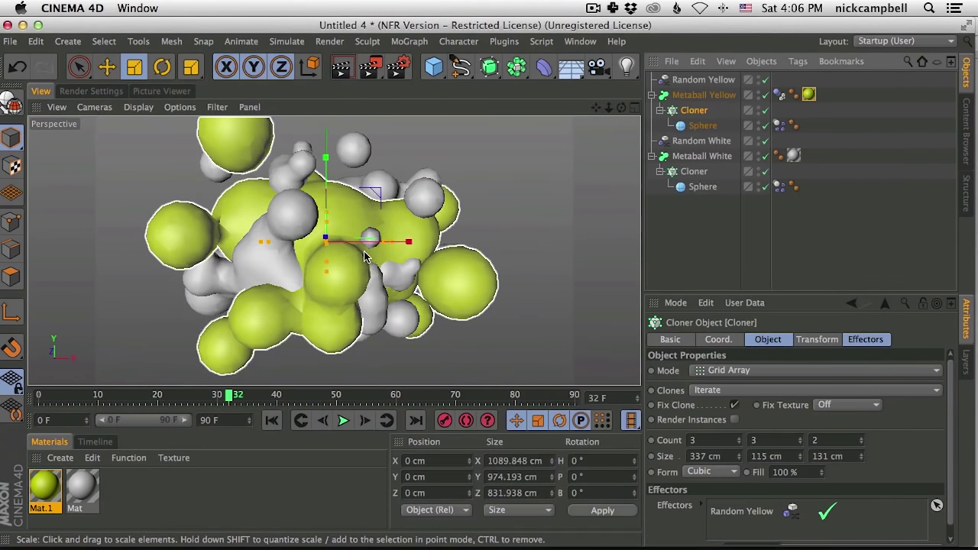
Zoom out the Perspective viewport, then bring Safari's NT1 jingle video back in front
scroll(384, 260, "down", 2)
scroll(386, 262, "down", 2)
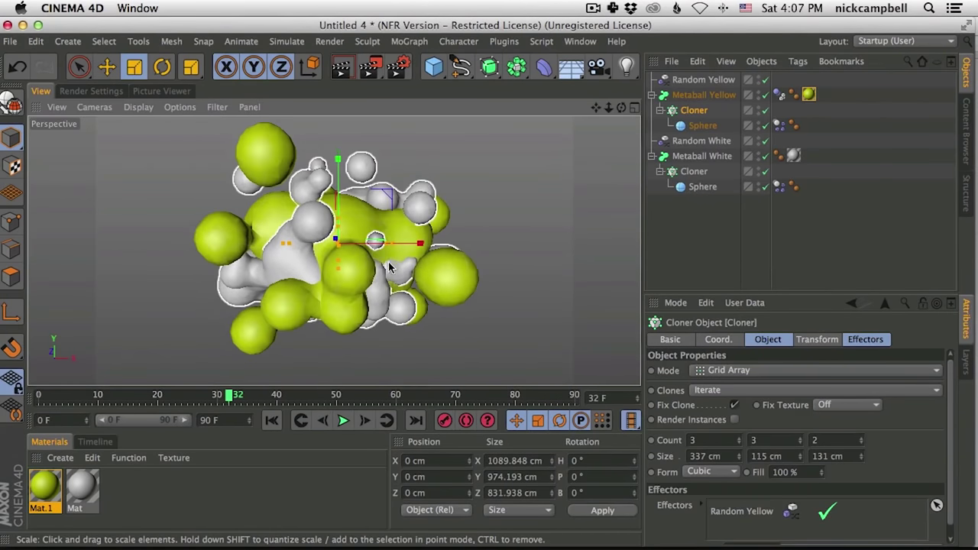
scroll(380, 271, "down", 3)
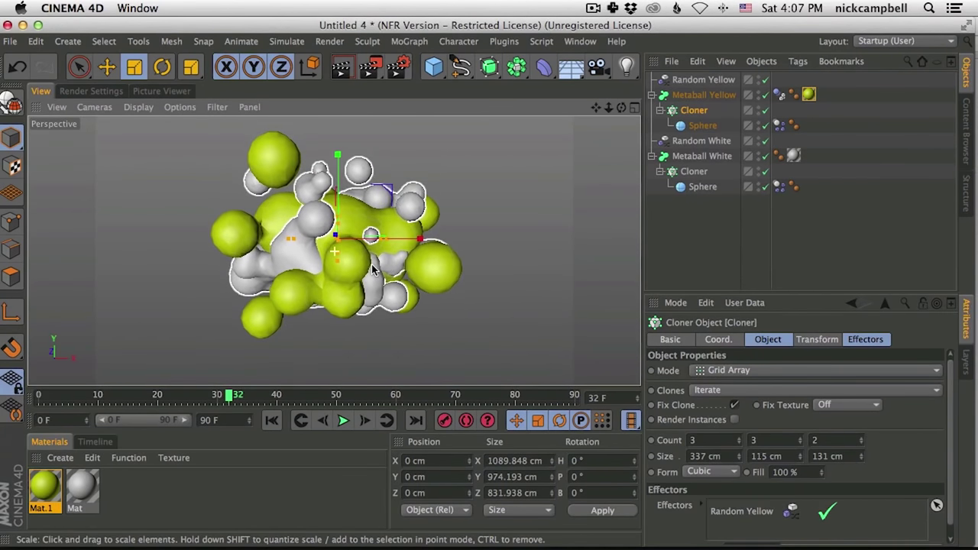
scroll(379, 263, "down", 2)
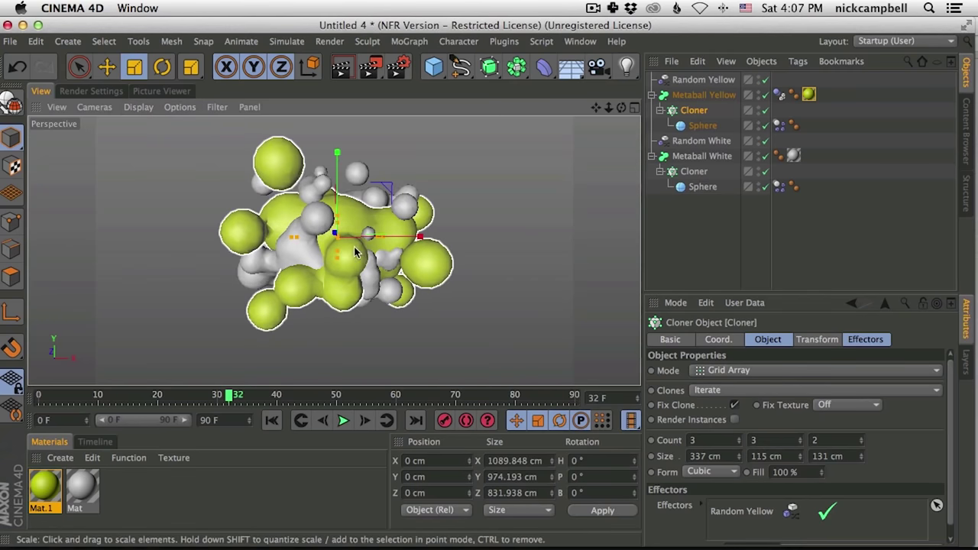
key("super+Tab")
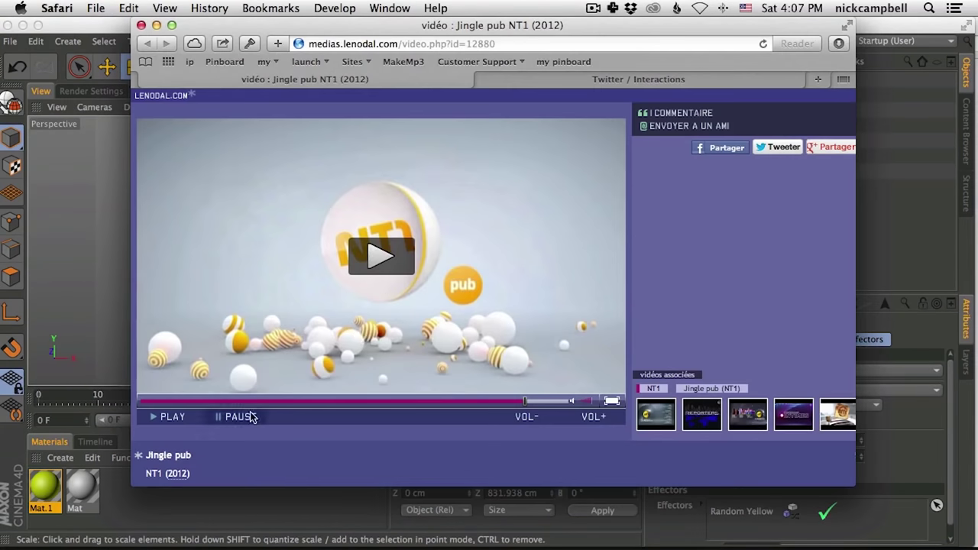
Restart the NT1 jingle and step through its cloud-and-bee blob section, then return to Cinema 4D
left_click(177, 416)
left_click(393, 271)
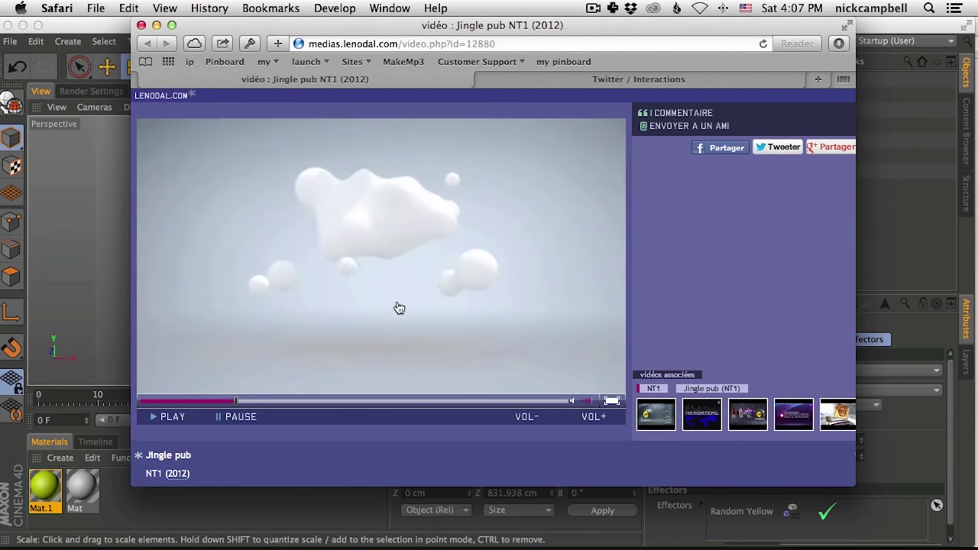
left_click(394, 189)
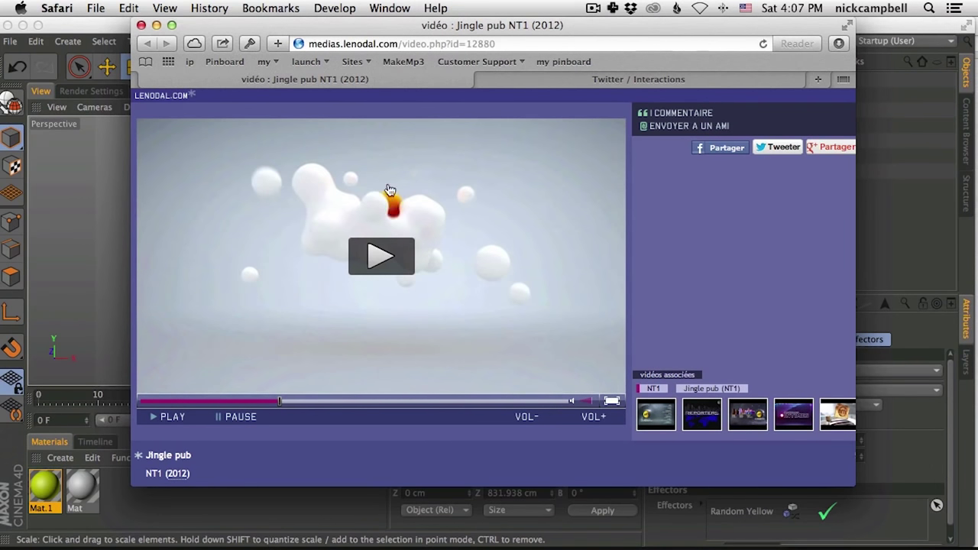
left_click(396, 278)
left_click(388, 297)
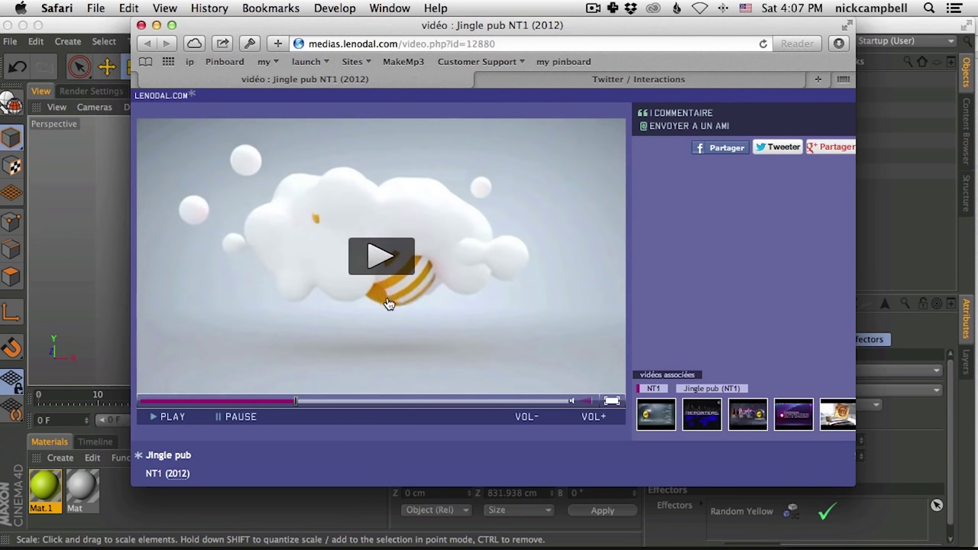
left_click(396, 296)
left_click(392, 313)
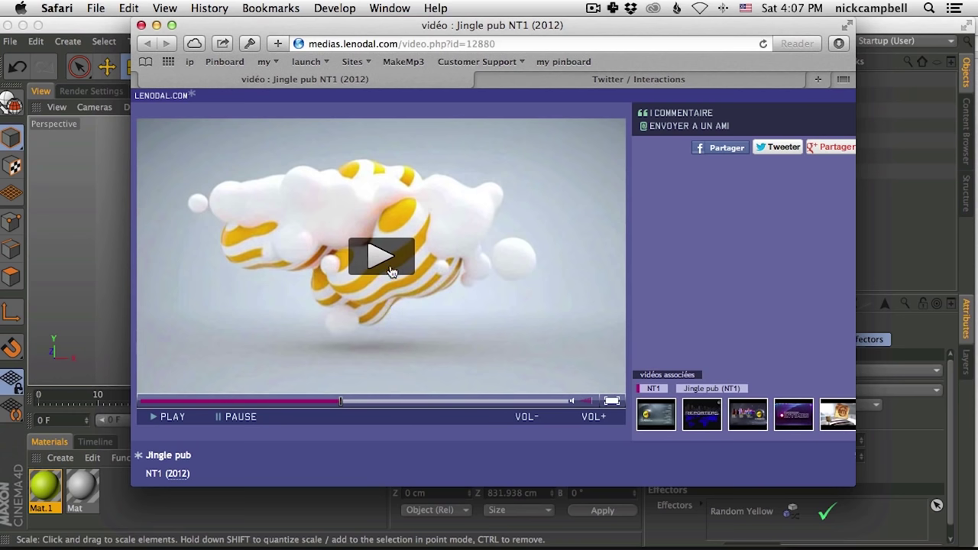
left_click(417, 321)
left_click(421, 321)
left_click(102, 31)
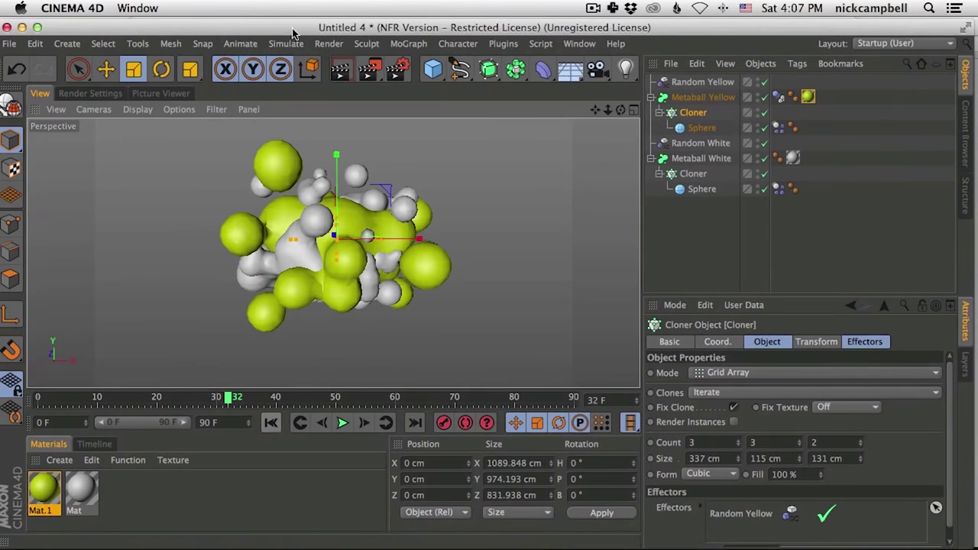
Move to frame 30 and select the yellow cluster's Sphere, showing its 101.261 cm radius
left_click_drag(292, 34, 294, 31)
left_click_drag(227, 401, 169, 399)
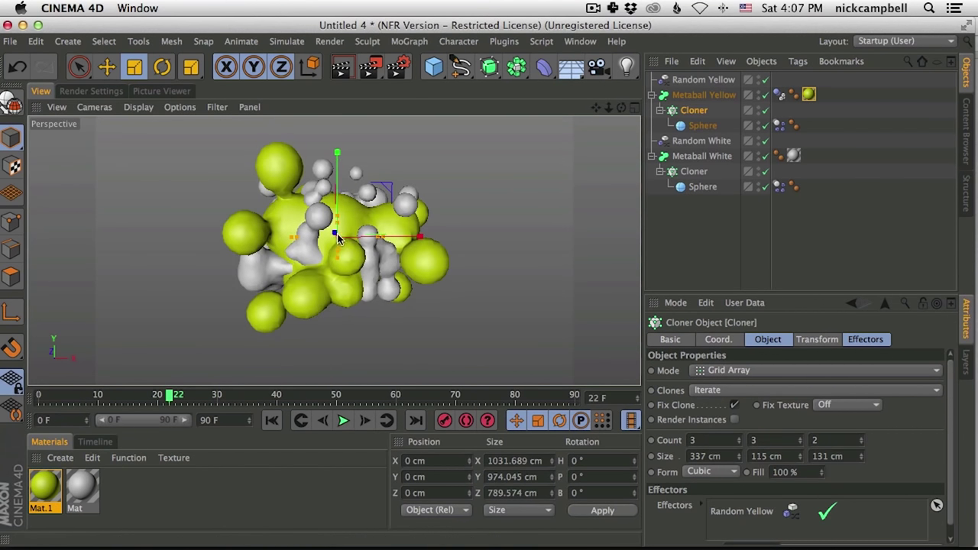
double_click(701, 112)
left_click_drag(171, 397, 219, 402)
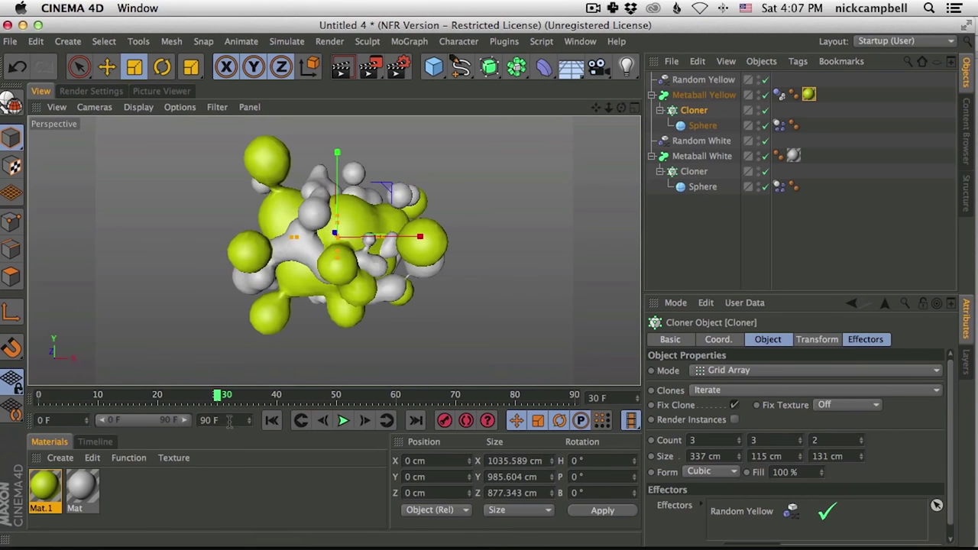
left_click(702, 125)
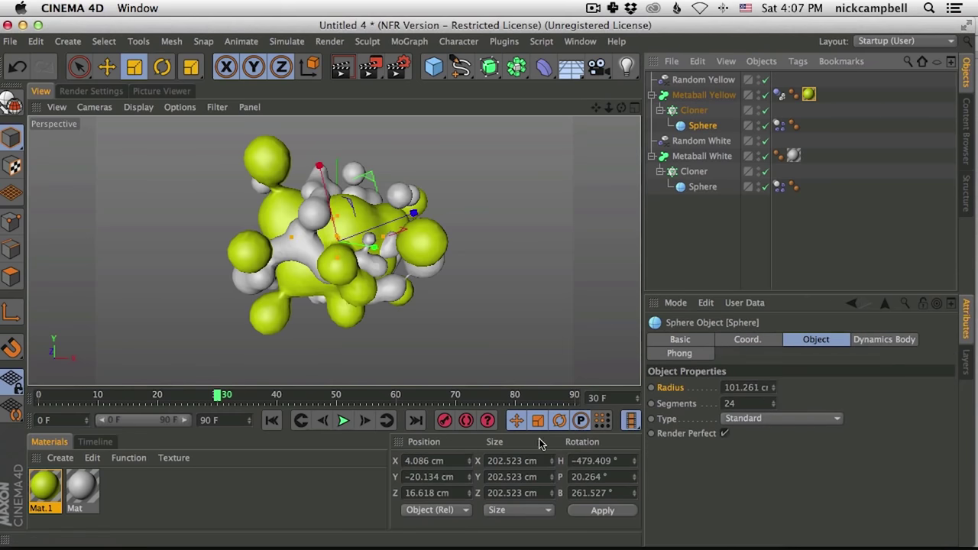
Keyframe the yellow Sphere's Radius at frame 40, then set it to 0 cm at an earlier frame
left_click_drag(216, 397, 277, 398)
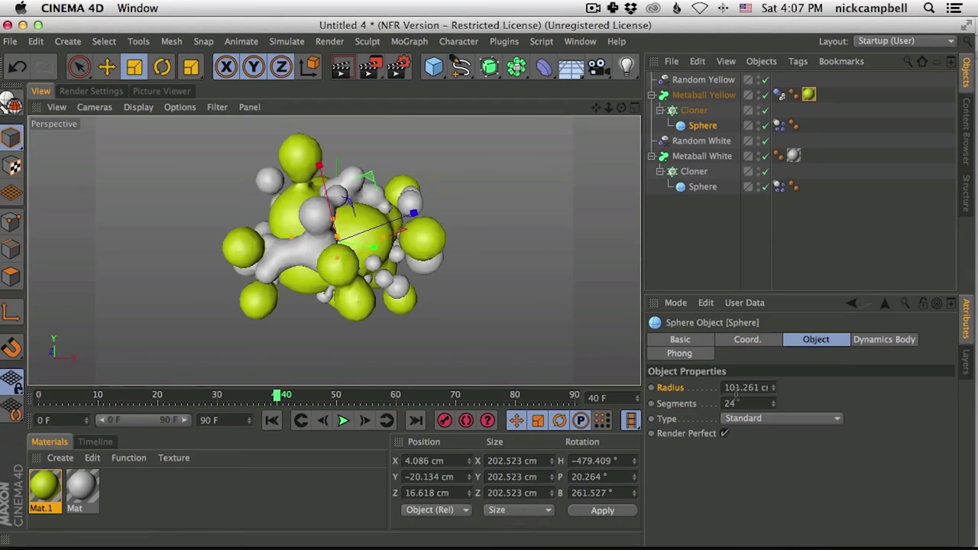
left_click(652, 388)
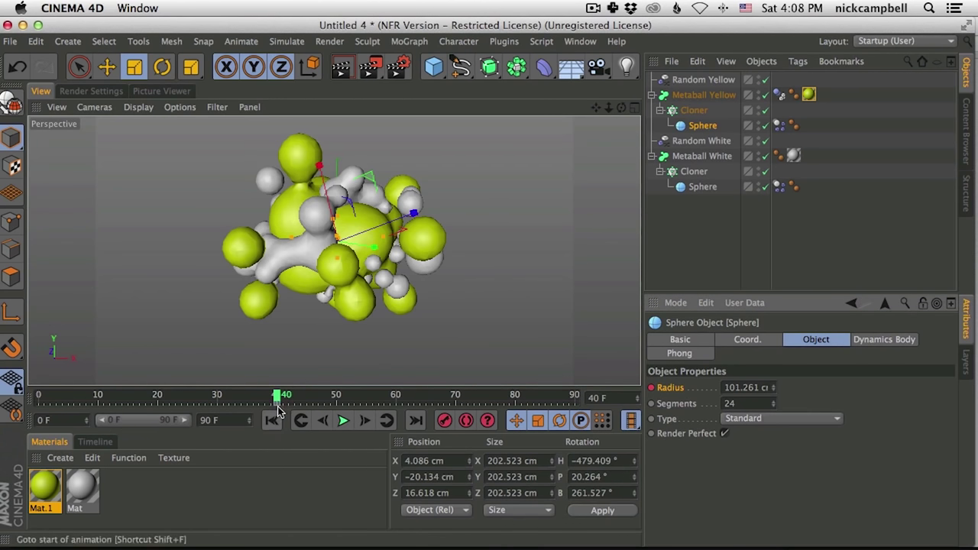
left_click_drag(278, 398, 212, 397)
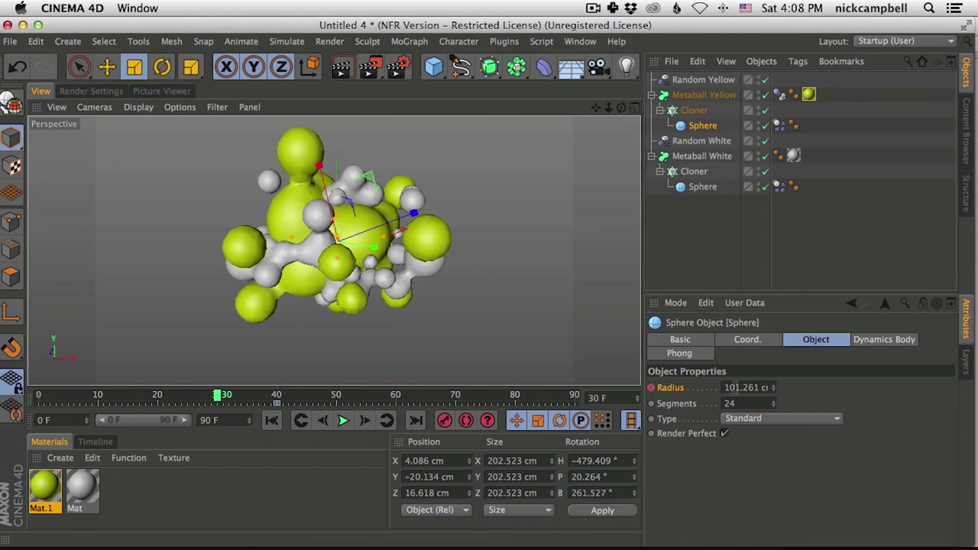
left_click(766, 387)
type("0m")
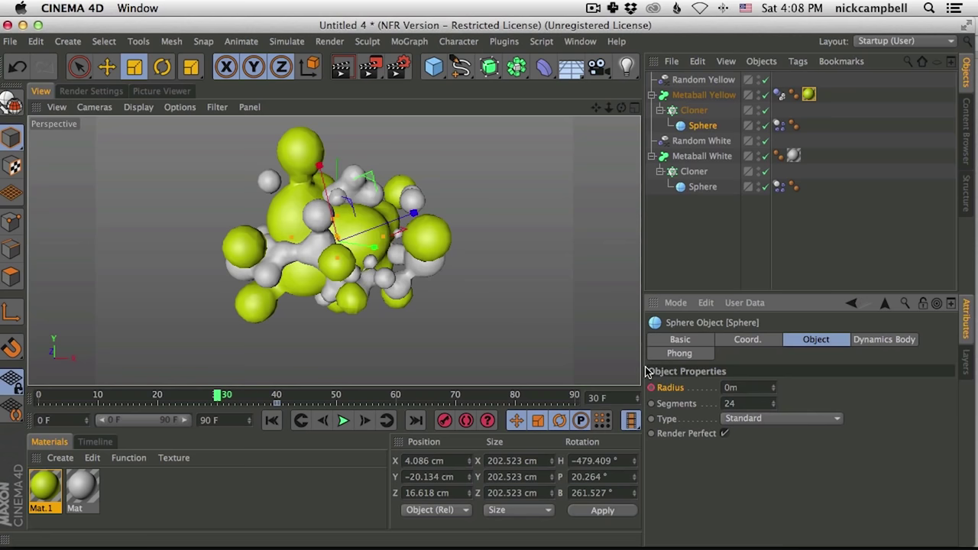
key("Return")
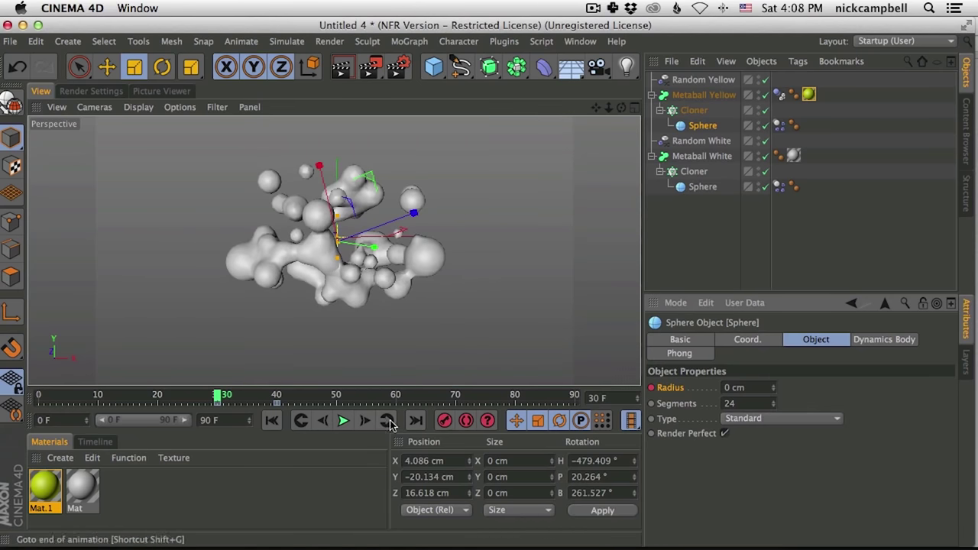
Play back from frame 25 to check the yellow spheres growing to about 101 cm
left_click(343, 421)
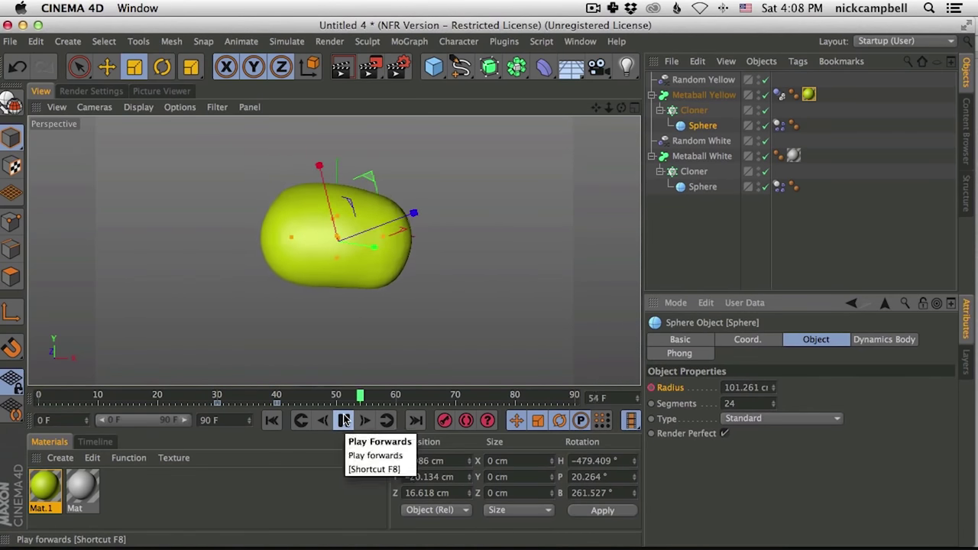
left_click(222, 393)
left_click(343, 421)
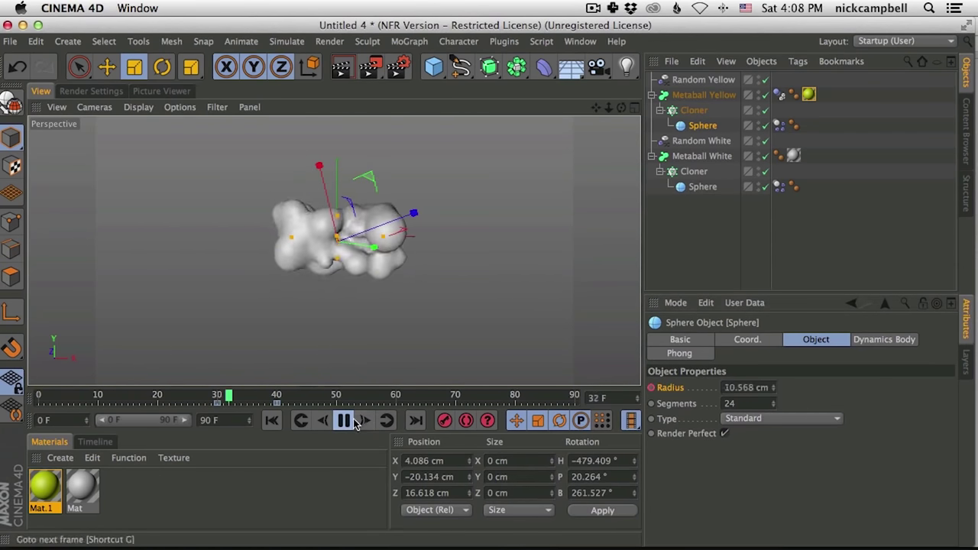
left_click(343, 421)
left_click(187, 394)
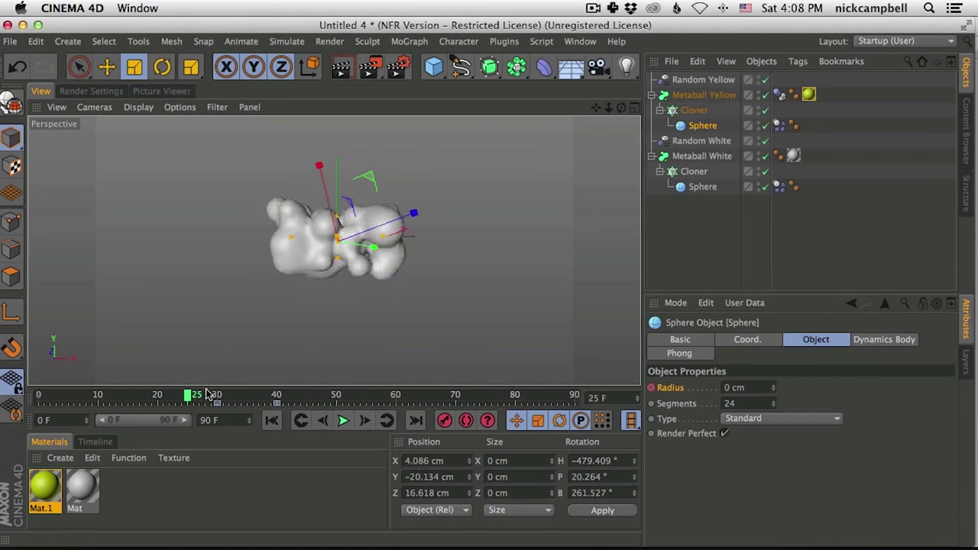
left_click(343, 421)
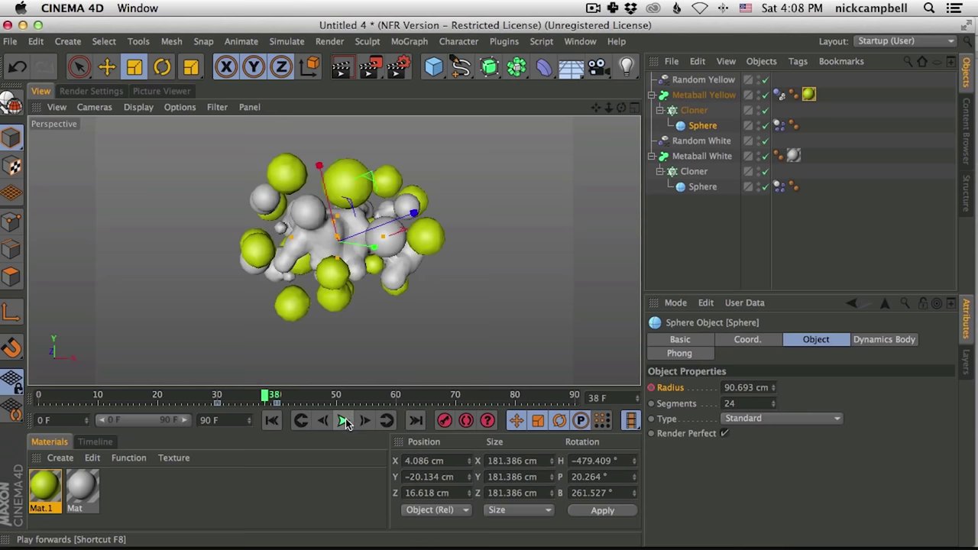
left_click(343, 421)
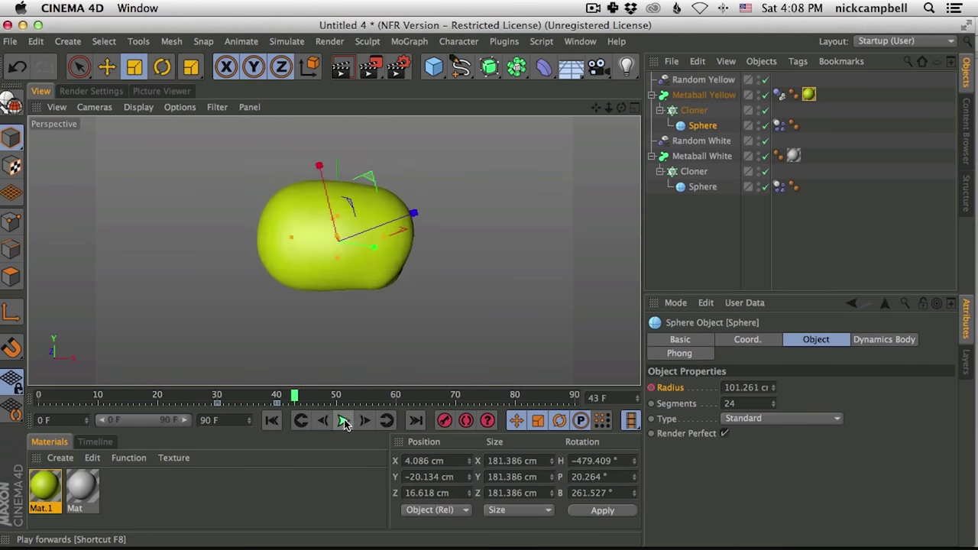
left_click(779, 94)
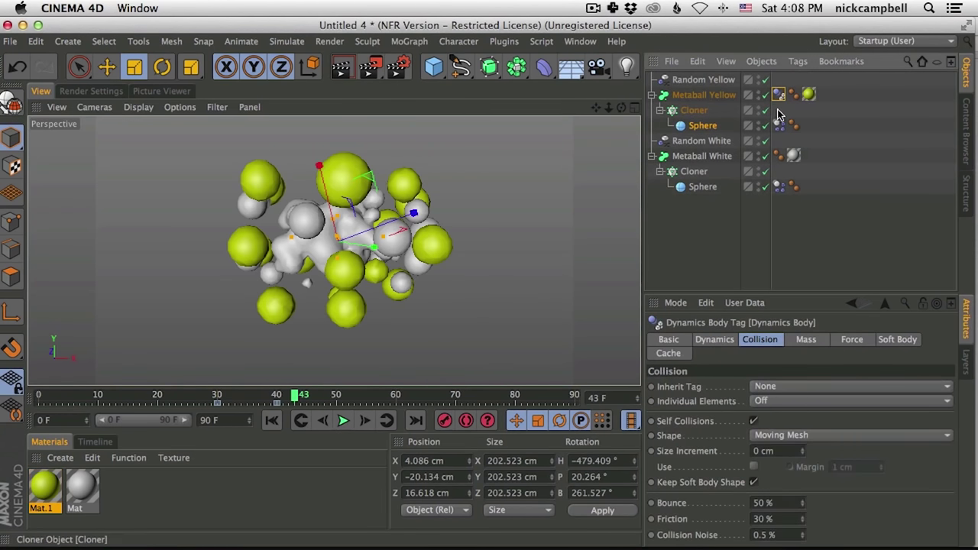
Play through the cluster collision, pausing around frames 64 and 75
left_click(778, 111)
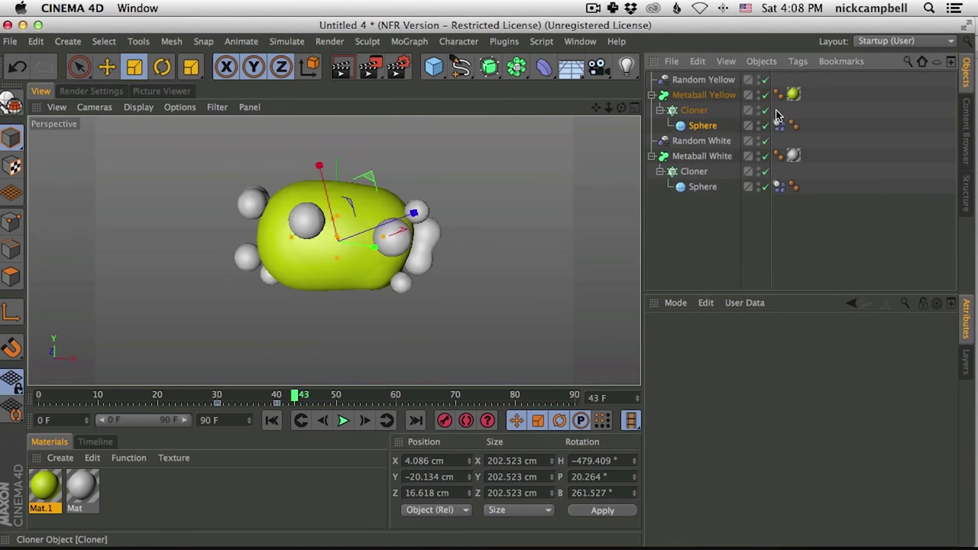
left_click(343, 420)
left_click(344, 422)
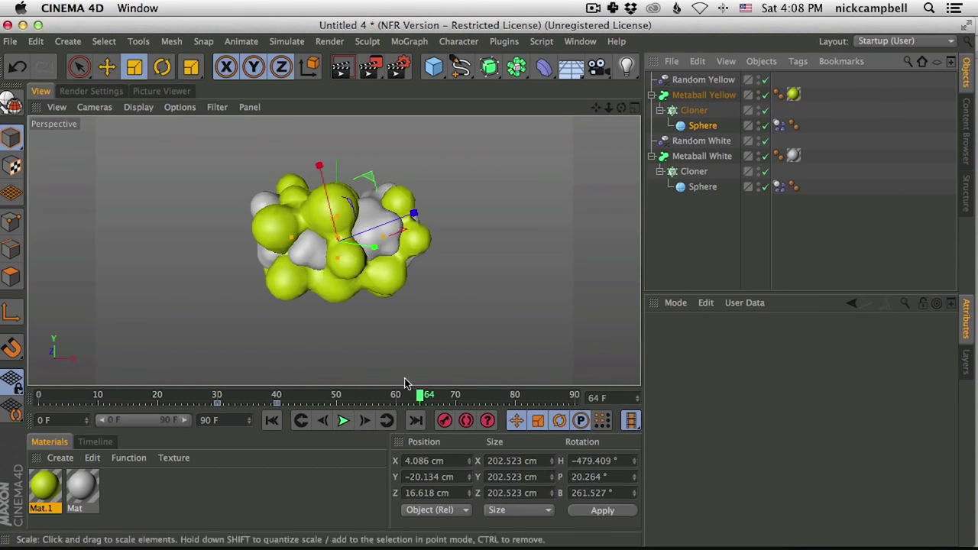
left_click(343, 420)
left_click(343, 421)
Disable both metaballs to watch the raw spheres collide, then re-enable them
left_click(764, 95)
left_click(764, 95)
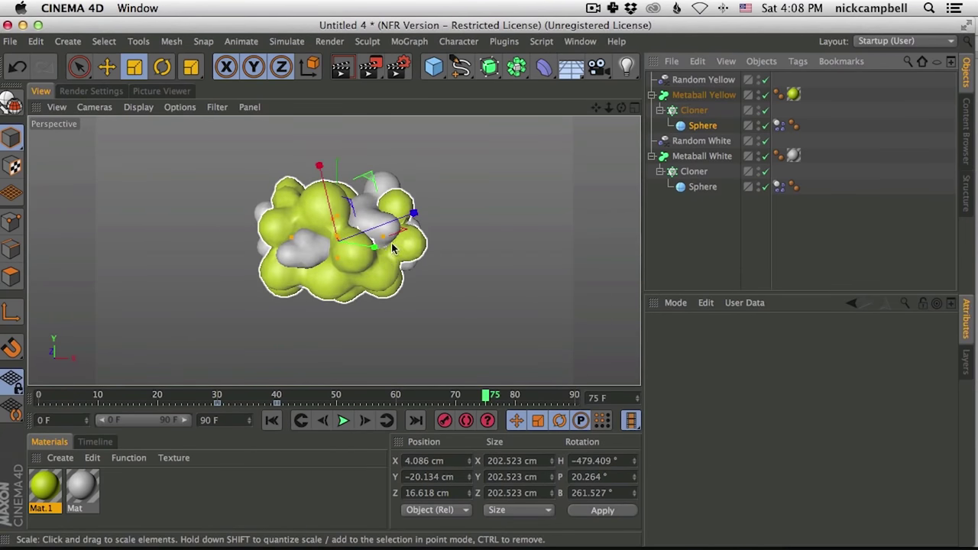
left_click(765, 95)
left_click(764, 156)
left_click(343, 420)
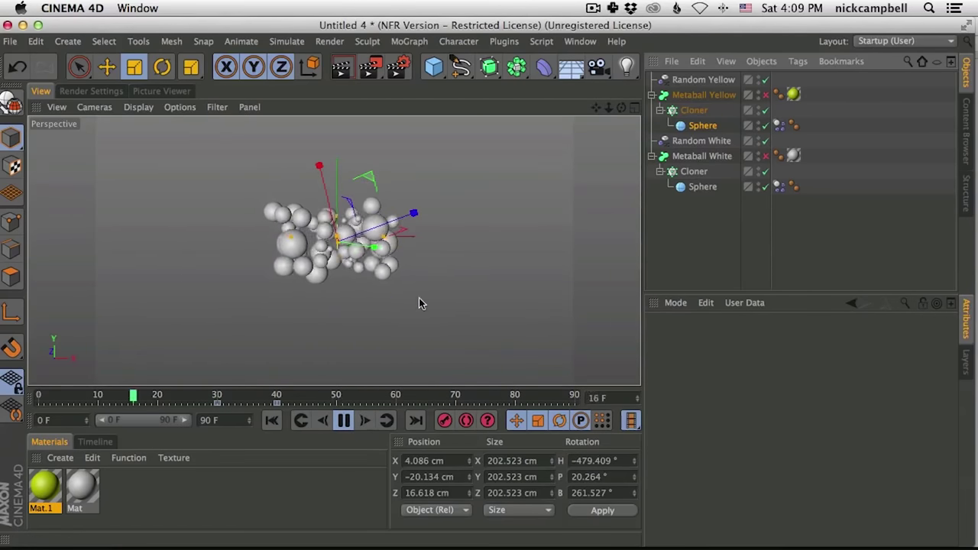
left_click(343, 421)
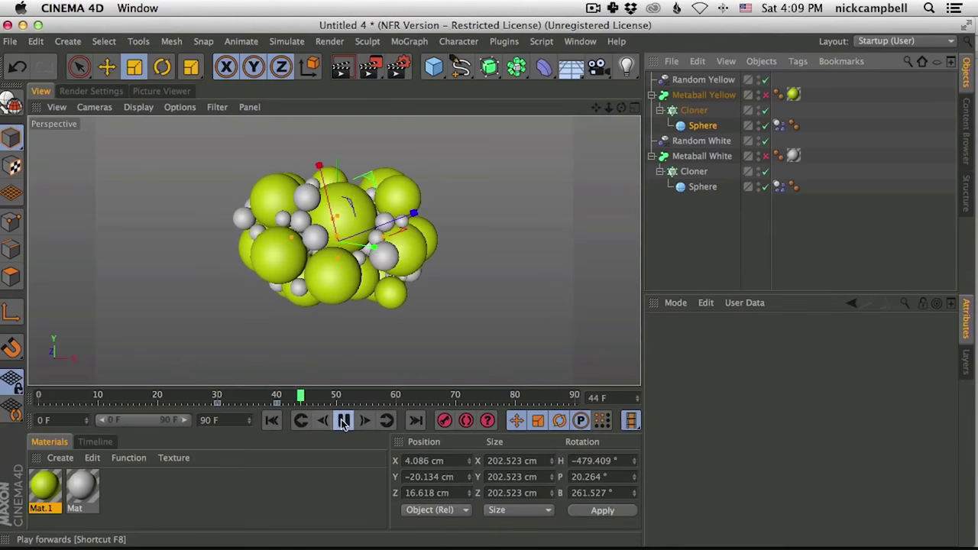
left_click(764, 94)
left_click(764, 156)
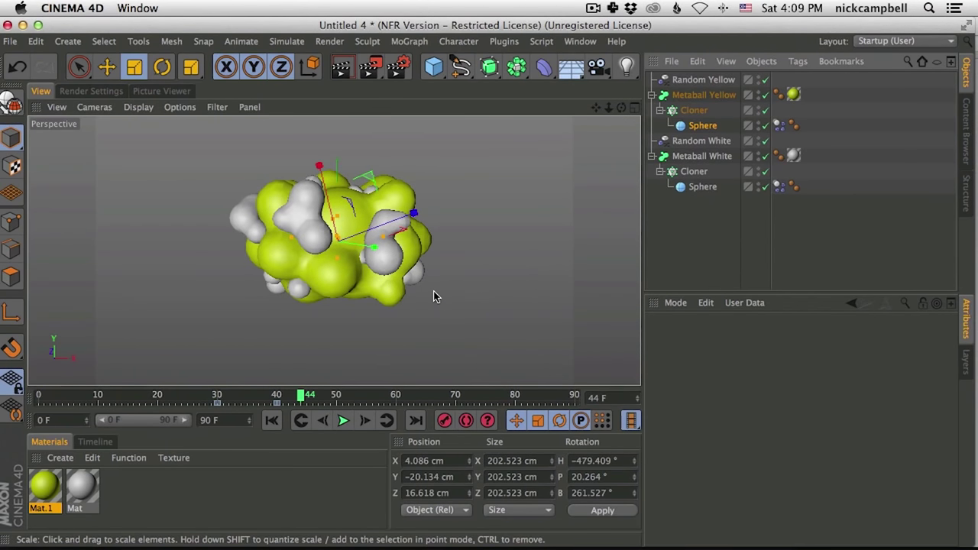
Return to frame 30 and select the Cloner under Metaball Yellow
left_click(323, 420)
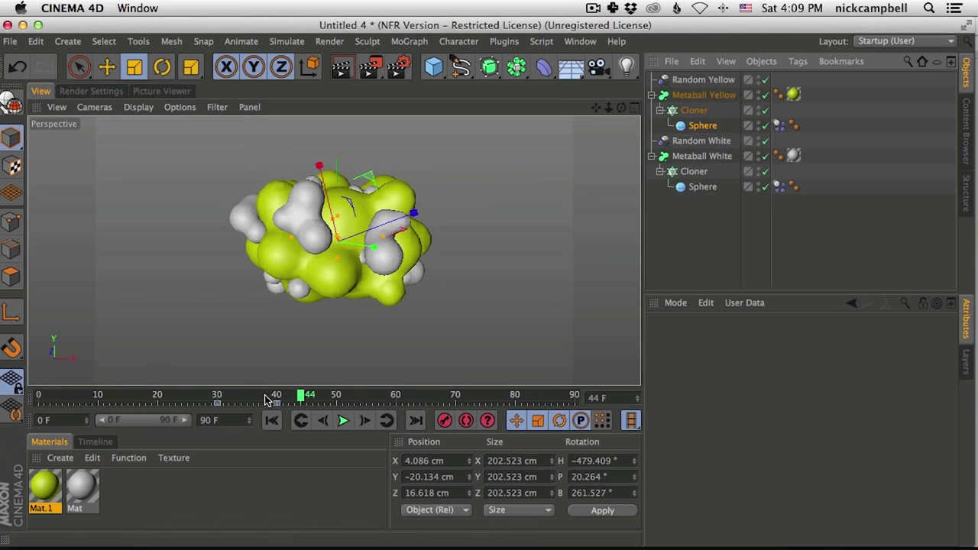
left_click(343, 420)
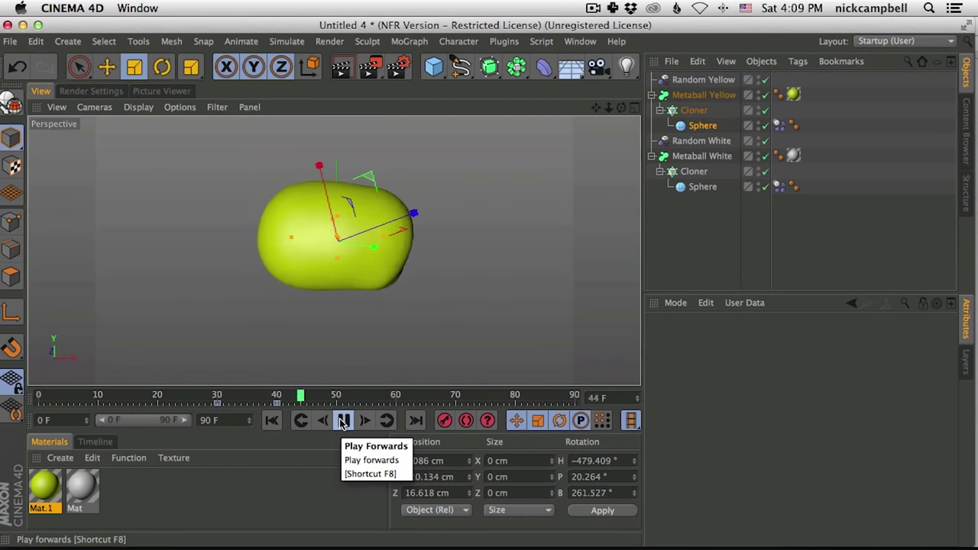
left_click(219, 393)
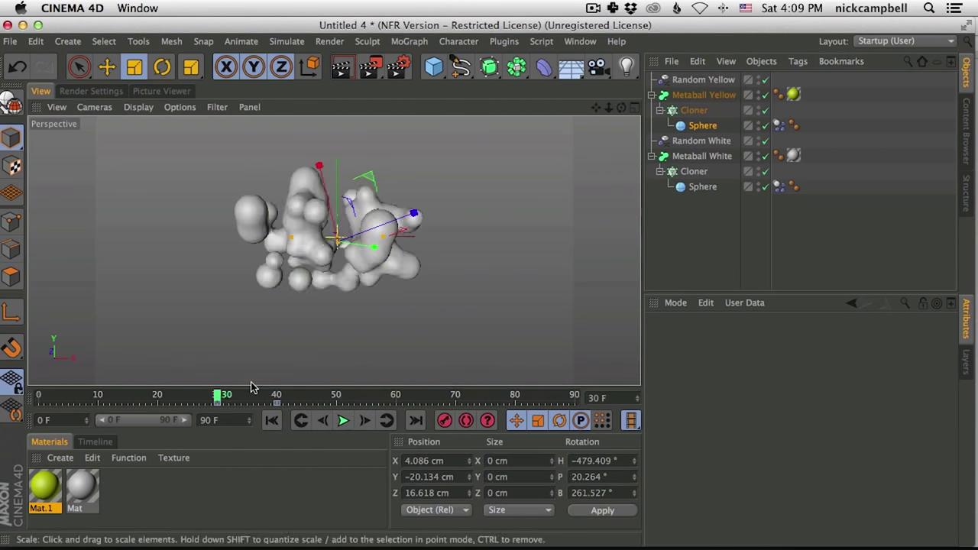
left_click(697, 112)
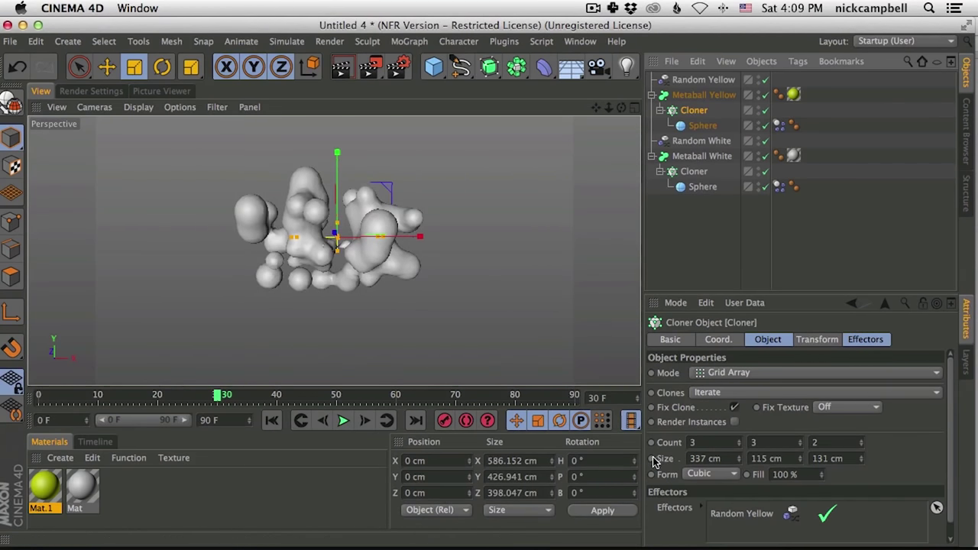
Keyframe the cloner size at frame 40, then set it to 50 cm on all axes at frame 30
key("ctrl+g")
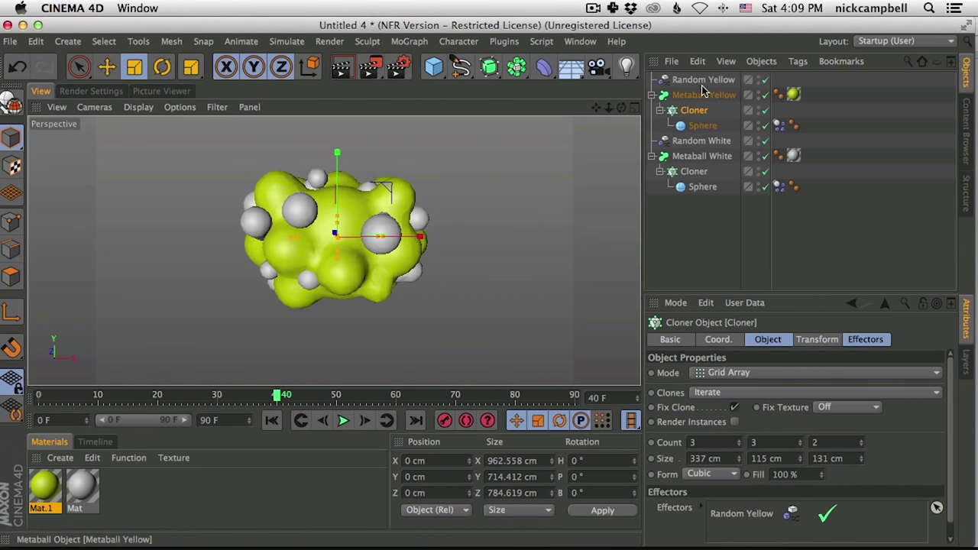
left_click(651, 459, "ctrl")
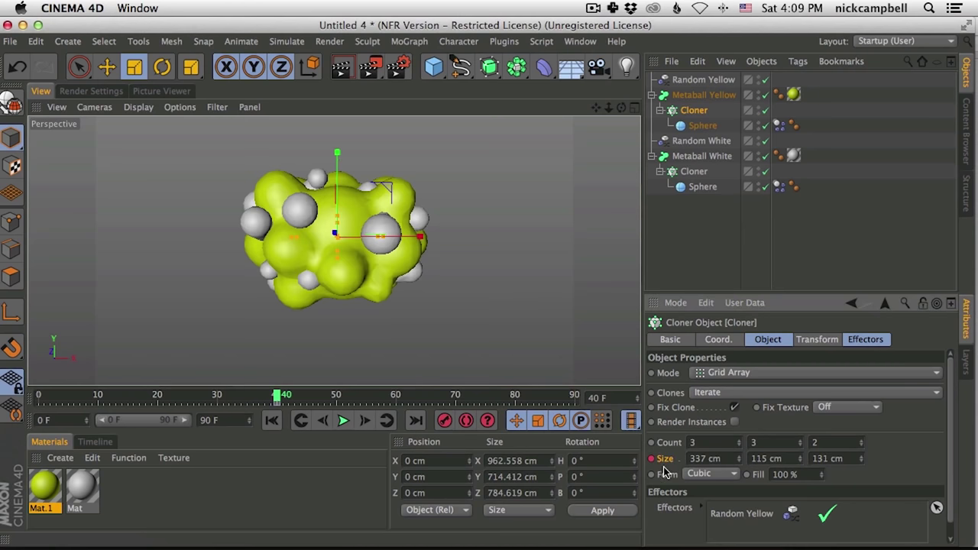
left_click_drag(275, 399, 220, 397)
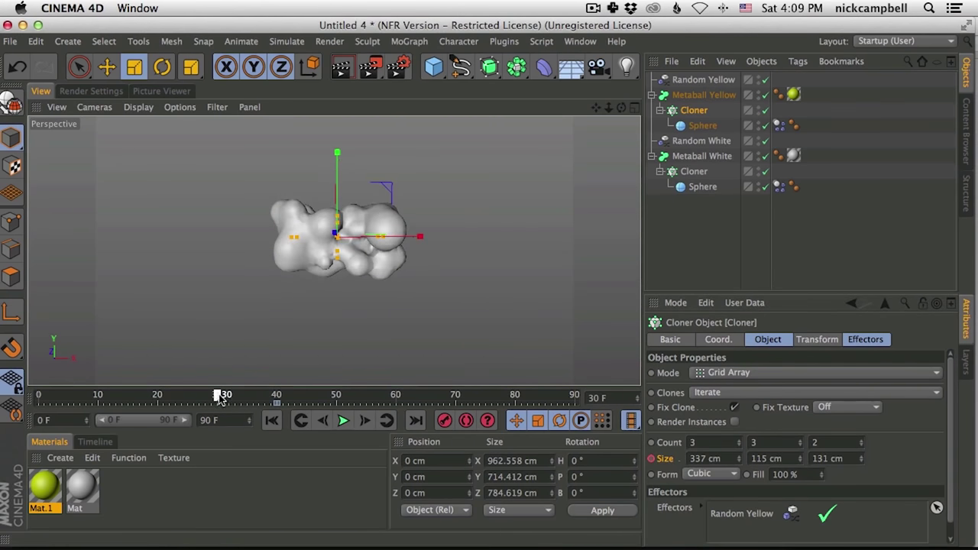
left_click(701, 457)
double_click(698, 452)
type("50")
key("Tab")
type("50")
key("Tab")
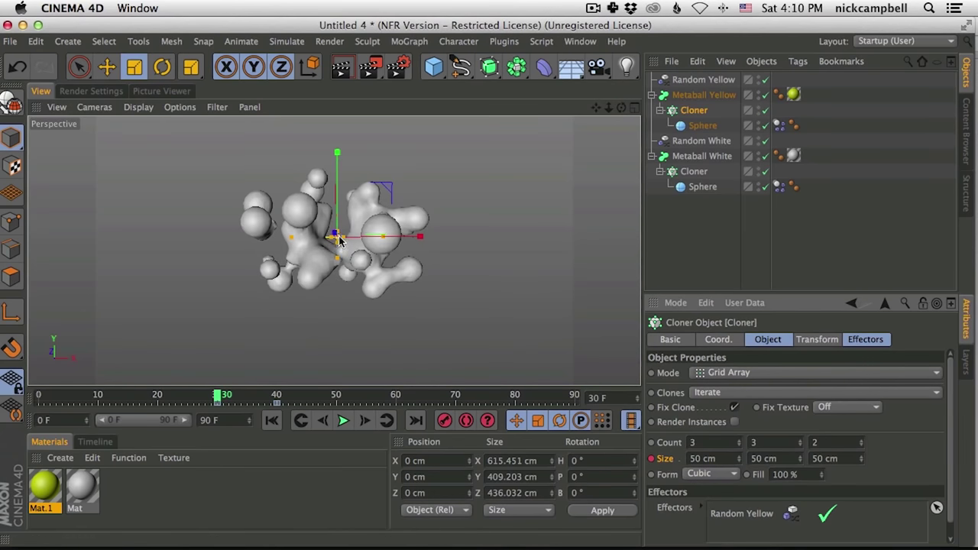
Play back frames 30–40 to check the grid growth, then bring up Render Settings
left_click(271, 420)
left_click(343, 421)
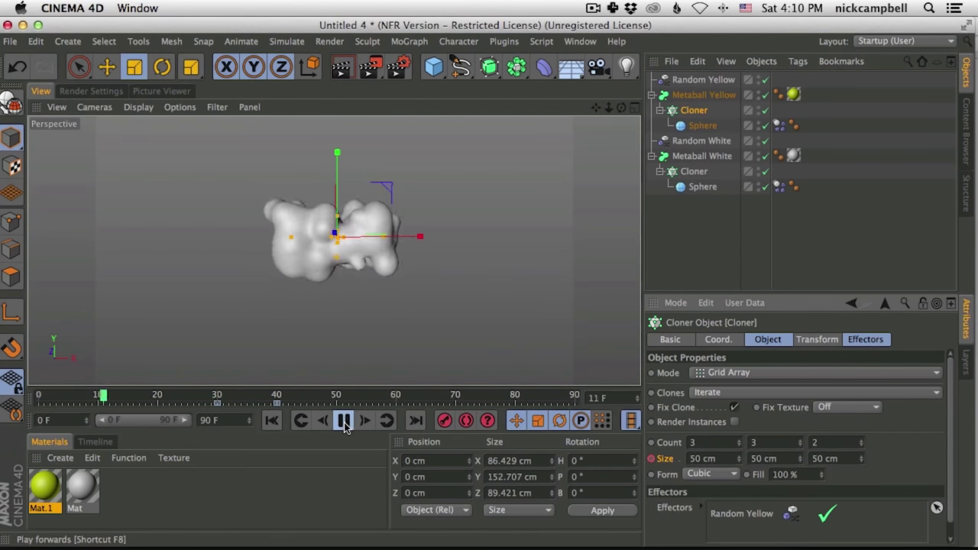
left_click(344, 421)
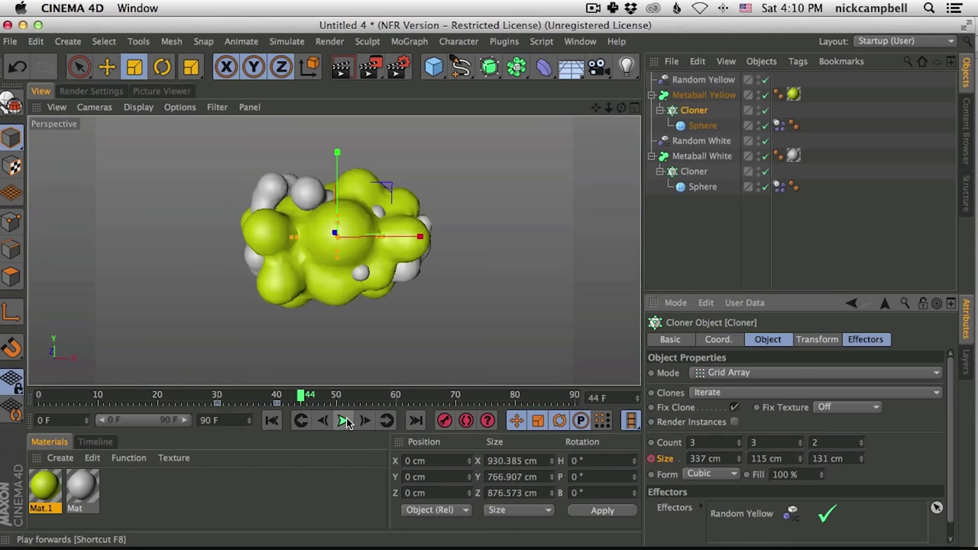
left_click(221, 395)
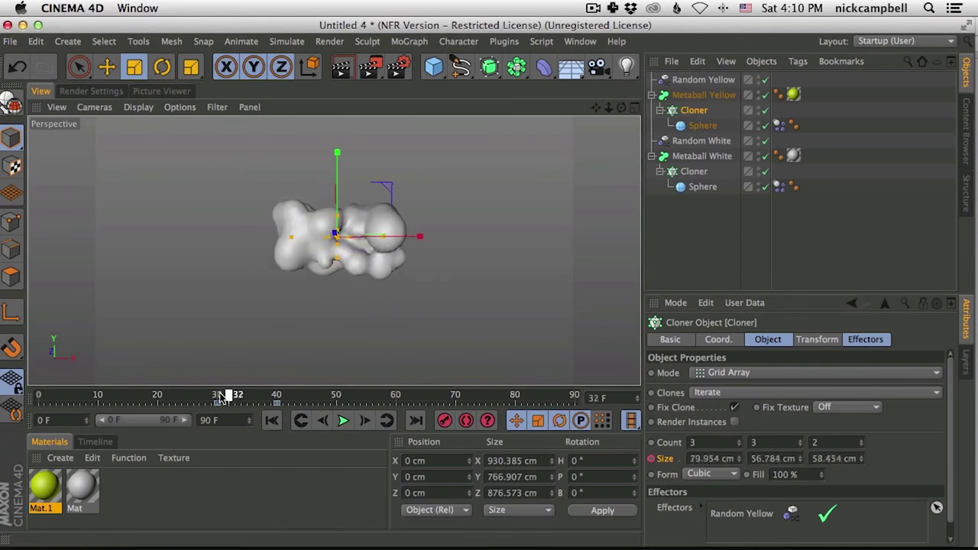
left_click(343, 420)
left_click(343, 420)
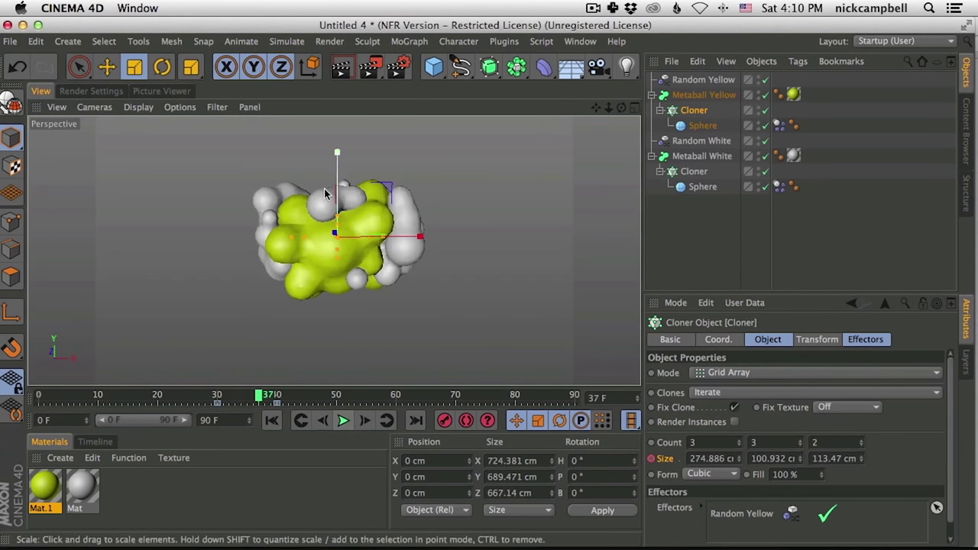
left_click(217, 396)
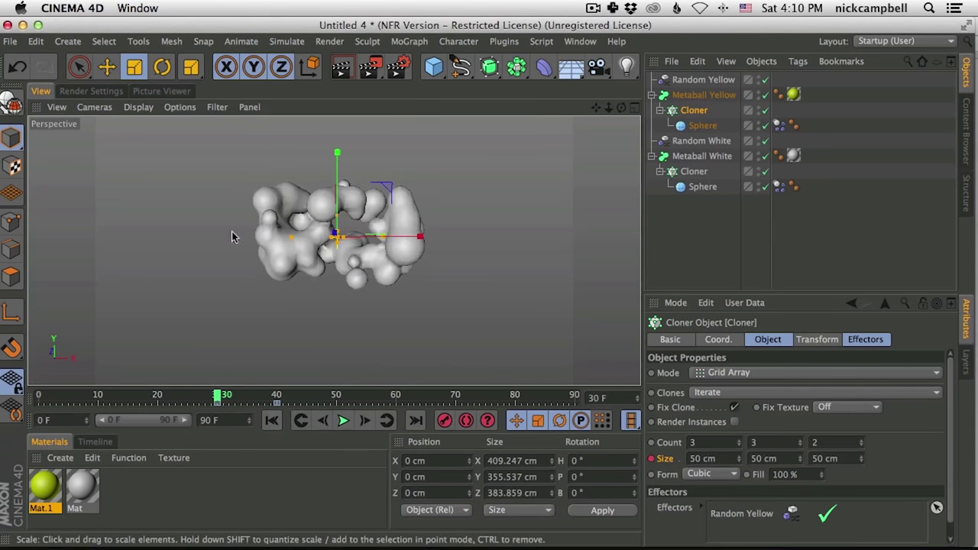
left_click(91, 91)
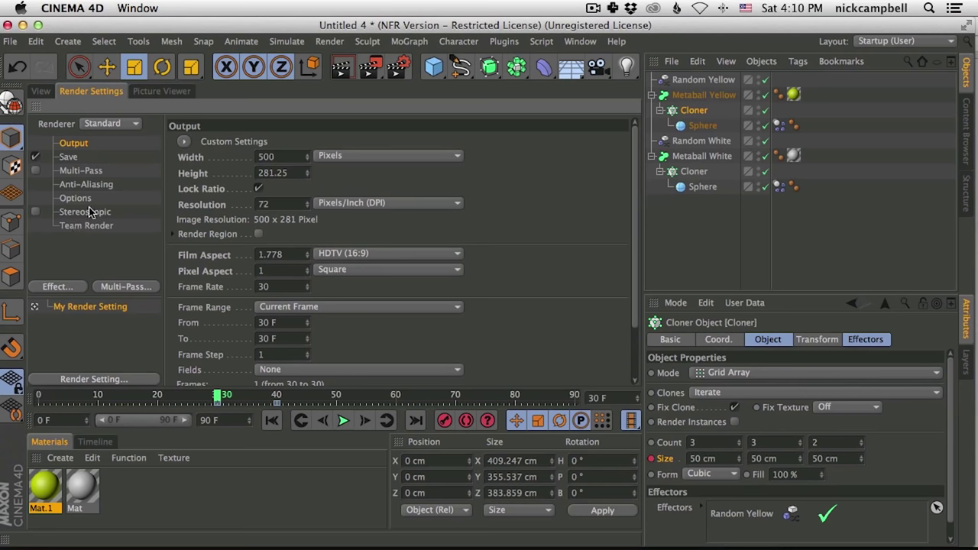
Render All Frames (0–90) to the Picture Viewer without a filename, then select Metaball White
left_click(295, 314)
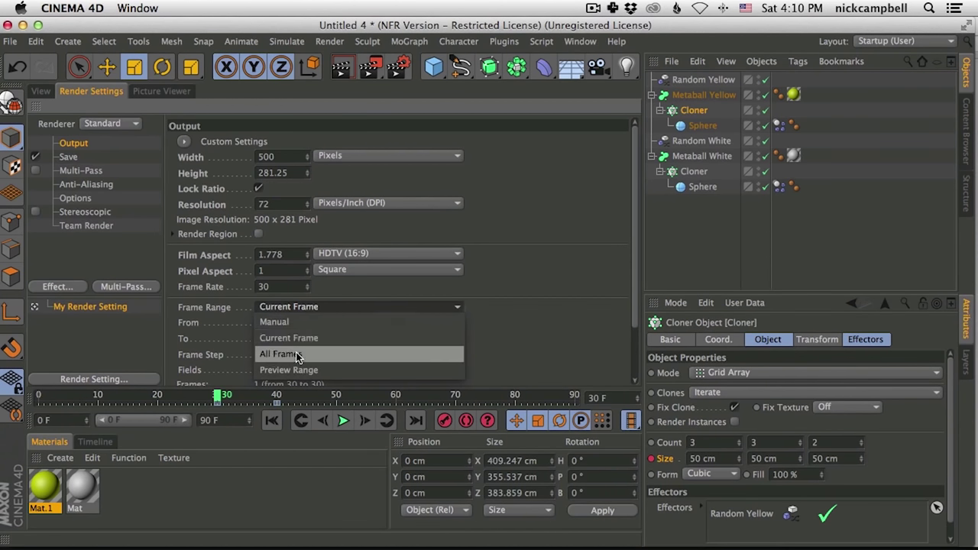
left_click(298, 347)
key("shift+r")
left_click(603, 216)
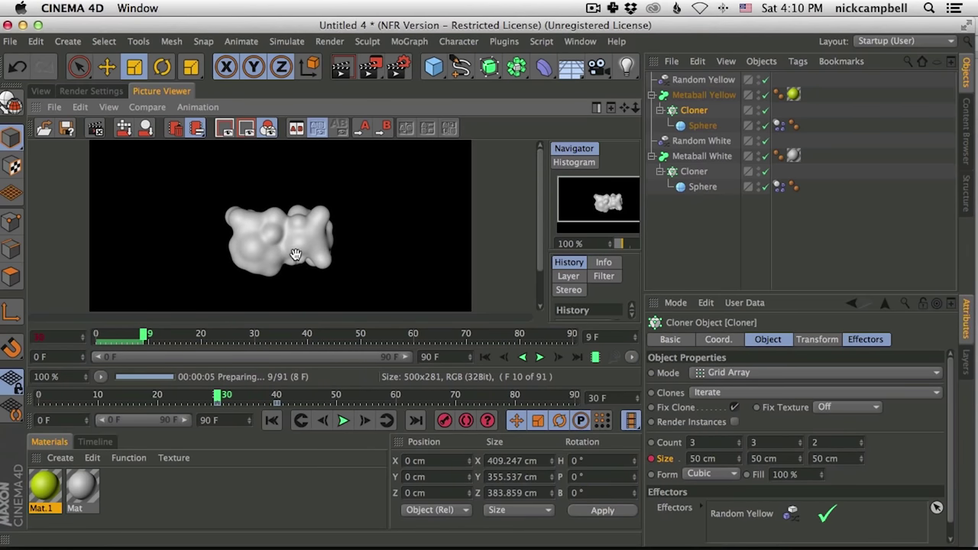
left_click(703, 157)
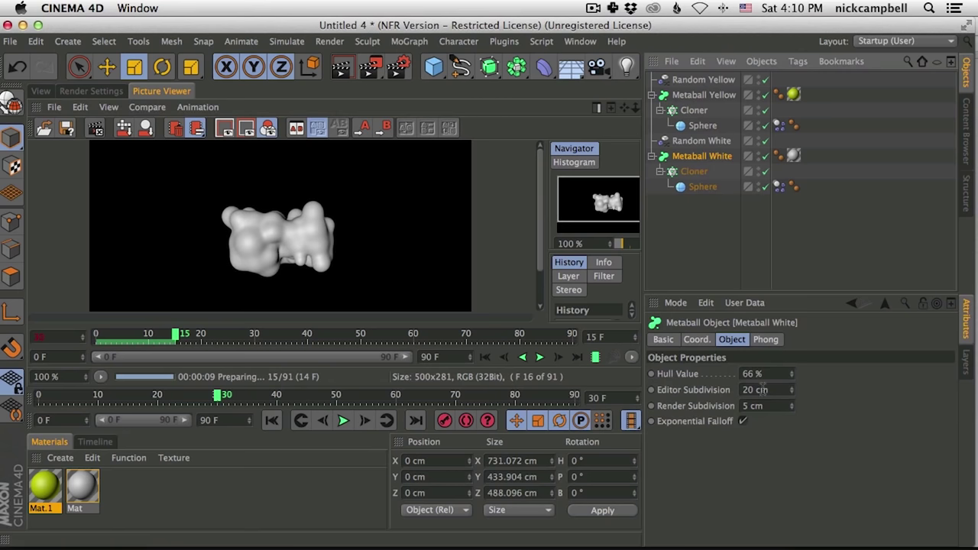
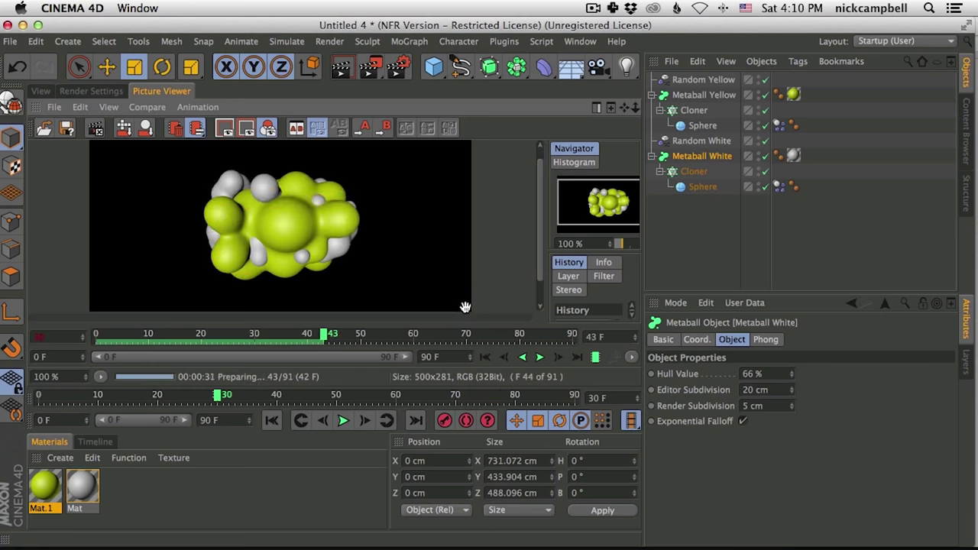
Play and stop the 91-frame metaball render in the Picture Viewer, then return to the perspective view
left_click(538, 357)
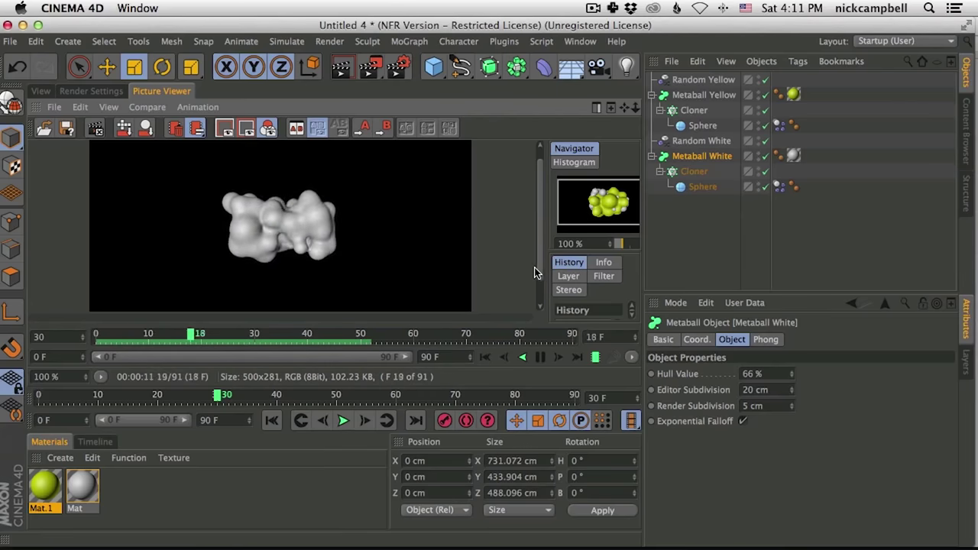
left_click(539, 357)
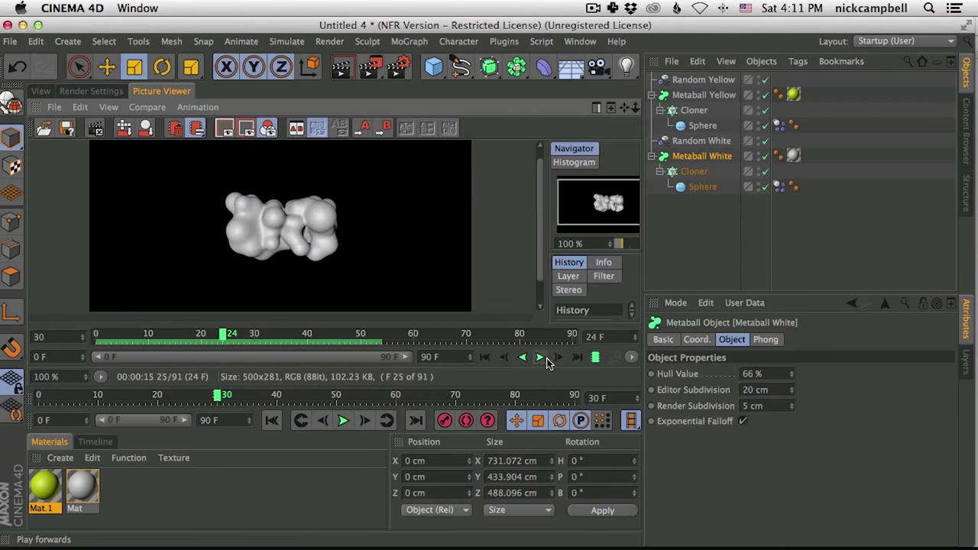
left_click(90, 90)
left_click(41, 91)
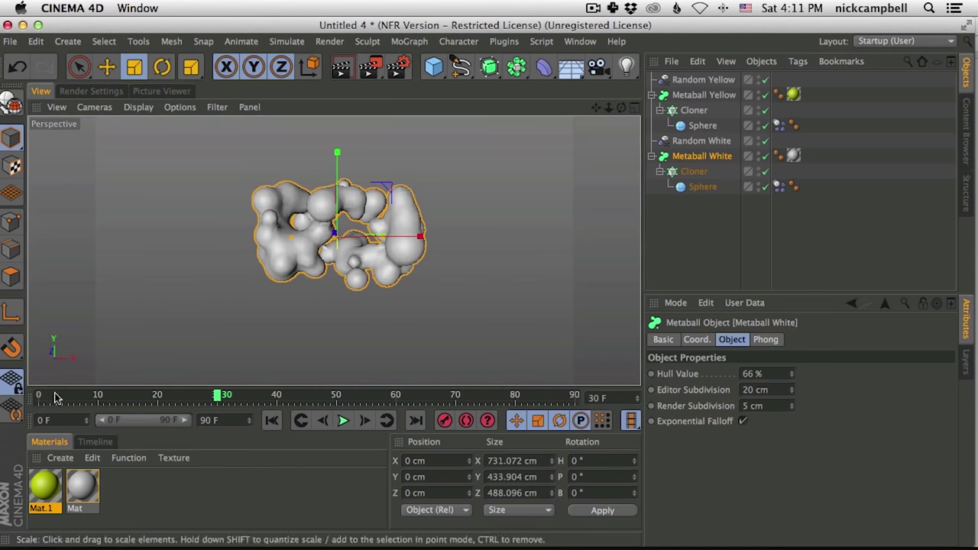
Enlarge the timeline, expand the Cloner, and move its frame-40 keys to frame 50
left_click(95, 441)
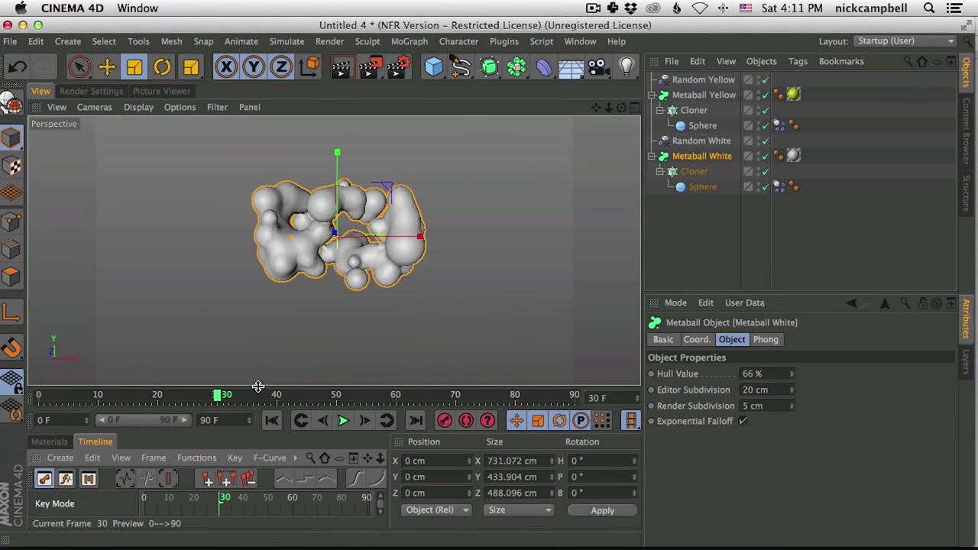
left_click_drag(258, 386, 255, 283)
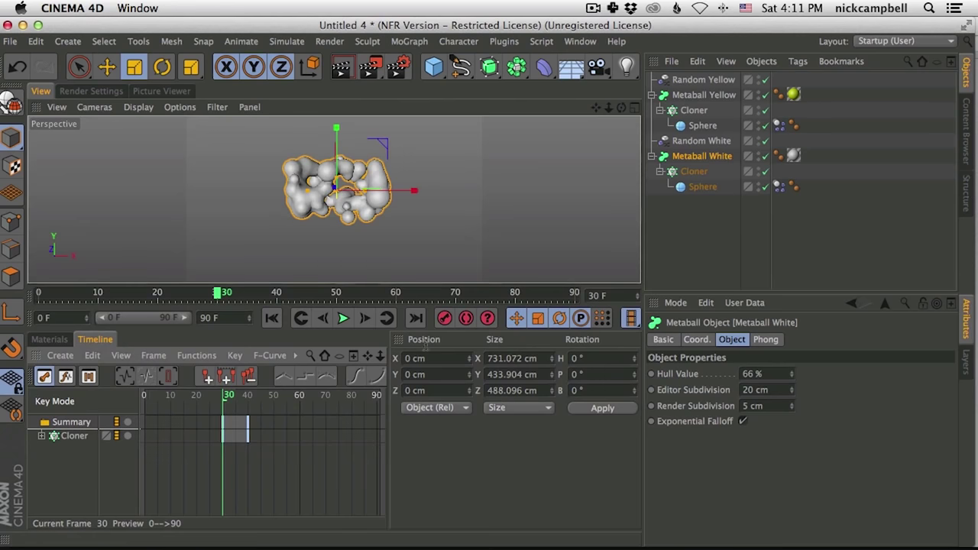
left_click(580, 41)
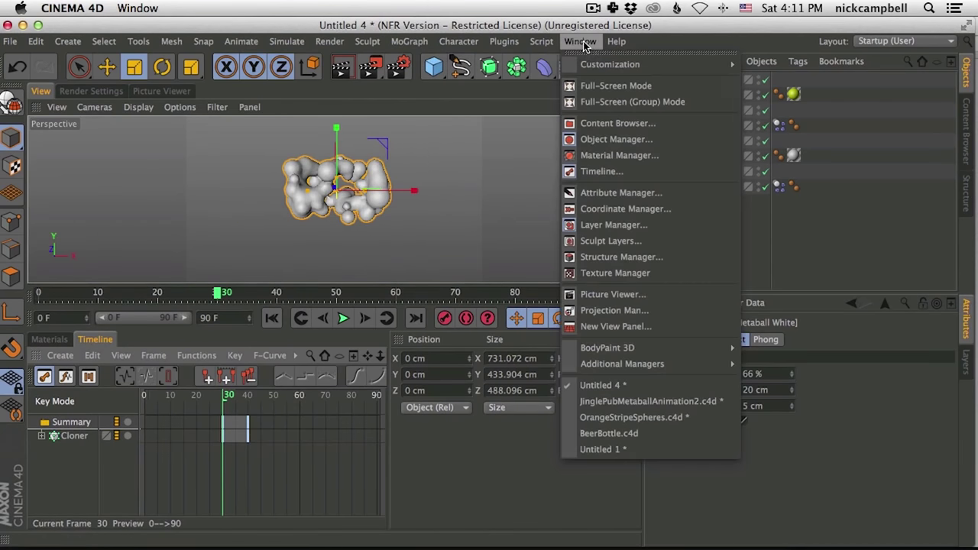
left_click(460, 498)
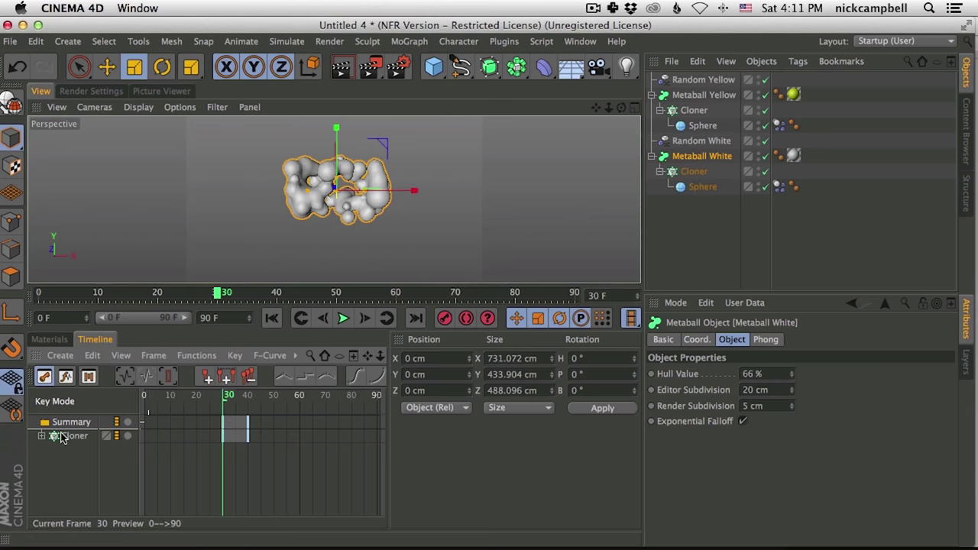
left_click(42, 436)
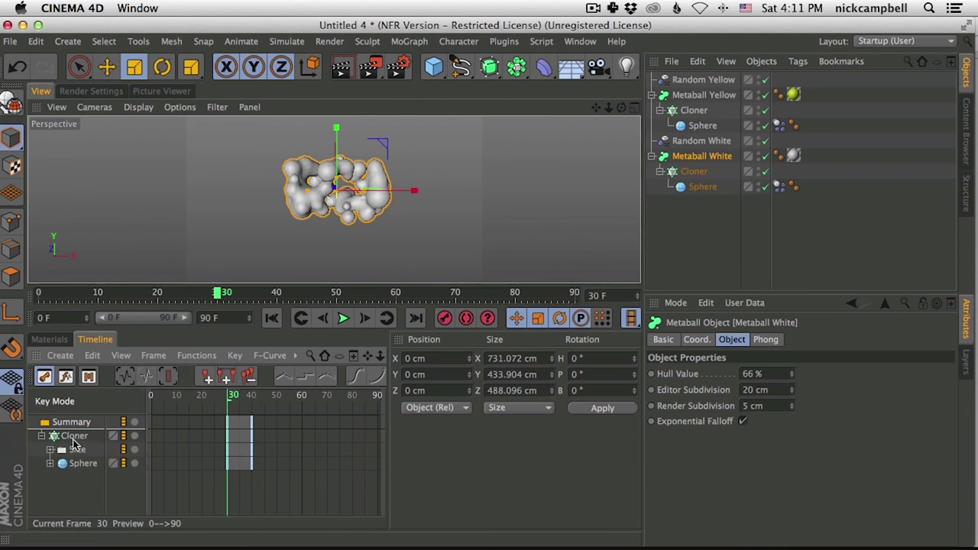
left_click_drag(246, 418, 354, 456)
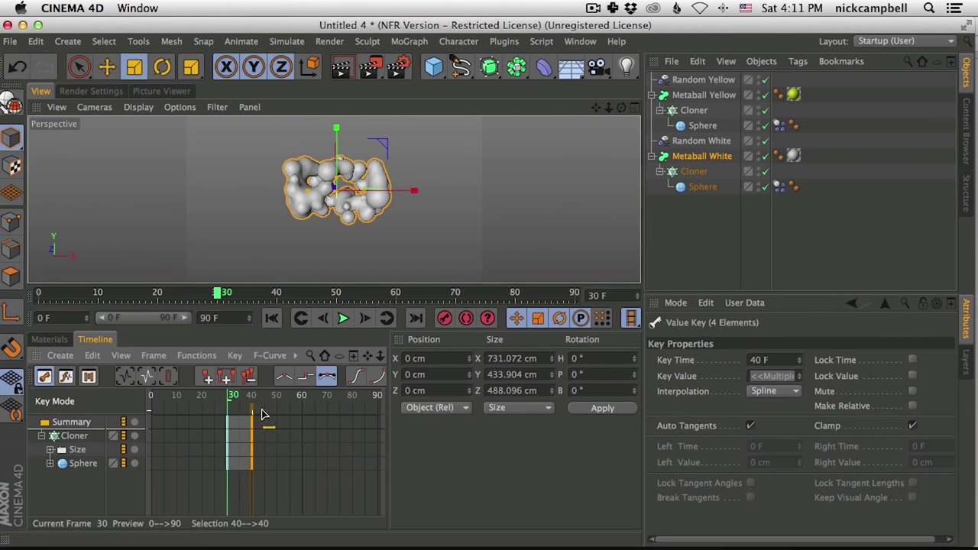
left_click_drag(253, 410, 278, 413)
Play back the retimed animation, then return to the perspective view and bring up Safari
left_click_drag(220, 294, 195, 293)
left_click(343, 319)
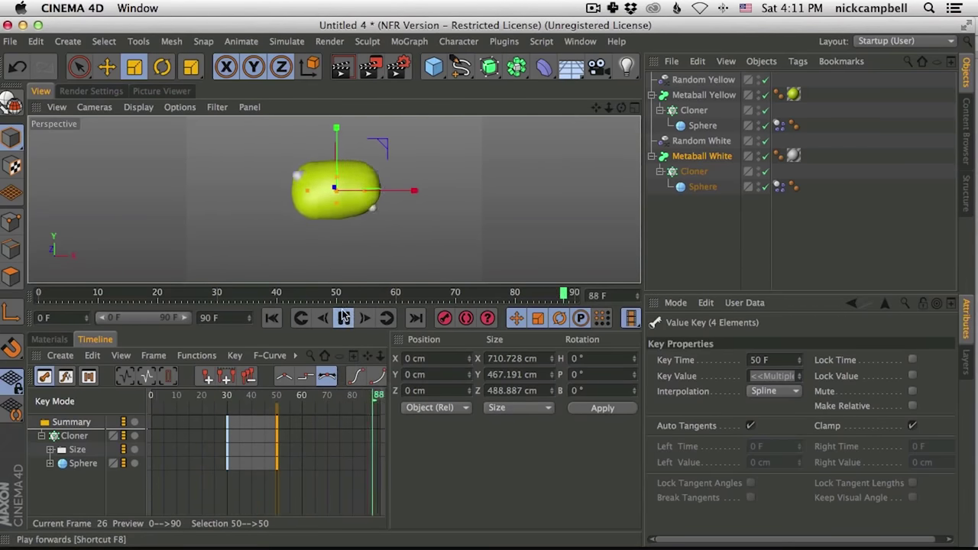
left_click(343, 319)
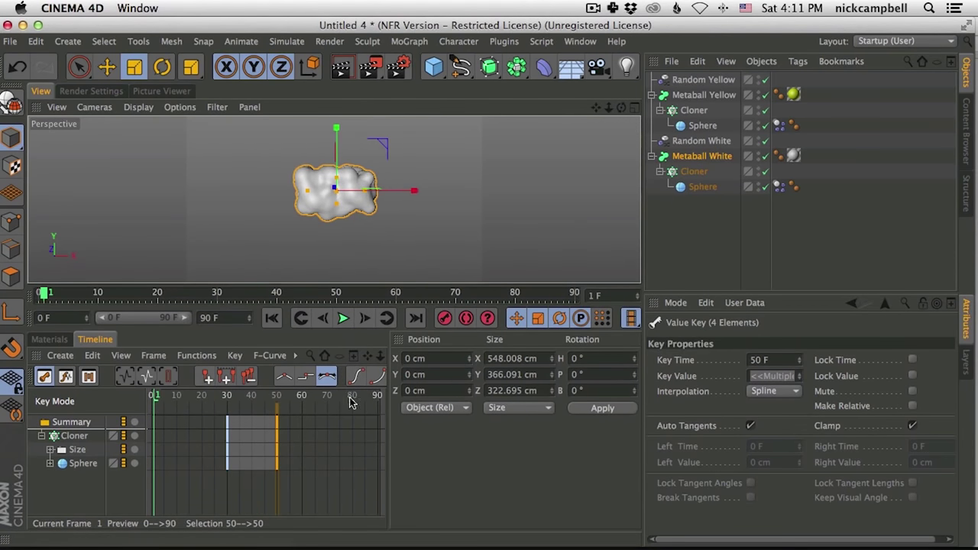
left_click(85, 92)
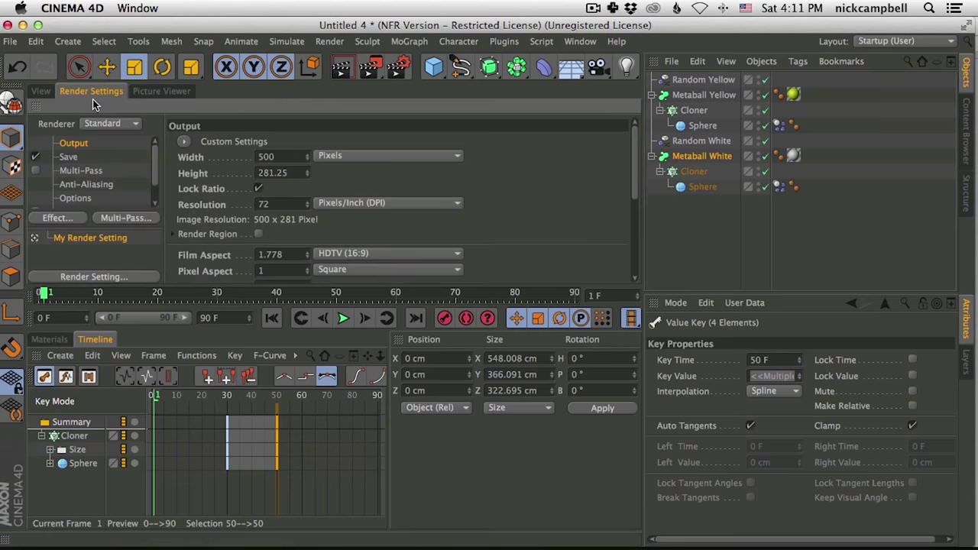
left_click(46, 90)
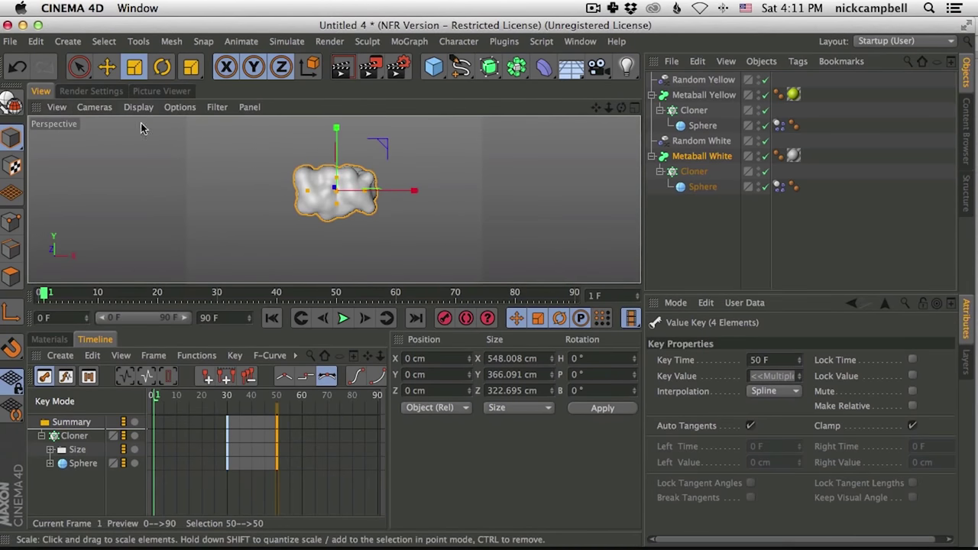
key("super+Tab")
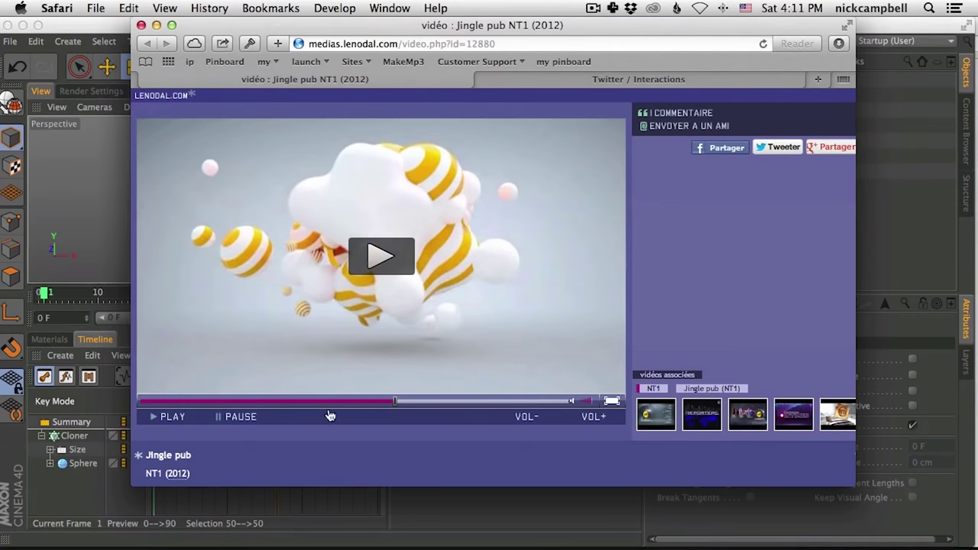
Play and pause the Jingle pub NT1 reference clip to study the striped blob
left_click(150, 403)
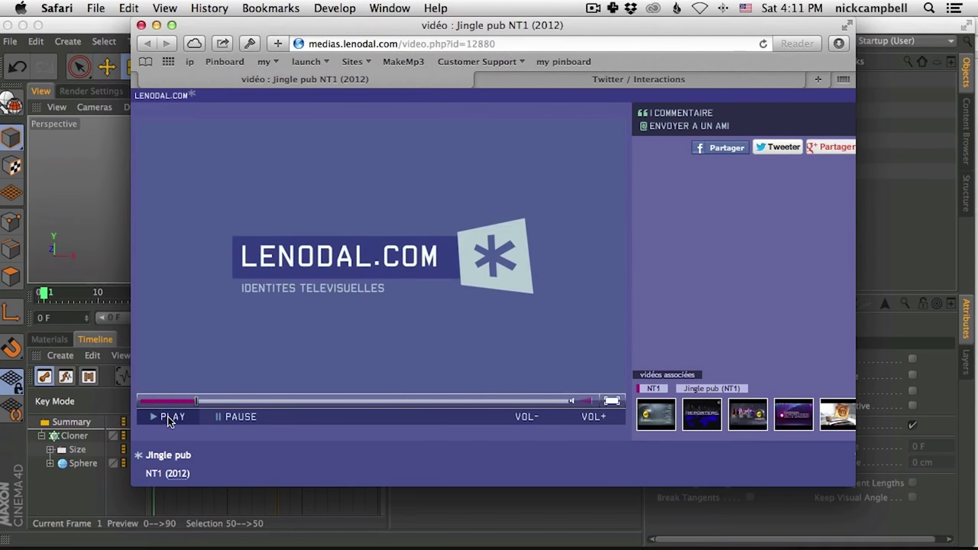
left_click(318, 357)
left_click(310, 352)
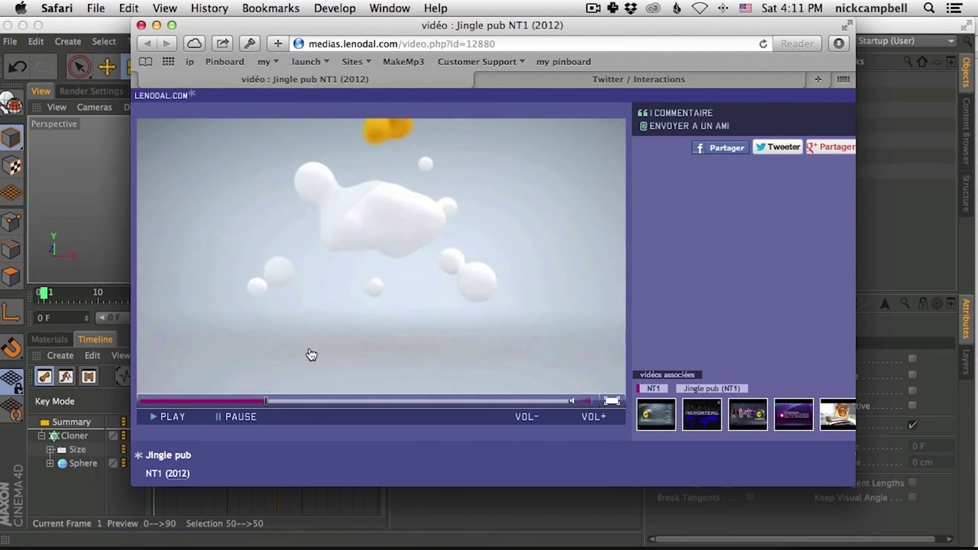
left_click(310, 353)
left_click(371, 374)
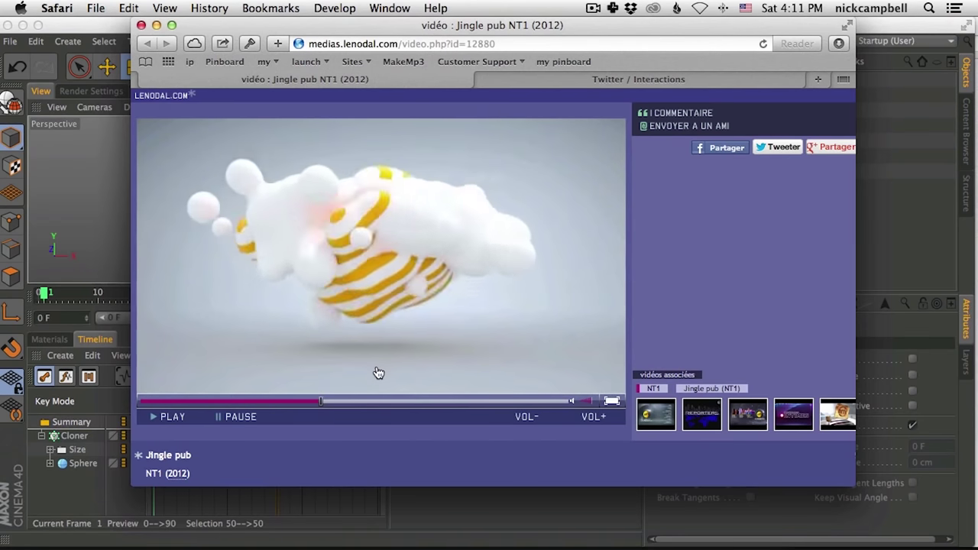
left_click(412, 346)
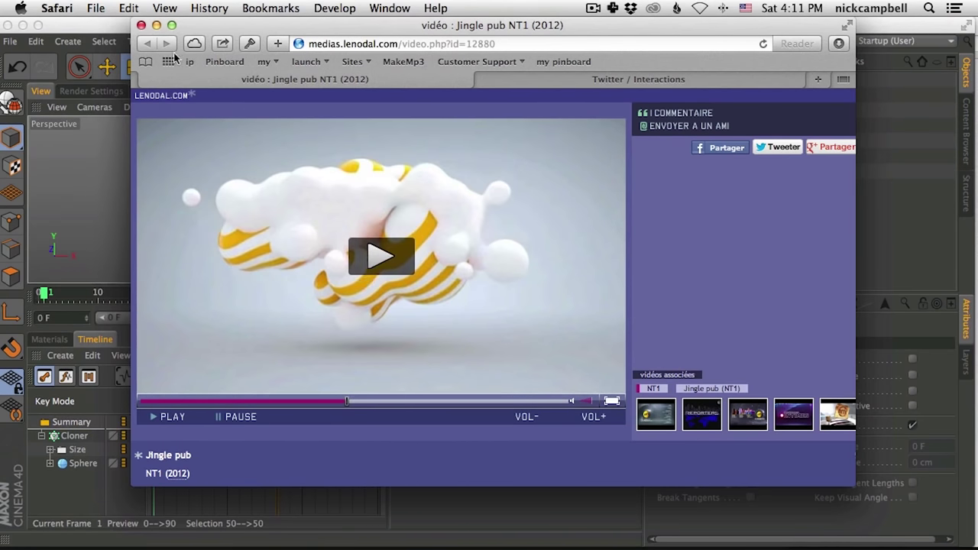
Restart the reference clip from the beginning, then return to Cinema 4D
left_click(82, 28)
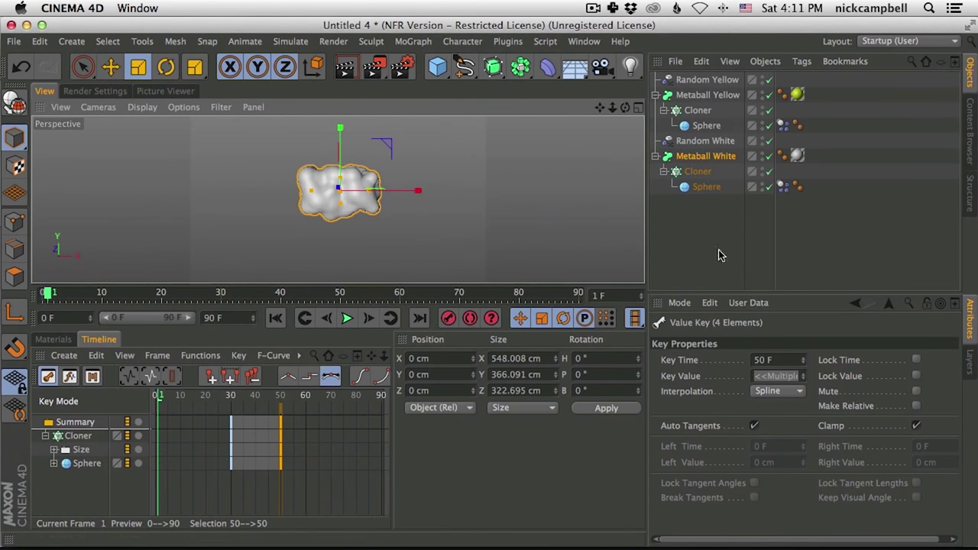
key("super+Tab")
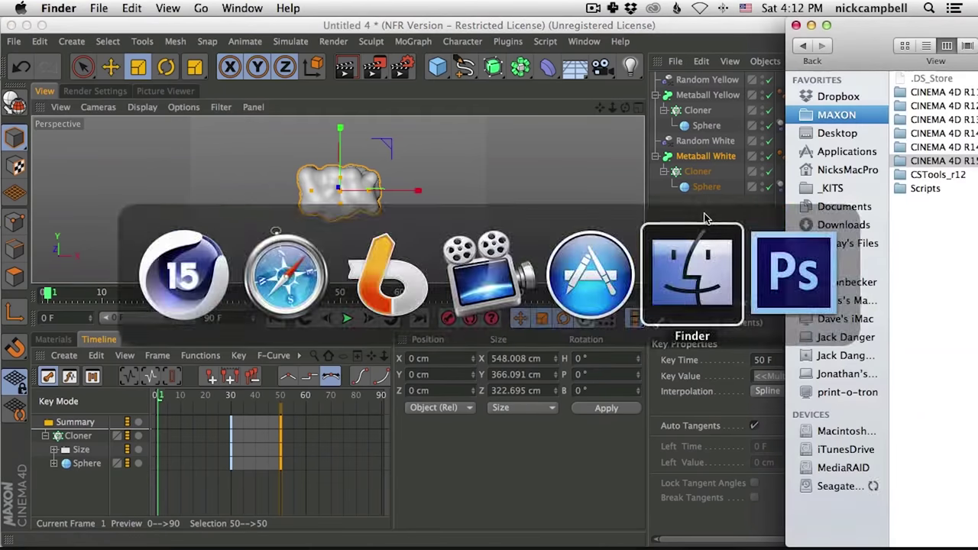
key("super+Tab")
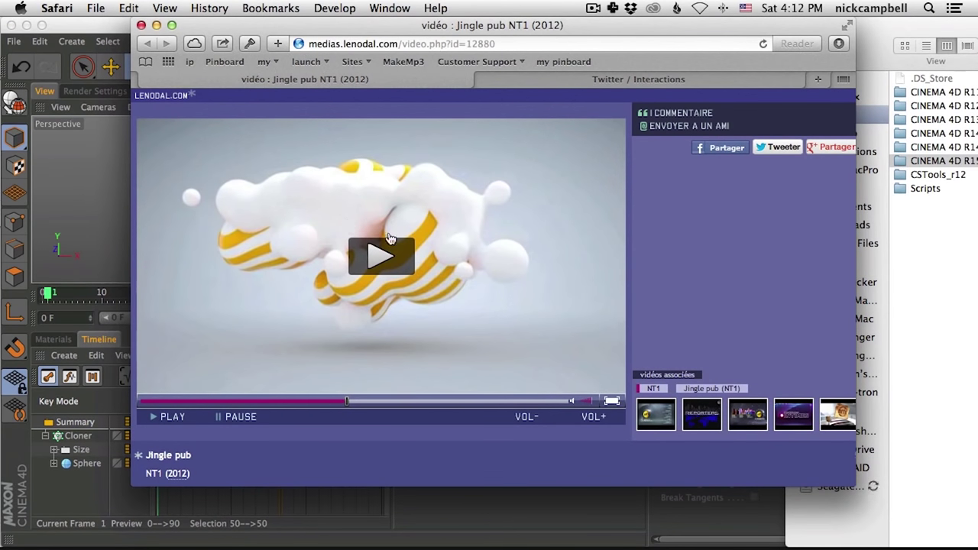
left_click(152, 403)
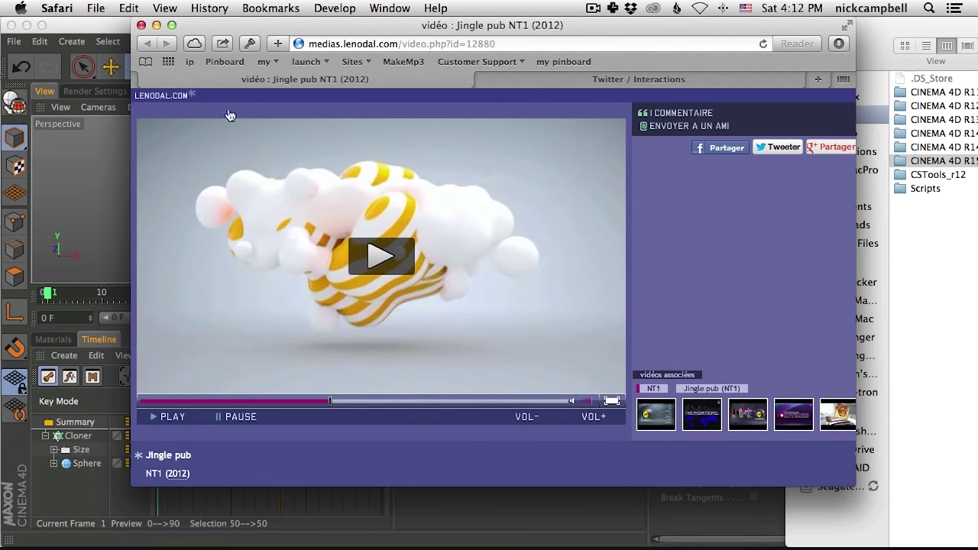
left_click(92, 30)
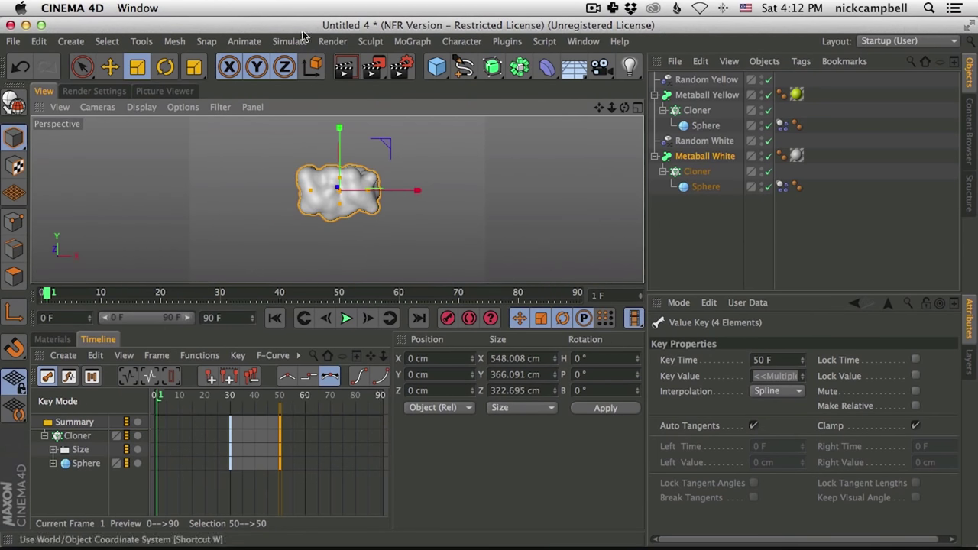
left_click(439, 69)
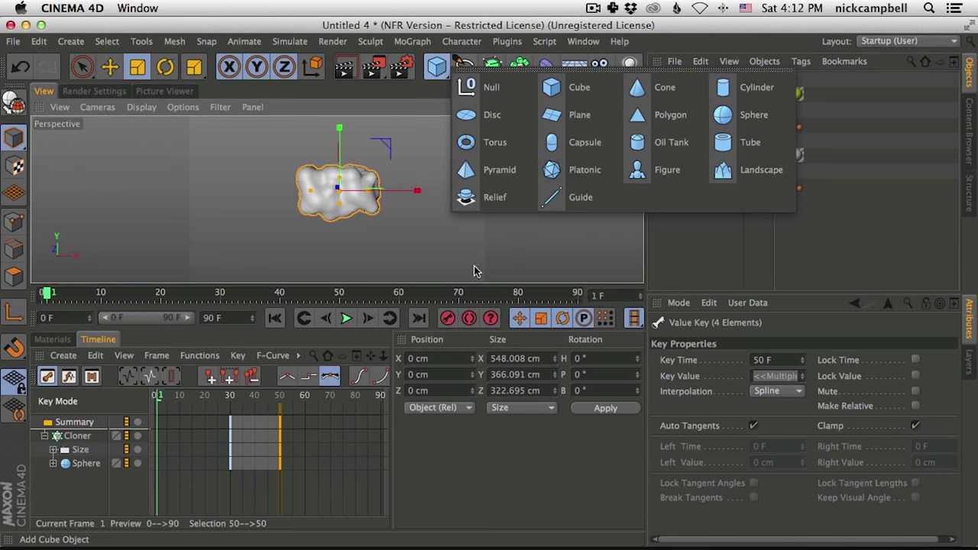
Add a Sphere and raise it about 300 cm along Y above the white metaball cloud
left_click(747, 119)
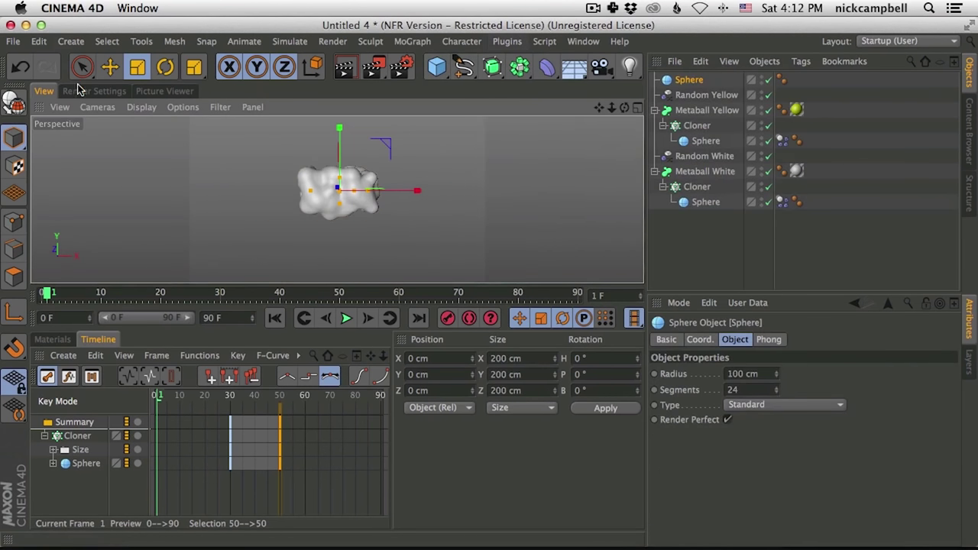
left_click_drag(399, 284, 399, 386)
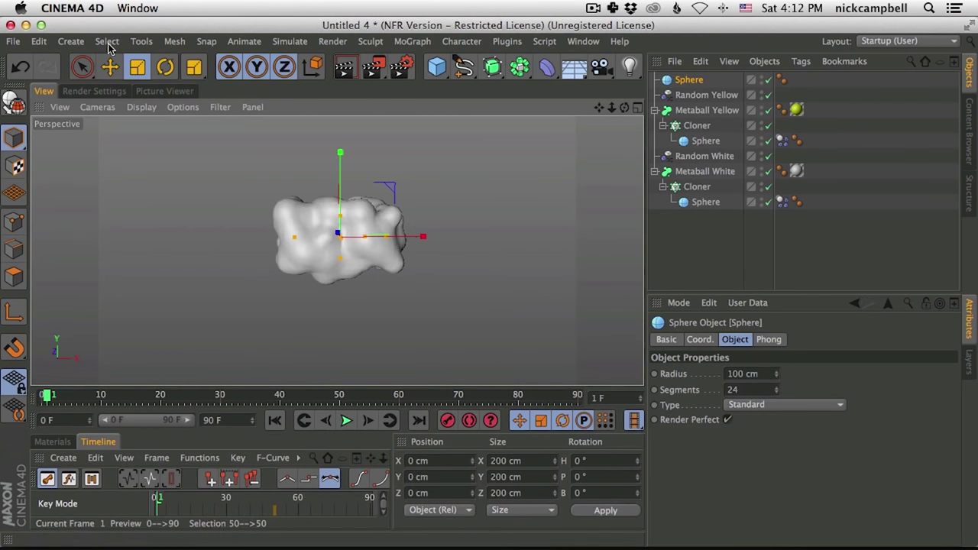
left_click(110, 67)
left_click_drag(340, 162, 341, 114)
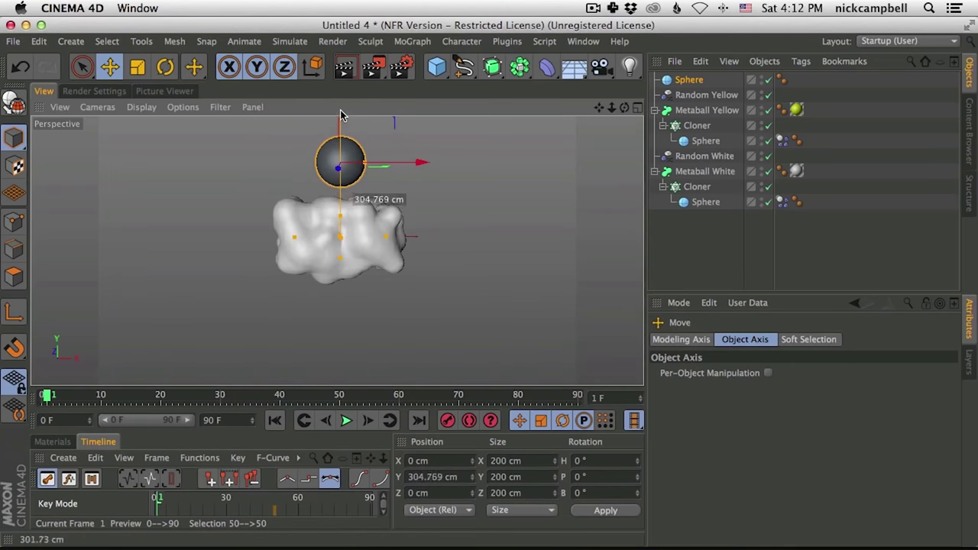
key("super+Tab")
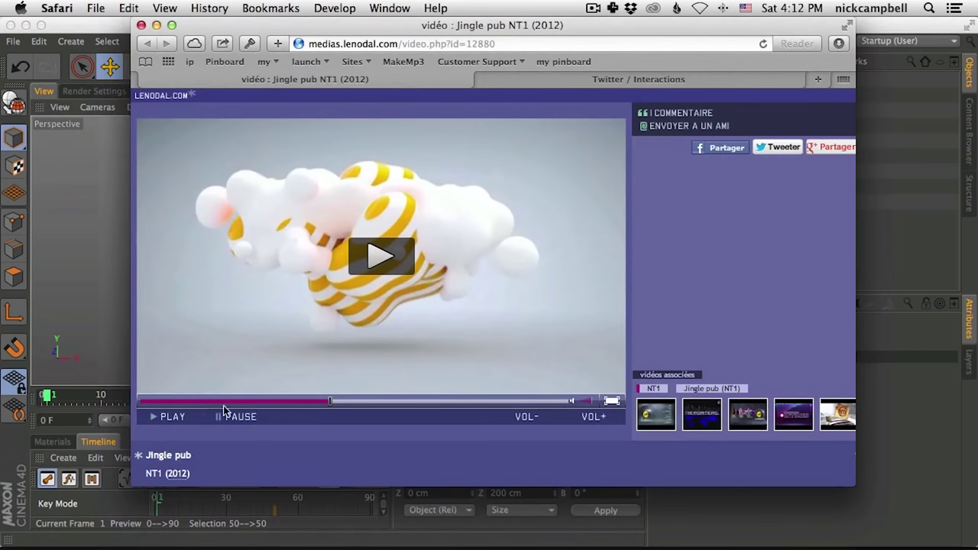
Rewind the reference clip to where the yellow blob lands on the cloud, then return to Cinema 4D
left_click(200, 403)
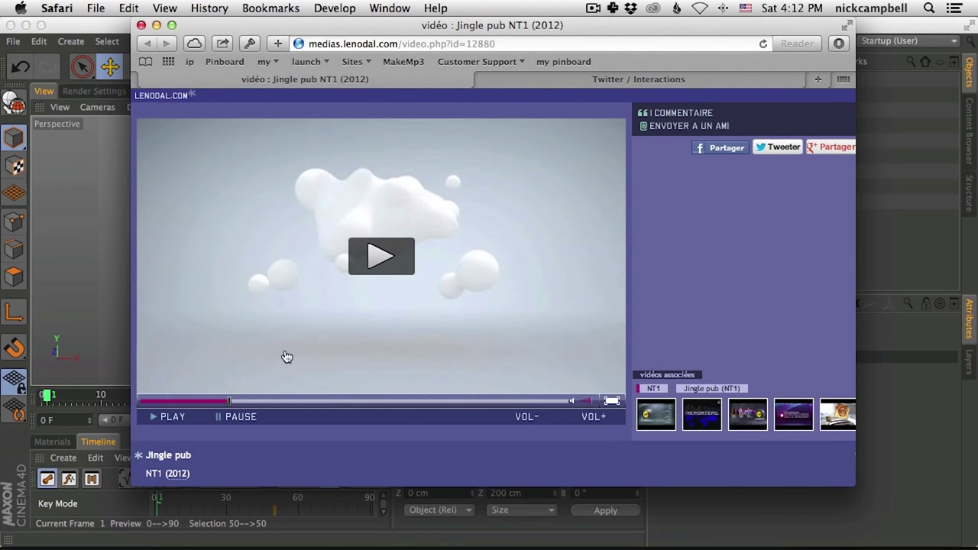
left_click(243, 401)
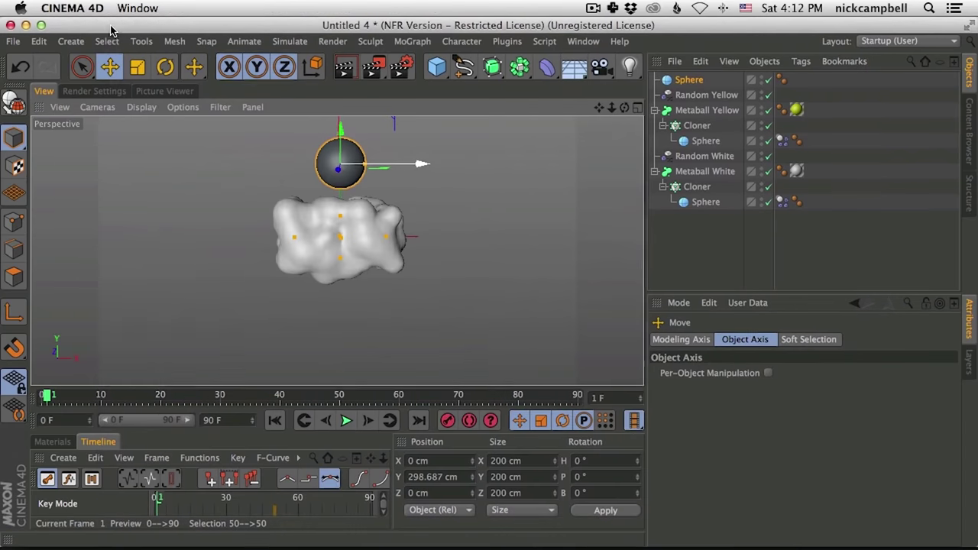
left_click(115, 30)
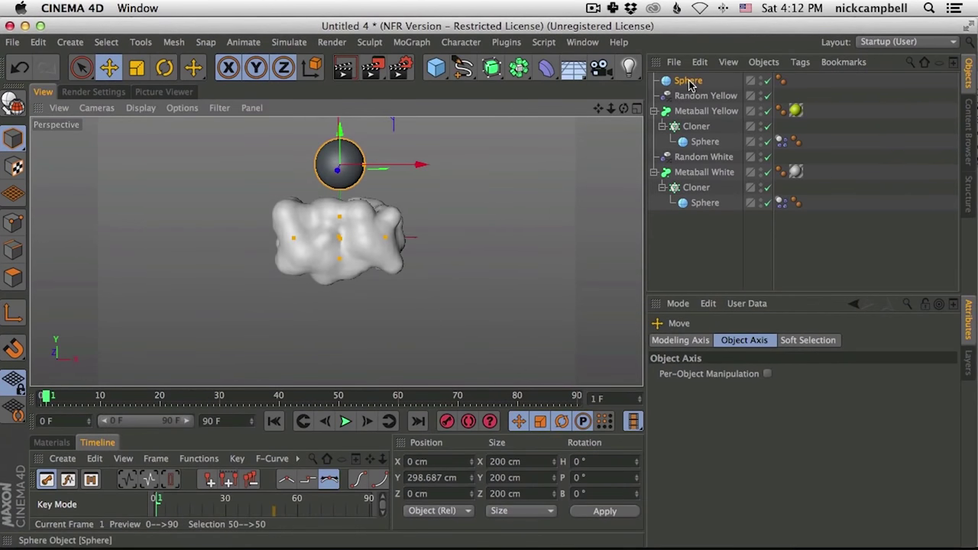
Add a Displacer deformer under the new sphere
left_click(689, 82)
left_click(545, 67)
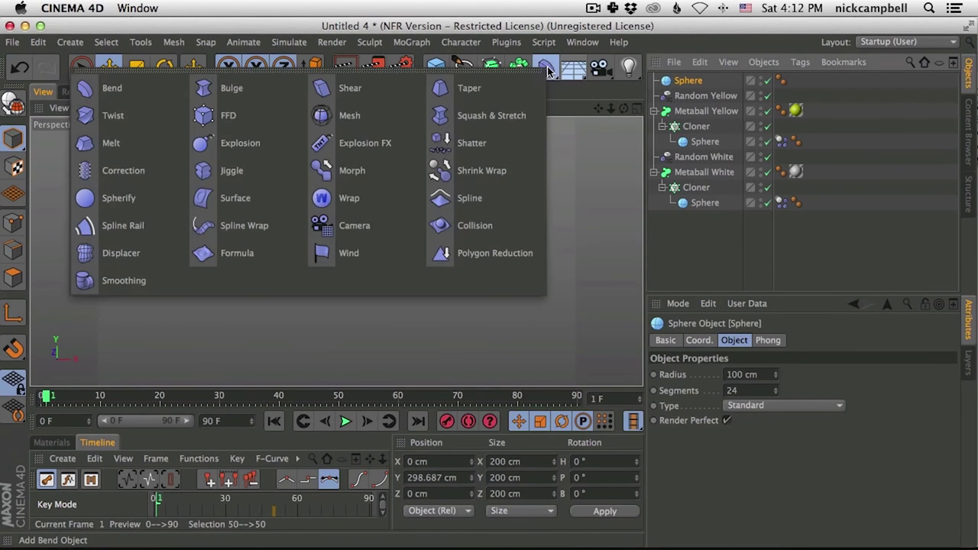
left_click(122, 253, "shift")
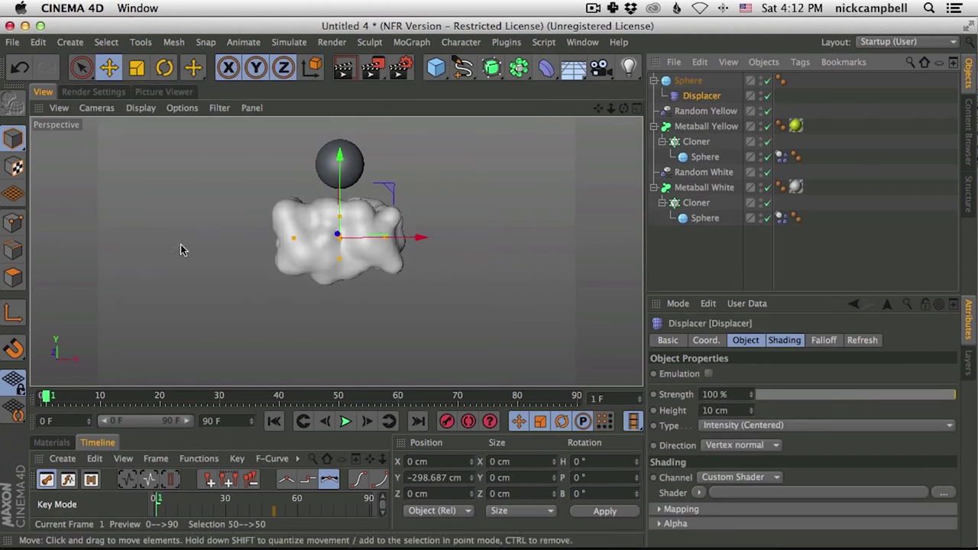
Set the Displacer's shading shader to Noise and add a Camera to the scene
left_click(689, 81)
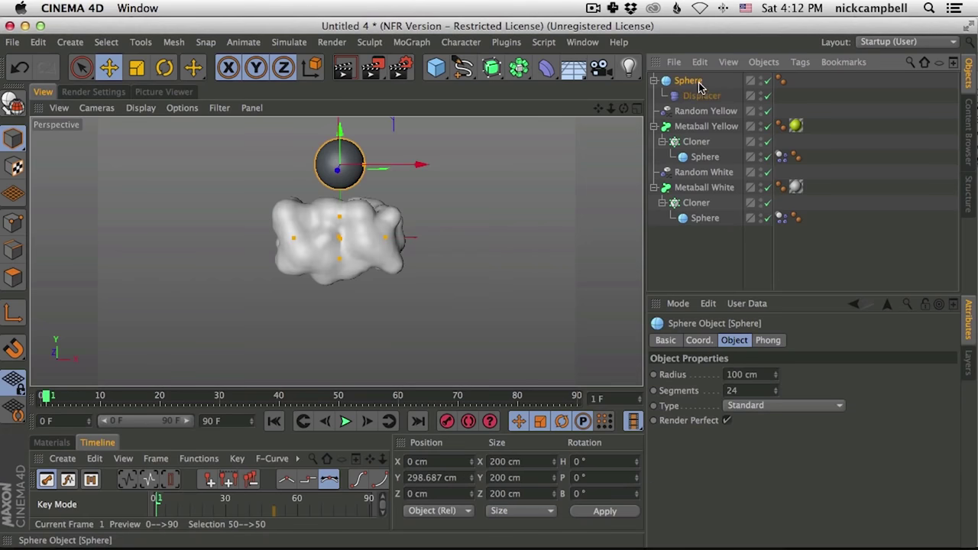
left_click(701, 96)
left_click(785, 341)
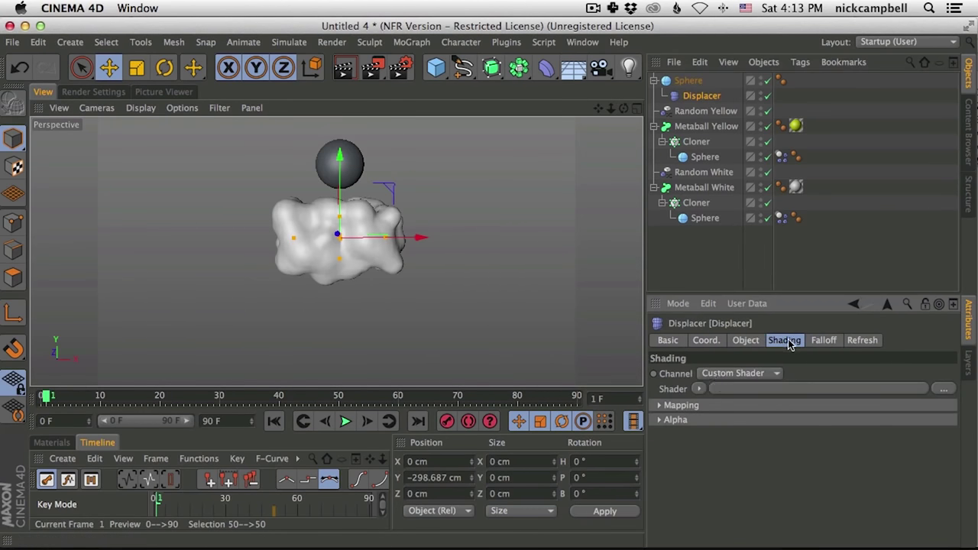
left_click(698, 389)
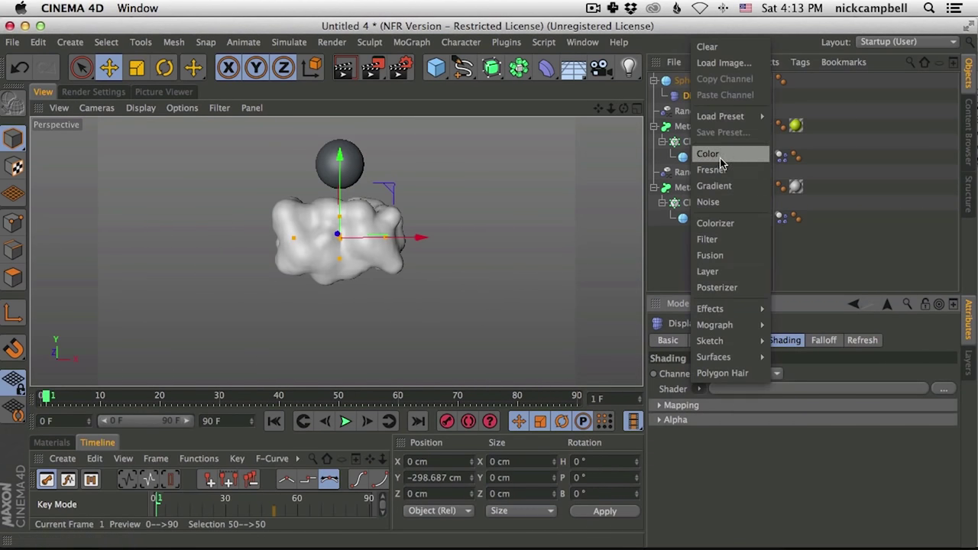
left_click(717, 203)
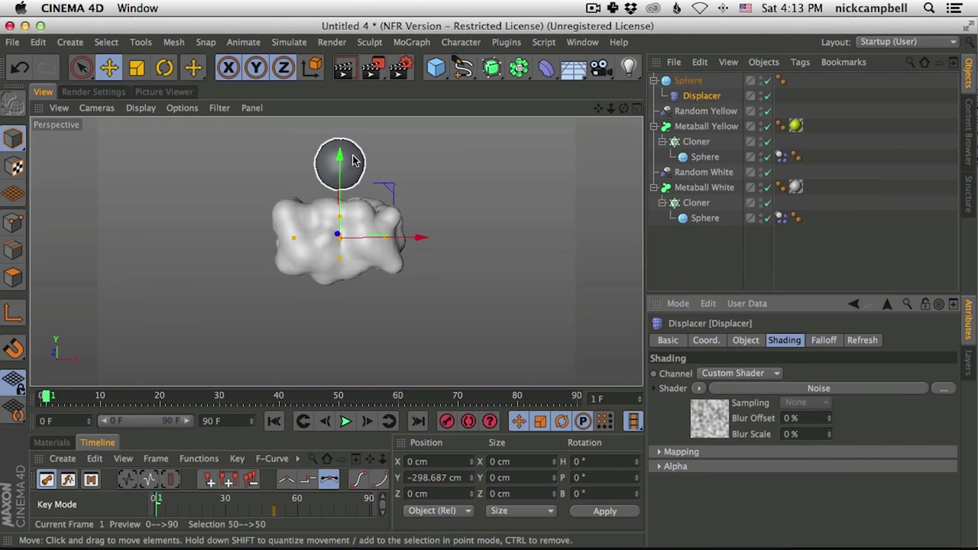
left_click(600, 68)
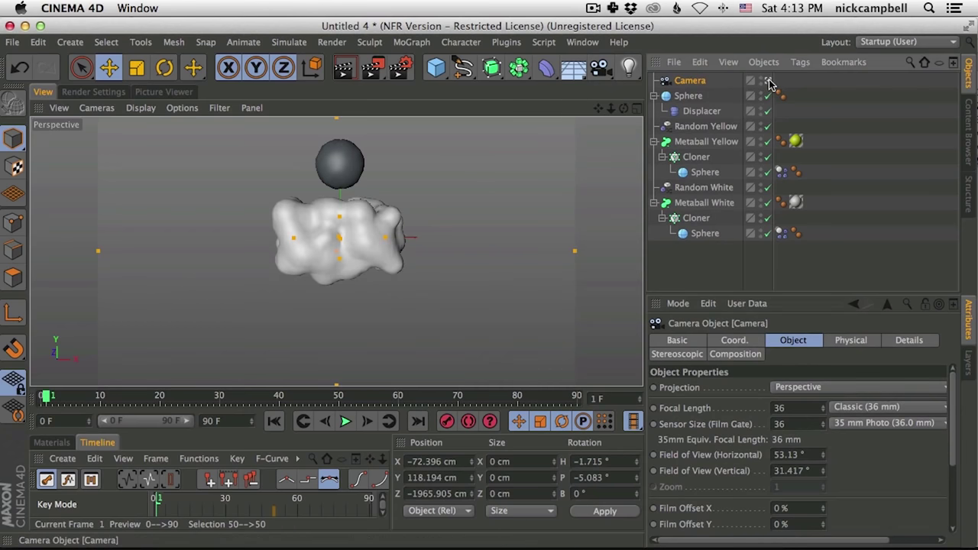
Raise the Displacer height to 129 cm to make the sphere spiky
scroll(339, 191, "up", 10)
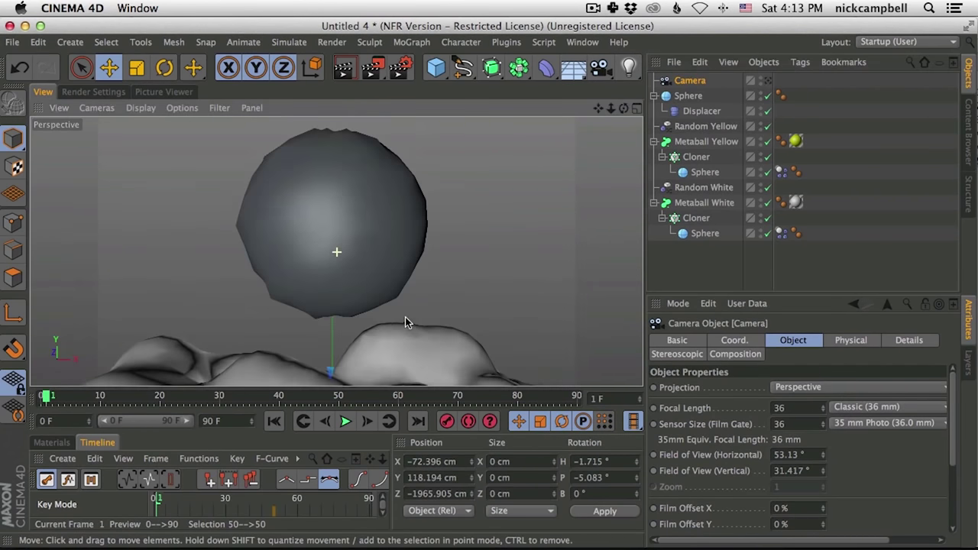
left_click(688, 95)
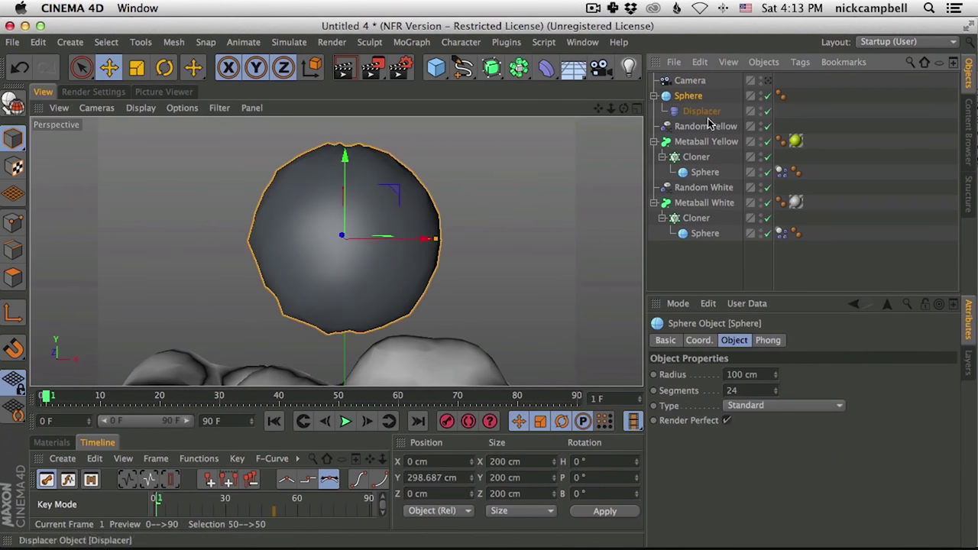
left_click(702, 111)
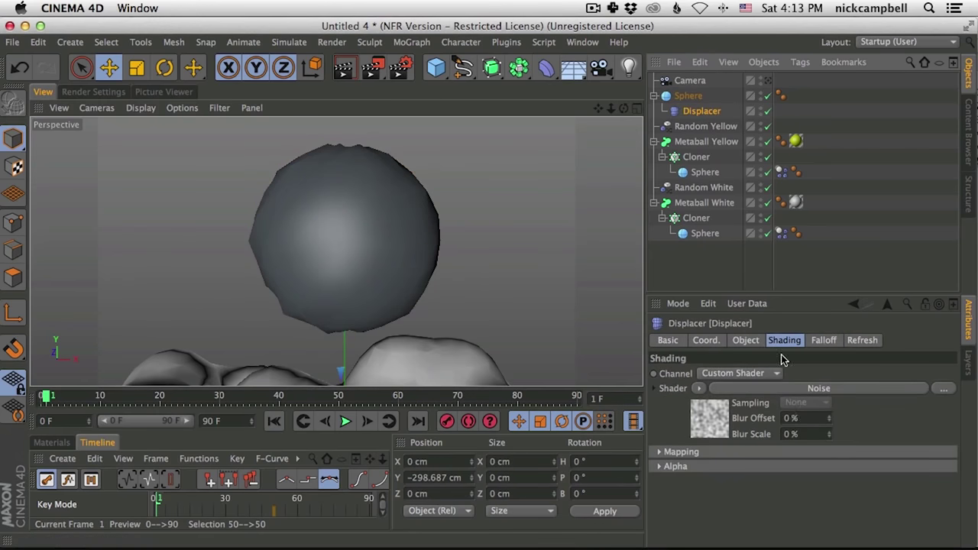
left_click(746, 339)
left_click_drag(751, 410, 743, 347)
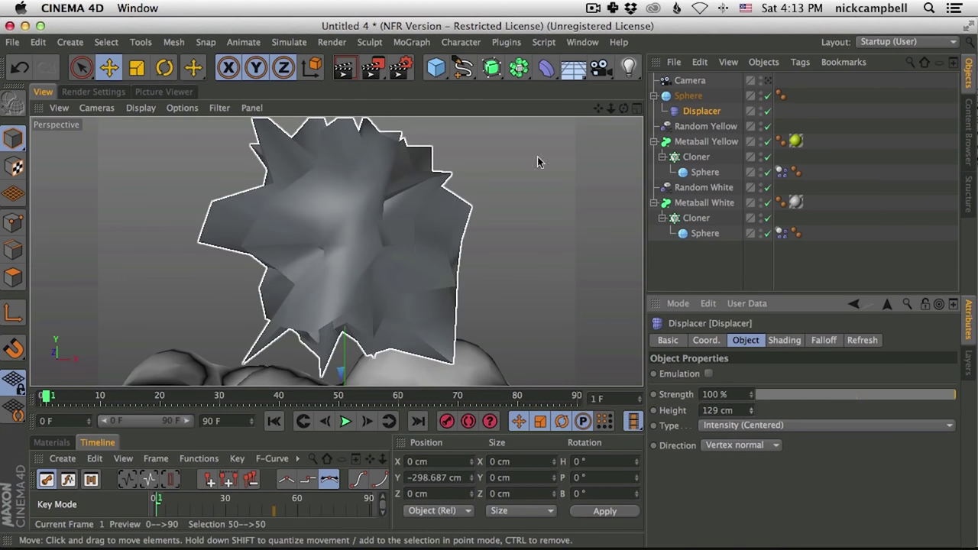
Change the sphere type to Icosahedron and increase its segments to 68
left_click(690, 97)
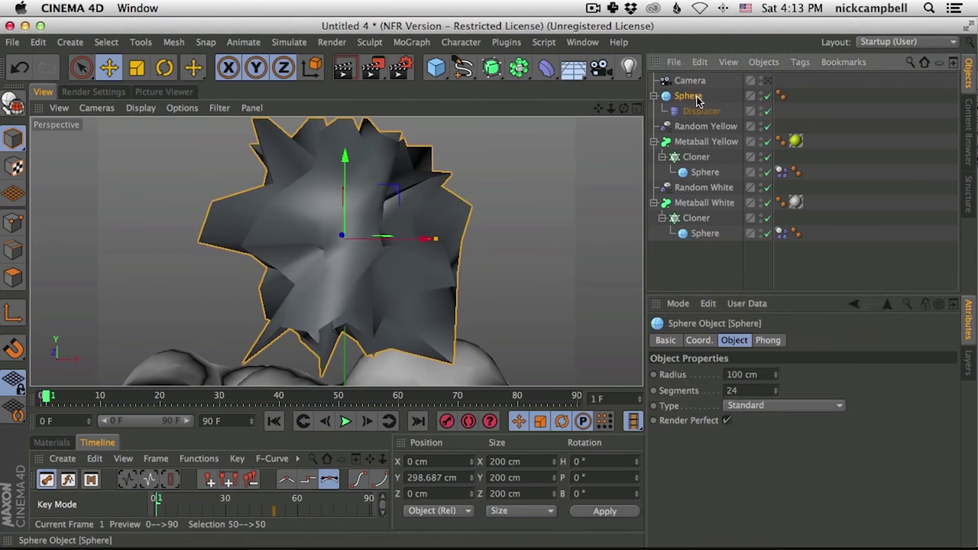
left_click(776, 406)
left_click(775, 466)
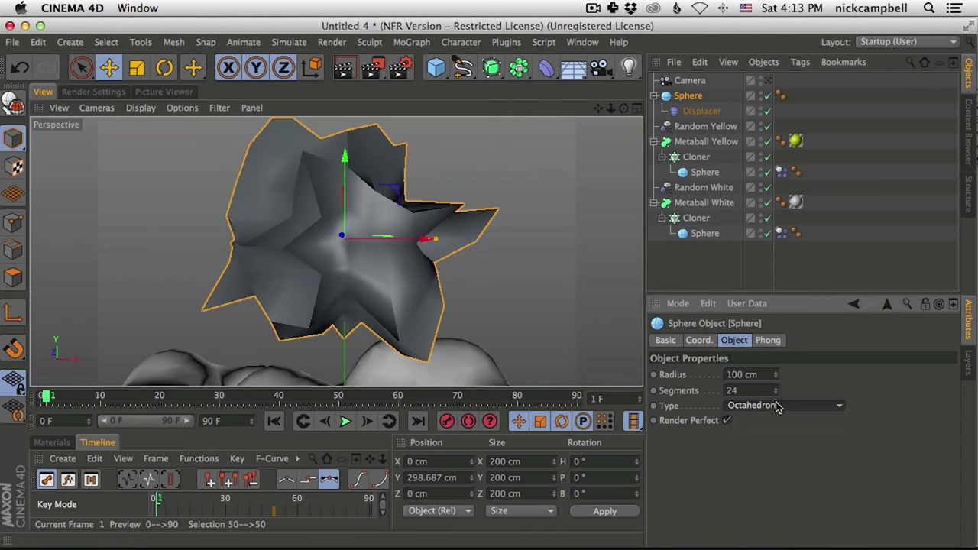
left_click(776, 405)
left_click(776, 483)
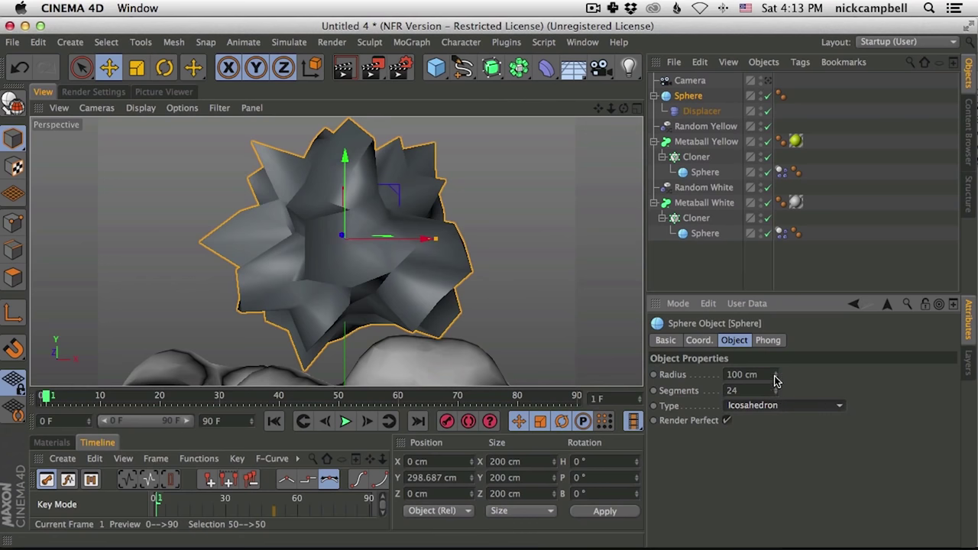
left_click_drag(774, 392, 786, 356)
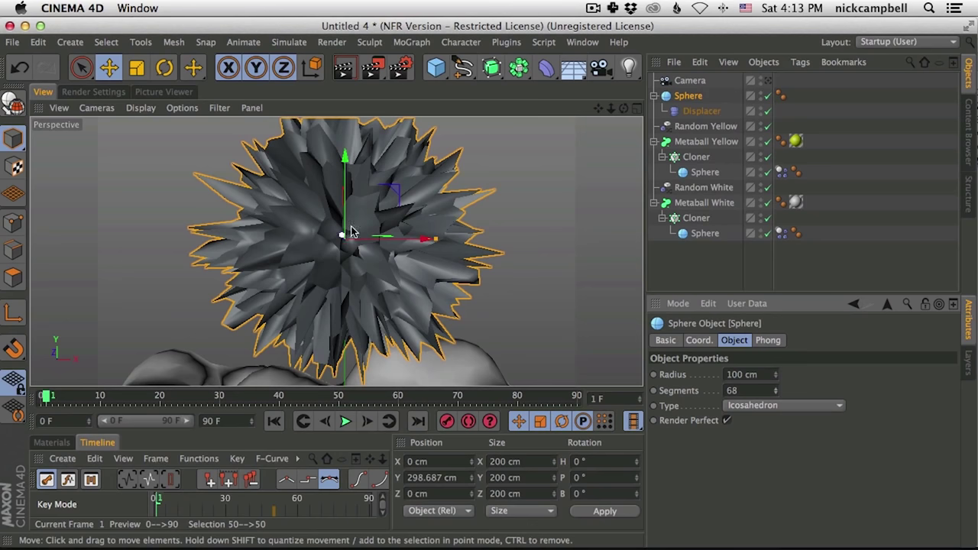
Open the Displacer's Noise shader settings
left_click(697, 112)
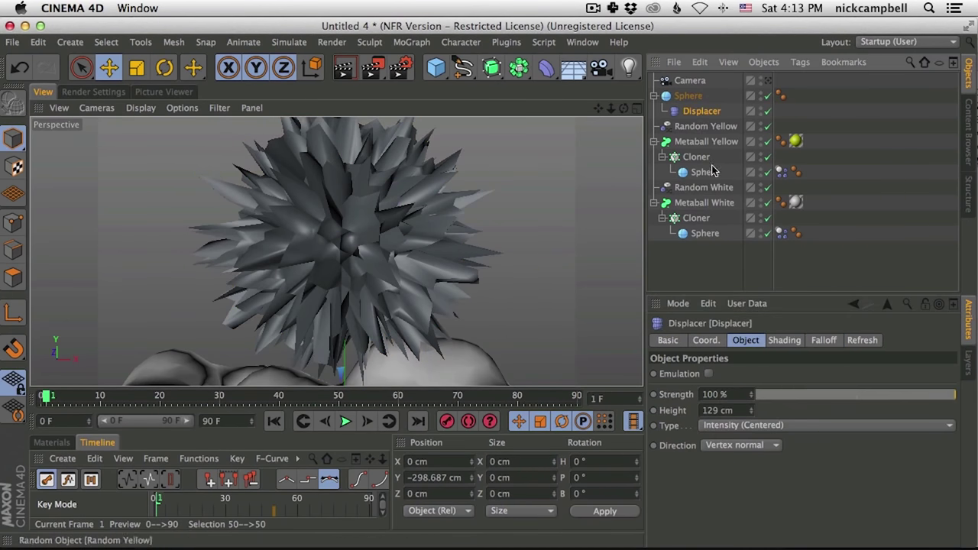
left_click(785, 341)
left_click(754, 397)
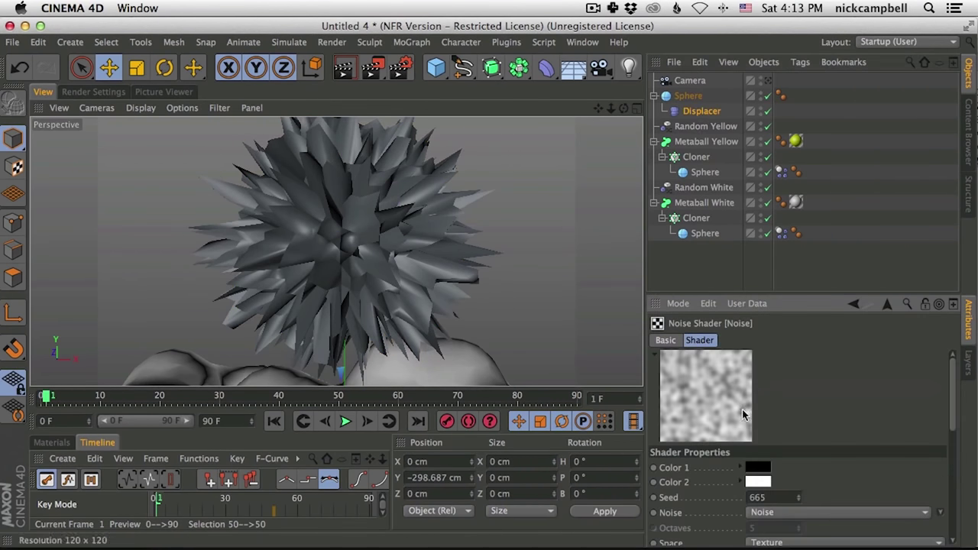
Set the Noise Global Scale to 1000 % and orbit to centre the lumpy blob
scroll(953, 396, "down", 4)
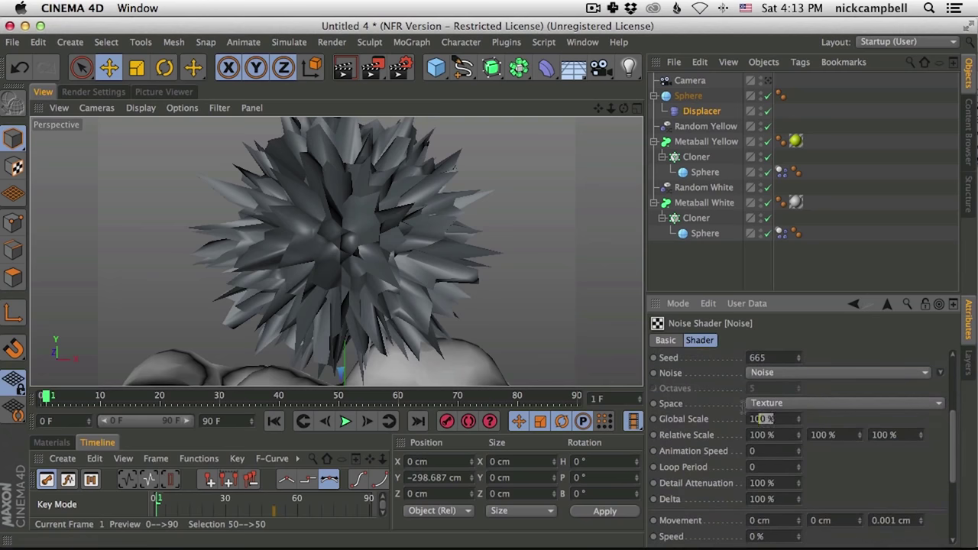
key("Return")
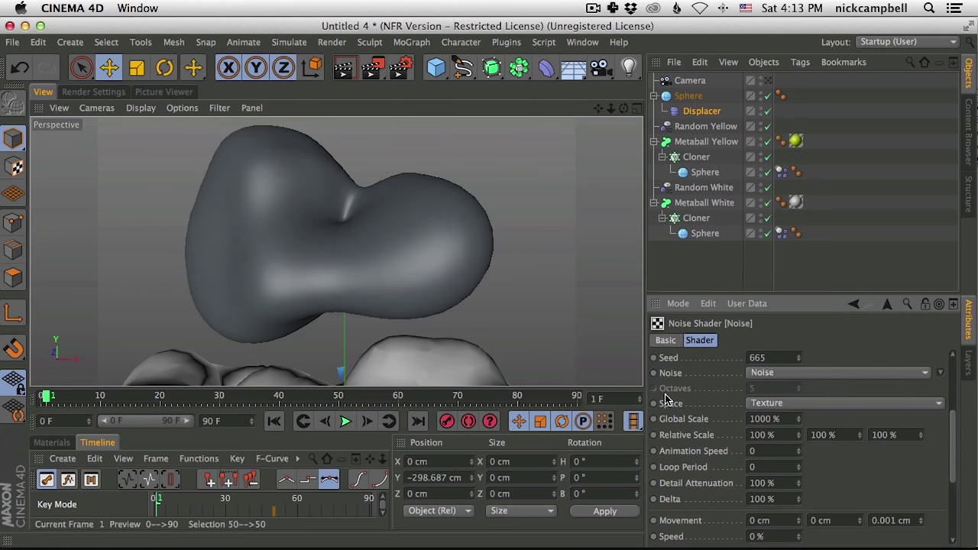
left_click(356, 254)
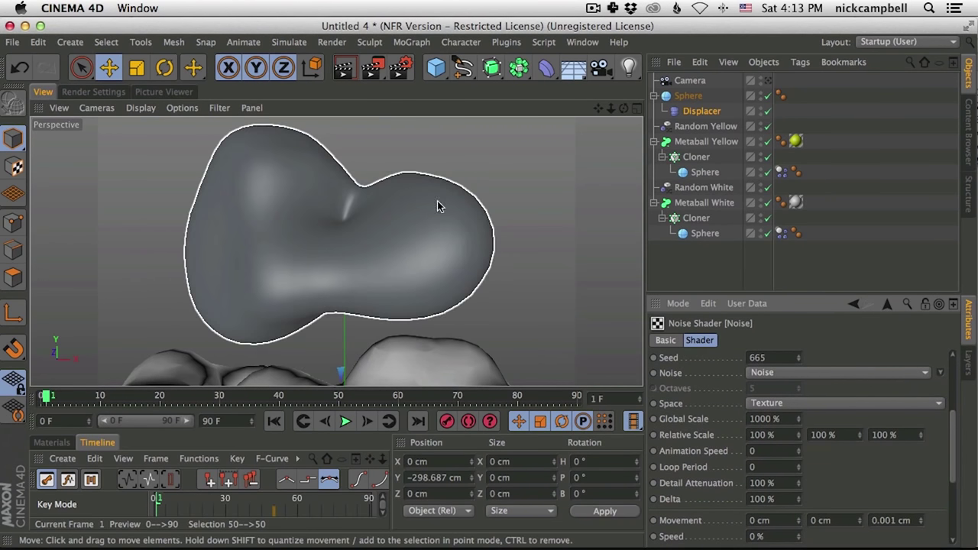
scroll(296, 339, "up", 5)
left_click_drag(295, 339, 401, 236, "alt")
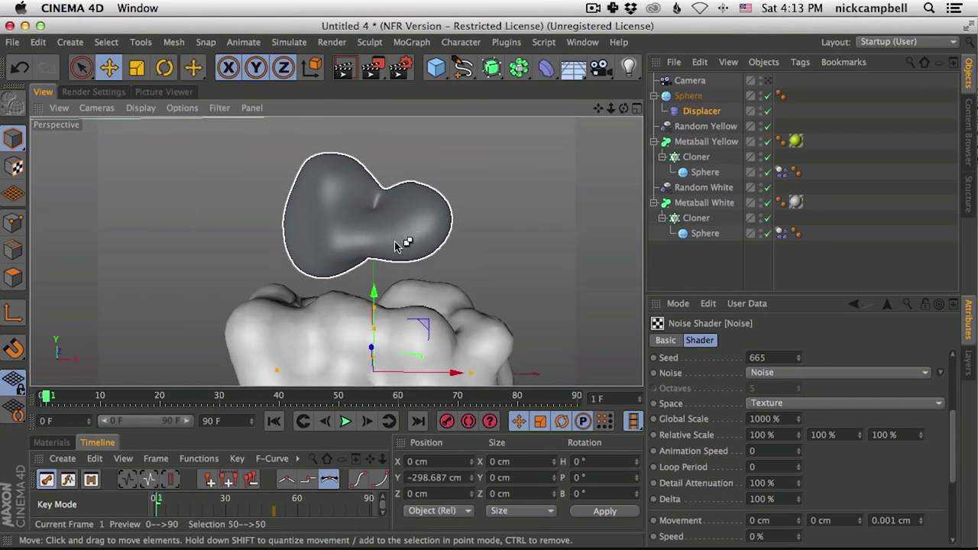
key("super+Tab")
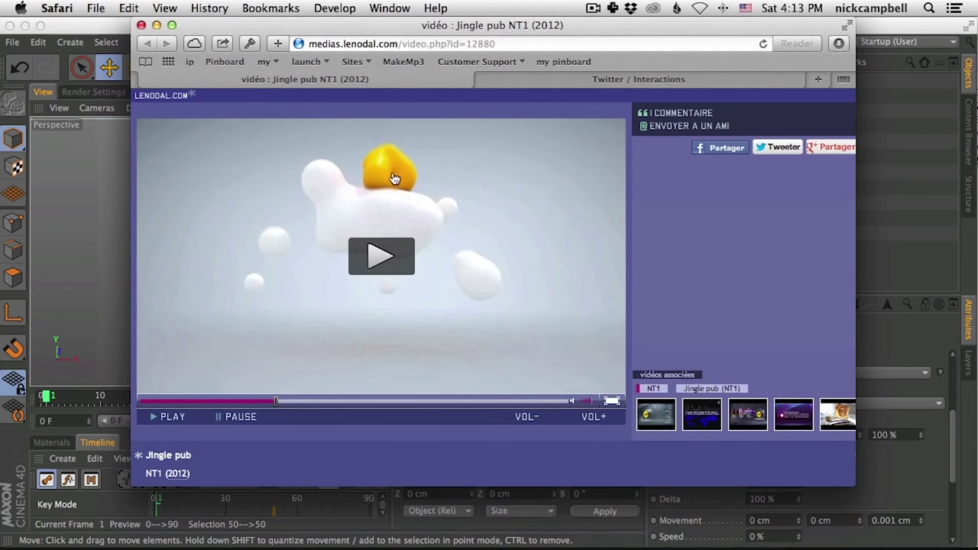
key("super+Tab")
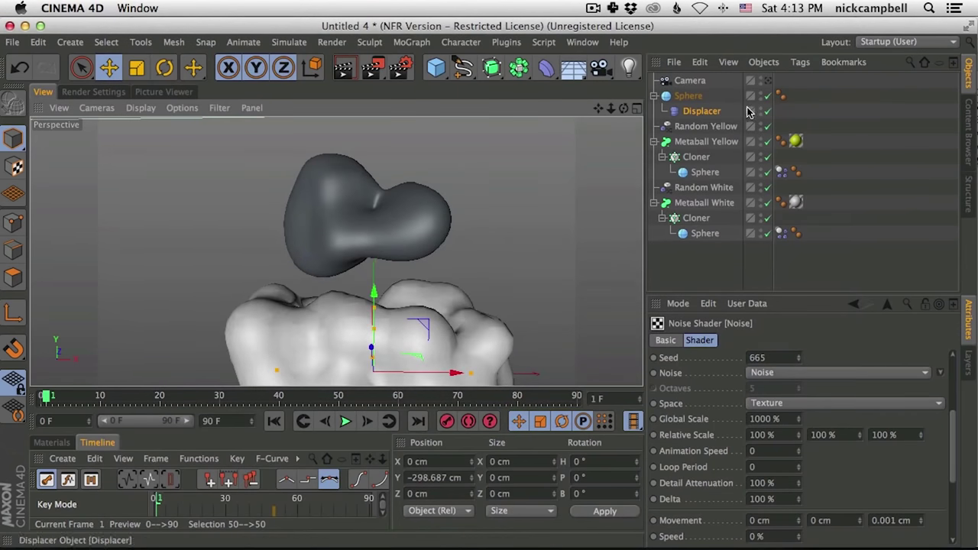
Lower the noise global scale slightly and shrink the sphere to about 86 % (69.4 cm radius)
left_click_drag(800, 425, 789, 461)
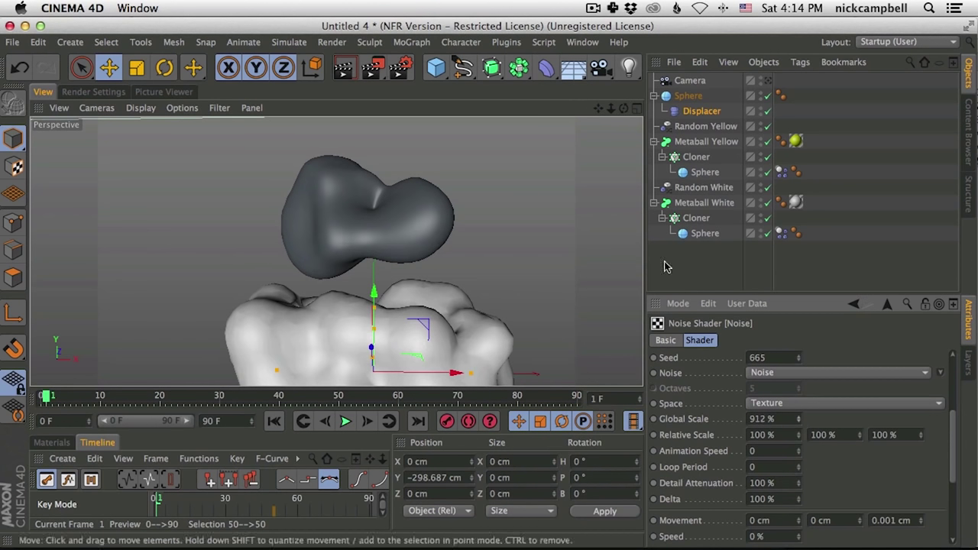
left_click_drag(795, 468, 801, 457)
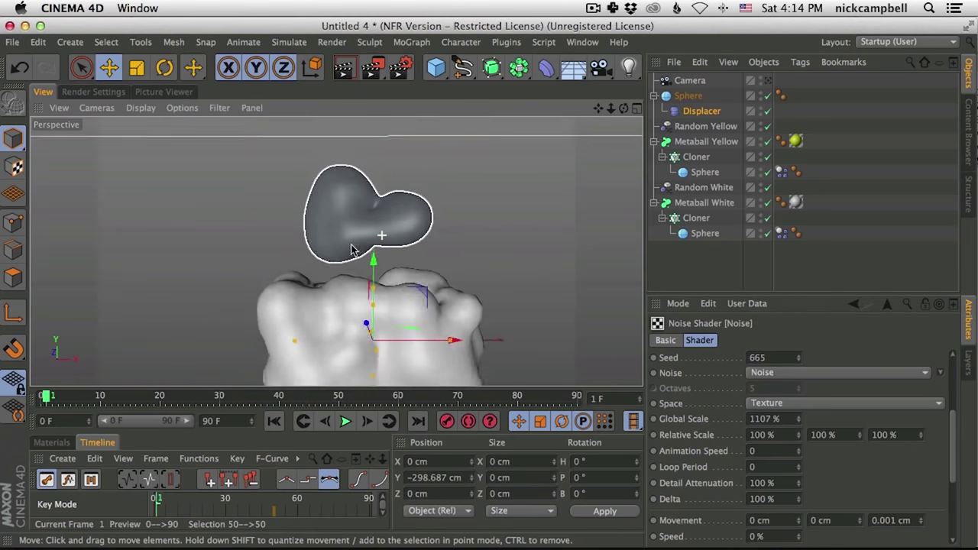
left_click(690, 97)
left_click(137, 67)
left_click_drag(424, 211, 401, 229)
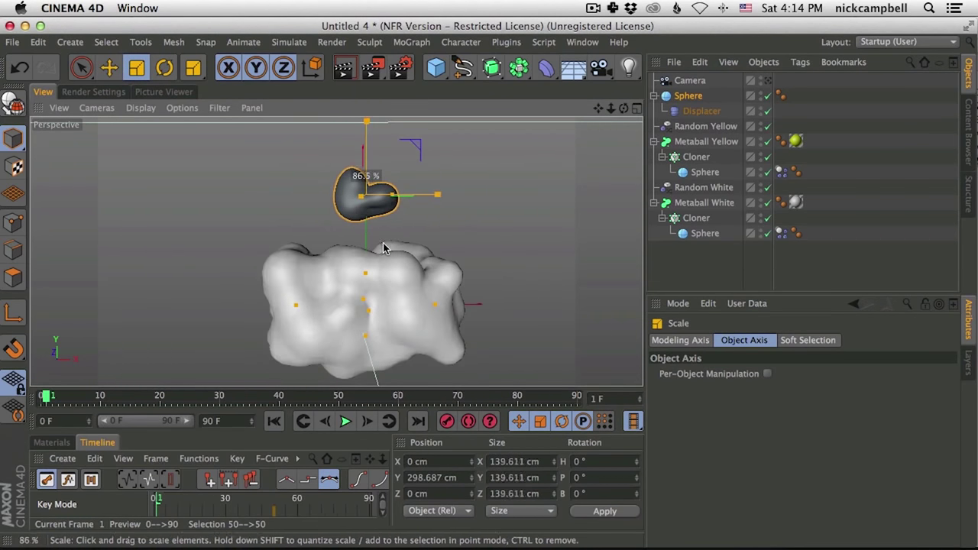
Try rotating the lumpy sphere, then undo the rotation
left_click(164, 68)
left_click_drag(392, 195, 507, 203)
left_click(701, 111)
left_click_drag(397, 283, 375, 284)
key("super+z")
View the scene through the Camera and scrub the metaball animation to frame 39
left_click(17, 168)
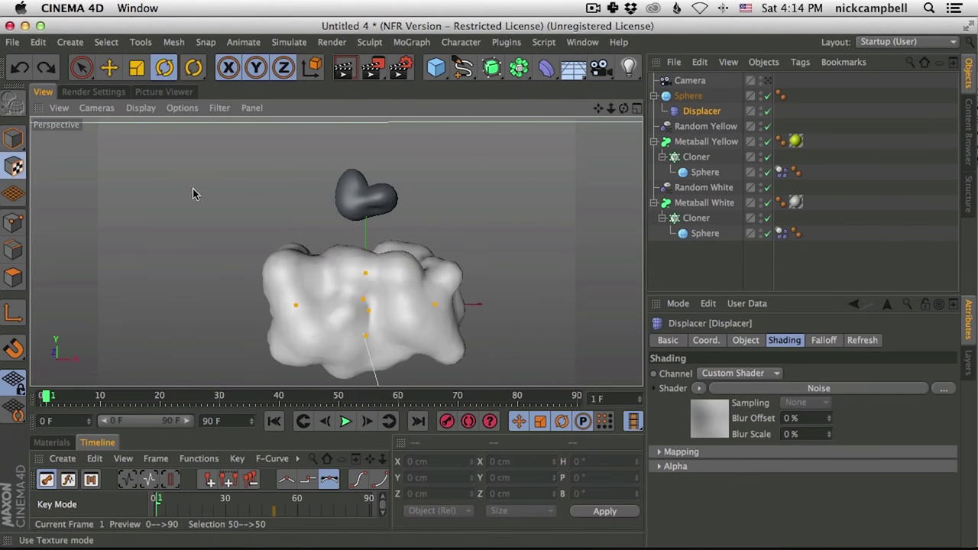
left_click(688, 96)
scroll(359, 317, "down", 2)
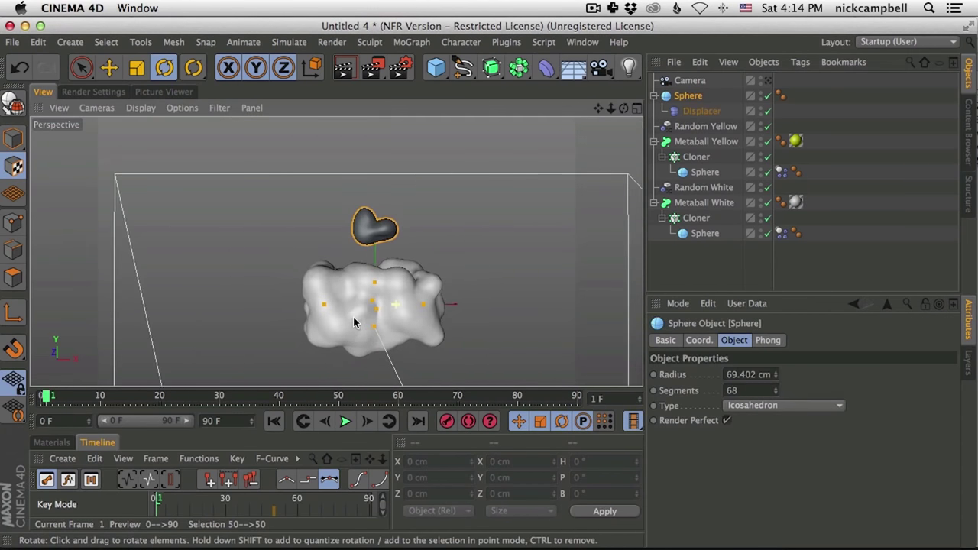
left_click(768, 80)
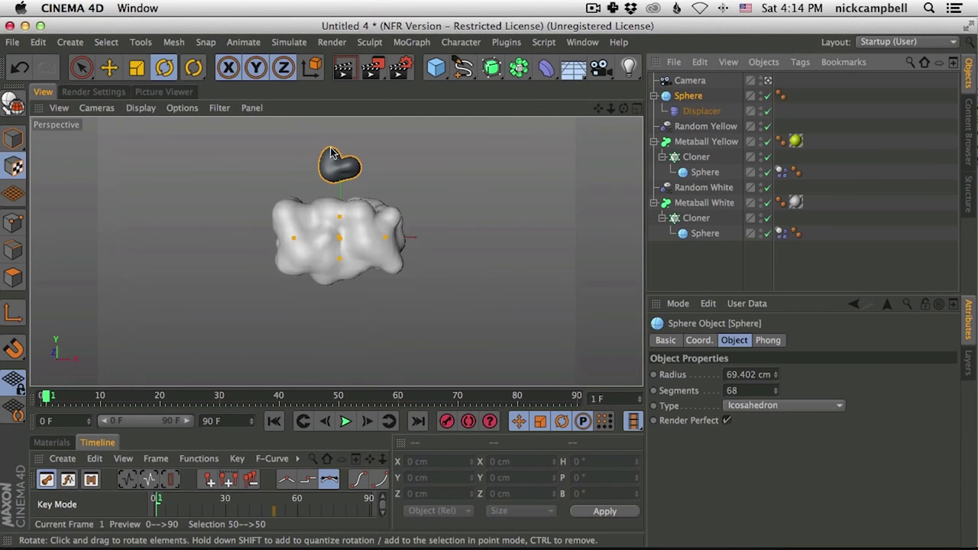
left_click(140, 397)
left_click_drag(140, 397, 274, 416)
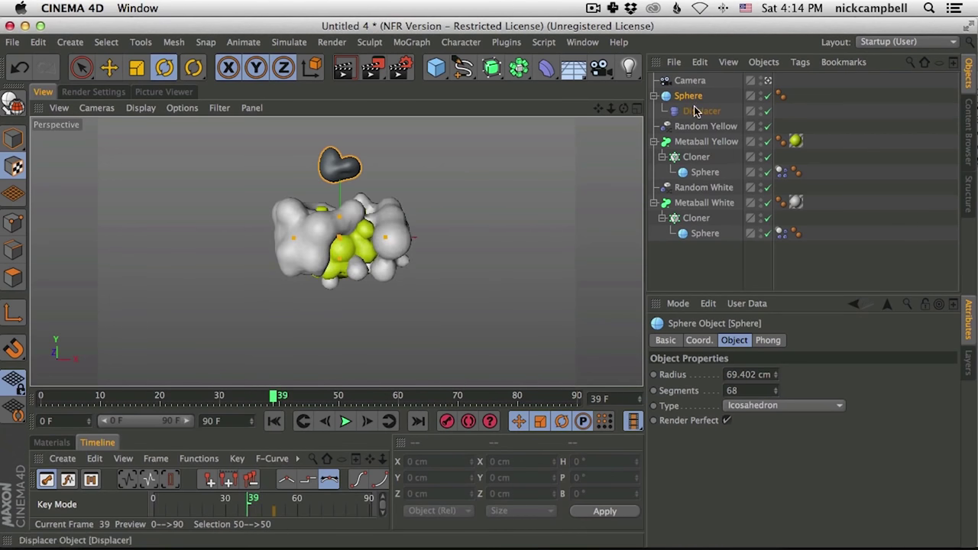
left_click(653, 97)
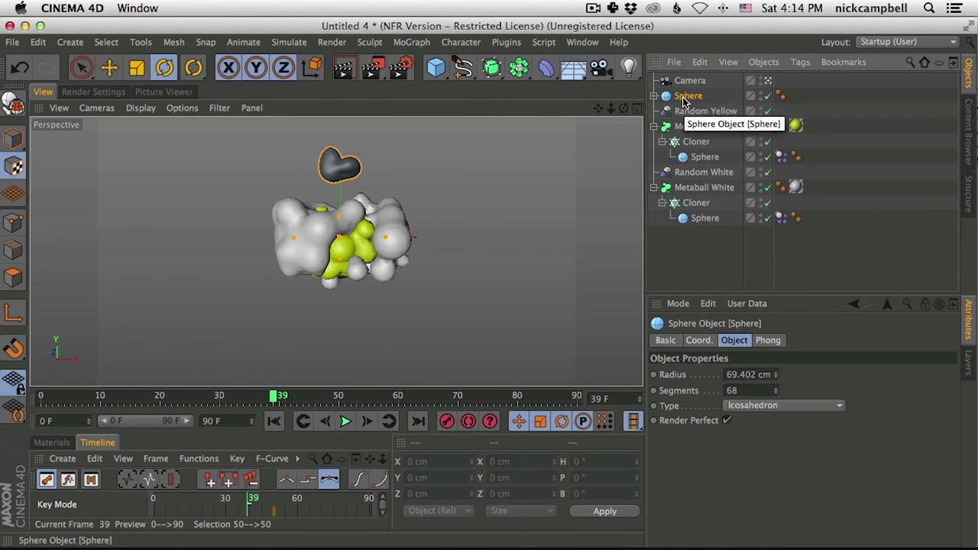
Rename the sphere to 'Falling Sphere'
double_click(688, 97)
type("Falling Sphere")
key("Return")
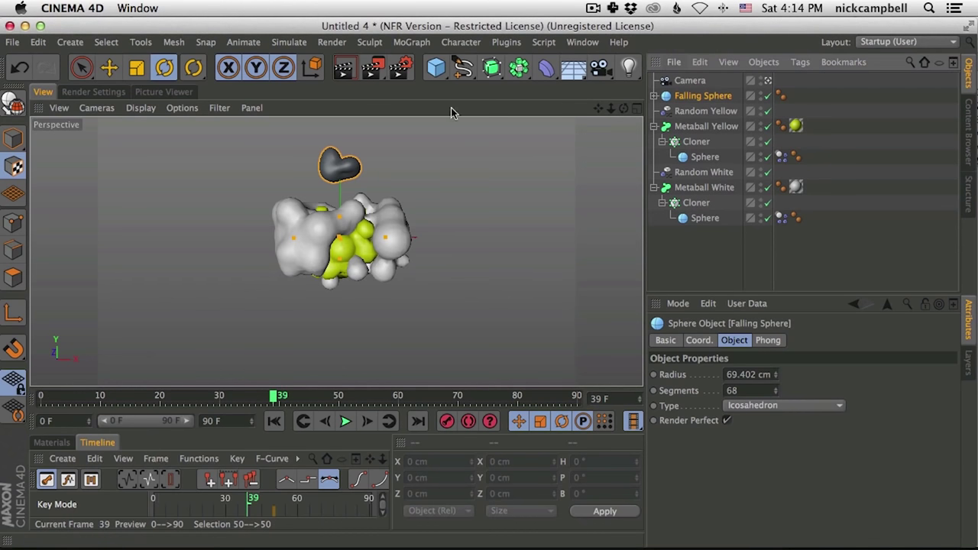
At frame 35, lower the Falling Sphere to Y 33.287 cm inside the metaball cluster
left_click(109, 67)
left_click(701, 111)
left_click(703, 96)
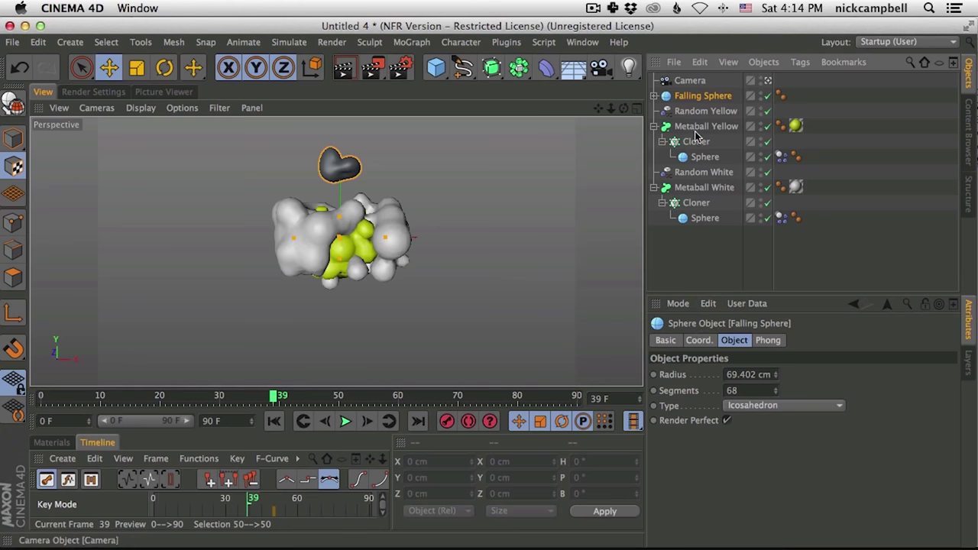
left_click(13, 137)
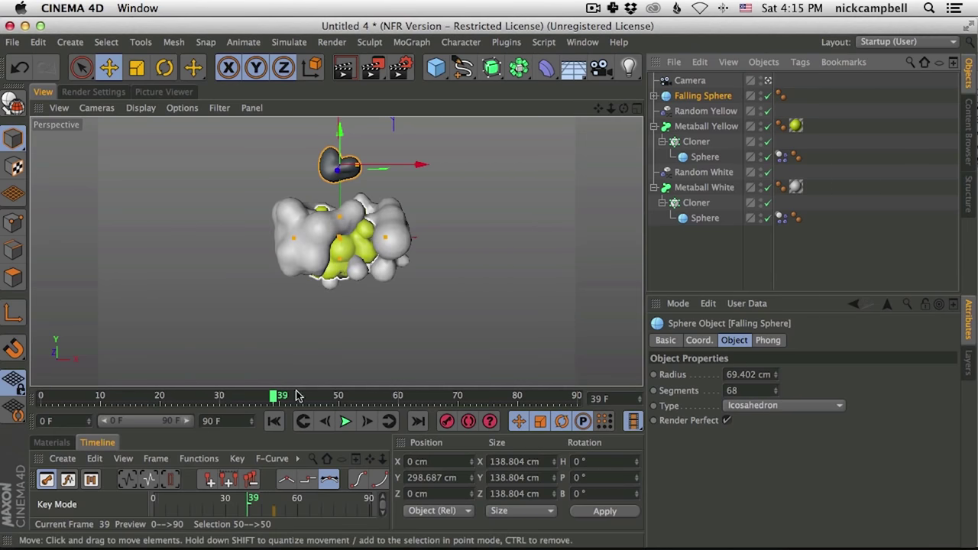
mouse_move(277, 404)
left_mouse_down()
mouse_move(231, 402)
mouse_move(259, 407)
left_mouse_up()
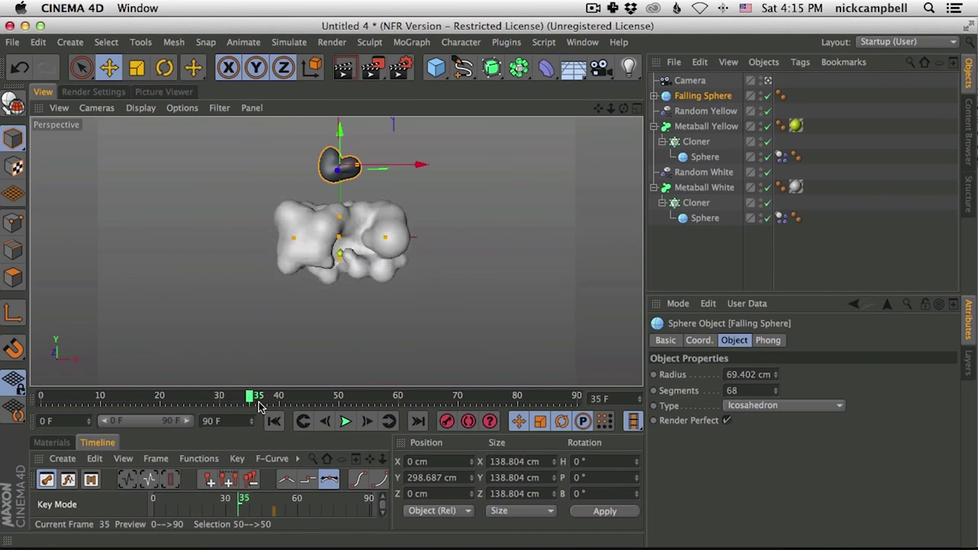
left_click_drag(340, 146, 341, 230)
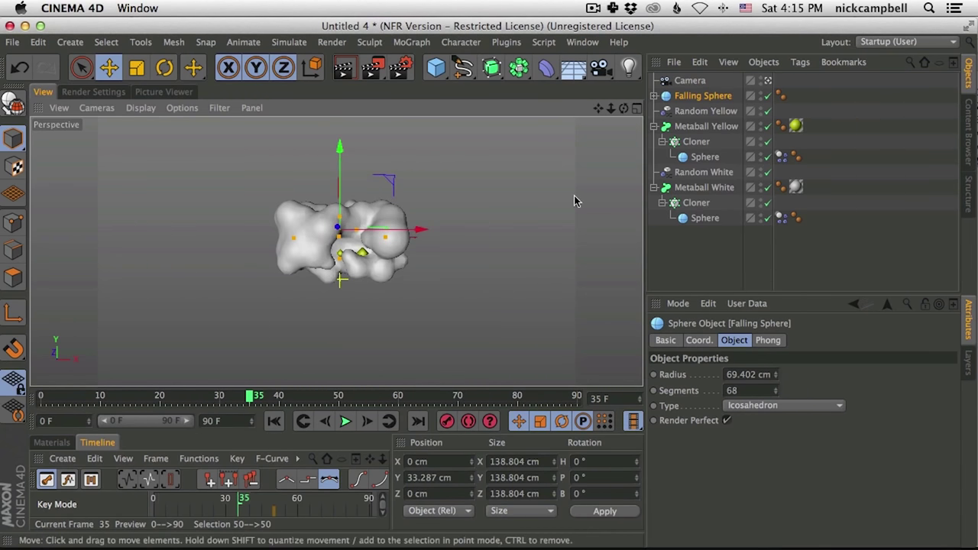
left_click(695, 101)
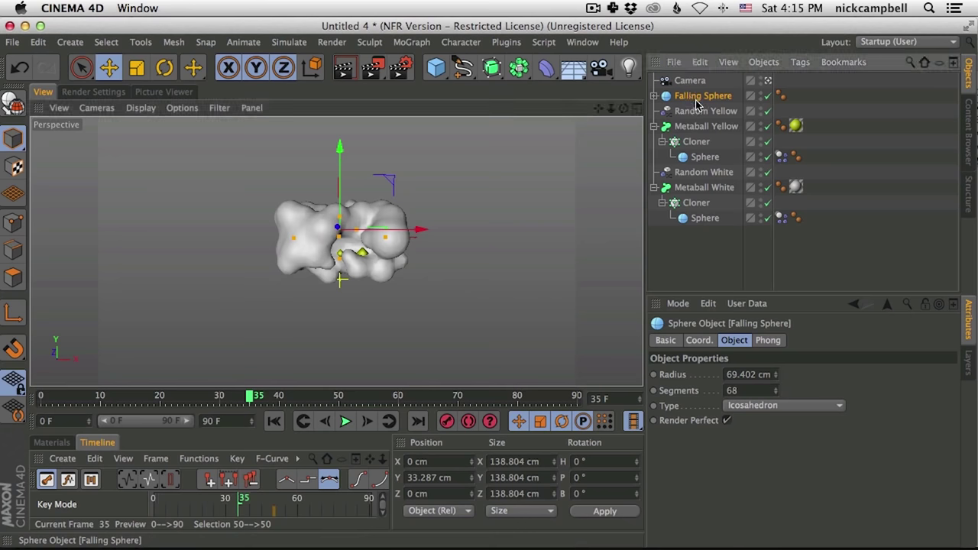
Keyframe the sphere's Y at 33.287 cm, then key it raised to 599.706 cm earlier
left_click(698, 341)
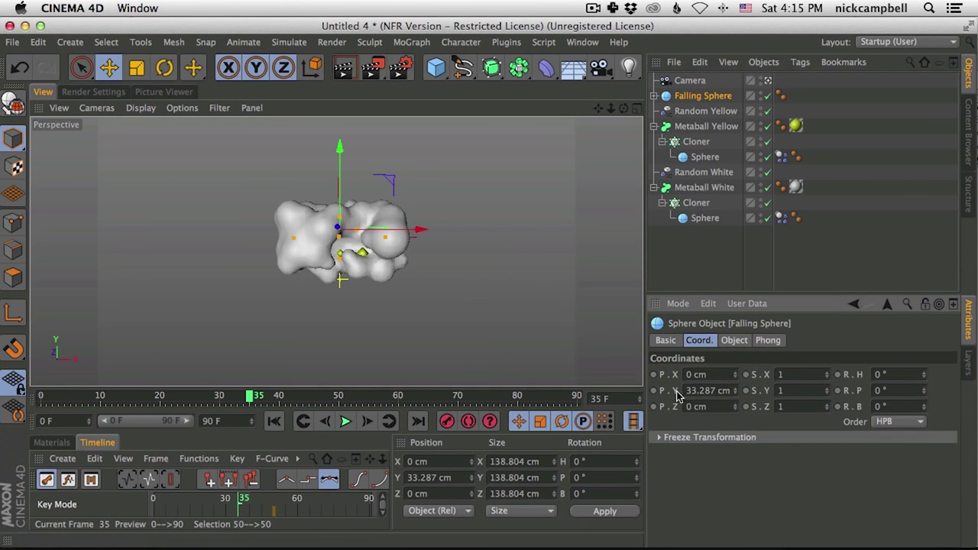
left_click(654, 390)
left_click_drag(252, 395, 148, 403)
left_click_drag(340, 183, 369, 66)
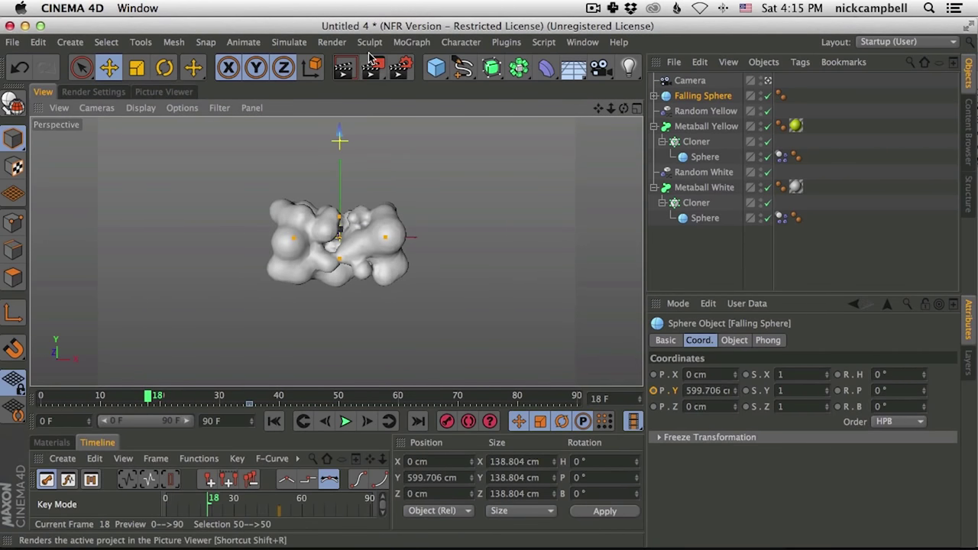
left_click(654, 390)
Slide the high-position keyframe to frame 23 and play back the drop
left_click(345, 421)
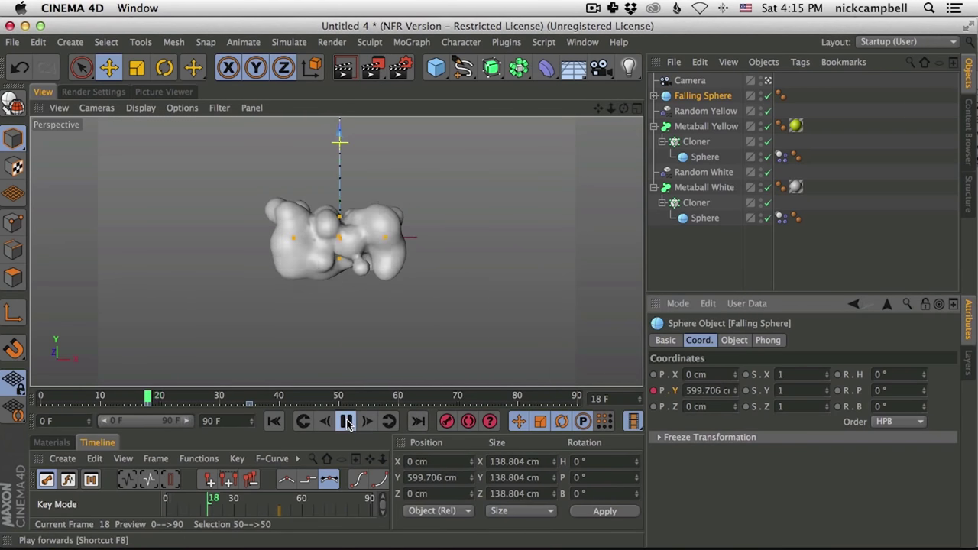
left_click(346, 421)
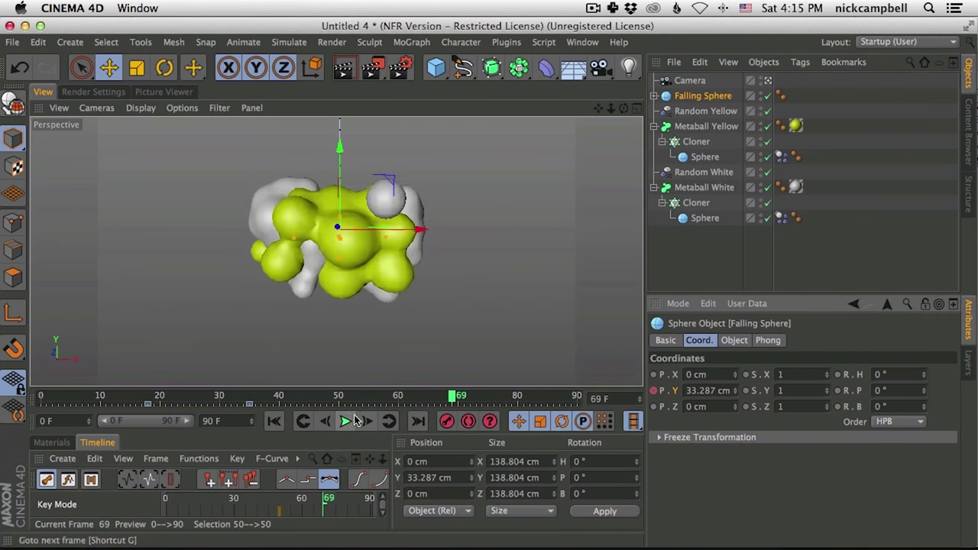
left_click(260, 404)
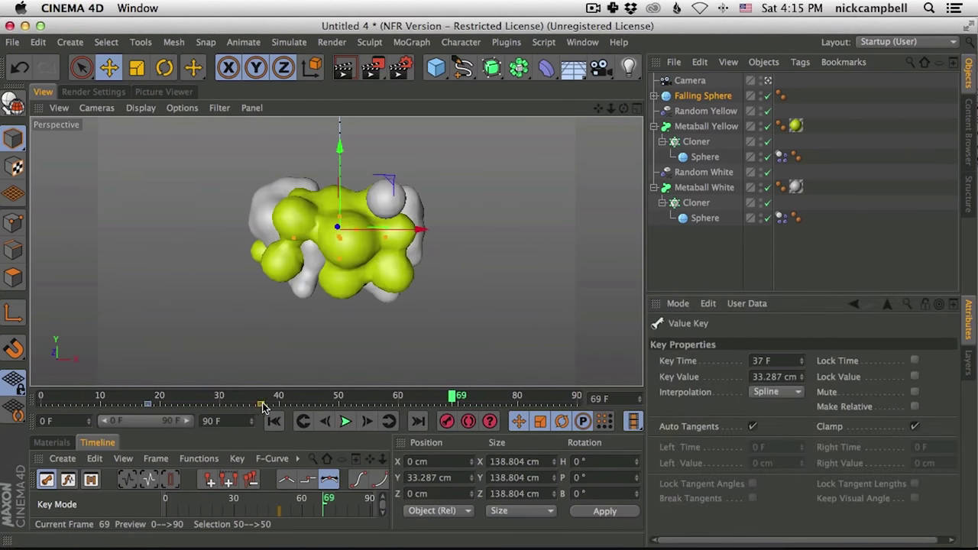
left_click_drag(151, 409, 177, 407)
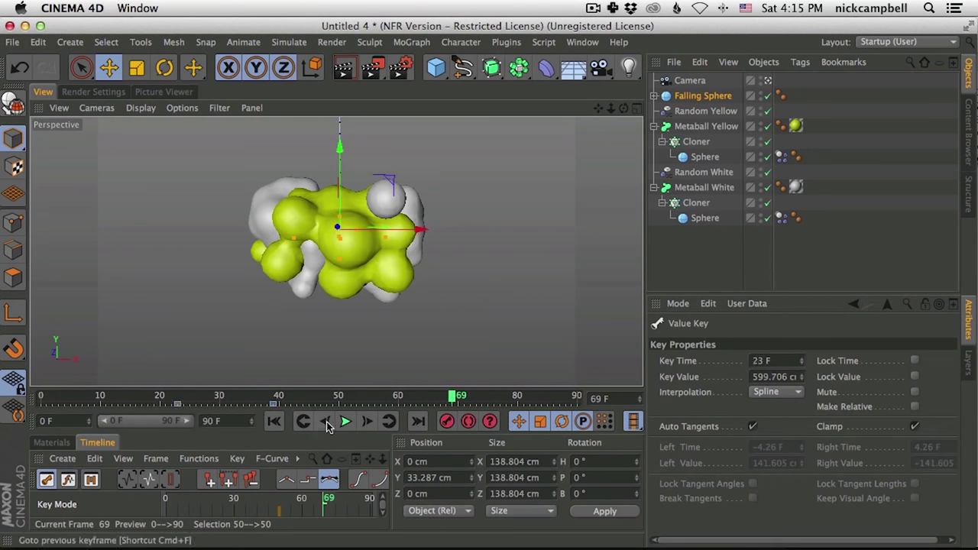
left_click(345, 421)
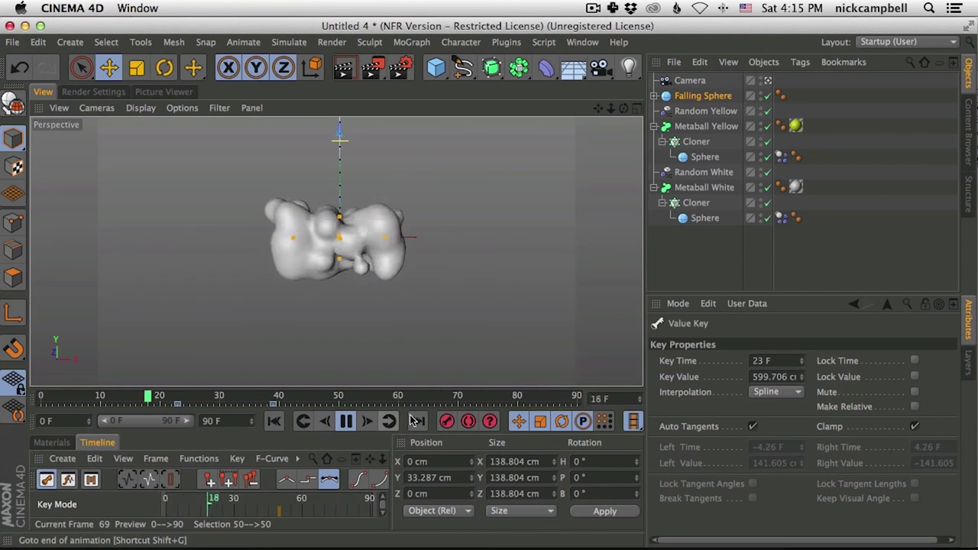
left_click(345, 421)
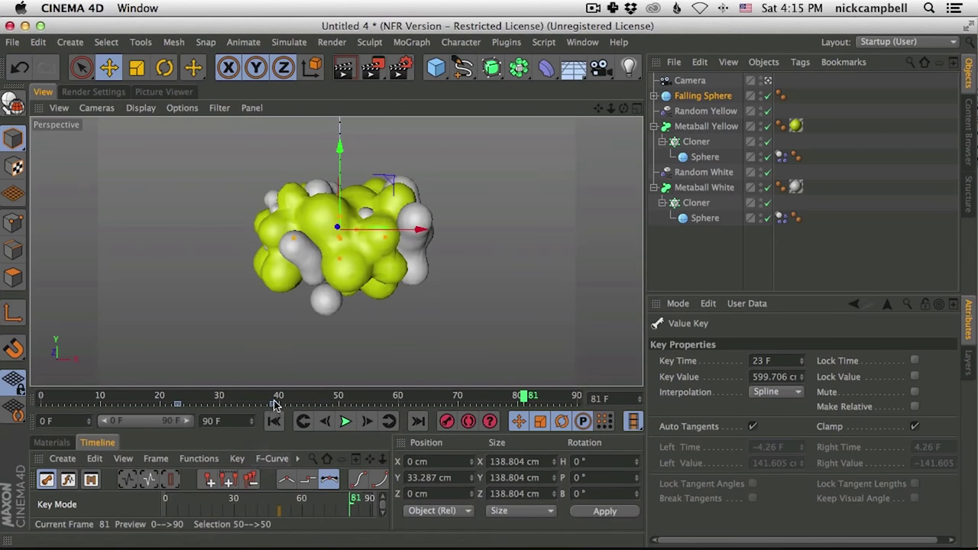
left_click(68, 443)
Duplicate the yellow material and apply the copy to the Falling Sphere
left_click(46, 497)
key("ctrl+c")
key("ctrl+v")
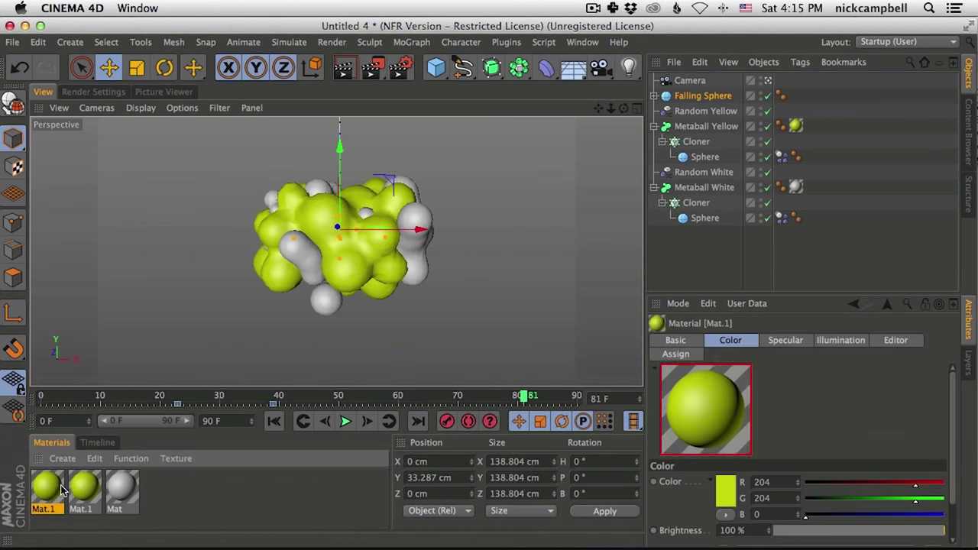
left_click_drag(172, 374, 705, 103)
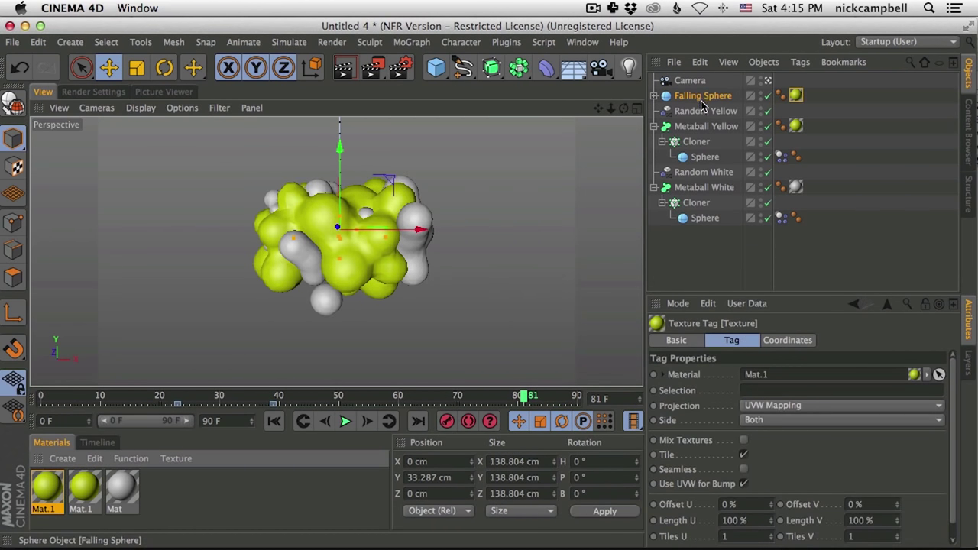
left_click_drag(121, 485, 68, 489)
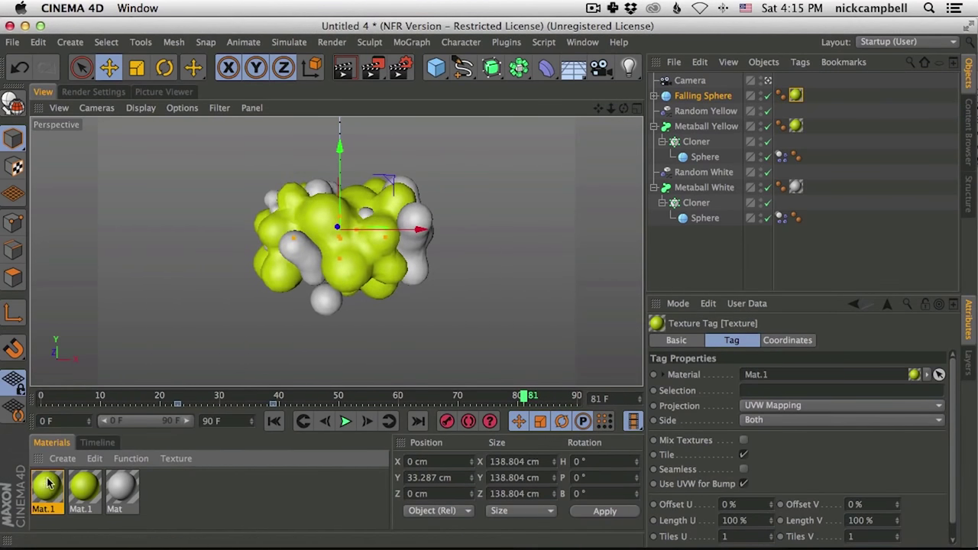
Rename the materials Falling, Stripes and White, then play the animation
left_click(46, 507)
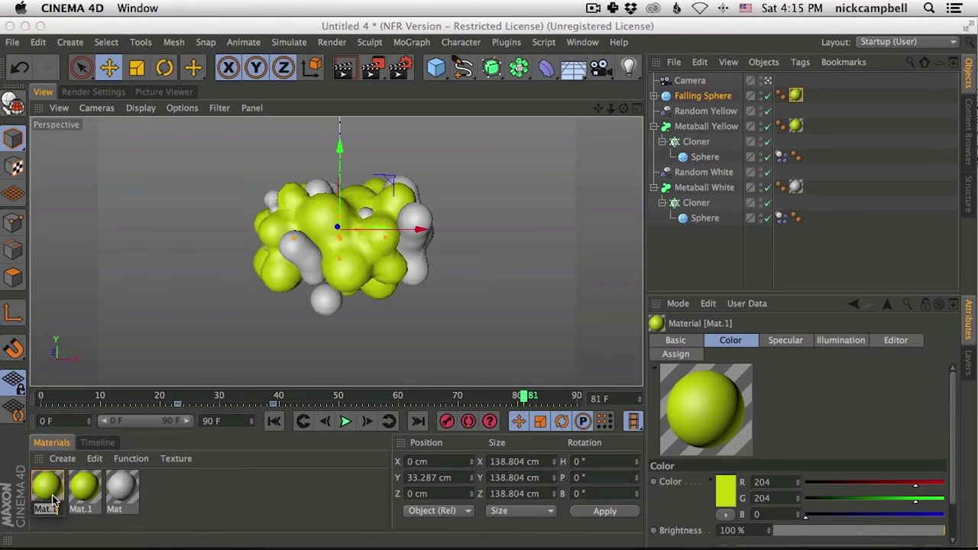
type("Falling")
key("Return")
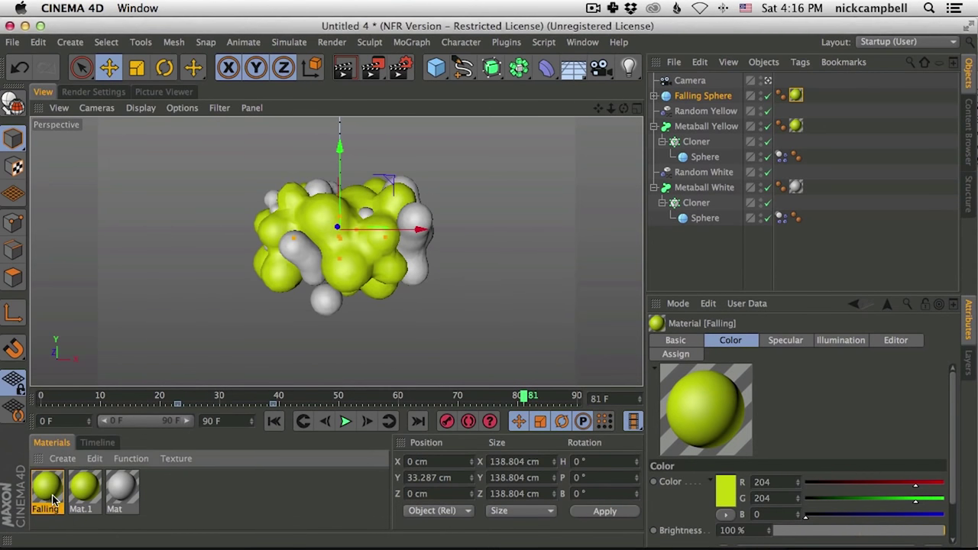
left_click(89, 506)
type("Stripes")
key("Return")
double_click(119, 509)
type("White")
key("Return")
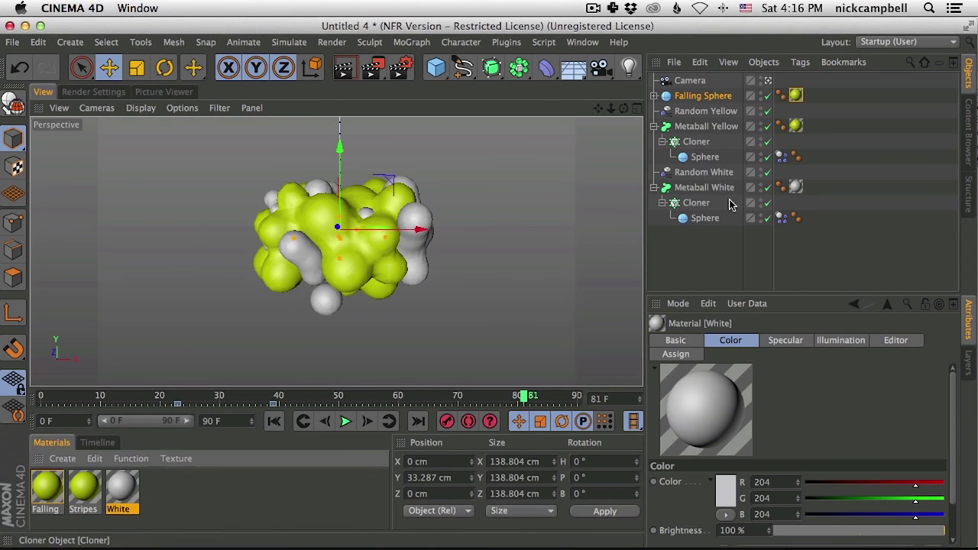
left_click(346, 422)
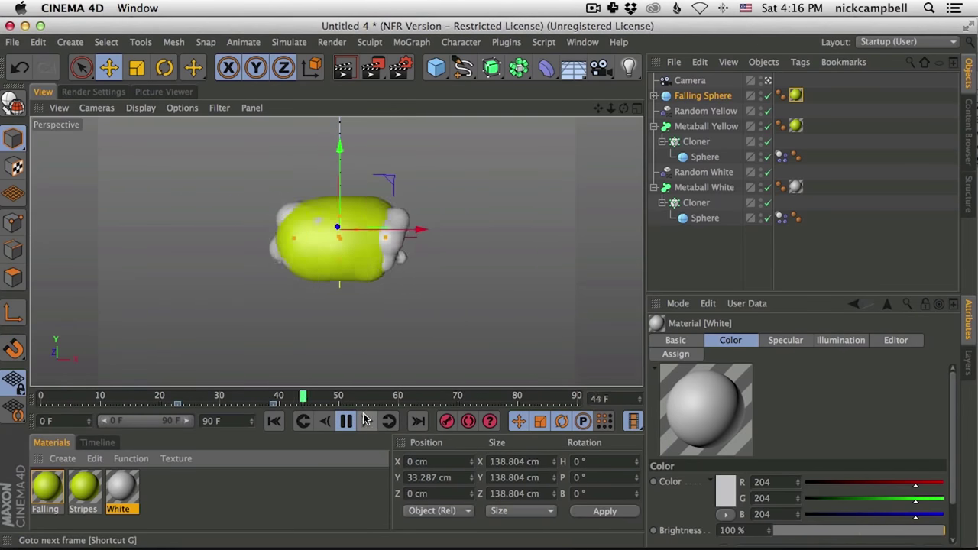
left_click(346, 421)
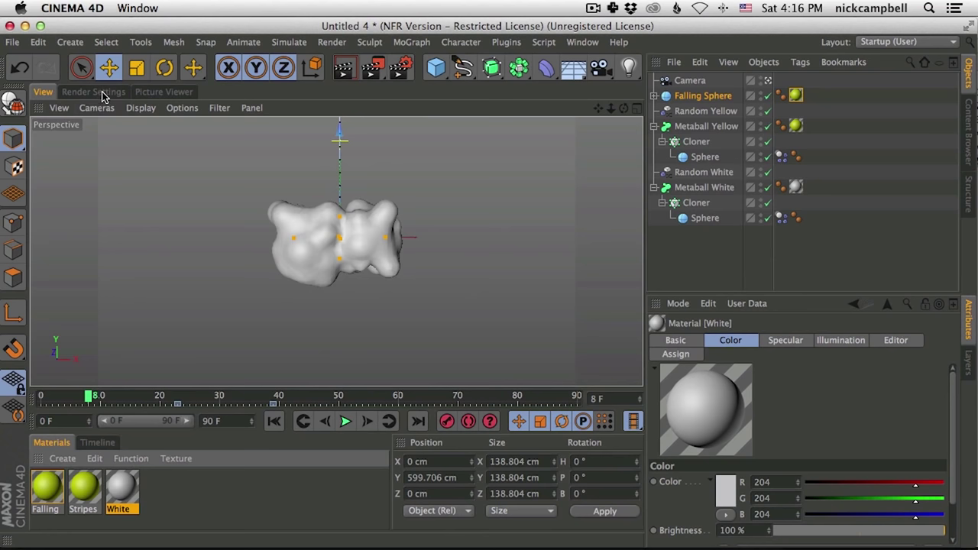
Show the Falling Sphere's Y position curve in the enlarged timeline curve editor
left_click(701, 97)
left_click(97, 442)
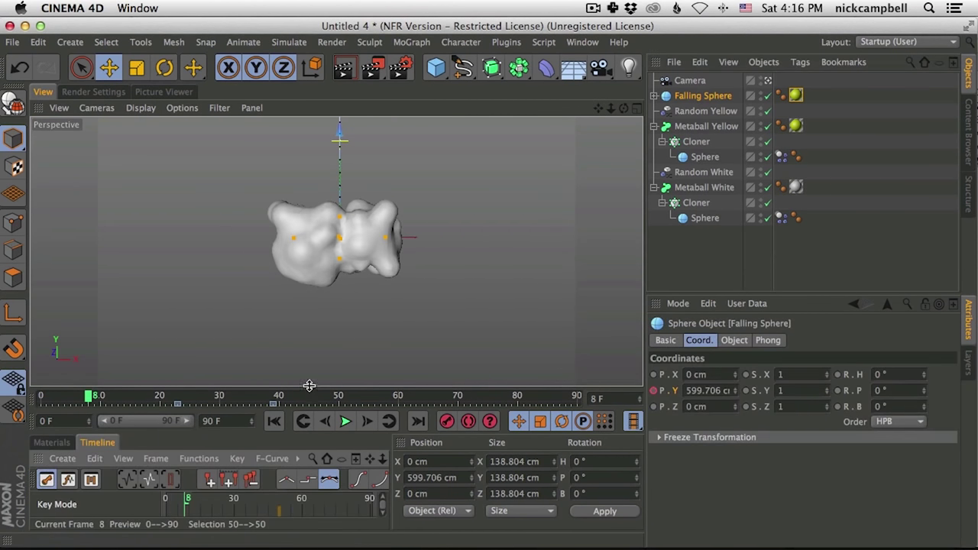
left_click_drag(309, 387, 339, 170)
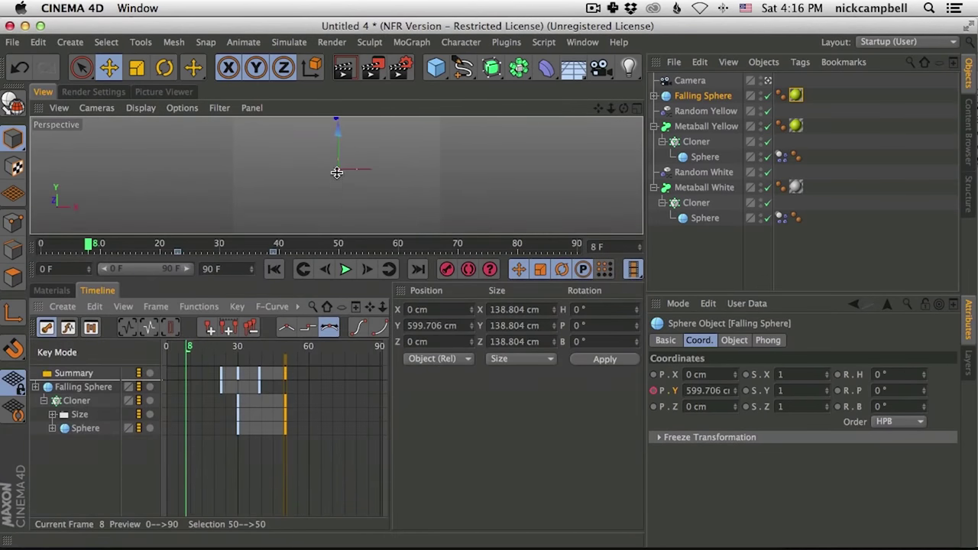
left_click(68, 329)
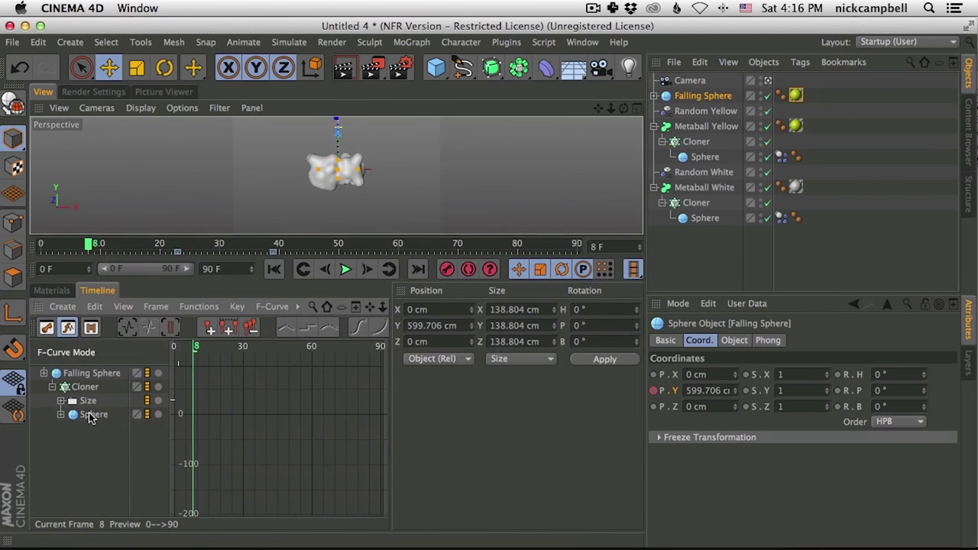
left_click(92, 374)
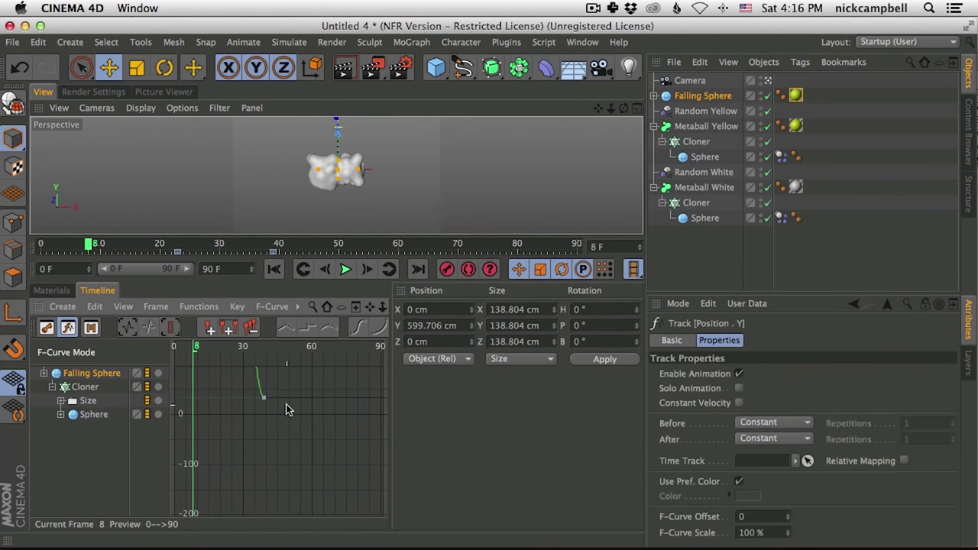
key("h")
scroll(270, 456, "up", 3)
scroll(347, 438, "up", 3)
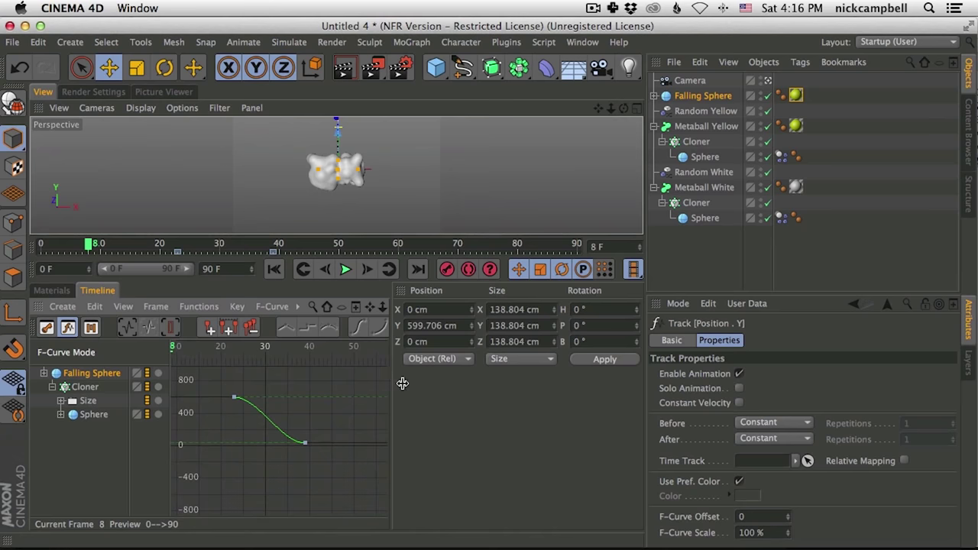
right_click_drag(283, 465, 556, 458, "alt")
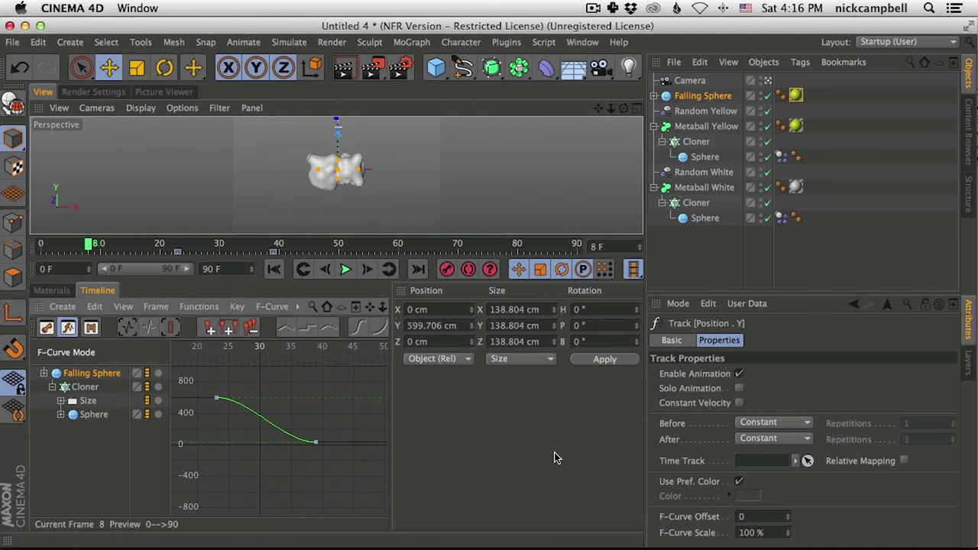
left_click(283, 478)
middle_click_drag(267, 474, 289, 474, "alt")
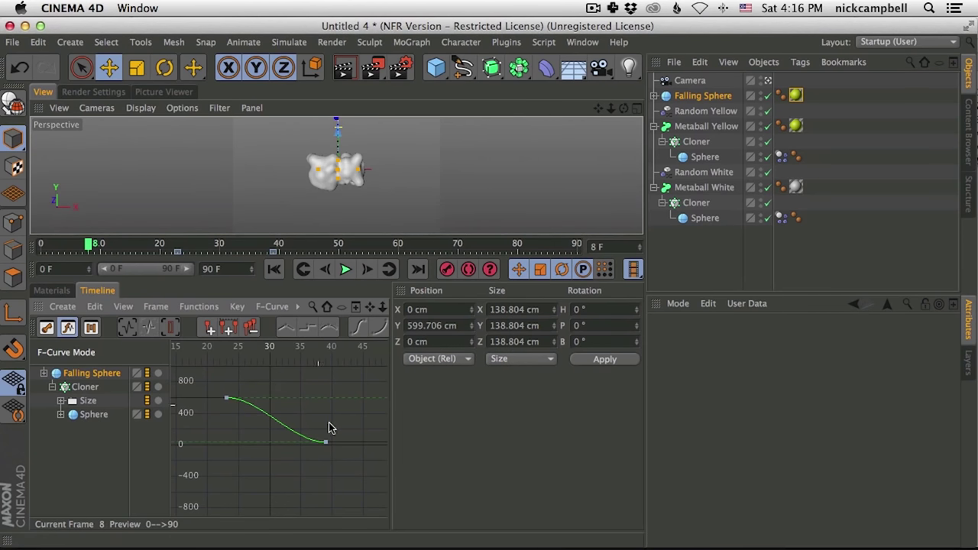
Adjust the end key's tangents to ±262.035 cm so the fall speeds into landing
left_click_drag(310, 413, 356, 466)
left_click_drag(301, 444, 320, 418)
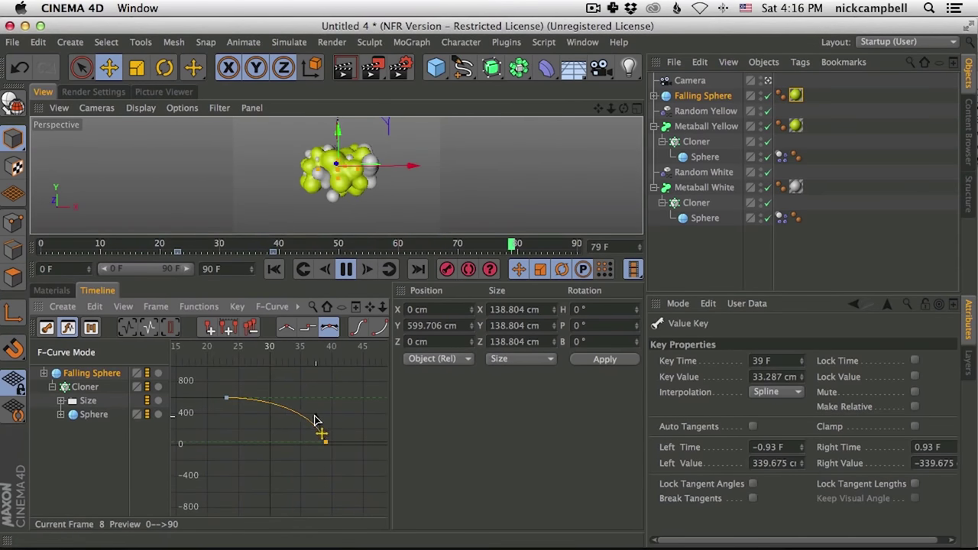
left_click_drag(301, 426, 302, 423)
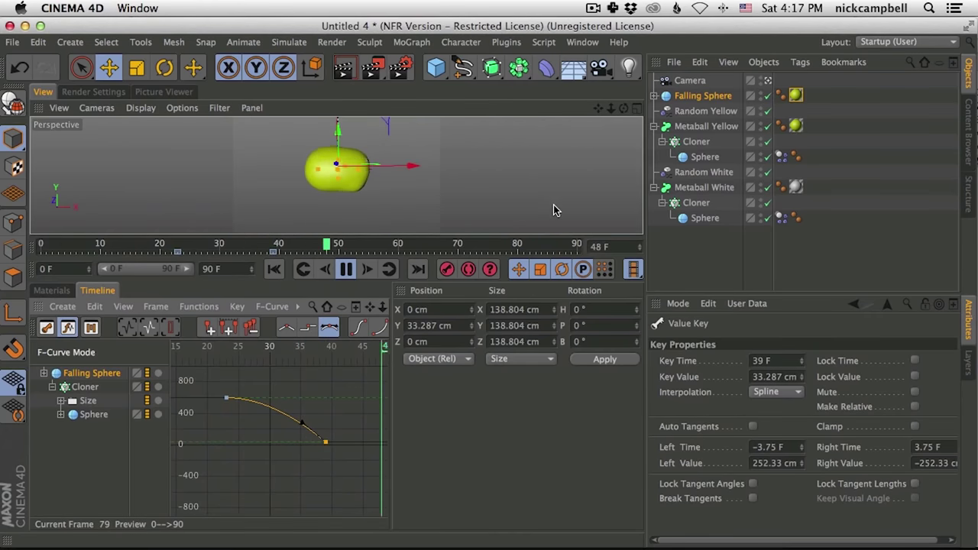
left_click_drag(301, 425, 302, 422)
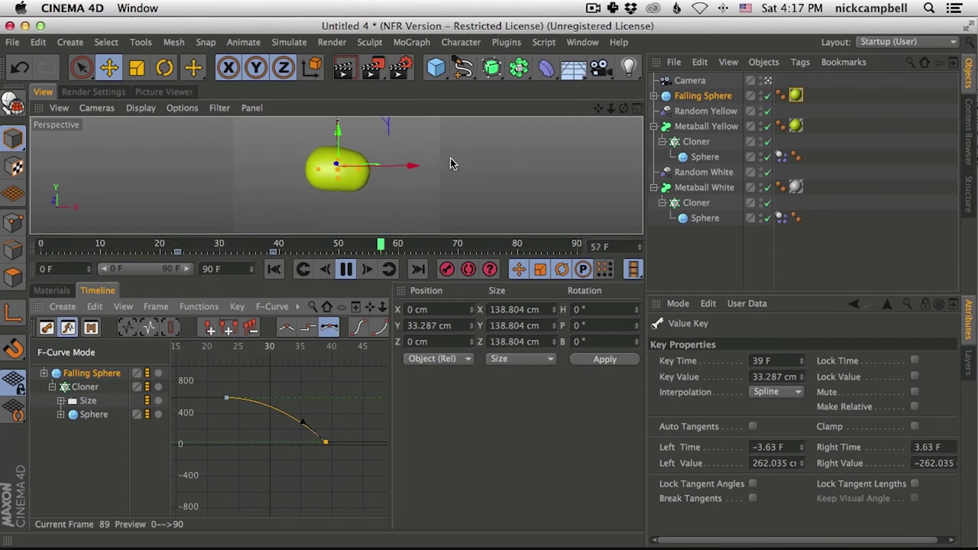
left_click_drag(451, 235, 456, 376)
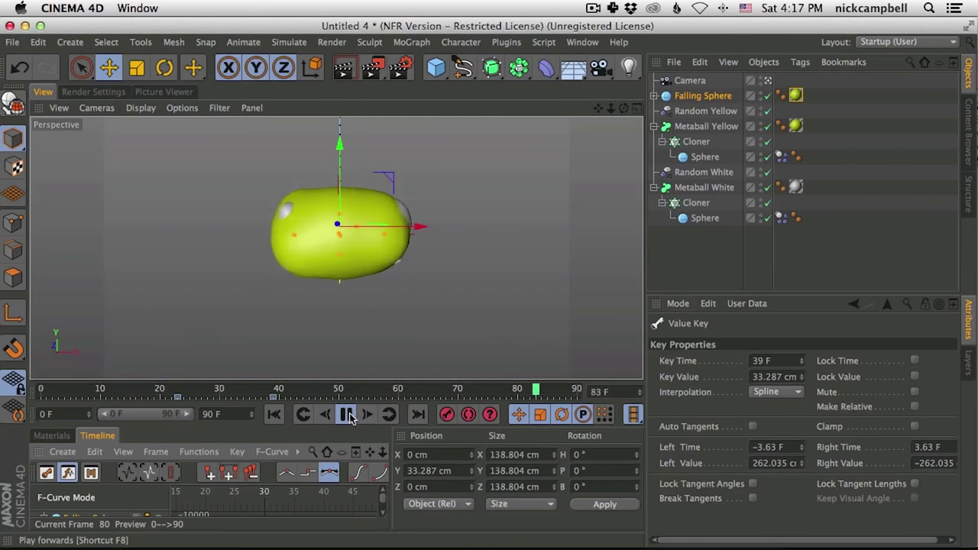
Check frames 27 through 43, settling on frame 39 where the sphere lands
key("F8")
left_click_drag(252, 391, 217, 391)
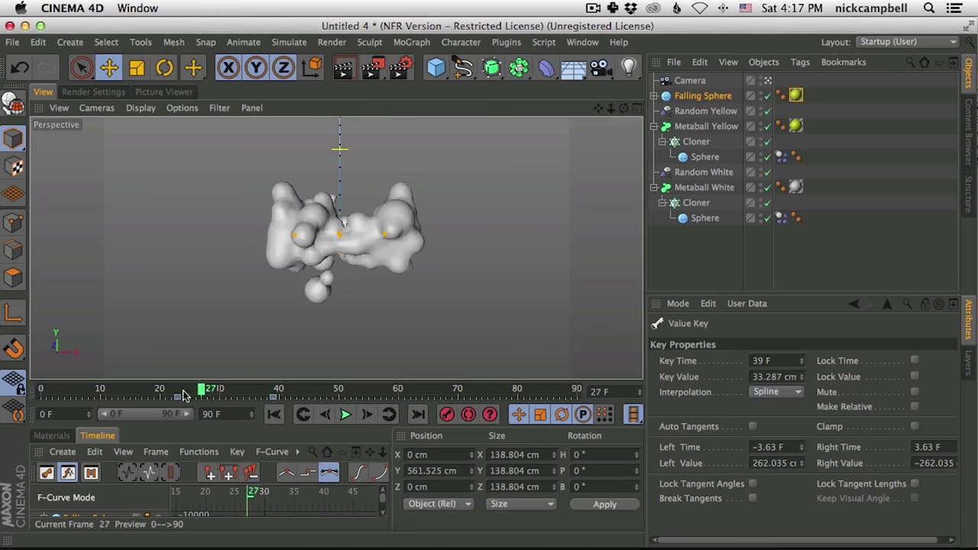
left_click(221, 391)
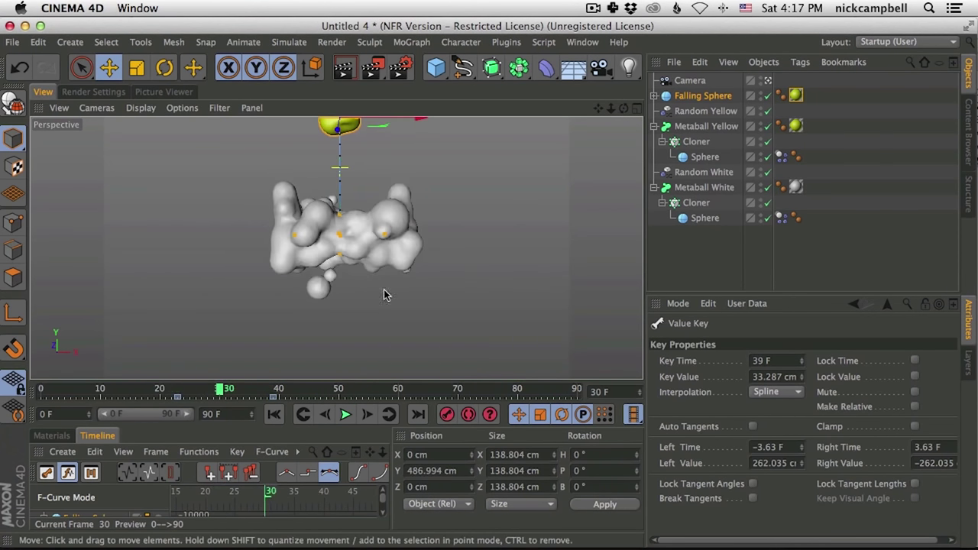
left_click(242, 392)
left_click(297, 393)
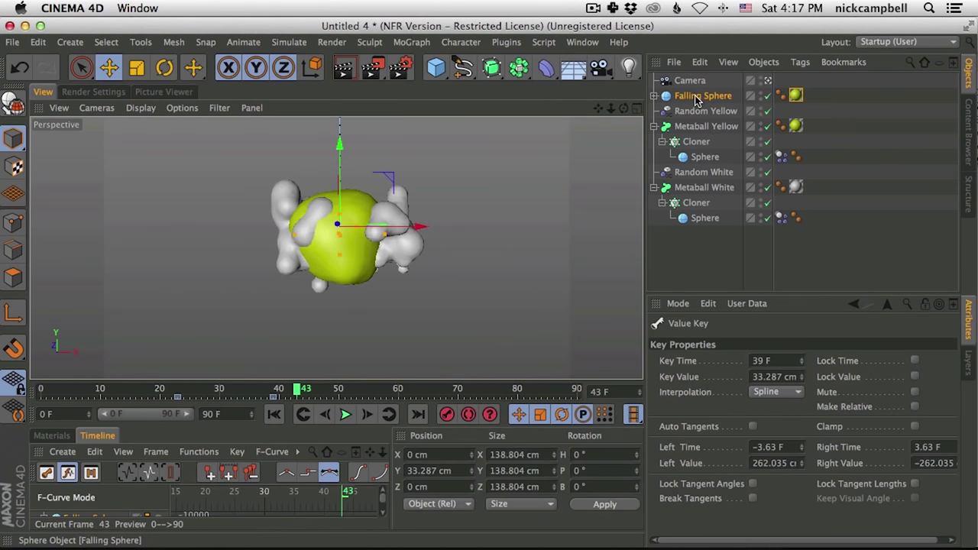
mouse_move(268, 393)
left_mouse_down()
mouse_move(229, 392)
mouse_move(276, 394)
left_mouse_up()
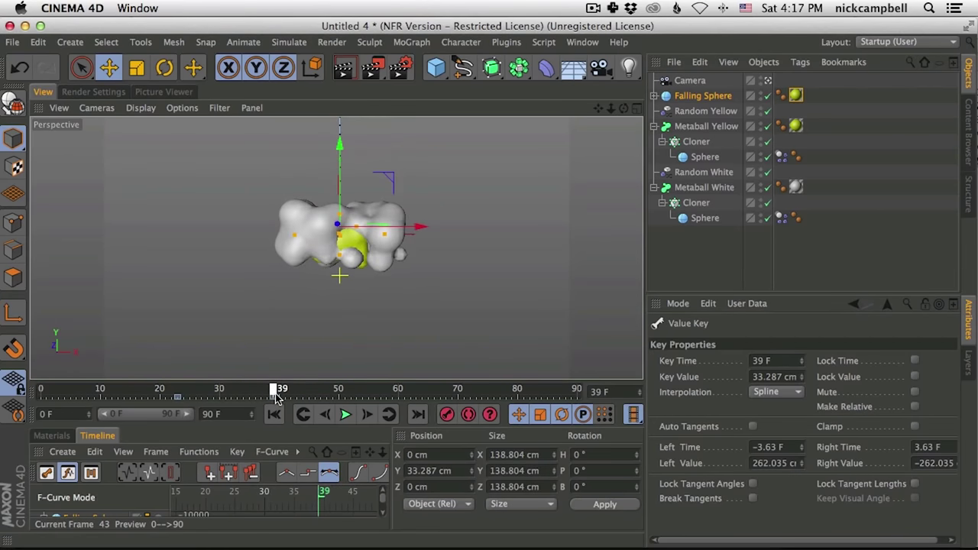
left_click(694, 98)
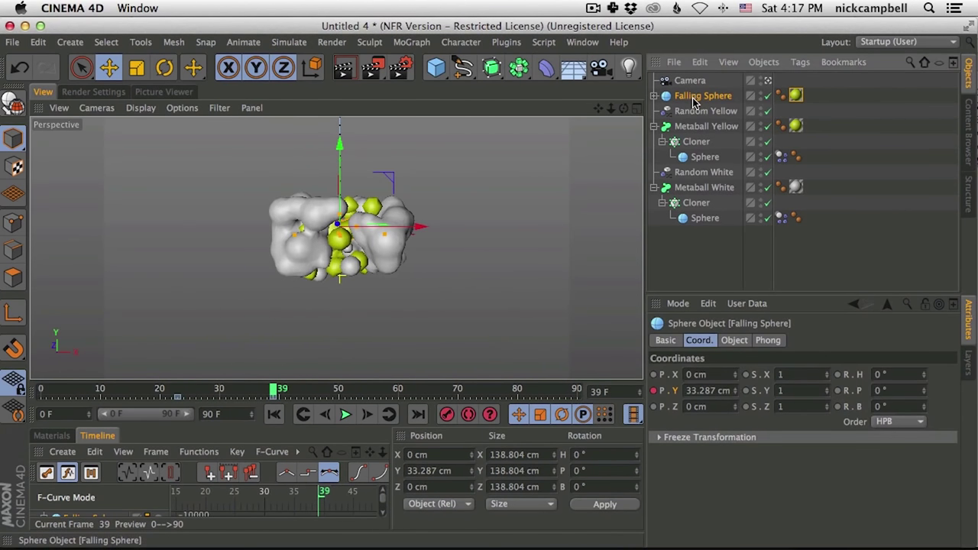
Set the sphere's Visible in Renderer to On and keyframe it at frame 40
left_click(667, 341)
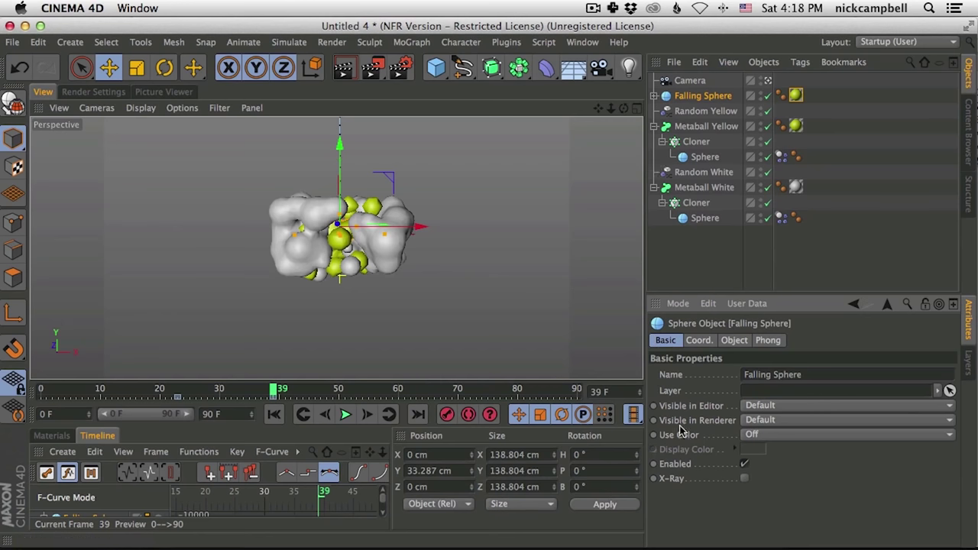
left_click(752, 434)
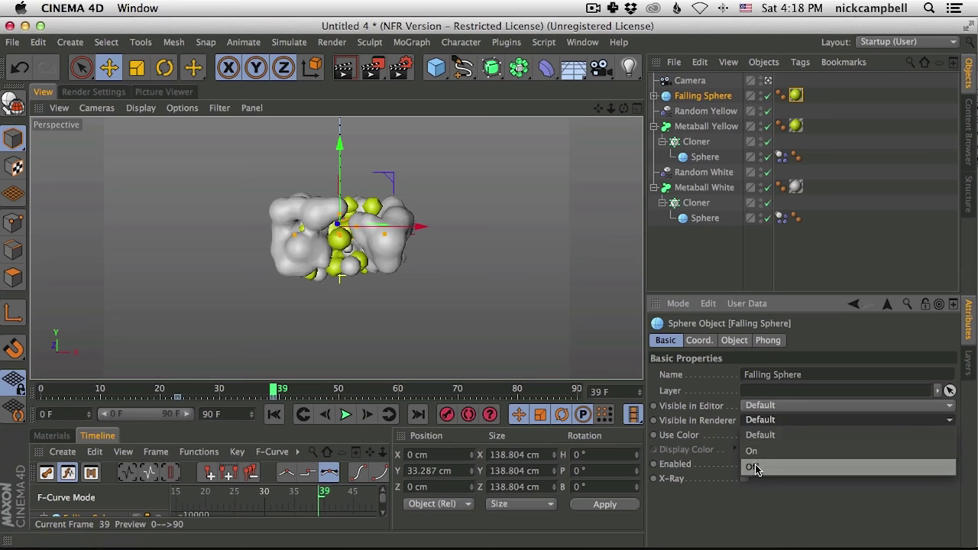
left_click(758, 457)
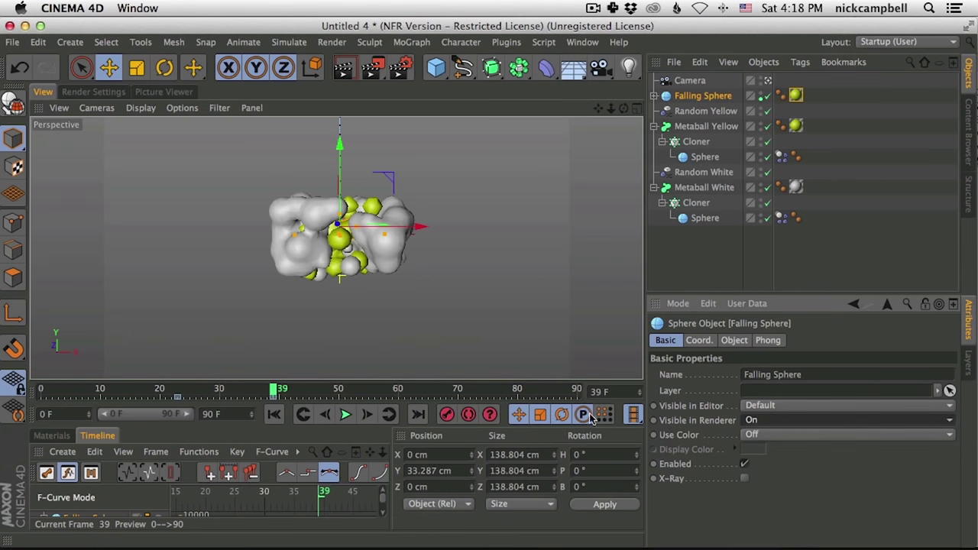
key("g")
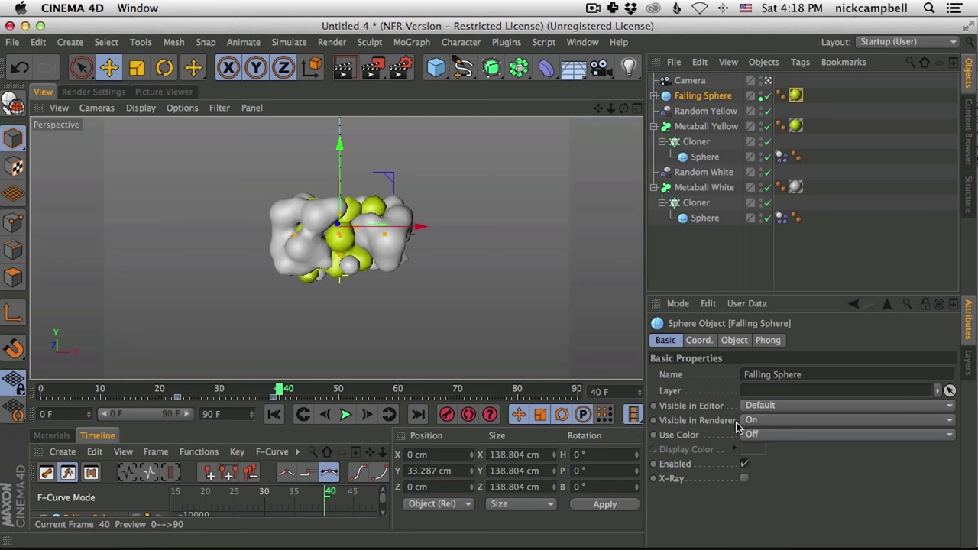
left_click(653, 420)
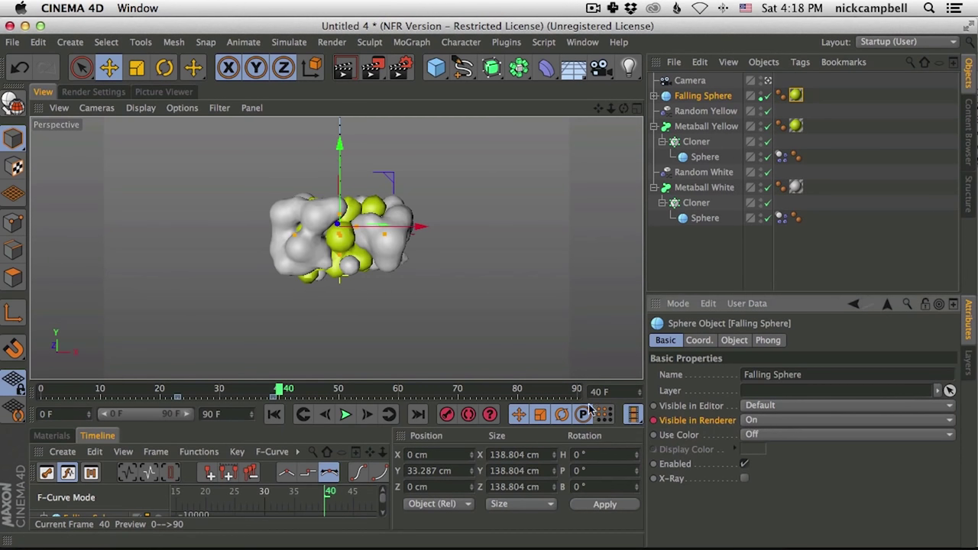
Set Visible in Renderer to Off, key it at frame 41, and play back
left_click(283, 392)
left_click(284, 392)
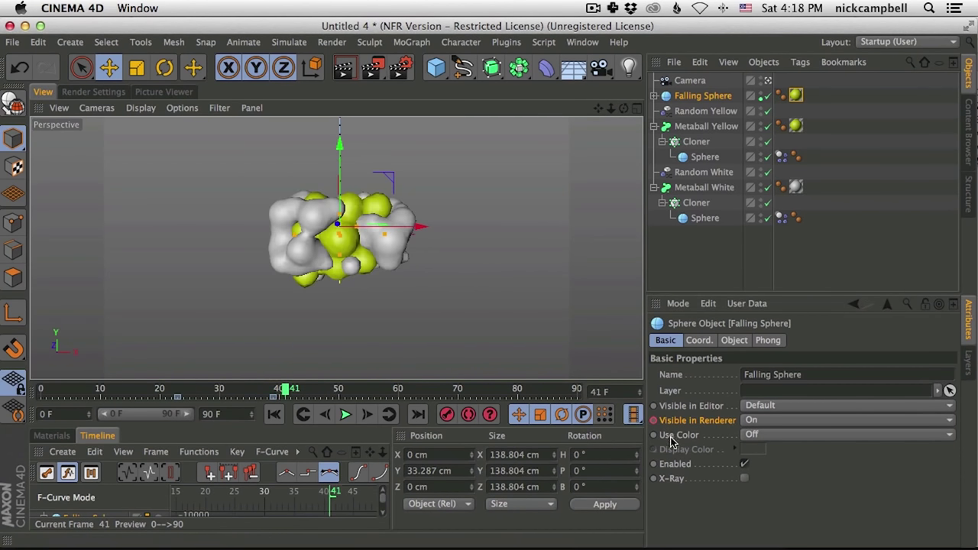
left_click(761, 433)
left_click(761, 437)
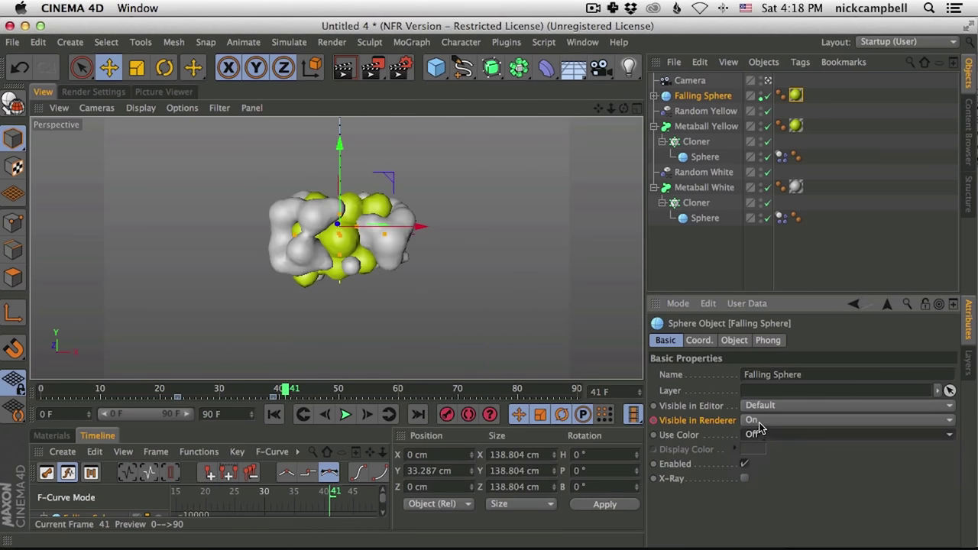
left_click(758, 423)
left_click(783, 460)
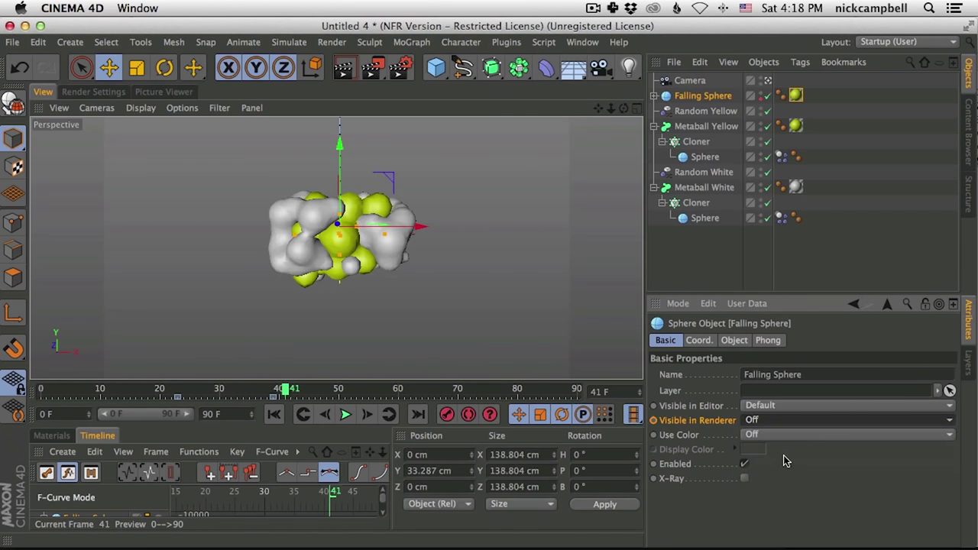
left_click(653, 420)
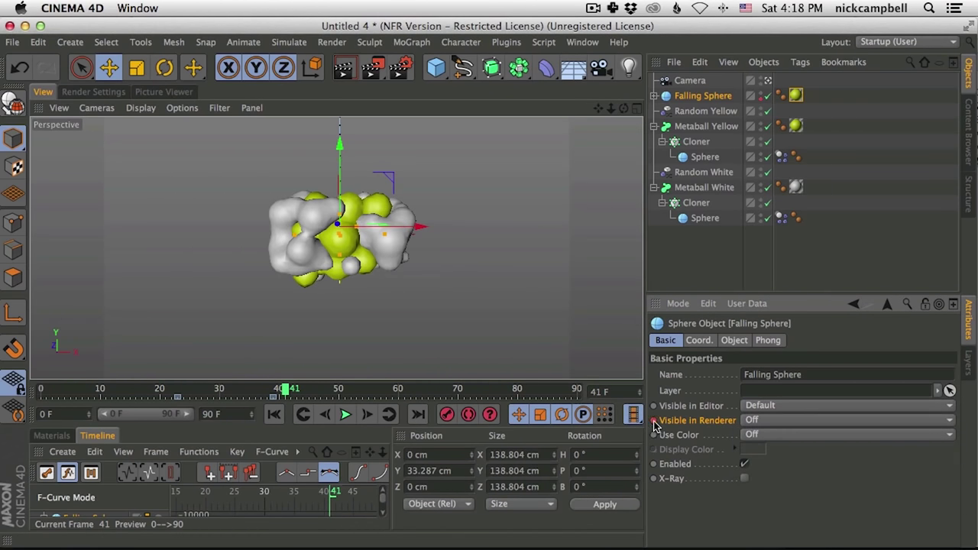
left_click(345, 414)
left_click(346, 414)
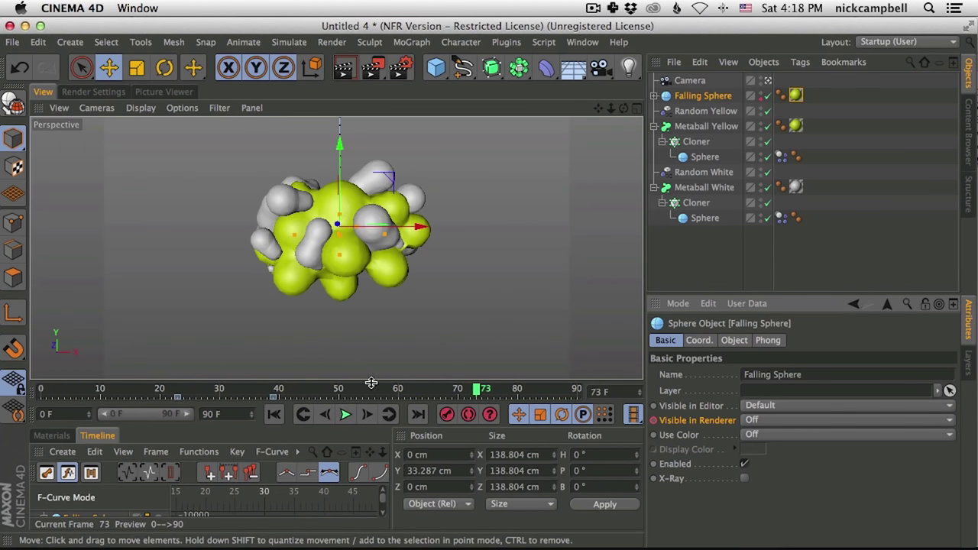
Render the animation to the Picture Viewer without saving, play it back, return to the viewport
key("shift+r")
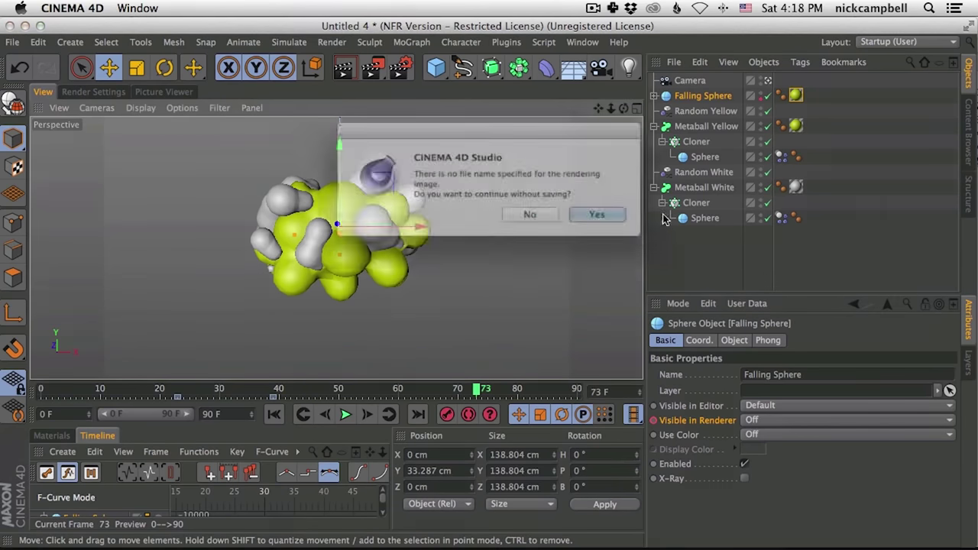
left_click(605, 216)
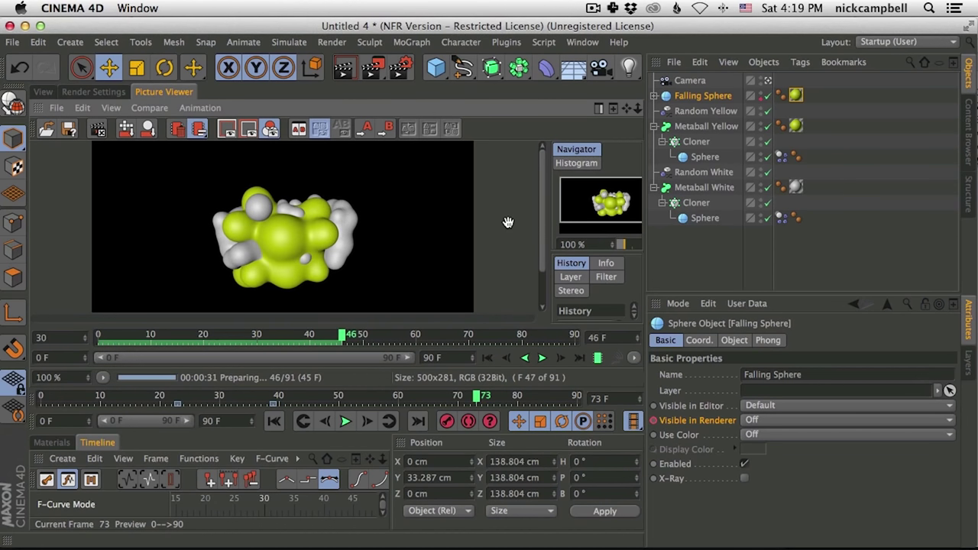
left_click(543, 356)
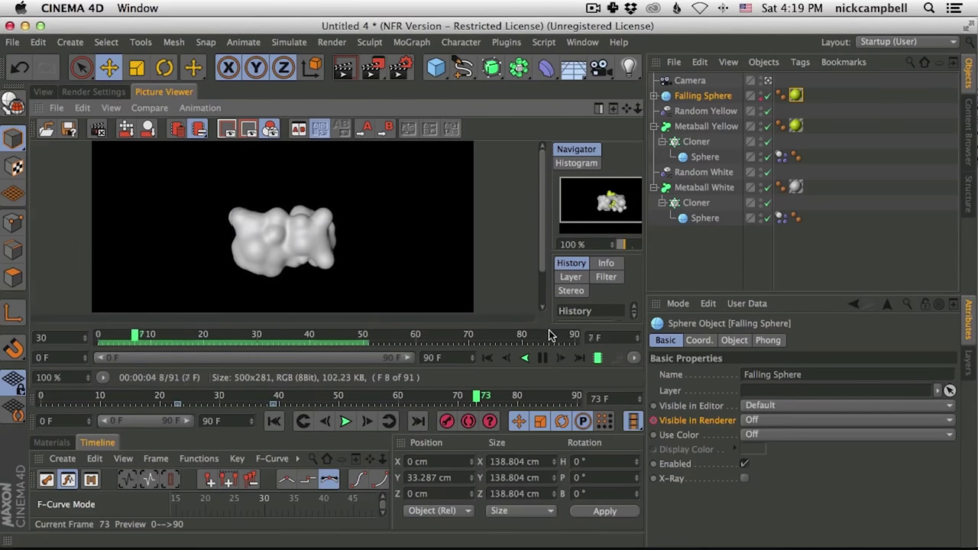
left_click(542, 358)
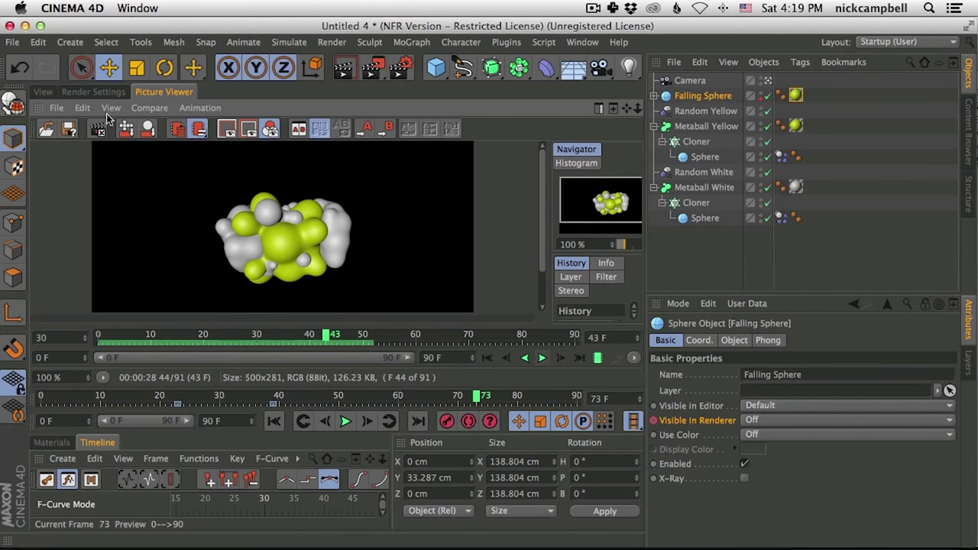
left_click(42, 92)
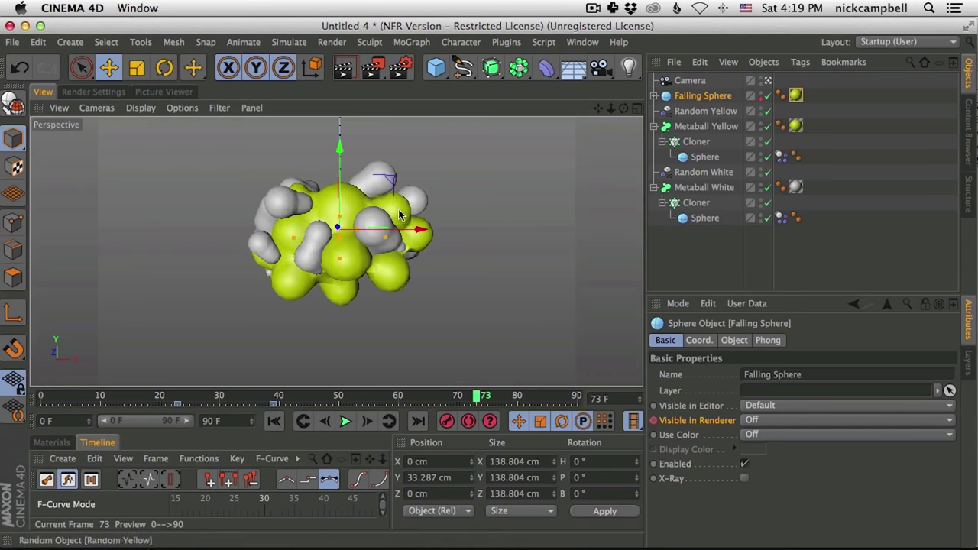
Retime the sphere's position keys so the drop starts at frame 23 and lands by frame 35
left_click(180, 405)
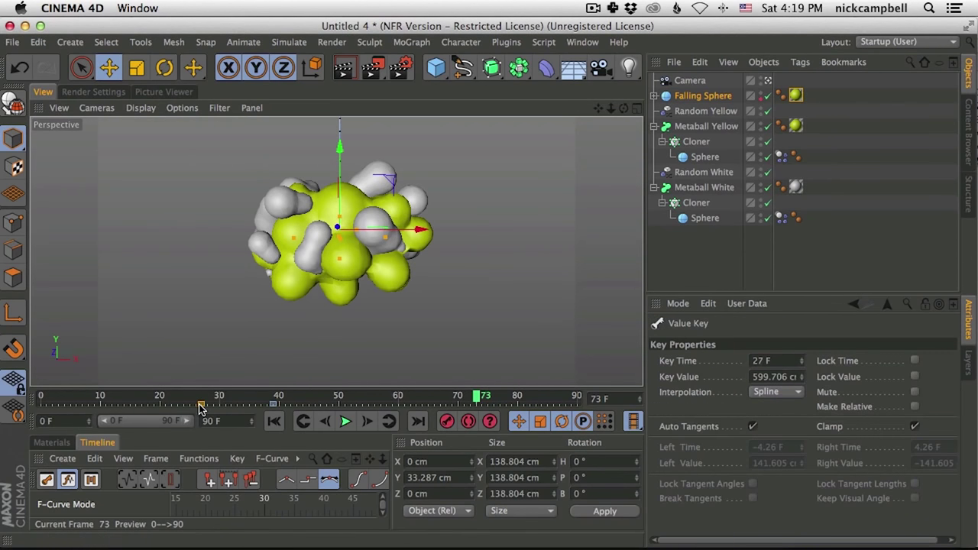
left_click(266, 405)
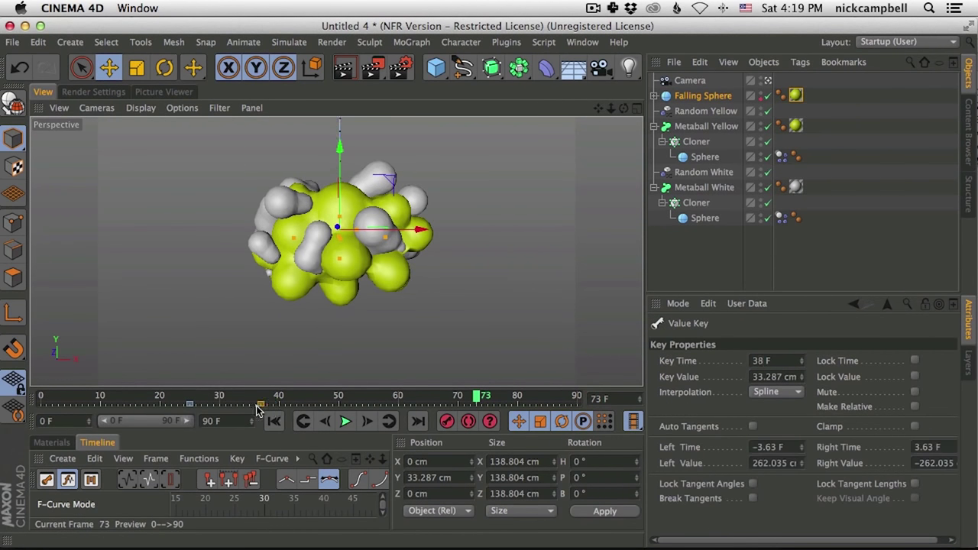
mouse_move(225, 397)
left_mouse_down()
mouse_move(279, 397)
mouse_move(238, 402)
left_mouse_up()
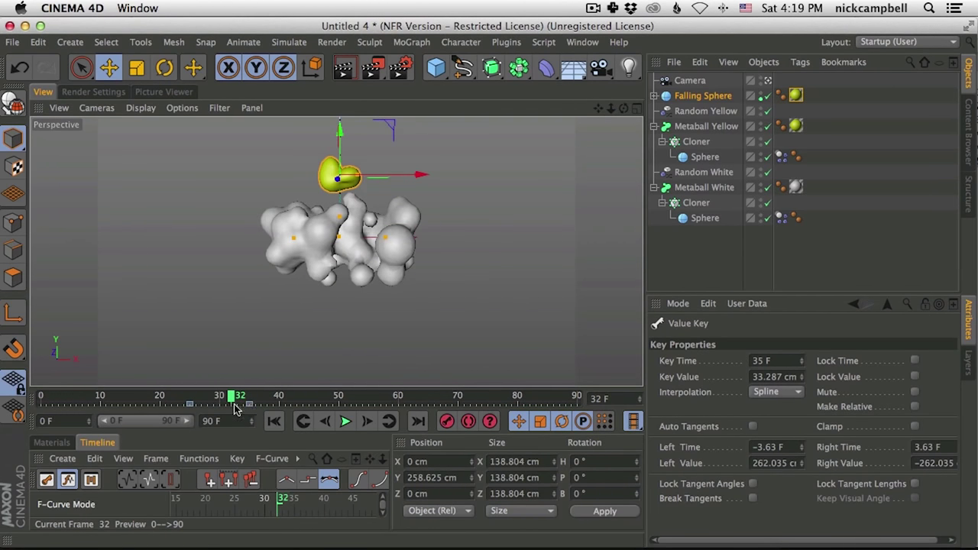
left_click(187, 405)
left_click_drag(177, 410, 181, 409)
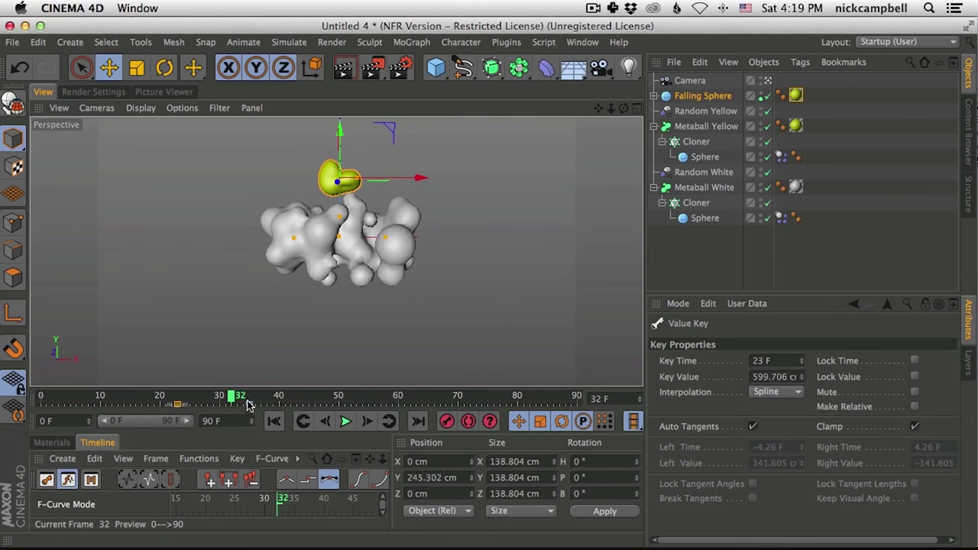
left_click(115, 92)
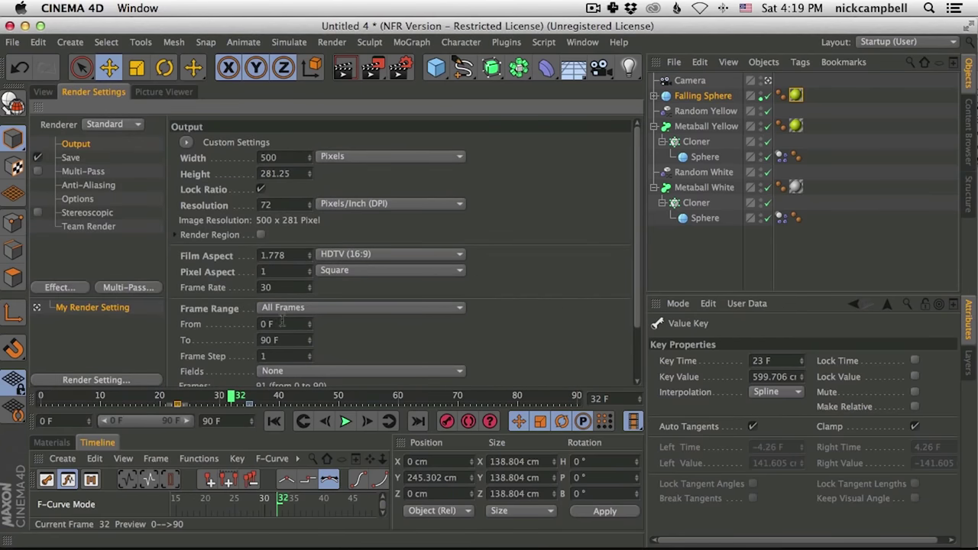
Render frames 20 to 90, play it back, and store it as the A image
key("Return")
key("shift+r")
left_click(604, 214)
left_click(604, 217)
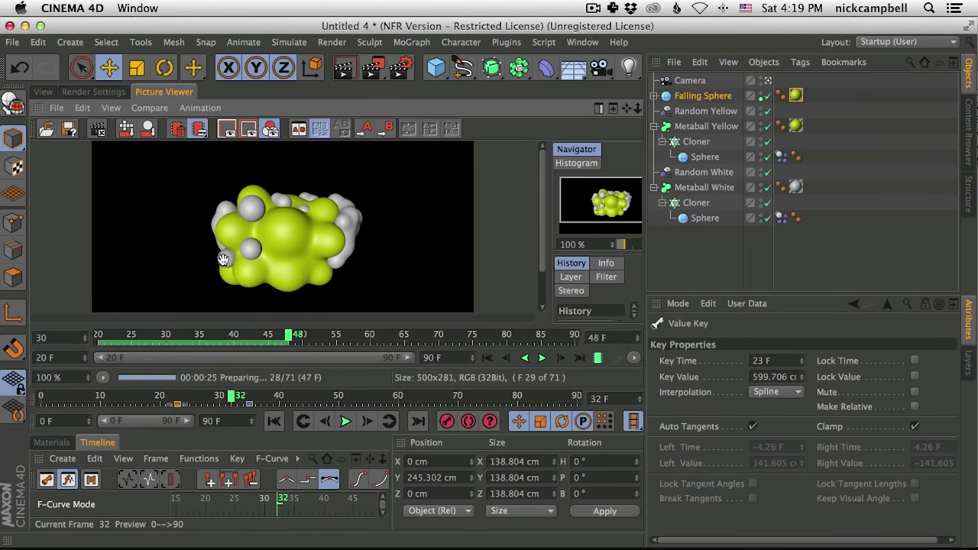
left_click(542, 357)
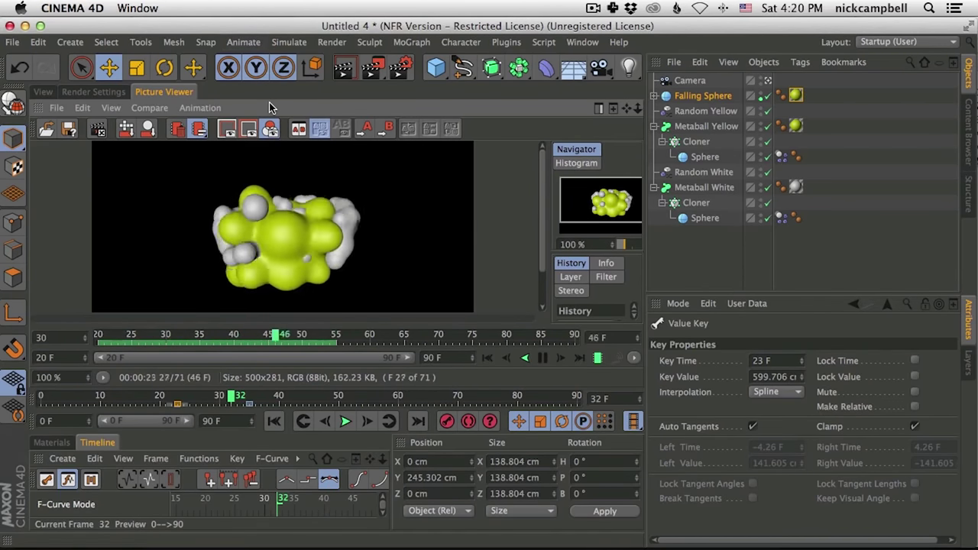
left_click(364, 126)
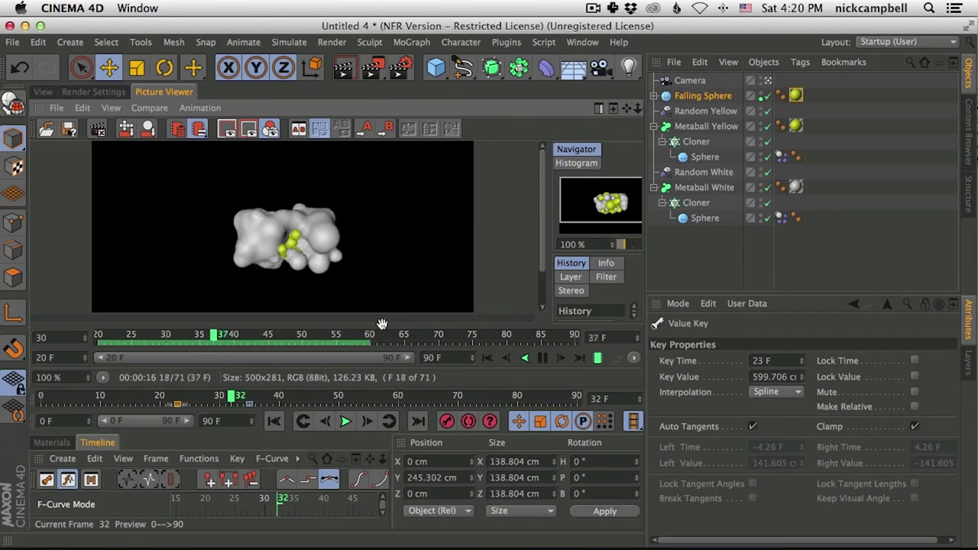
left_click(541, 358)
left_click(42, 92)
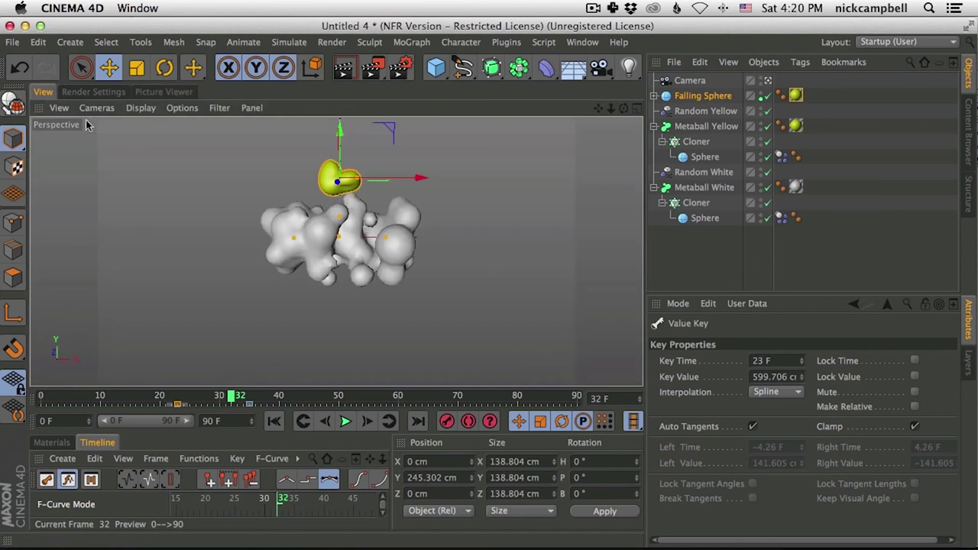
left_click_drag(227, 396, 251, 397)
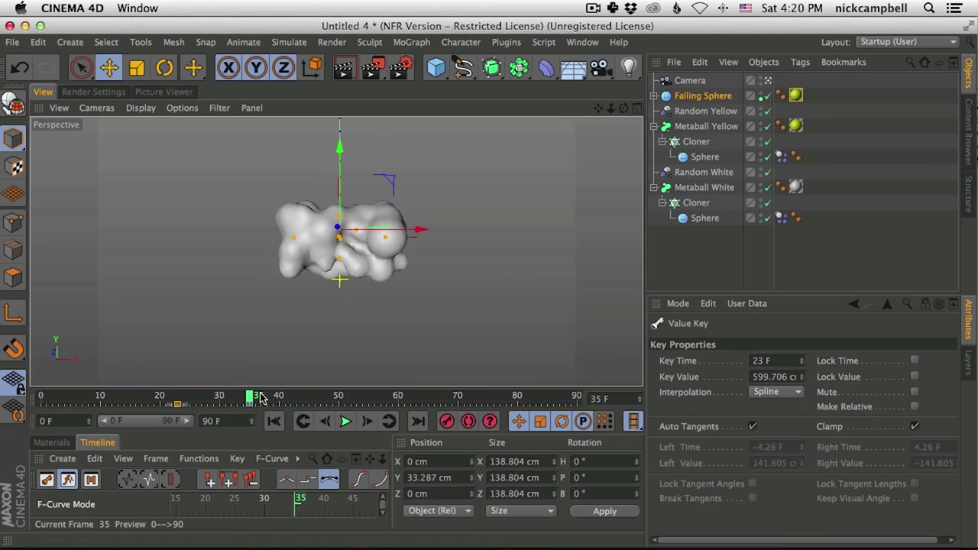
Replay and scrub the Jingle pub reference video through its cloud and yellow-striped shots
key("super+Tab")
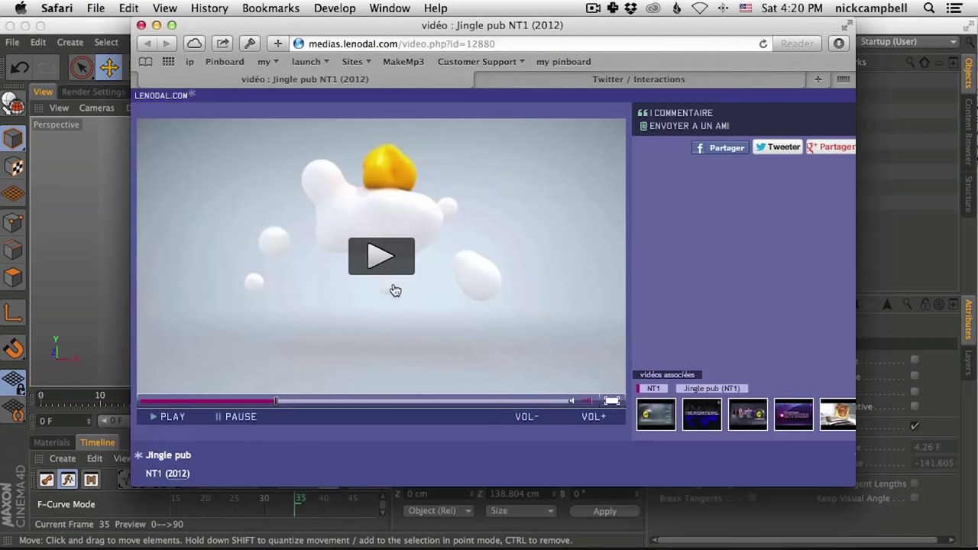
left_click(142, 405)
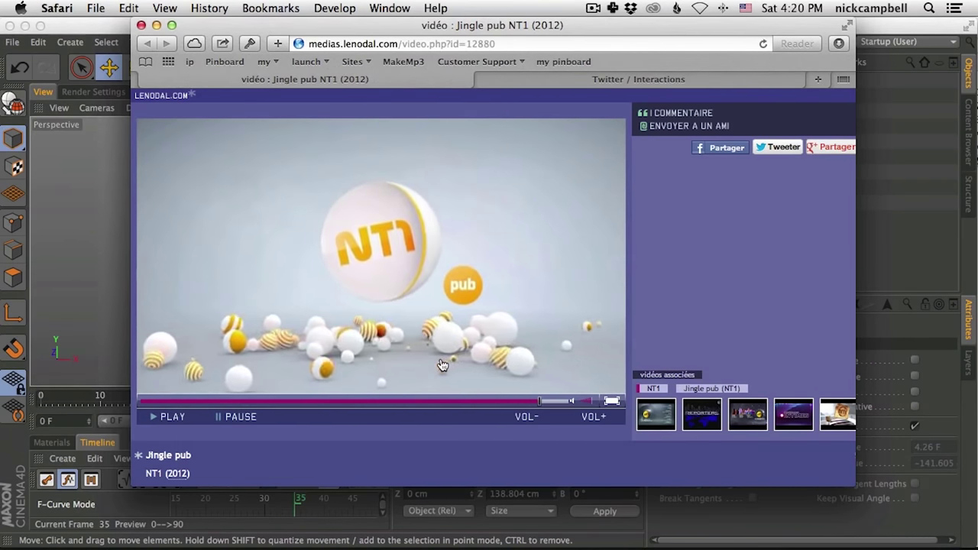
left_click(323, 349)
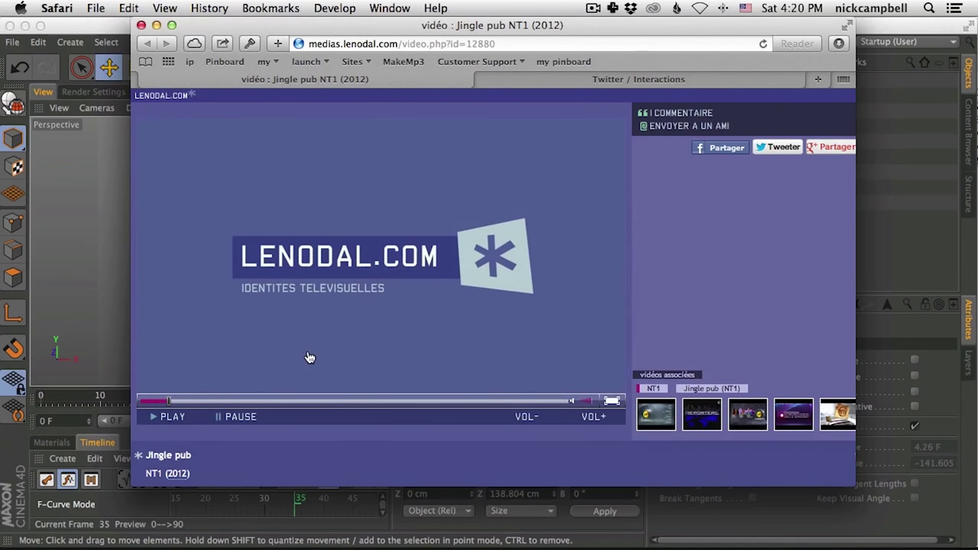
left_click(310, 355)
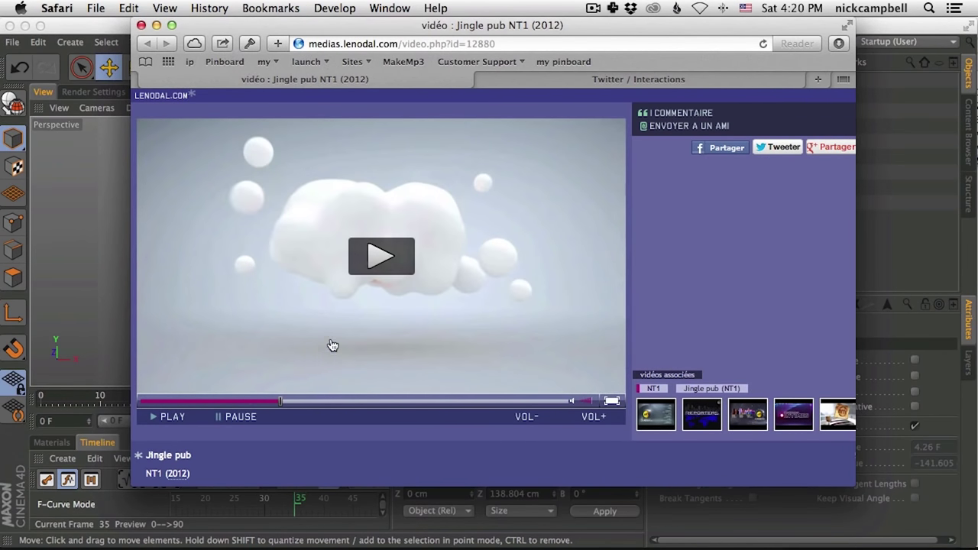
left_click(243, 384)
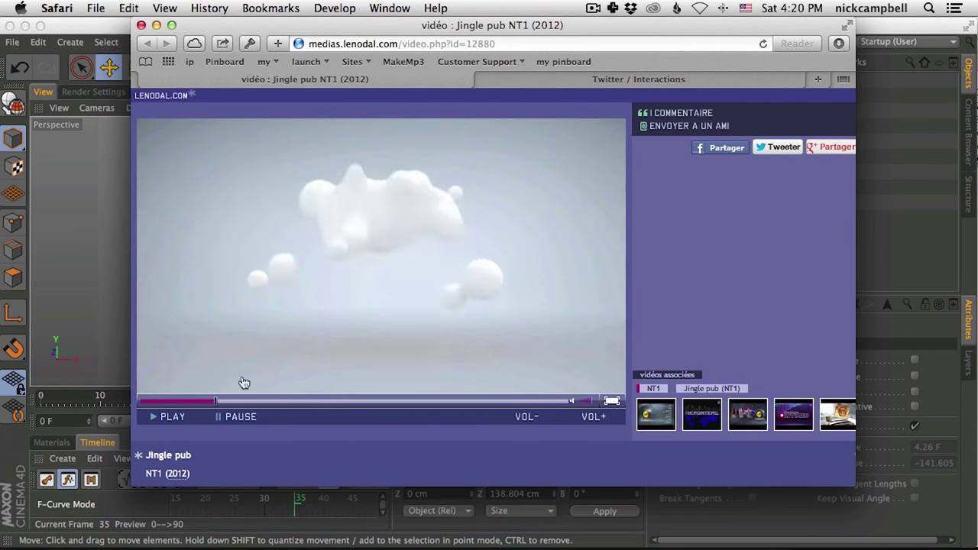
left_click(305, 351)
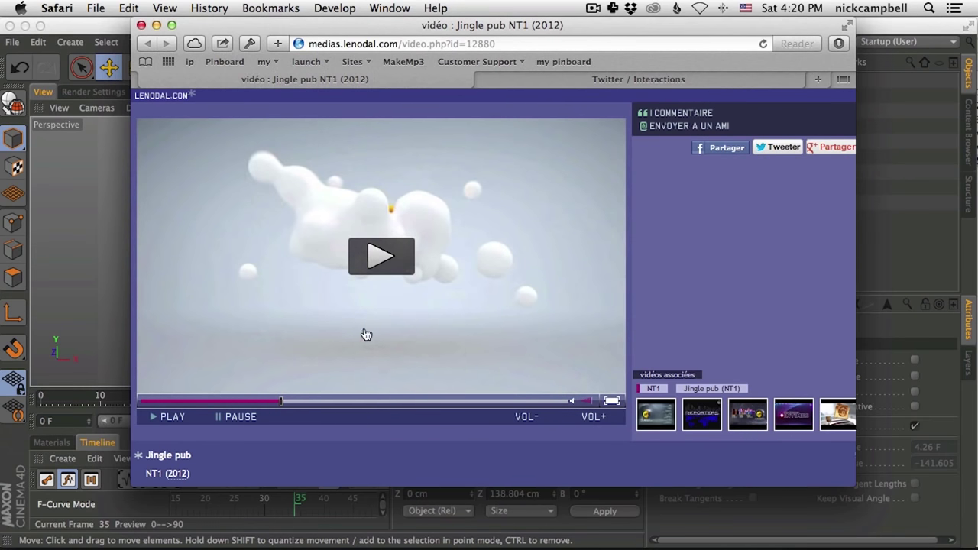
left_click(382, 367)
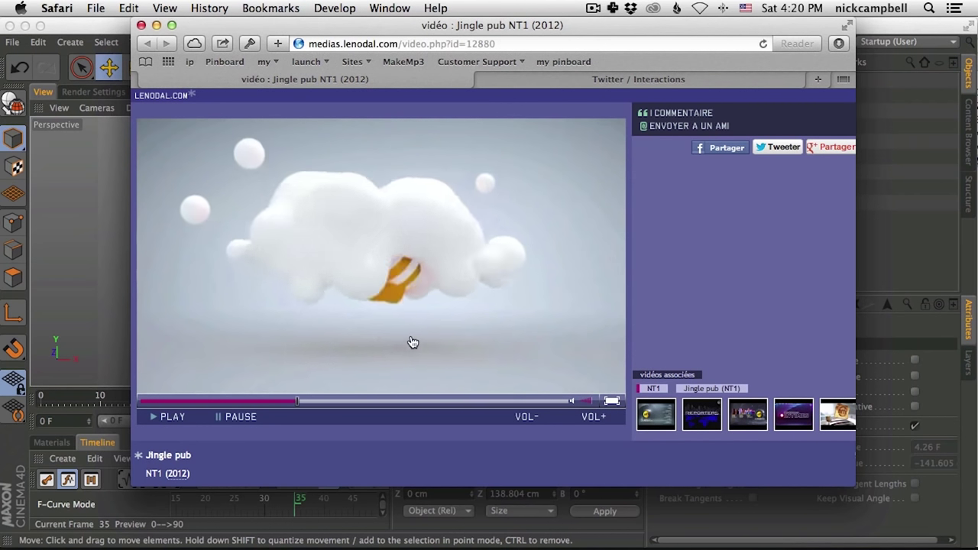
left_click(416, 338)
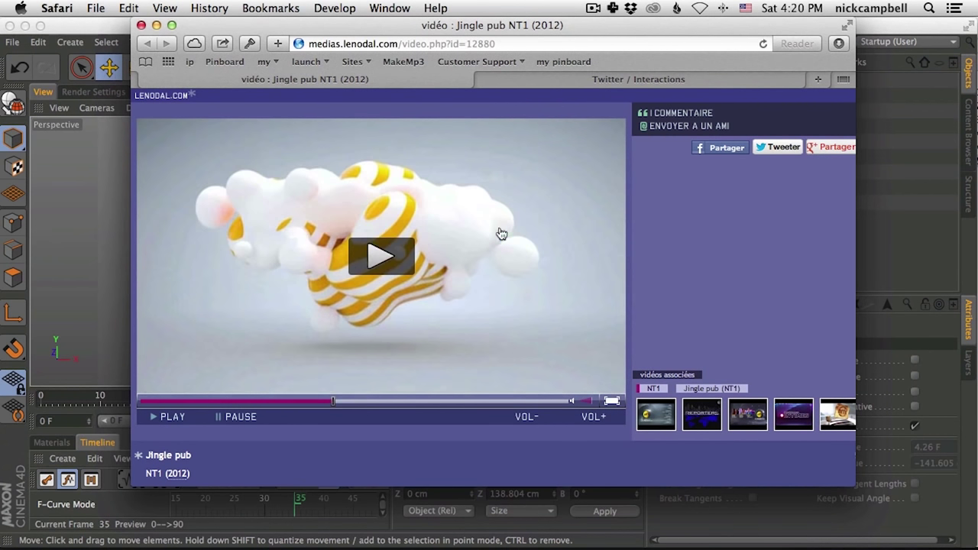
left_click(207, 401)
left_click(393, 360)
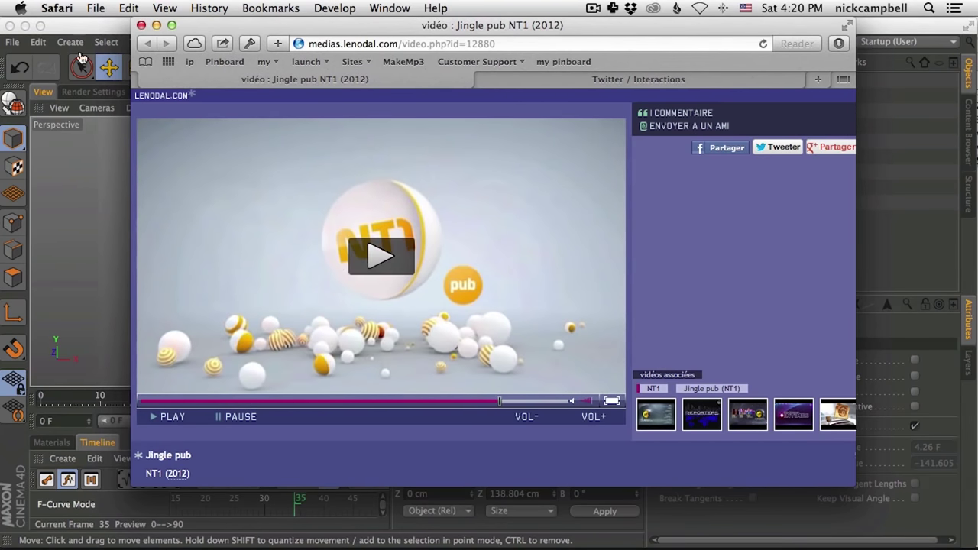
left_click(107, 32)
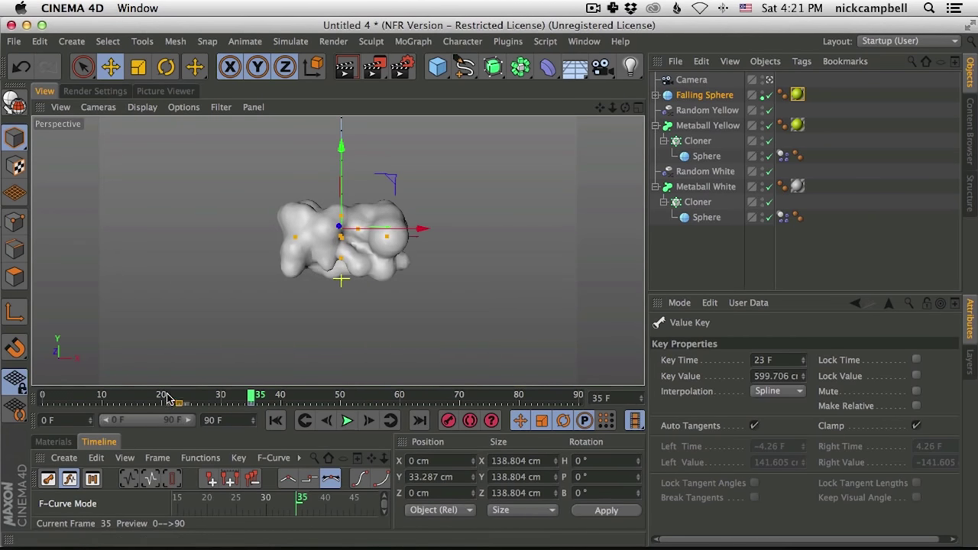
left_click(163, 90)
left_click(543, 357)
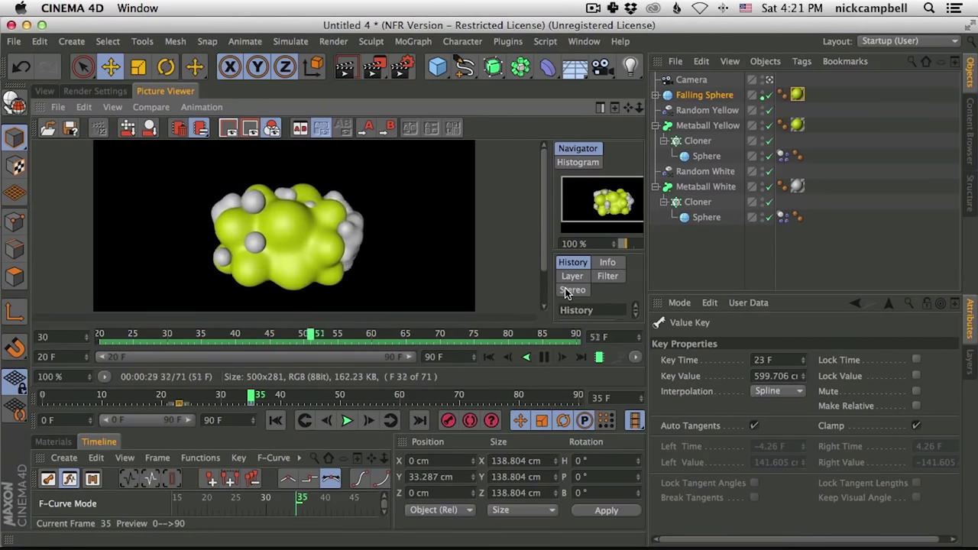
left_click(544, 357)
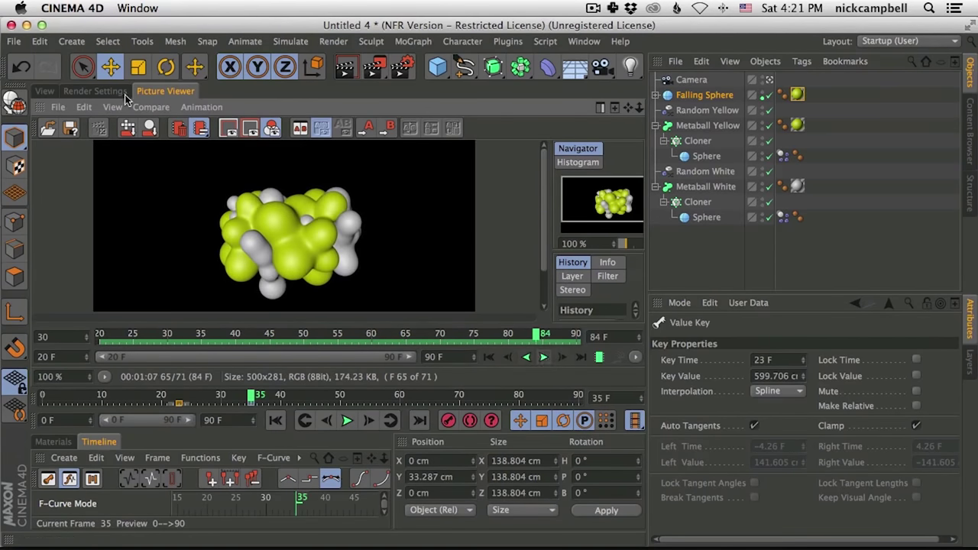
left_click(45, 92)
left_click_drag(219, 397, 258, 397)
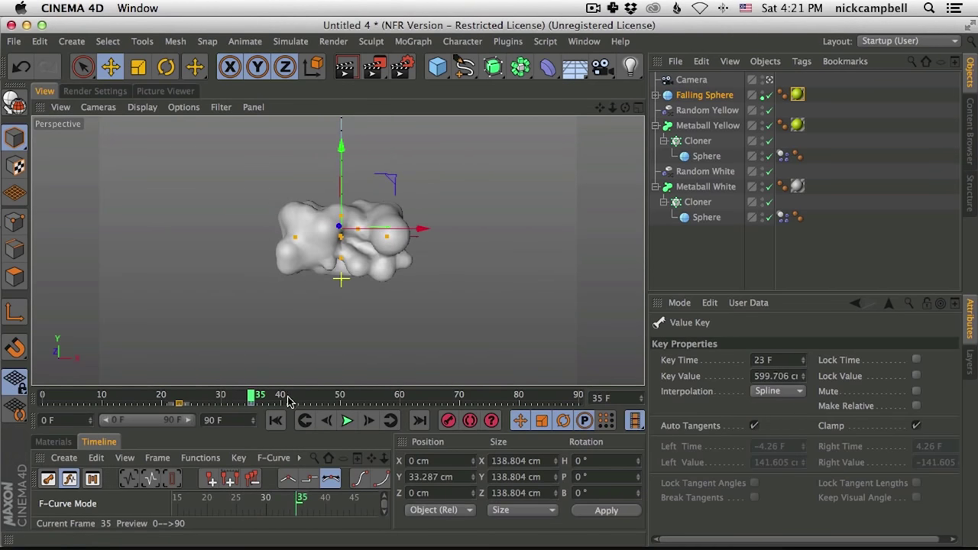
Set the Metaball White cloner's Count X to 5 and keyframe its 380 cm size
left_click(703, 206)
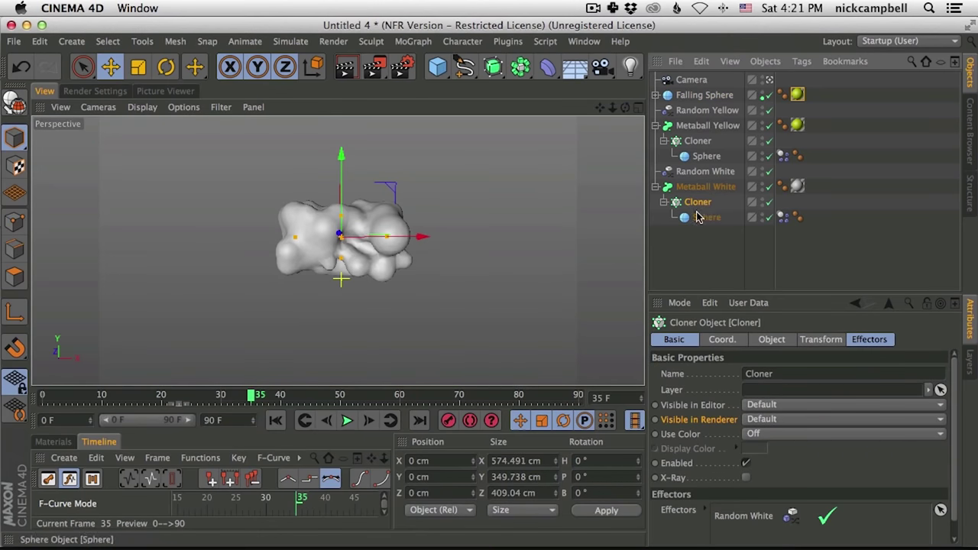
left_click(770, 340)
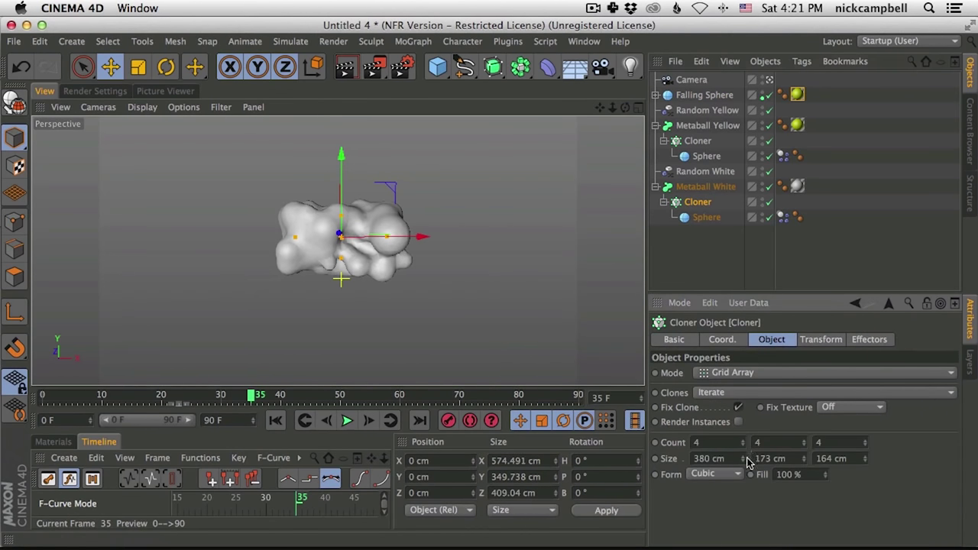
mouse_move(741, 460)
left_mouse_down()
mouse_move(786, 278)
mouse_move(729, 452)
left_mouse_up()
key("super+z")
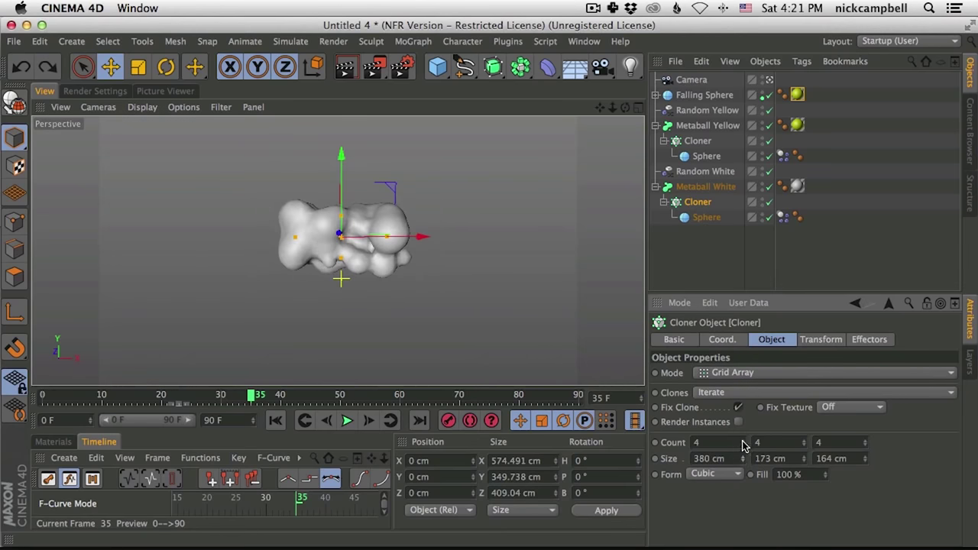
left_click(742, 442)
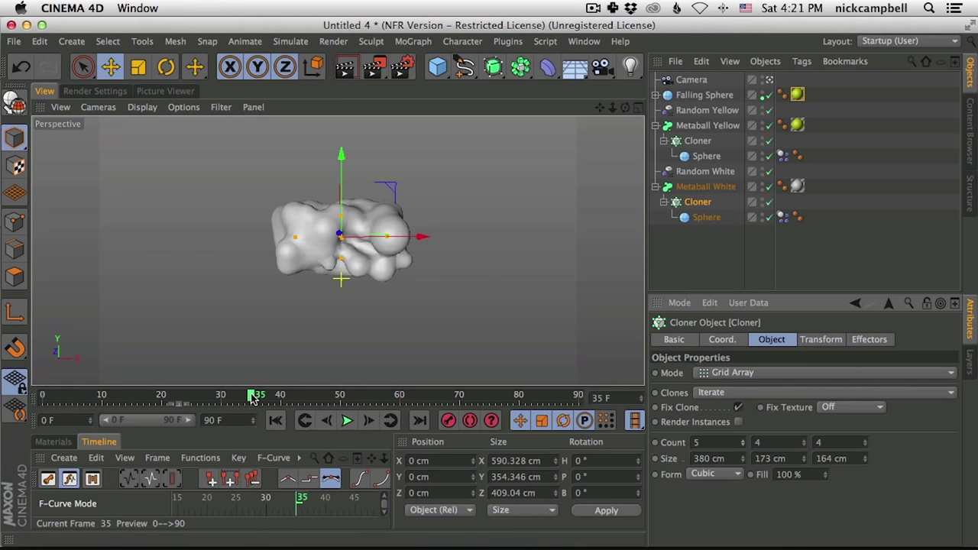
left_click(654, 459, "ctrl")
At frame 44, key the grid Size X at 485 cm and preview the growth
left_click_drag(269, 394, 304, 402)
left_click_drag(740, 460, 766, 395)
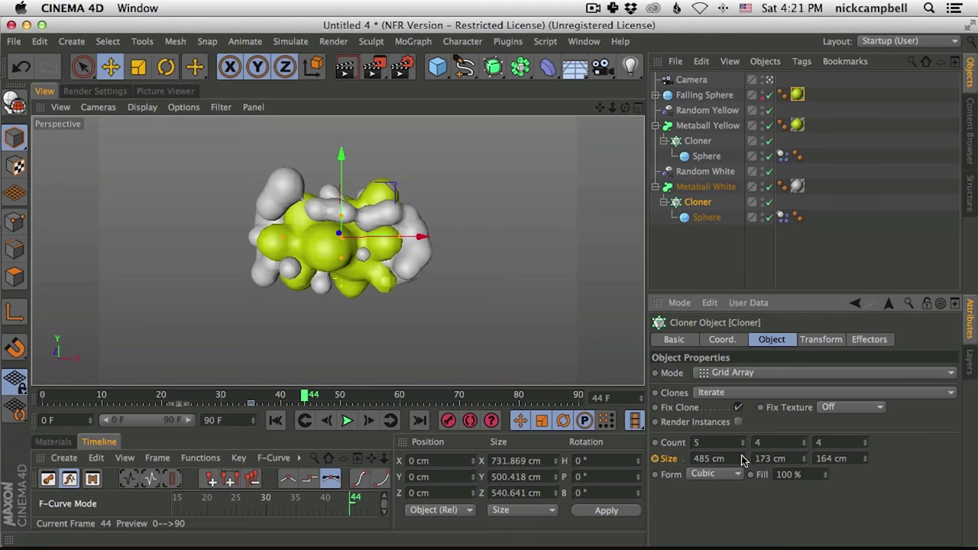
left_click_drag(741, 460, 773, 408)
left_click(655, 458)
left_click(161, 395)
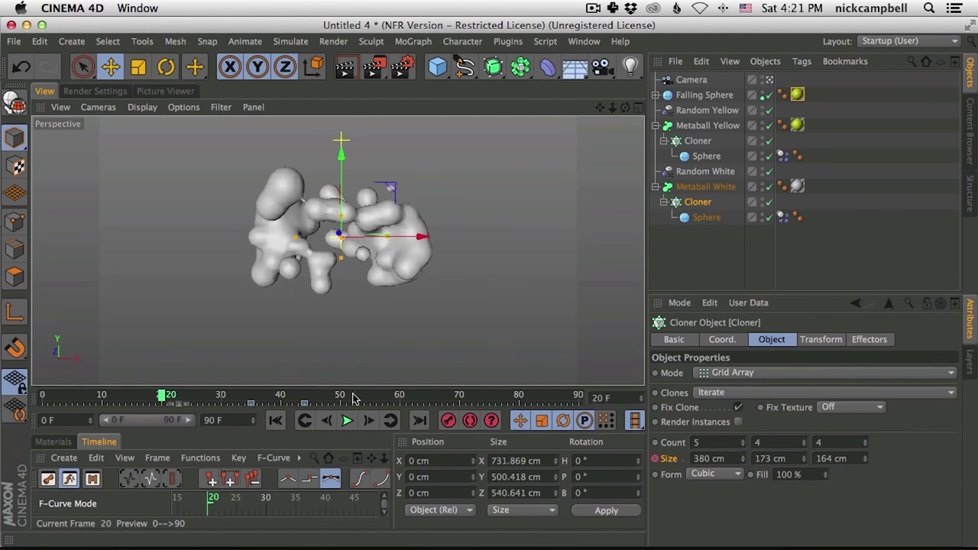
left_click(342, 421)
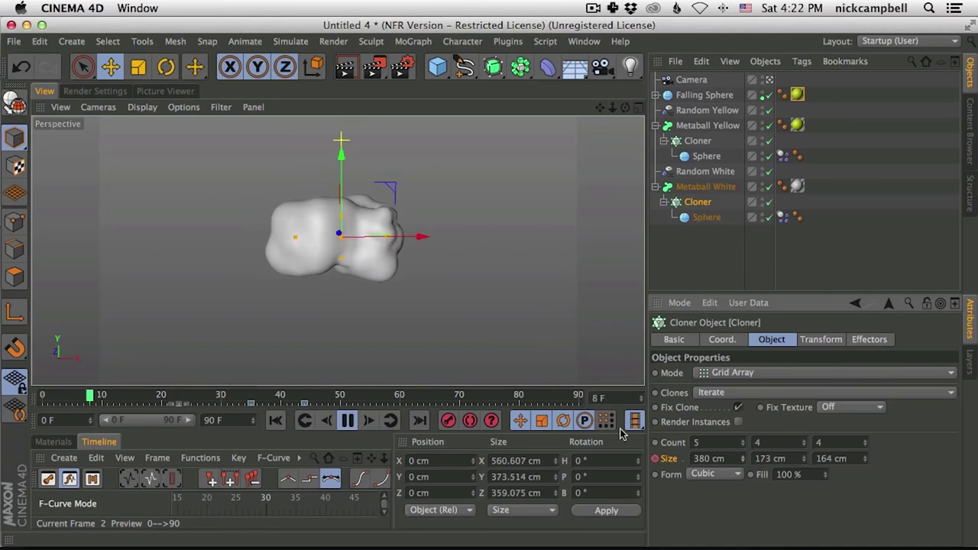
left_click(347, 420)
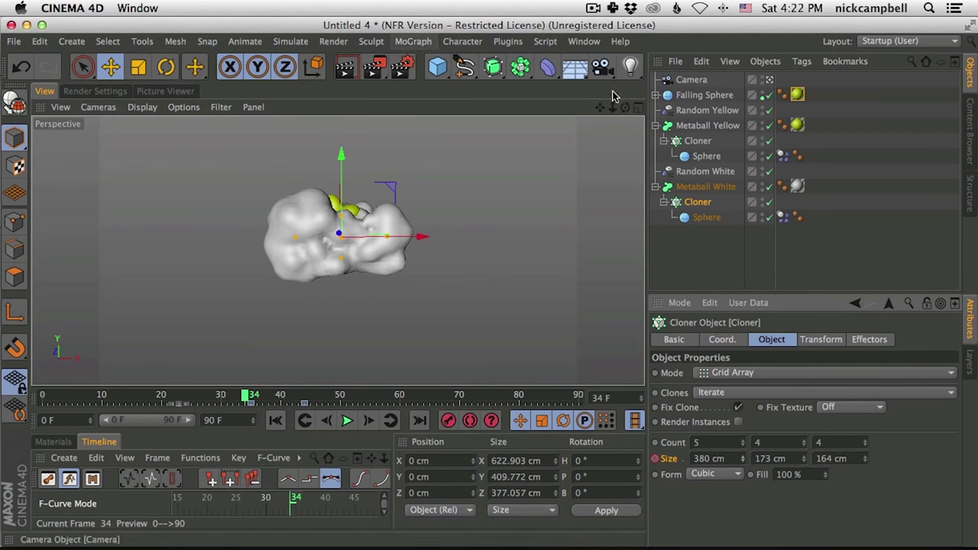
left_click(413, 43)
Add a new Cloner with a Sphere placed inside it
left_click(424, 161)
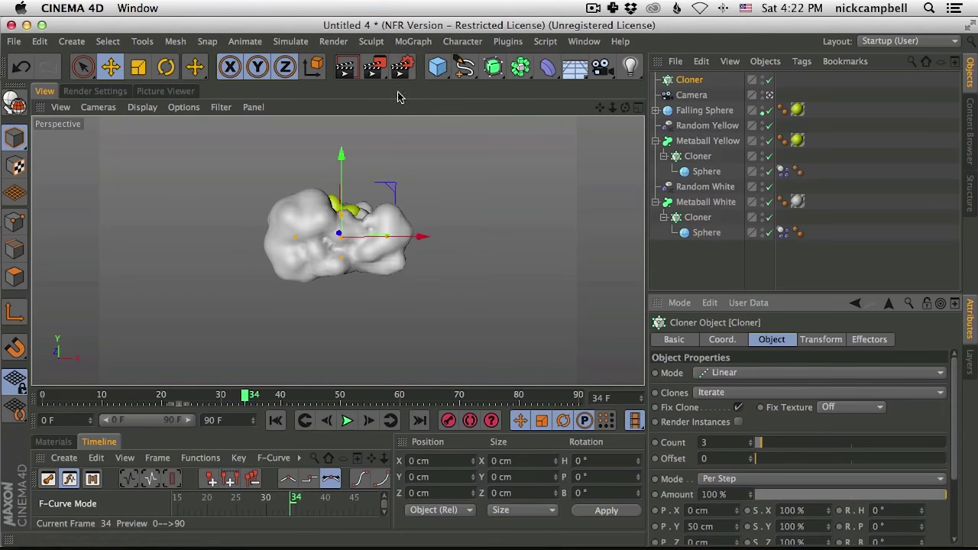
left_click(437, 67)
left_click(720, 114)
left_click_drag(691, 79, 691, 97)
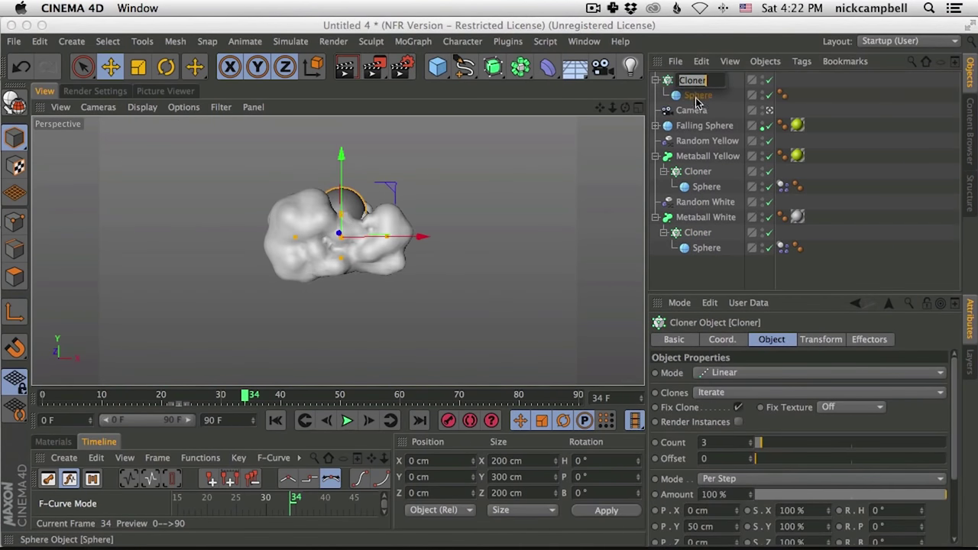
Make the cloner a 2×2×2 Grid Array spread 783 × 257 cm
left_click(727, 373)
left_click(720, 435)
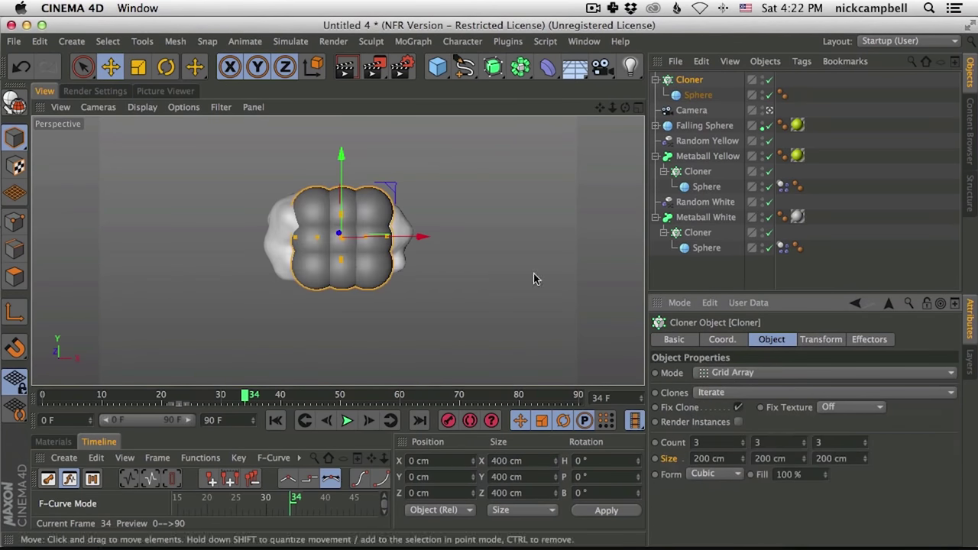
double_click(734, 443)
type("2")
key("Tab")
type("2")
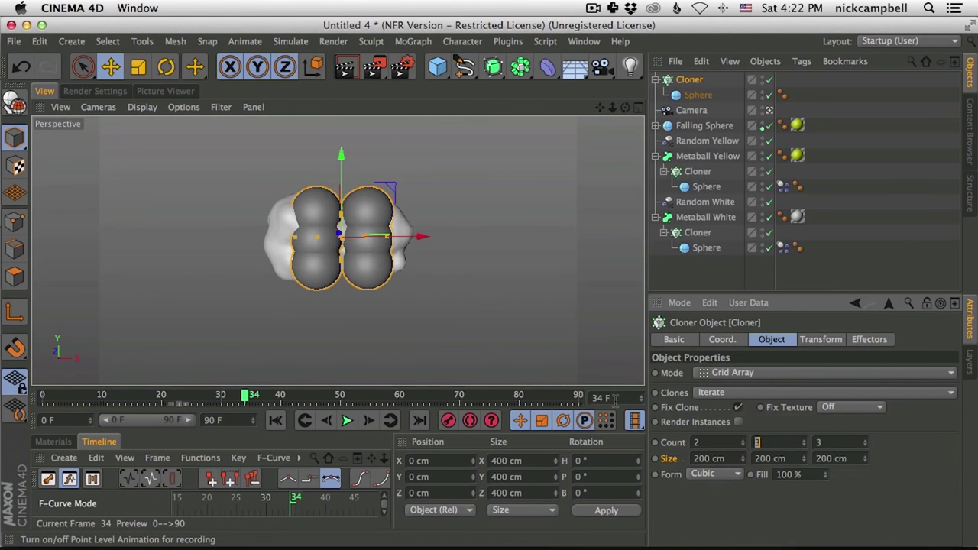
key("Tab")
type("2")
left_click_drag(740, 458, 810, 427)
Shrink the cloned sphere to 48 cm radius and apply the White material
left_click(719, 97)
mouse_move(777, 377)
left_mouse_down()
mouse_move(764, 435)
mouse_move(769, 420)
left_mouse_up()
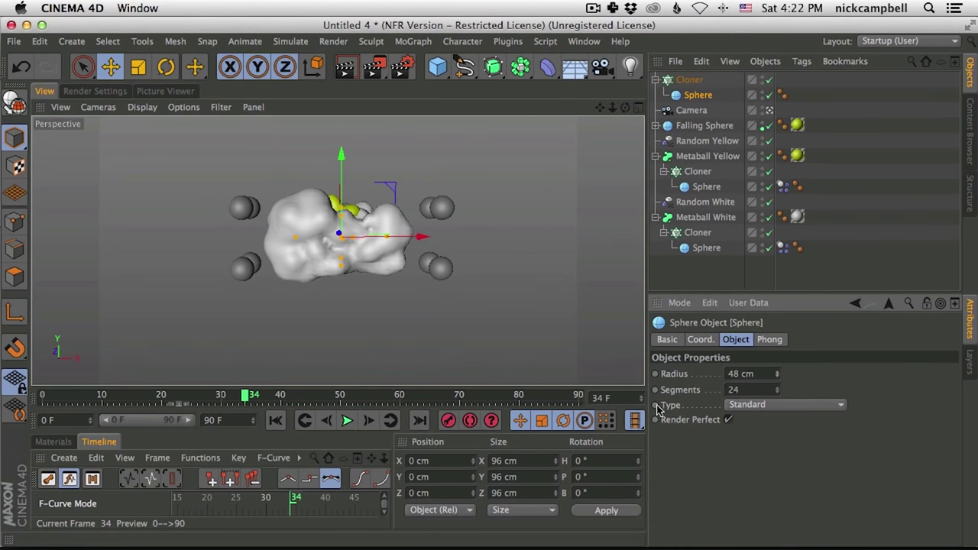
left_click(57, 442)
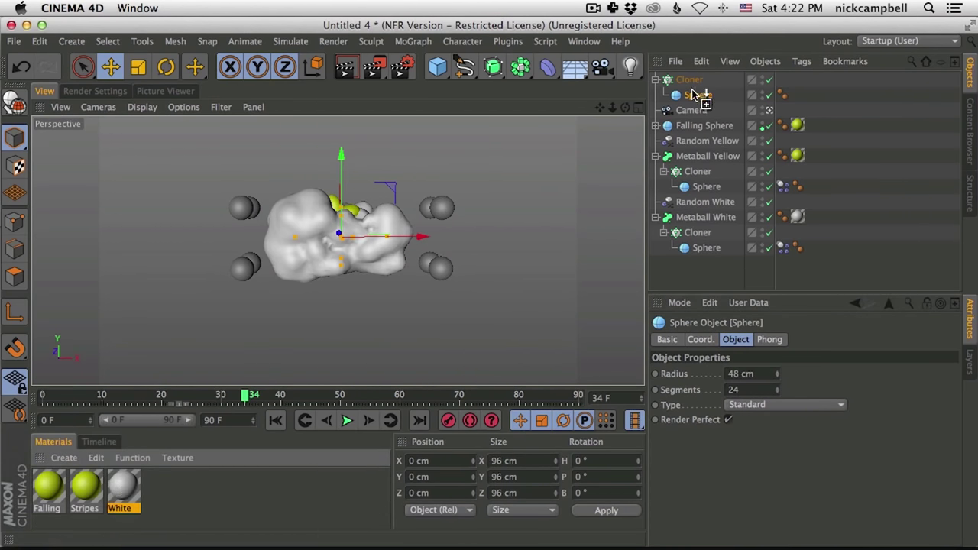
left_click_drag(697, 97, 703, 99)
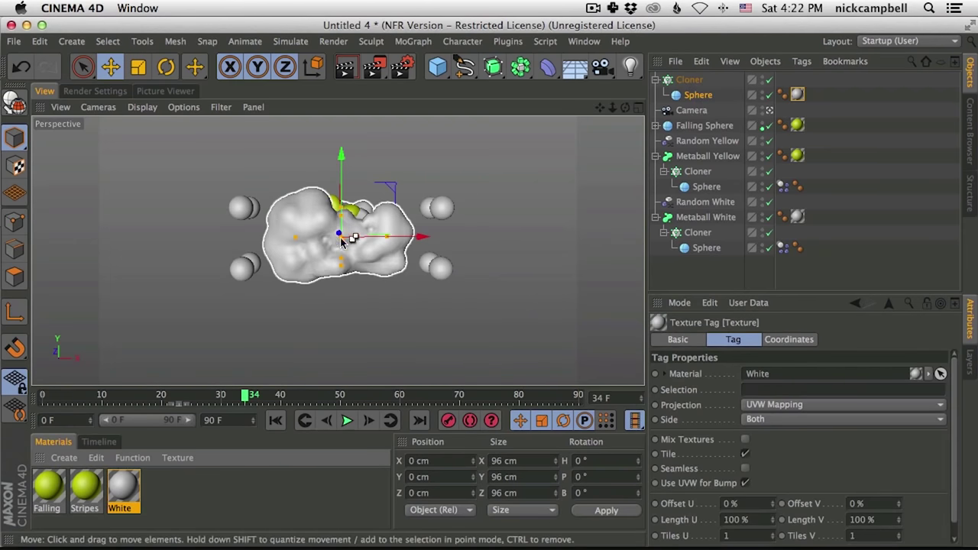
key("super+Tab")
Replay and scrub the floating-white-blobs reference clip in Safari, then return to Cinema 4D
left_click(188, 413)
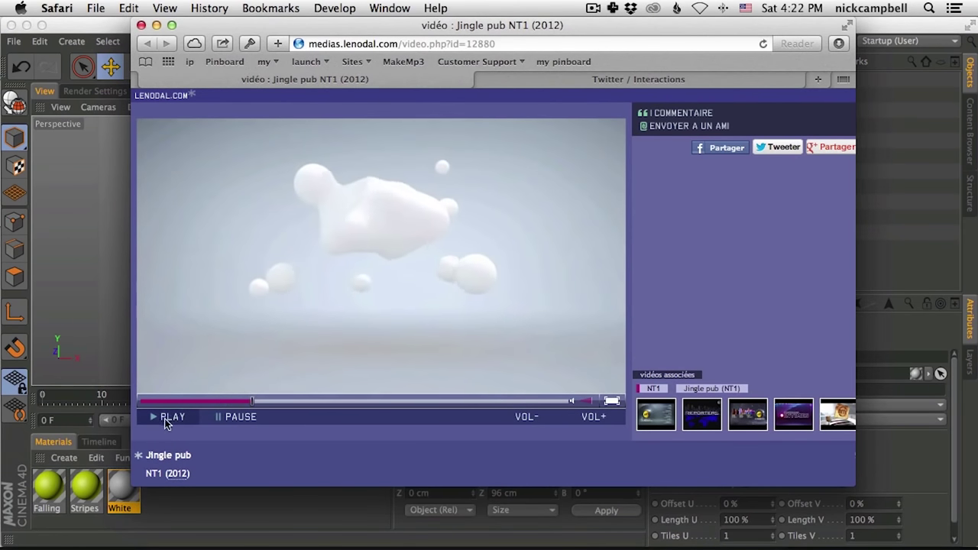
left_click(256, 386)
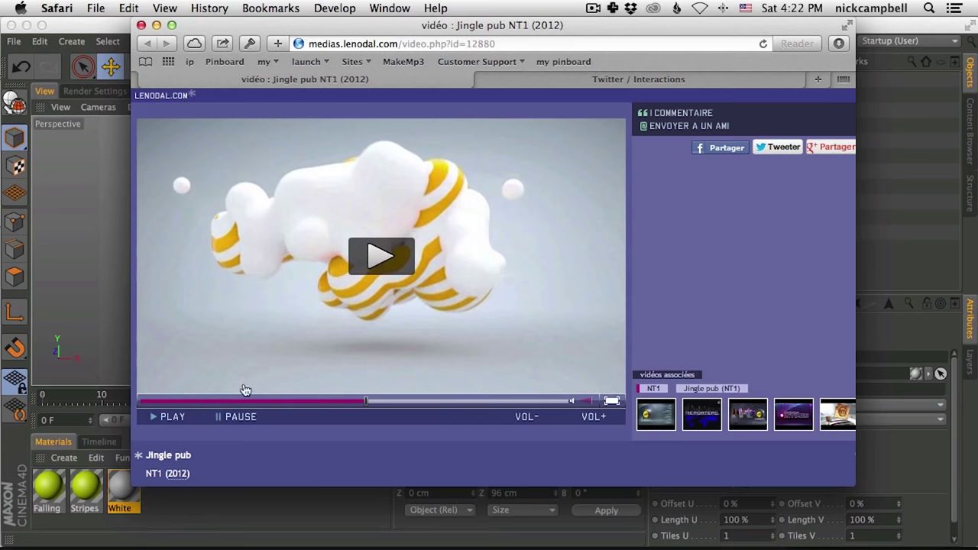
left_click(215, 402)
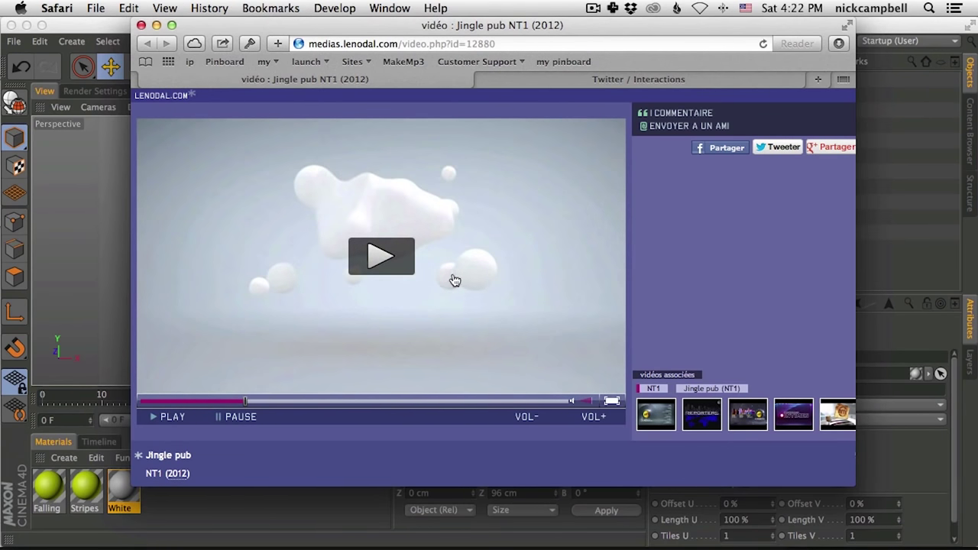
left_click(423, 341)
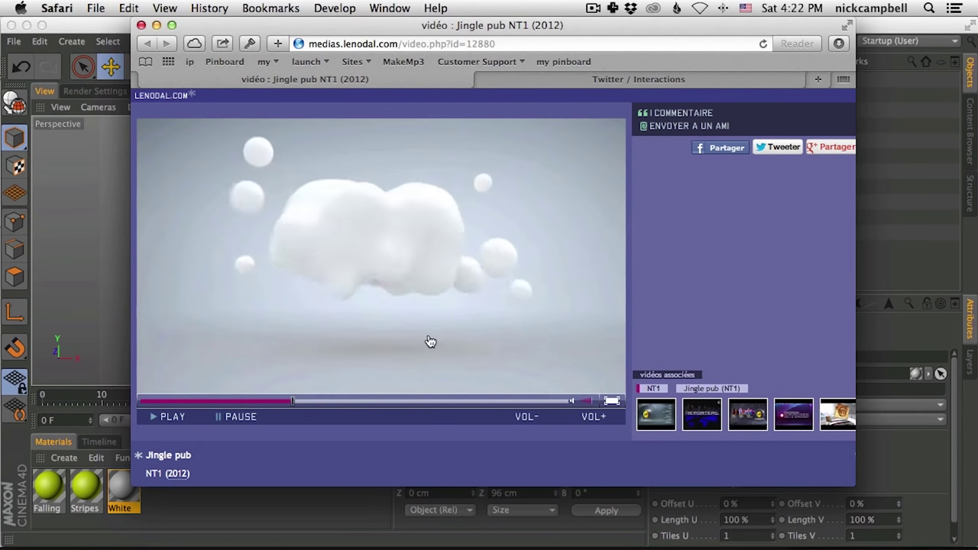
left_click(418, 235)
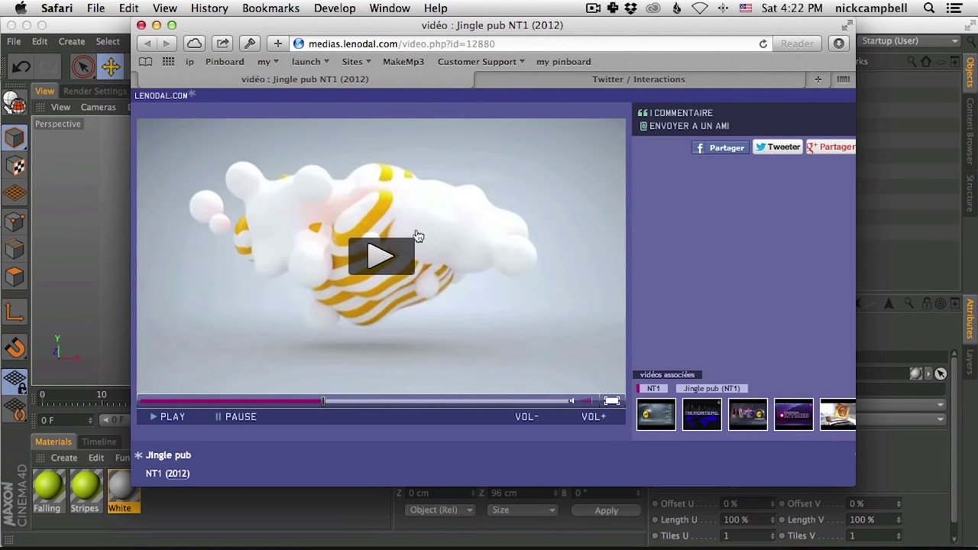
left_click(275, 406)
left_click(377, 349)
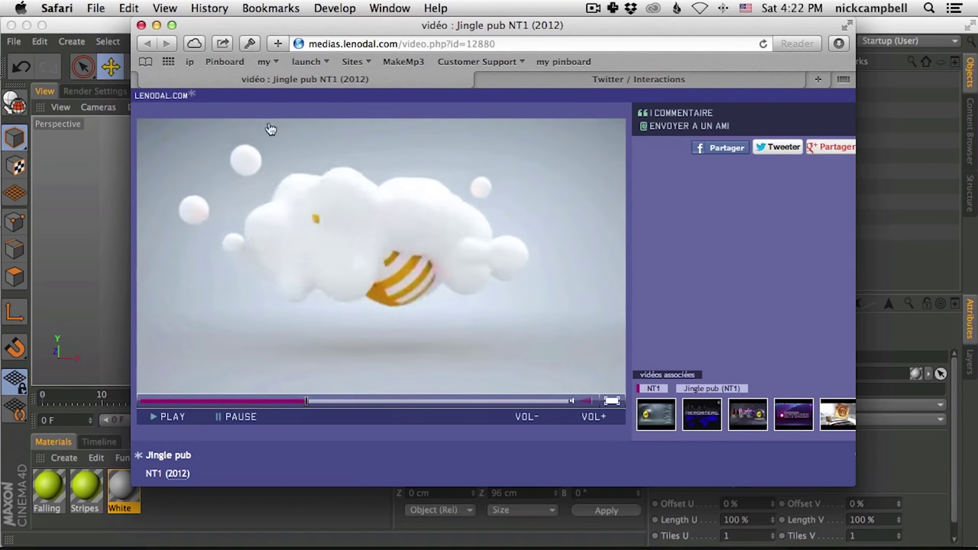
left_click(242, 402)
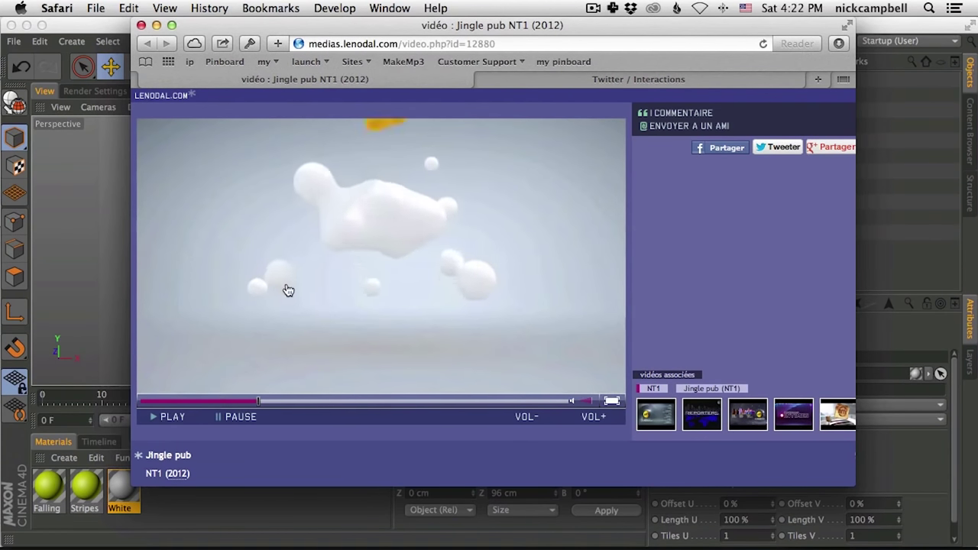
left_click(232, 401)
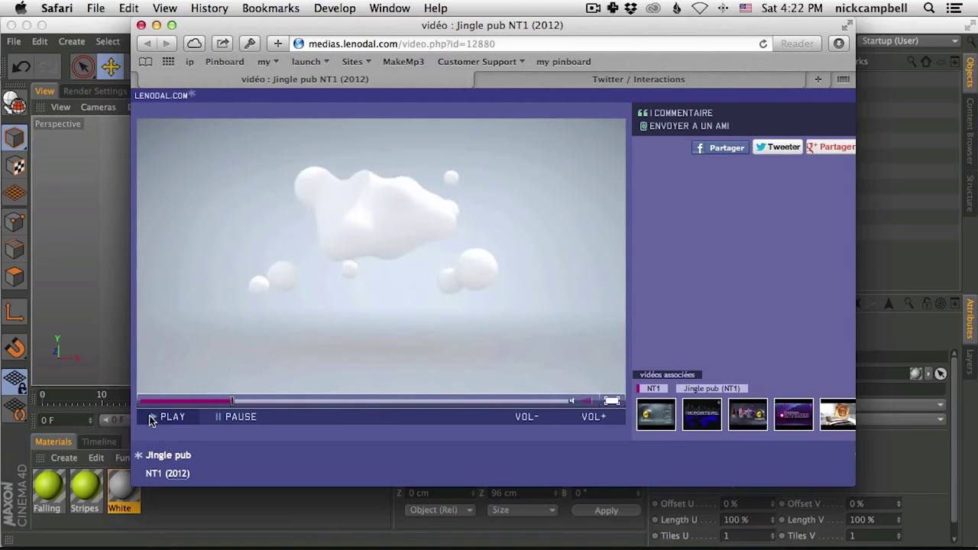
left_click(211, 324)
left_click(114, 31)
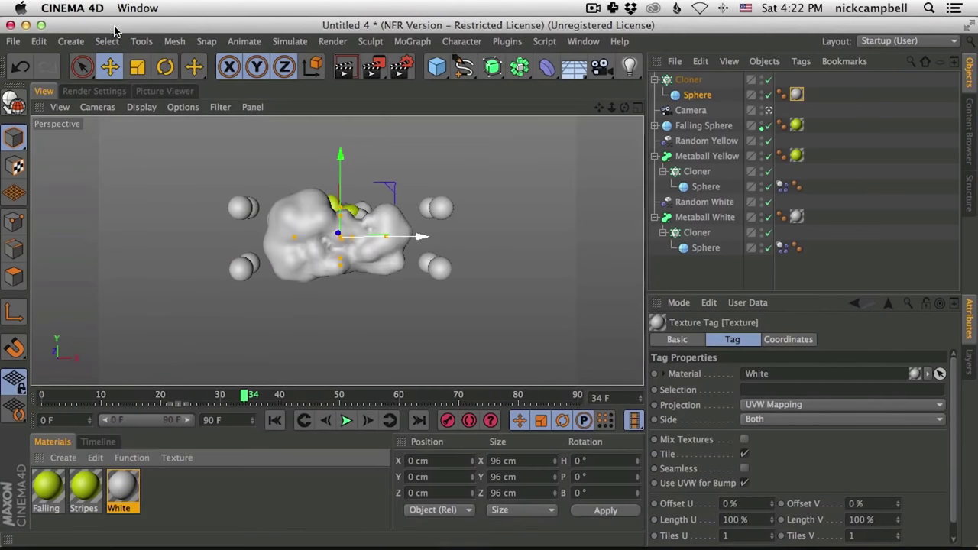
Add a Random effector to the new Cloner with uniform scale set to about -0.38
left_click(695, 79)
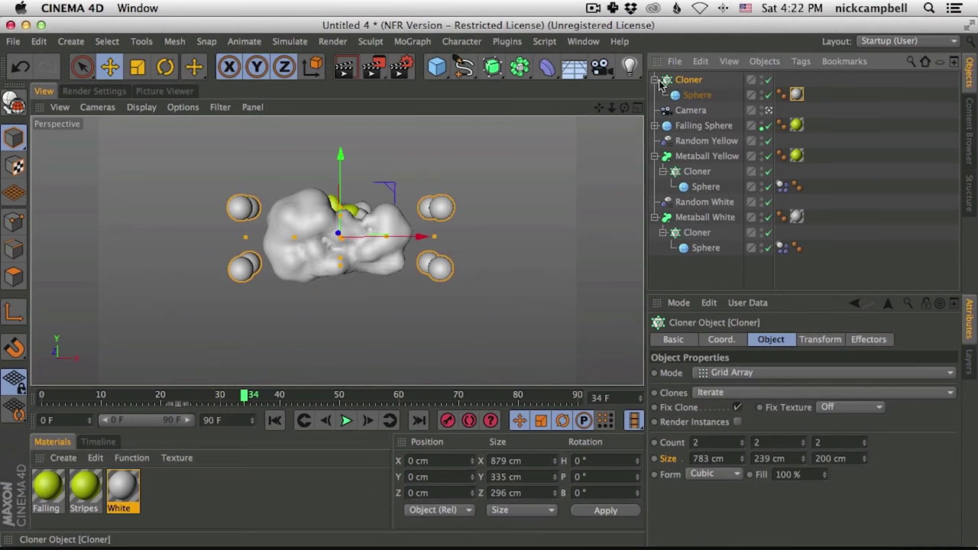
left_click(416, 43)
mouse_move(420, 65)
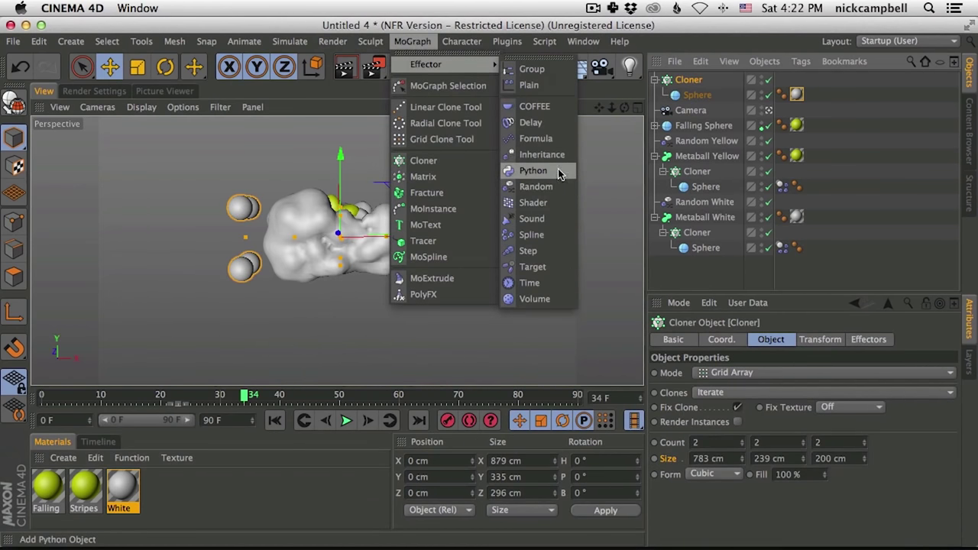
left_click(558, 189)
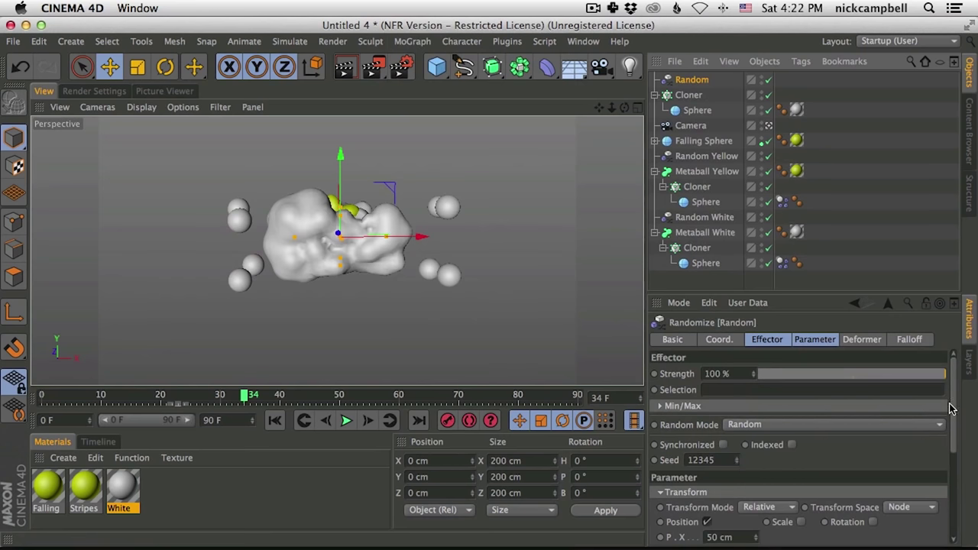
left_click_drag(947, 400, 953, 438)
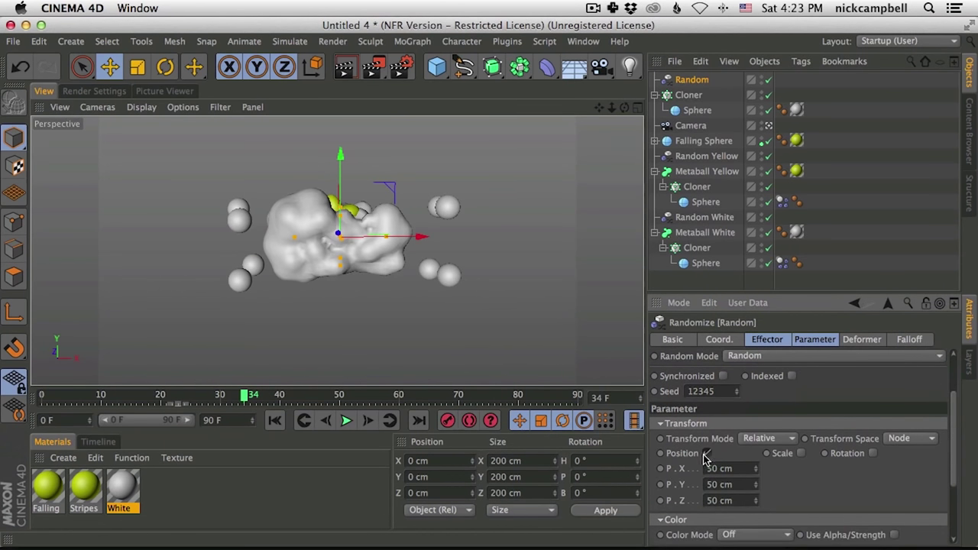
left_click(801, 454)
left_click(840, 515)
left_click_drag(890, 472, 884, 500)
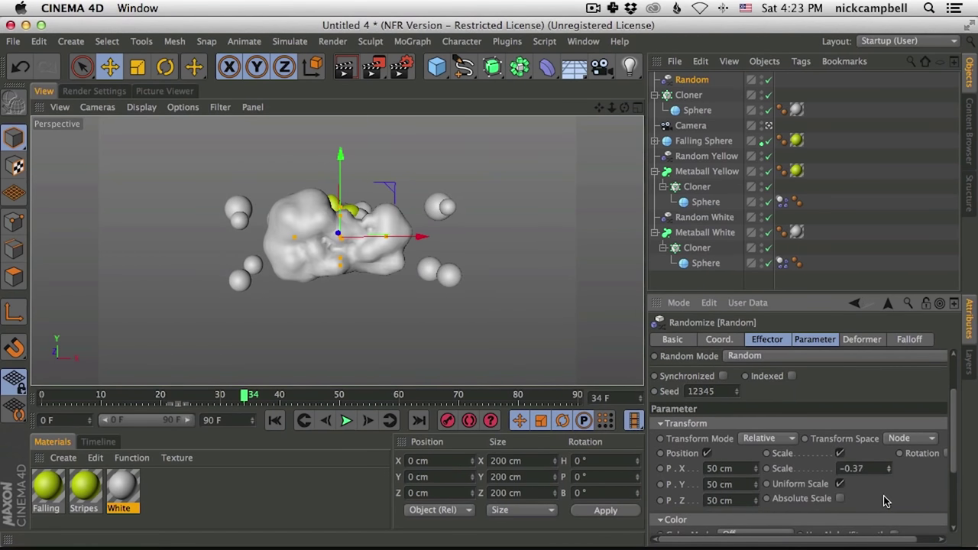
Shrink the cloned sphere's radius to 36 cm and play the animation to preview it
left_click(695, 110)
left_click_drag(776, 380, 773, 393)
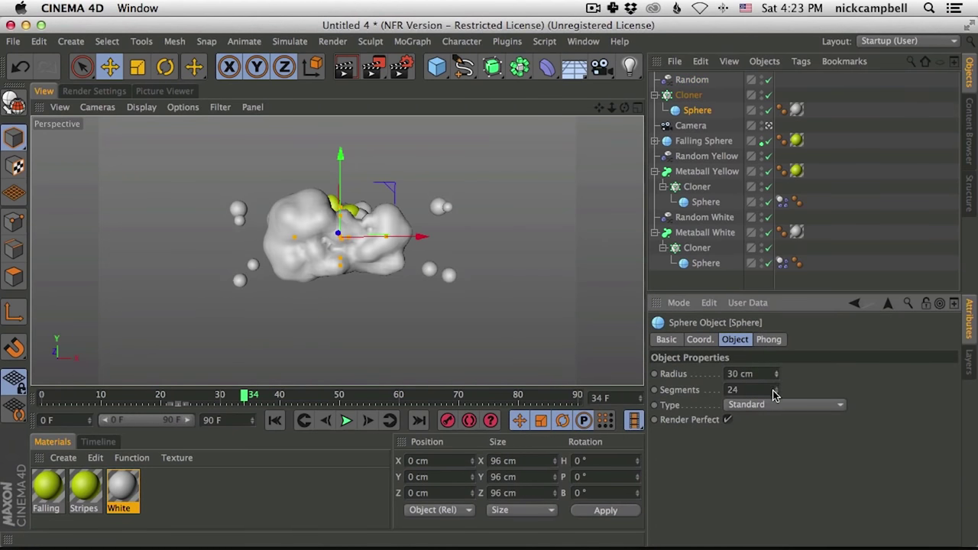
left_click(694, 96)
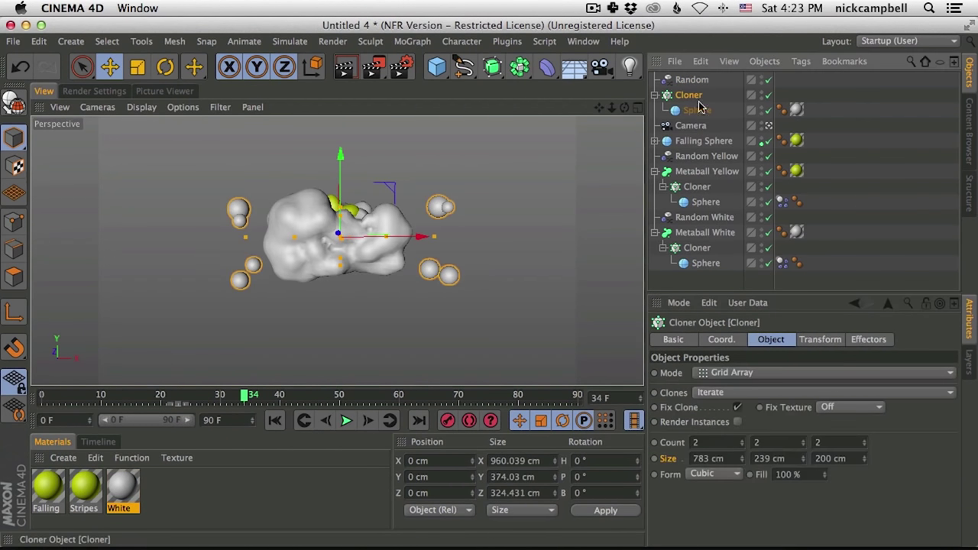
left_click(345, 420)
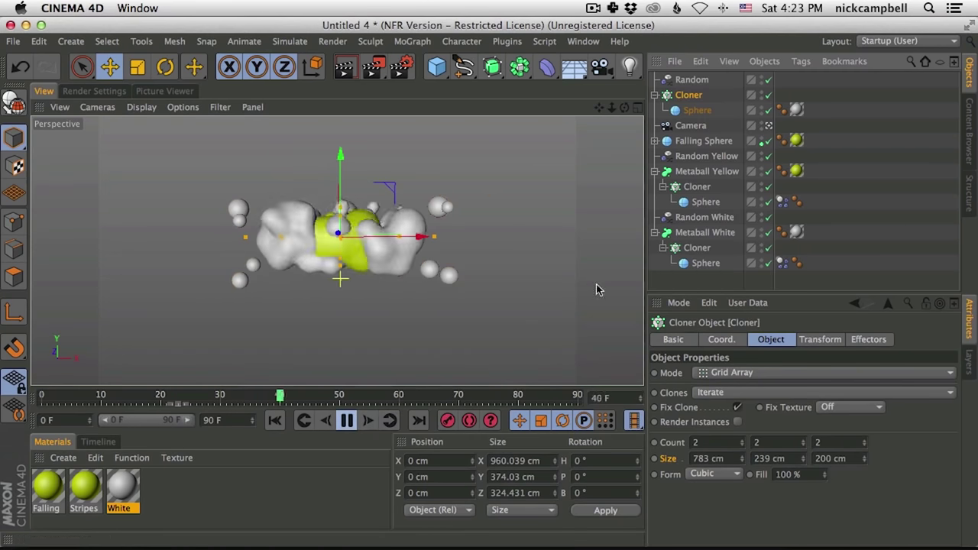
left_click(697, 110)
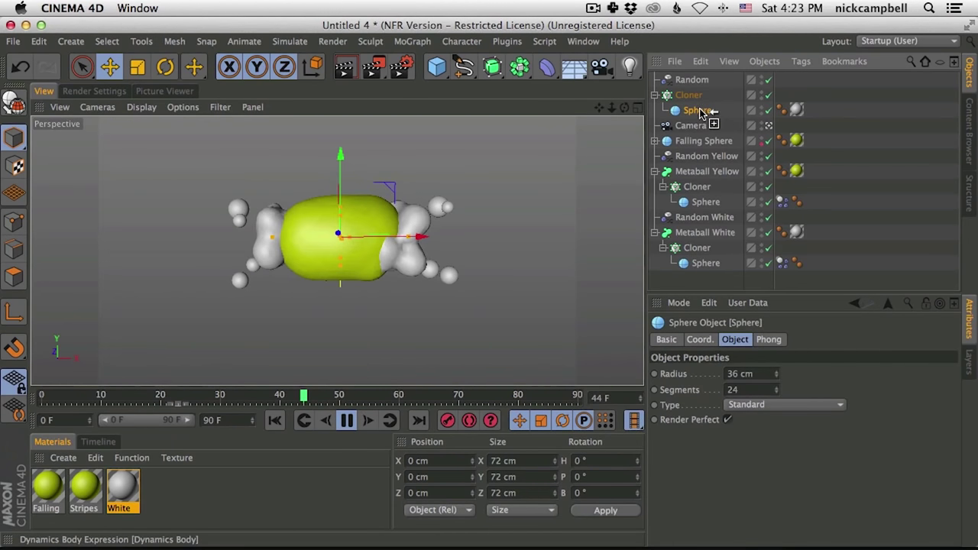
Copy the Dynamics Body tag onto the cloned sphere and set the Random effector to Noise at 80% speed
left_click_drag(701, 113, 697, 111, "ctrl")
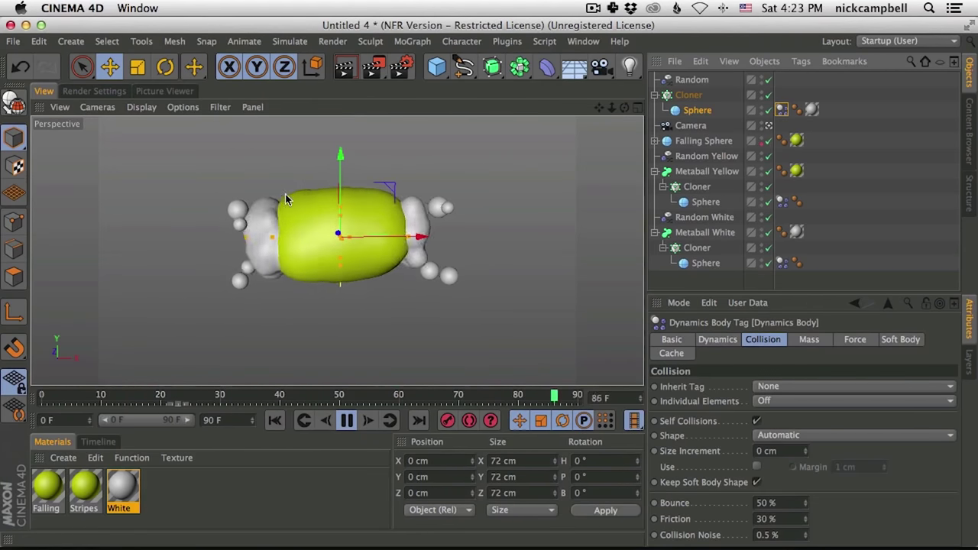
left_click(692, 79)
left_click(767, 339)
left_click(753, 425)
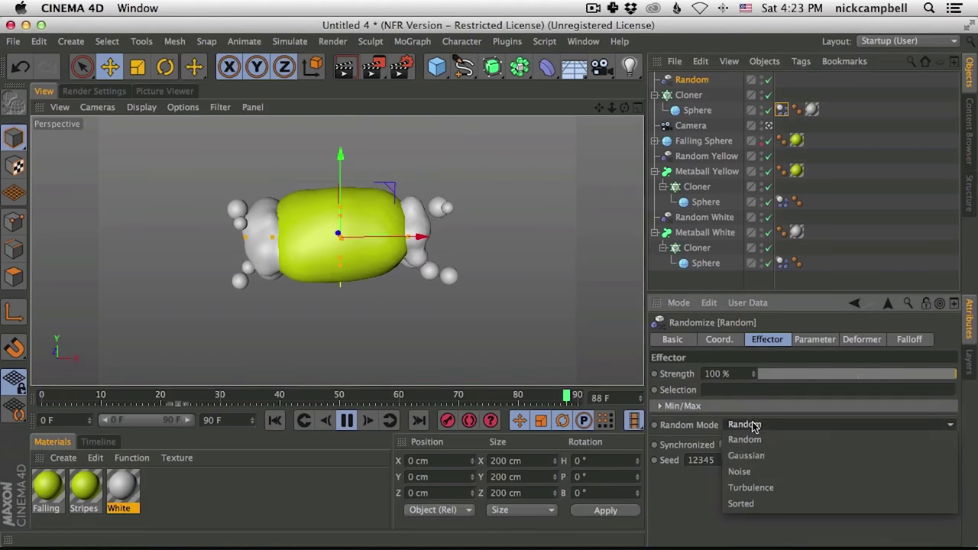
left_click(749, 471)
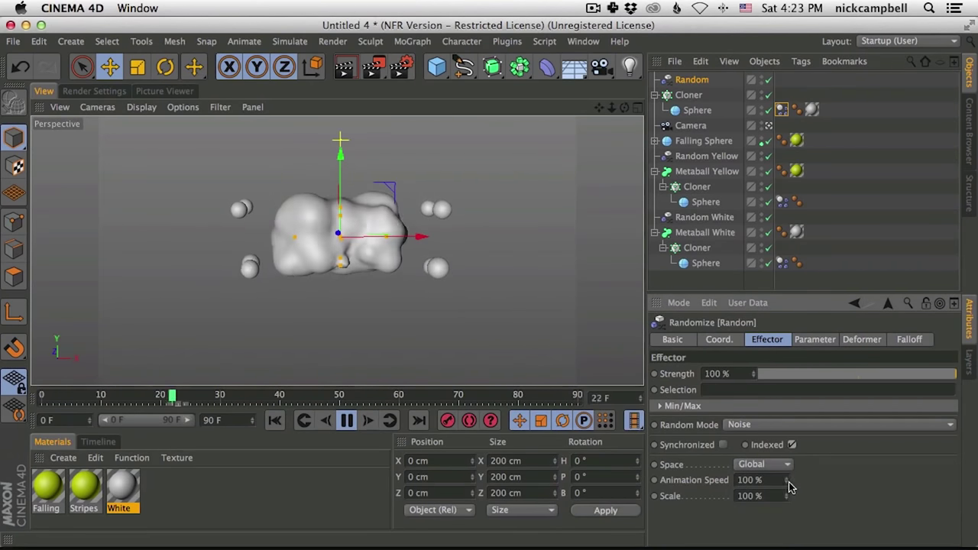
left_click(757, 480)
type("80")
key("Return")
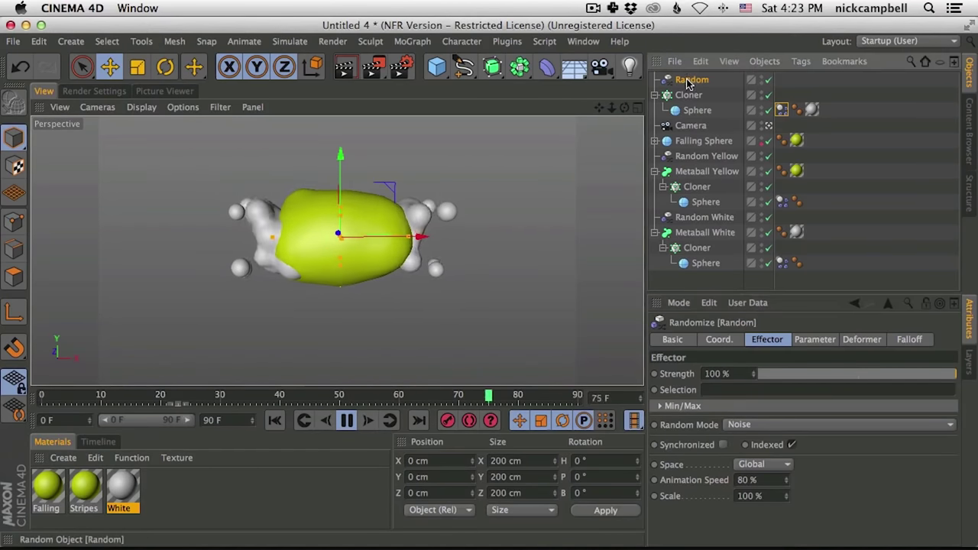
Widen the Random effector's P.X, P.Y and P.Z position ranges, with Z at 107 cm
left_click(814, 339)
left_click_drag(754, 418, 763, 391)
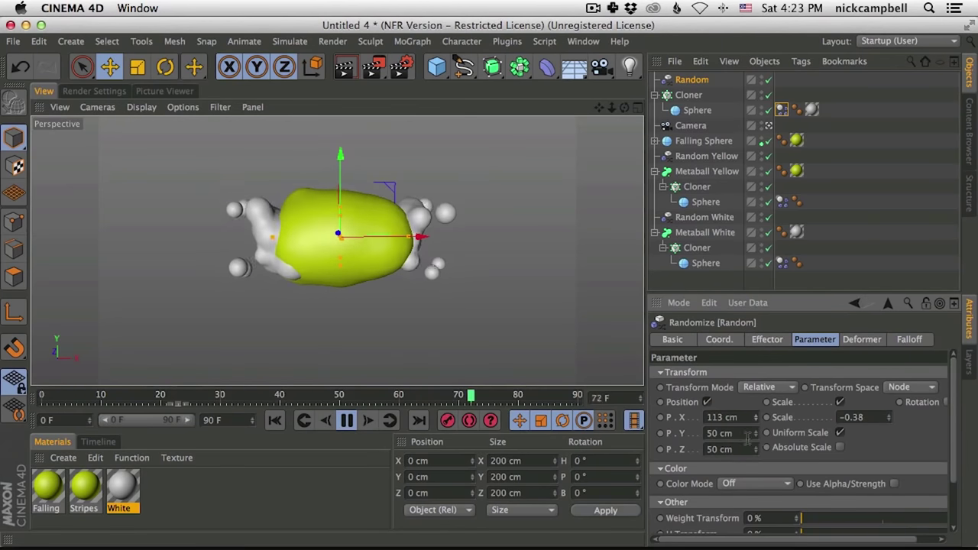
left_click_drag(755, 433, 766, 410)
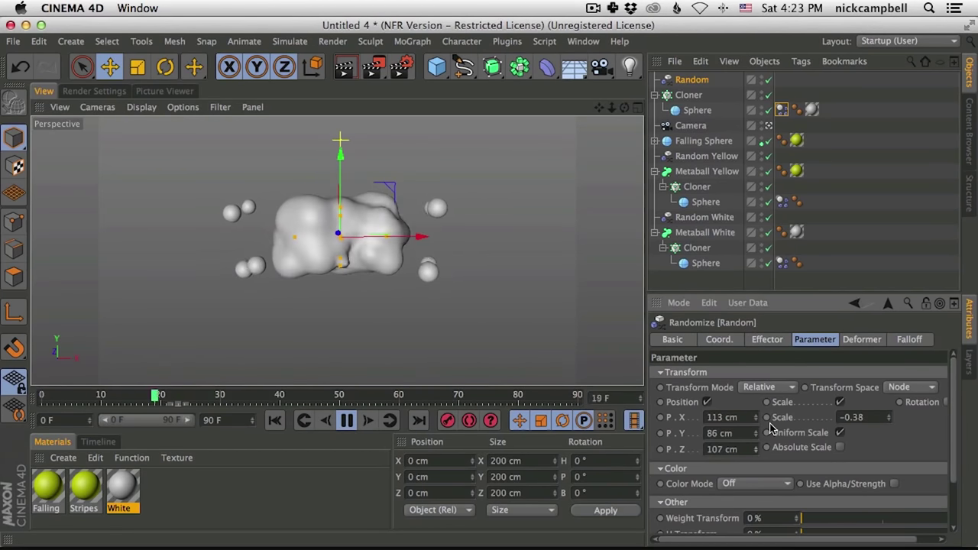
left_click(754, 446)
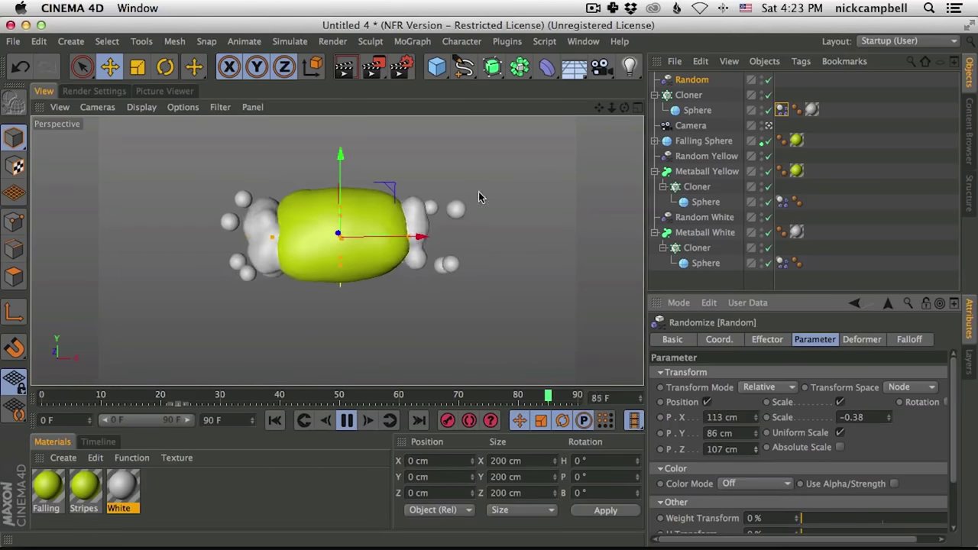
left_click(697, 110)
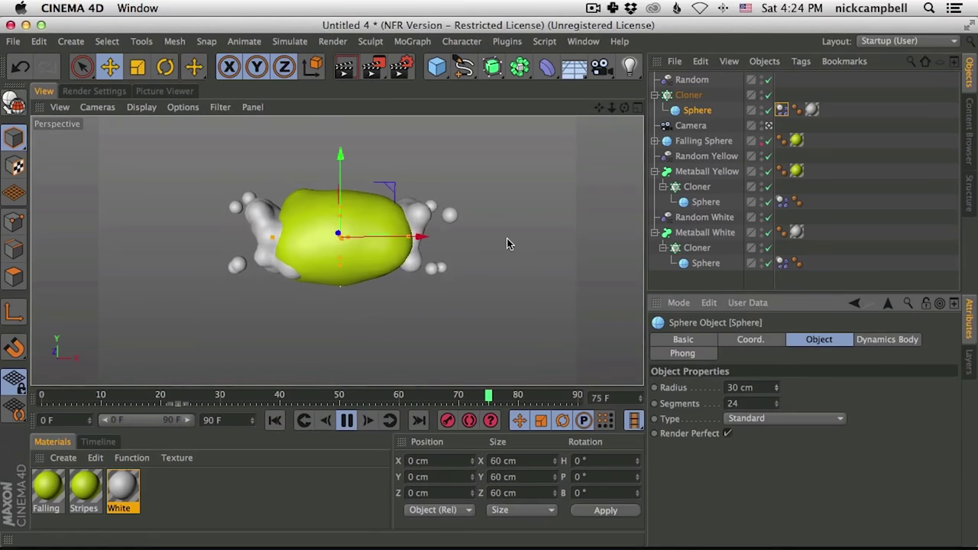
Slow the noise animation to 53% and increase the effector's random scale value
left_click(691, 80)
left_click(770, 342)
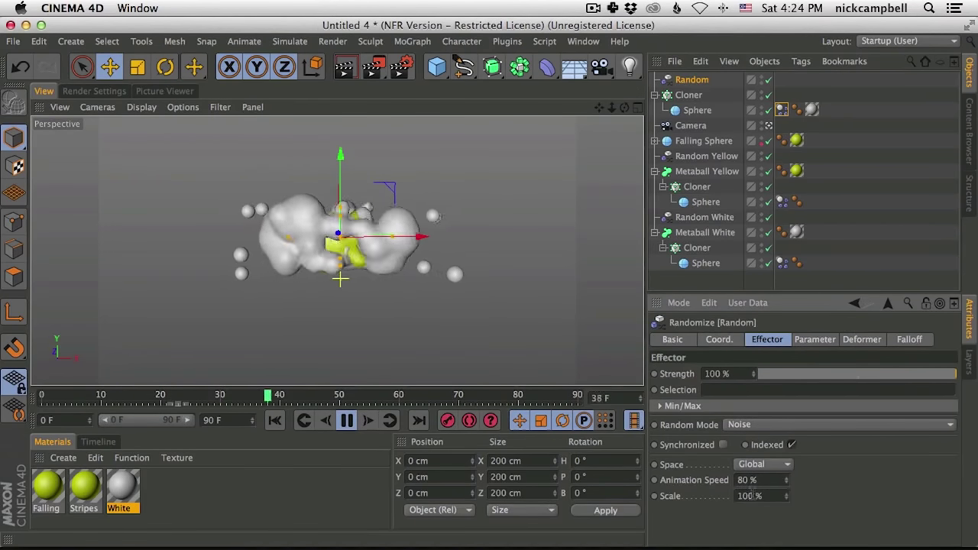
left_click_drag(785, 480, 786, 504)
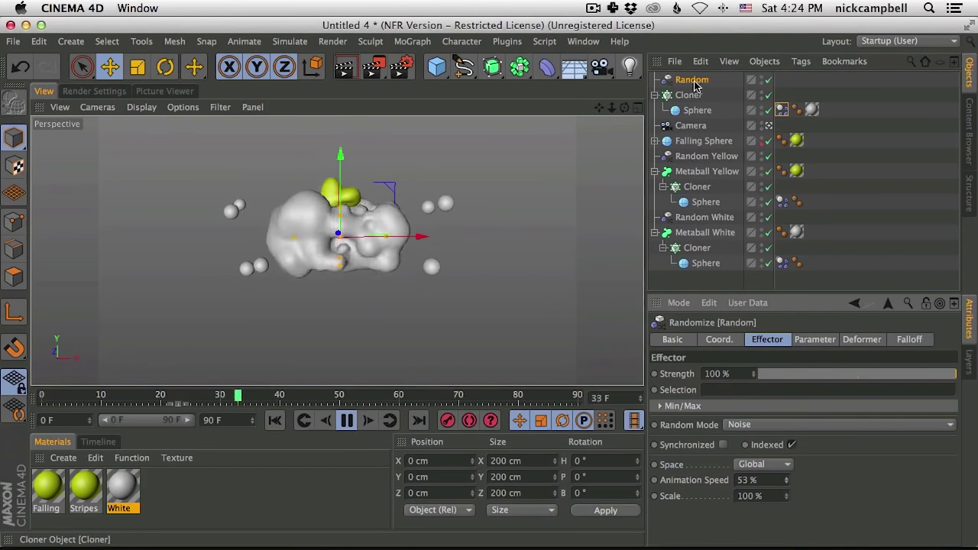
left_click(815, 339)
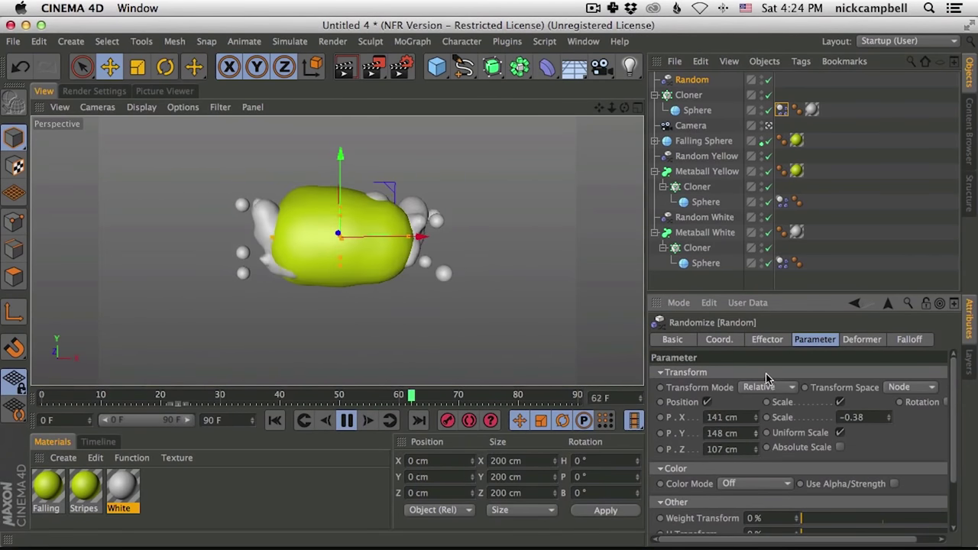
left_click(888, 417)
left_click(888, 415)
left_click(888, 414)
left_click(888, 414)
left_click(889, 415)
left_click_drag(888, 419, 890, 405)
left_click(857, 341)
left_click(812, 340)
Set the copied Dynamics Body tag's Follow Position to 5 and start rendering the animation
left_click(780, 171)
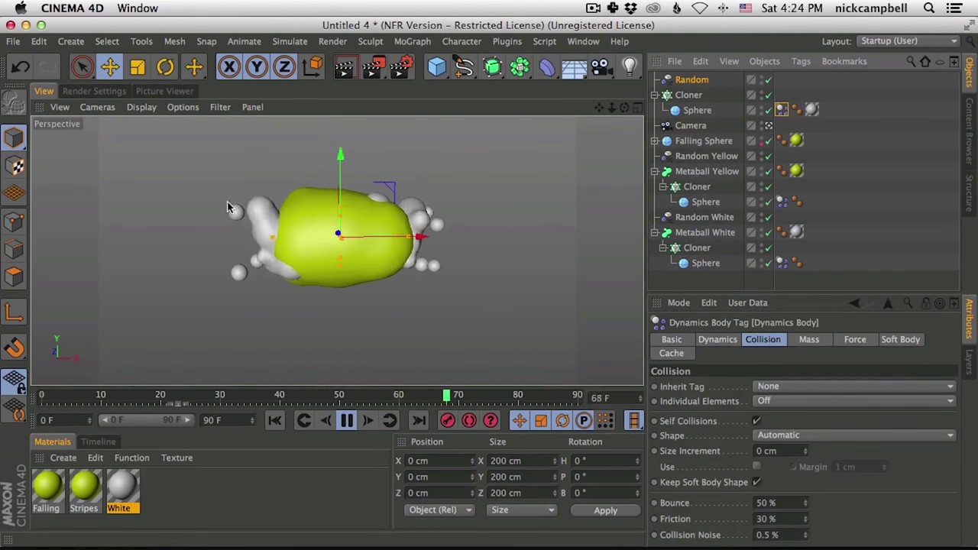
left_click(810, 341)
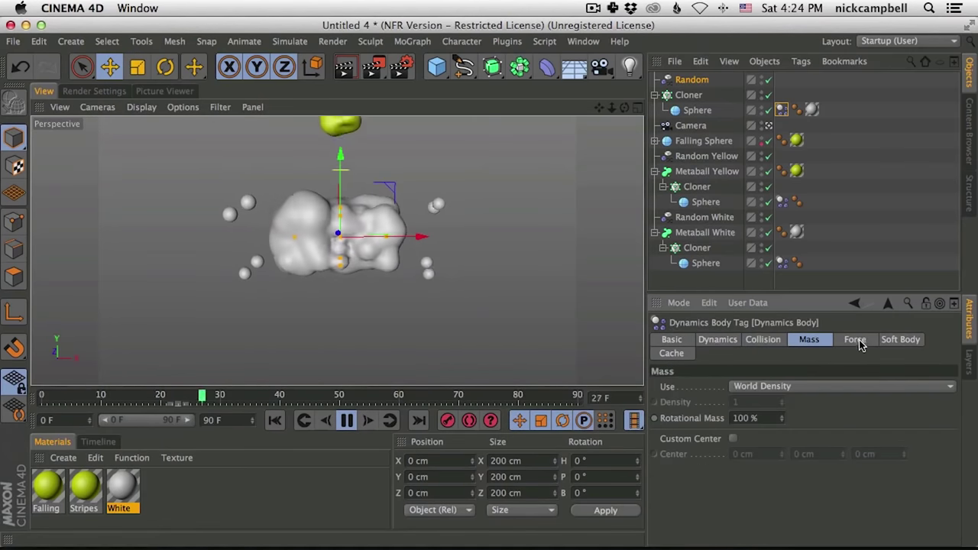
left_click(855, 340)
double_click(764, 388)
type("5")
key("Return")
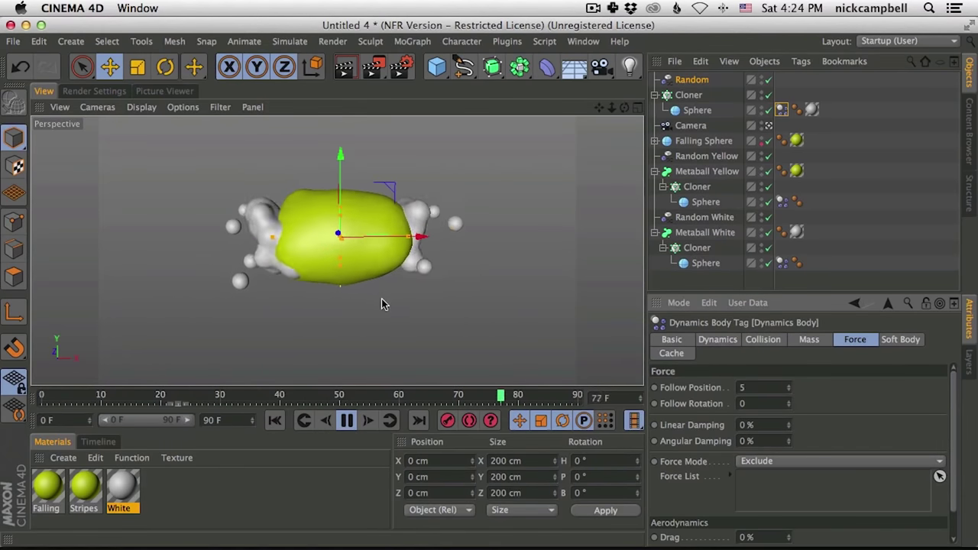
key("shift+r")
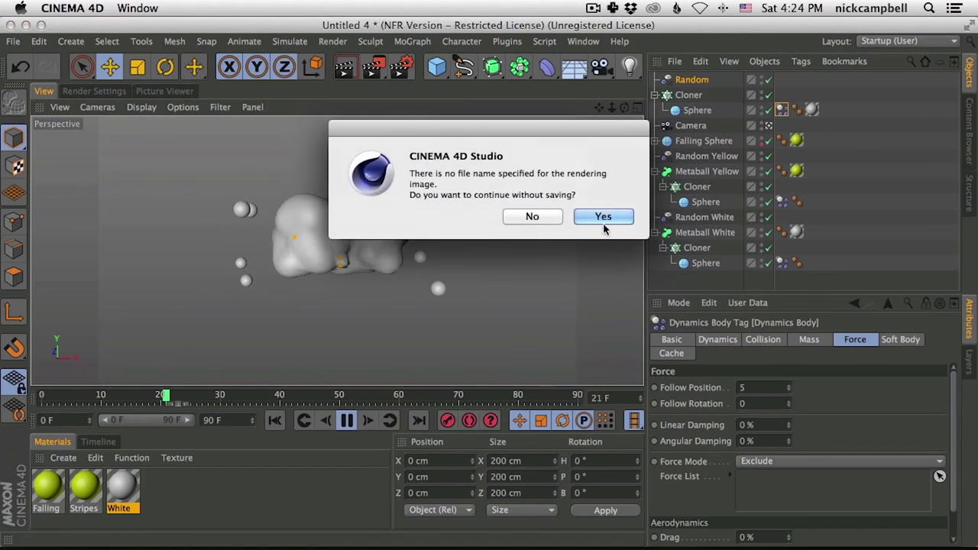
Render without saving, replay the rendered frames from frame 20, and alternate between viewport and Picture Viewer
left_click(603, 217)
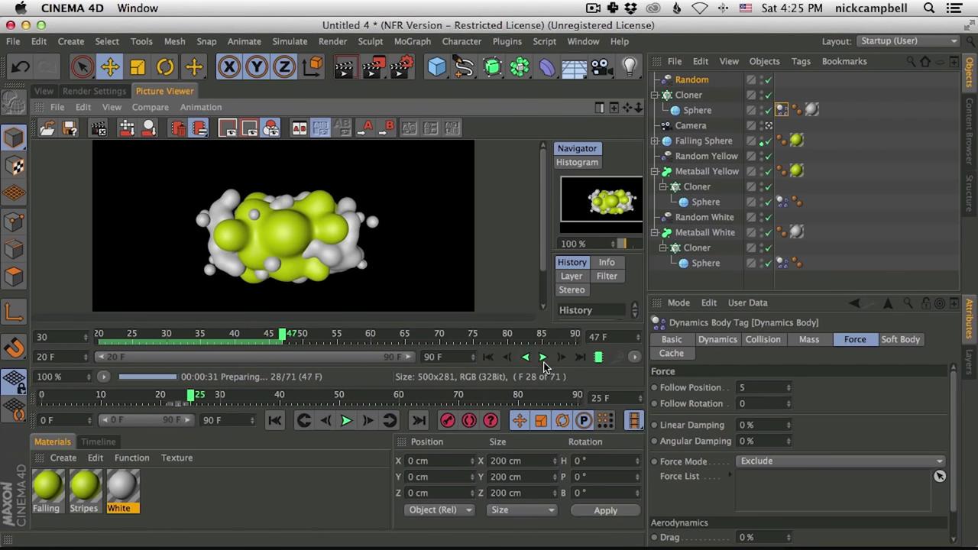
left_click_drag(203, 337, 70, 329)
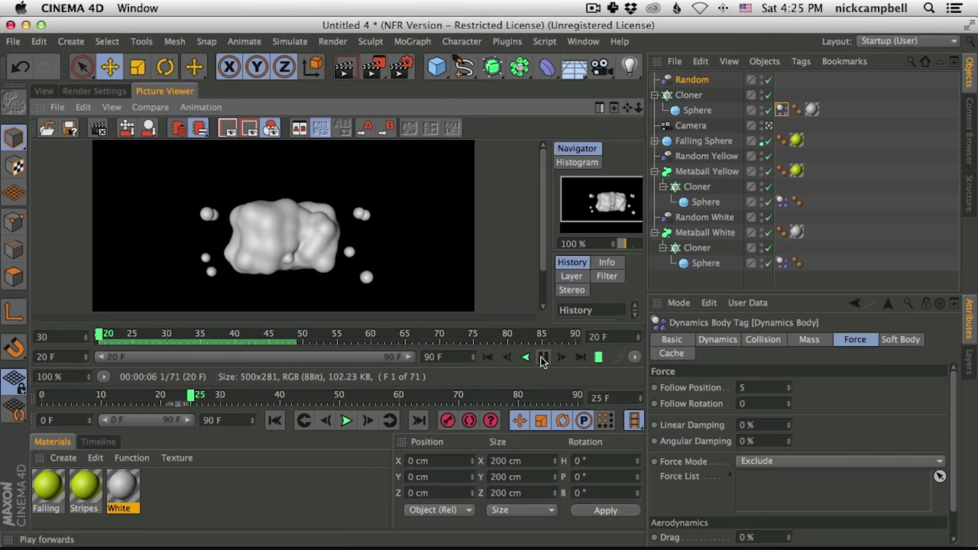
left_click(542, 358)
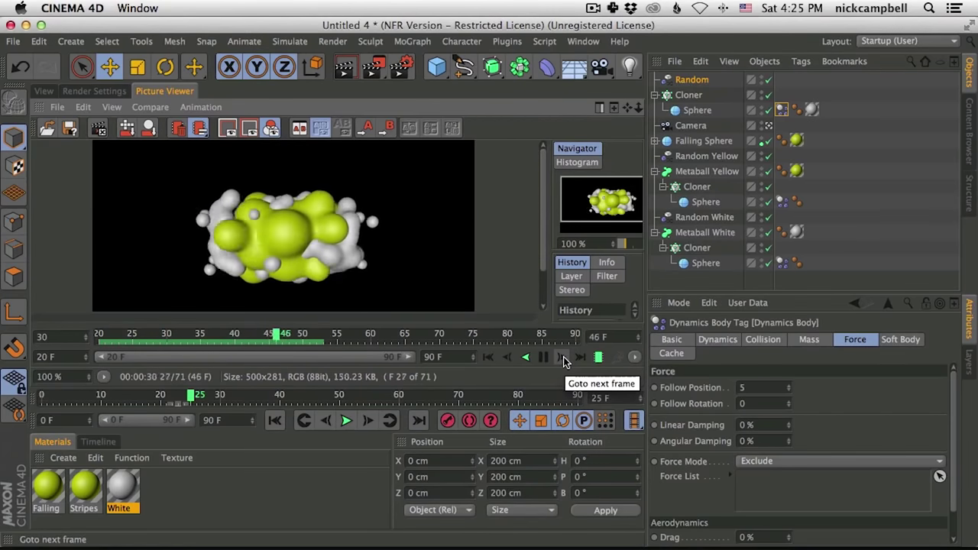
left_click(45, 91)
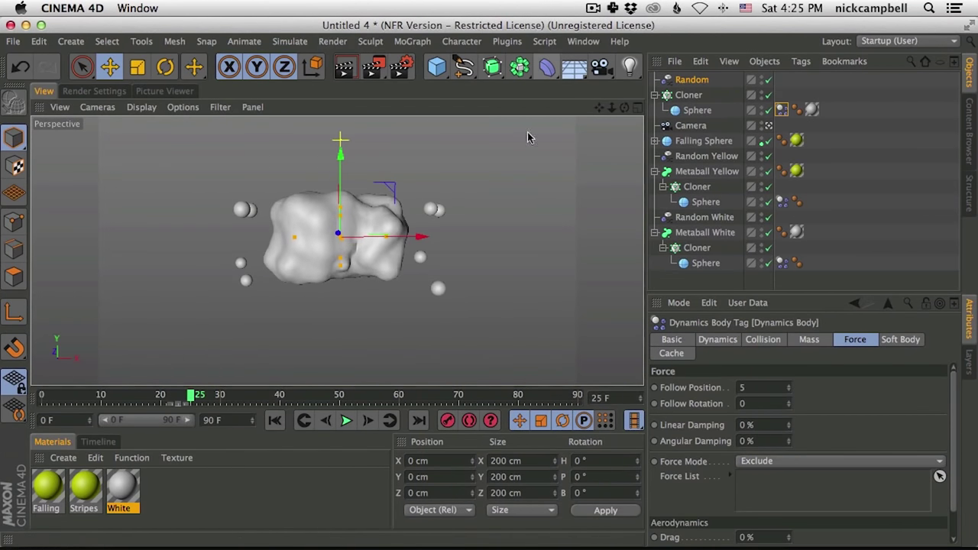
left_click(163, 91)
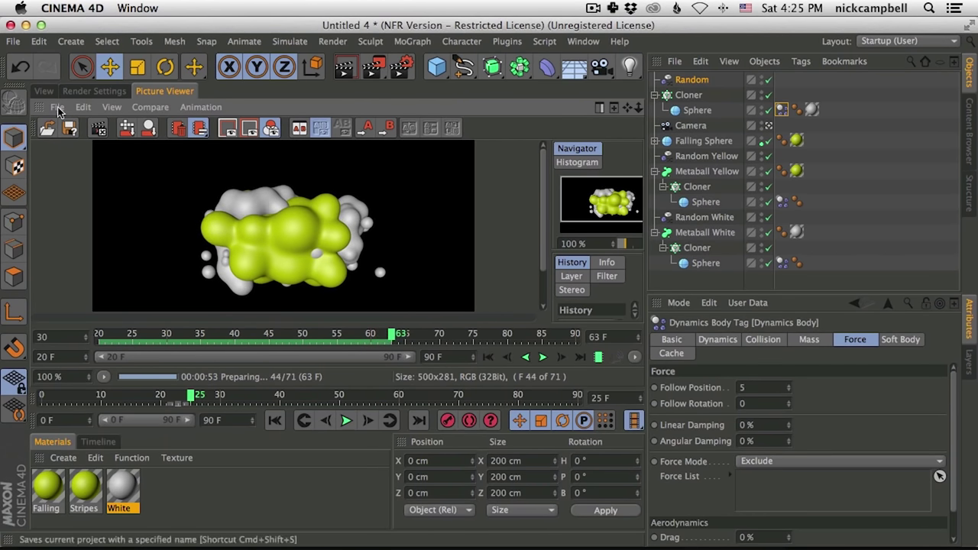
left_click(45, 92)
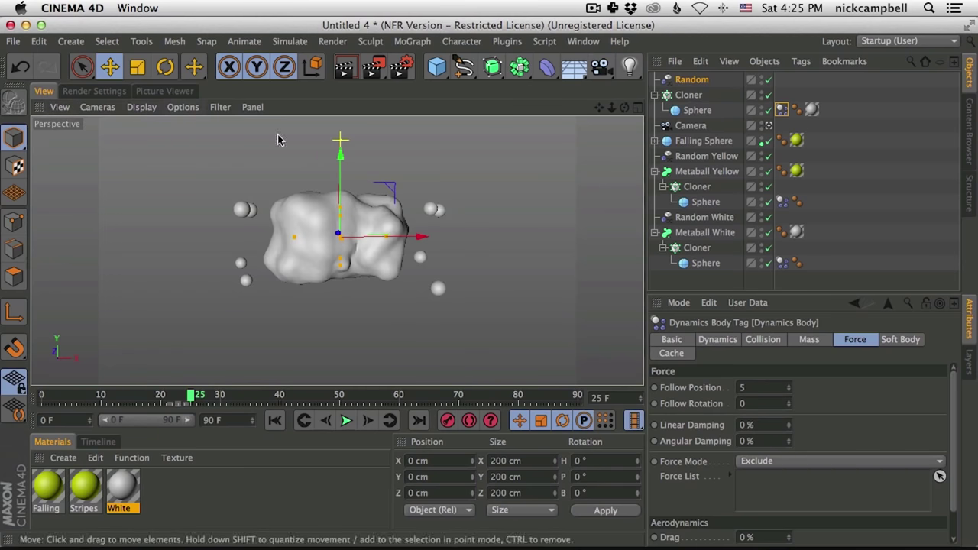
left_click(164, 91)
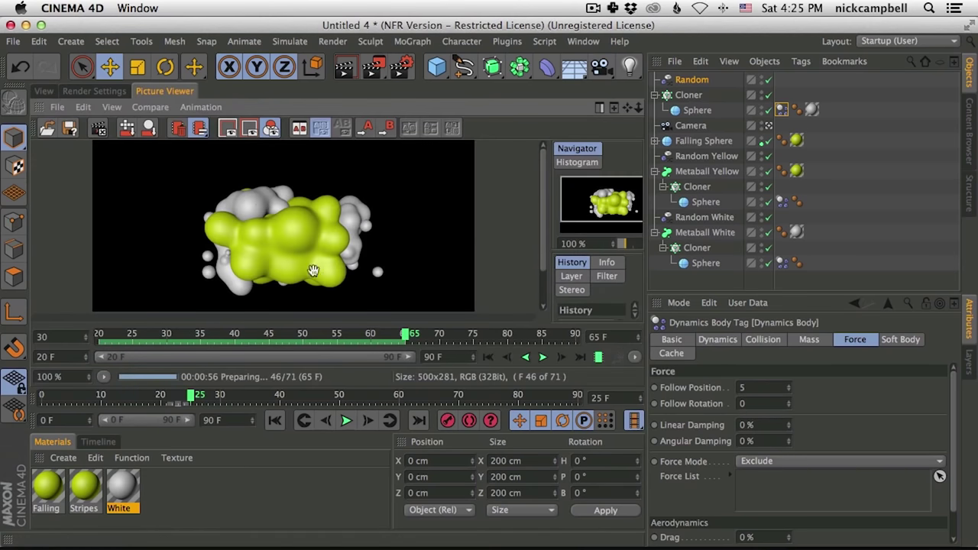
left_click(43, 91)
left_click(166, 92)
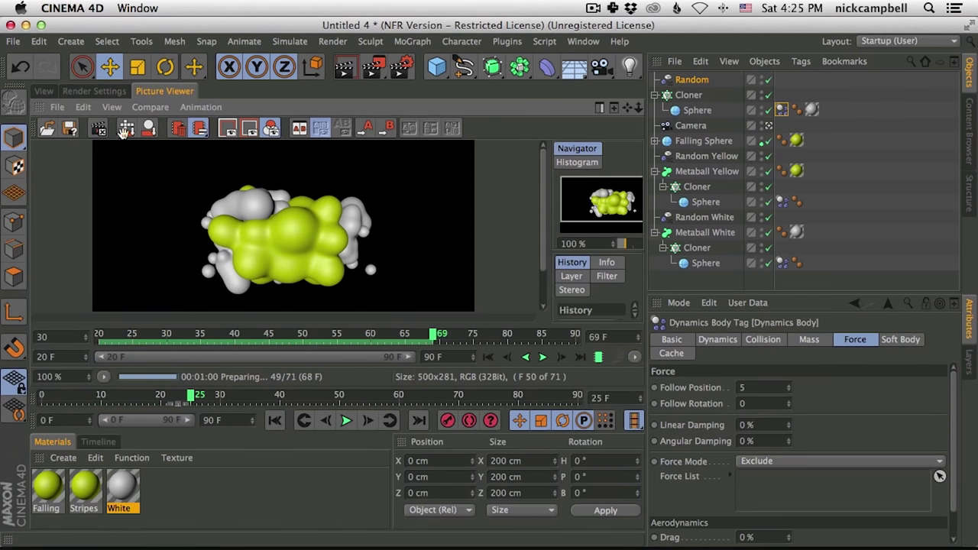
left_click(43, 91)
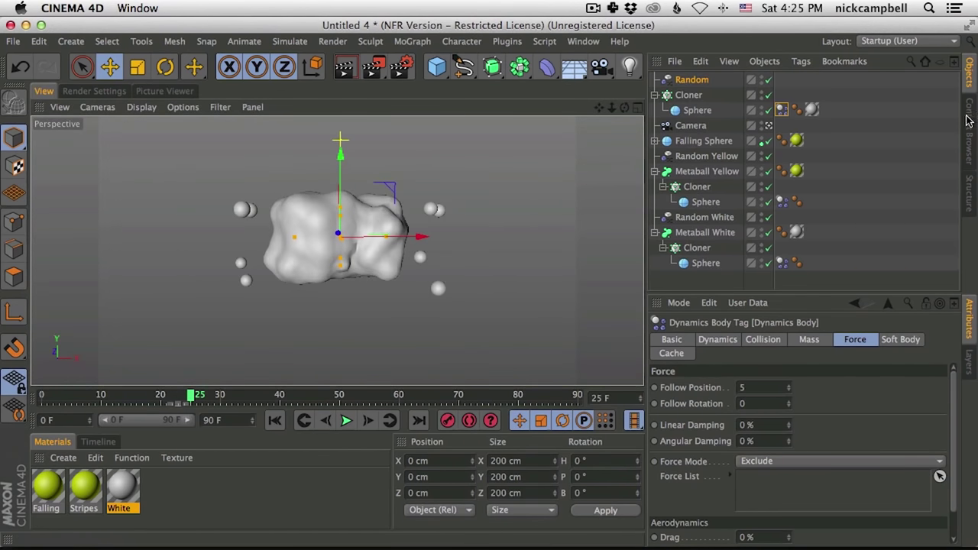
Compare with the Safari reference video, then return to Cinema 4D's Content Browser
key("super+Tab")
key("Tab")
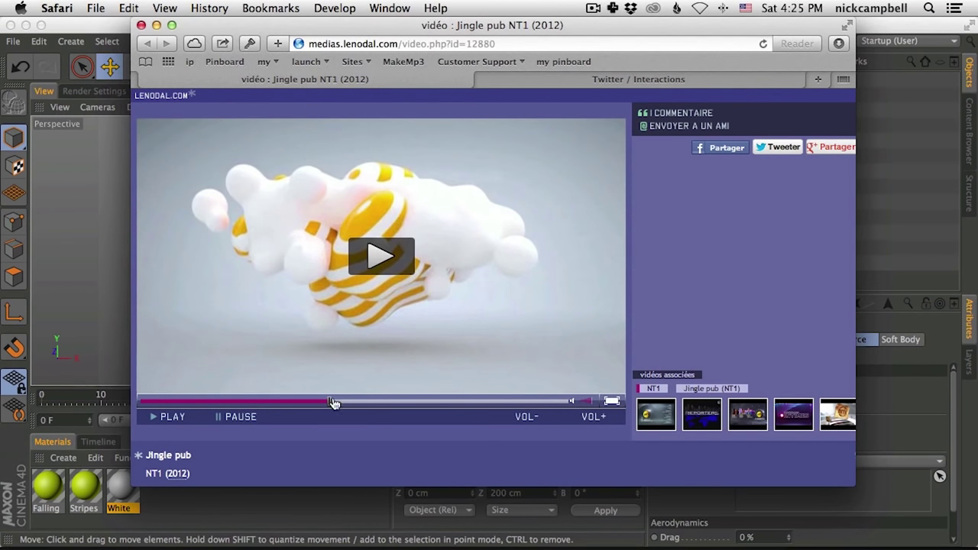
left_click(89, 32)
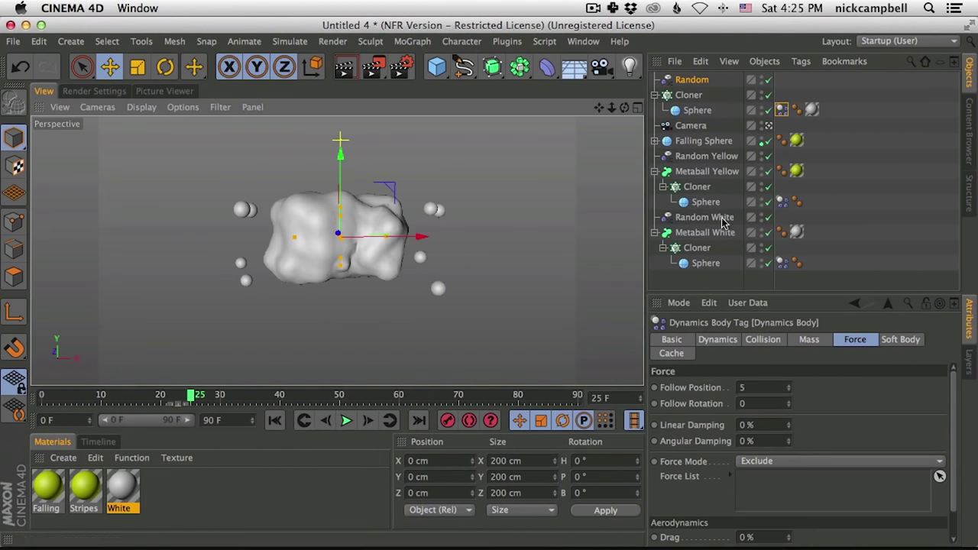
left_click(968, 126)
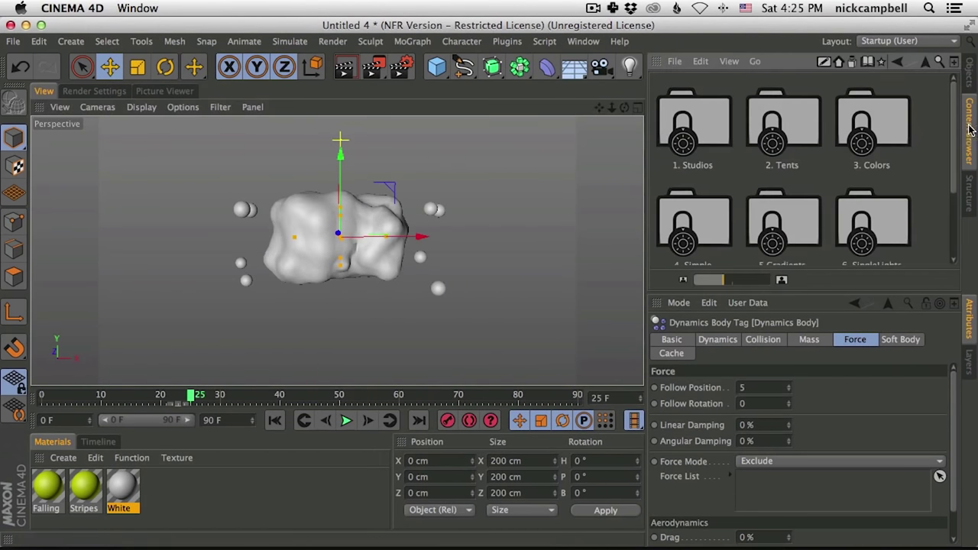
Browse the top-level preset folders with smaller thumbnails and glance at the reference video
left_click(925, 63)
left_click_drag(724, 284, 707, 284)
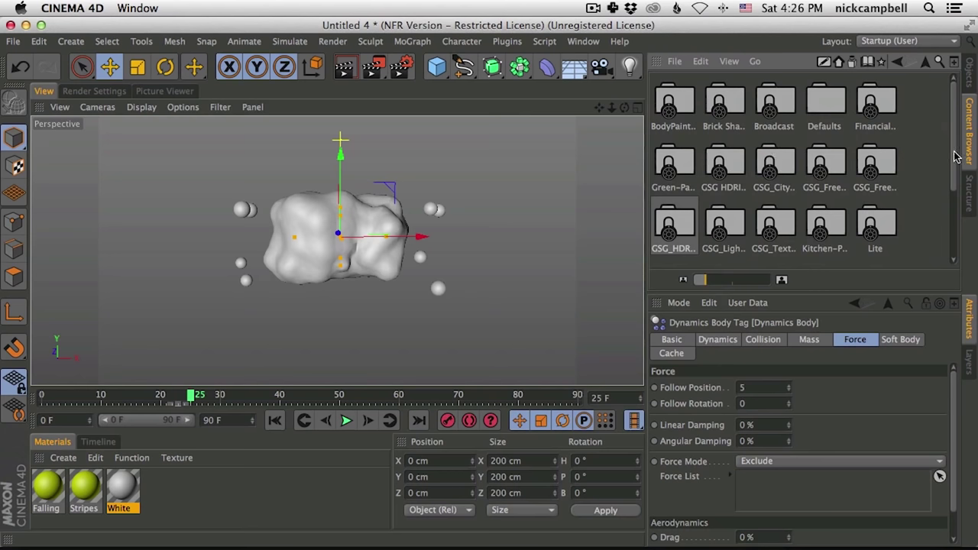
left_click(727, 167)
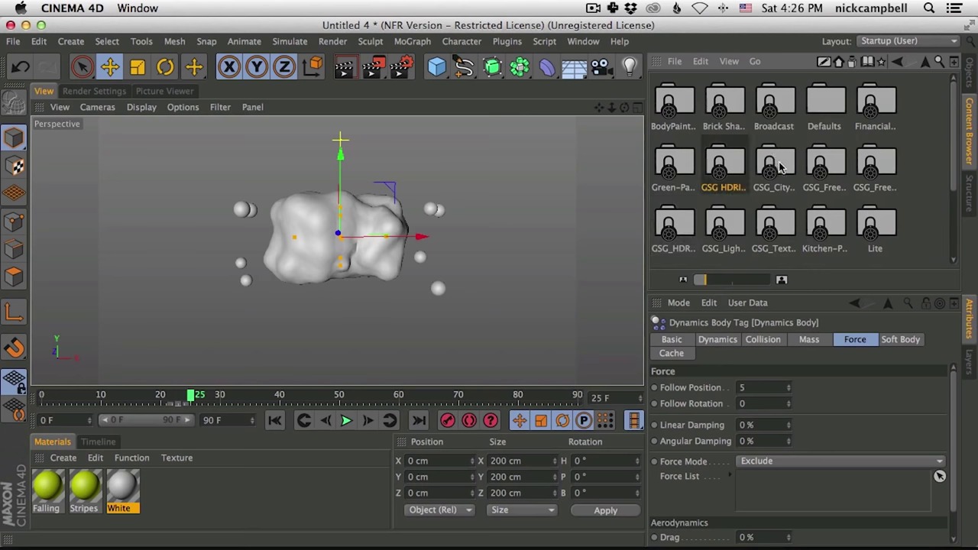
key("super+Tab")
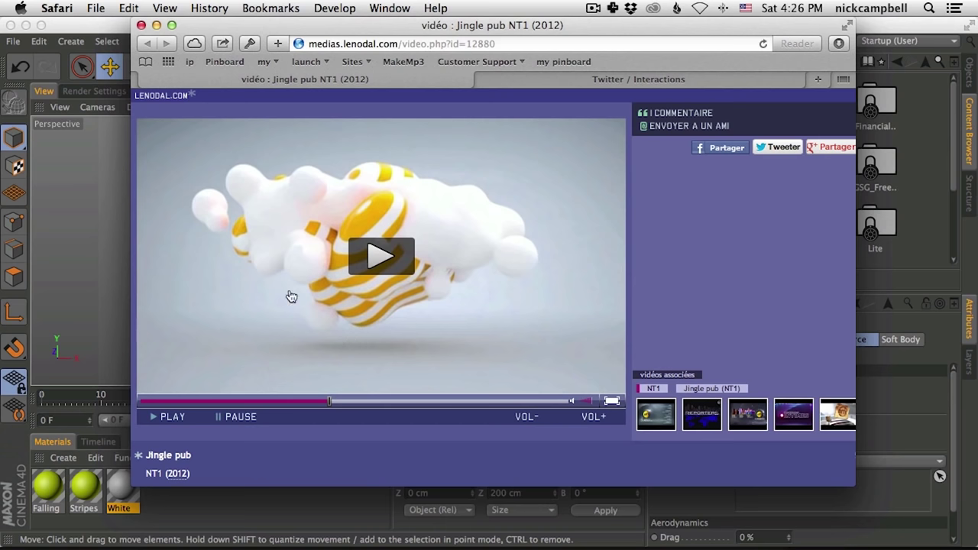
left_click(101, 34)
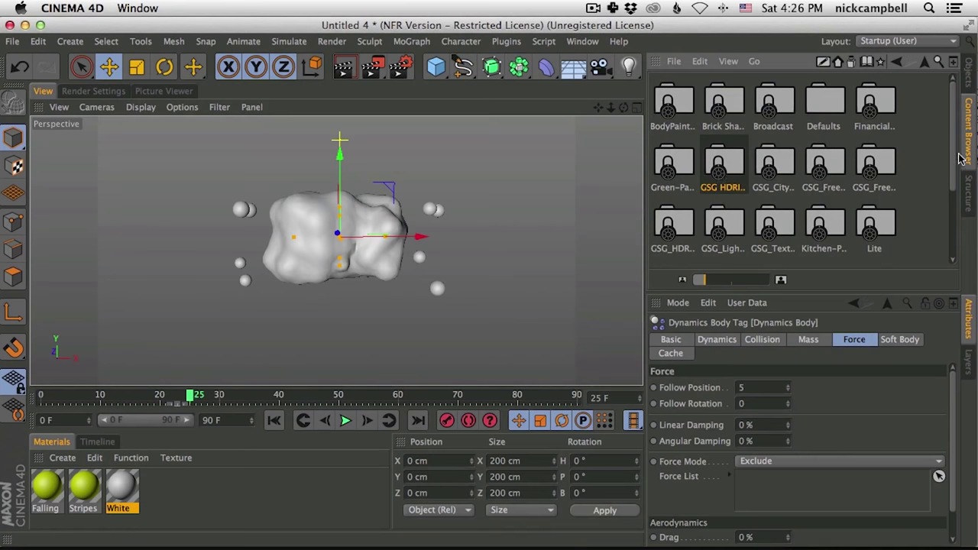
Load the Studio S cyc from the GSG lights _Cycs folder, lower it, and scale it to about 159%
scroll(722, 191, "down", 1)
double_click(721, 191)
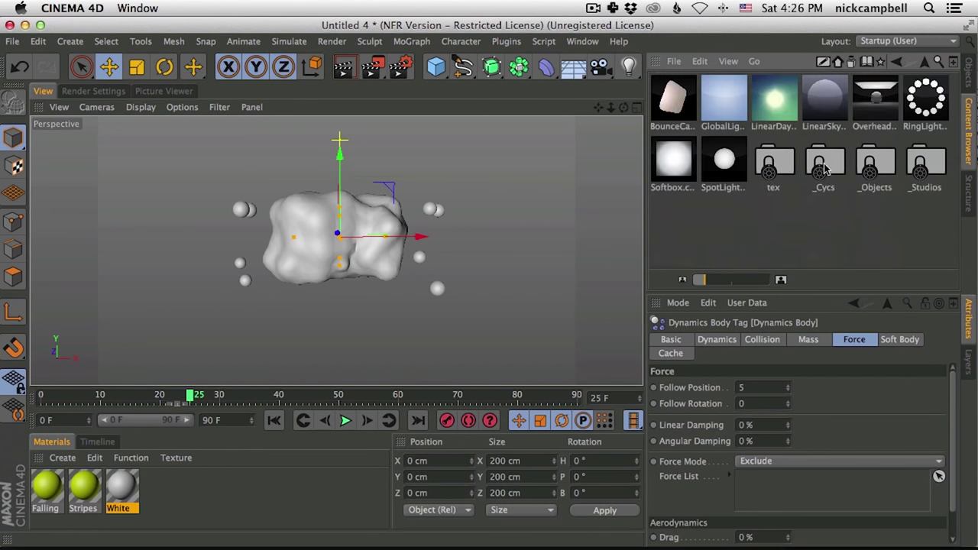
double_click(825, 170)
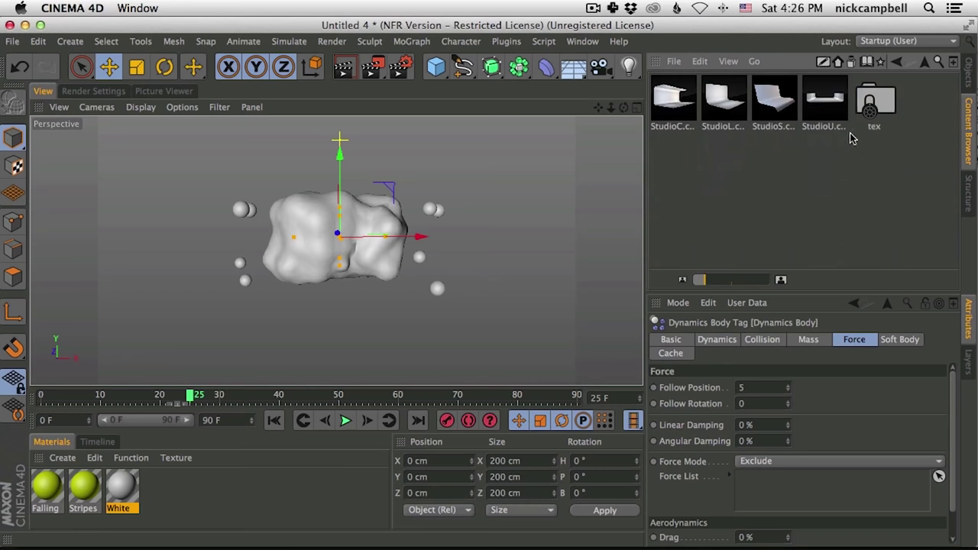
double_click(775, 104)
left_click_drag(341, 158, 341, 225)
key("t")
left_click_drag(236, 255, 635, 182)
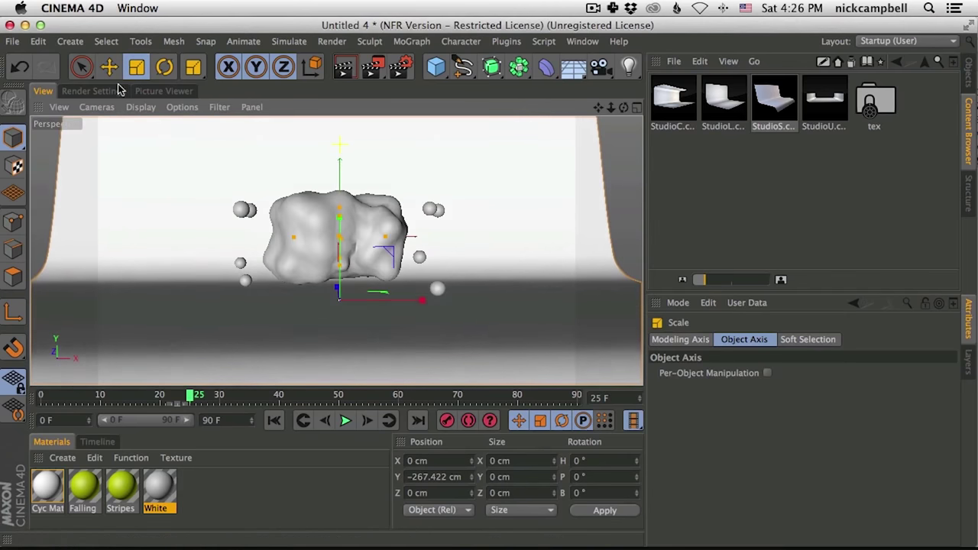
Move the cyc backdrop down to about Y -323.593 cm
left_click(109, 66)
left_click_drag(343, 211, 359, 290)
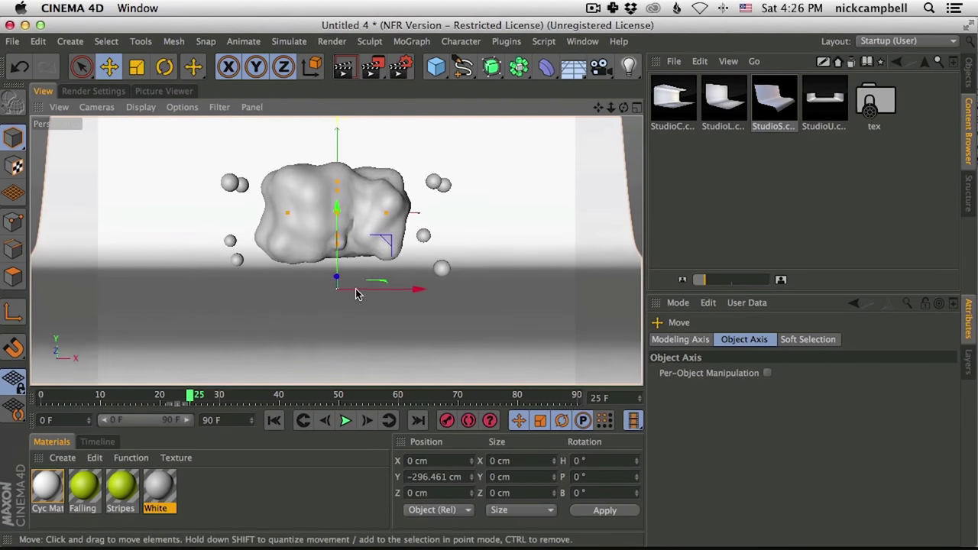
left_click_drag(339, 202, 339, 241)
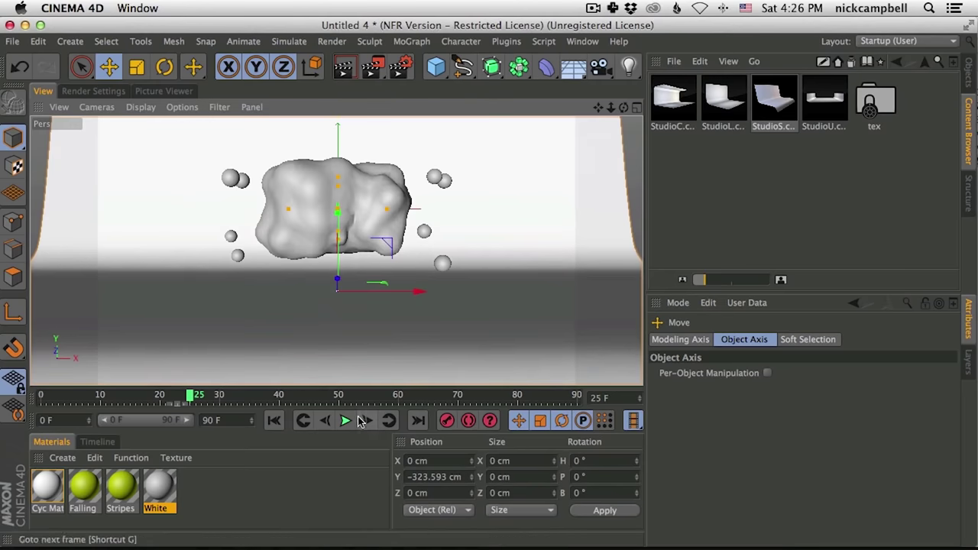
Run the dynamics simulation to frame 58 and glance at the render settings
left_click(345, 420)
left_click(345, 420)
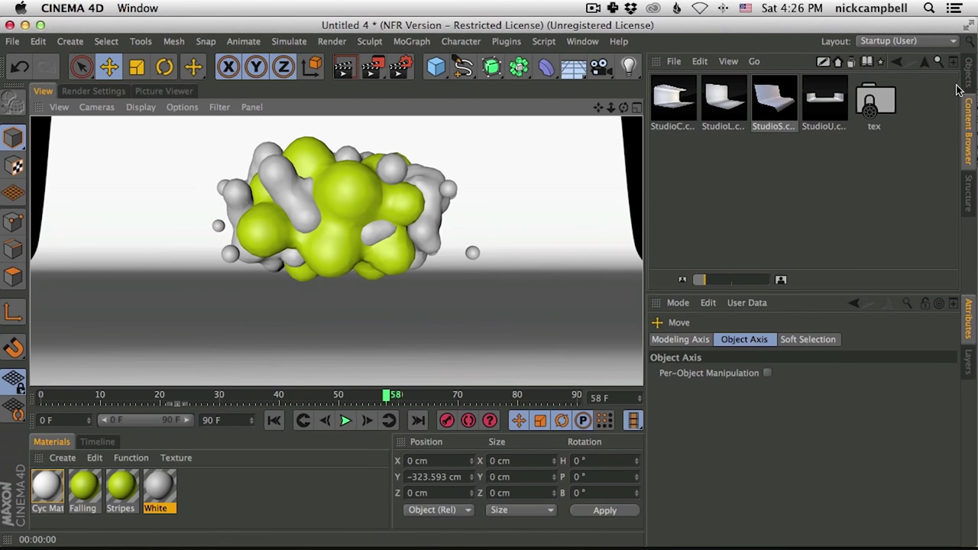
left_click(105, 92)
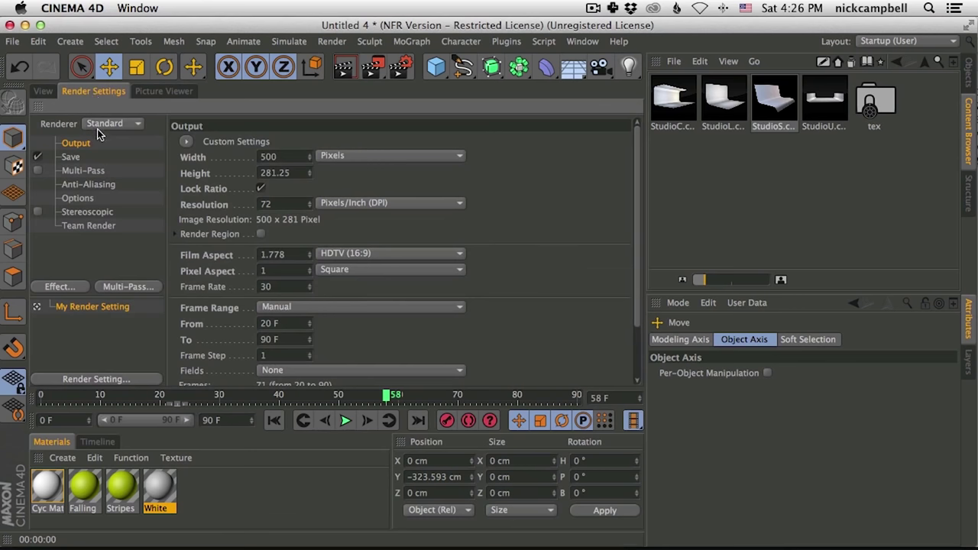
left_click(46, 92)
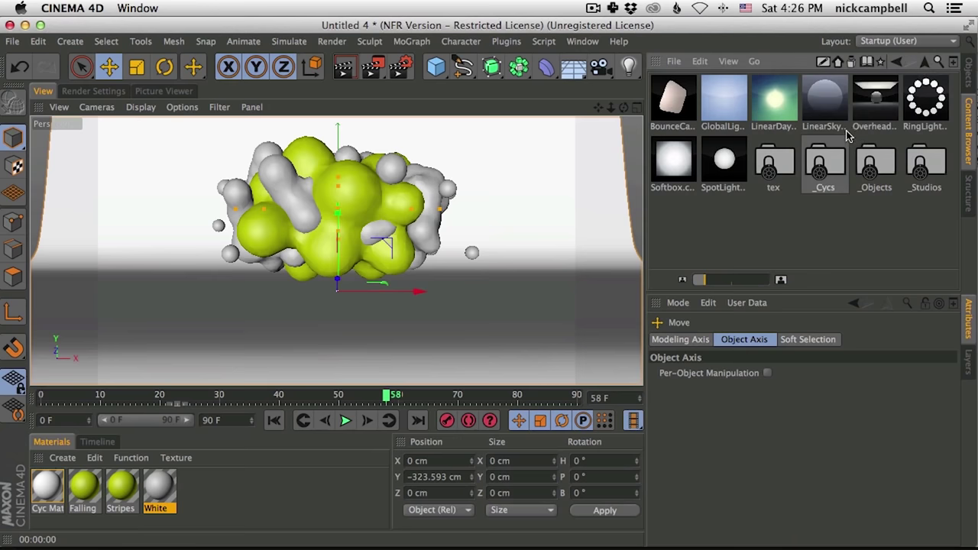
left_click(924, 62)
Load the HDR Studio Rig from the GSG HDRI pack and enable Turn Off Floor
double_click(675, 197)
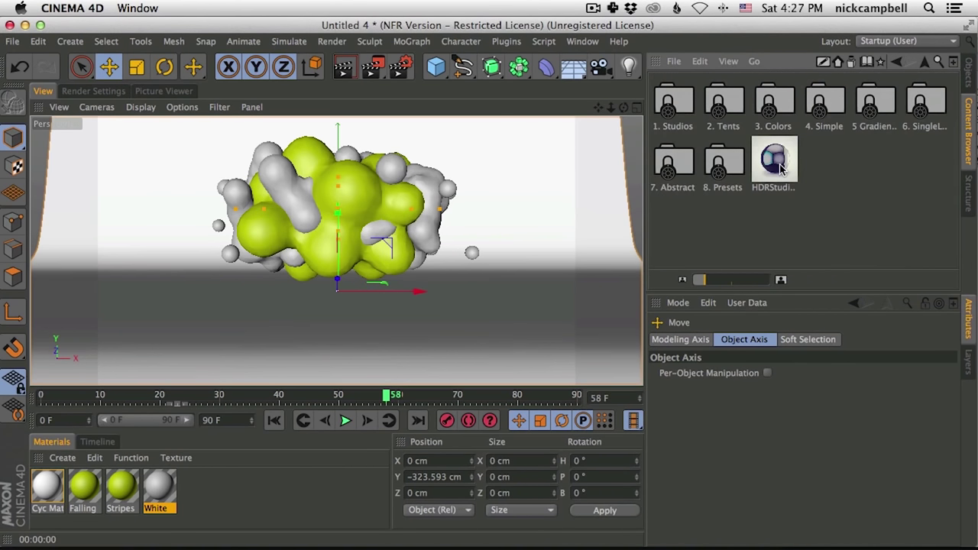
double_click(776, 167)
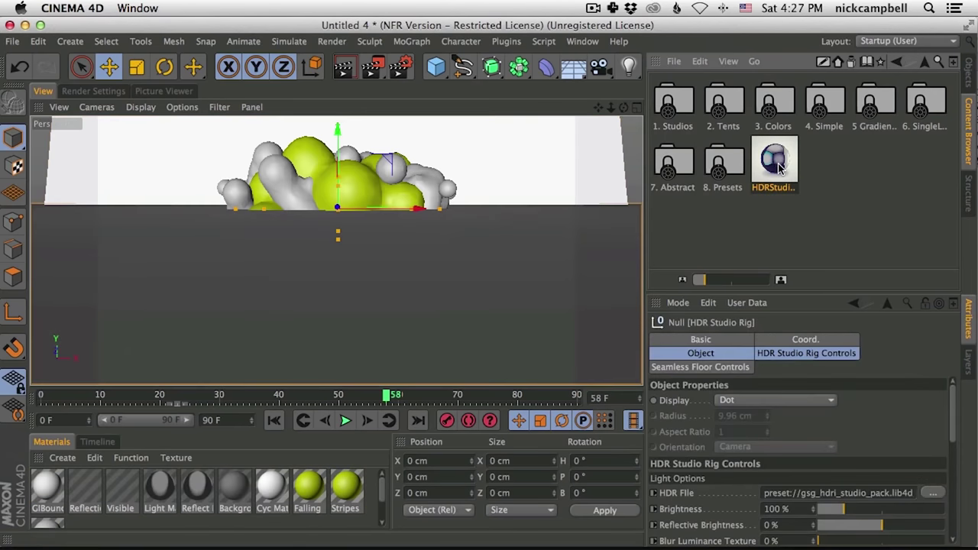
left_click(968, 86)
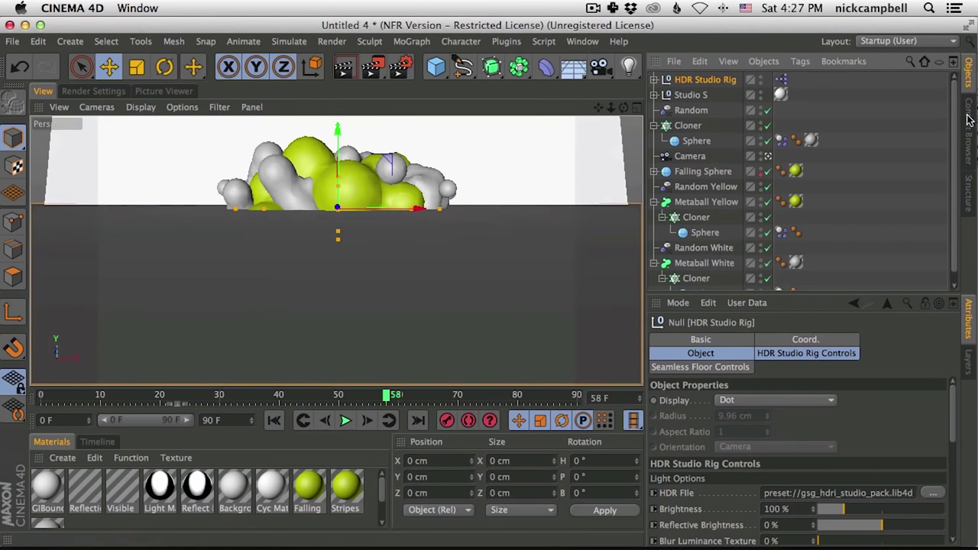
left_click(718, 368)
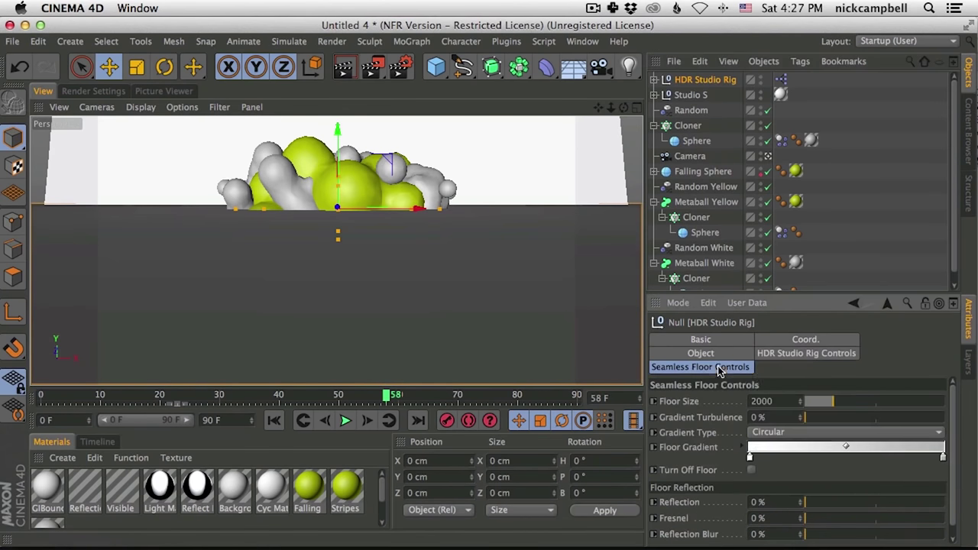
left_click(751, 471)
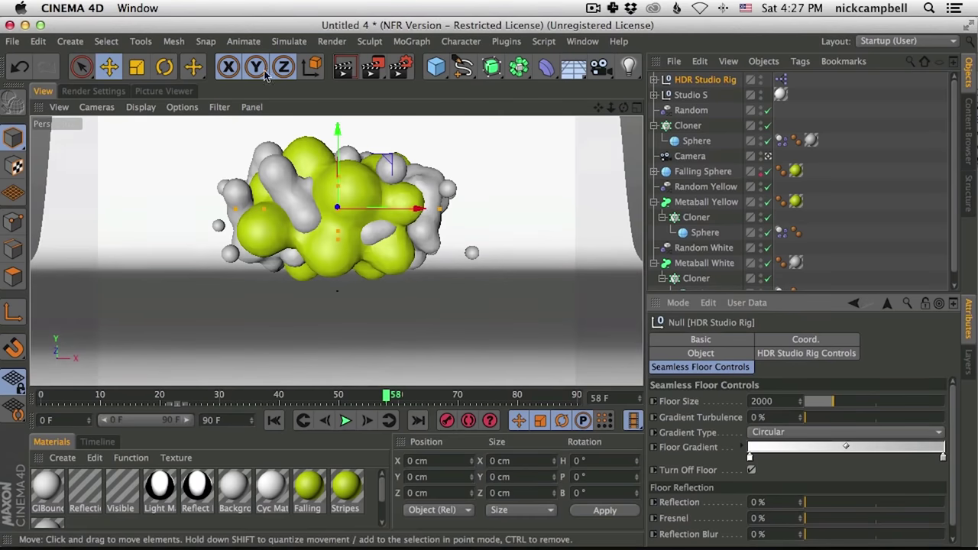
Render a quick viewport preview and check the render settings
left_click(346, 67)
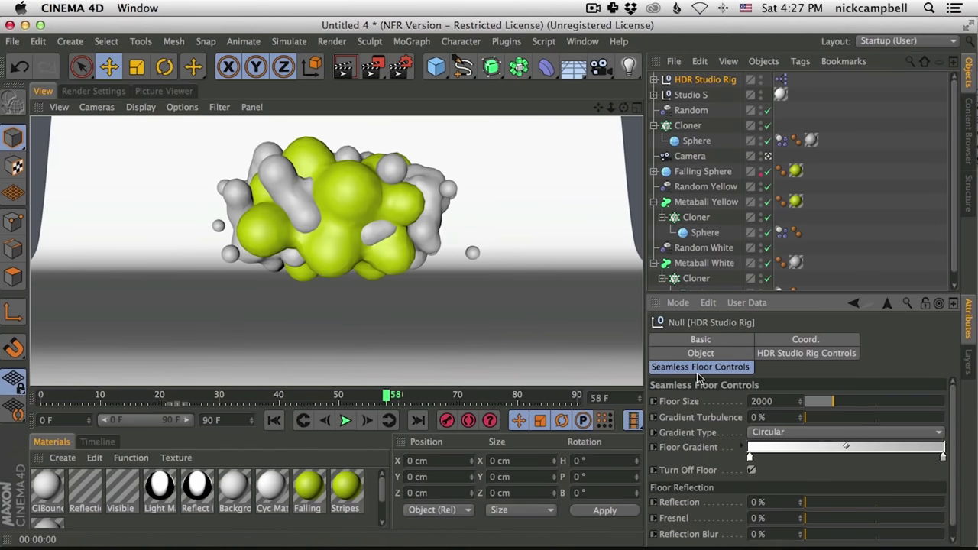
left_click(103, 91)
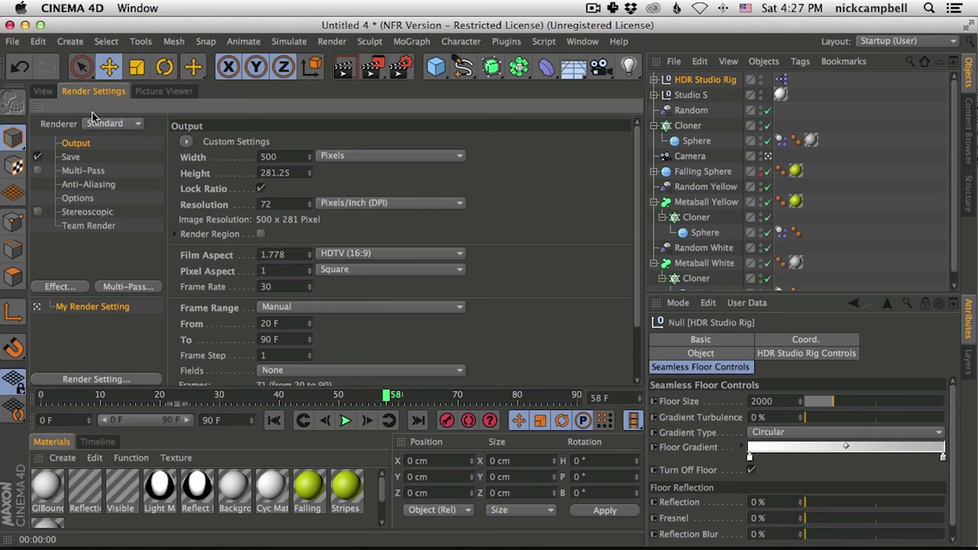
left_click(43, 91)
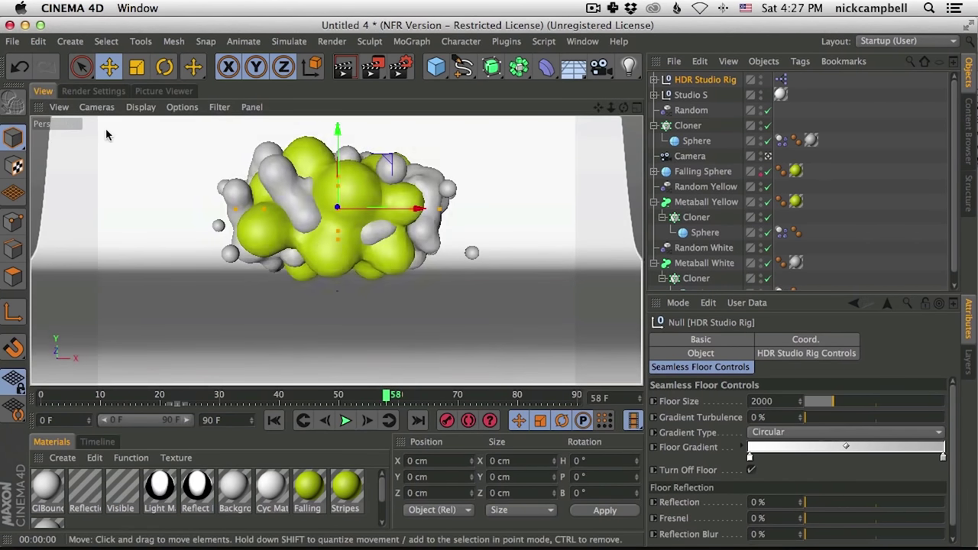
Switch the renderer to Physical and add the Global Illumination effect
left_click(94, 91)
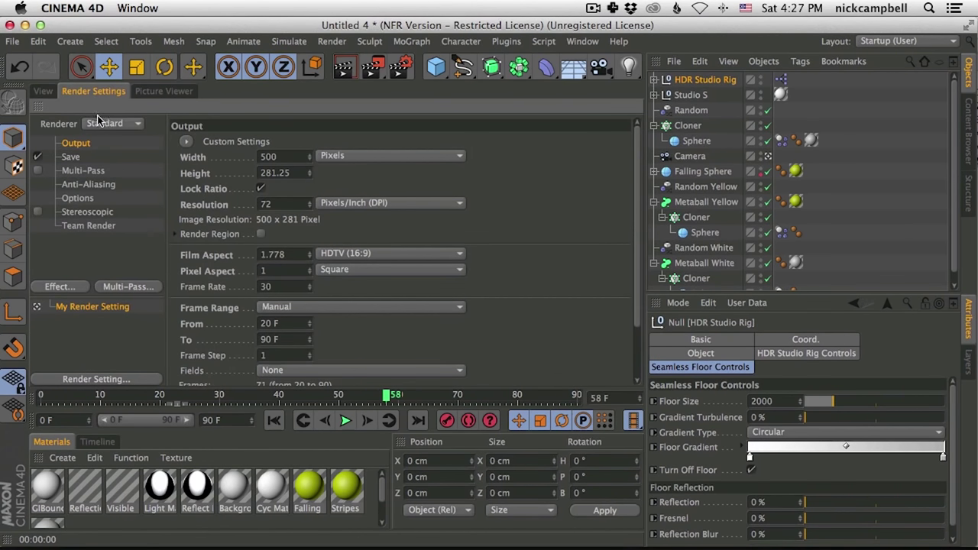
left_click(100, 123)
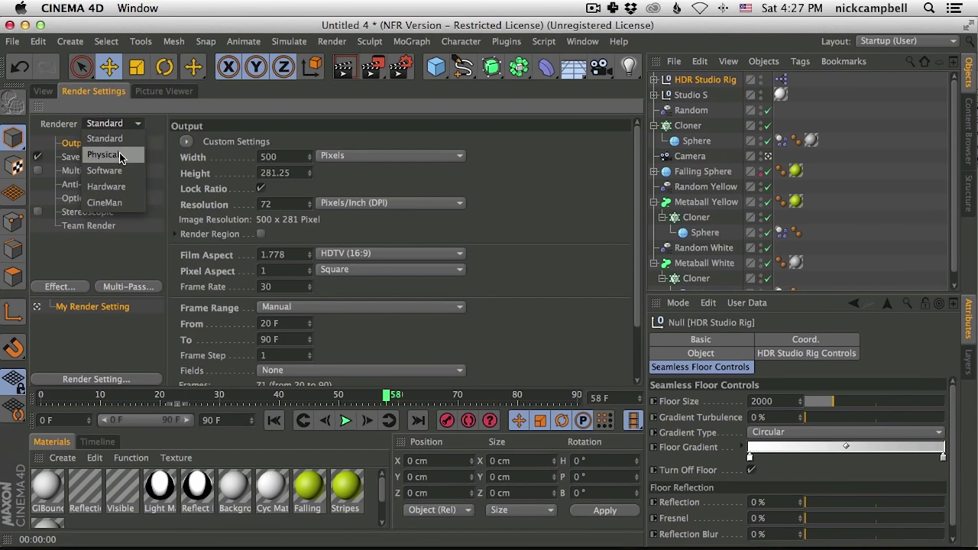
left_click(120, 155)
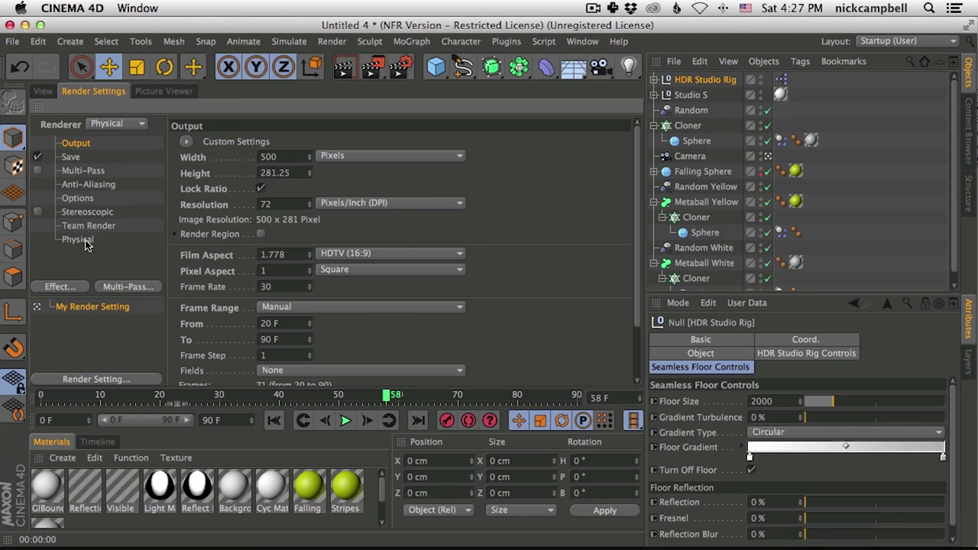
left_click(61, 286)
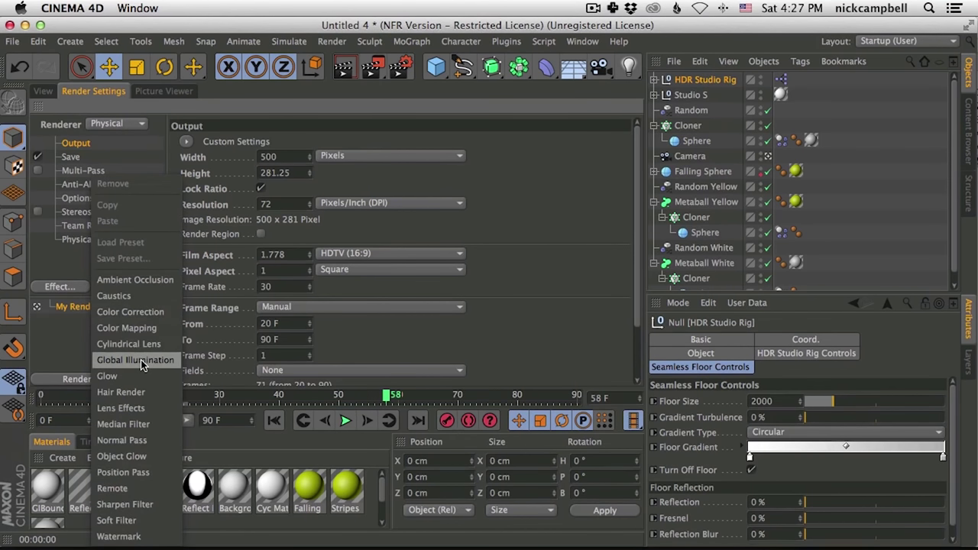
left_click(140, 360)
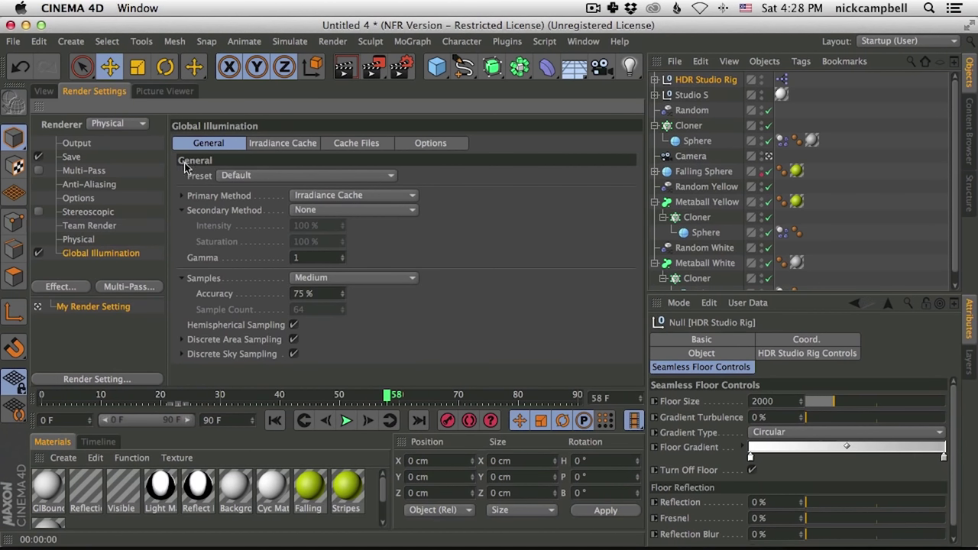
Choose the 'Interior – Preview (High Diffuse Depth)' GI preset and return to the perspective view
left_click(244, 176)
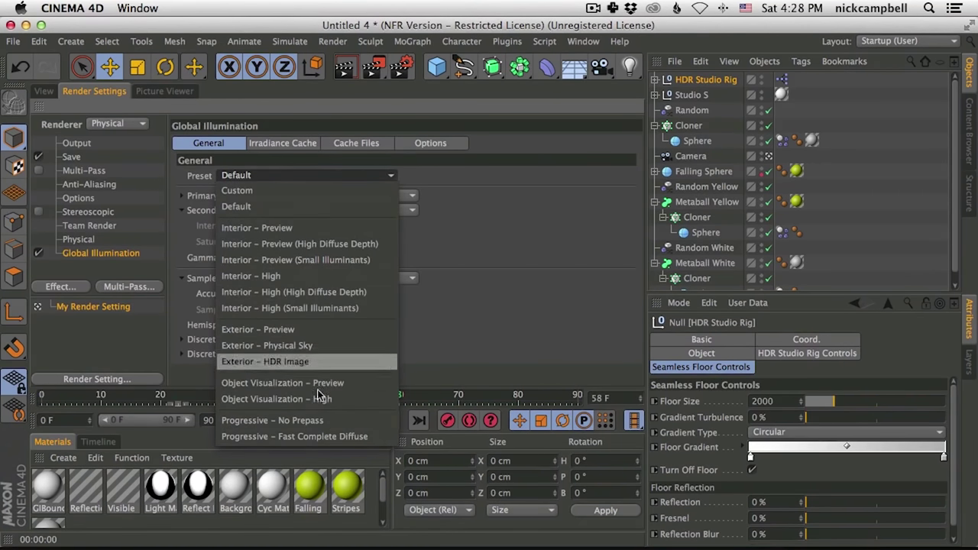
left_click(348, 246)
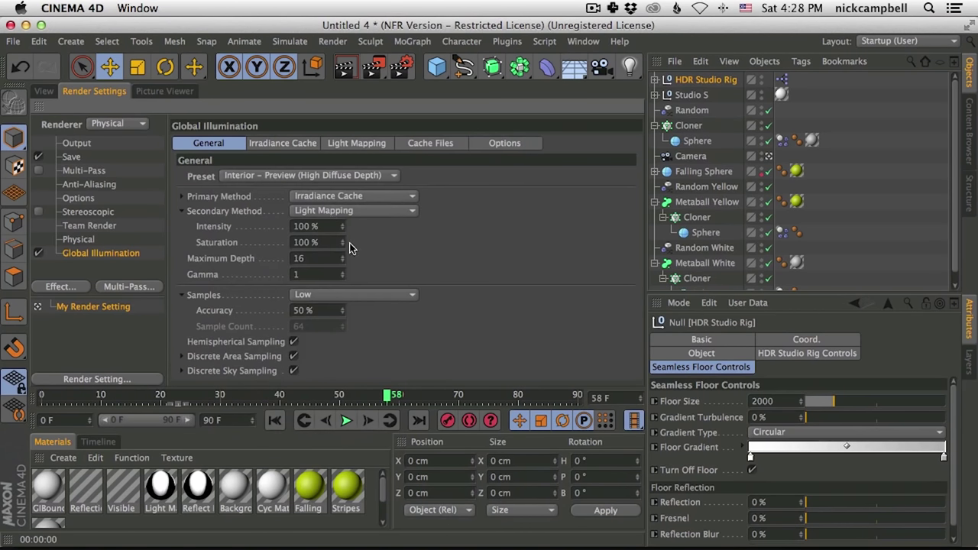
left_click(314, 175)
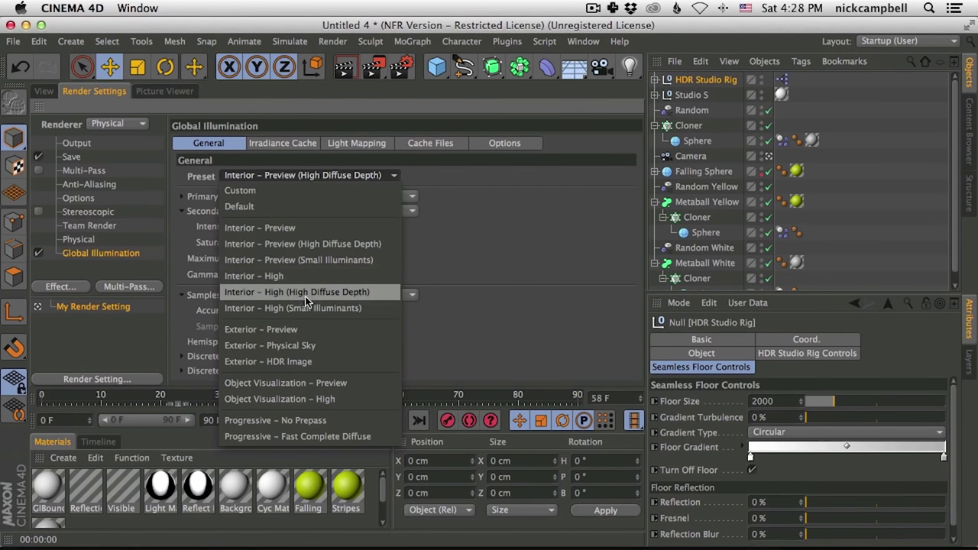
left_click(314, 245)
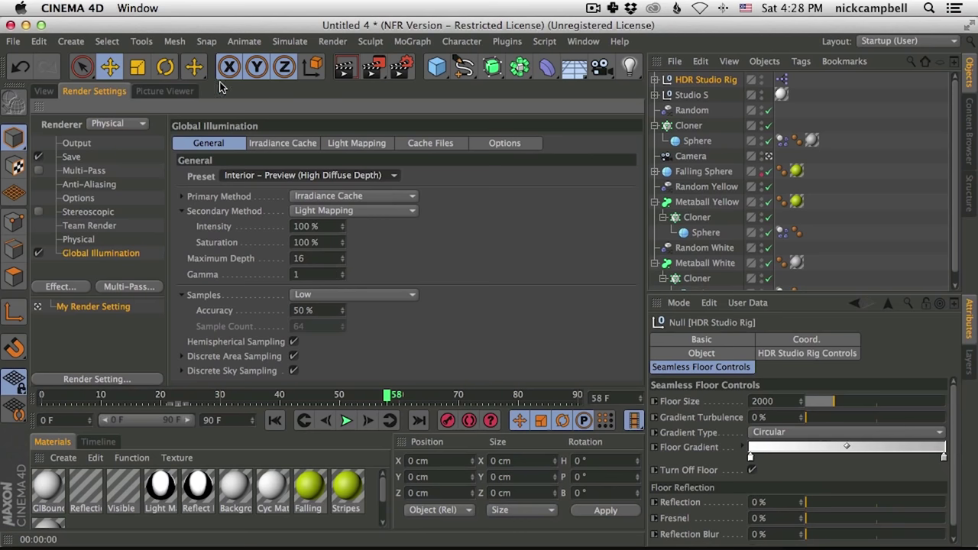
left_click(44, 92)
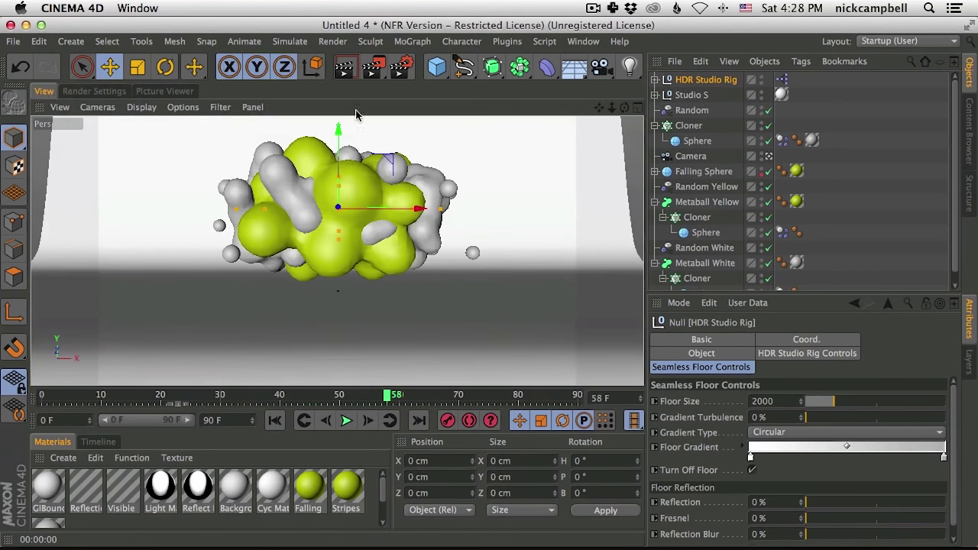
Render the viewport of the blob cloud at frame 58, briefly comparing with the Safari reference
left_click(345, 70)
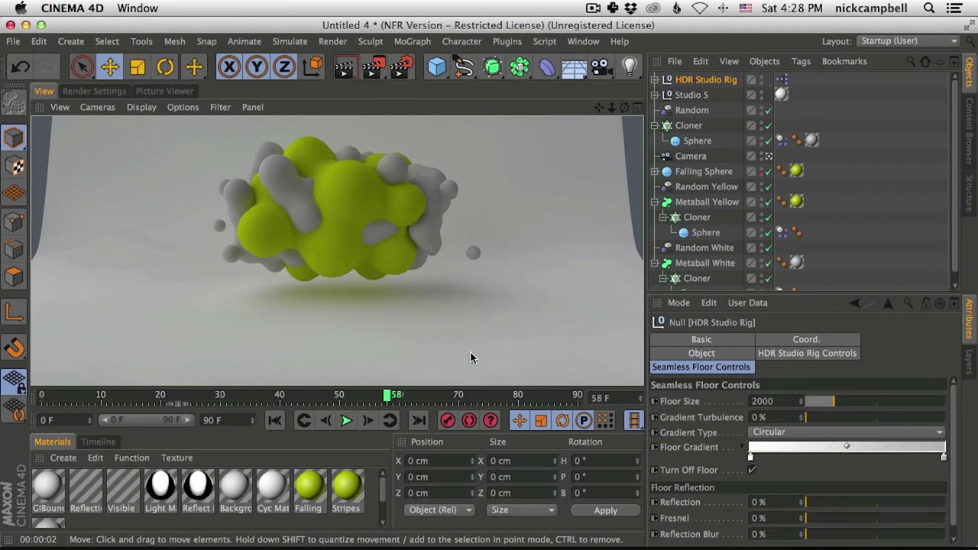
key("super+Tab")
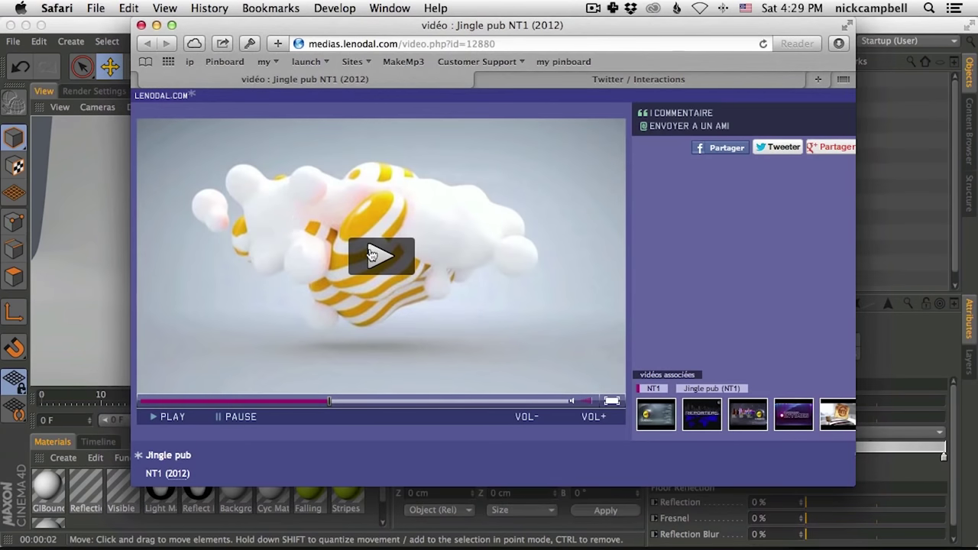
key("super+Tab")
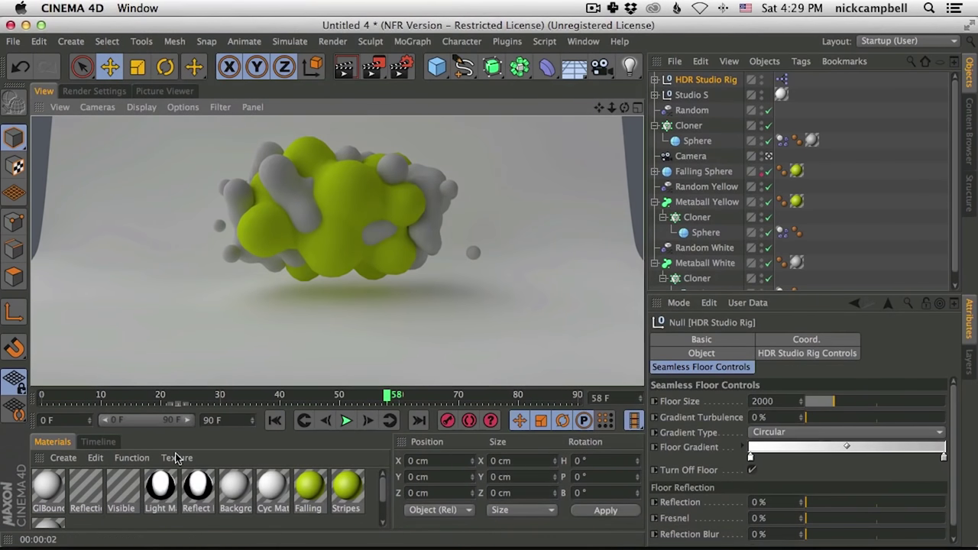
left_click_drag(386, 487, 387, 508)
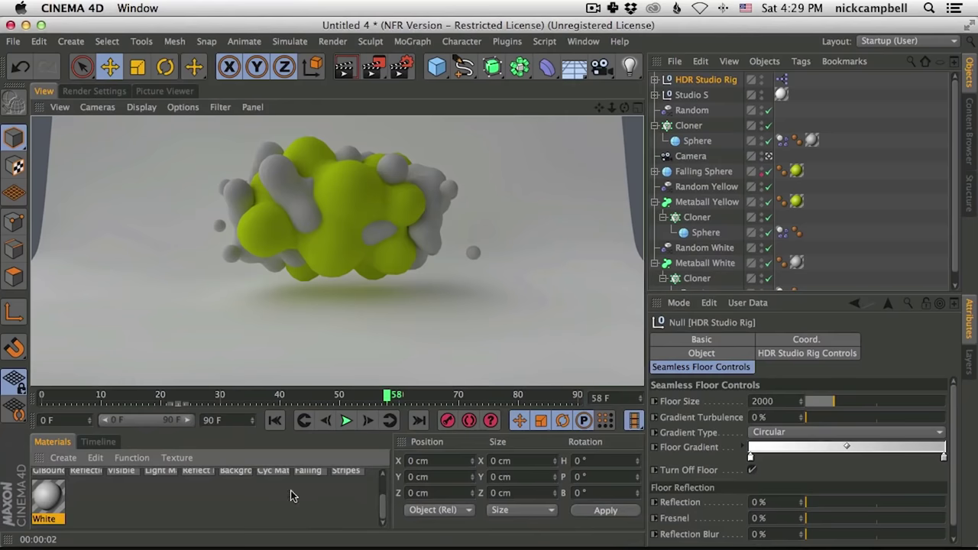
Set the White material's colour to pure white (255, 255, 255)
double_click(47, 497)
left_click_drag(299, 98, 540, 88)
left_click_drag(879, 178, 908, 142)
left_click(526, 306)
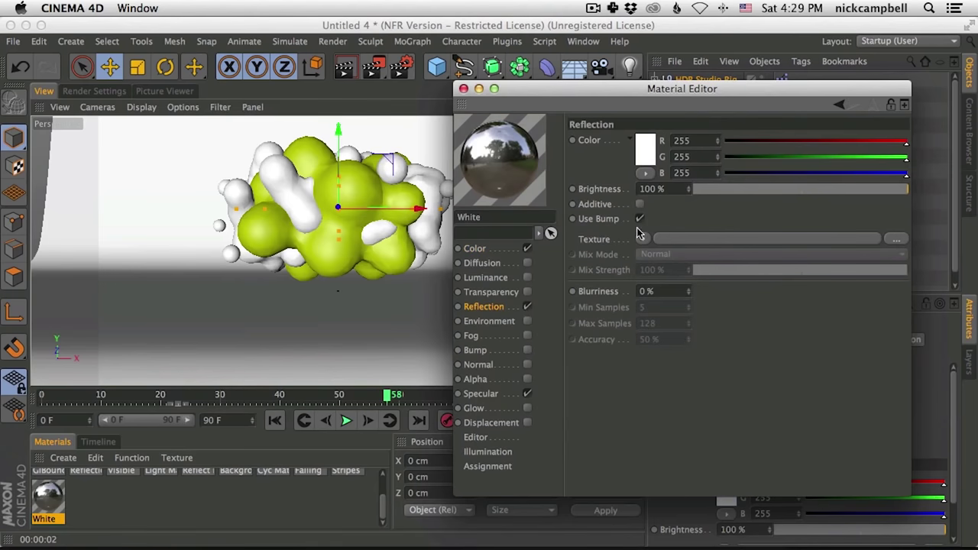
Give White a Fresnel reflection at 6% brightness, 29% mix strength and 10% blurriness
left_click(645, 241)
left_click(679, 336)
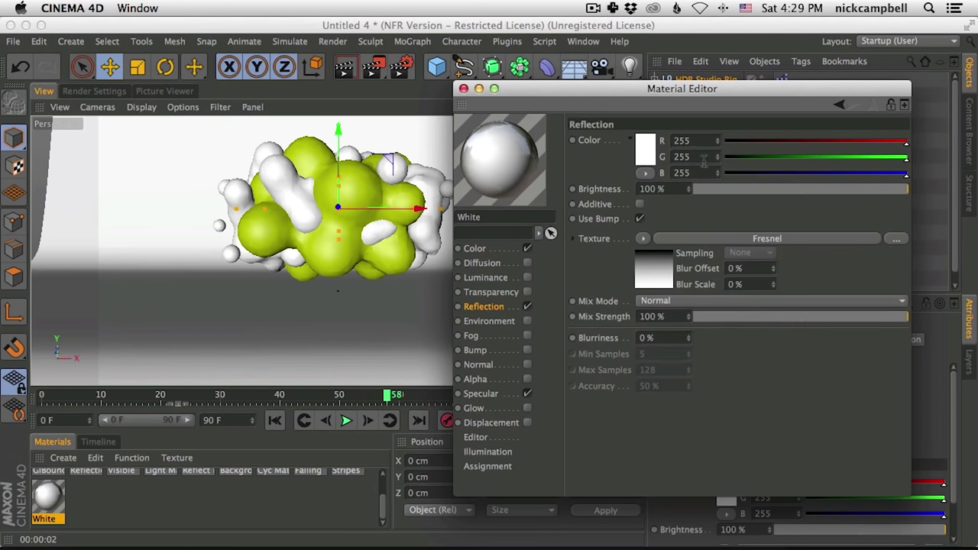
left_click(718, 190)
left_click(777, 317)
left_click(706, 189)
left_click(772, 316)
left_click_drag(707, 190, 706, 189)
left_click(756, 316)
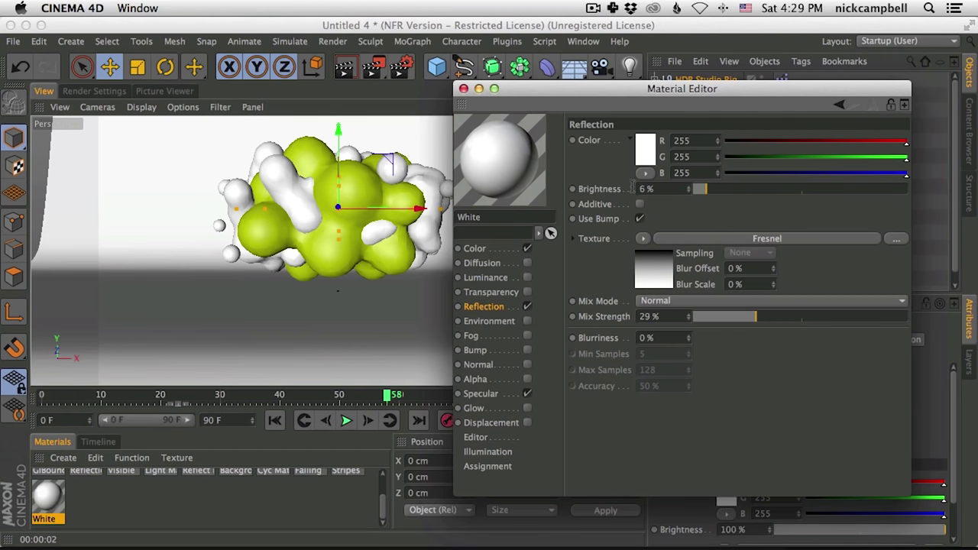
left_click(646, 338)
type("10")
key("Return")
Render the viewport to check the reflection, then load the Stripes material into the editor
left_click_drag(550, 84, 573, 87)
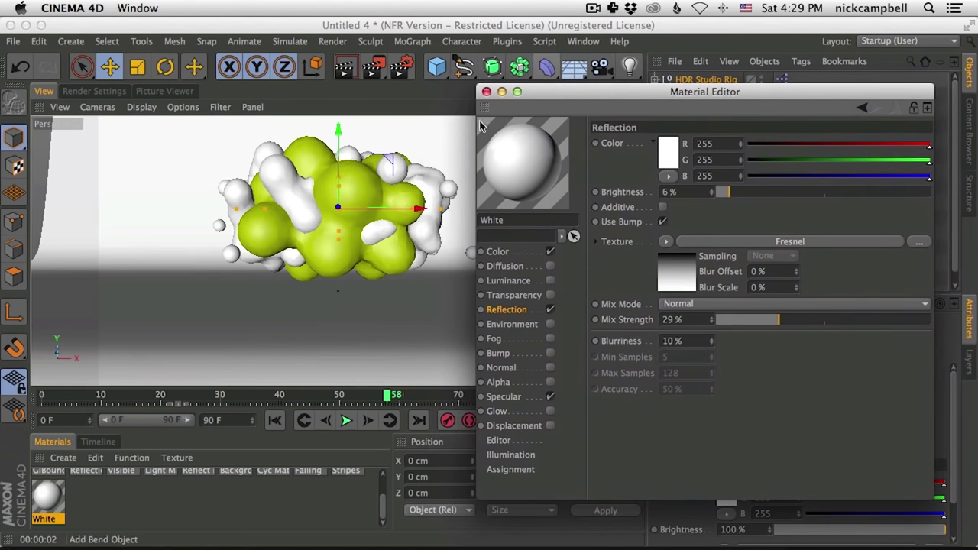
double_click(683, 340)
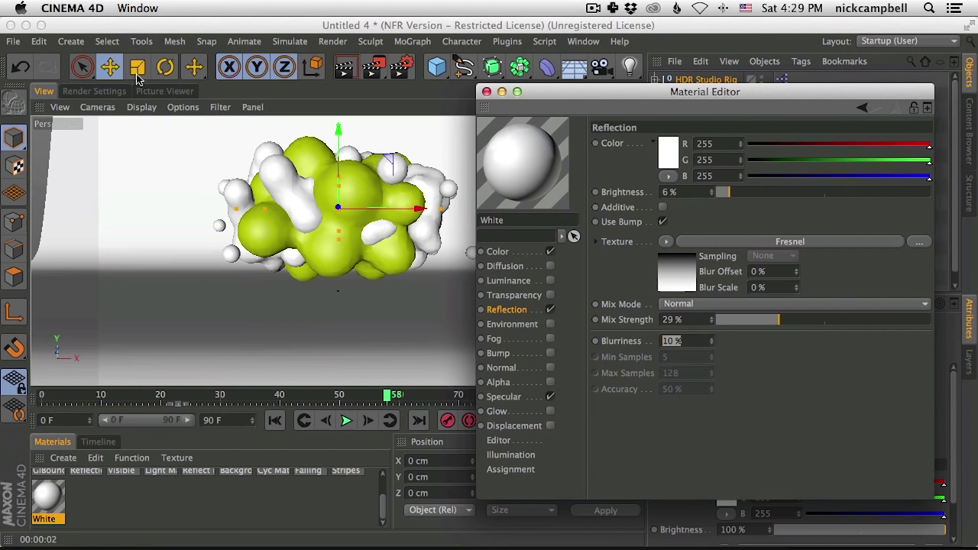
left_click(366, 99)
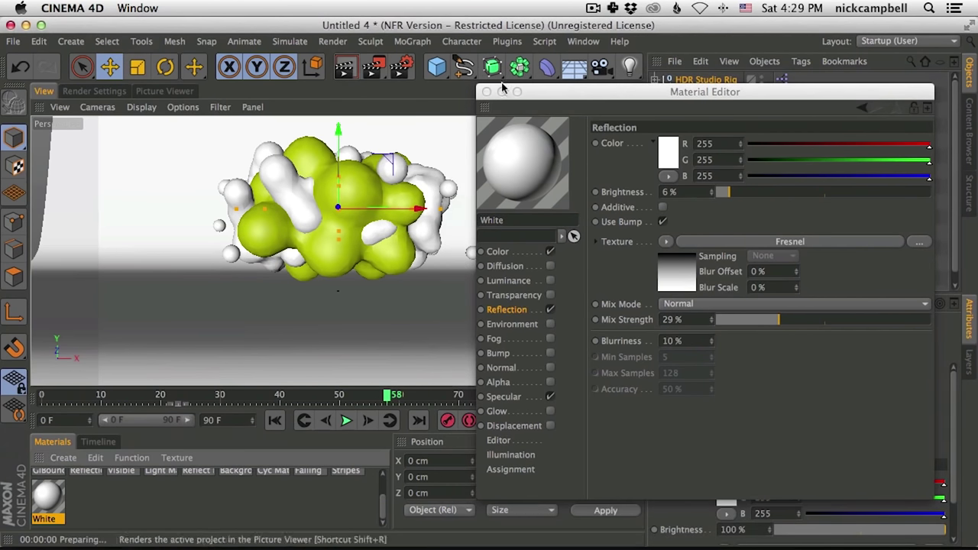
left_click_drag(551, 94, 642, 174)
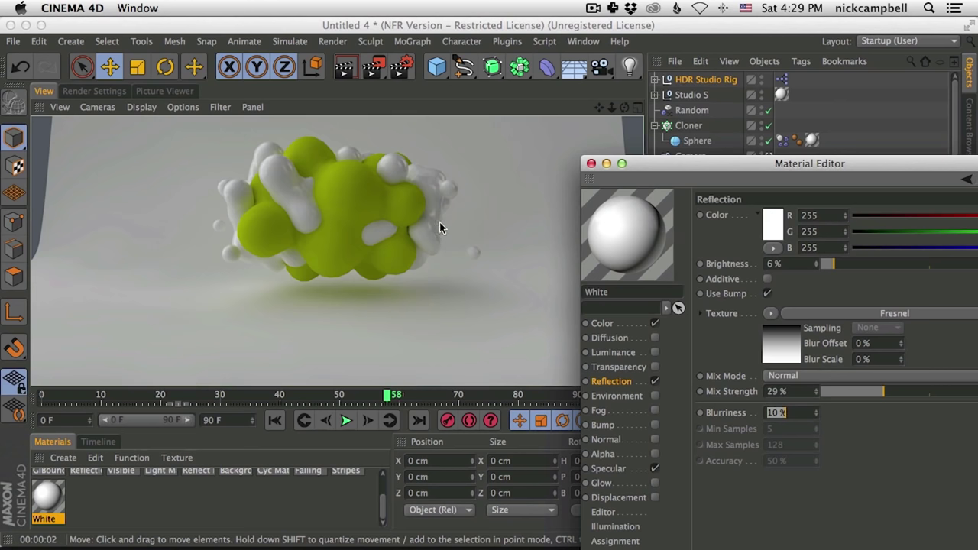
left_click_drag(636, 176, 629, 246)
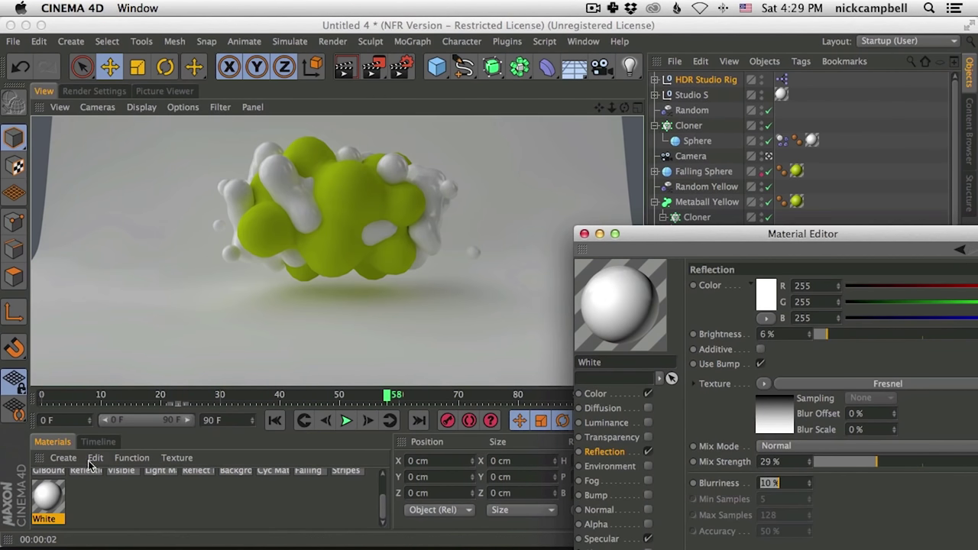
left_click_drag(383, 511, 386, 493)
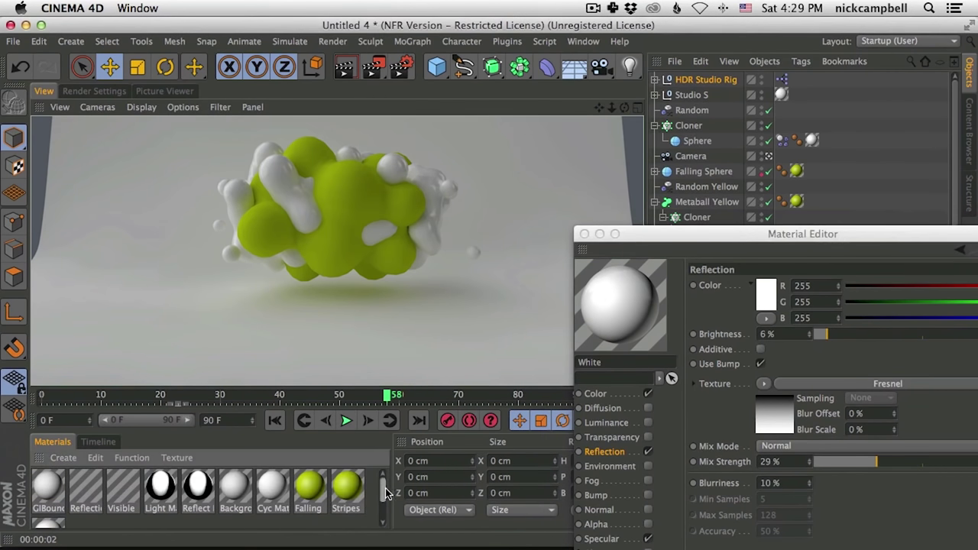
left_click(346, 489)
left_click_drag(660, 237, 511, 95)
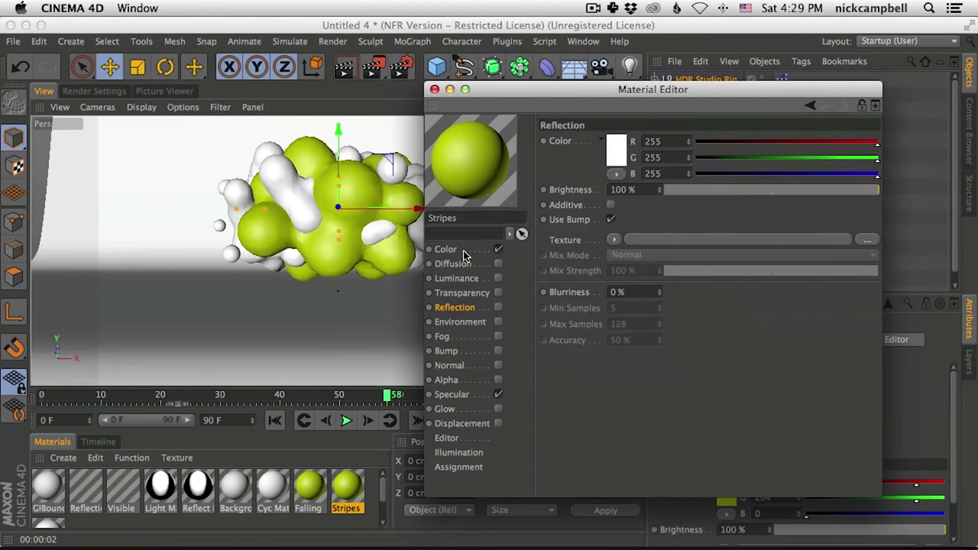
Load a Checkerboard texture into the Stripes Color channel with U Frequency 0
left_click(445, 249)
left_click(613, 212)
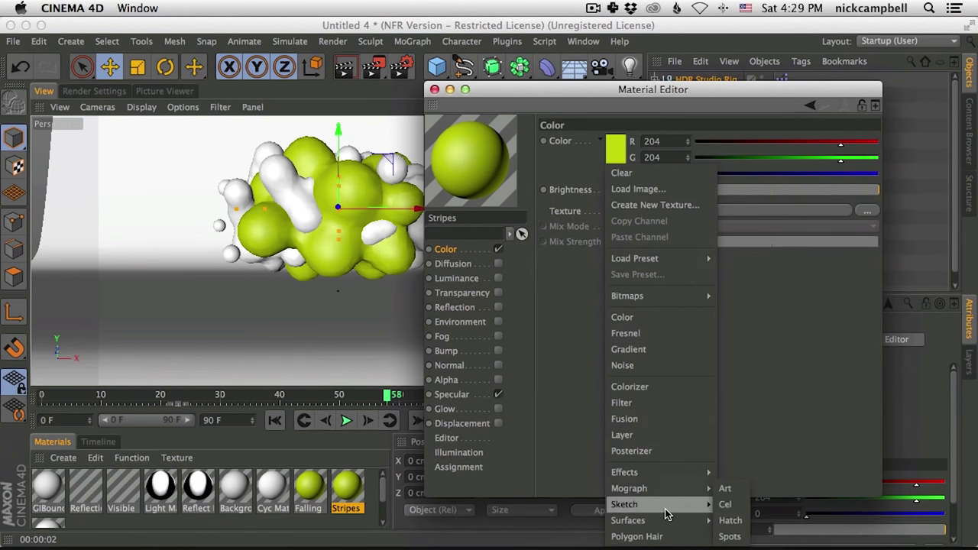
mouse_move(665, 524)
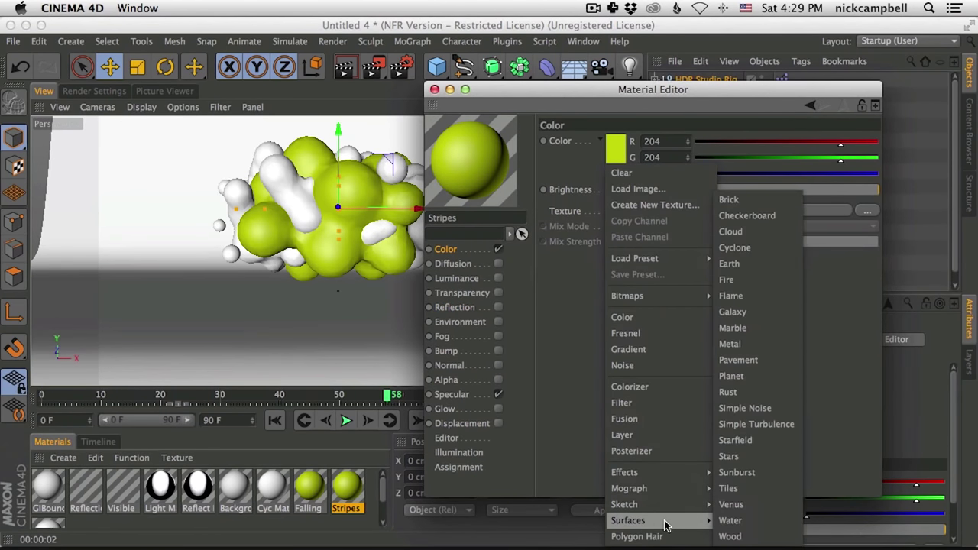
left_click(771, 217)
left_click(705, 215)
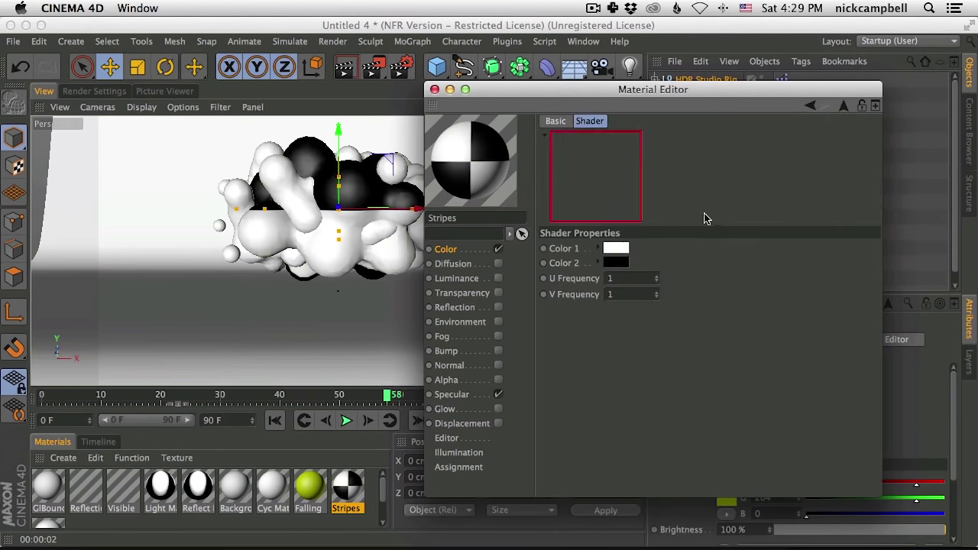
left_click(609, 278)
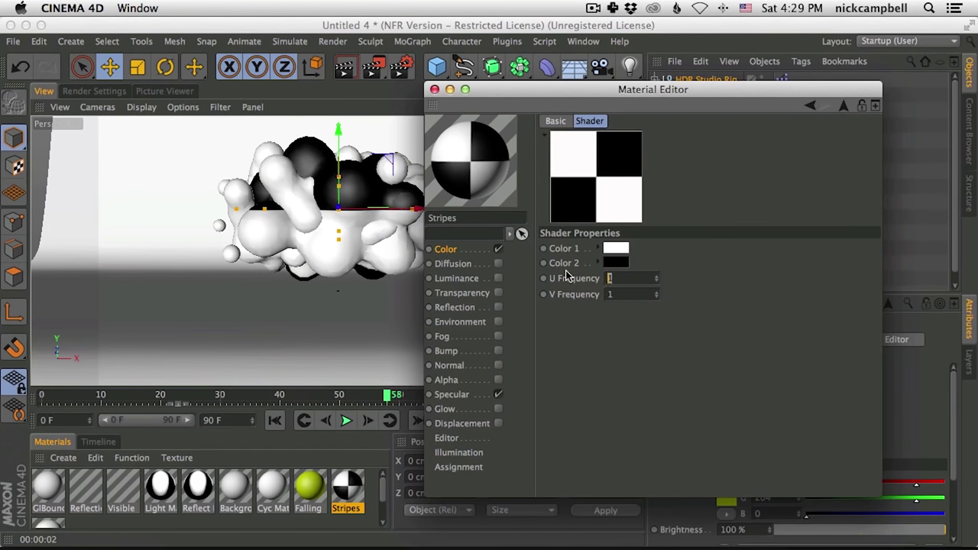
key("Return")
Make the checkerboard's second colour a saturated yellow
left_click_drag(516, 92, 637, 90)
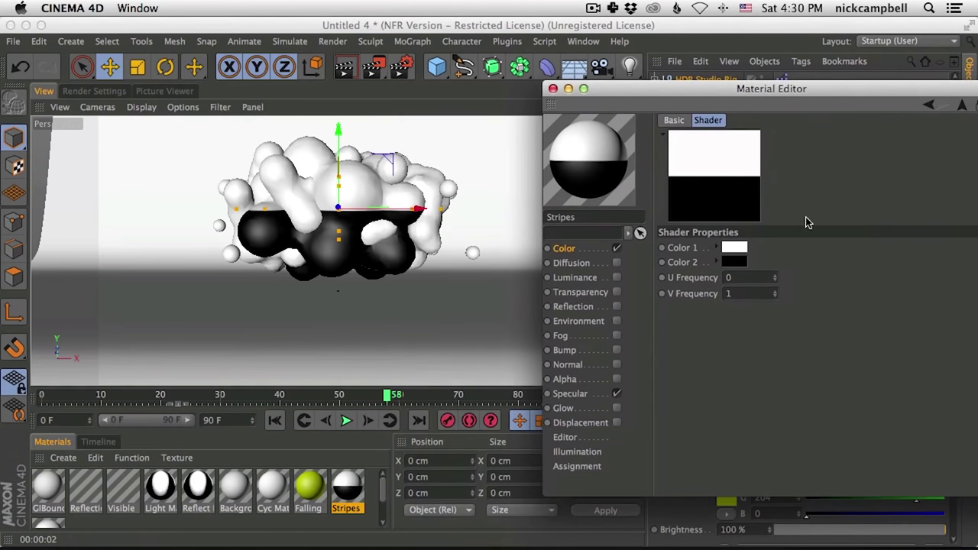
left_click(734, 262)
left_click(715, 216)
left_click(741, 233)
left_click(724, 217)
left_click(733, 233)
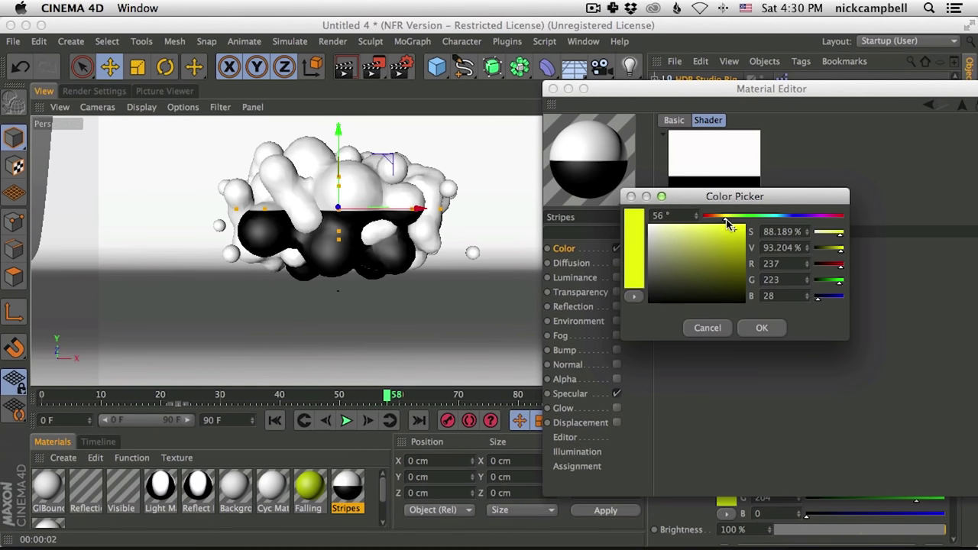
left_click(761, 328)
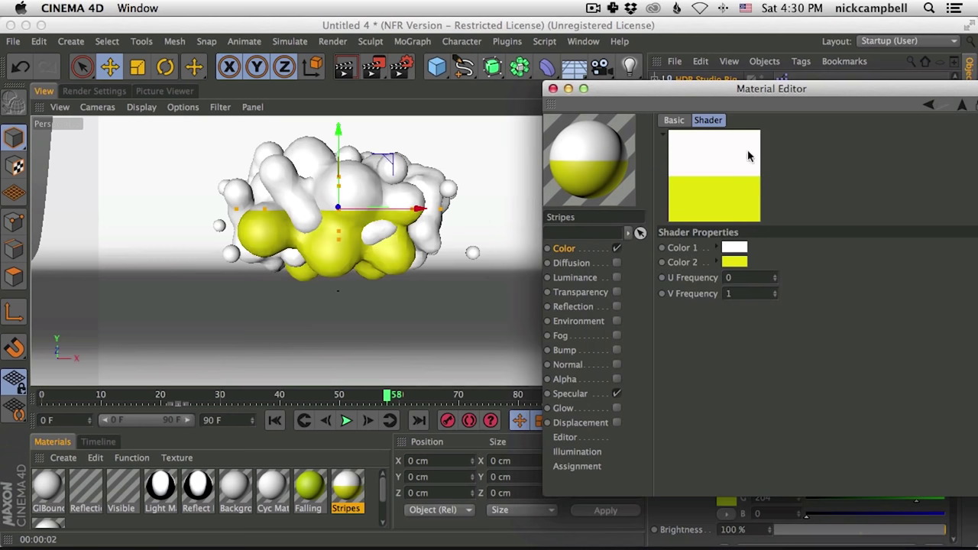
Set V Frequency to 5 and close the Material Editor
left_click(745, 293)
key("Return")
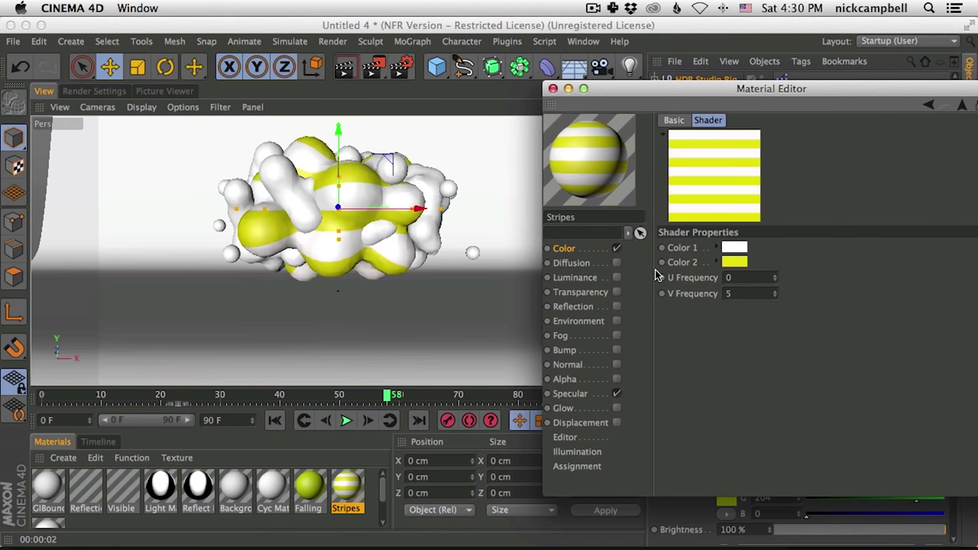
left_click(553, 88)
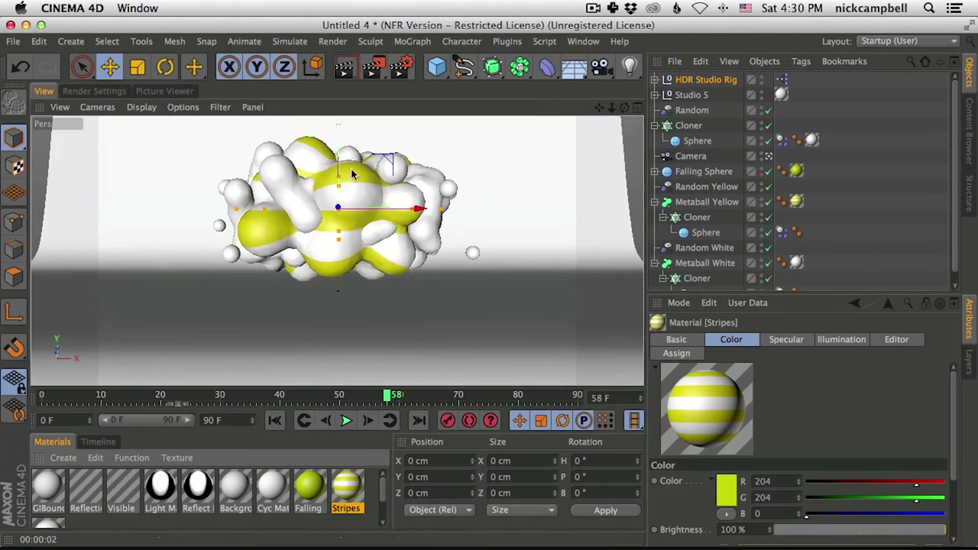
key("super+Tab")
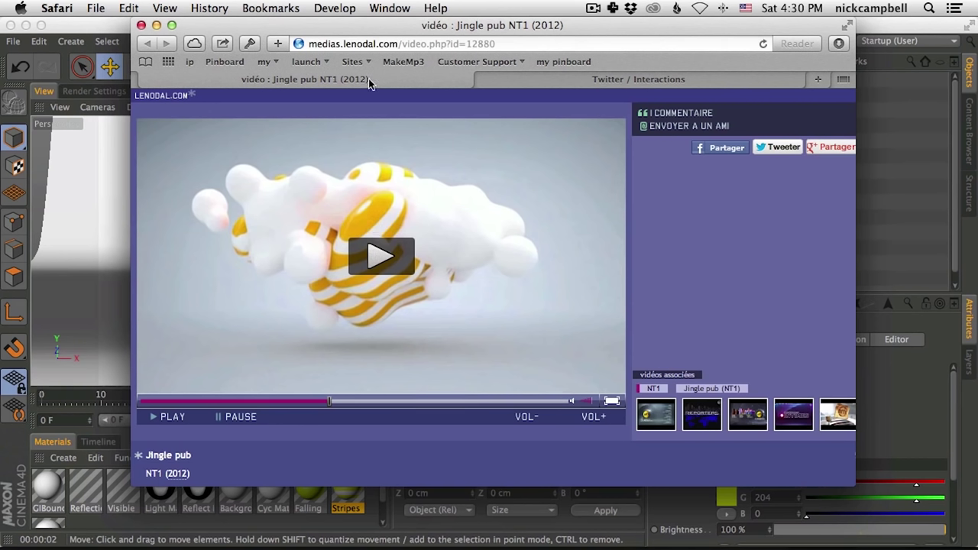
Review the Jingle pub reference video in Safari, then return to Cinema 4D
left_click(76, 31)
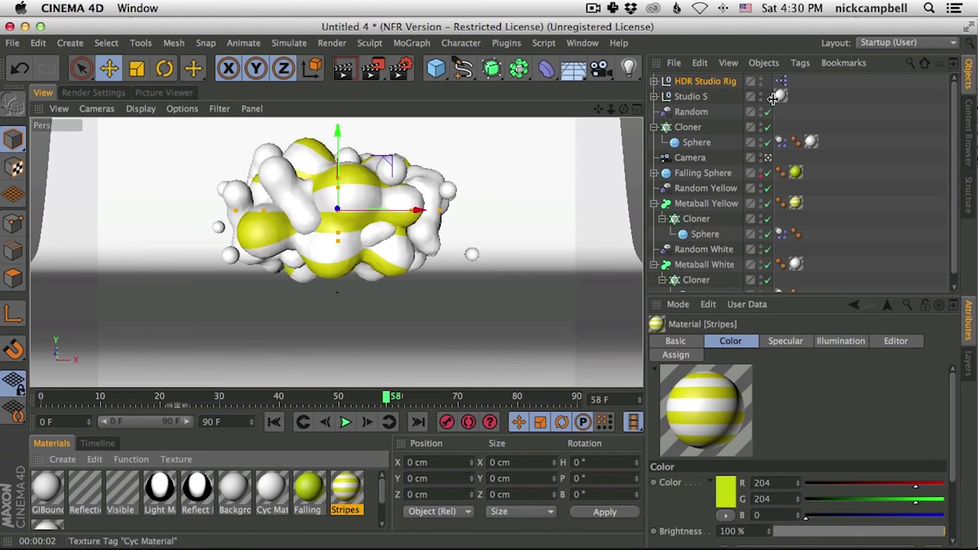
Select the Stripes texture tag on Metaball Yellow and rotate its projection
left_click(795, 203)
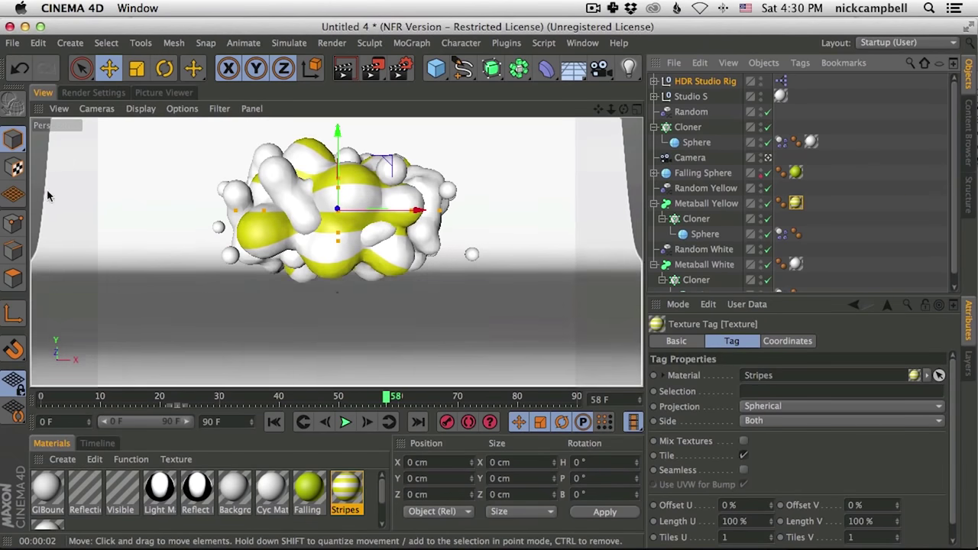
left_click(14, 166)
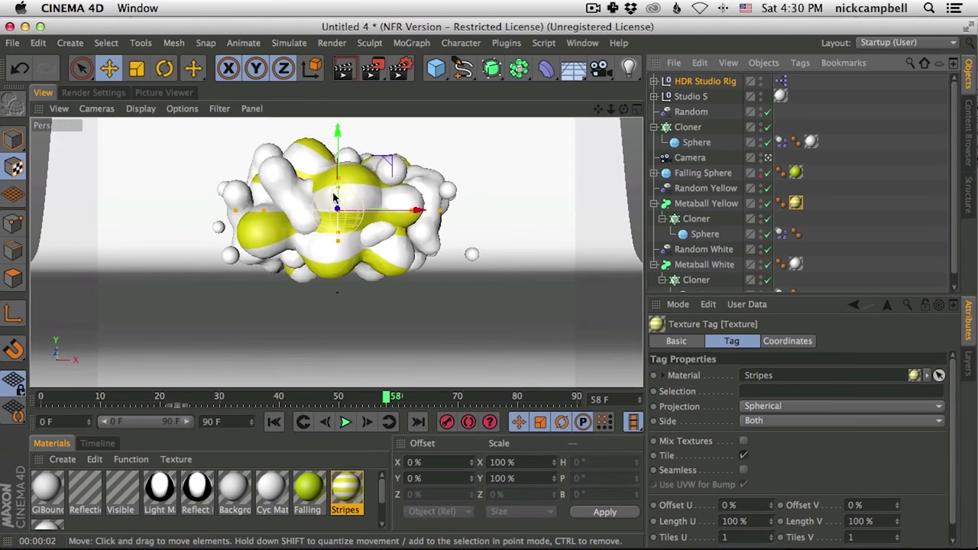
key("r")
left_click_drag(333, 171, 353, 229)
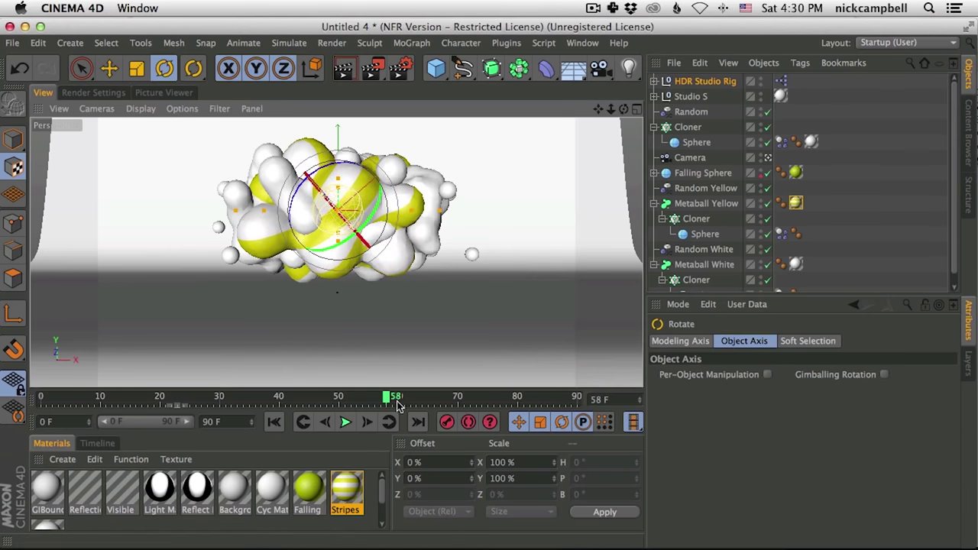
Play the animation to preview the blobs, stopping at frame 83
left_click(345, 422)
left_click(345, 421)
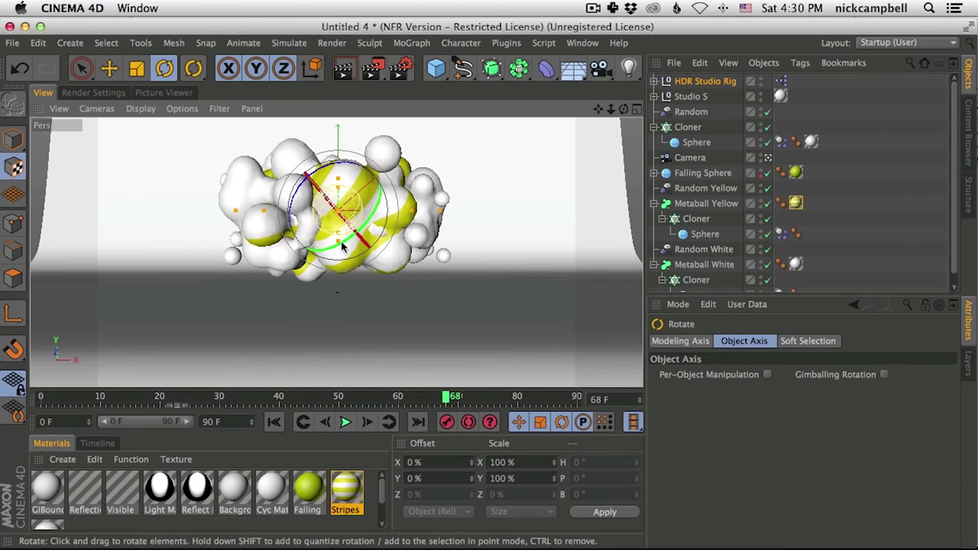
left_click(345, 421)
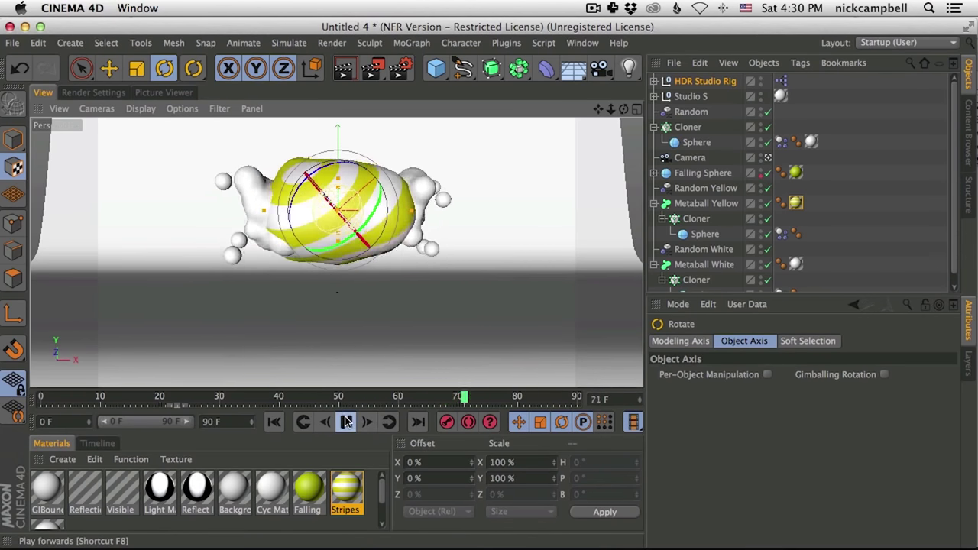
left_click(345, 422)
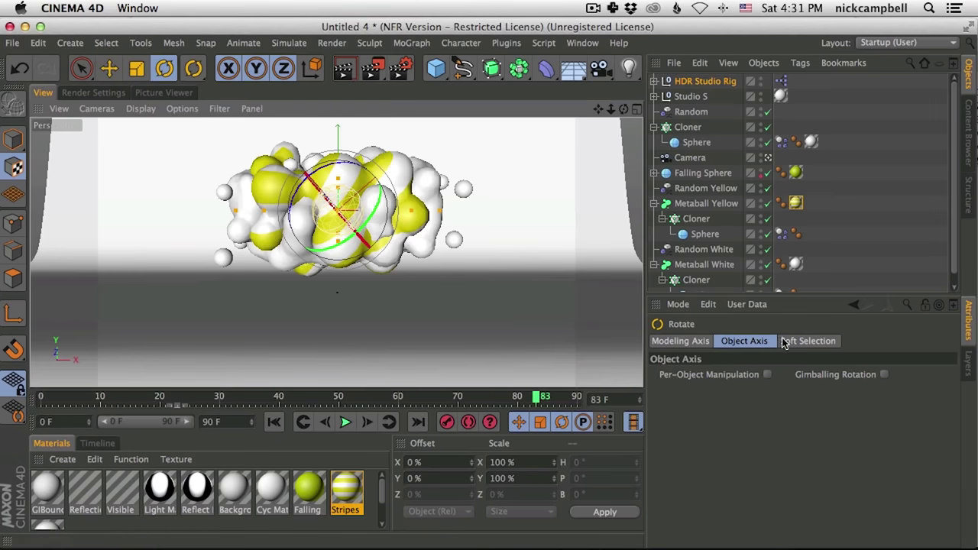
Set the Stripes texture tag's projection to Flat
left_click(796, 203)
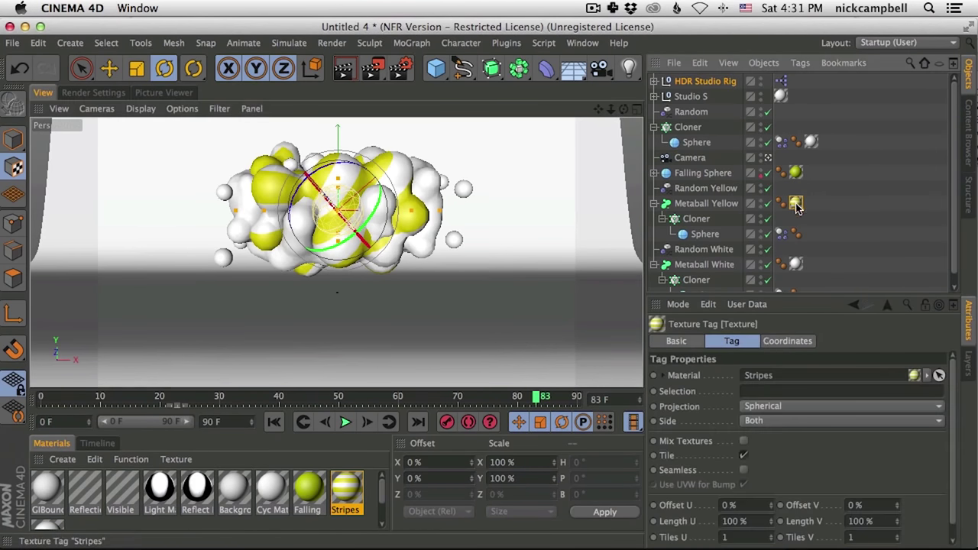
left_click(764, 406)
left_click(787, 296)
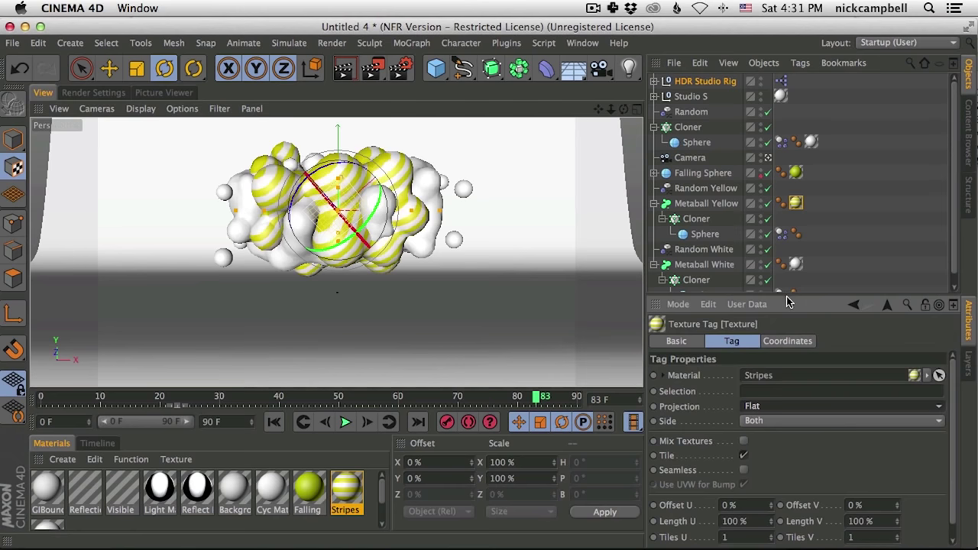
key("super+Tab")
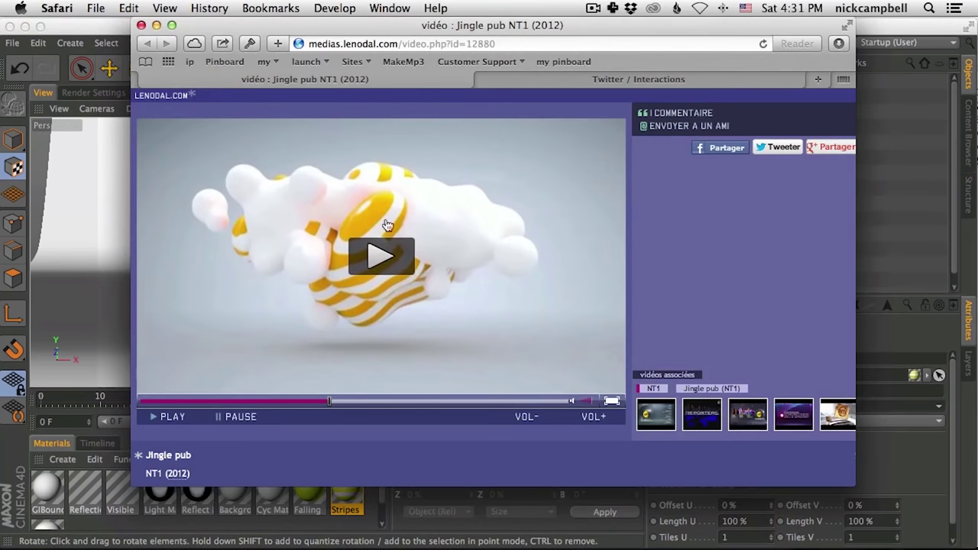
key("super+Tab")
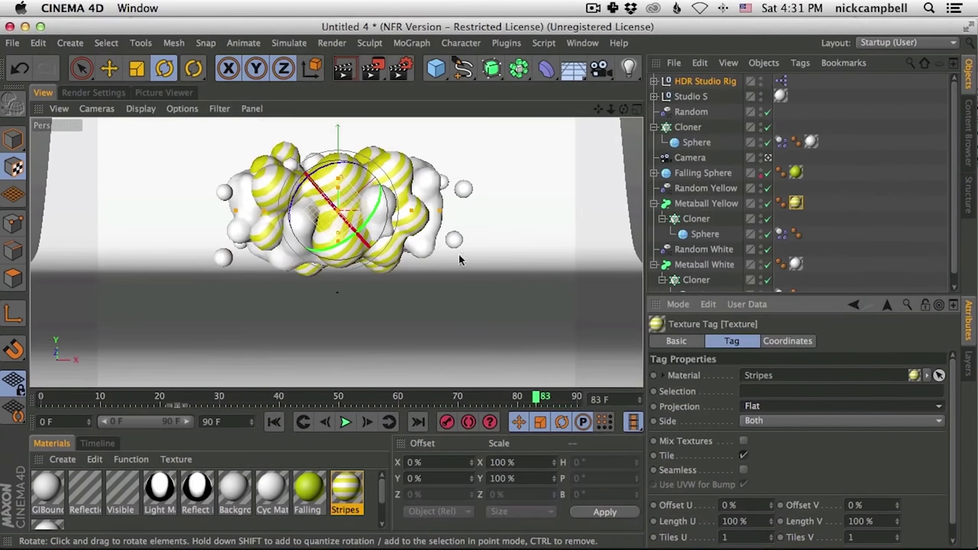
Rotate the flat stripes diagonally across the blobs and start a render with Shift+R
left_click_drag(331, 191, 257, 175)
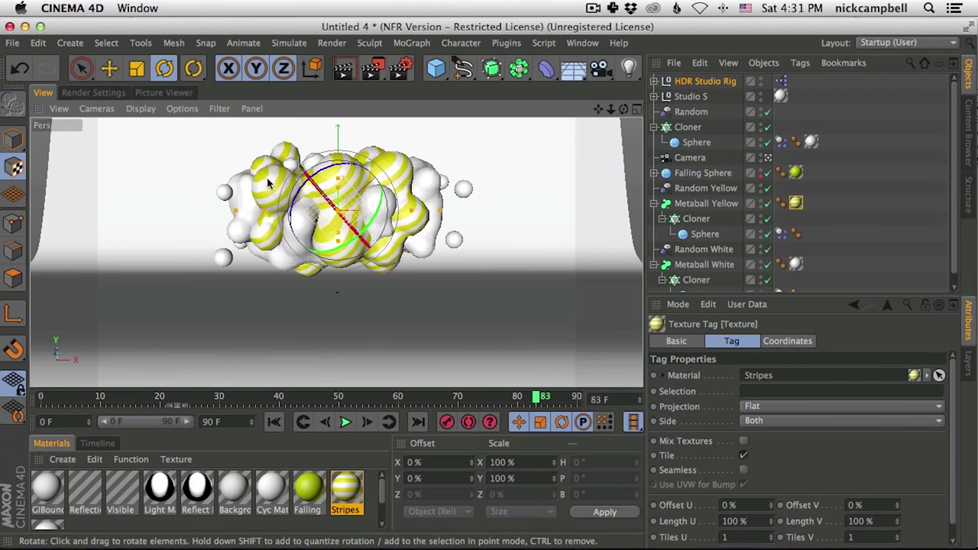
left_click(397, 168)
left_click_drag(354, 171, 349, 170)
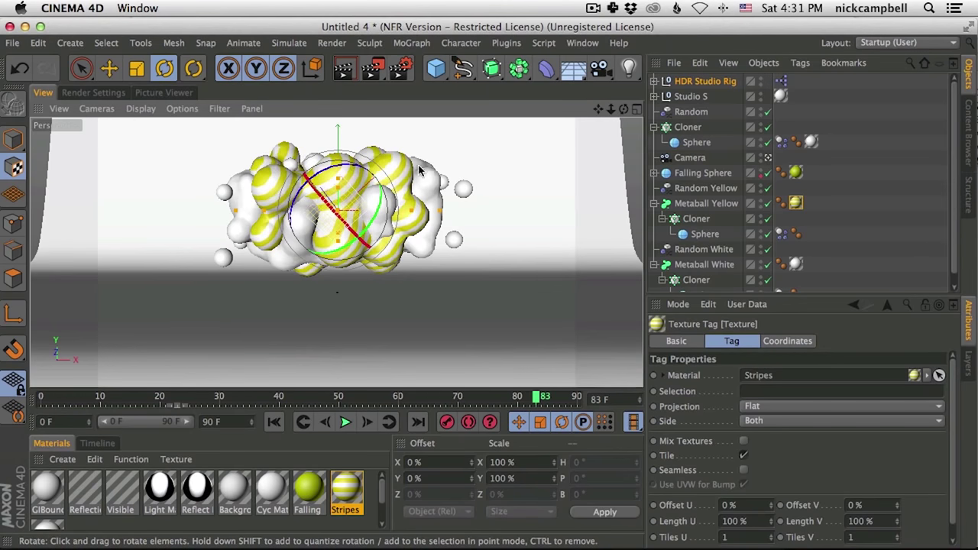
key("shift+r")
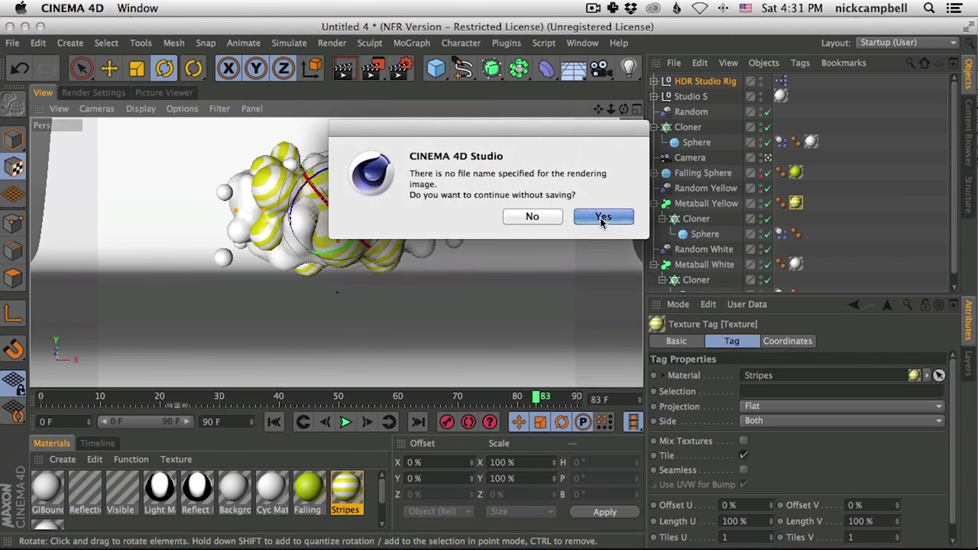
Enable Fresnel reflection on Stripes with 33% mix strength and 7% brightness
left_click(603, 217)
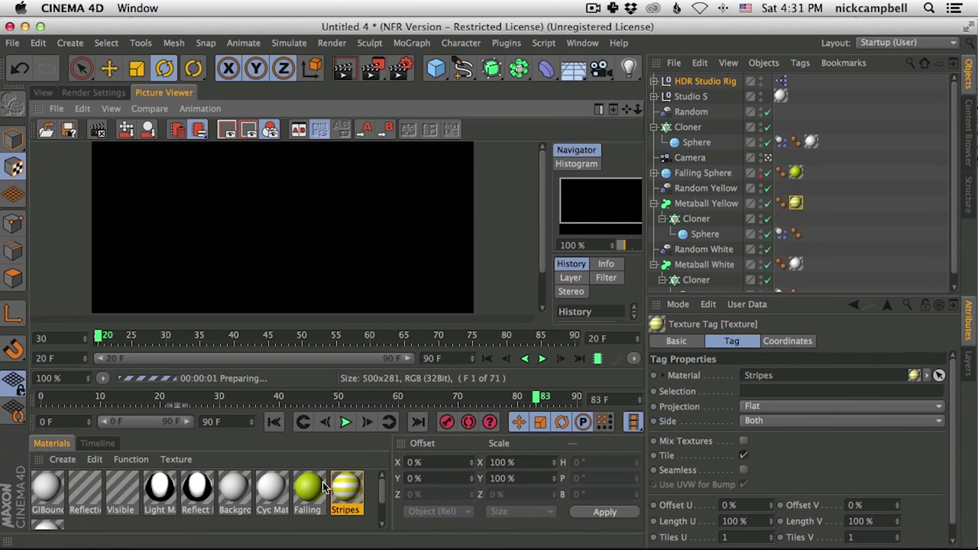
left_click(48, 94)
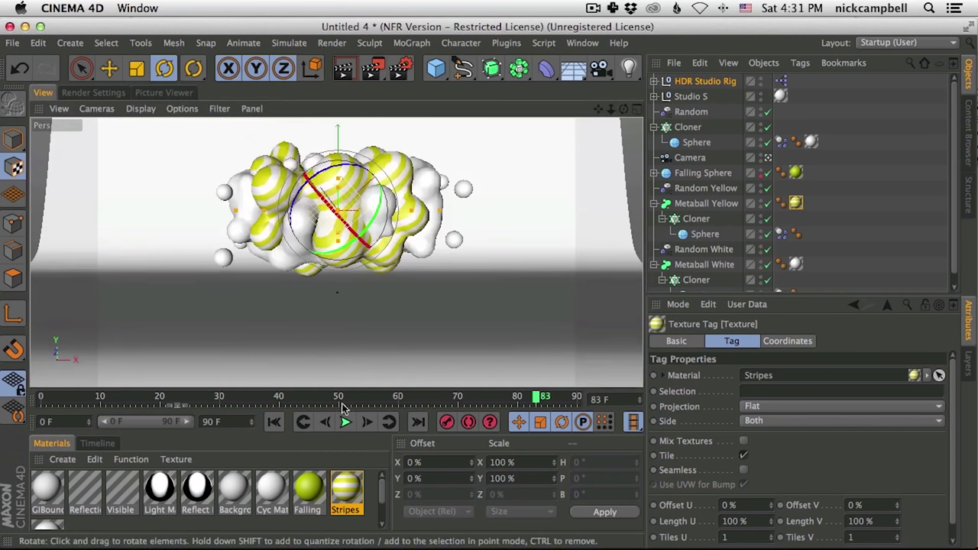
double_click(348, 485)
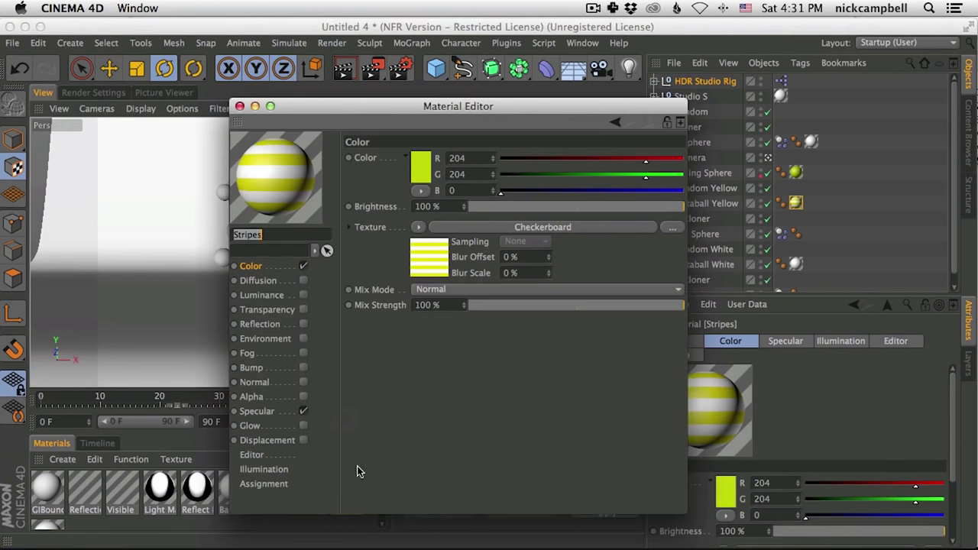
left_click(304, 324)
left_click(419, 257)
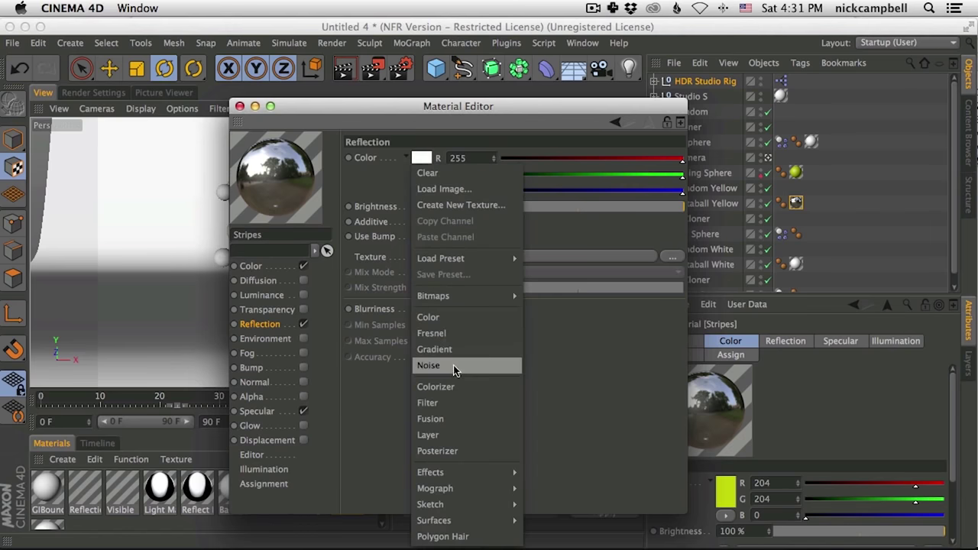
left_click(458, 331)
left_click(538, 334)
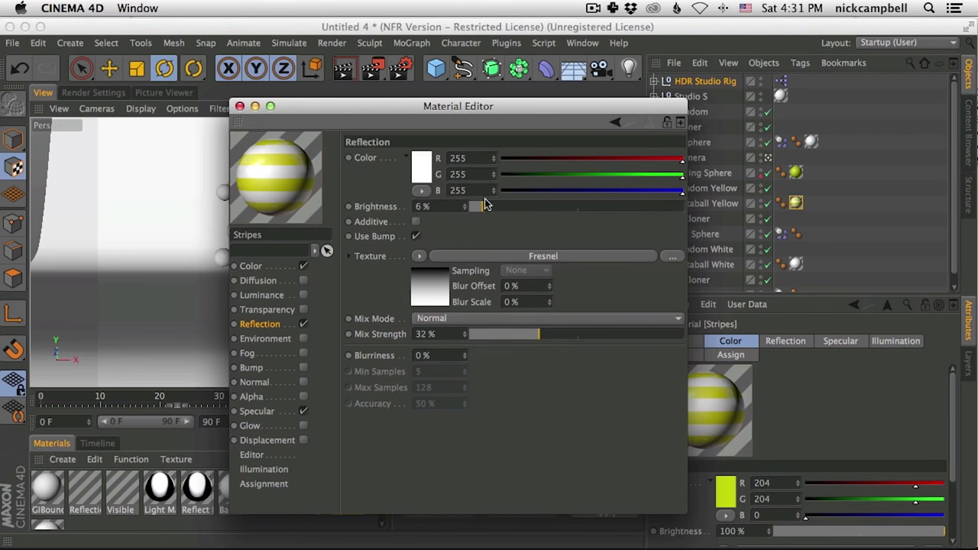
left_click(484, 207)
left_click(538, 333)
key("Tab")
Close the Material Editor and re-render without saving a file
left_click(275, 269)
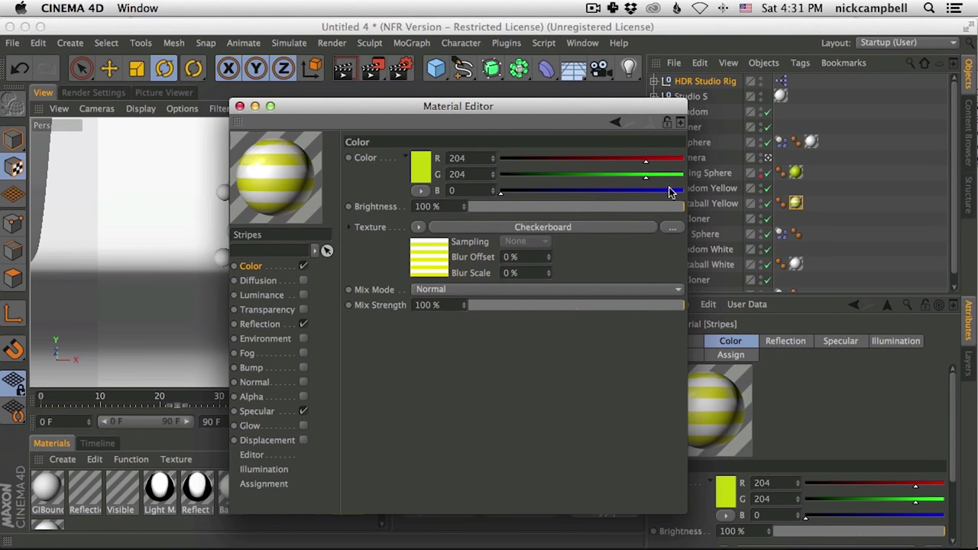
left_click(239, 106)
key("ctrl+r")
left_click(620, 215)
left_click(617, 221)
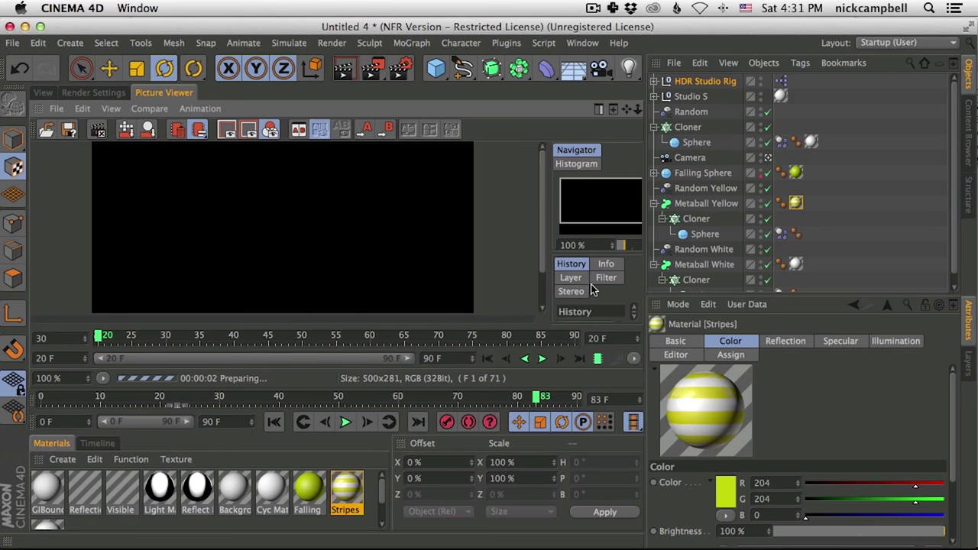
Enlarge the render viewer, then stop the test render and return to the scene
left_click_drag(646, 145, 662, 151)
left_click_drag(565, 189, 560, 189)
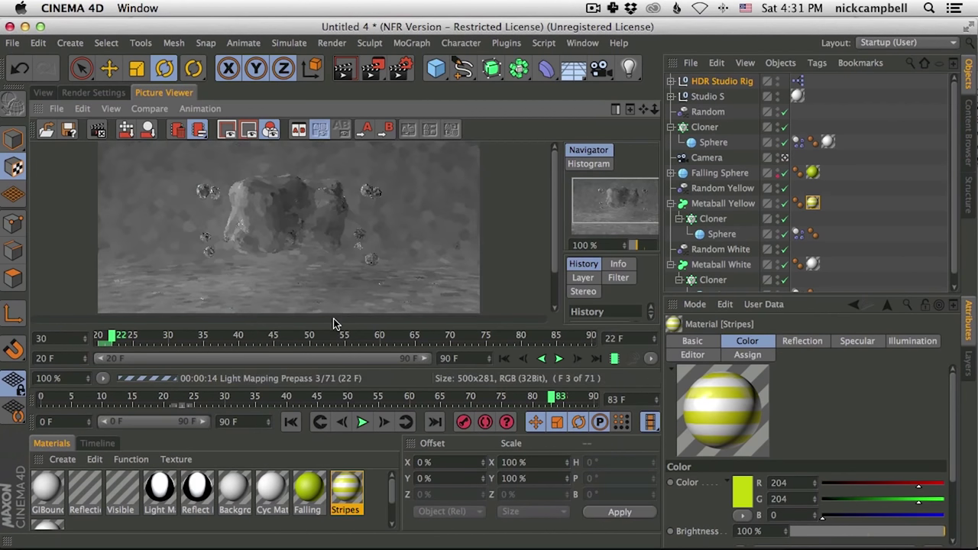
left_click(25, 91)
left_click(42, 93)
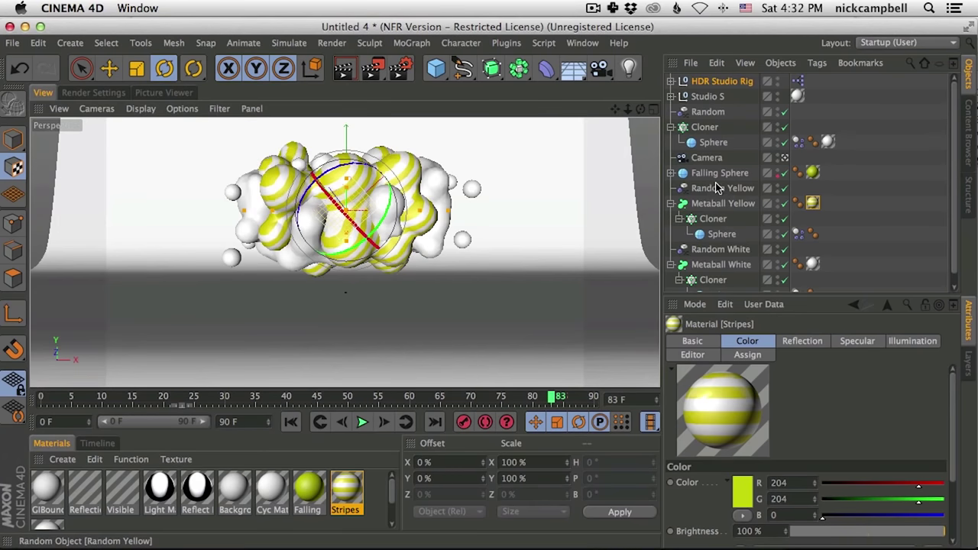
Select the HDR Studio Rig and turn on its preview sphere with a larger radius
left_click(726, 206)
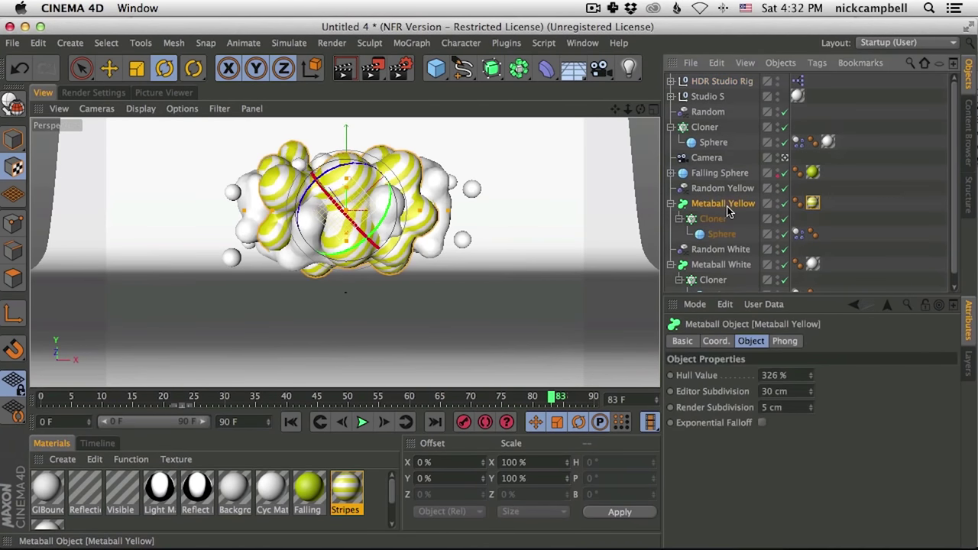
key("super+Tab")
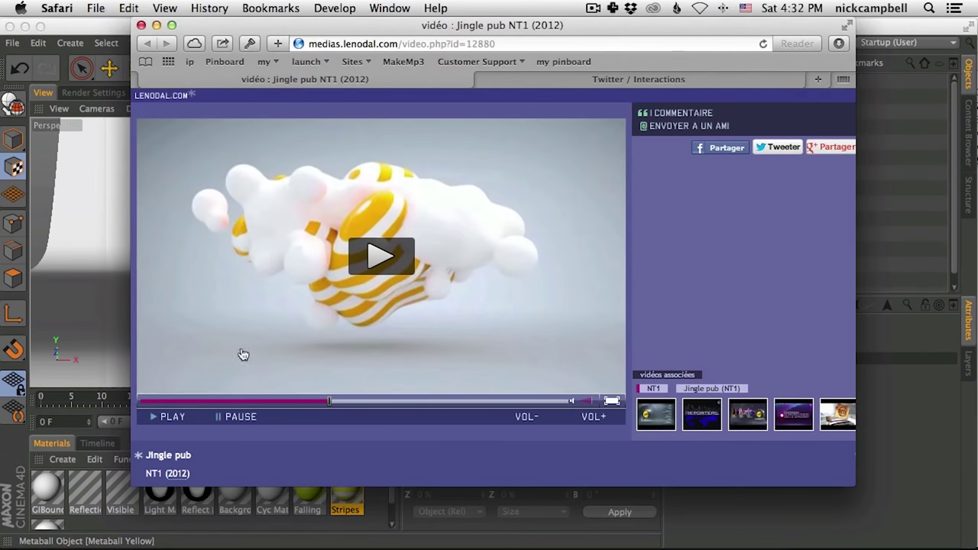
key("super+Tab")
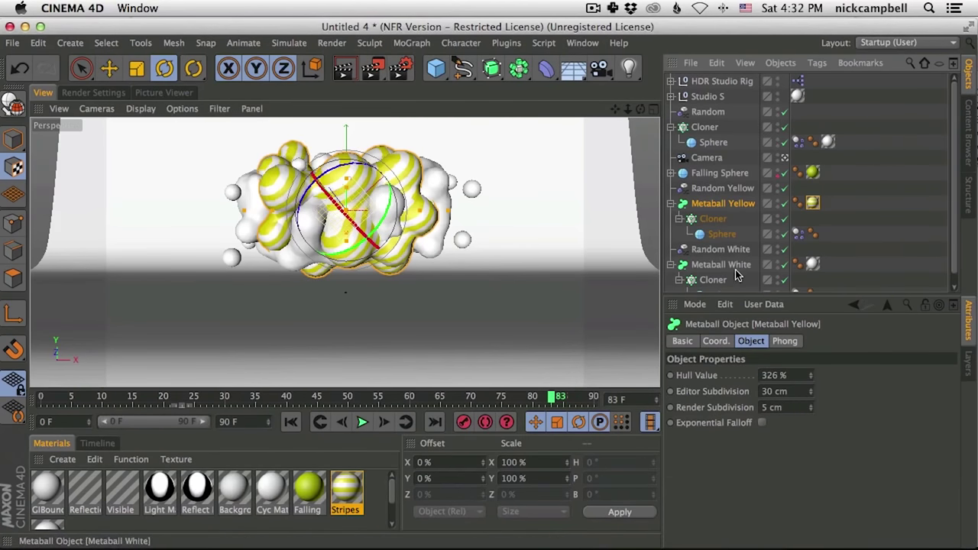
left_click(722, 81)
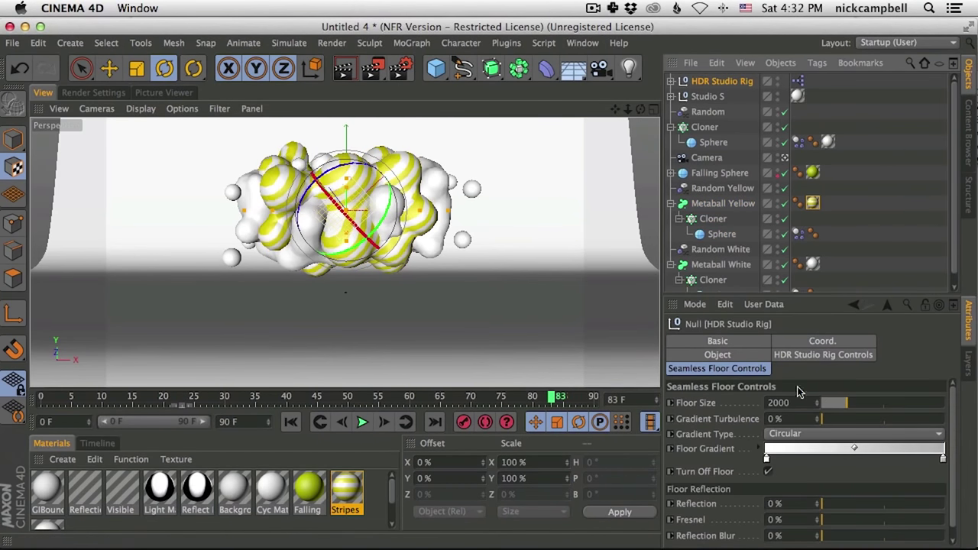
left_click(815, 356)
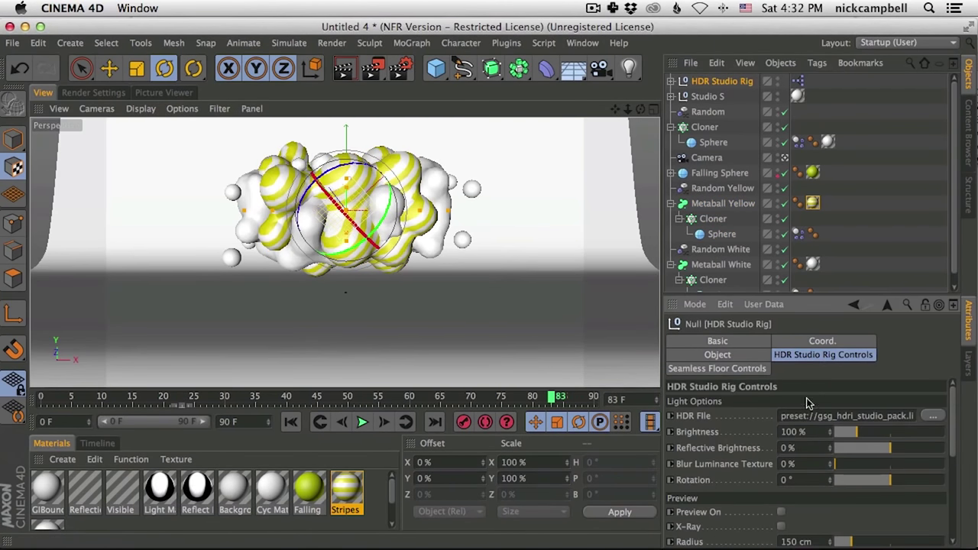
left_click(781, 512)
left_click_drag(857, 542, 873, 543)
Set the HDR rig rotation to 33° and brightness to 115%, then render the view
left_click_drag(427, 229, 190, 282, "alt")
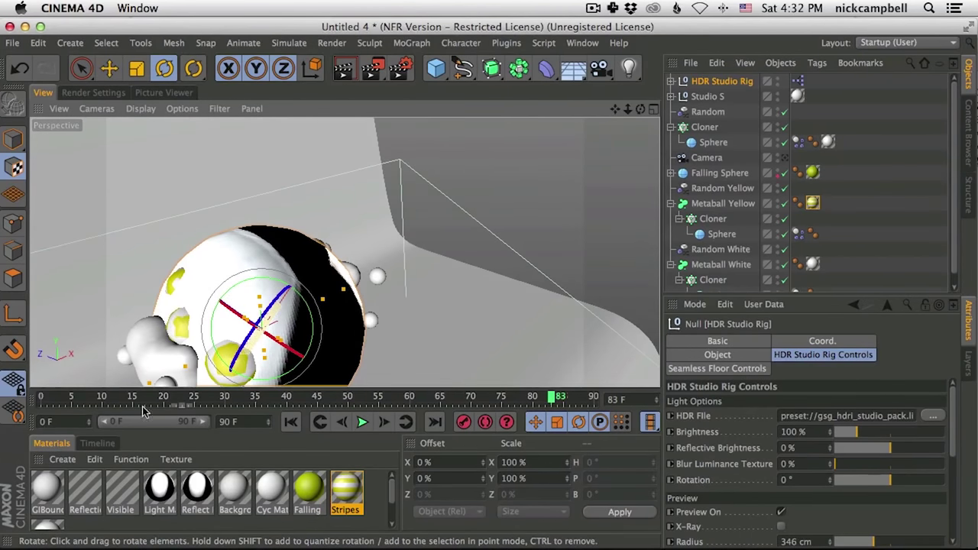
left_click_drag(191, 305, 493, 293, "alt")
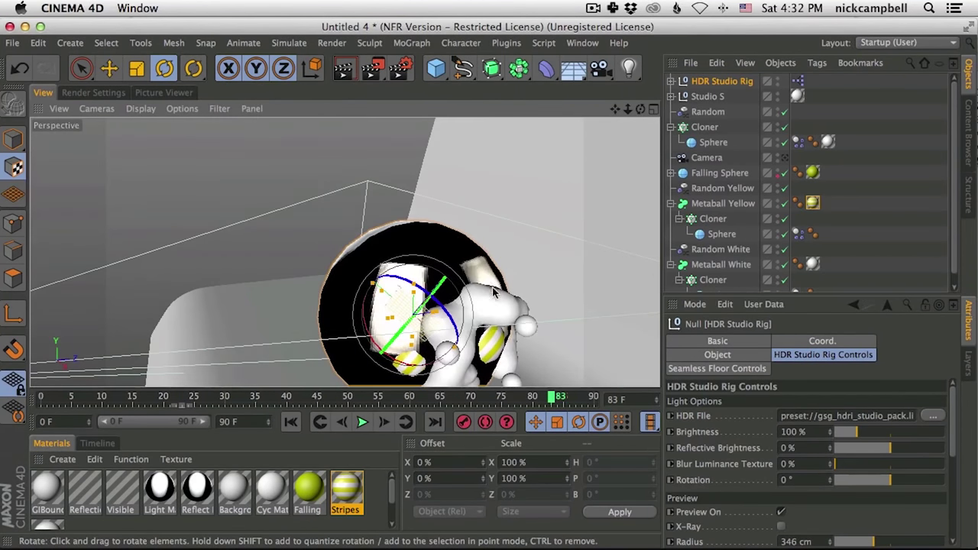
left_click_drag(535, 339, 397, 264, "alt")
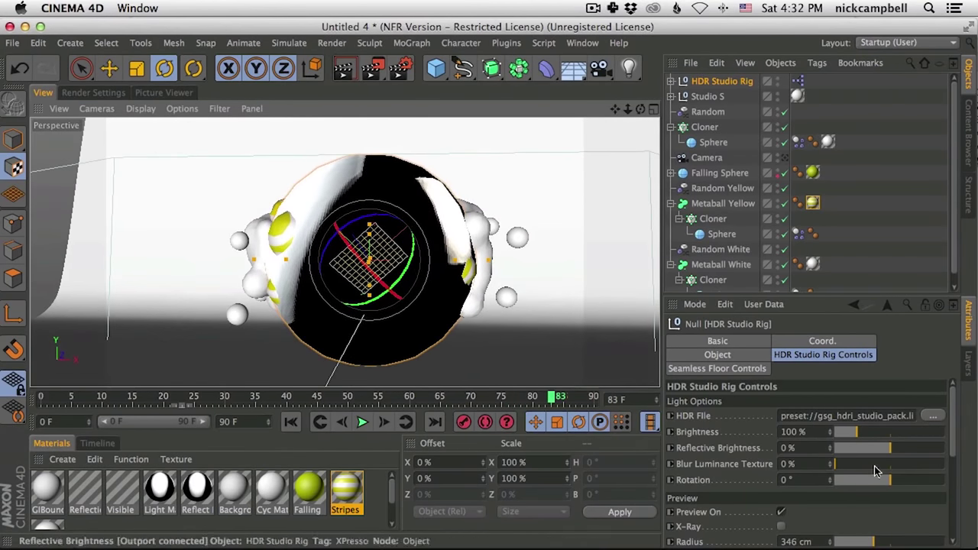
mouse_move(886, 489)
left_mouse_down()
mouse_move(913, 489)
mouse_move(898, 485)
left_mouse_up()
mouse_move(856, 433)
left_mouse_down()
mouse_move(866, 441)
mouse_move(843, 435)
mouse_move(861, 435)
left_mouse_up()
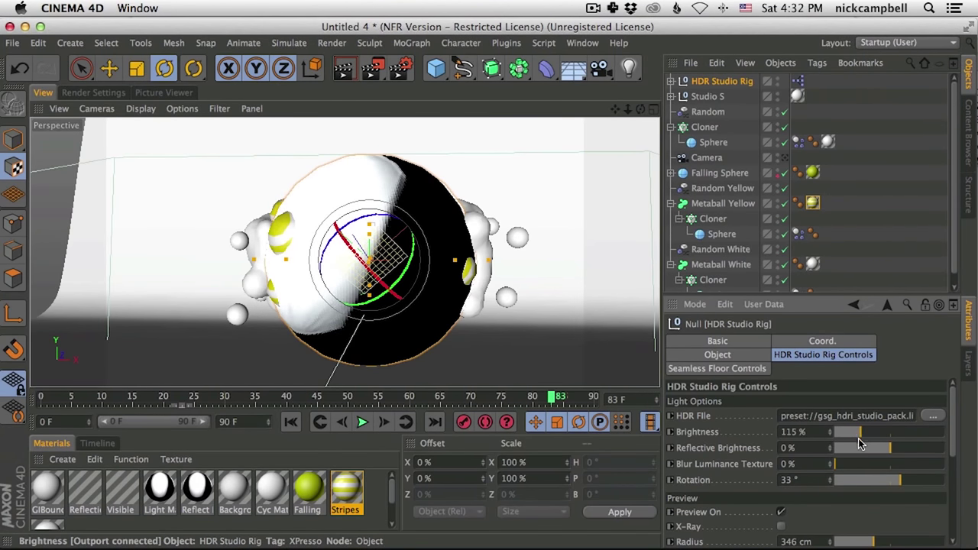
left_click(342, 76)
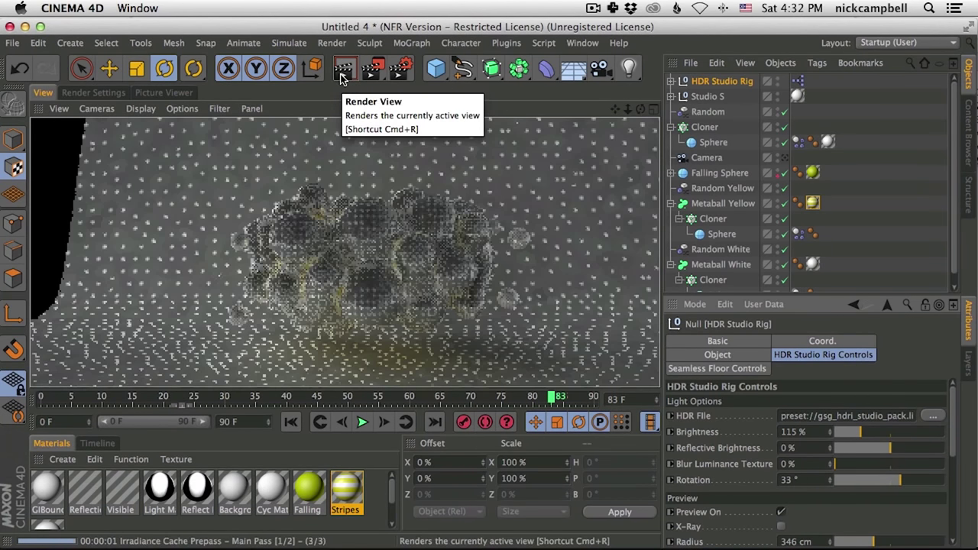
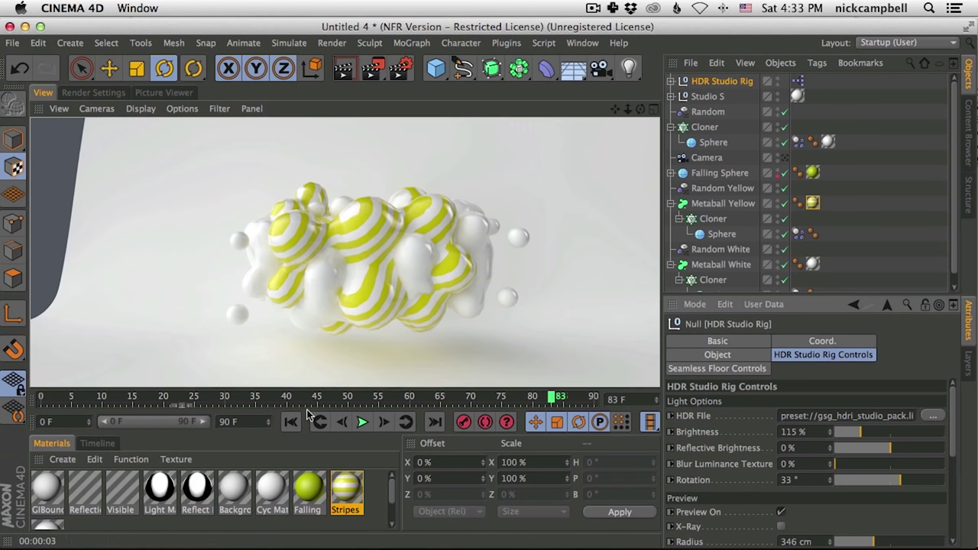
After checking the reference video, set Stripes and White reflection brightness to 2% at 15% strength
key("super+Tab")
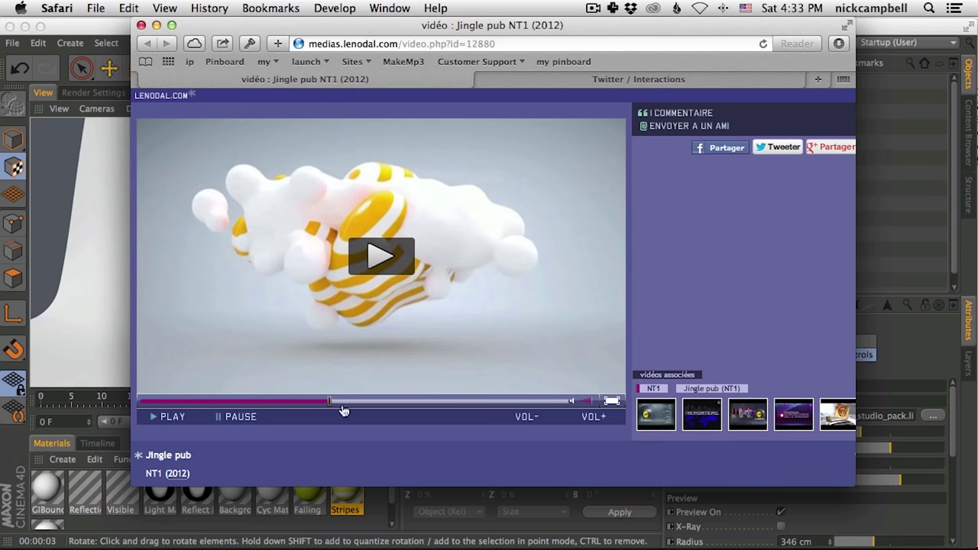
key("super+Tab")
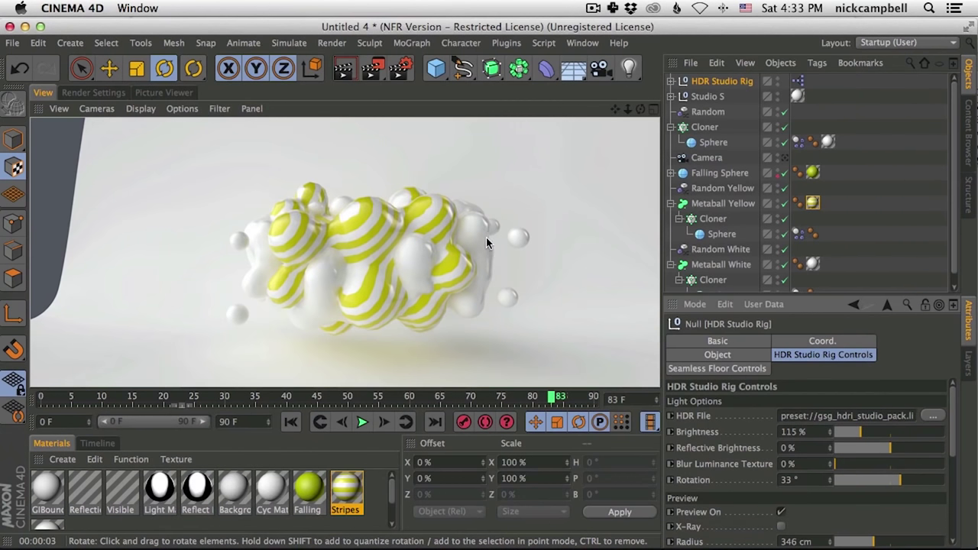
key("super+Tab")
key("super+Tab")
double_click(345, 489)
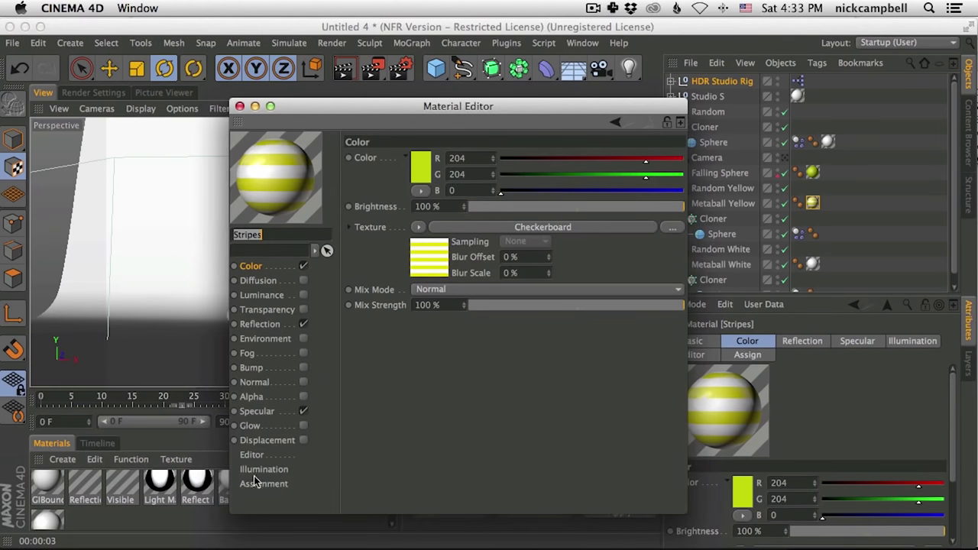
left_click(47, 521, "shift")
left_click(263, 323)
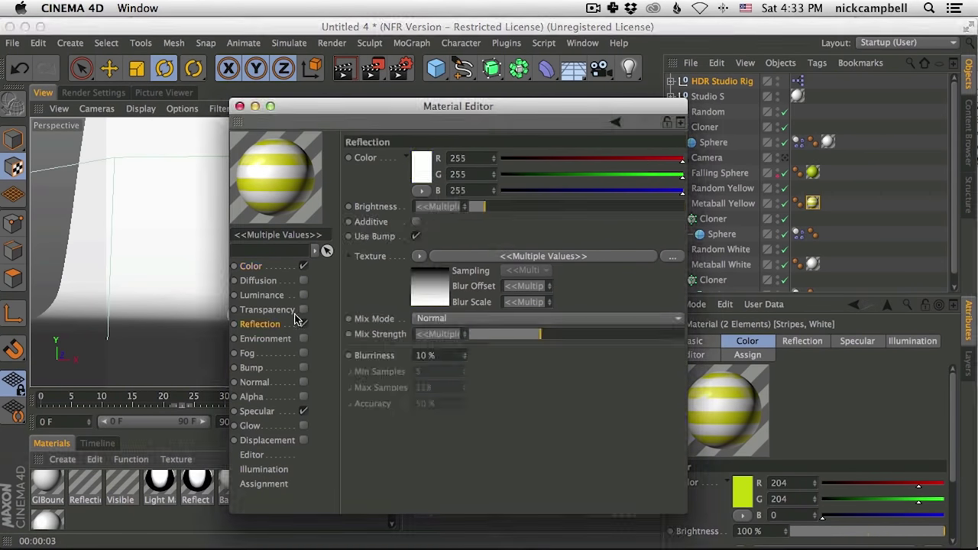
left_click_drag(482, 212, 472, 216)
left_click(508, 334)
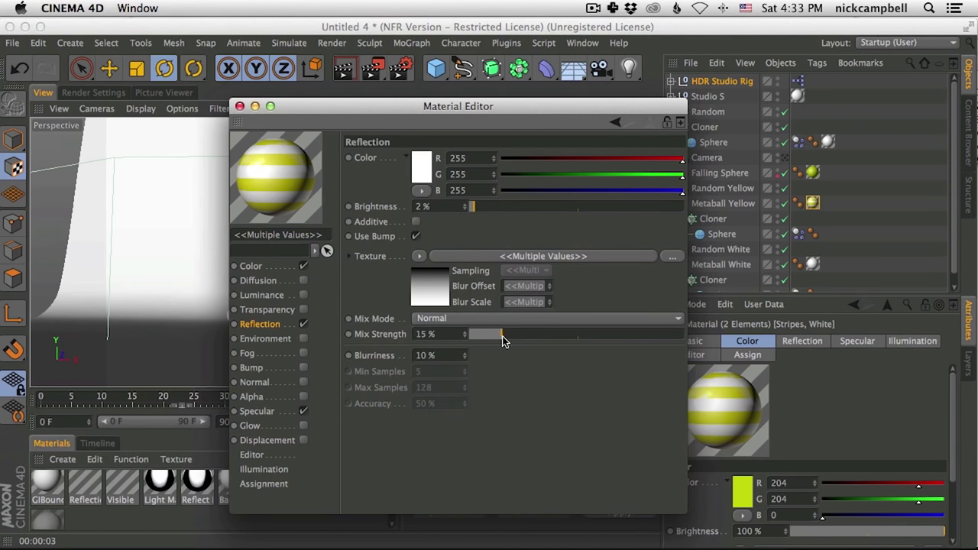
left_click(239, 106)
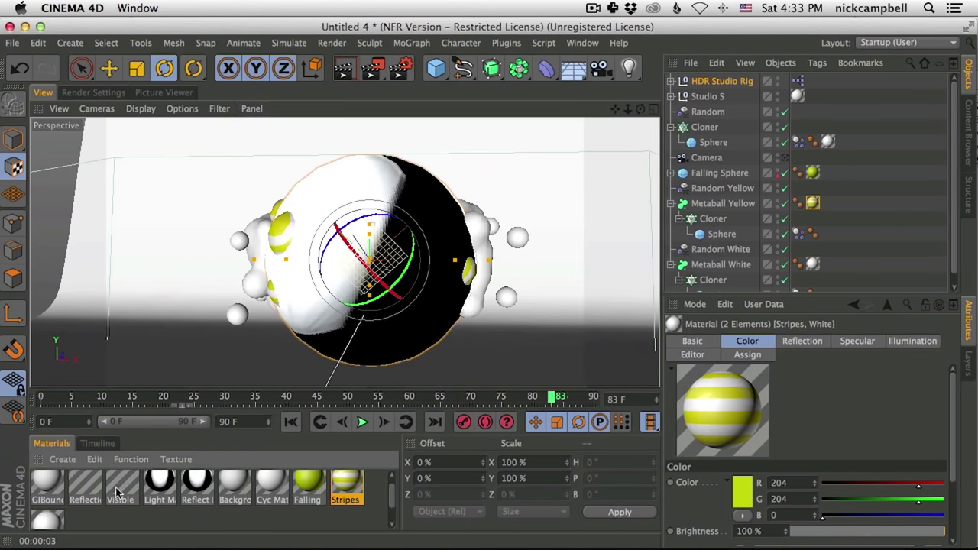
Dim the Cyc Material's colour brightness to 86%
double_click(271, 483)
left_click_drag(330, 112, 292, 228)
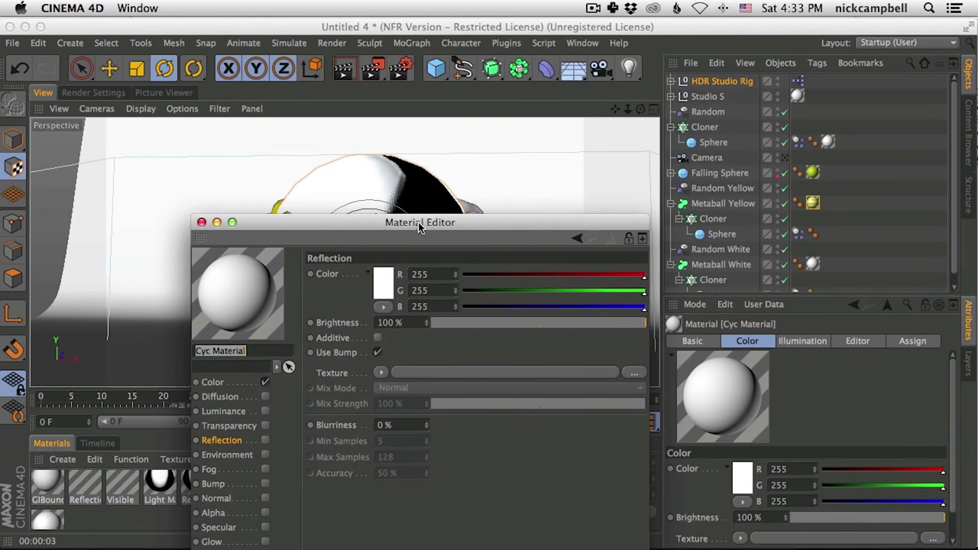
left_click_drag(408, 223, 401, 173)
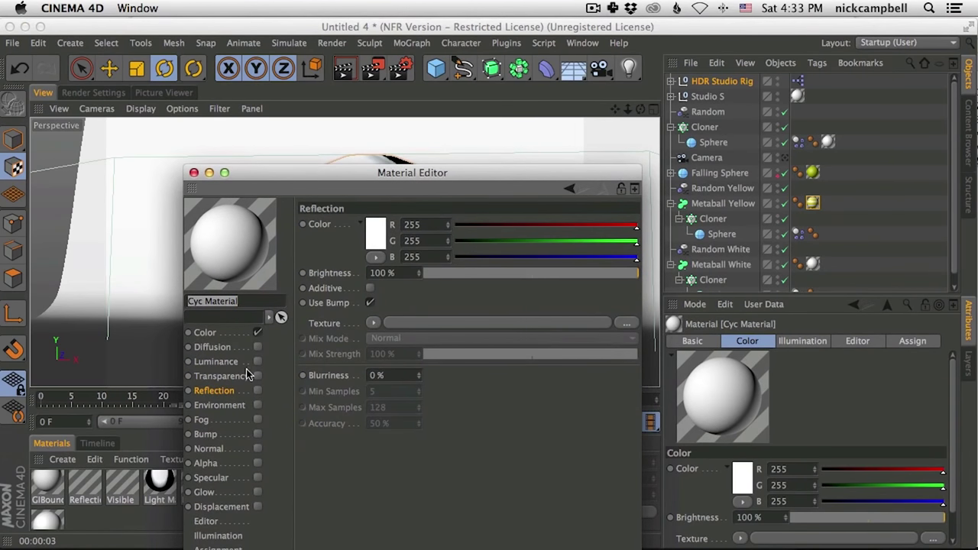
left_click(204, 332)
mouse_move(606, 274)
left_mouse_down()
mouse_move(598, 280)
mouse_move(607, 279)
left_mouse_up()
left_click(194, 172)
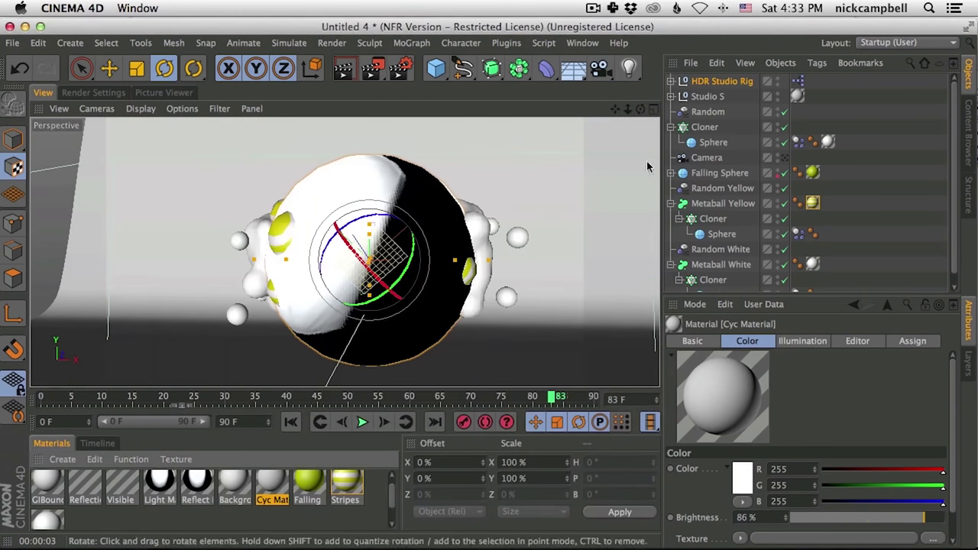
Turn off Preview On for the HDR Studio Rig to hide its preview sphere
scroll(550, 229, "down", 3)
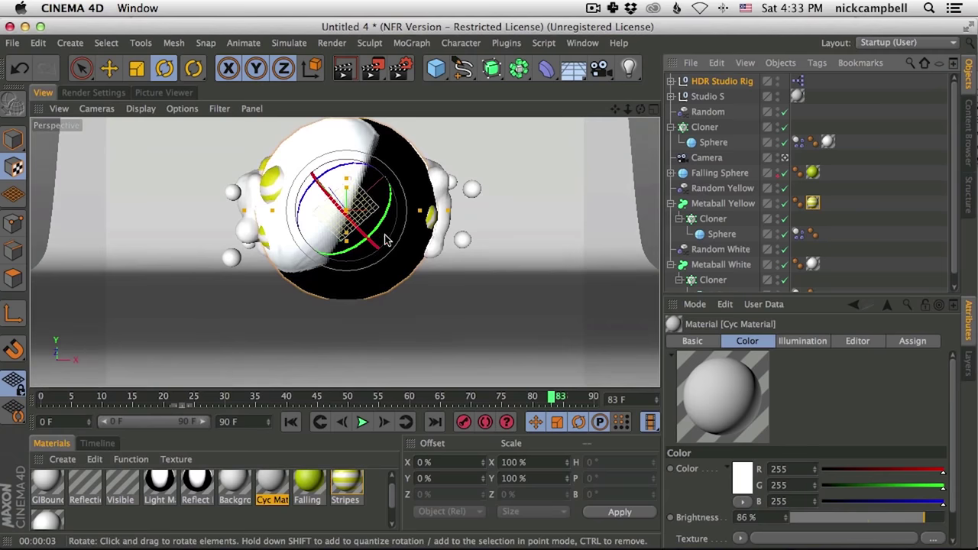
left_click(721, 82)
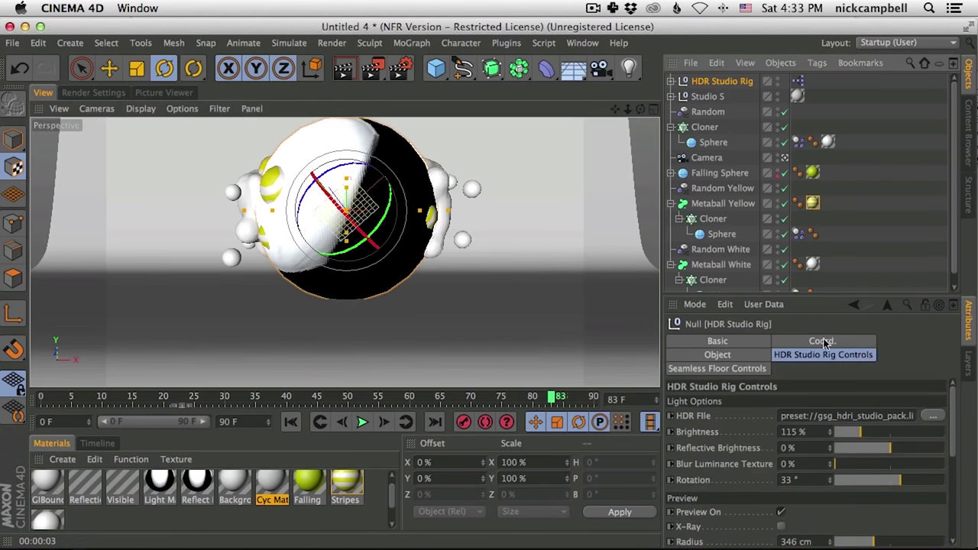
left_click(780, 512)
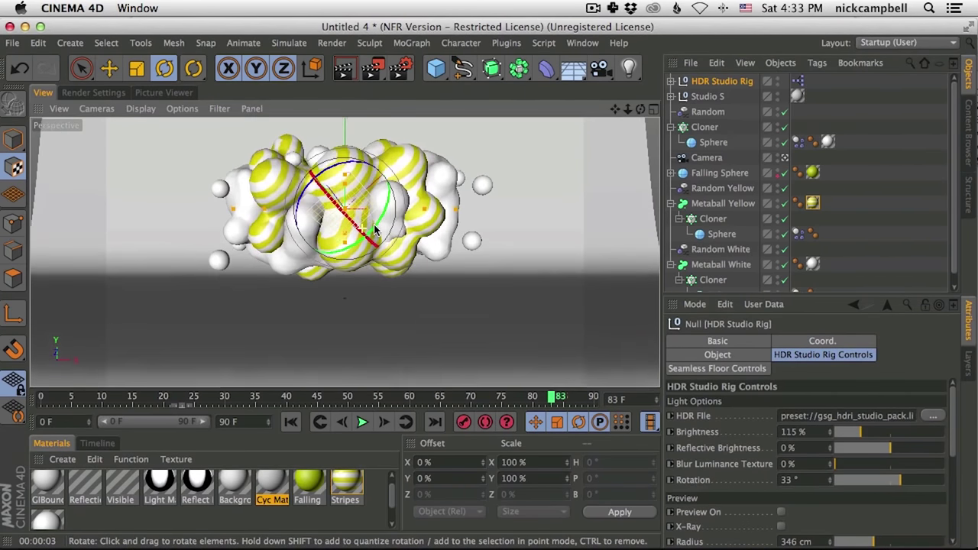
left_click_drag(351, 233, 340, 239, "alt")
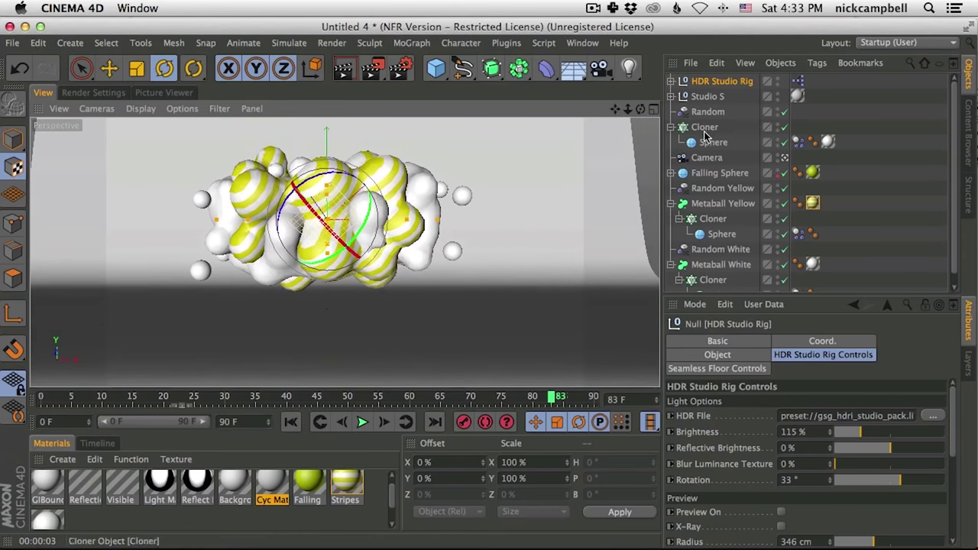
Set the camera's focal length to 60 mm and reframe the metaball cluster
left_click(707, 158)
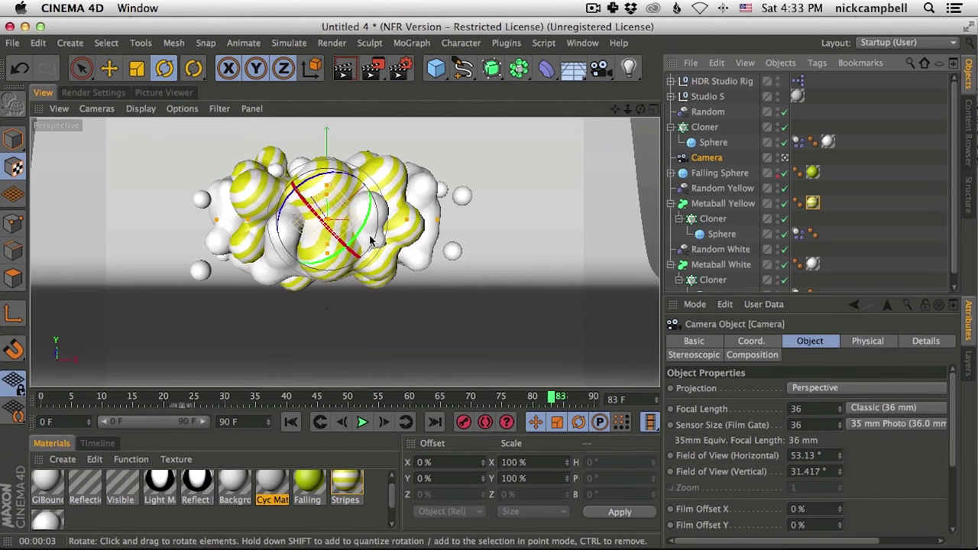
mouse_move(359, 262)
left_mouse_down("alt")
mouse_move(370, 278)
mouse_move(411, 258)
mouse_move(372, 283)
mouse_move(377, 264)
left_mouse_up("alt")
left_click(802, 409)
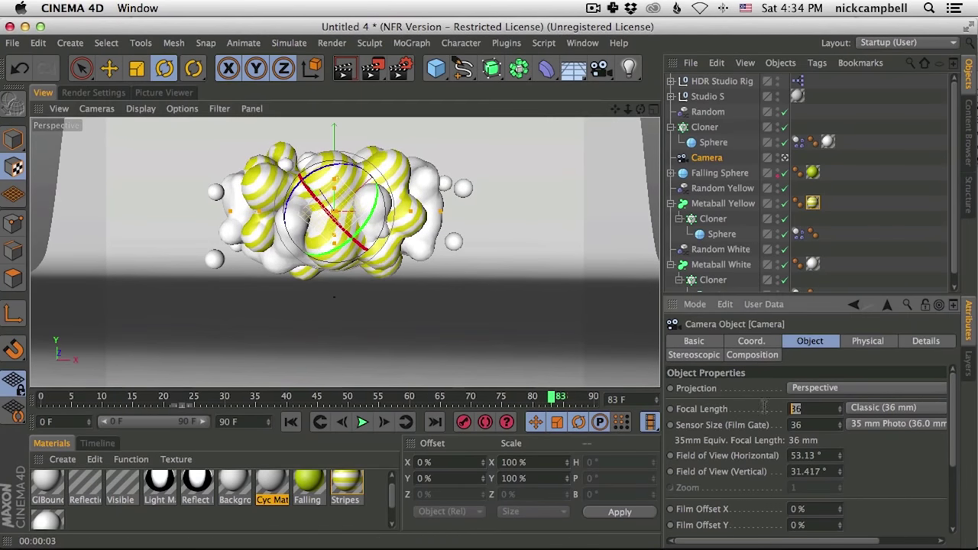
key("Return")
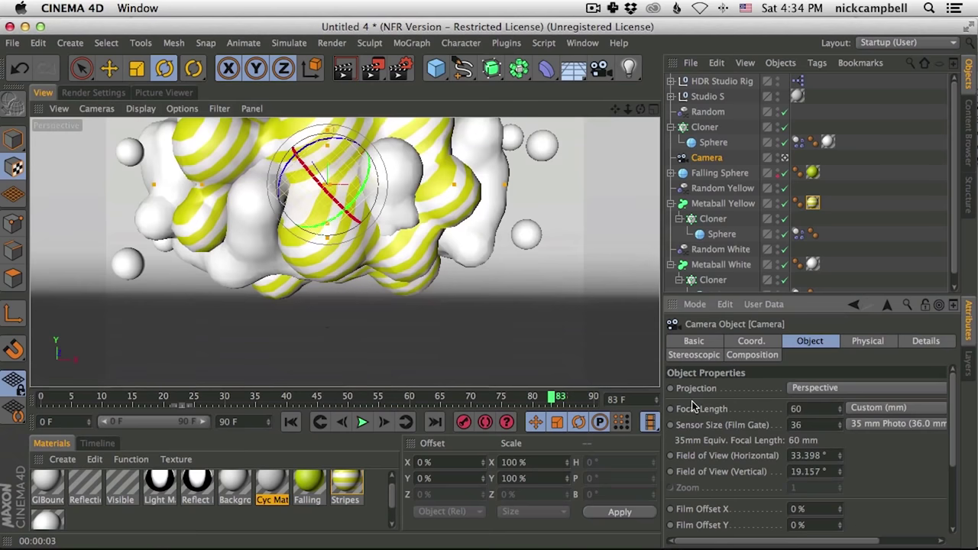
left_click_drag(408, 205, 376, 246, "alt")
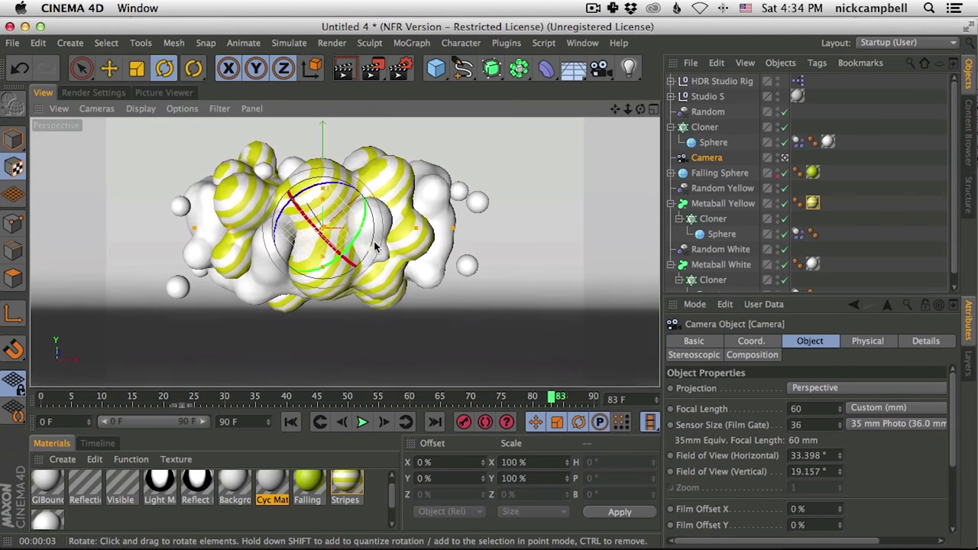
left_click_drag(382, 284, 400, 300, "alt")
Stop the Picture Viewer render and render the current camera view in the viewport instead
left_click(343, 70)
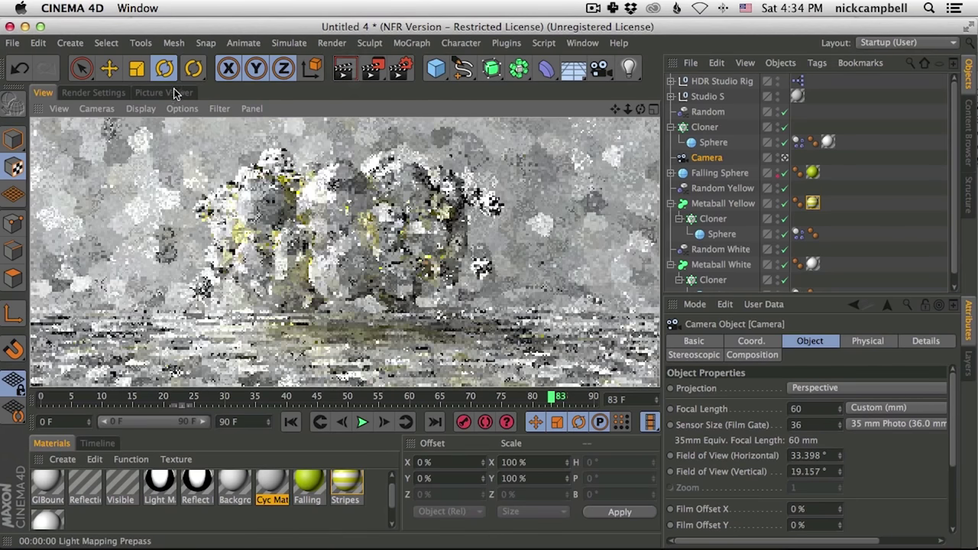
left_click(166, 93)
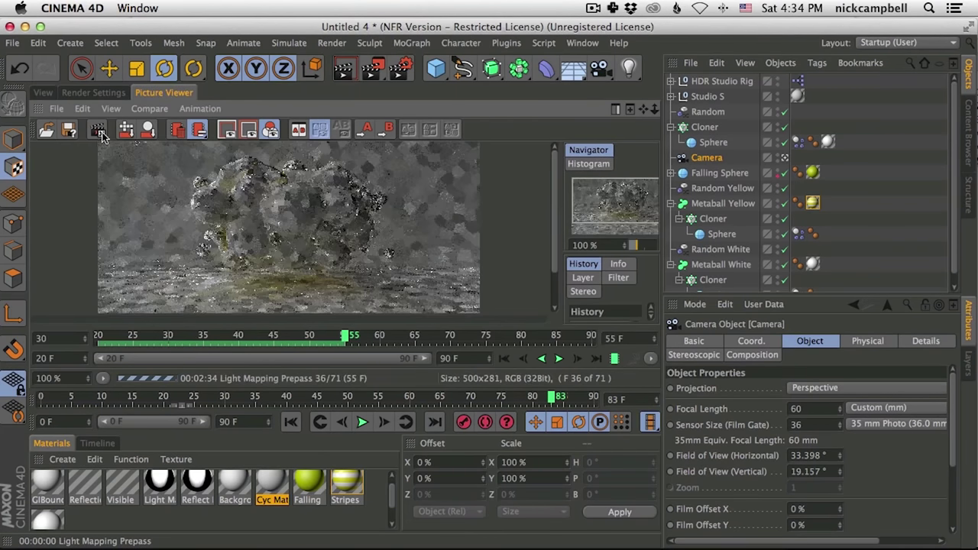
left_click(56, 108)
left_click(85, 163)
left_click(602, 215)
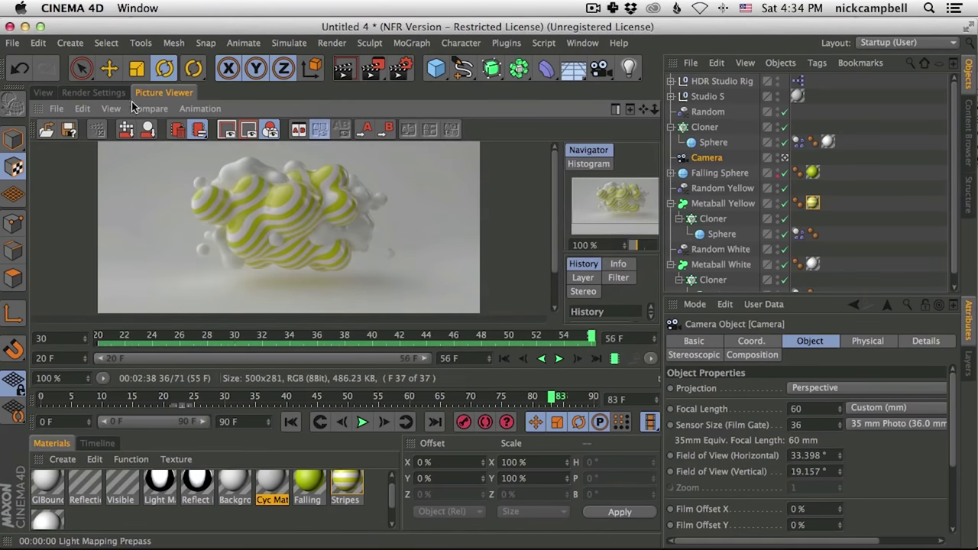
left_click(43, 93)
left_click(343, 69)
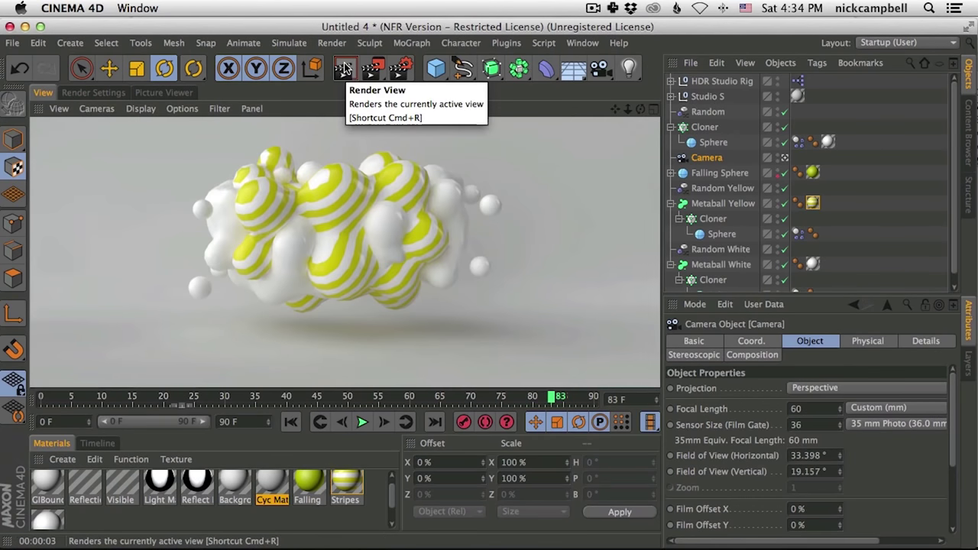
Lower the Cyc Material backdrop brightness to 77%, then bring the Safari reference video forward
double_click(281, 495)
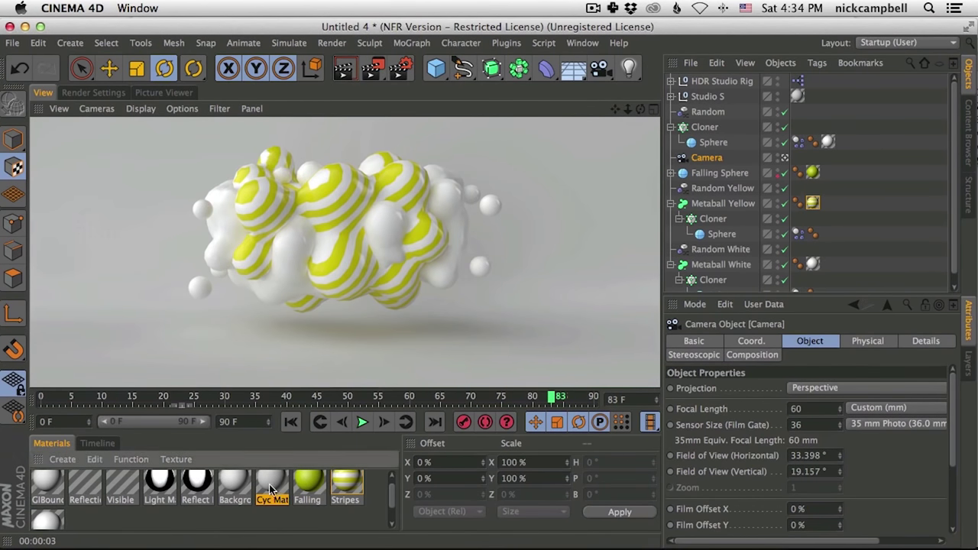
left_click_drag(640, 204, 600, 205)
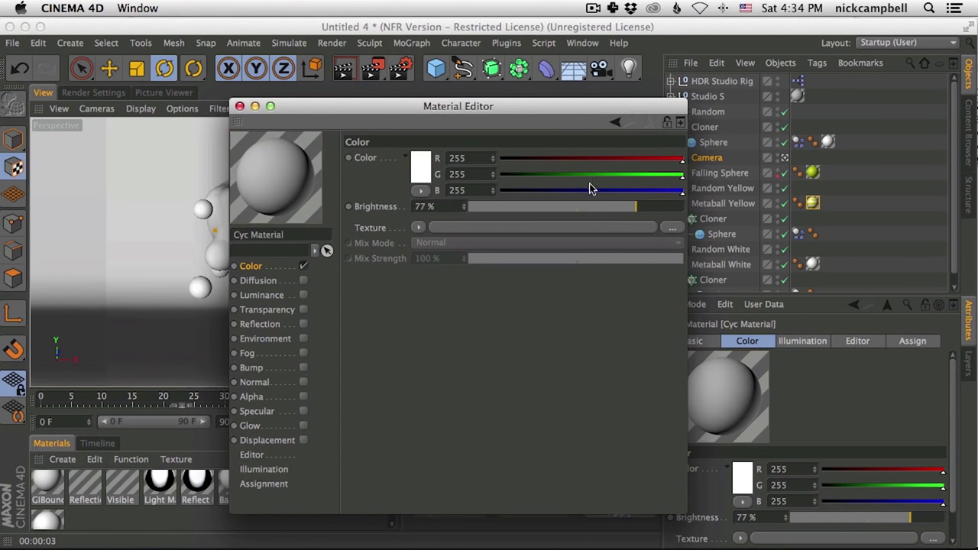
left_click_drag(351, 117, 779, 239)
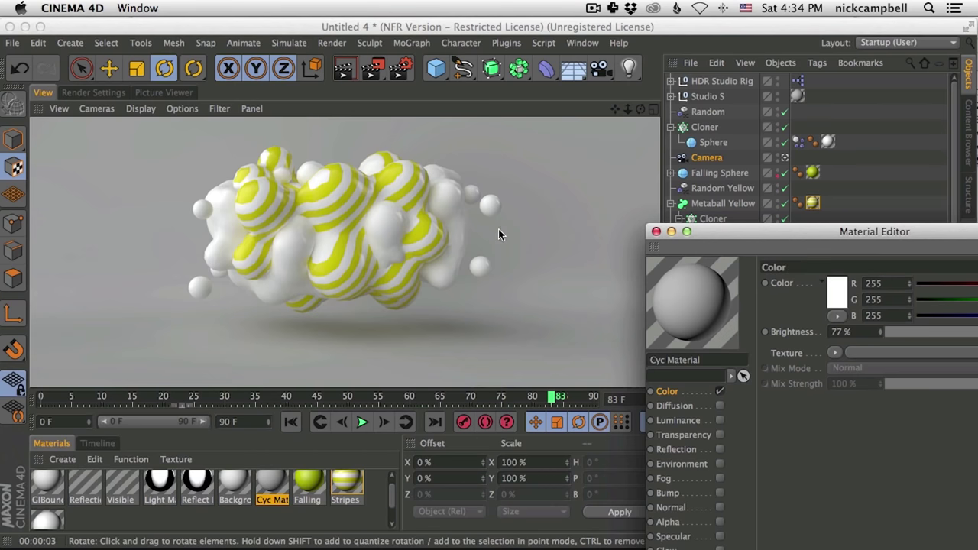
left_click(654, 232)
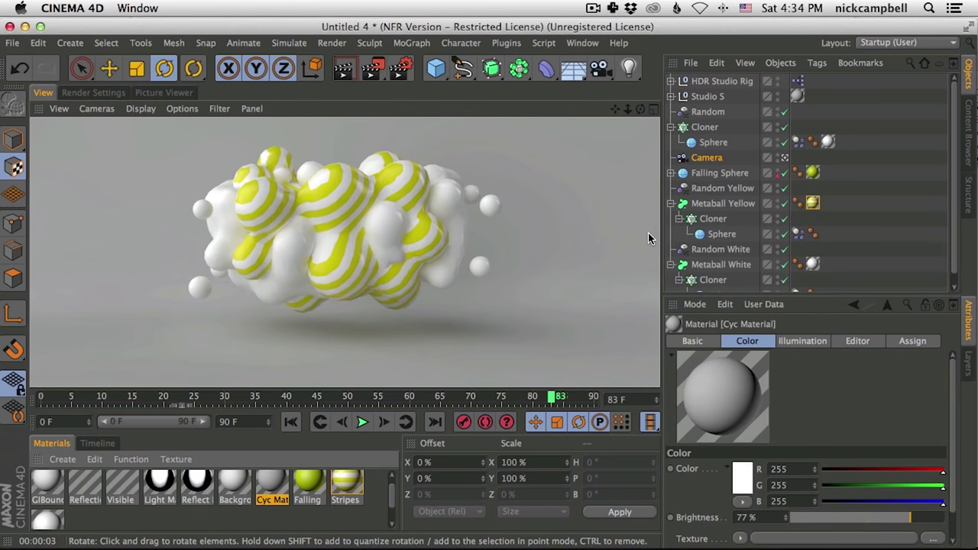
key("super+Tab")
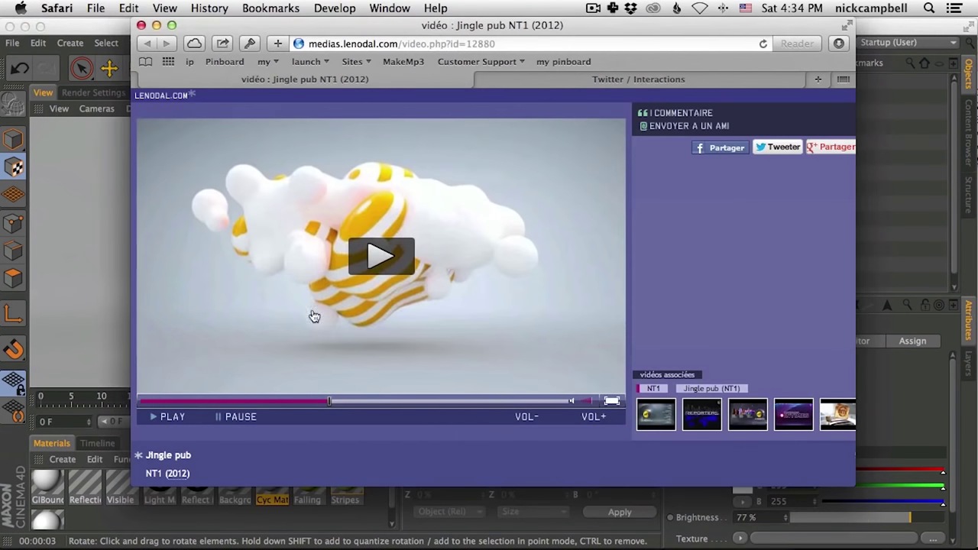
Play and pause the NT1 reference clip in Safari, then hide the browser
left_click(270, 352)
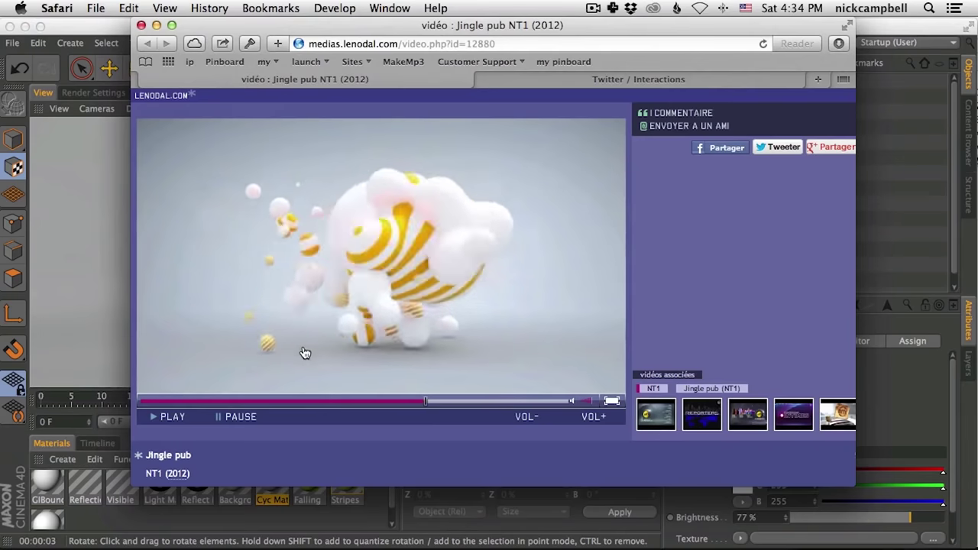
left_click(378, 360)
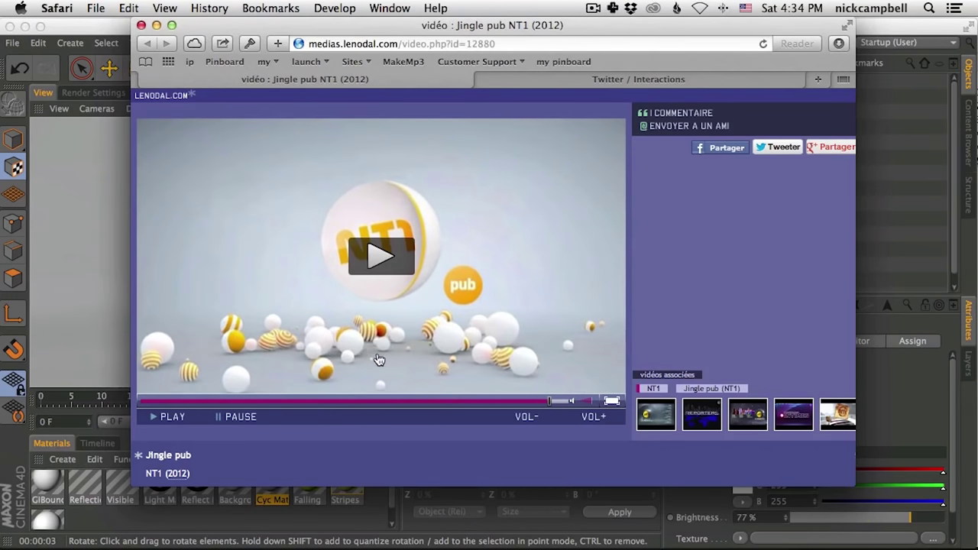
left_click(116, 34)
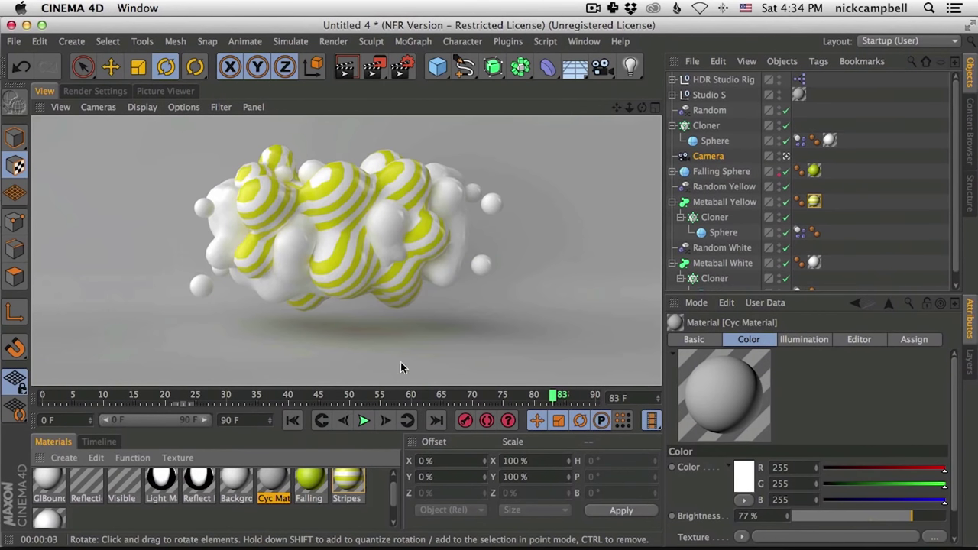
Run the dynamics simulation, then scrub back to frame 64 where the striped cluster has formed
left_click(364, 420)
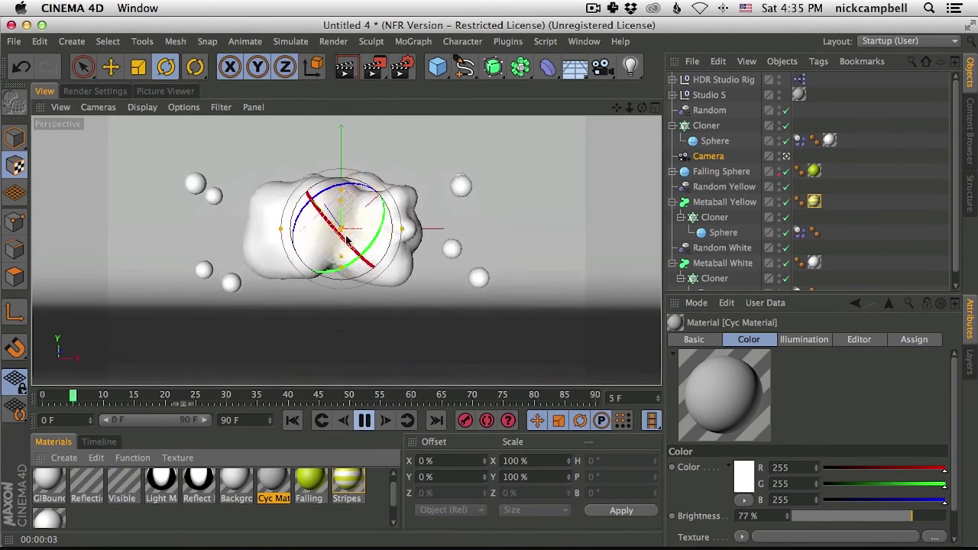
left_click(363, 420)
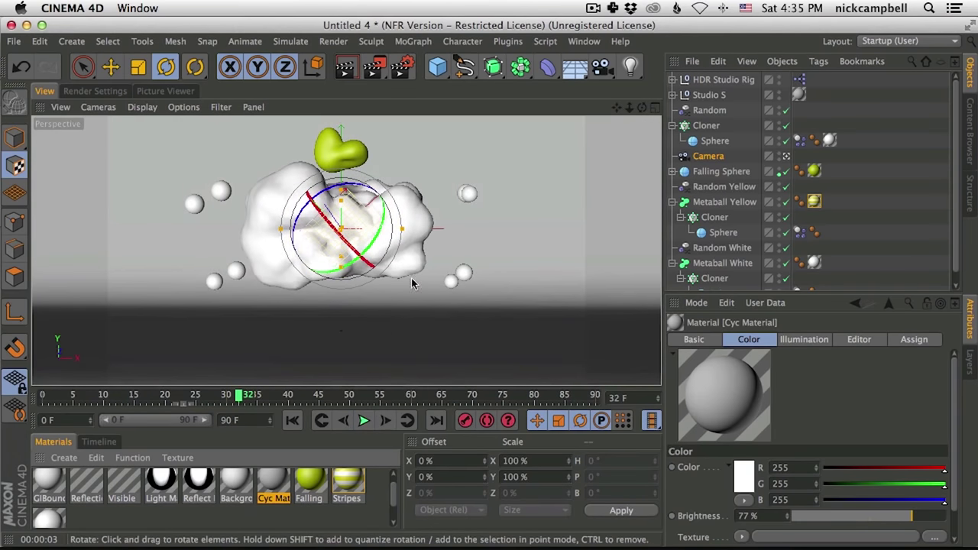
left_click(798, 140)
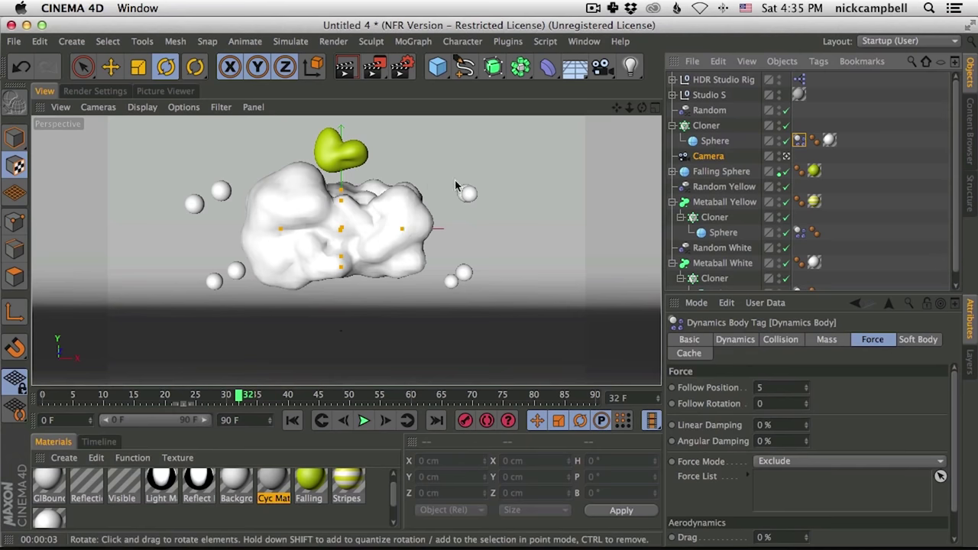
left_click_drag(246, 394, 184, 399)
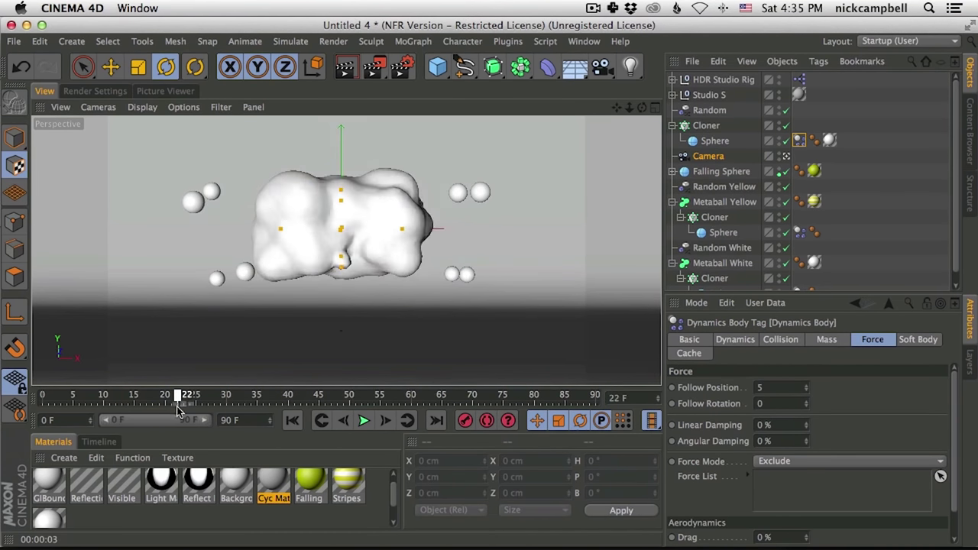
left_click(364, 422)
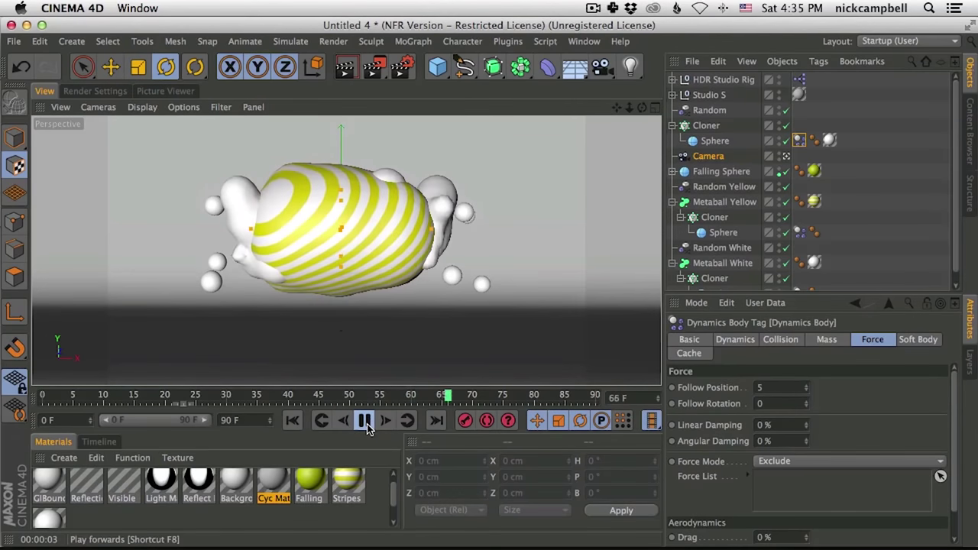
left_click(365, 422)
left_click_drag(468, 397, 435, 420)
key("super+Tab")
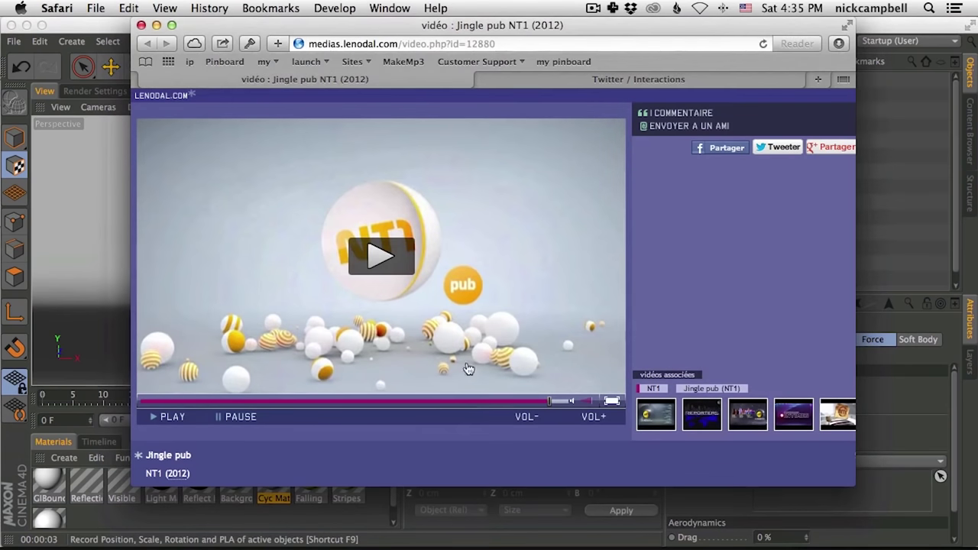
left_click(308, 404)
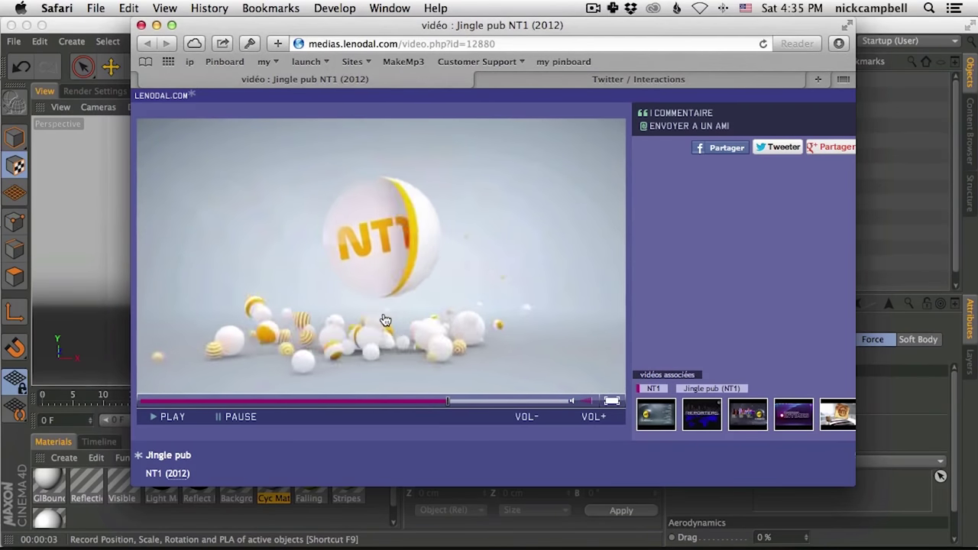
left_click(411, 308)
key("super+Tab")
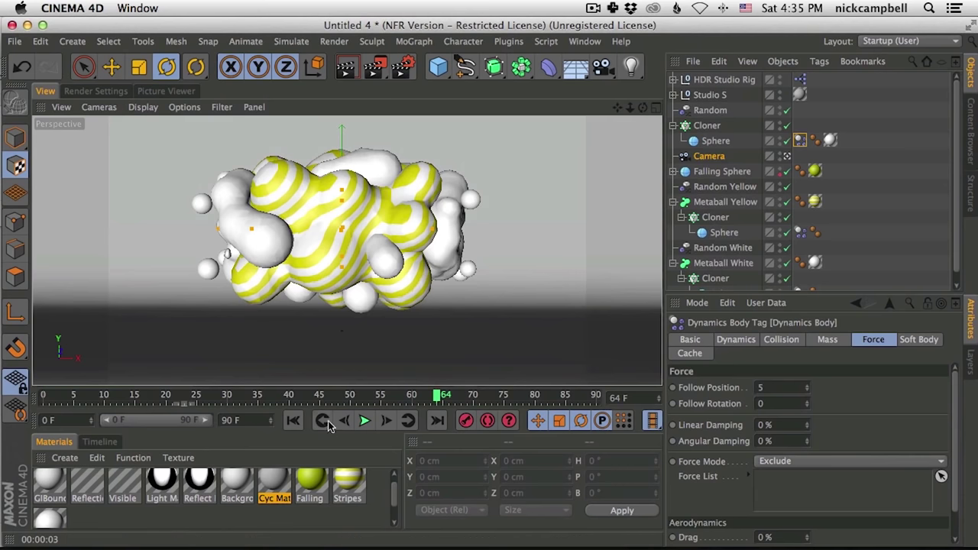
Scrub the simulation to frame 70 and switch to the NT1 reference video in Safari
mouse_move(330, 398)
left_mouse_down()
mouse_move(279, 398)
mouse_move(375, 398)
mouse_move(317, 398)
mouse_move(478, 417)
left_mouse_up()
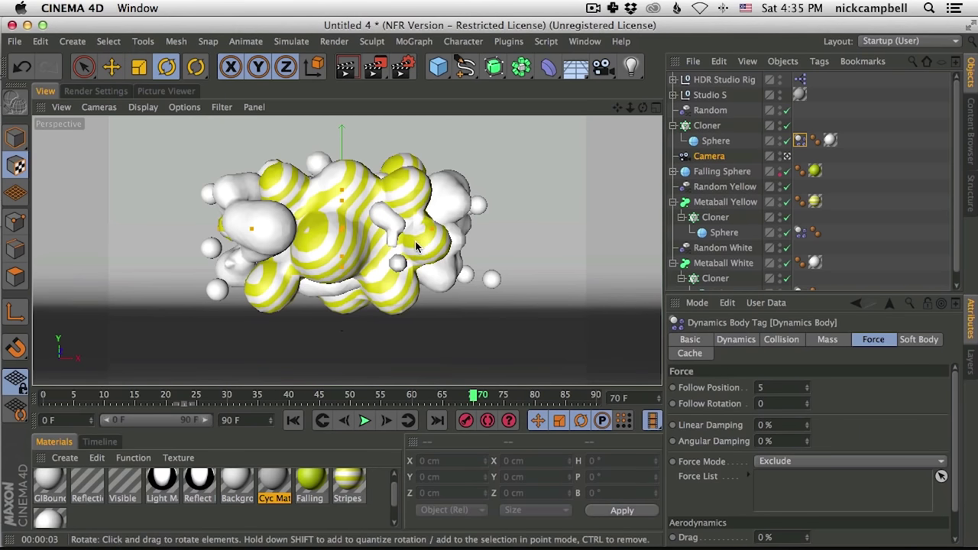
key("super+Tab")
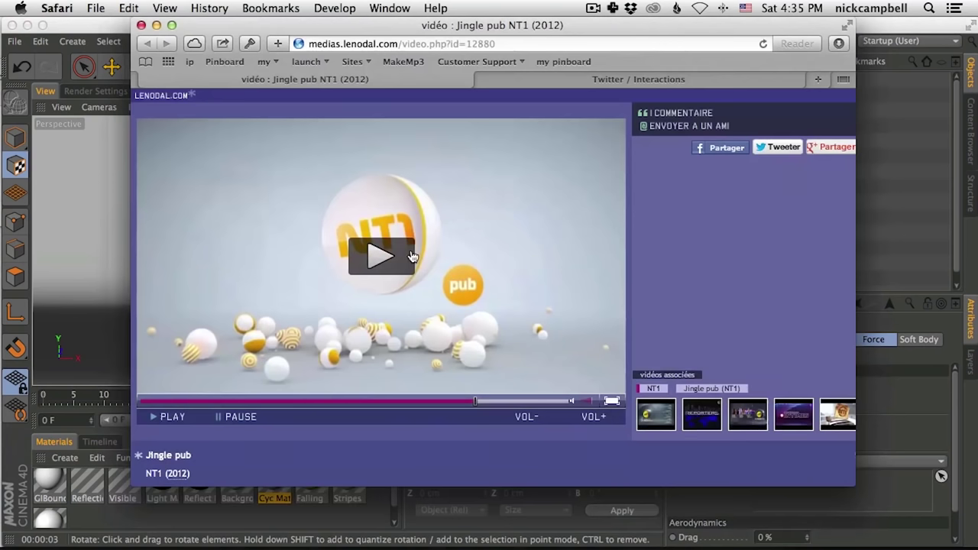
Play the NT1 clip, pause it at the pub ball shot, and return to Cinema 4D
left_click(425, 403)
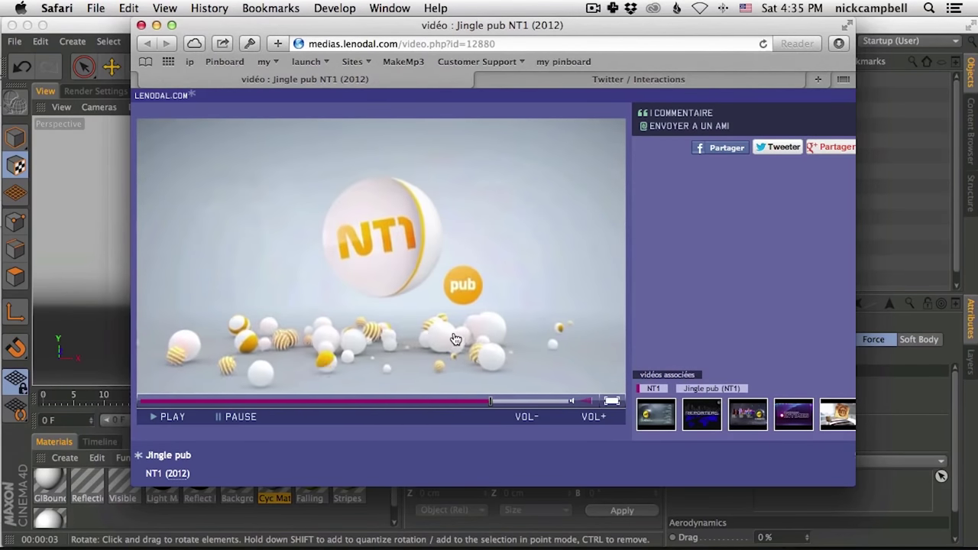
left_click(332, 238)
left_click(77, 33)
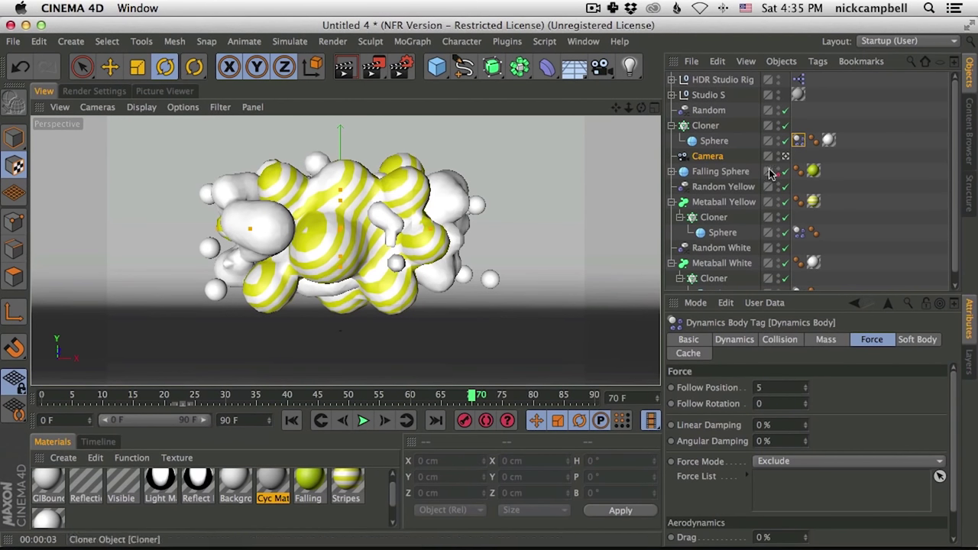
Disable Metaball Yellow and Metaball White so the spheres show separately at frame 70
left_click_drag(804, 293, 794, 380)
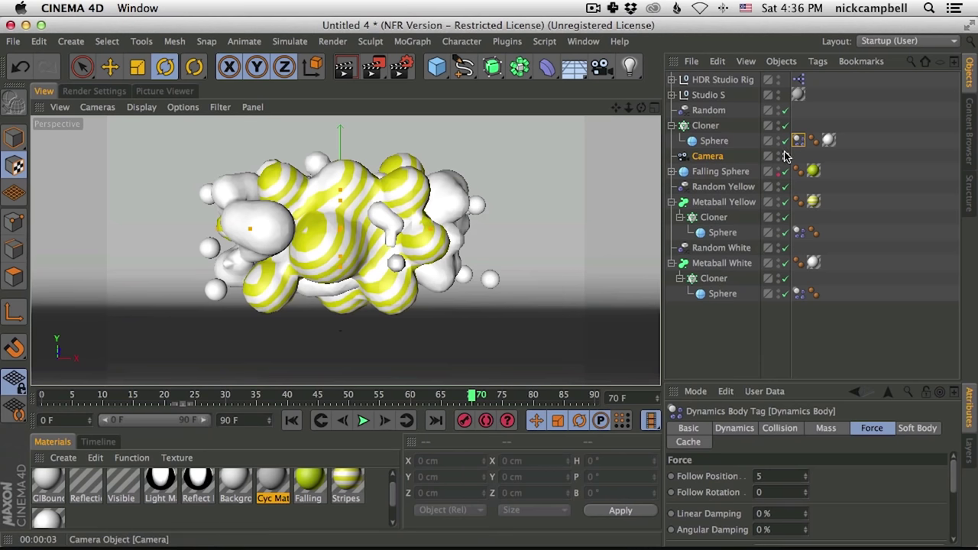
left_click(784, 201)
left_click(784, 262)
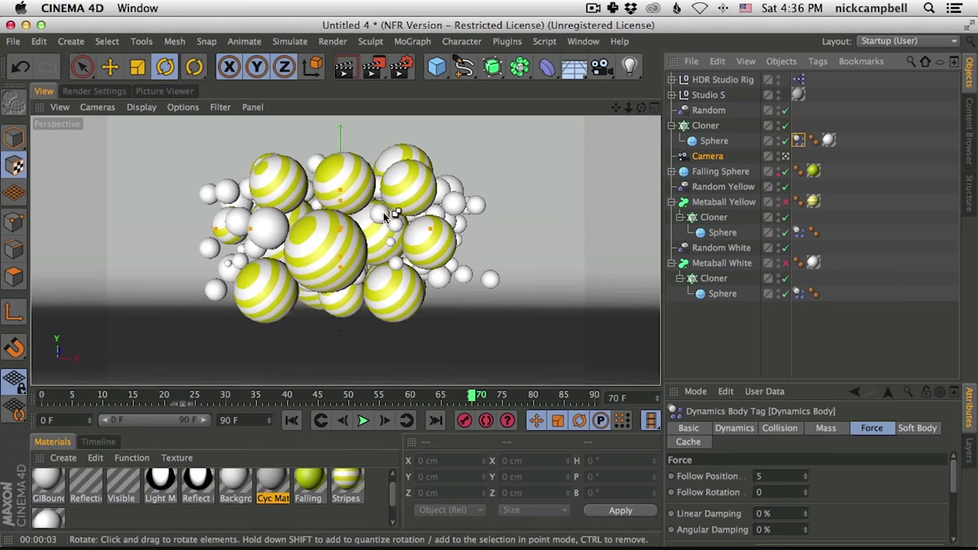
key("super+Tab")
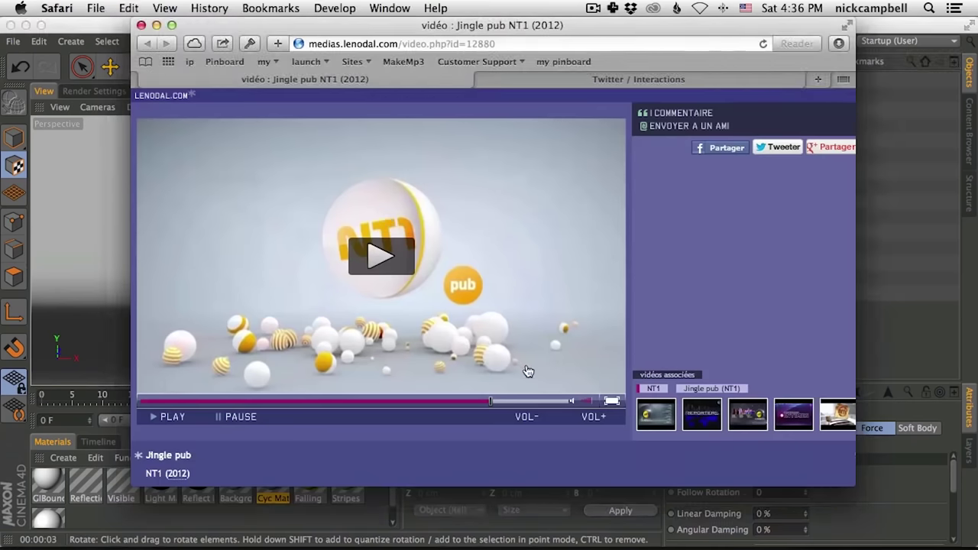
key("super+Tab")
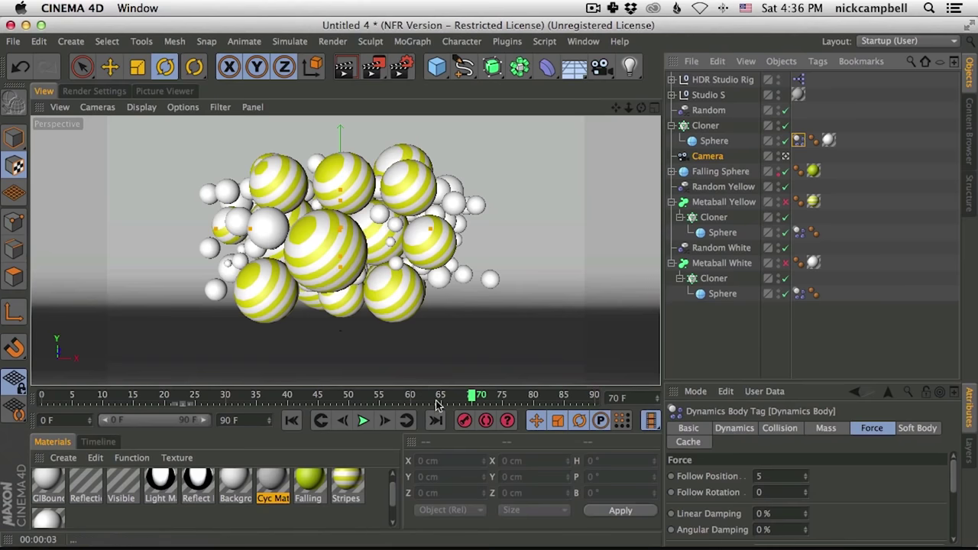
left_click(472, 397)
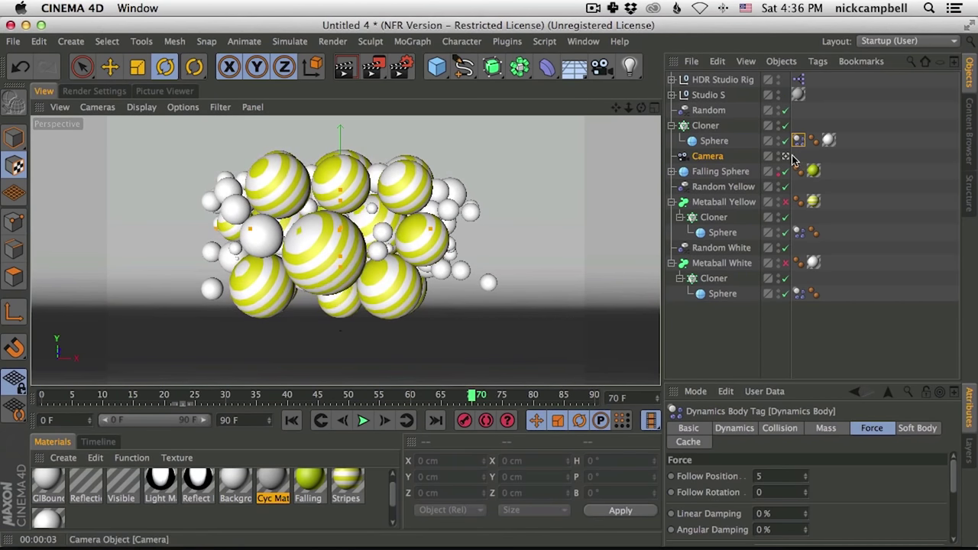
Select both cloned spheres and keyframe their radius at frame 70
left_click(725, 232)
left_click(727, 300, "ctrl")
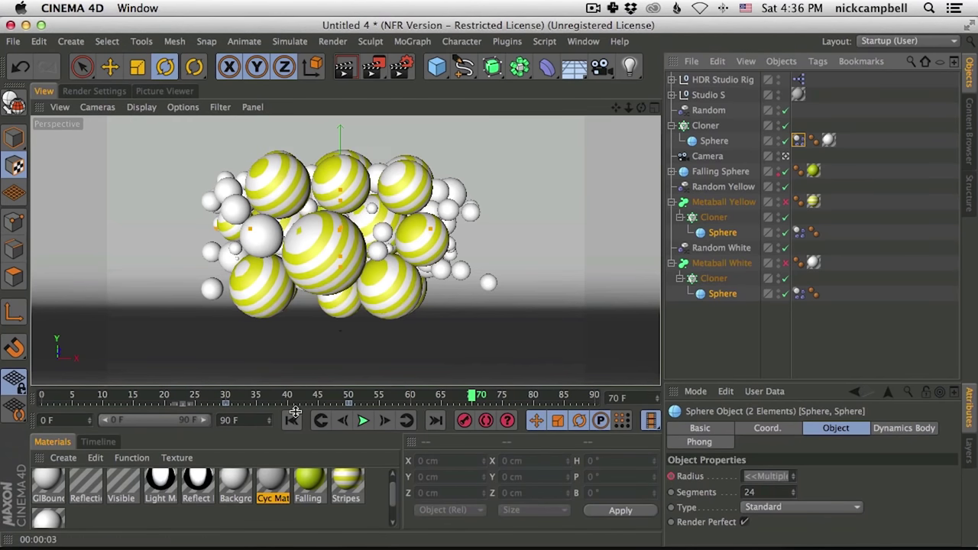
left_click(672, 477)
At frame 80 set the spheres' radius to 24 cm, then play back the growth
left_click_drag(479, 400, 537, 403)
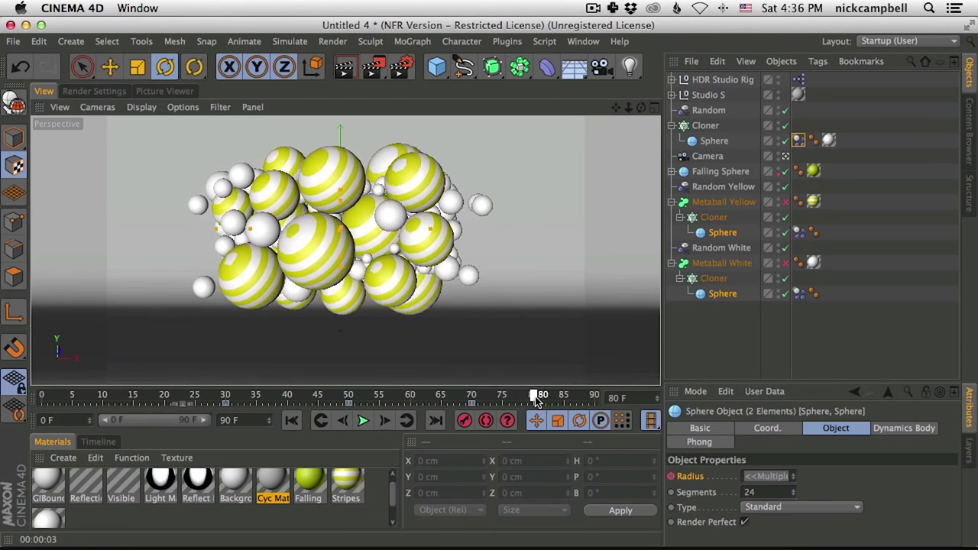
left_click(783, 476)
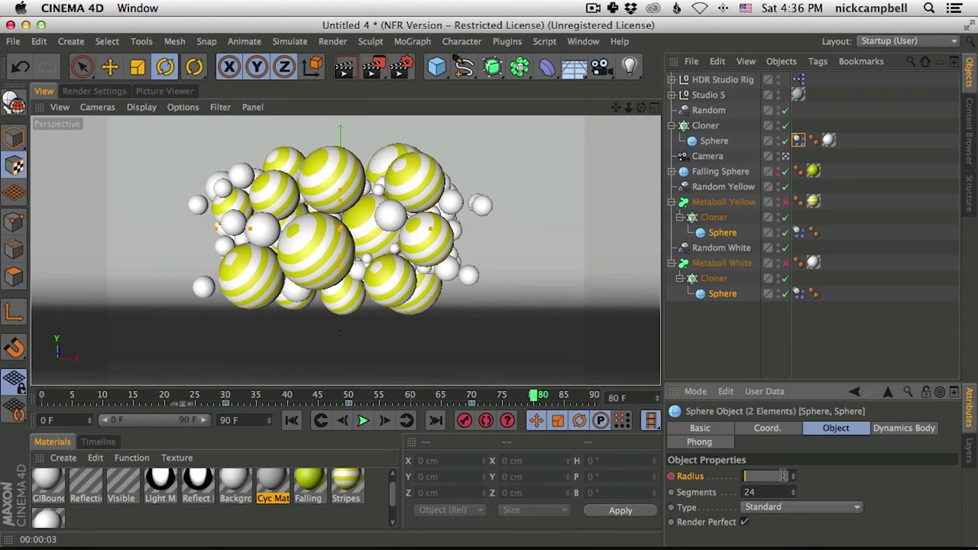
type("15")
key("Return")
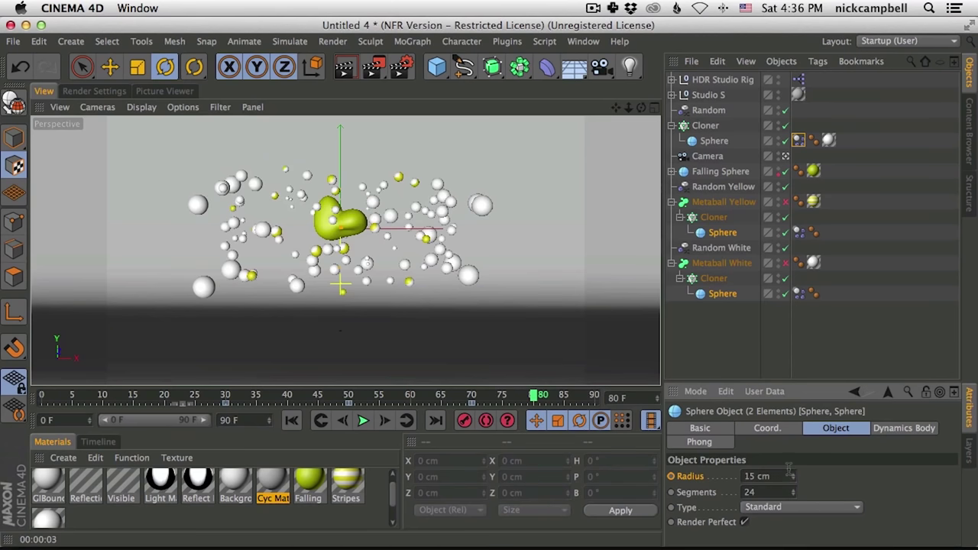
left_click_drag(792, 480, 792, 475)
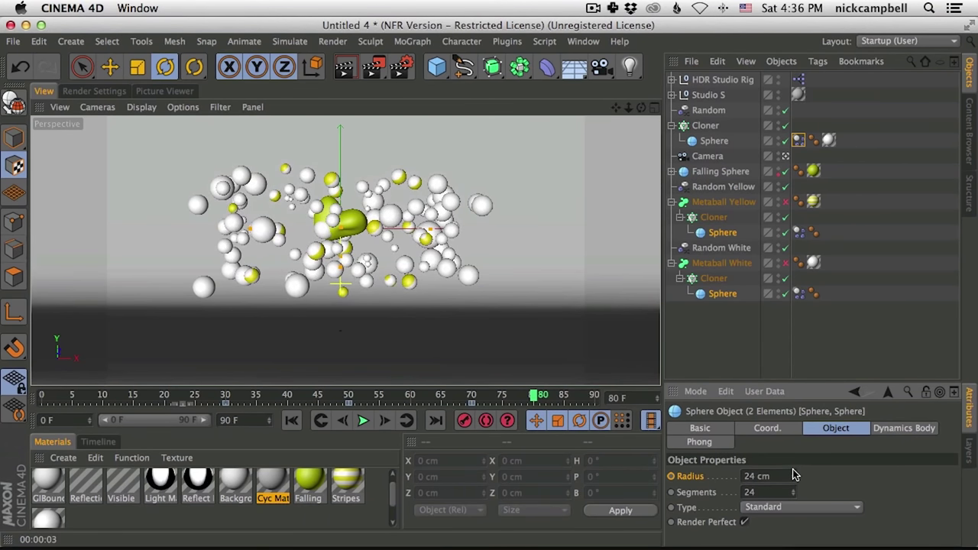
left_click(778, 476)
left_click(363, 421)
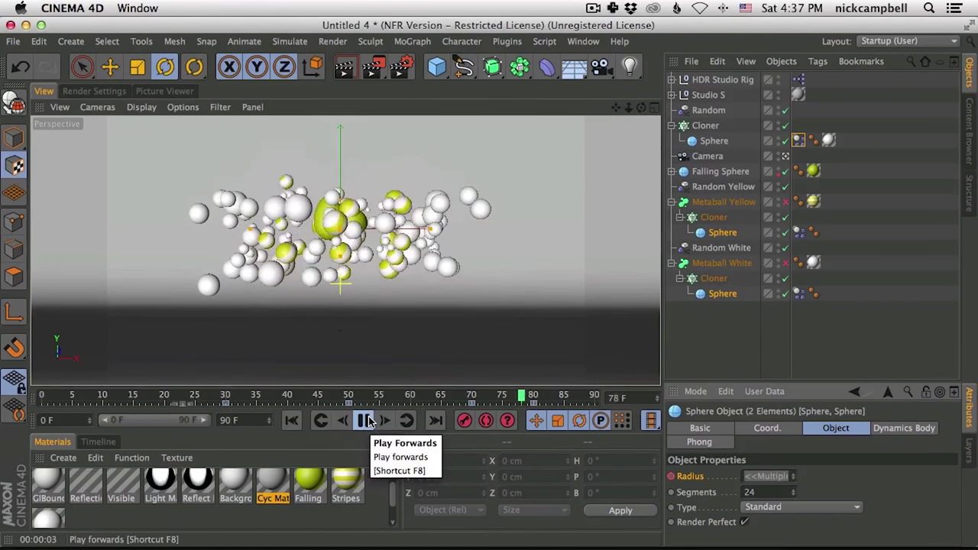
left_click(365, 421)
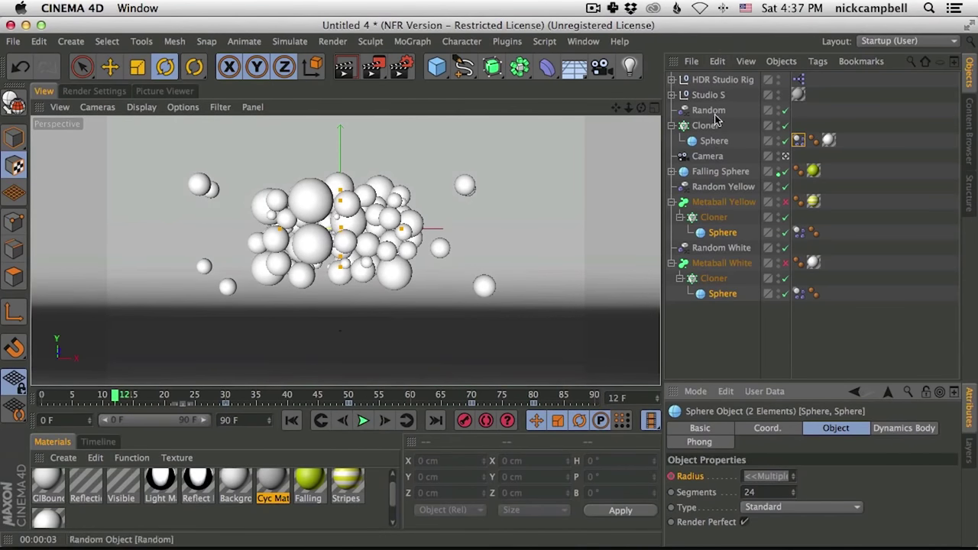
Select the Falling Sphere and show its Basic visibility settings
left_click(714, 142)
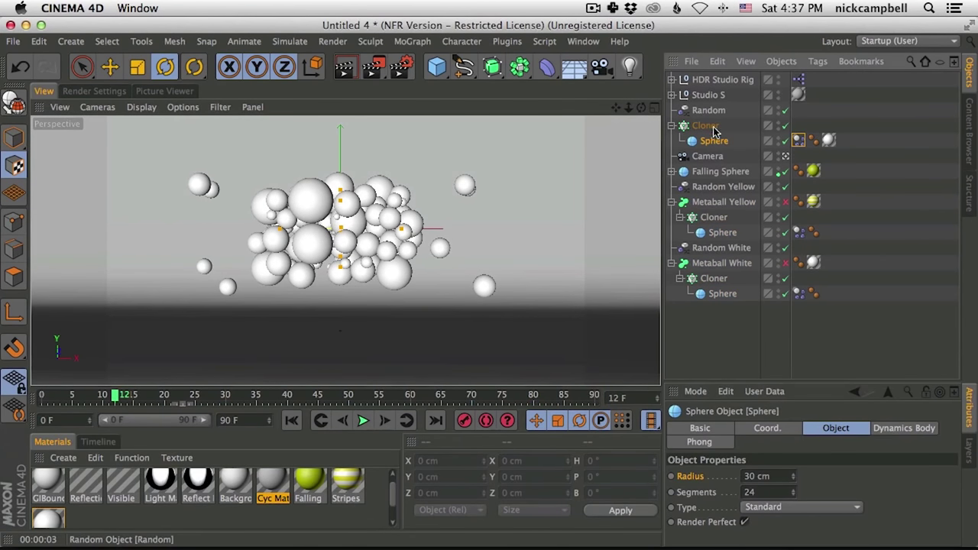
left_click(718, 173)
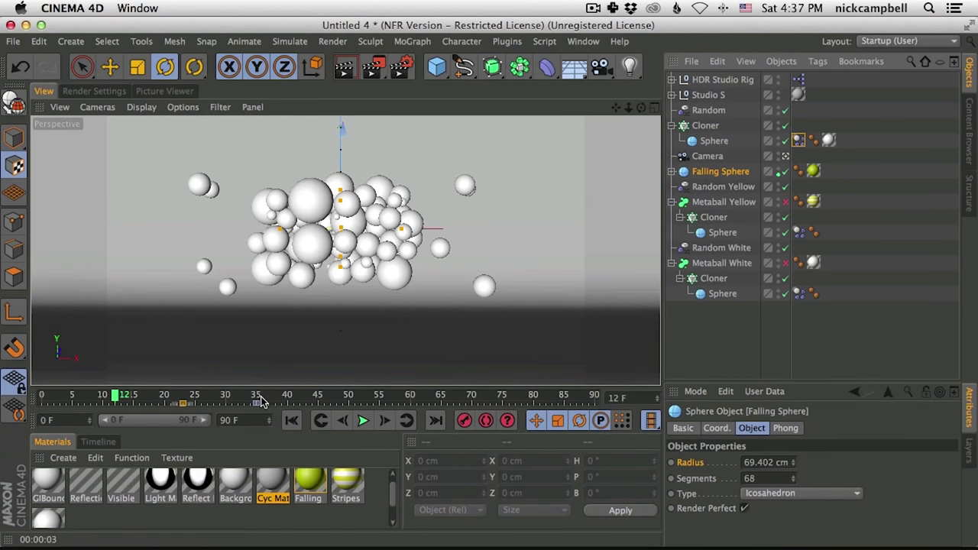
left_click(718, 429)
left_click(695, 433)
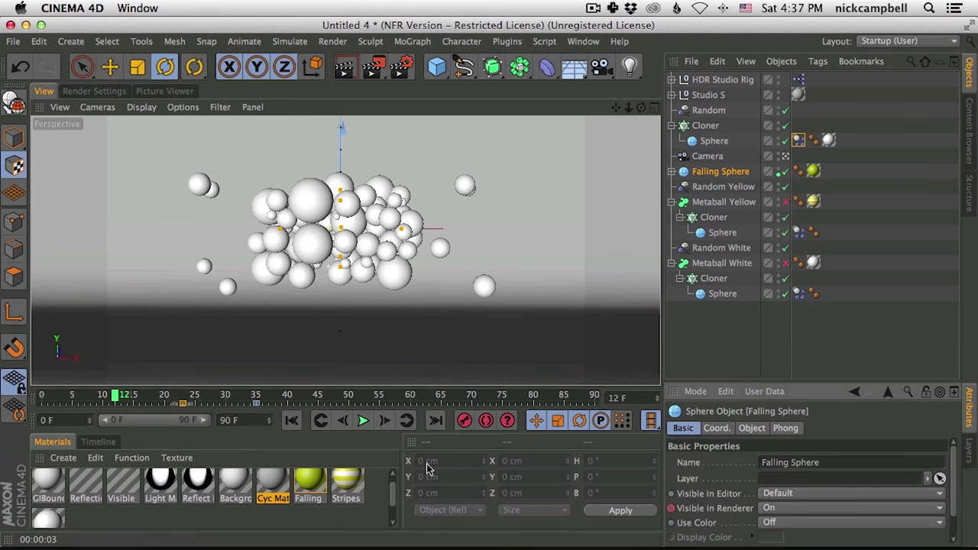
Keyframe the Falling Sphere as hidden from renders at frame 37, then test playback
left_click_drag(258, 398, 257, 398)
left_click(262, 396)
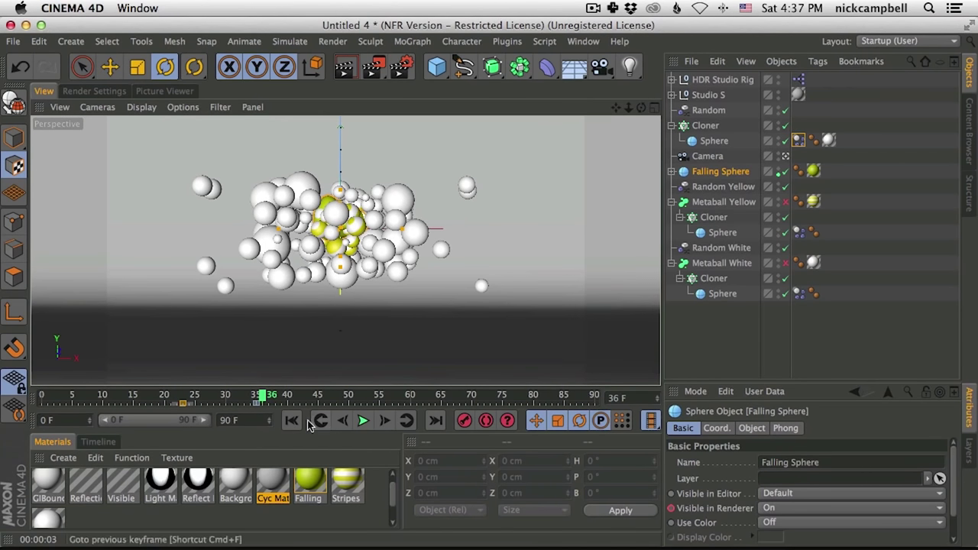
key("g")
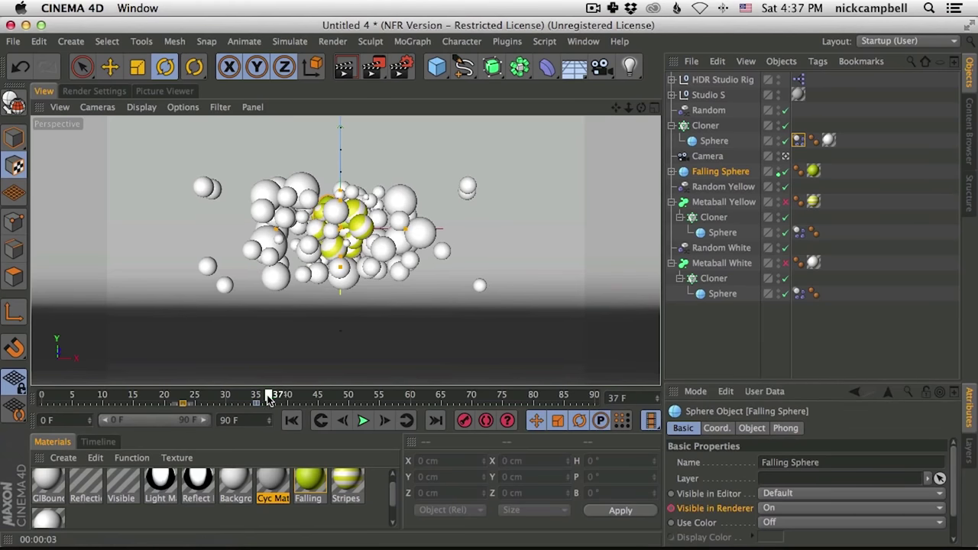
left_click(754, 514)
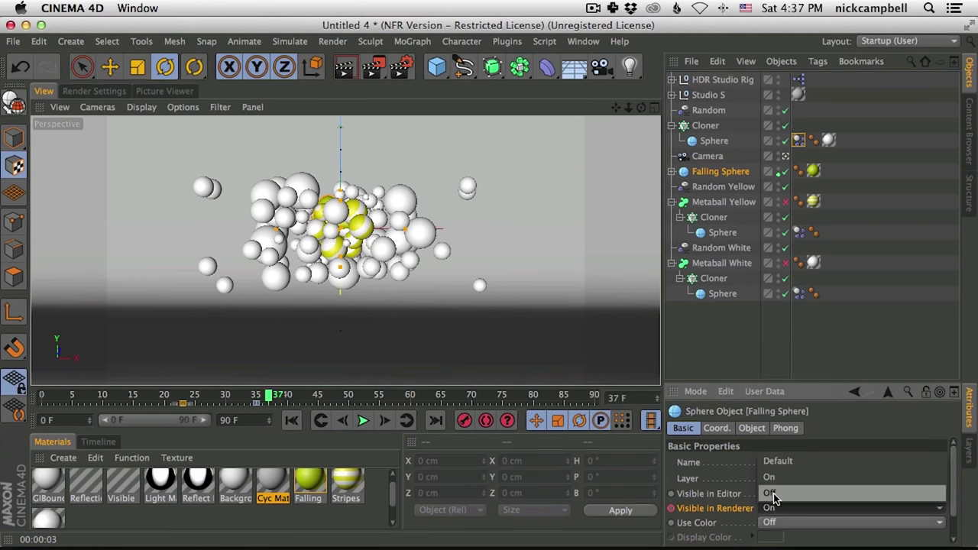
left_click(768, 500)
left_click(670, 509, "ctrl")
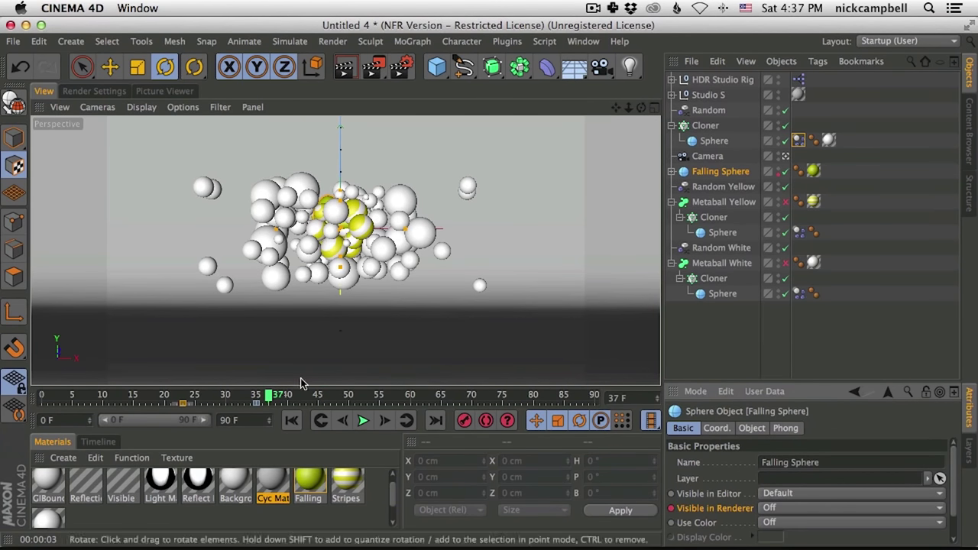
left_click(362, 421)
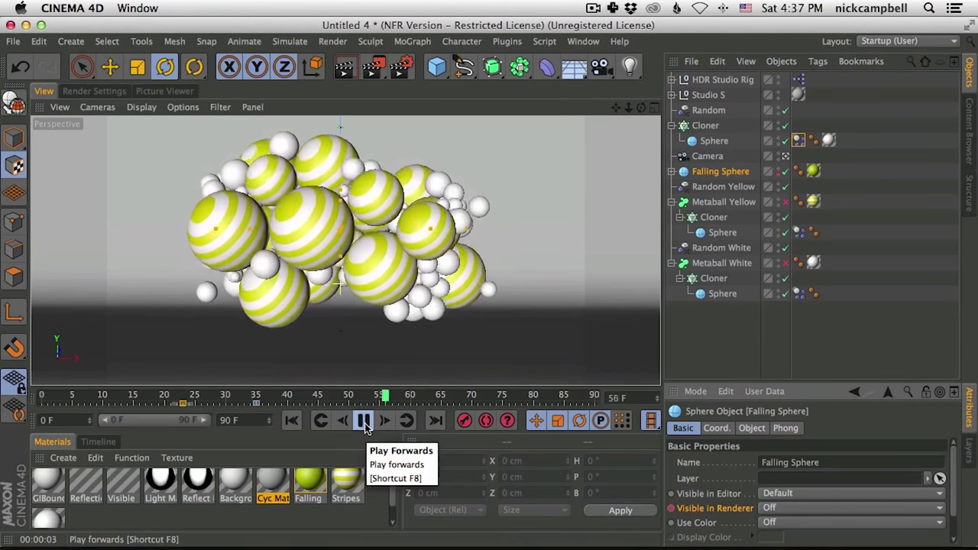
left_click(362, 421)
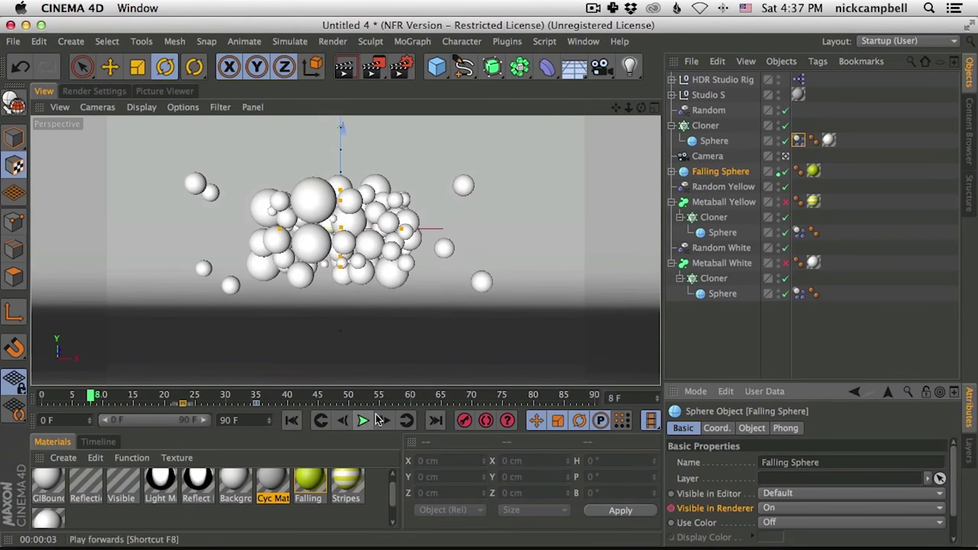
Inspect the Falling Sphere's children and the keyframing options for Visible in Renderer
left_click(672, 172)
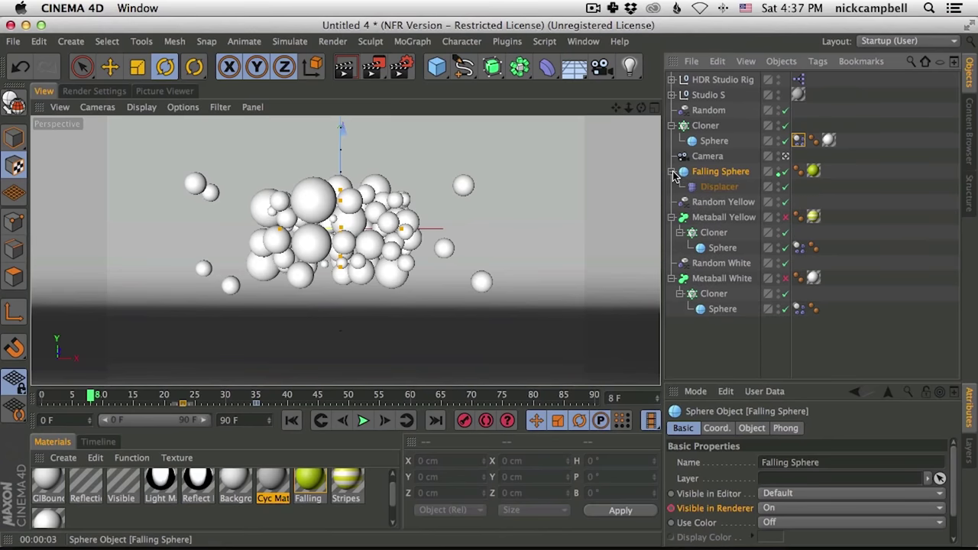
left_click(672, 172)
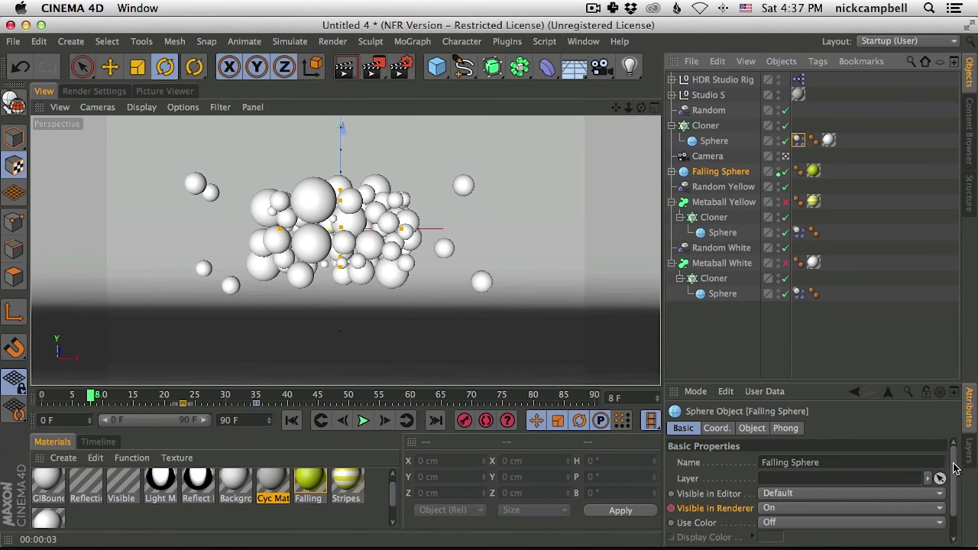
left_click_drag(955, 467, 958, 504)
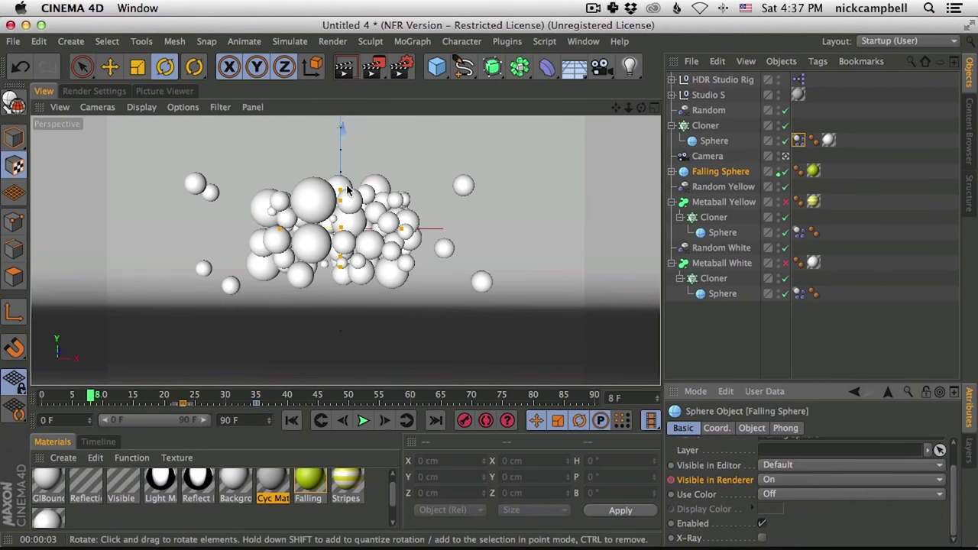
right_click(675, 482)
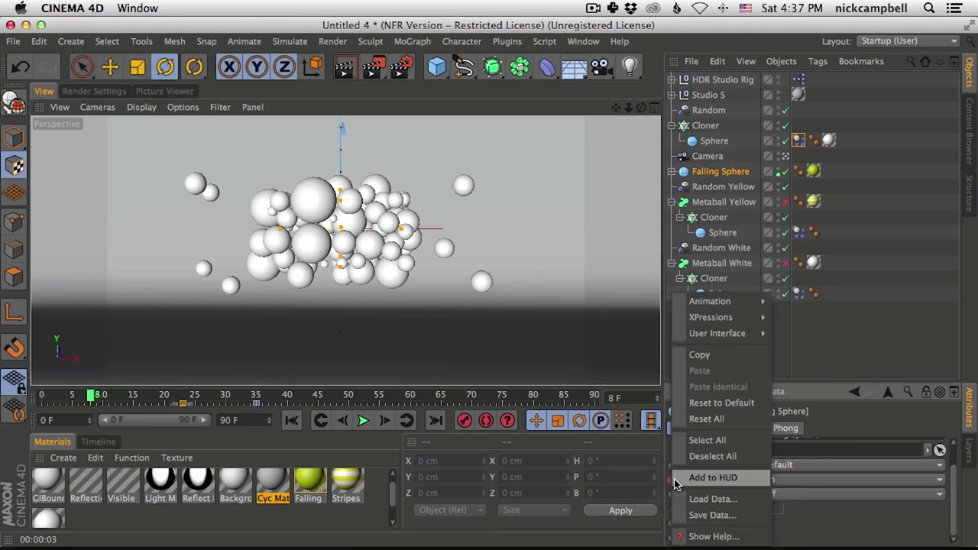
left_click(838, 525)
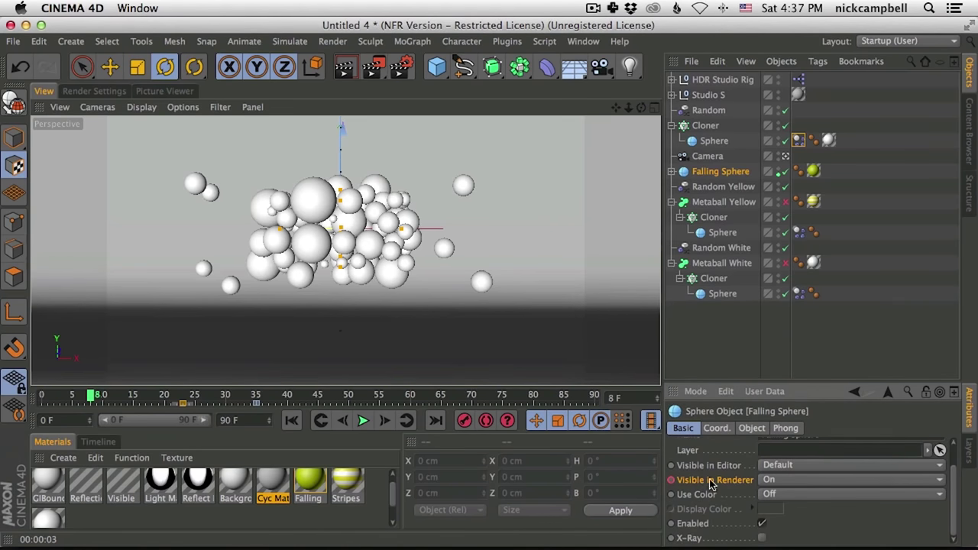
right_click(672, 484)
mouse_move(726, 309)
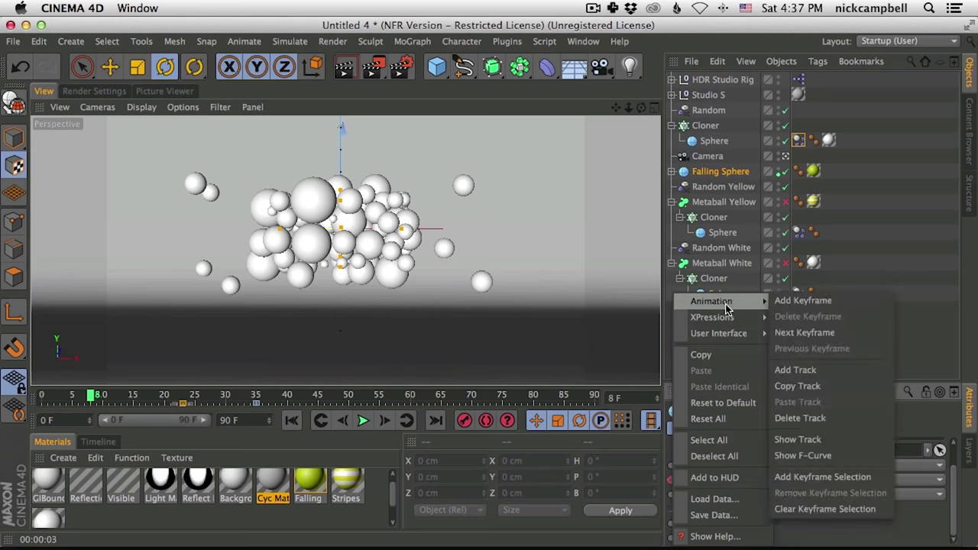
left_click(805, 333)
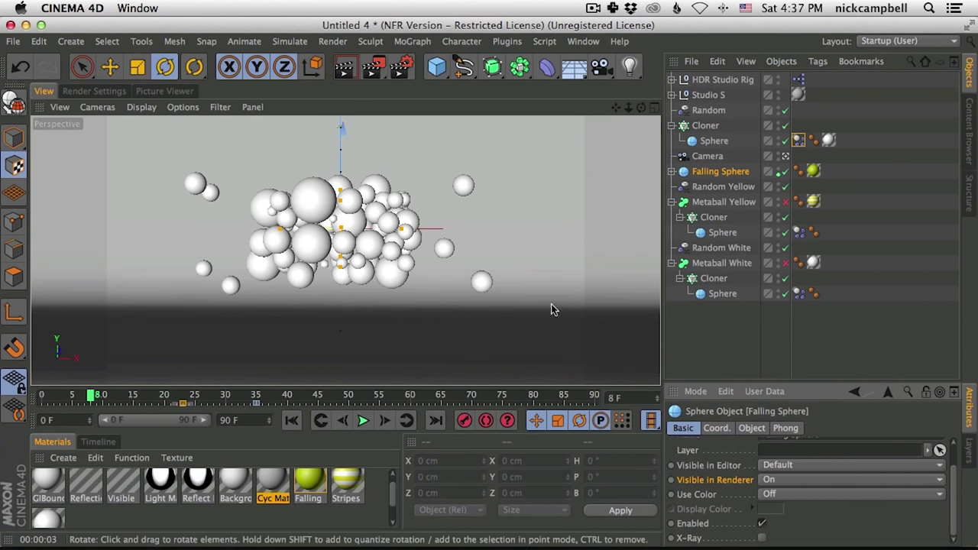
Keyframe the Falling Sphere's Enabled on at frame 36 and off at frame 37
left_click_drag(265, 397, 262, 397)
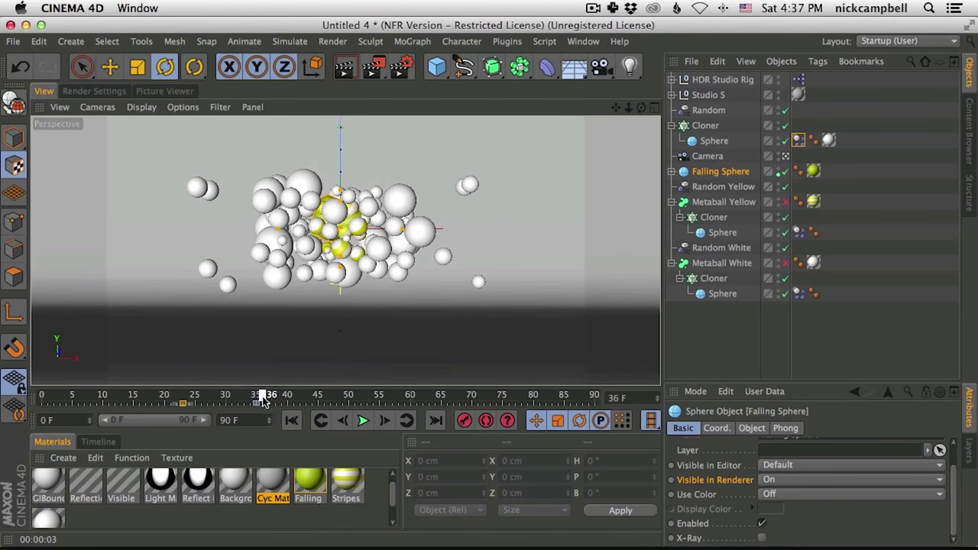
left_click(672, 523)
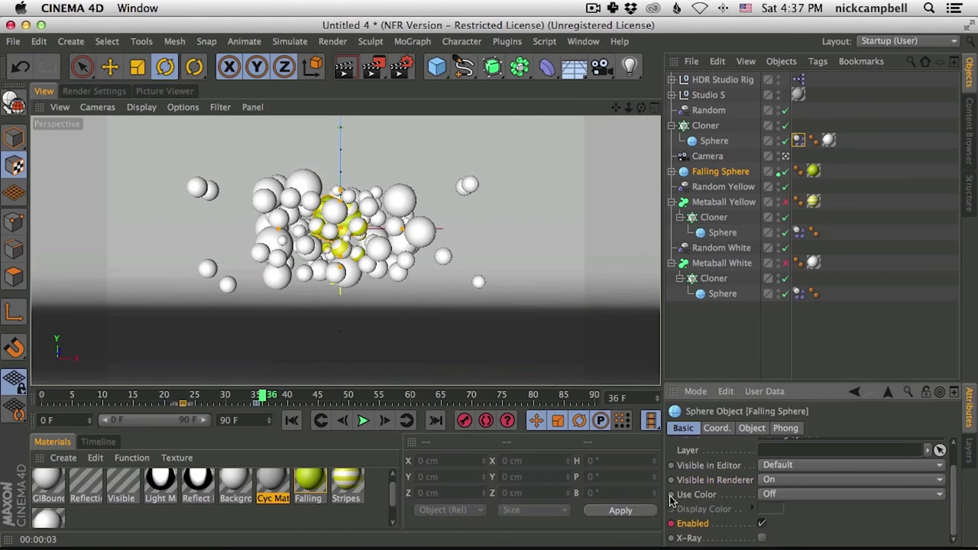
left_click_drag(262, 399, 268, 397)
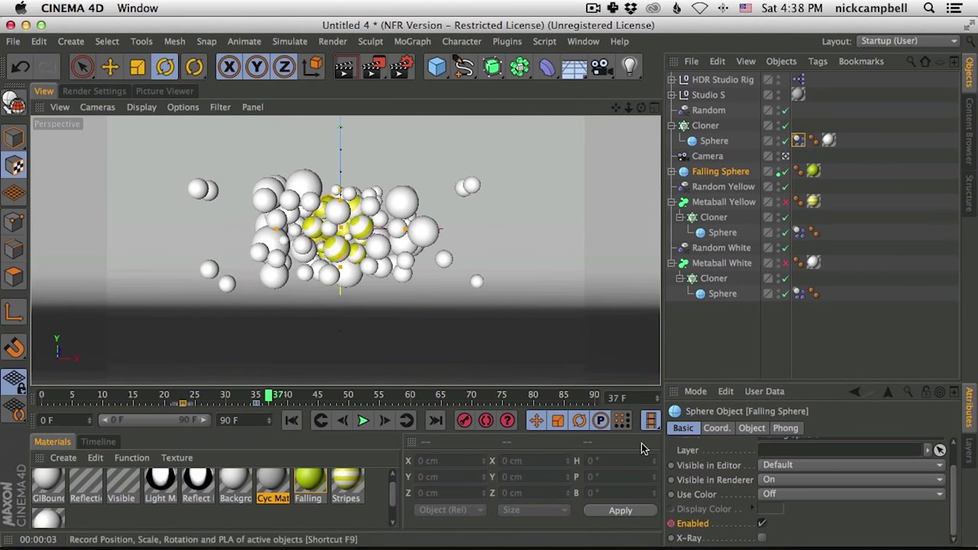
left_click(763, 524)
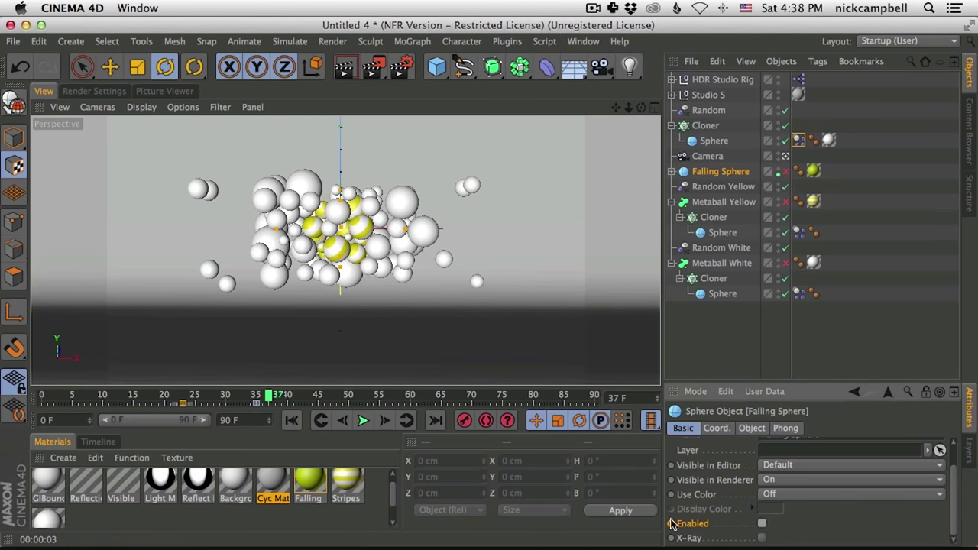
Replay from about frame 15 and scrub later frames to check the switch-off
left_click_drag(257, 395, 136, 397)
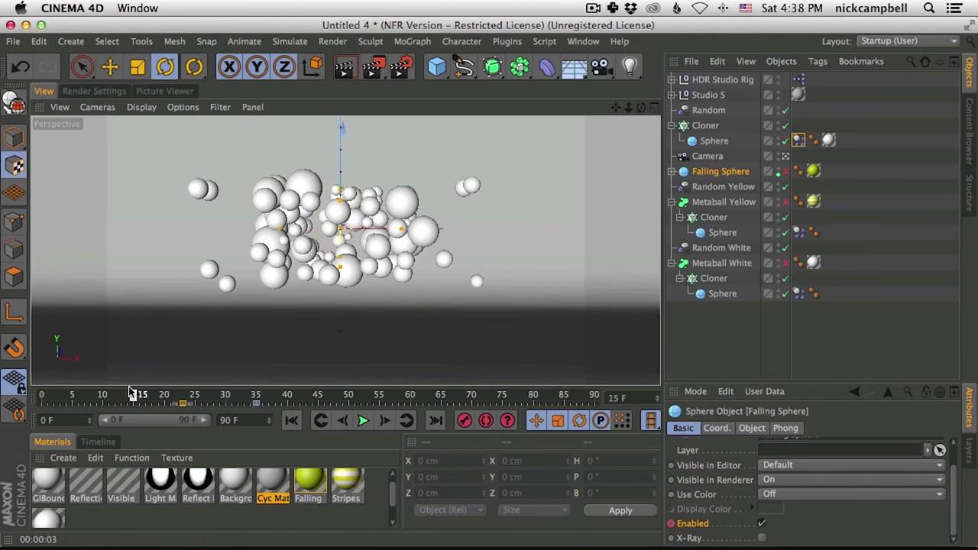
left_click(363, 420)
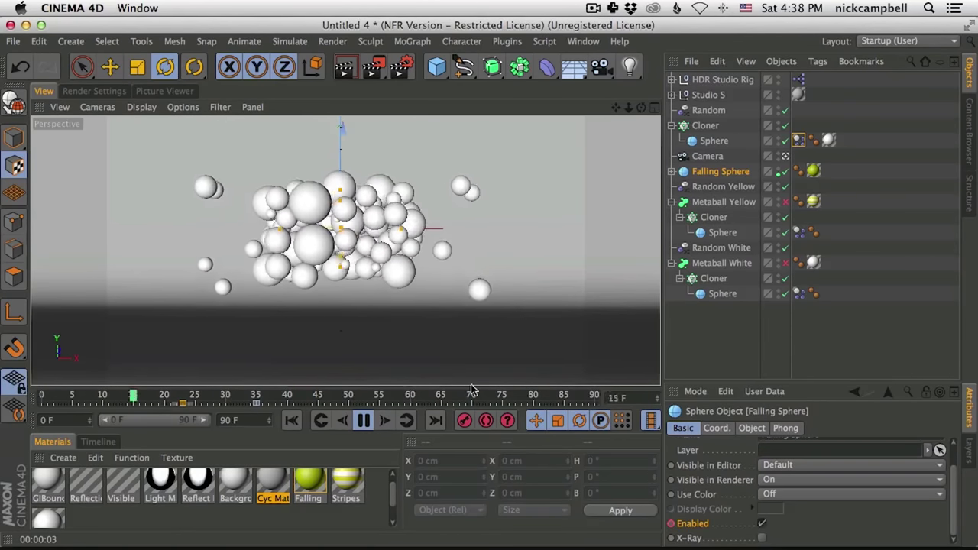
left_click(362, 420)
left_click_drag(355, 397, 501, 397)
left_click_drag(428, 405, 443, 371)
left_click(363, 420)
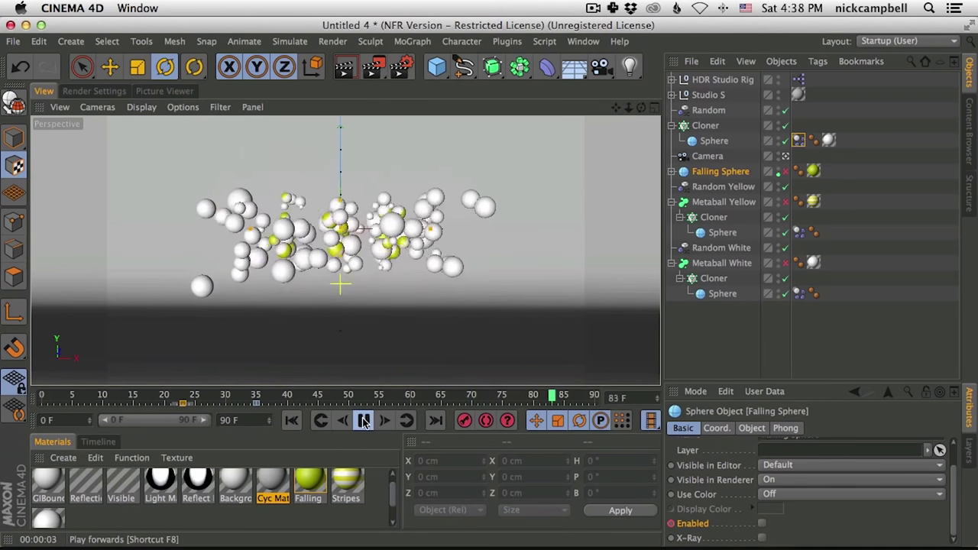
left_click(364, 421)
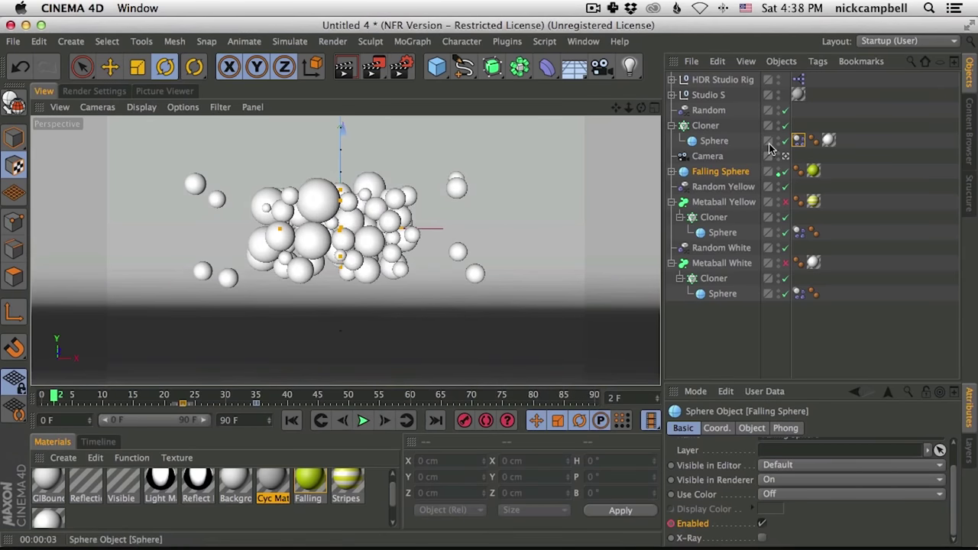
Set the yellow cluster Sphere's Follow Position to 5 and stop at frame 76
left_click(798, 140)
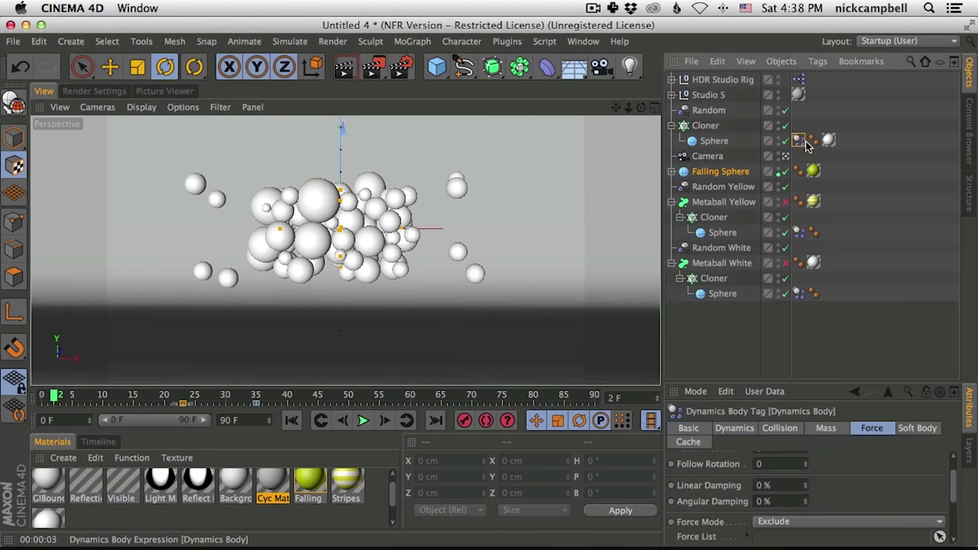
left_click(711, 142)
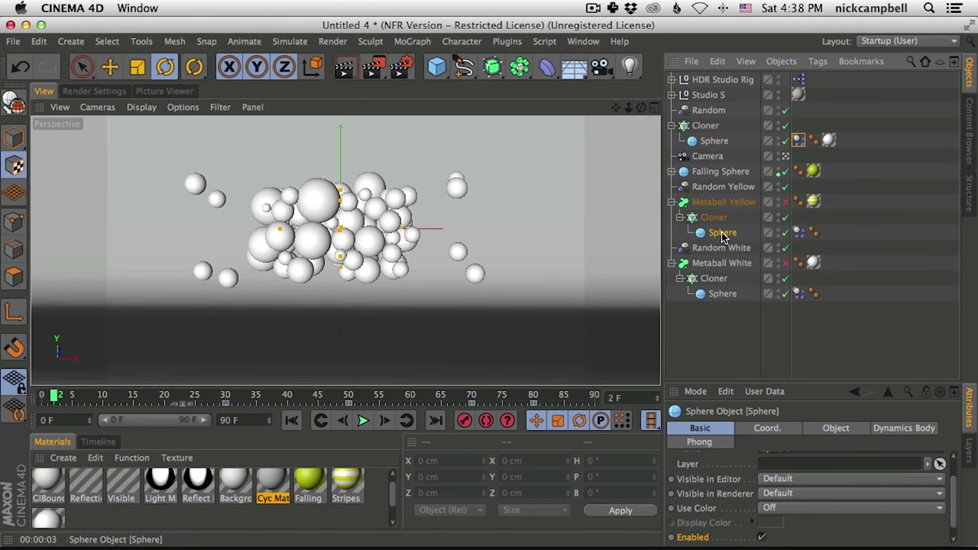
left_click(535, 397)
left_click_drag(535, 398, 515, 405)
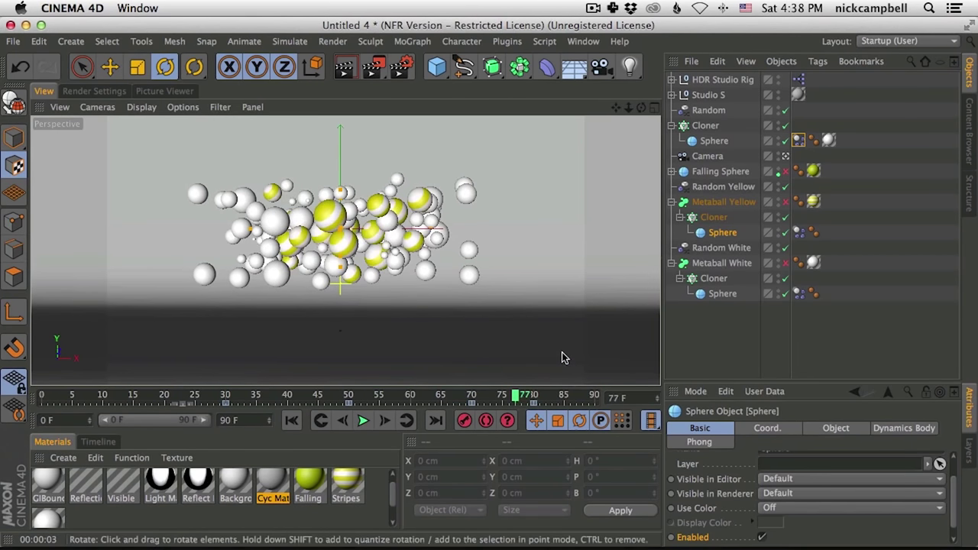
left_click(798, 143)
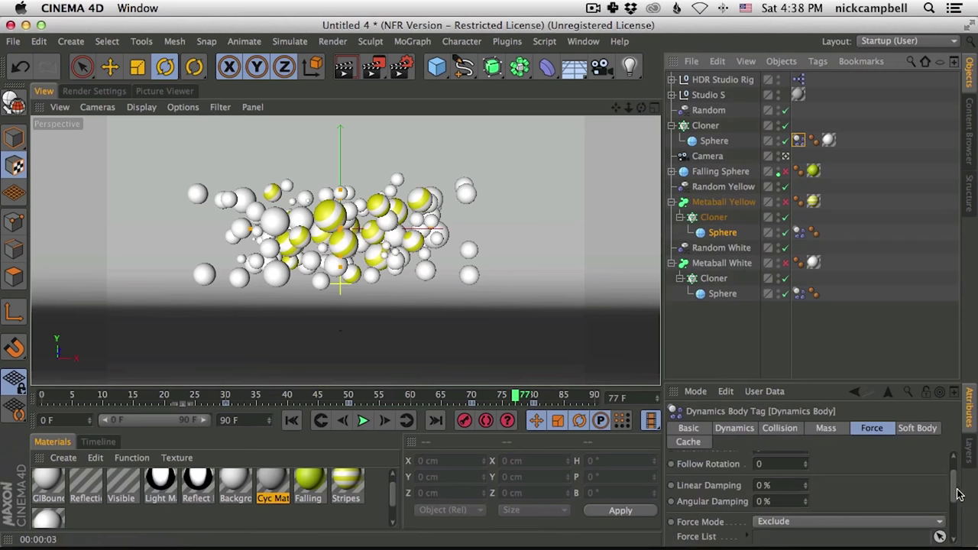
scroll(959, 494, "up", 2)
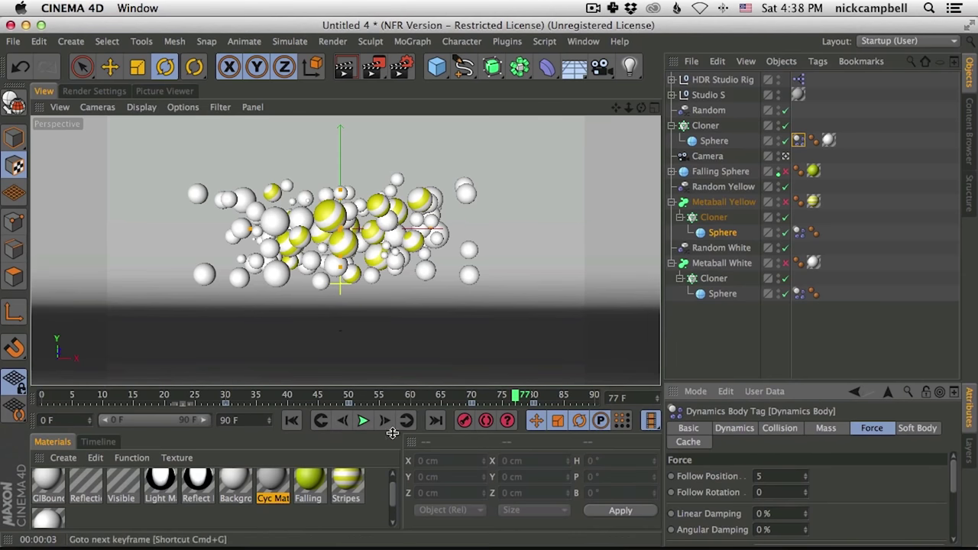
left_click(364, 423)
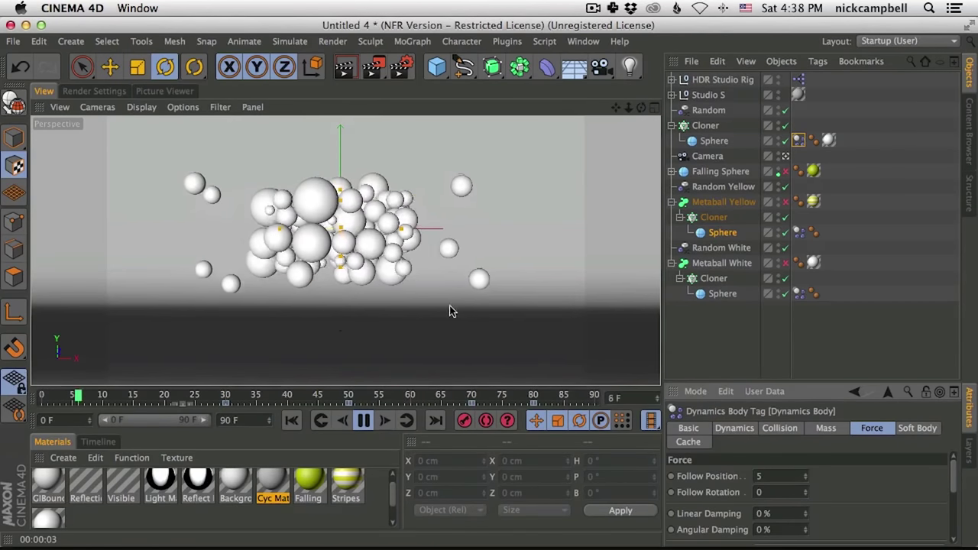
type("5")
key("Return")
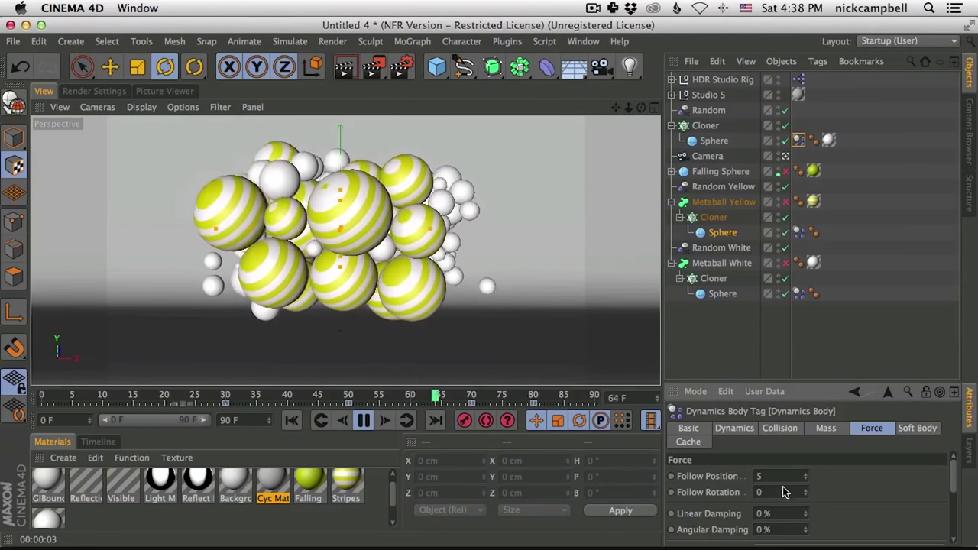
left_click(363, 420)
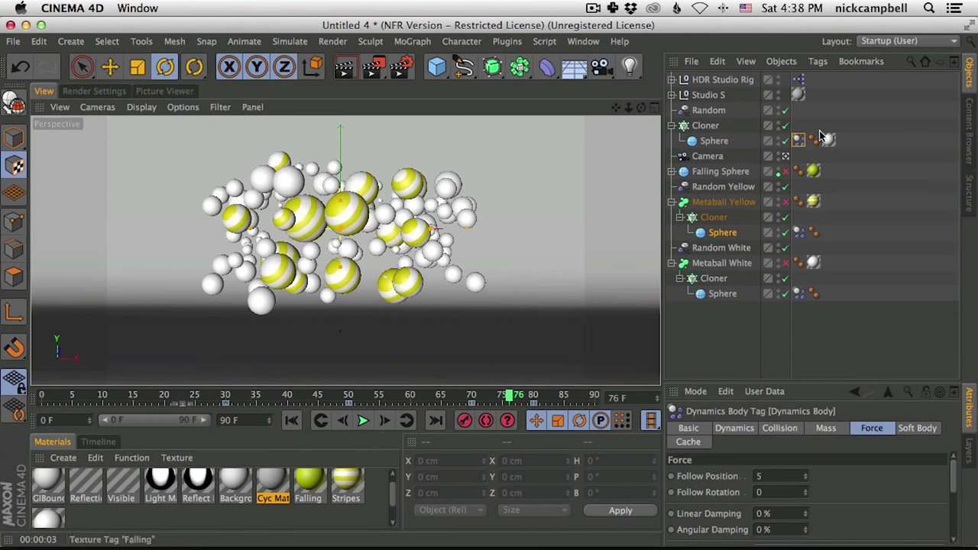
Keyframe Follow Position on all three Dynamics Body tags at frame 76, then 0 at frame 78
left_click(798, 233, "shift")
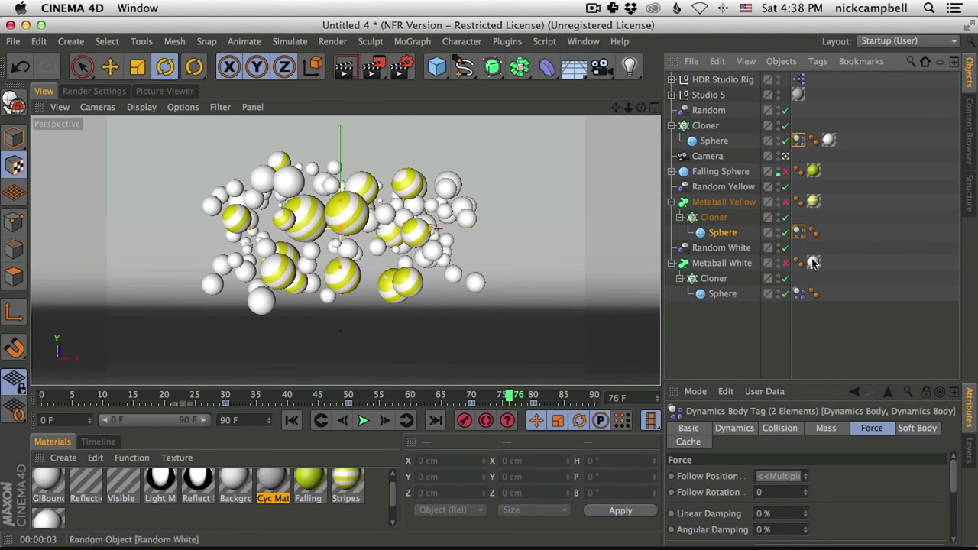
left_click(798, 295, "shift")
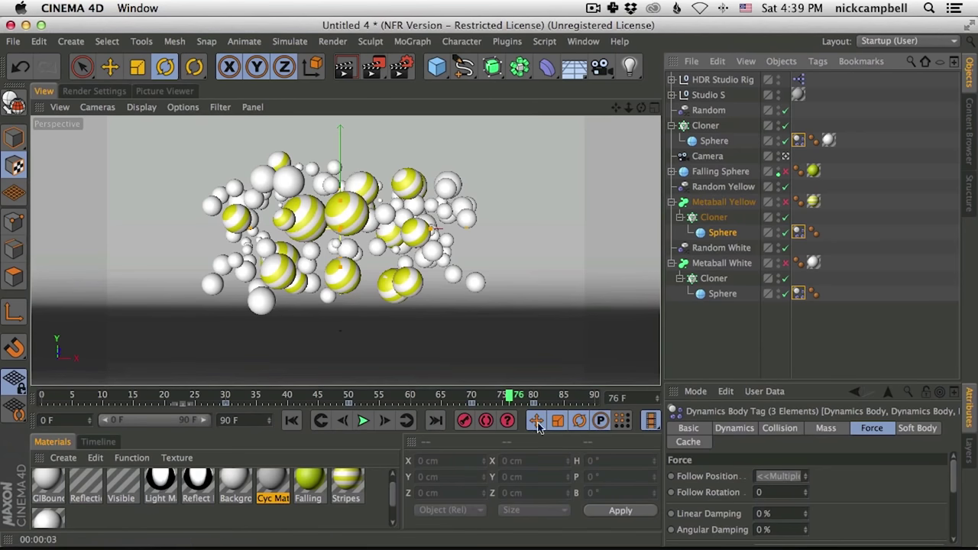
left_click(671, 477)
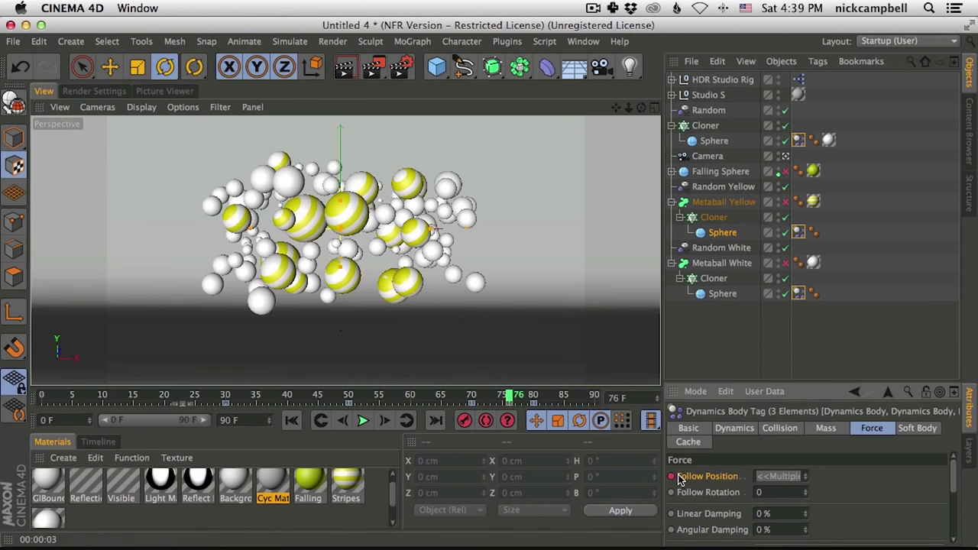
left_click_drag(511, 399, 527, 398)
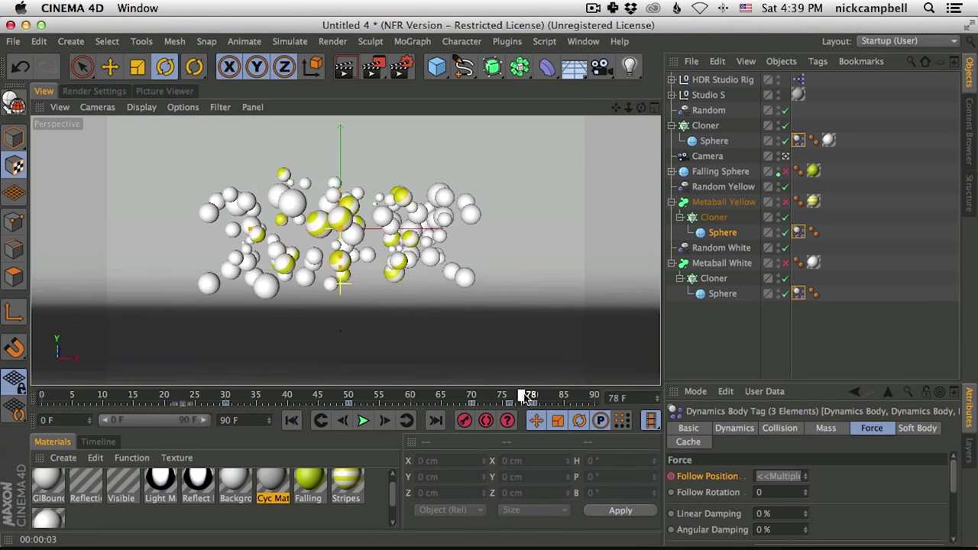
left_click(781, 475)
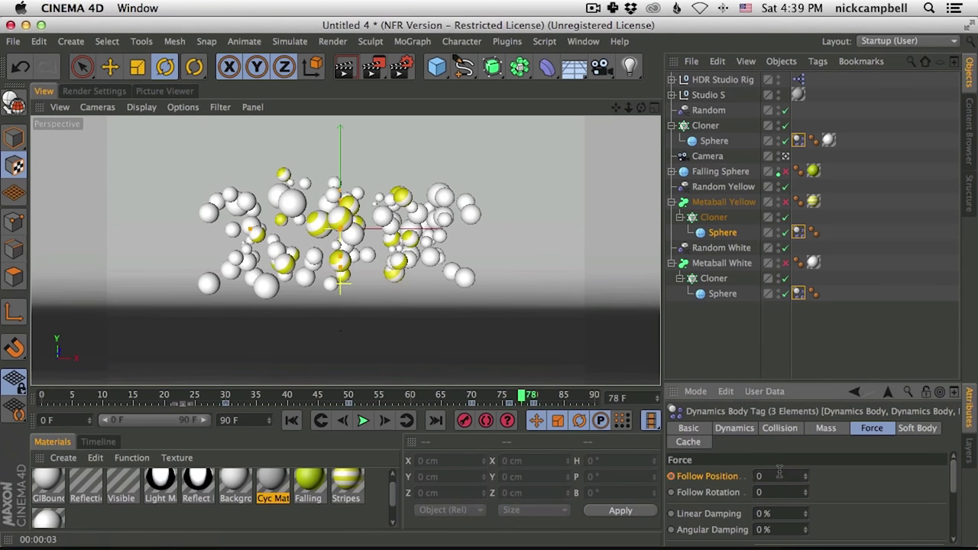
left_click(672, 476)
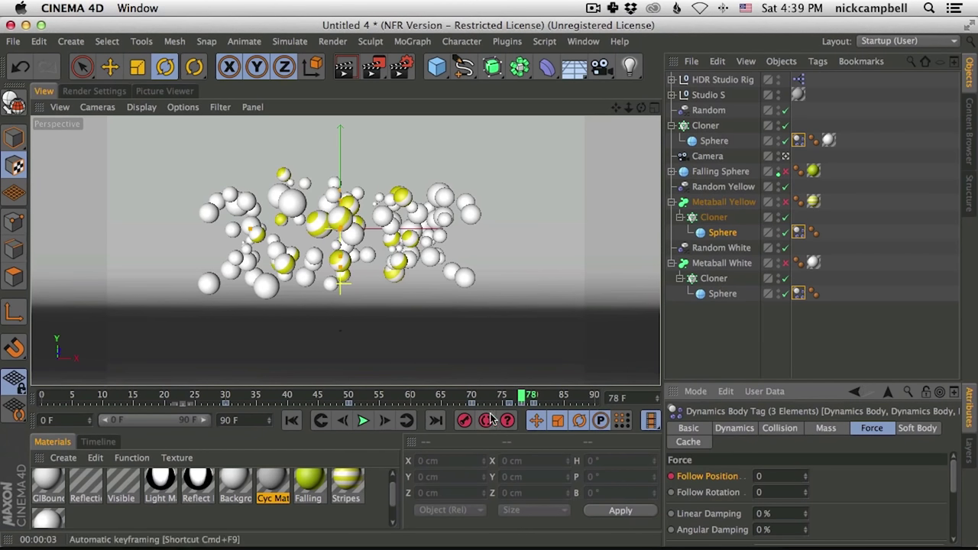
Replay the simulation and set the animation length to 200 frames
left_click(291, 396)
left_click(359, 423)
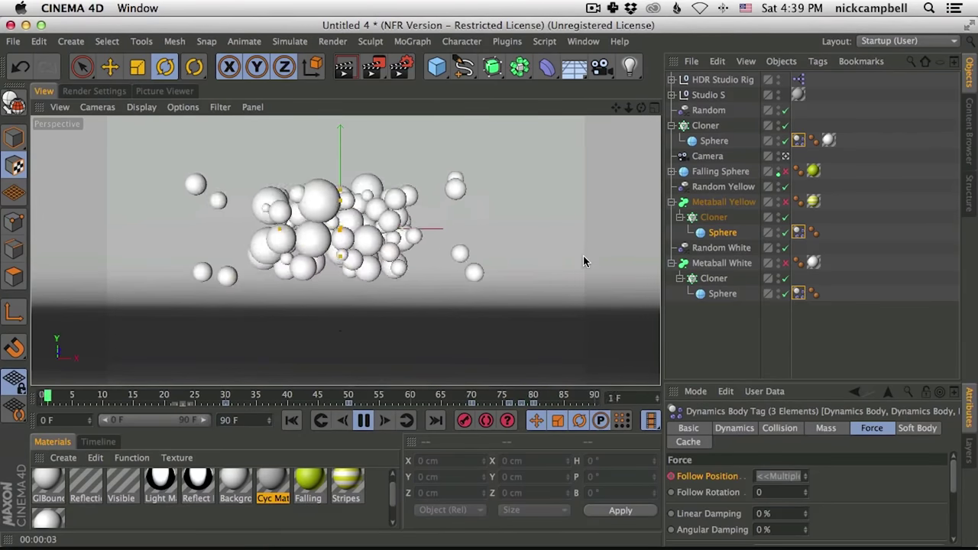
type("200")
key("Return")
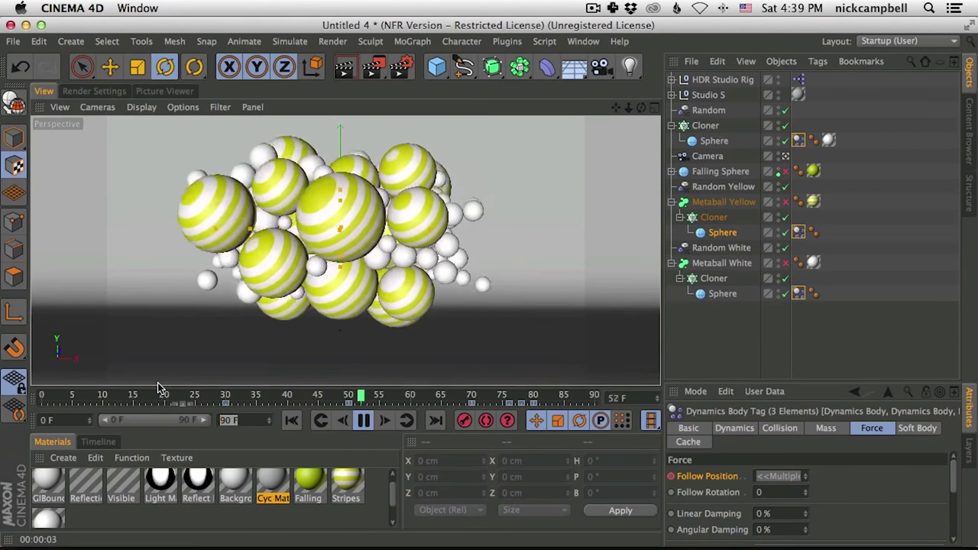
Stretch the preview range out to the full 200 frames and play the simulation
left_click_drag(153, 430, 159, 430)
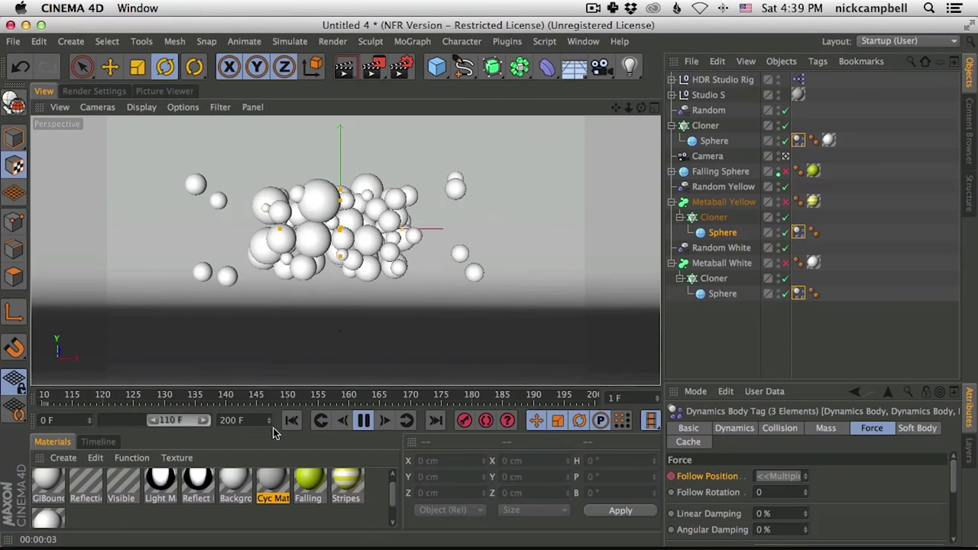
left_click(364, 421)
left_click_drag(158, 420, 242, 425)
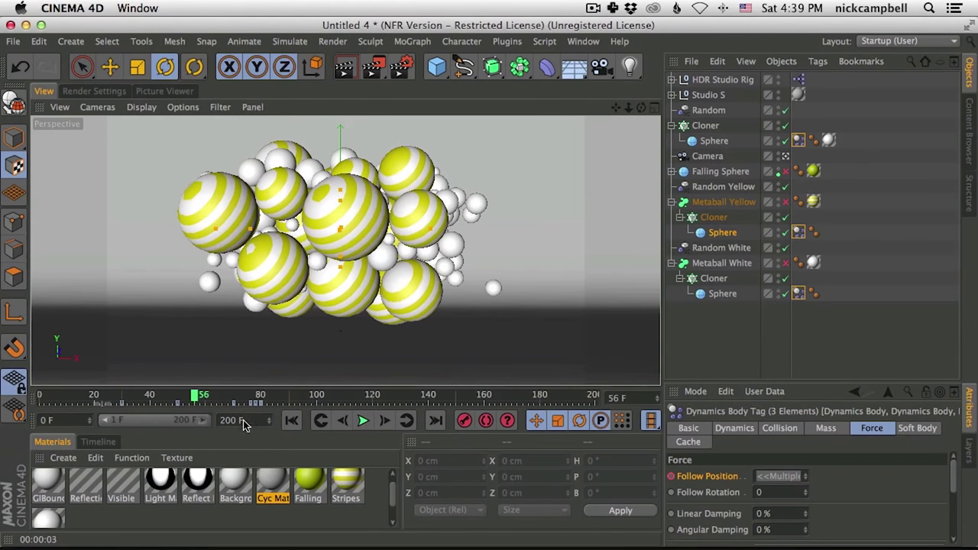
left_click(364, 420)
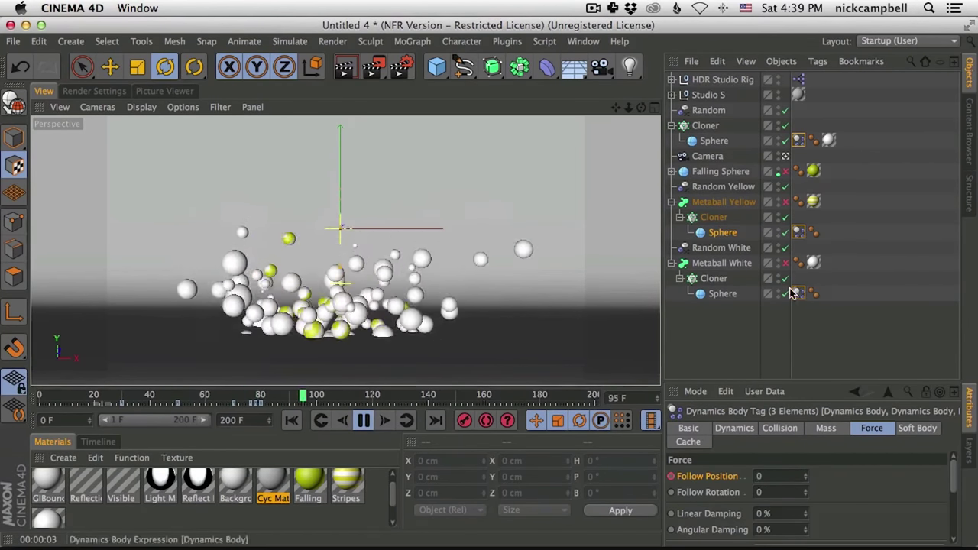
left_click(364, 422)
Rewind the simulation to frame 0 and select the Studio S group
left_click(92, 396)
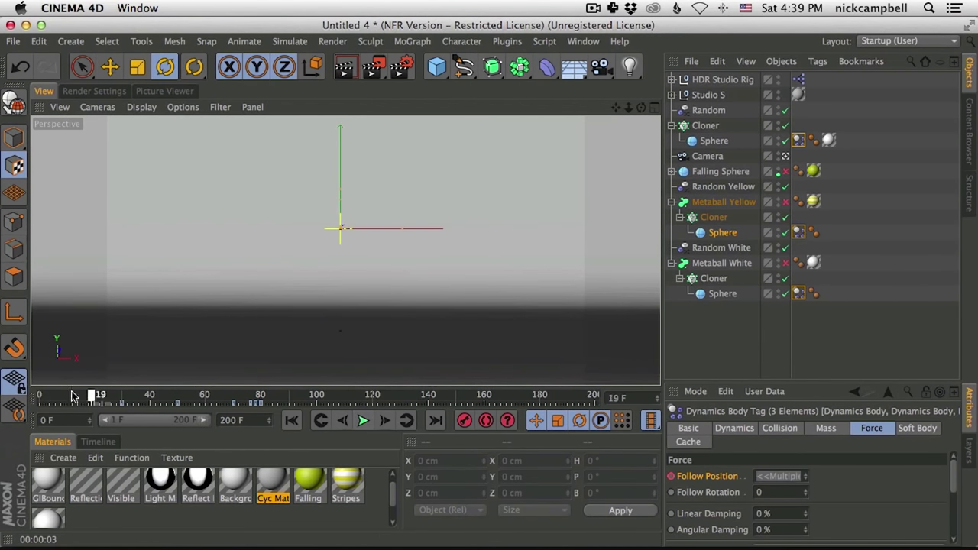
left_click(291, 420)
left_click(384, 420)
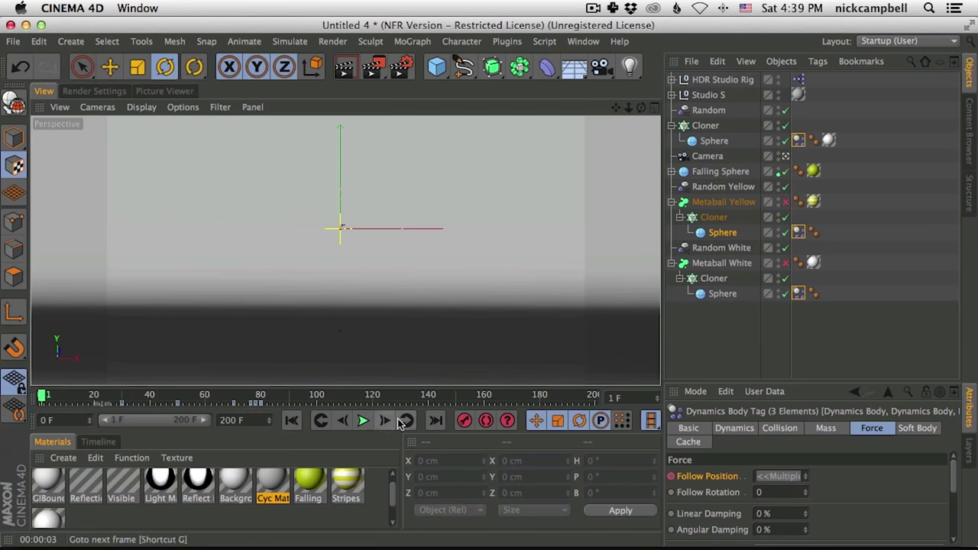
left_click(291, 420)
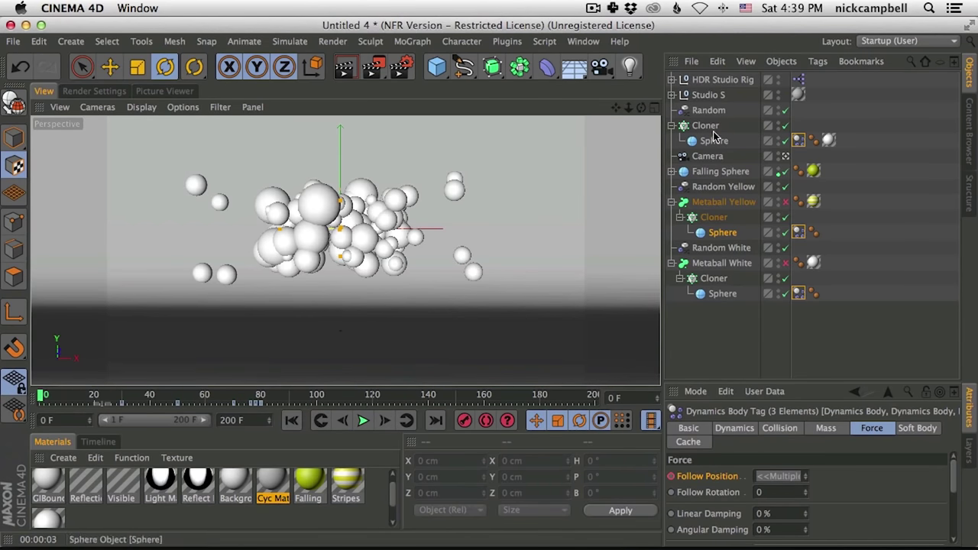
left_click(707, 95)
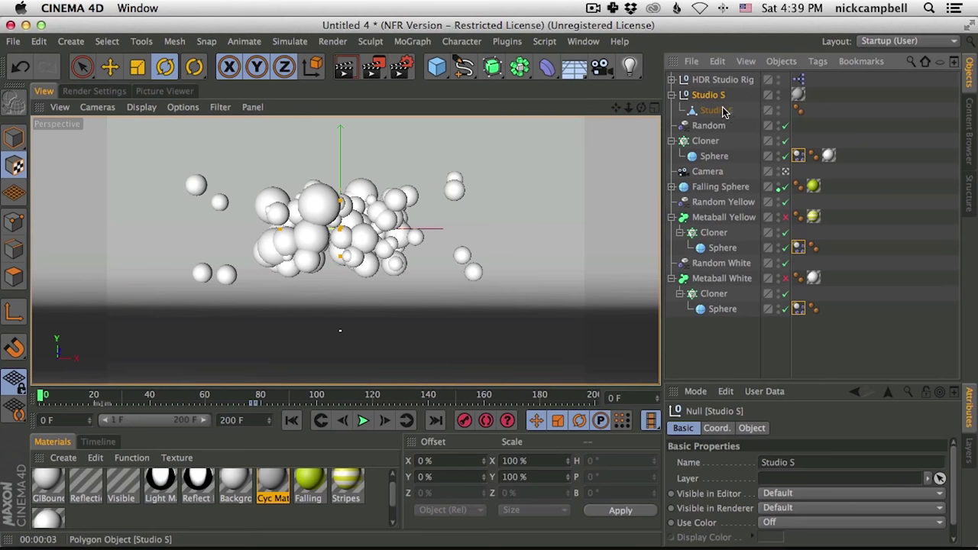
Add a Collider Body tag to the Studio S backdrop with a Static Mesh collision shape
left_click(722, 110)
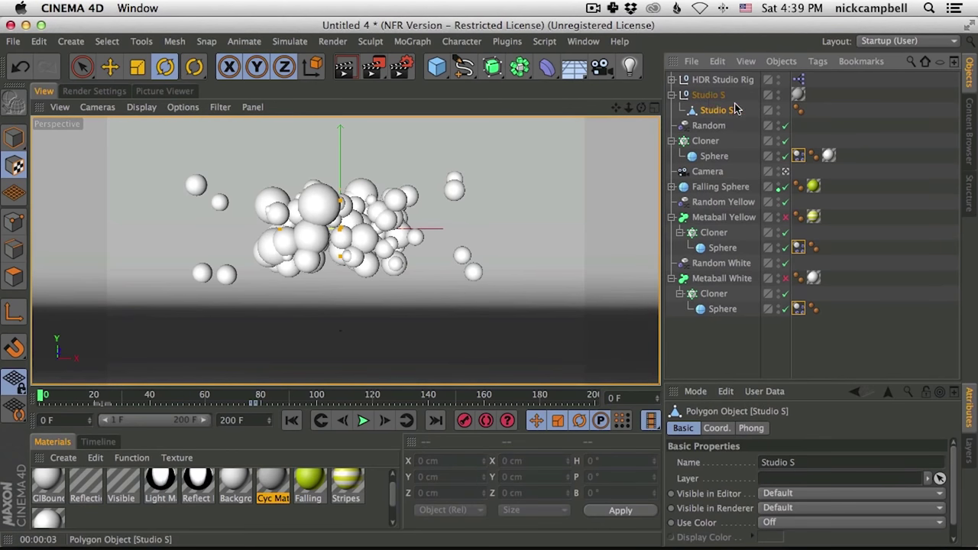
left_click(819, 62)
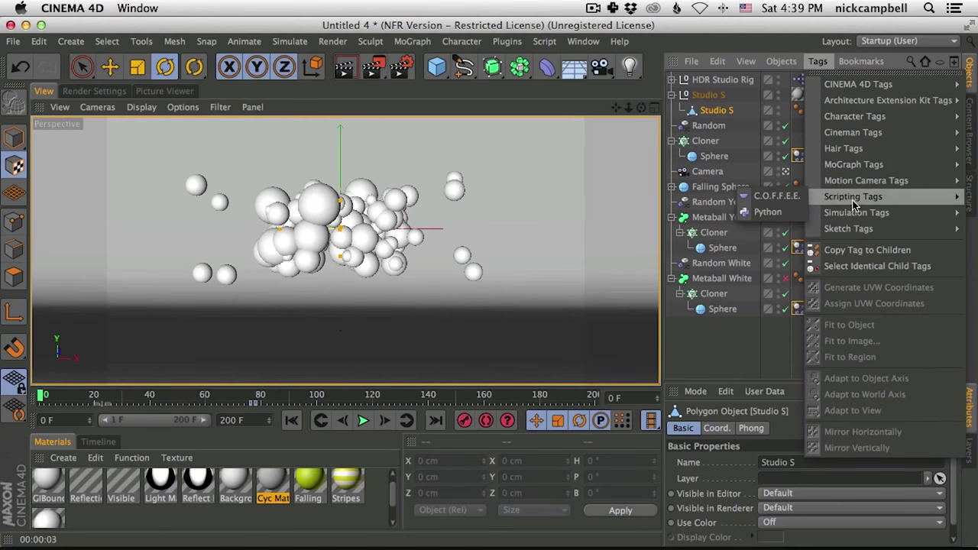
mouse_move(851, 212)
left_click(778, 250)
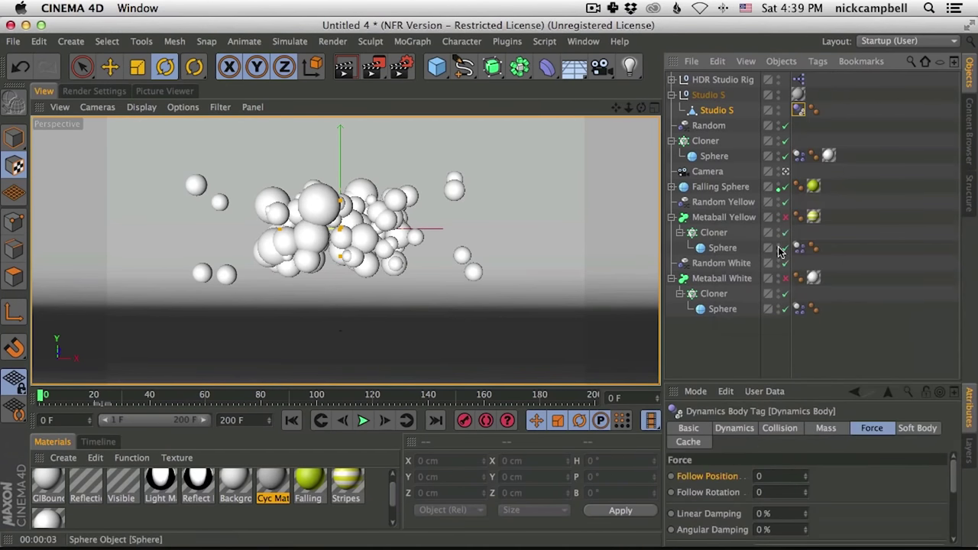
left_click(776, 428)
left_click(833, 525)
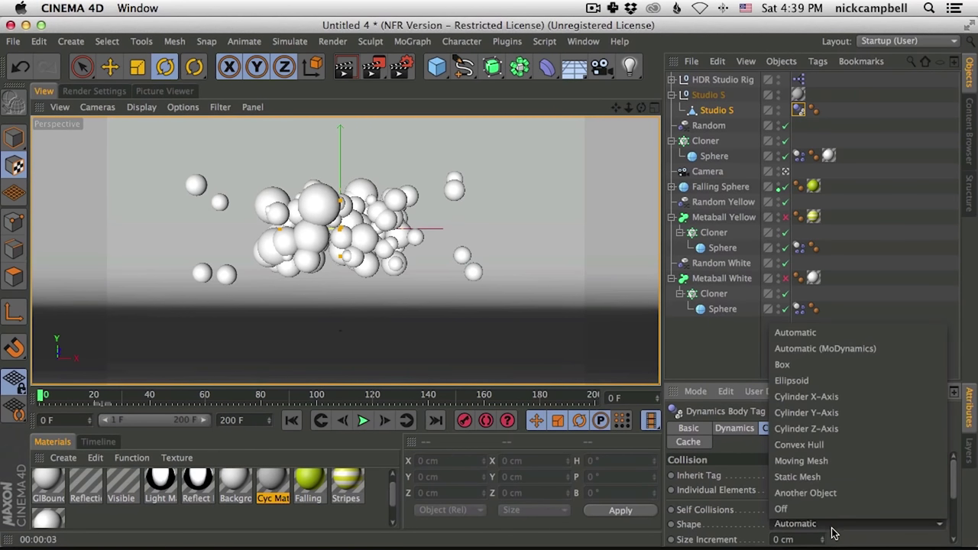
left_click(831, 479)
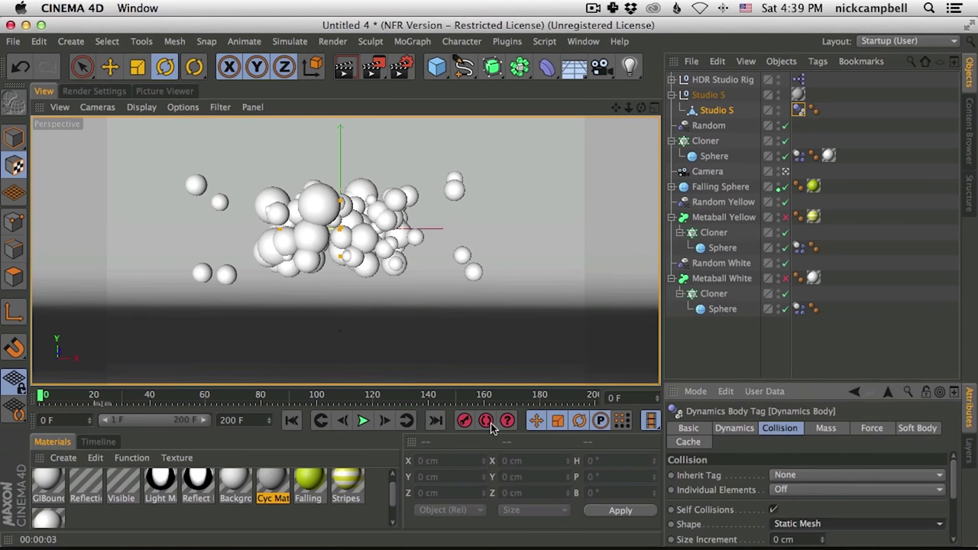
Play the simulation to test collisions, rewind to frame 1, and switch to Safari
left_click(359, 422)
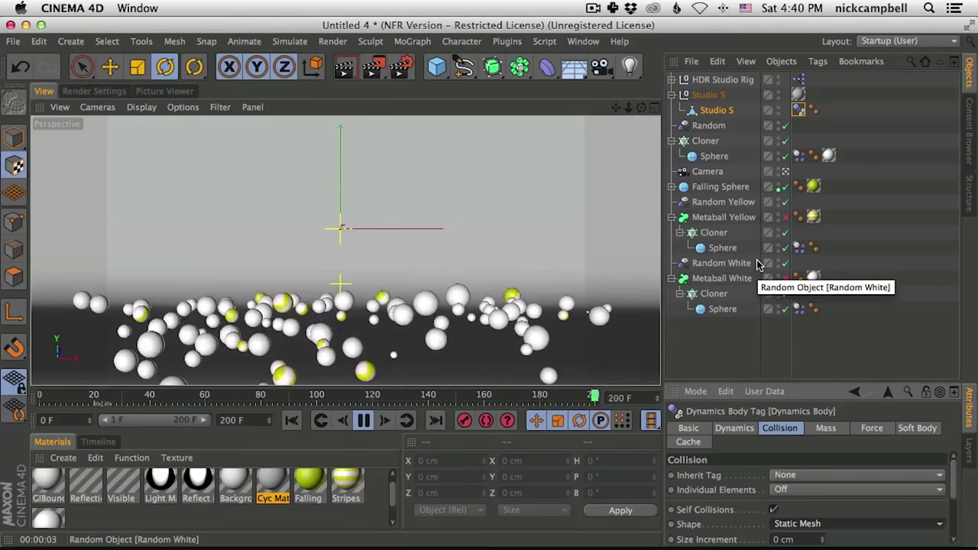
left_click(363, 420)
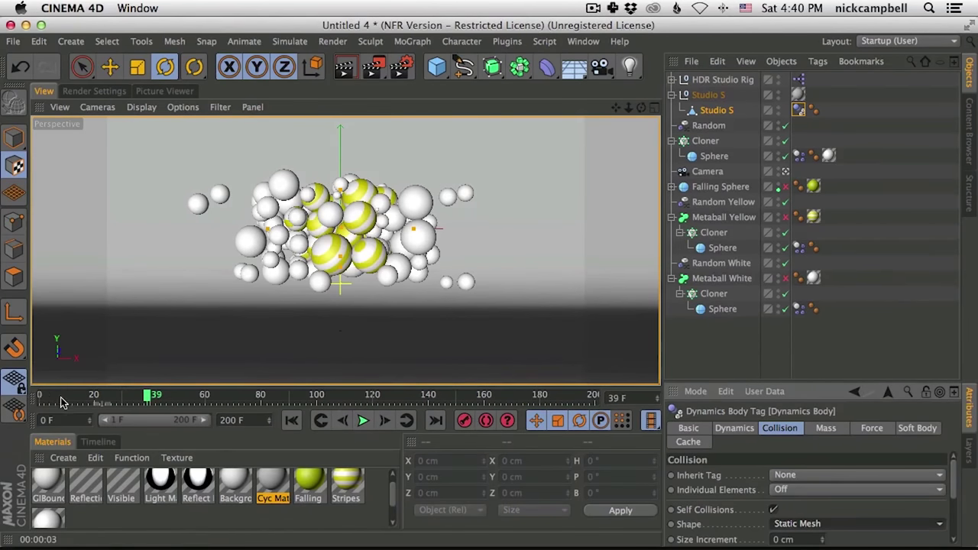
left_click(39, 397)
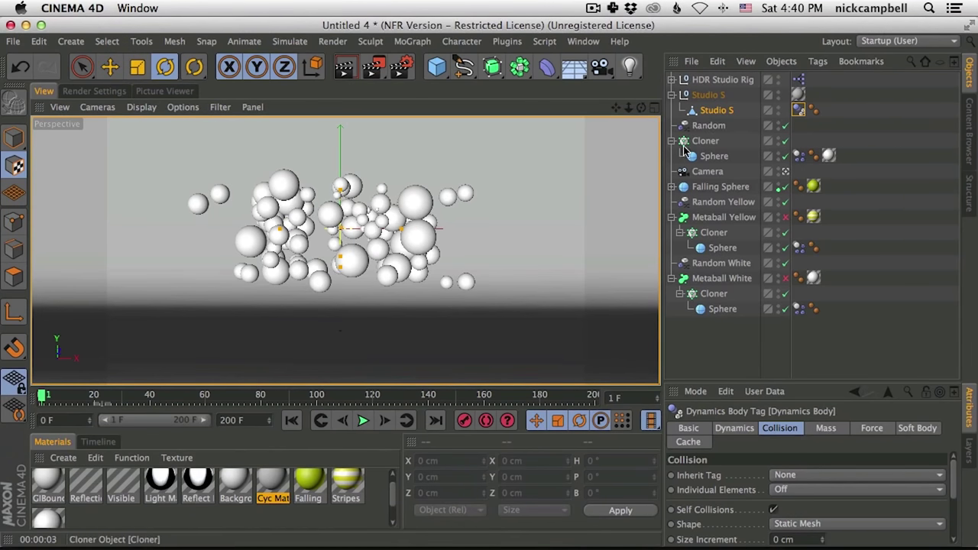
key("super+Tab")
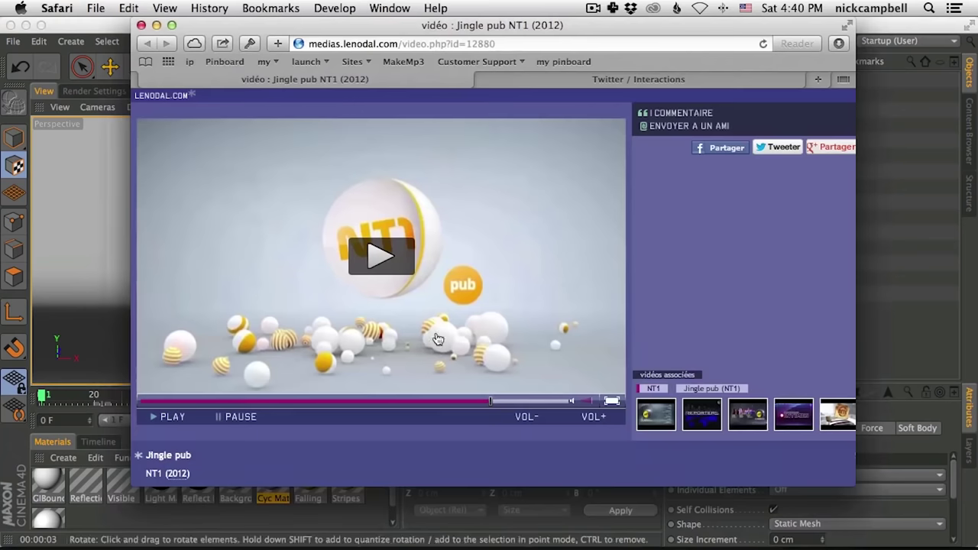
Replay the NT1 reference video from an earlier point, then return to Cinema 4D
left_click(273, 411)
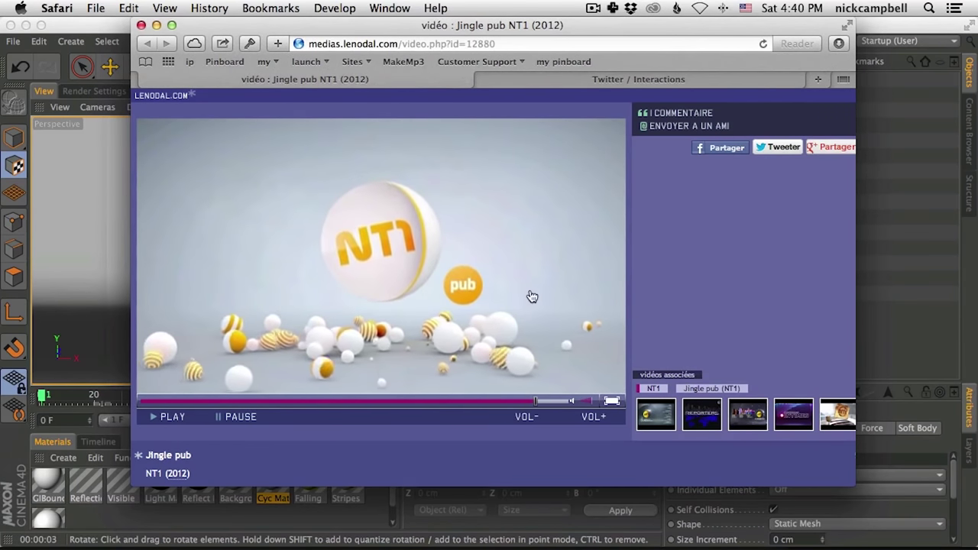
key("super+Tab")
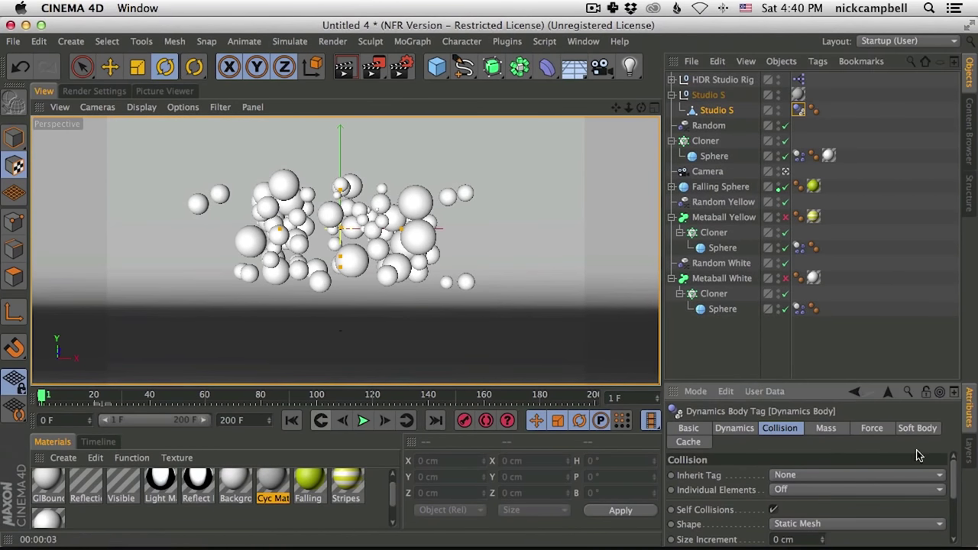
Set the Studio S collider's Friction to 200%
left_click_drag(951, 474, 901, 532)
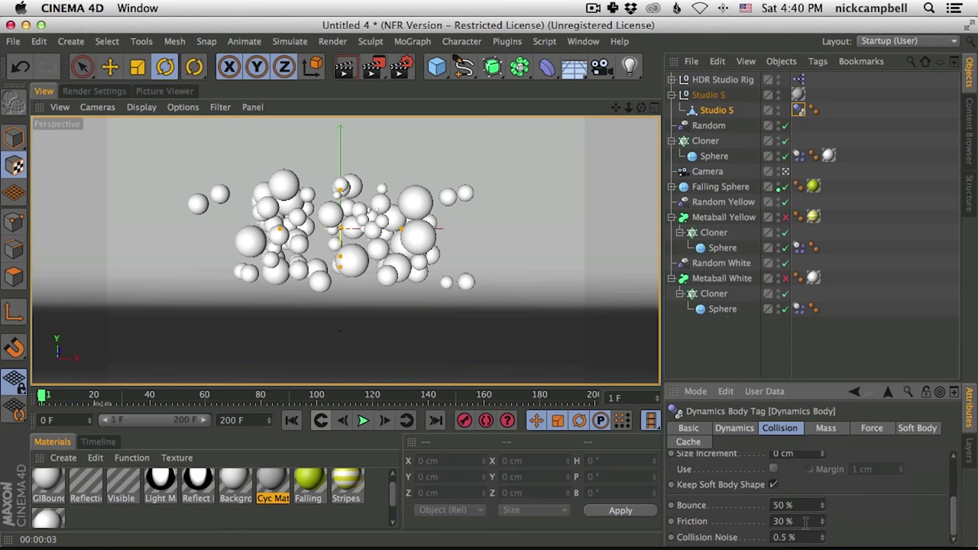
type("200")
key("Return")
Set the sphere Dynamics Body Friction to 100%, check around frame 95, and switch to Safari
left_click(797, 157)
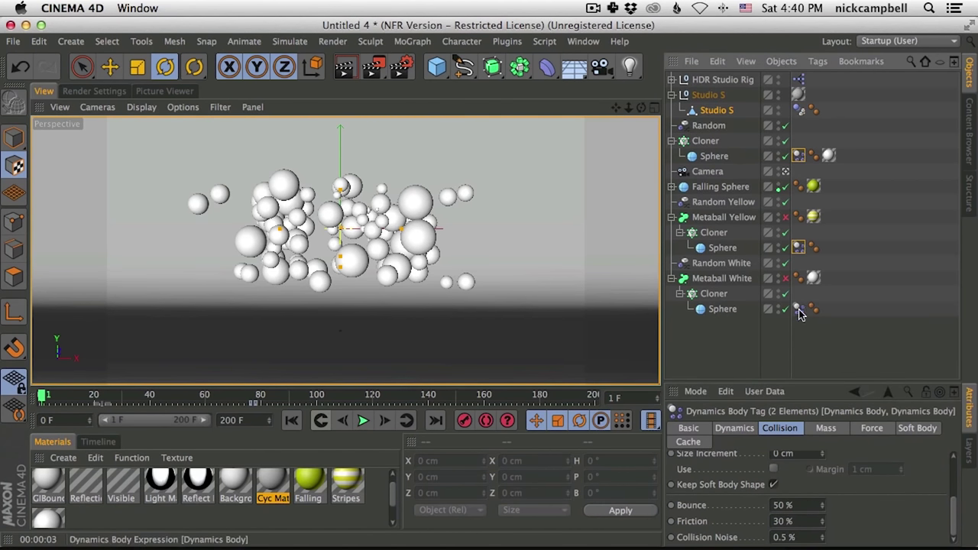
left_click(813, 521)
type("100")
key("Return")
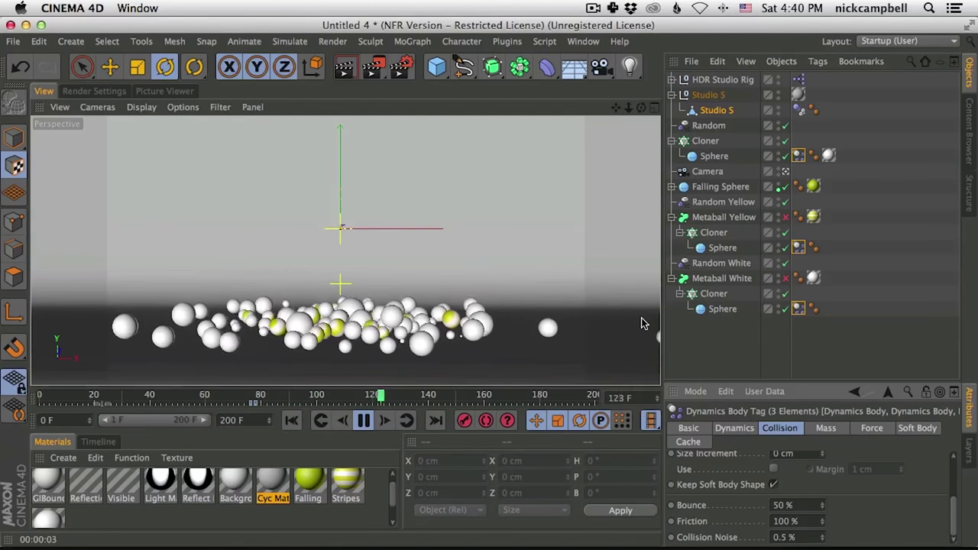
left_click(364, 421)
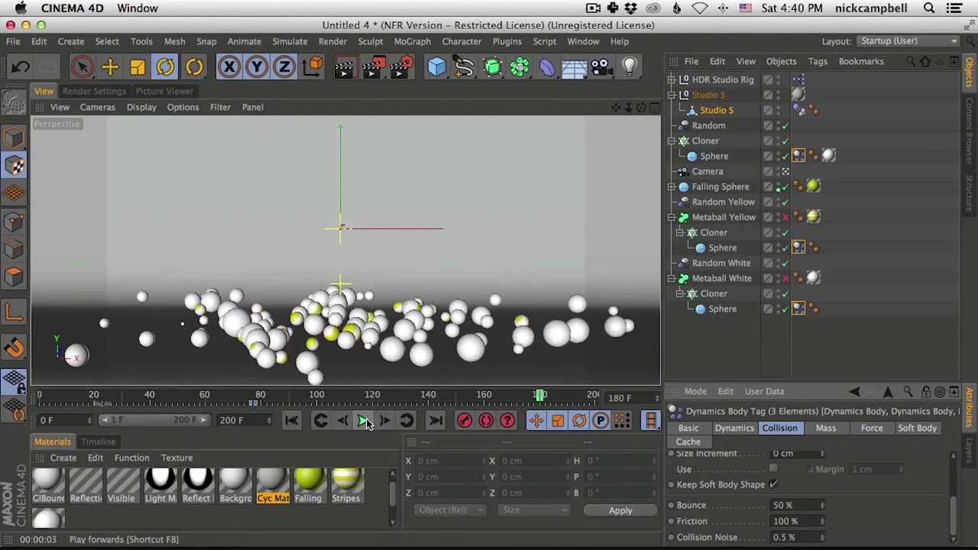
left_click(304, 402)
key("super+Tab")
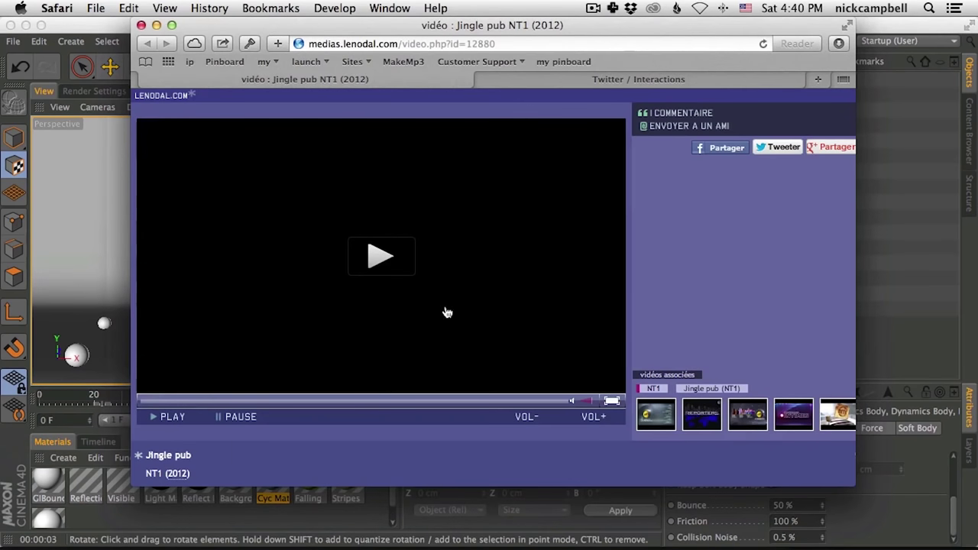
Play the NT1 reference clip through to its pub logo, then return to Cinema 4D
left_click(379, 298)
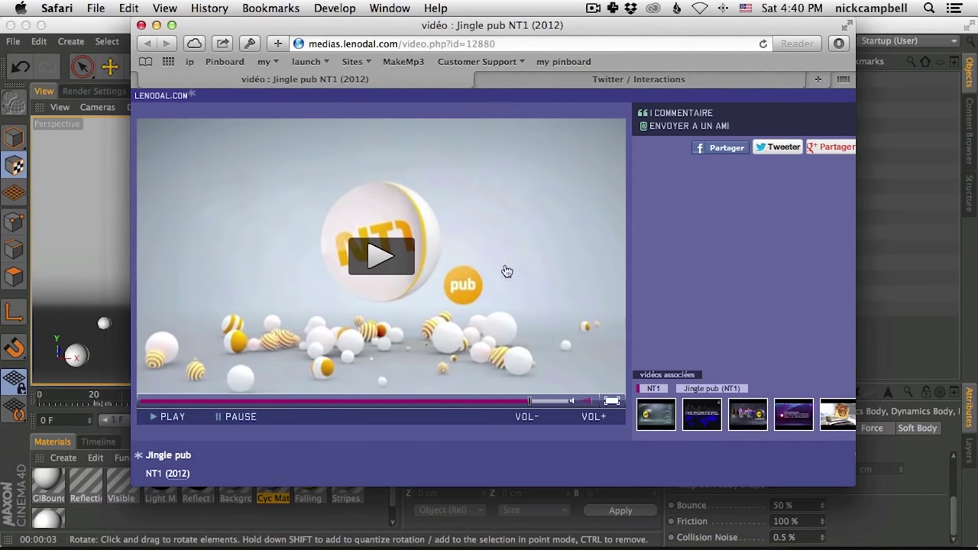
key("super+Tab")
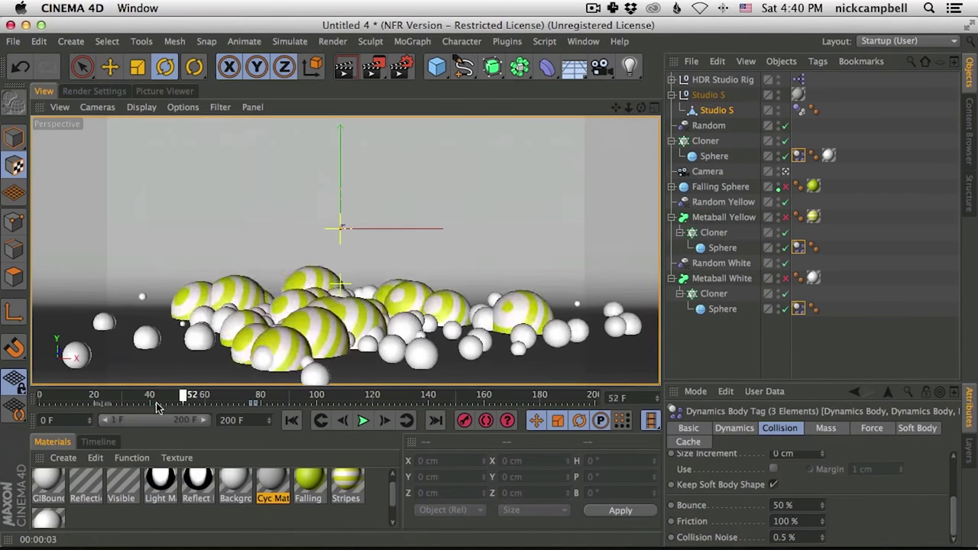
Play the simulation to frame 149 and open the project's Dynamics settings
left_click(363, 420)
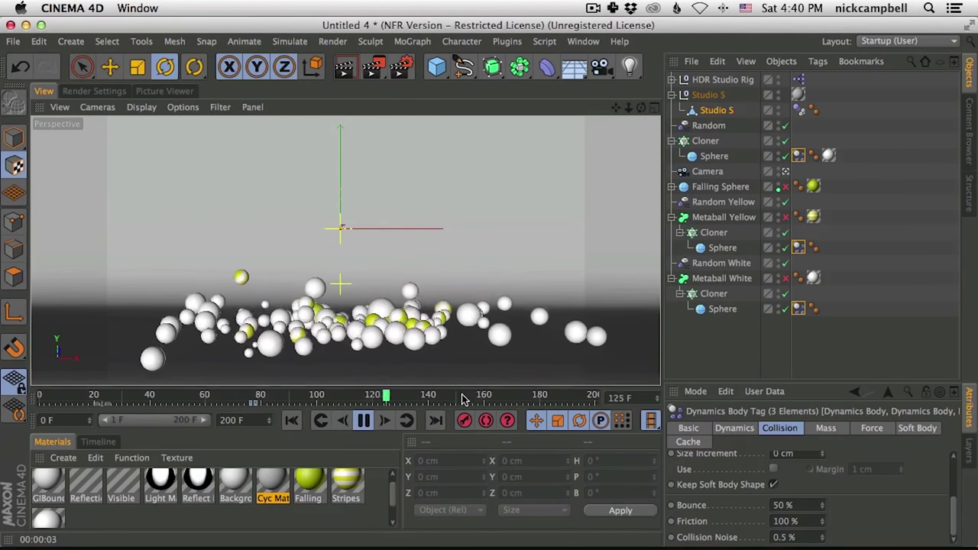
left_click(365, 420)
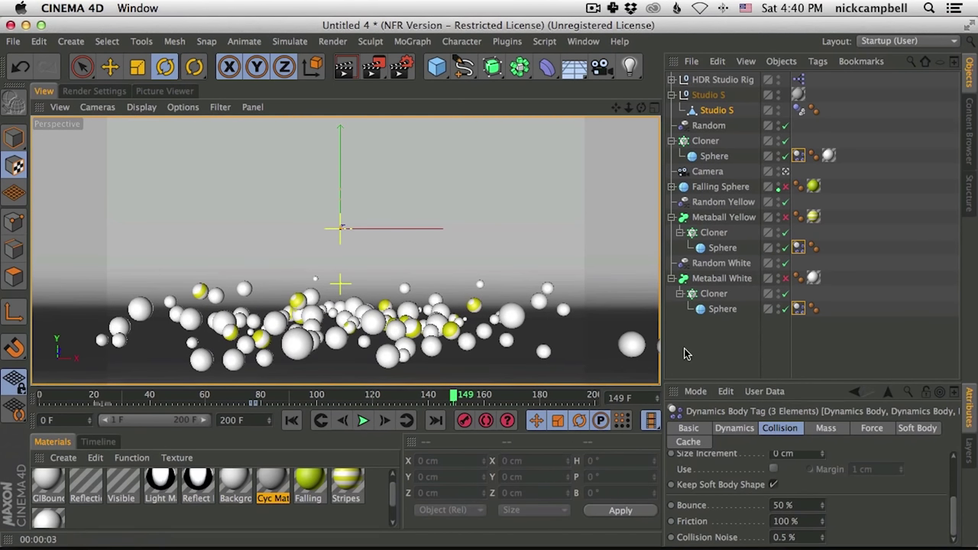
key("super+d")
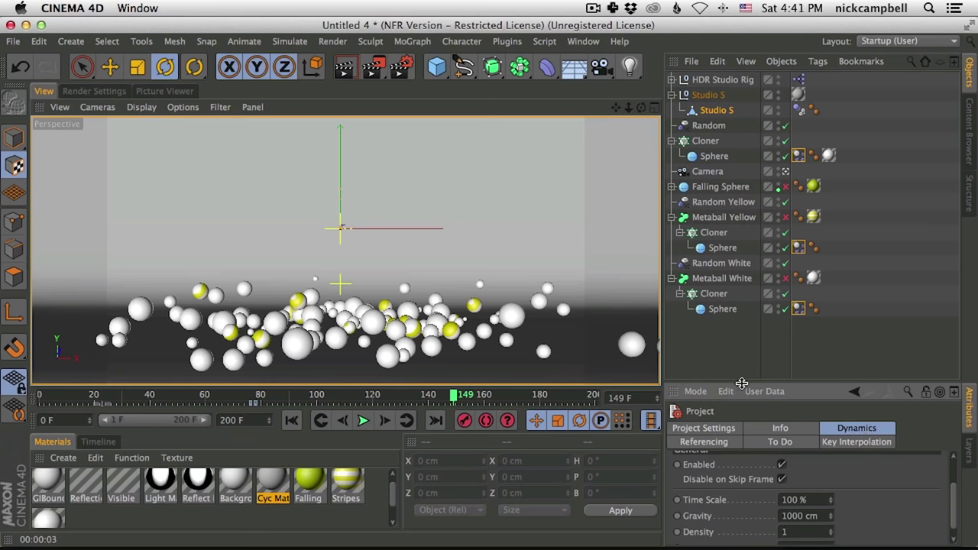
left_click_drag(745, 380, 765, 209)
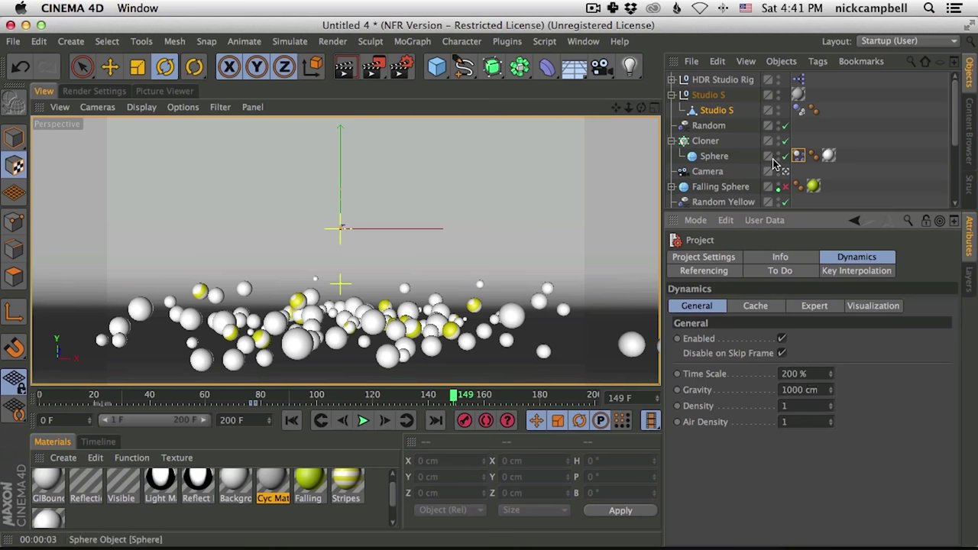
left_click(295, 420)
left_click(363, 420)
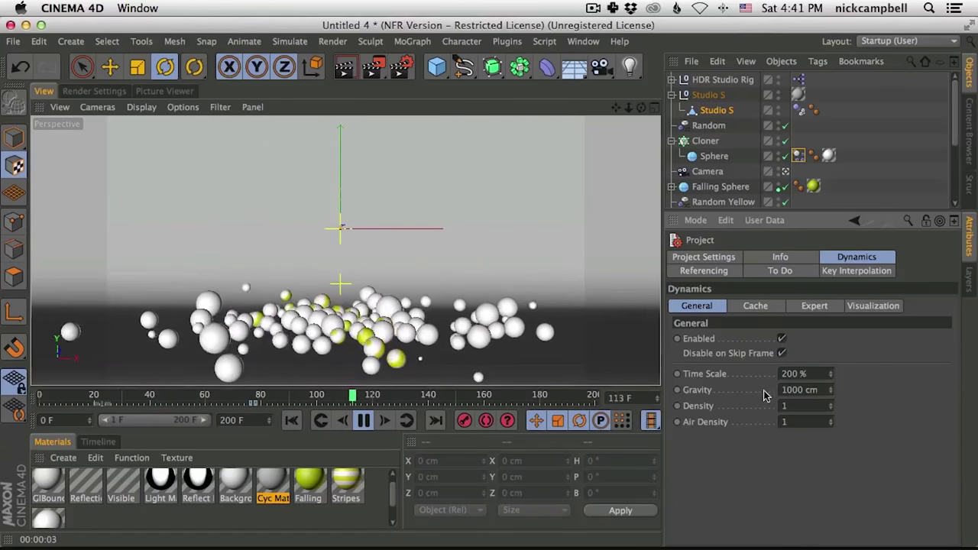
Set the dynamics Time Scale to 130% and replay the simulation to frame 164
double_click(794, 373)
type("1")
key("Return")
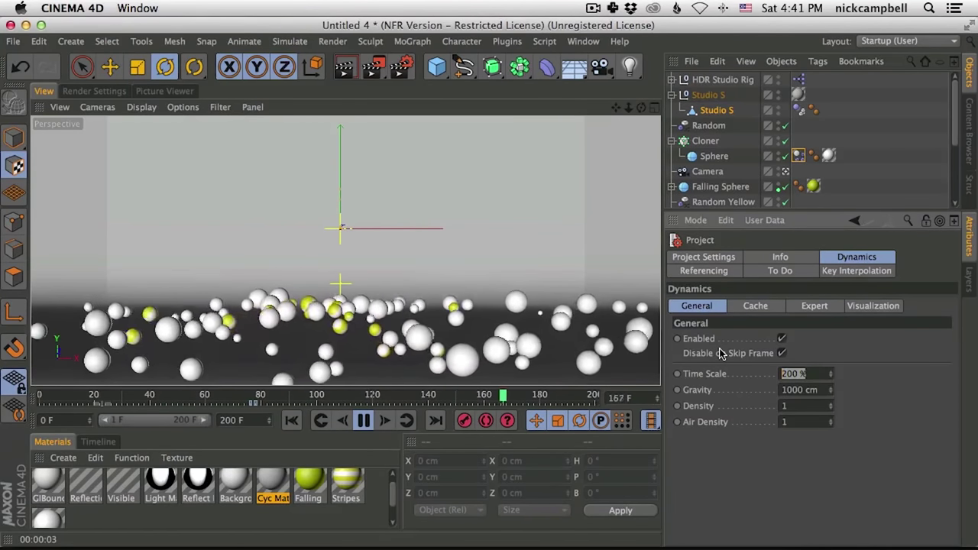
type("30")
key("Return")
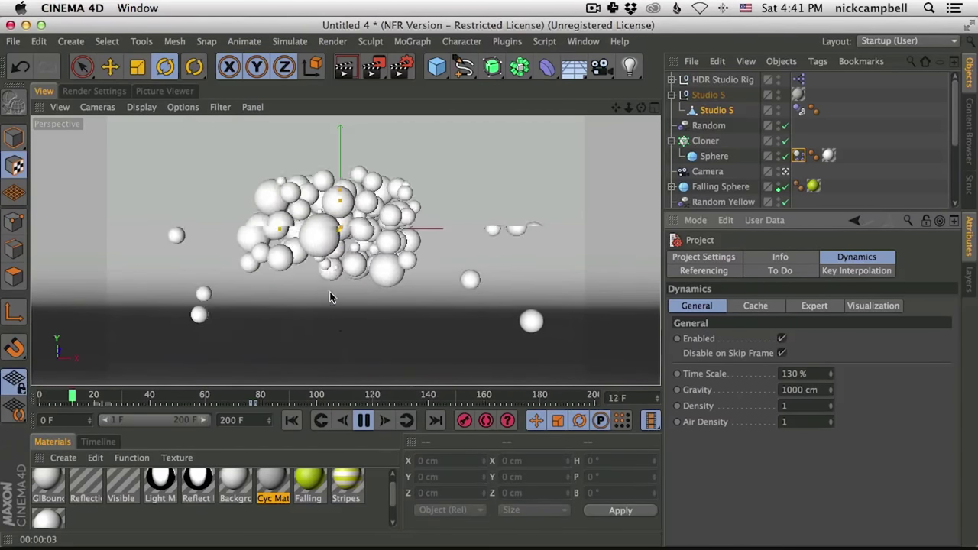
left_click(291, 420)
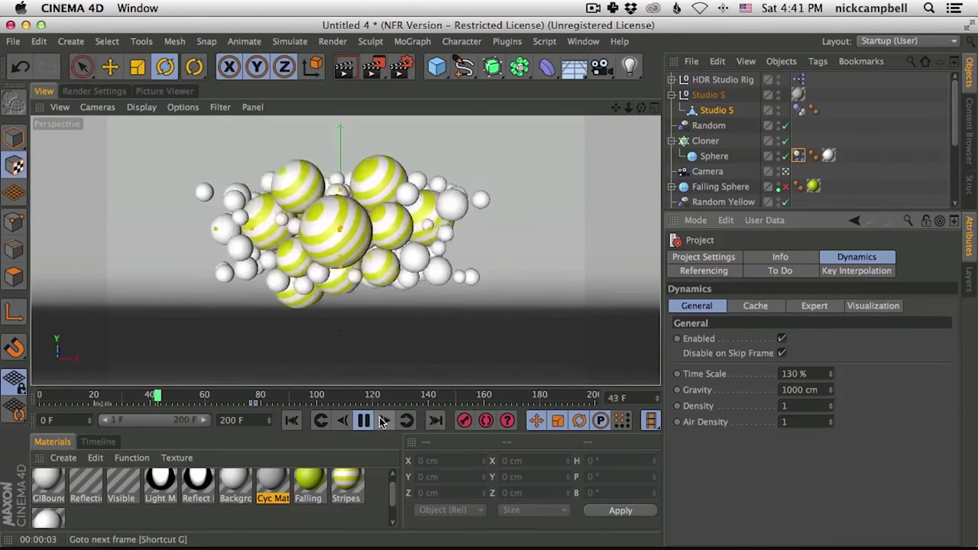
left_click(363, 421)
left_click(371, 423)
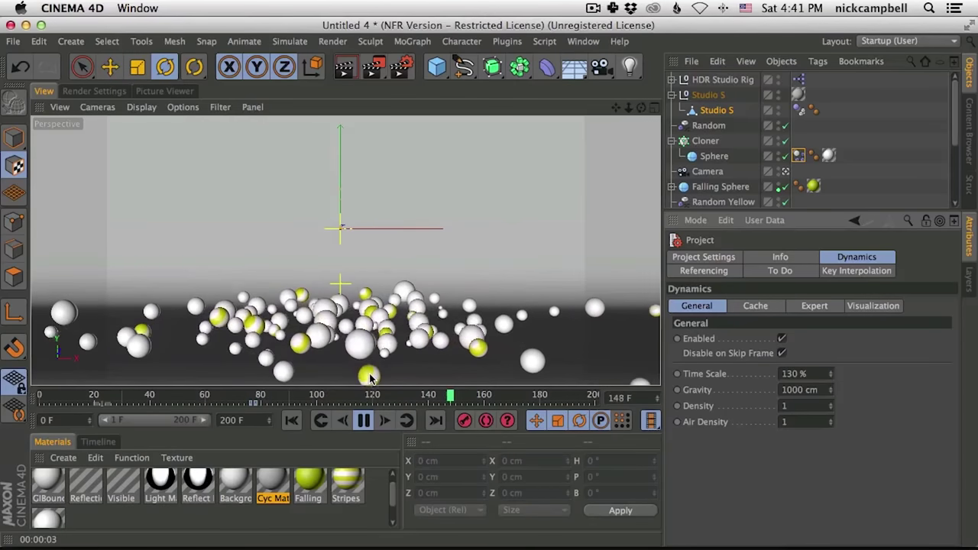
left_click(363, 420)
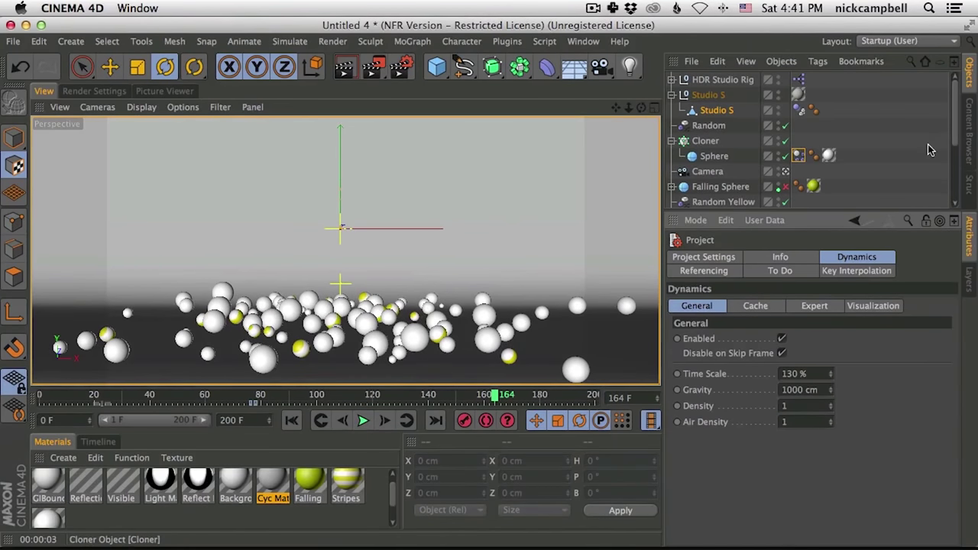
left_click_drag(953, 124, 961, 164)
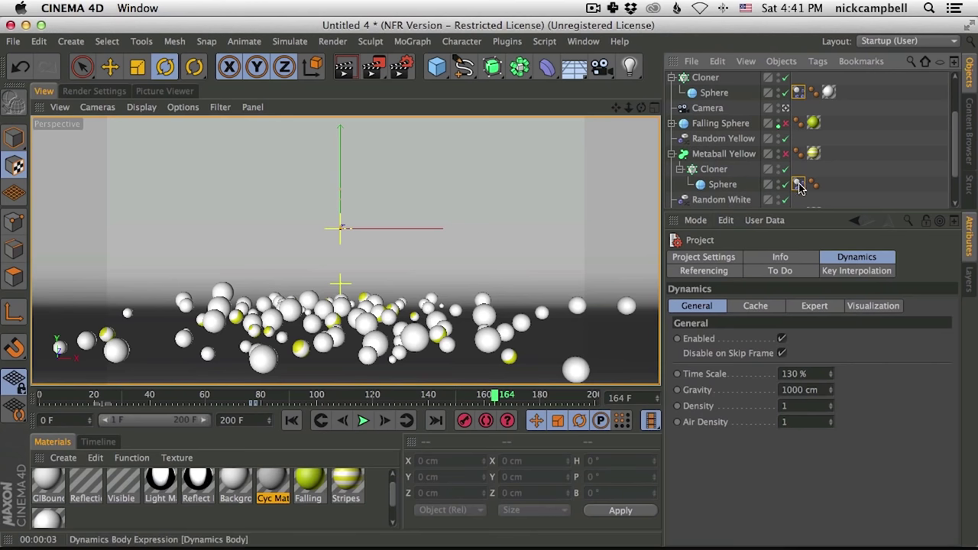
Apply the Stripes material to the Sphere under Metaball Yellow's Cloner
left_click_drag(321, 464, 817, 204)
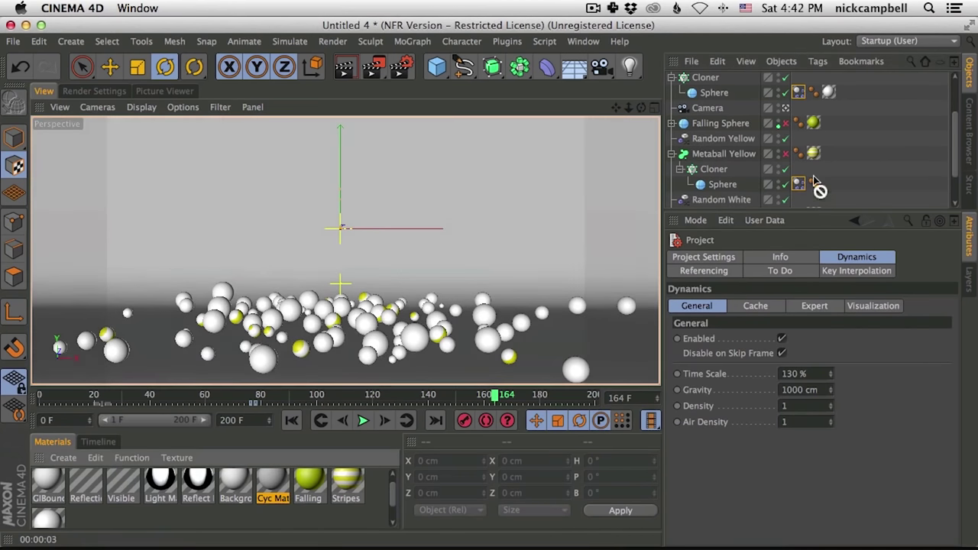
left_click_drag(726, 187, 730, 187)
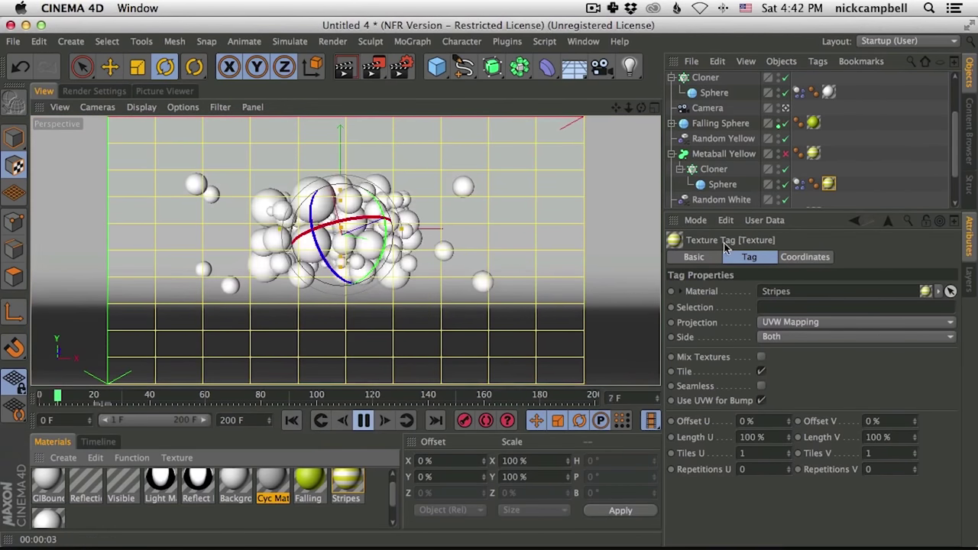
left_click(859, 160)
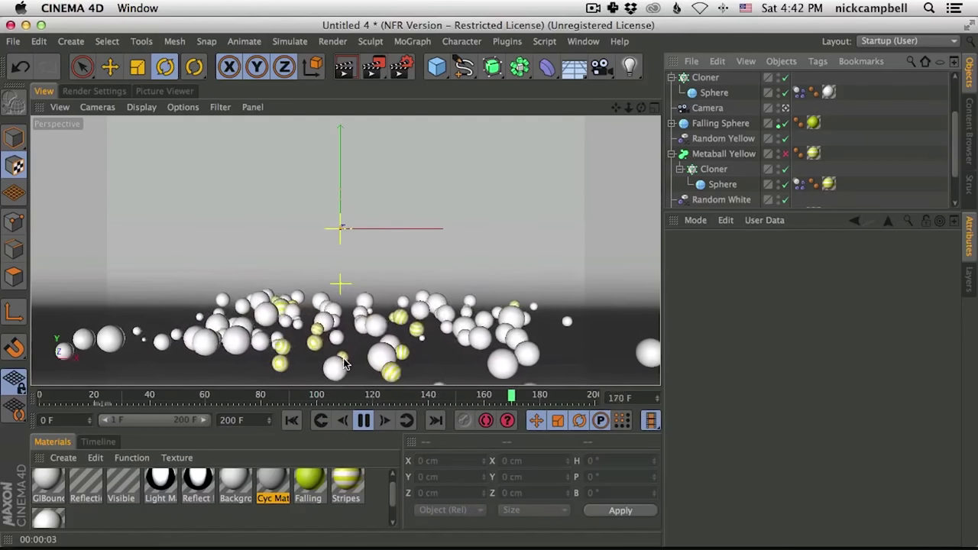
Switch off the Falling Sphere, select the yellow cloner's sphere, and scrub to frame 74
left_click(785, 154)
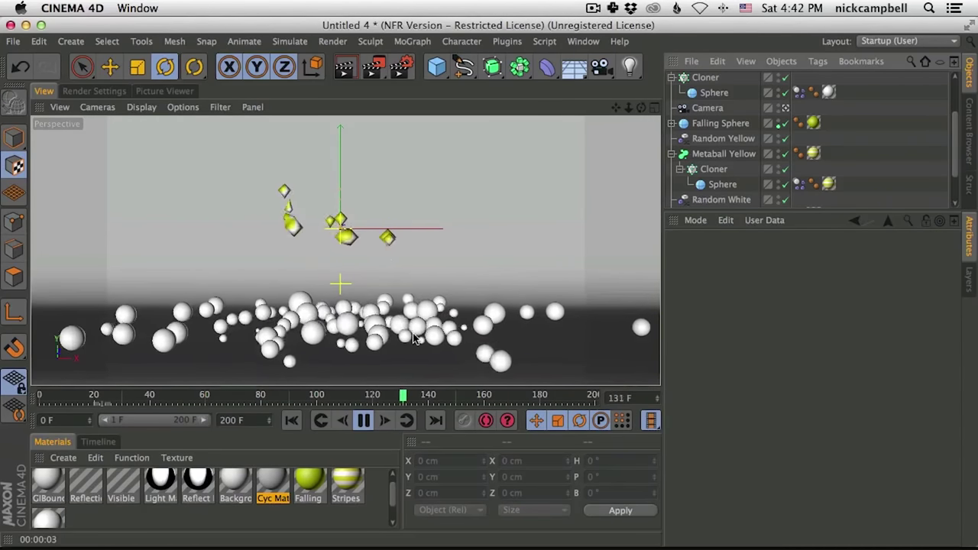
left_click(364, 420)
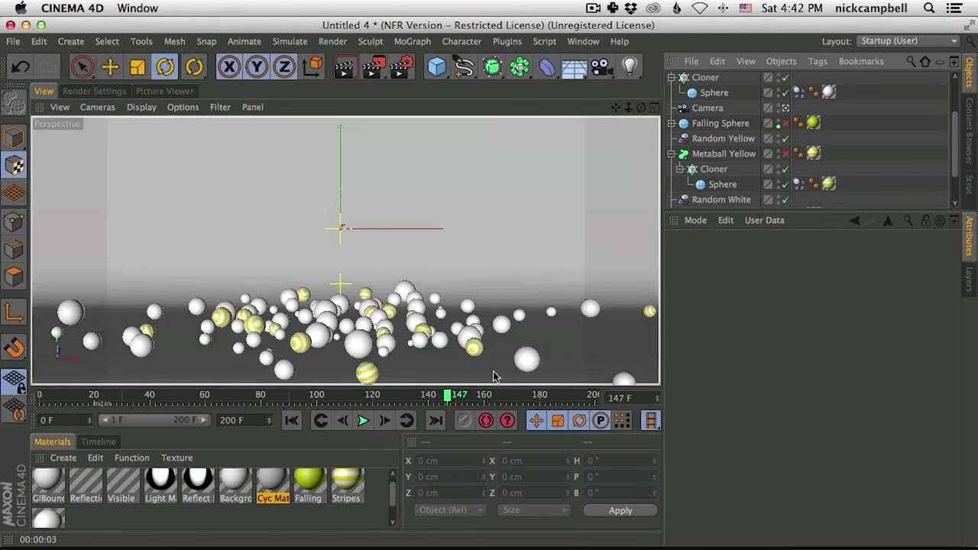
left_click(715, 170)
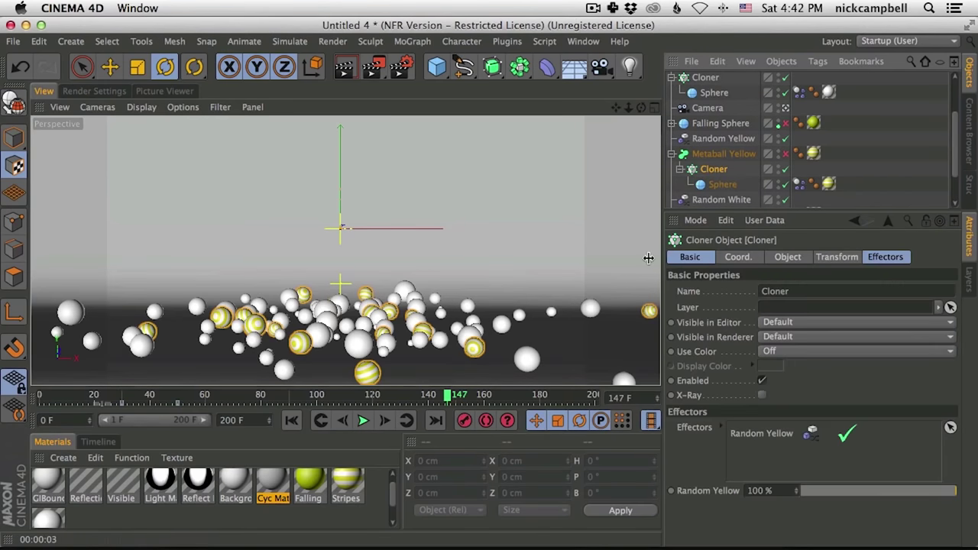
left_click(722, 185)
mouse_move(252, 405)
left_mouse_down()
mouse_move(234, 403)
mouse_move(267, 403)
mouse_move(238, 404)
mouse_move(266, 407)
mouse_move(243, 405)
mouse_move(254, 405)
left_mouse_up()
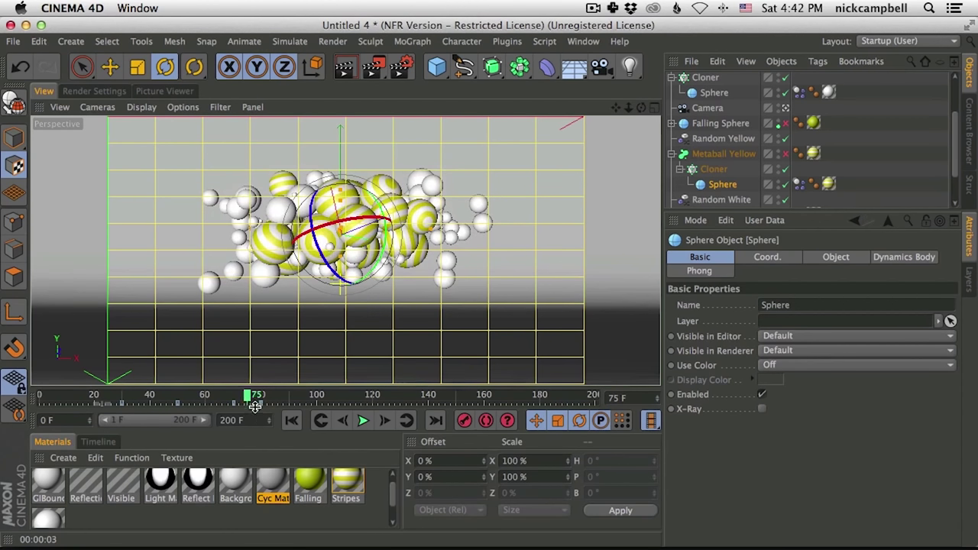
left_click(710, 155)
left_click_drag(953, 143, 957, 166)
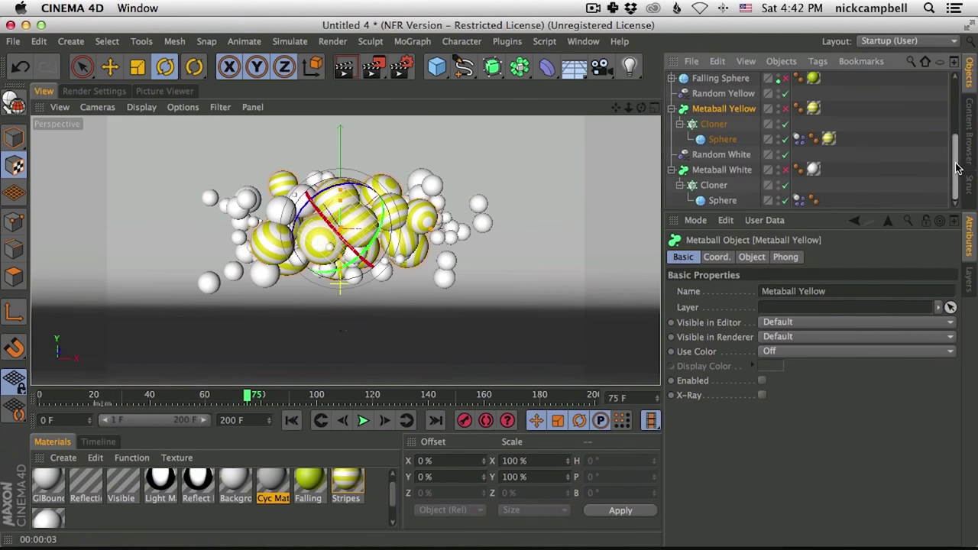
left_click(736, 172, "shift")
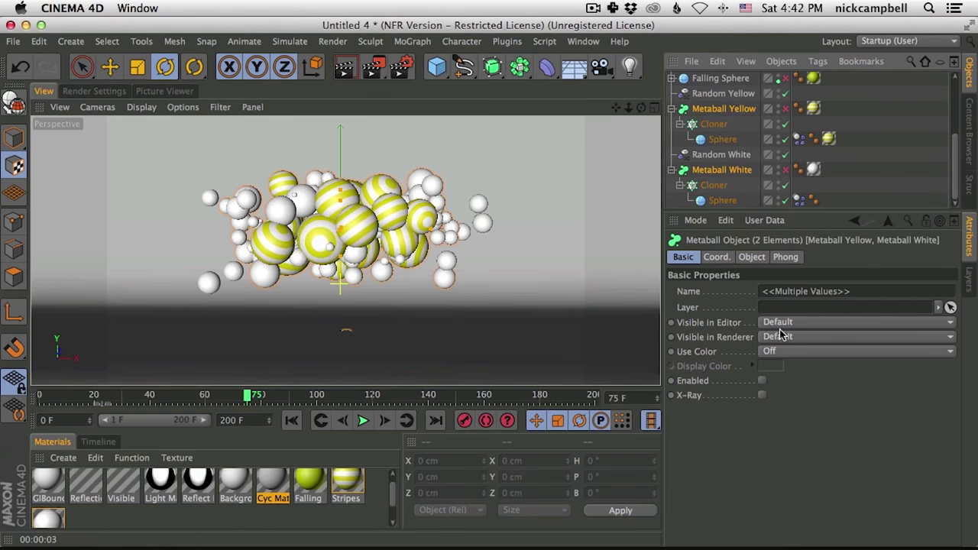
left_click(762, 381)
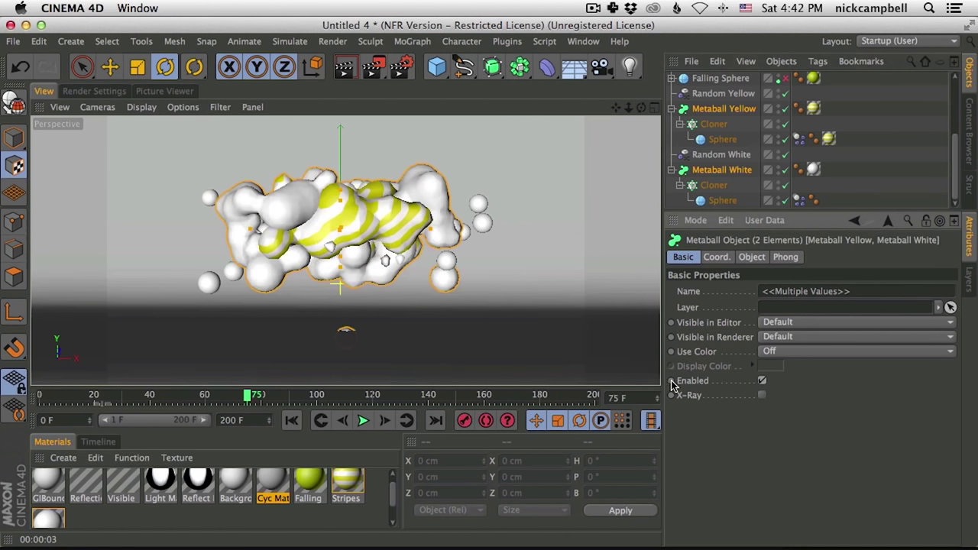
left_click_drag(251, 398, 252, 398)
left_click(761, 381)
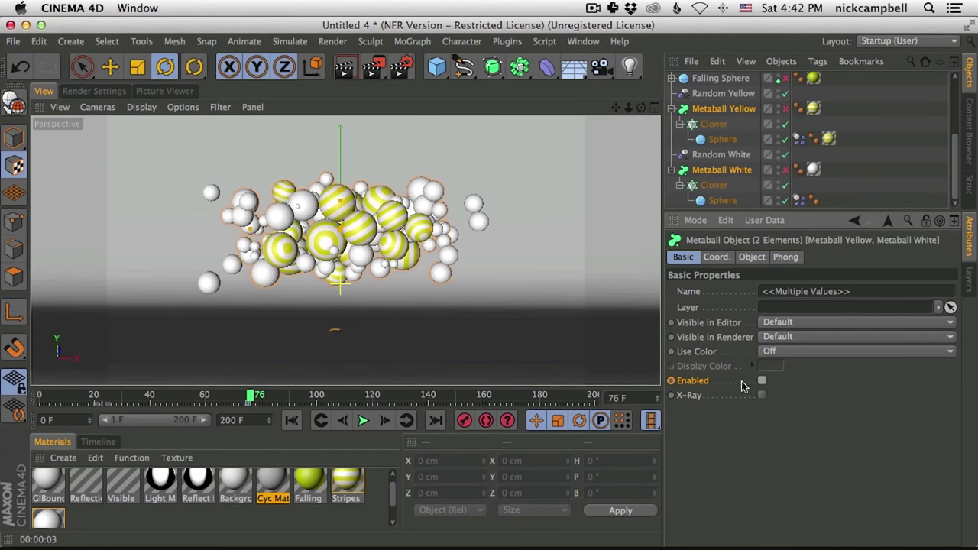
key("ctrl+z")
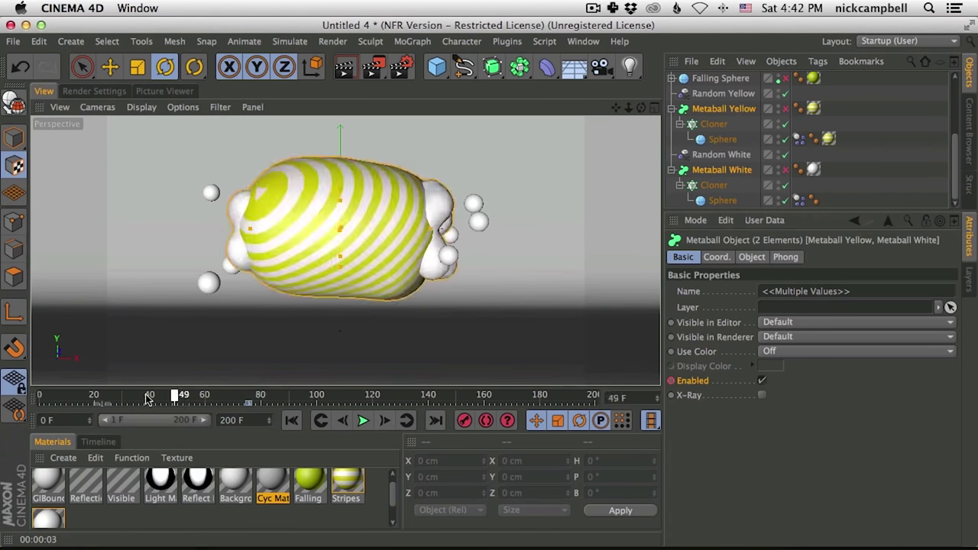
left_click(291, 419)
left_click(363, 420)
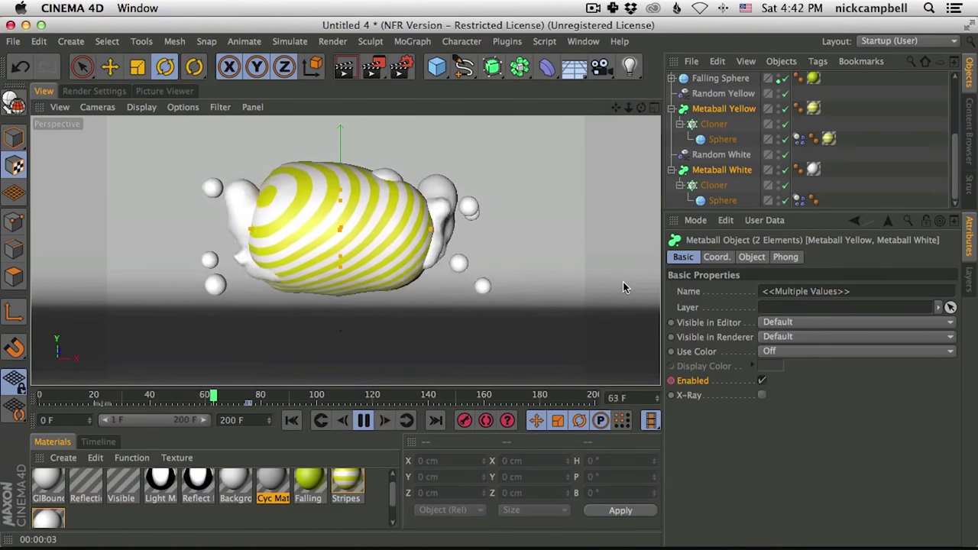
key("ctrl+y")
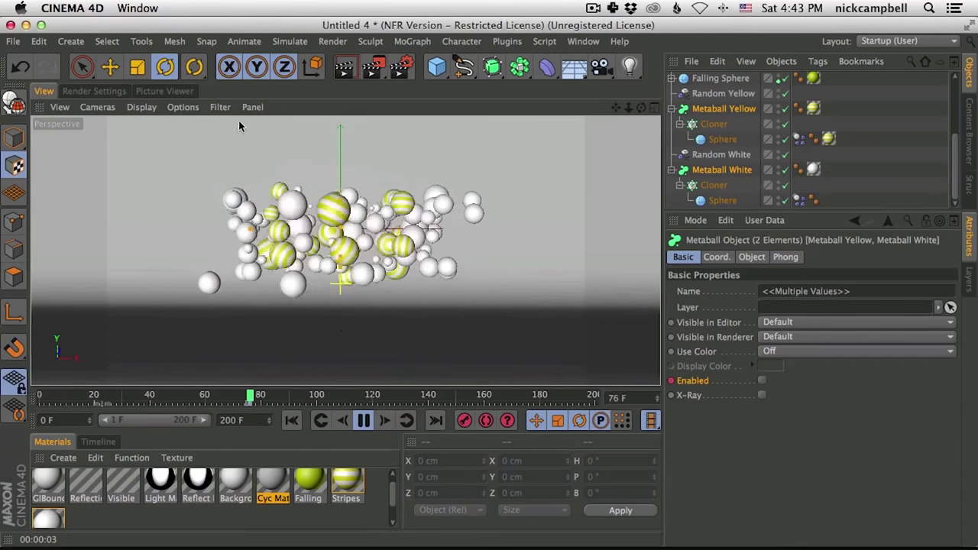
key("F8")
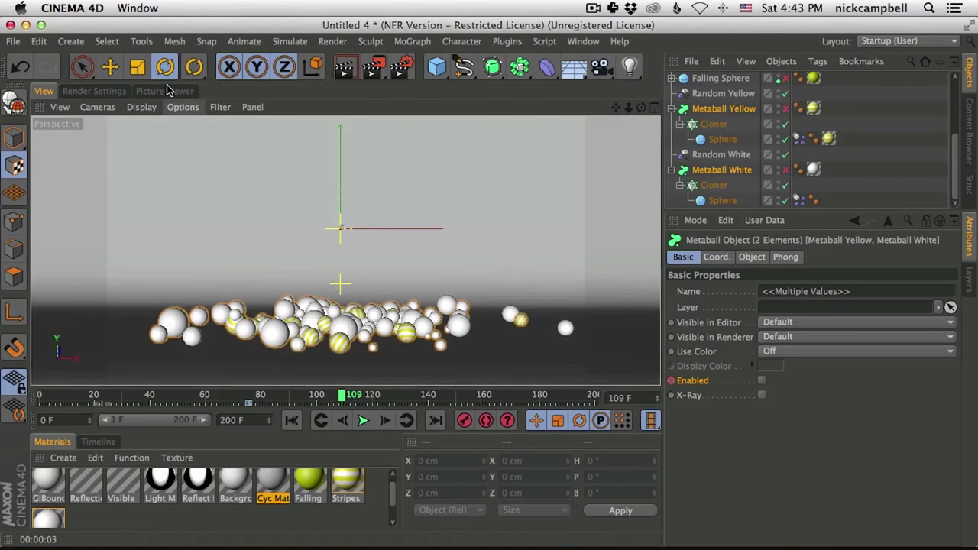
Show the previous metaball render and look over the render settings' global illumination presets
left_click(168, 91)
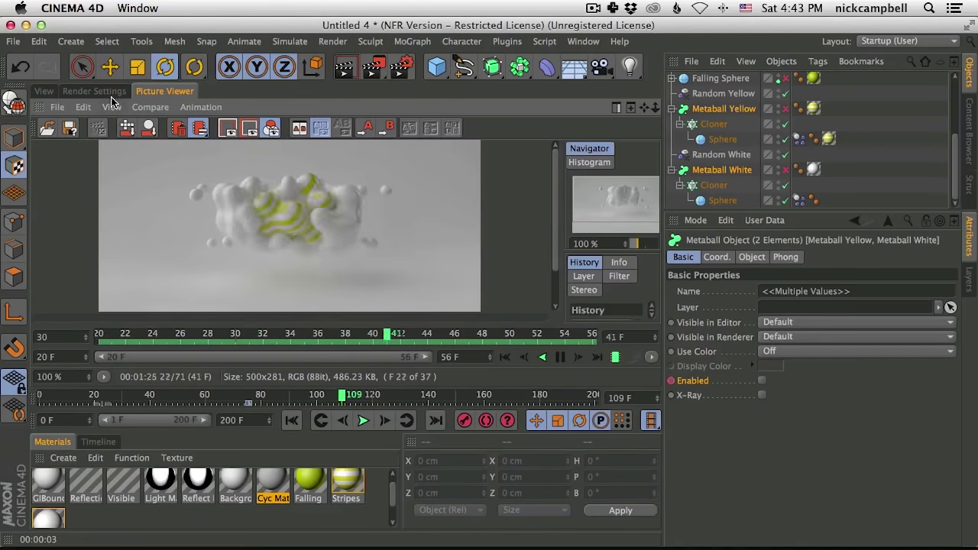
key("ctrl+b")
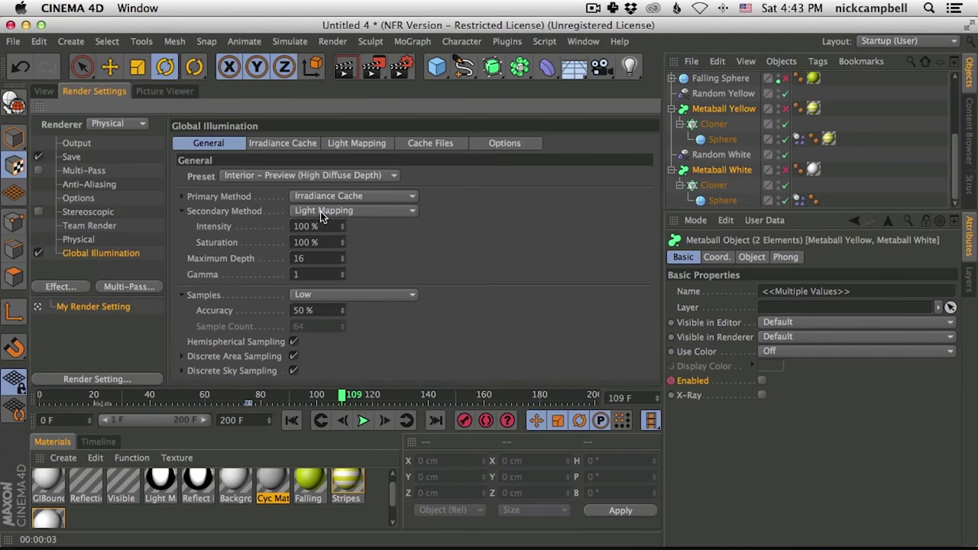
left_click(271, 176)
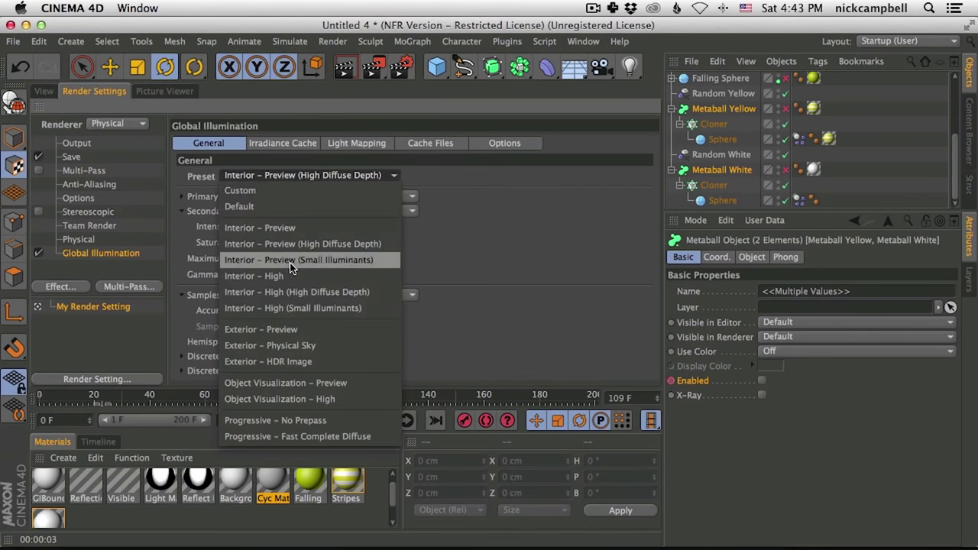
key("Escape")
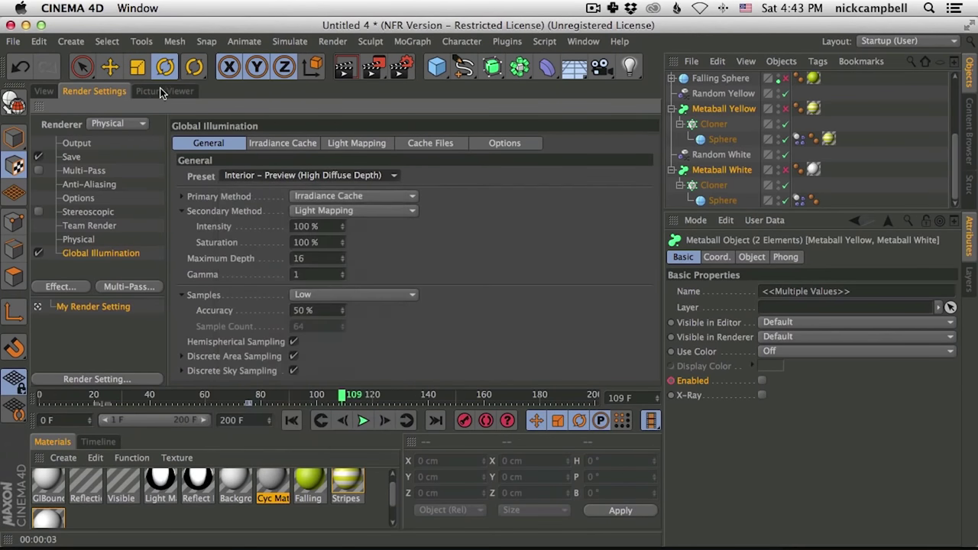
Widen the Picture Viewer side panel, play the 20–56 frame render, and view Output settings
left_click(164, 90)
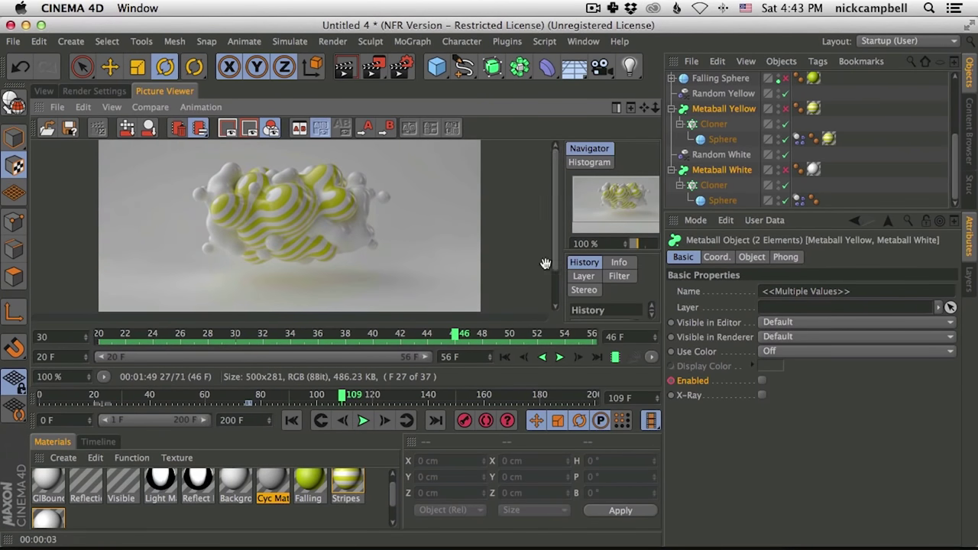
left_click_drag(561, 253, 456, 252)
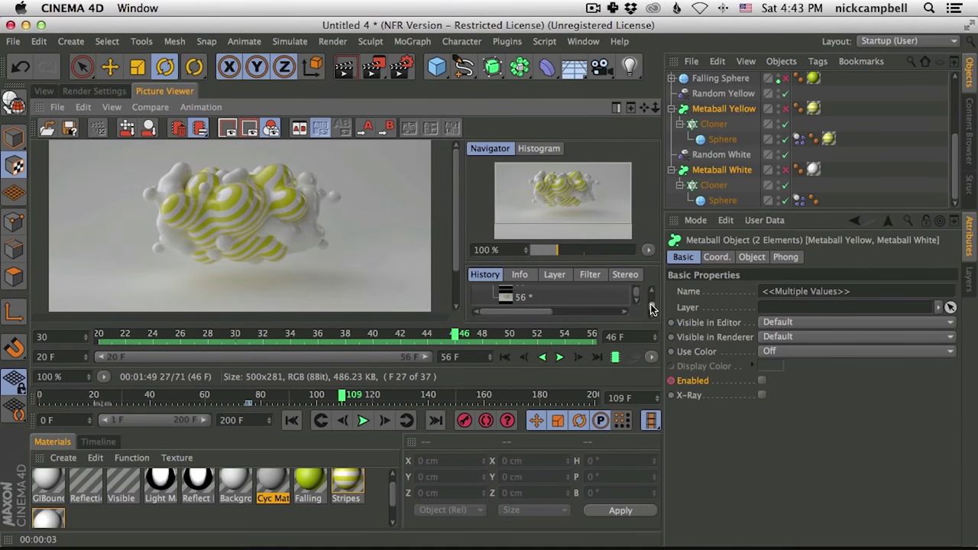
left_click_drag(458, 296, 499, 295)
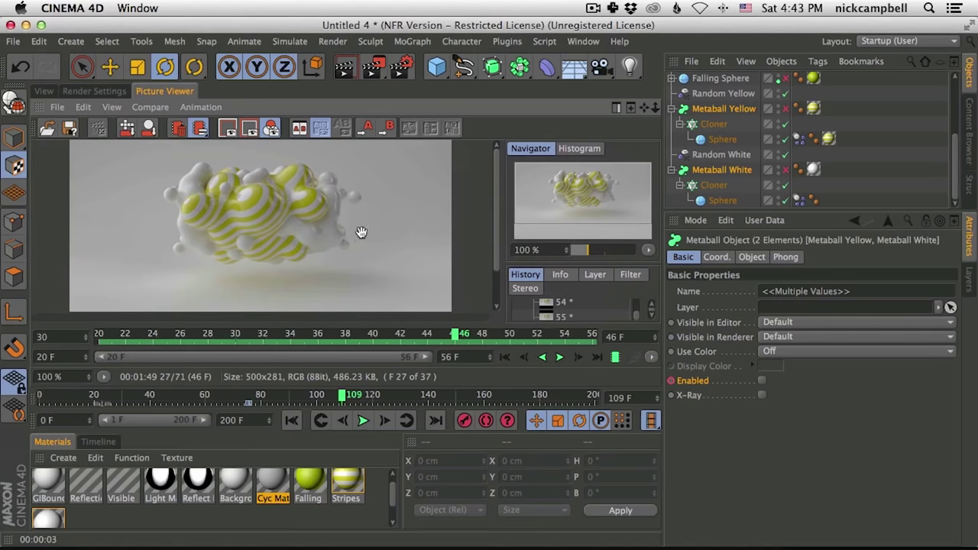
left_click(563, 359)
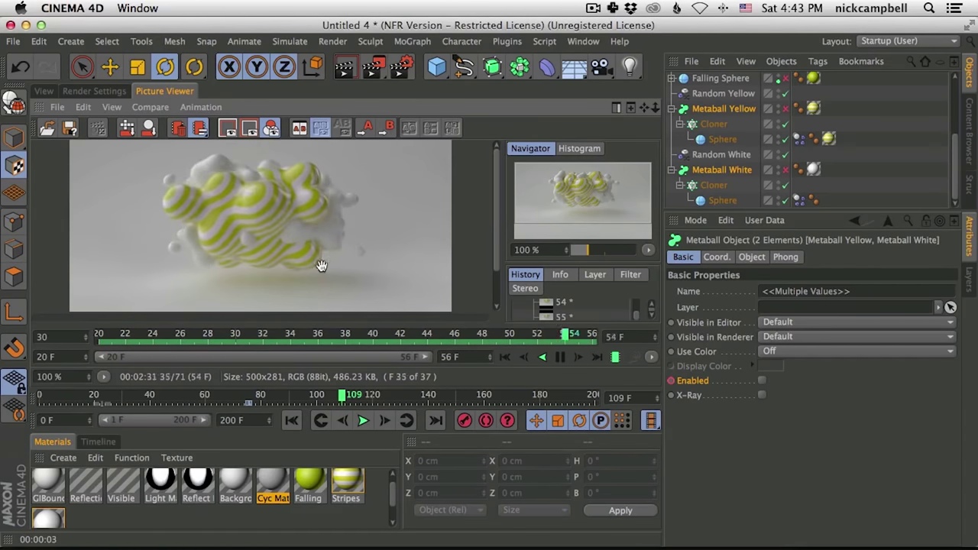
left_click(93, 91)
left_click(76, 144)
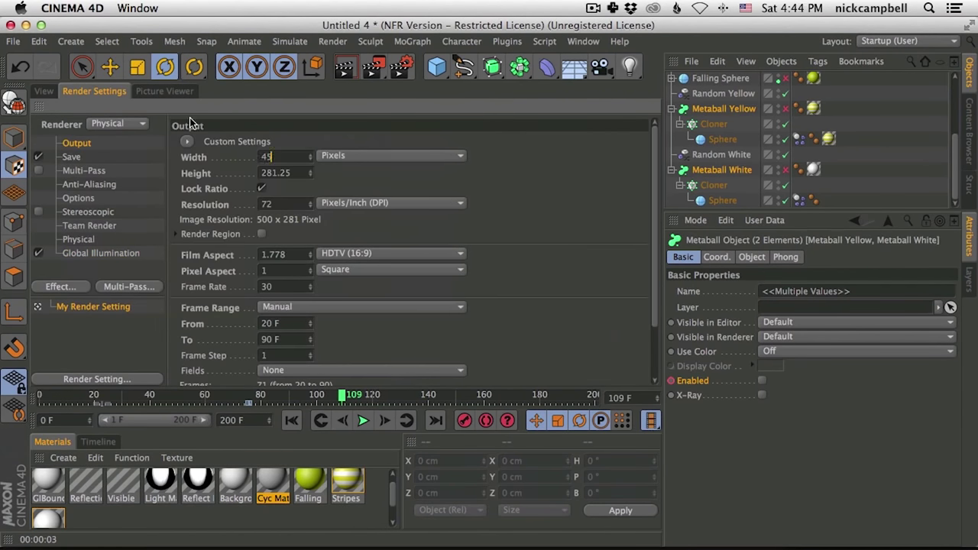
Render the 450-pixel-wide animation to the Picture Viewer without a file, then return the viewport to frame 37
key("shift+r")
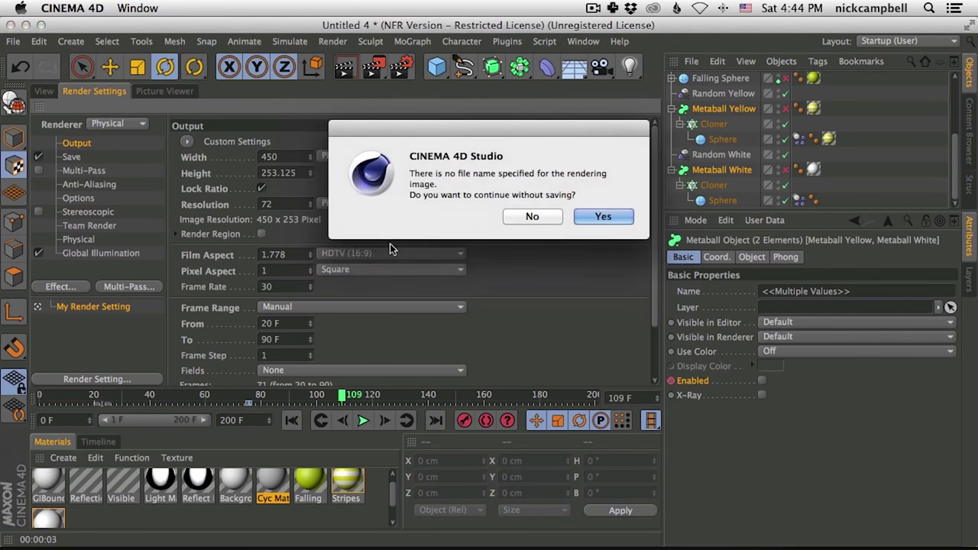
left_click(602, 217)
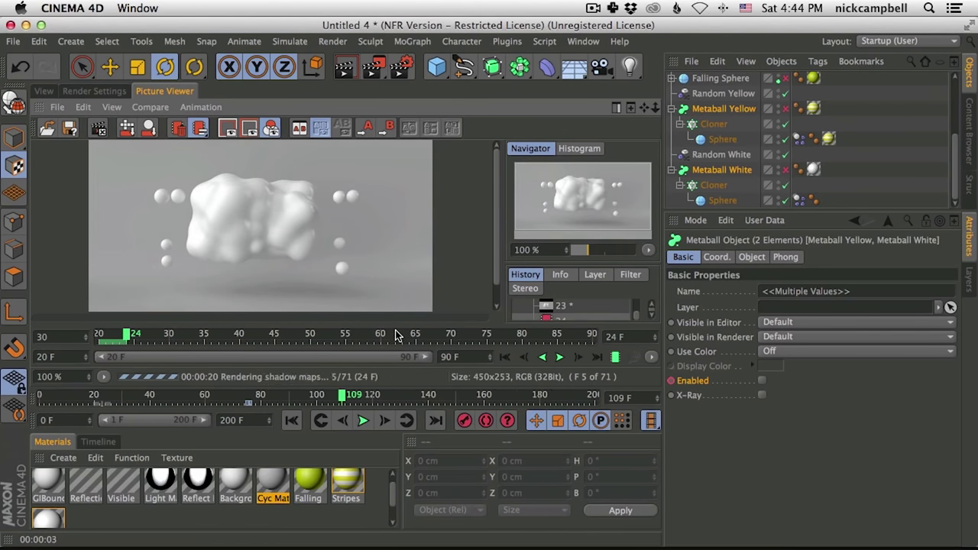
left_click(42, 92)
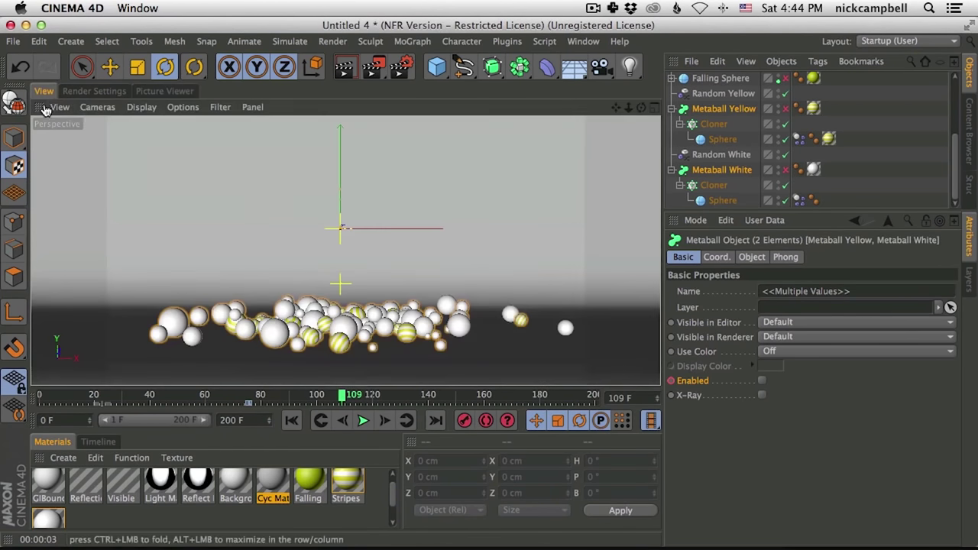
mouse_move(348, 394)
left_mouse_down()
mouse_move(109, 392)
mouse_move(334, 406)
mouse_move(252, 395)
left_mouse_up()
key("super+Tab")
Play the NT1 jingle reference clip in Safari, pausing on the striped balls, through to its logo ending
left_click(287, 305)
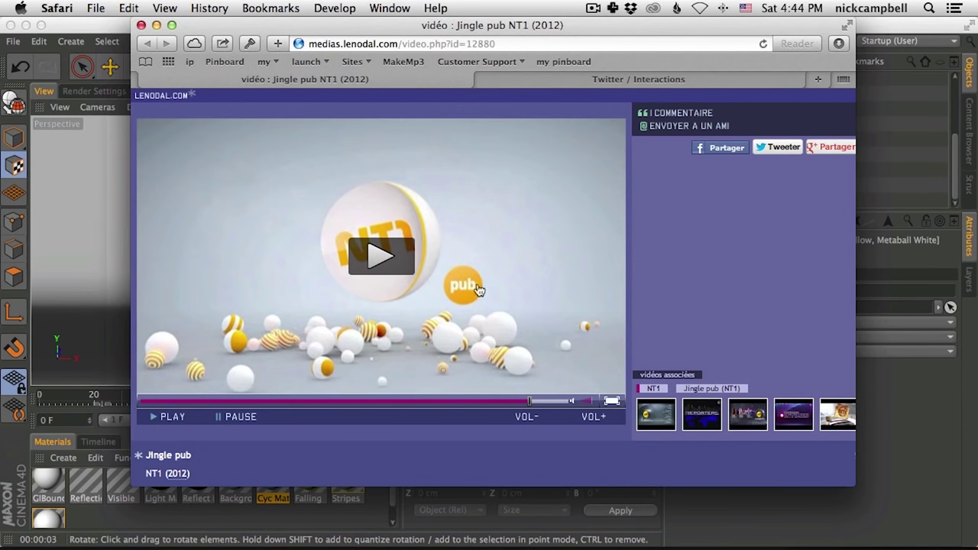
left_click(498, 272)
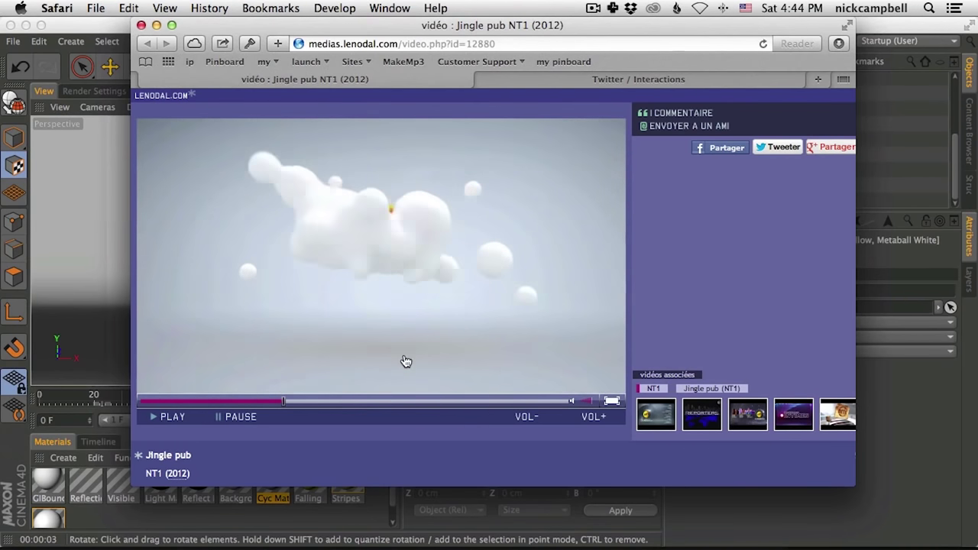
left_click(405, 357)
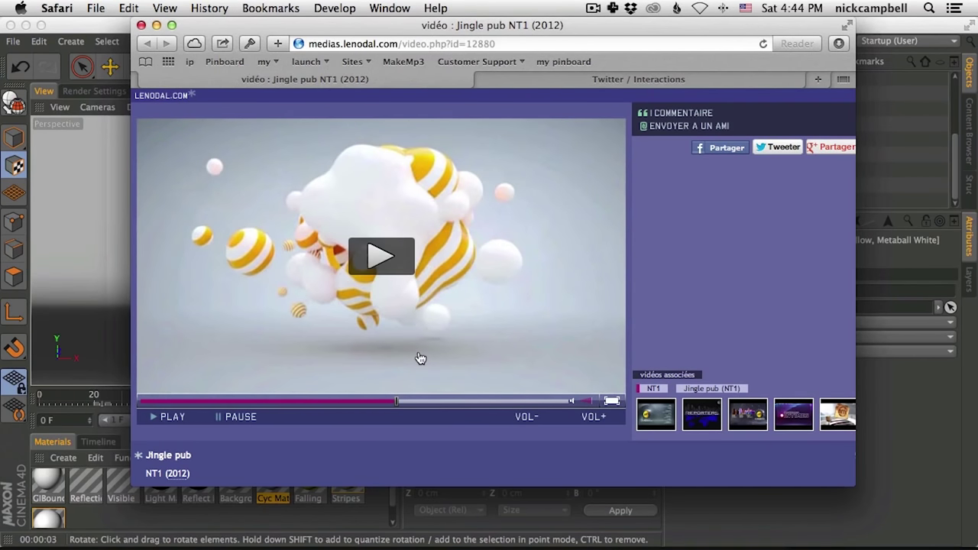
left_click(414, 341)
left_click(415, 341)
left_click(399, 311)
left_click(397, 309)
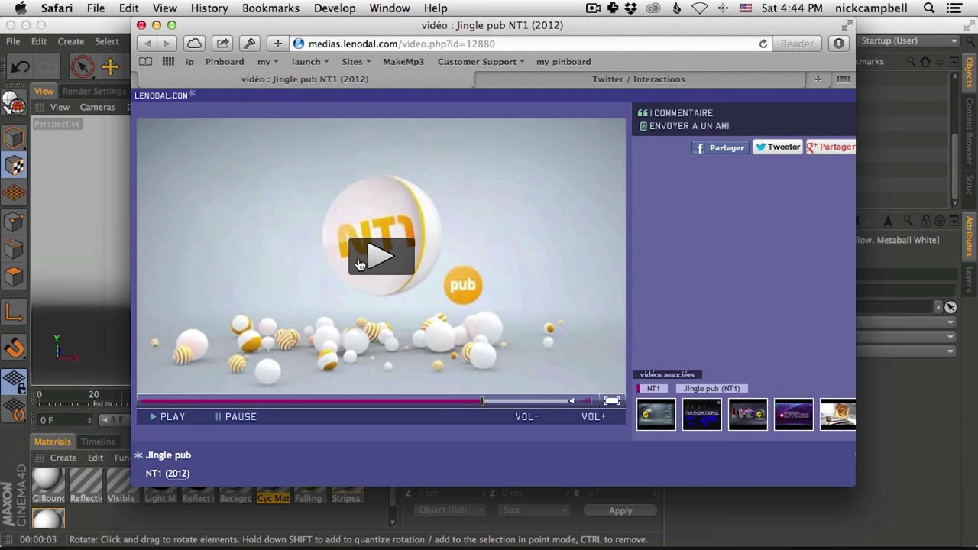
left_click(386, 264)
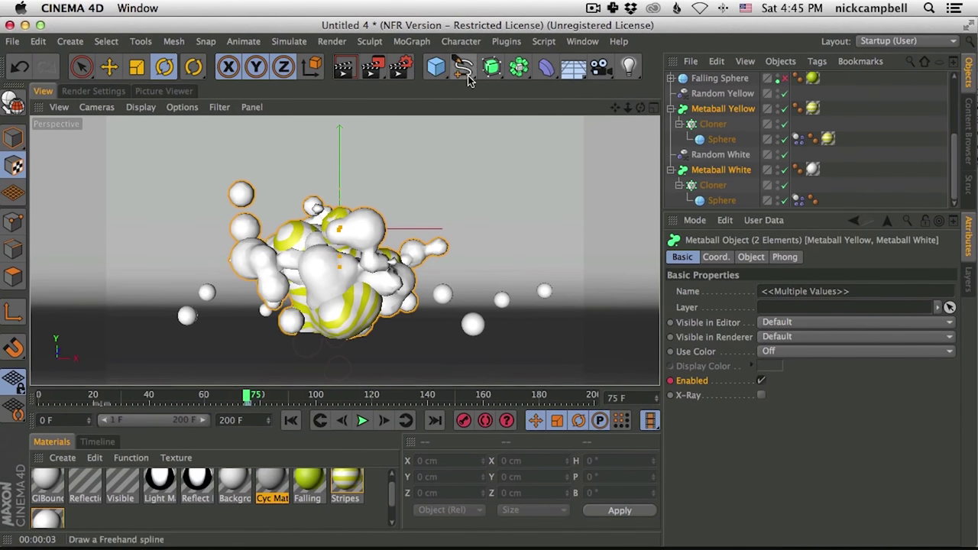
Start a new scene and add a Sphere set to the Hemisphere type
key("super+n")
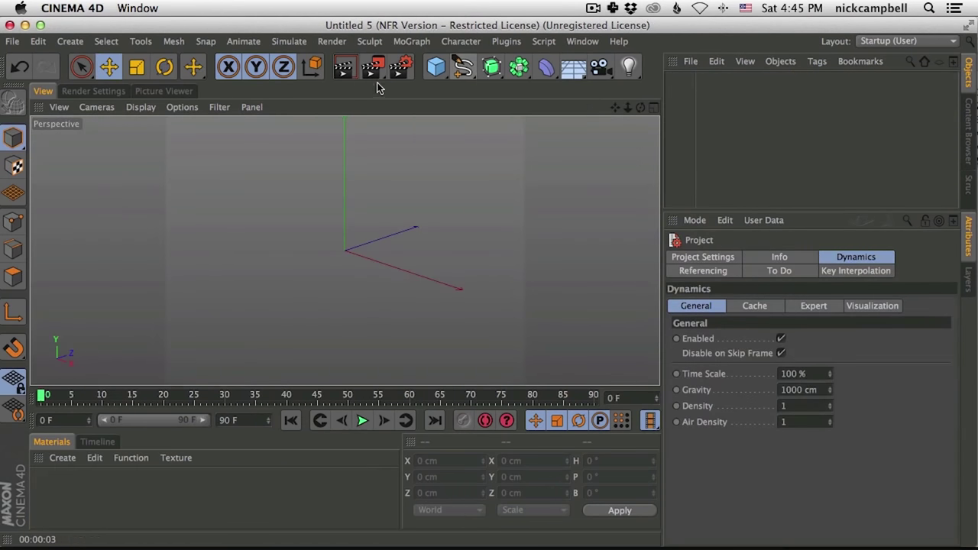
left_click_drag(435, 68, 756, 119)
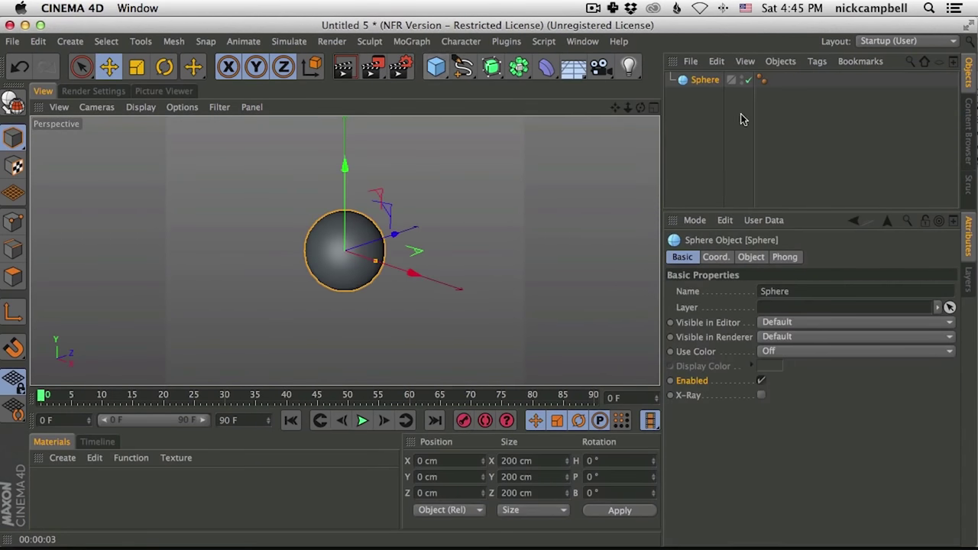
left_click(749, 257)
left_click(761, 323)
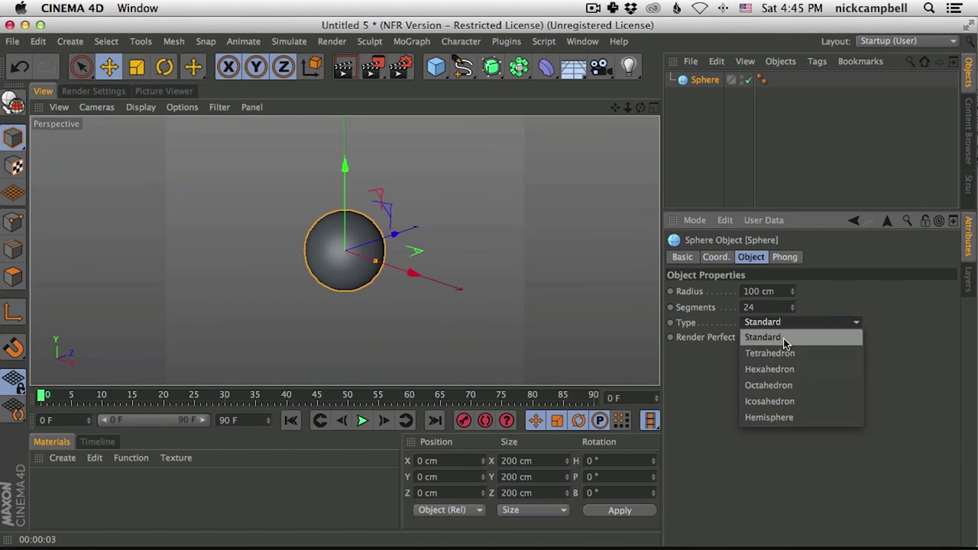
left_click(775, 417)
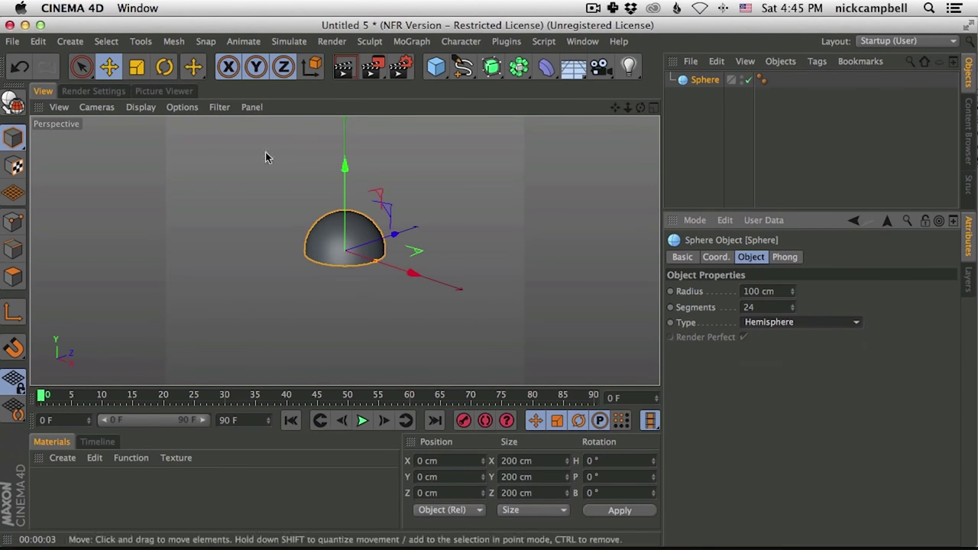
Bank the hemisphere to -90° in B
left_click(164, 67)
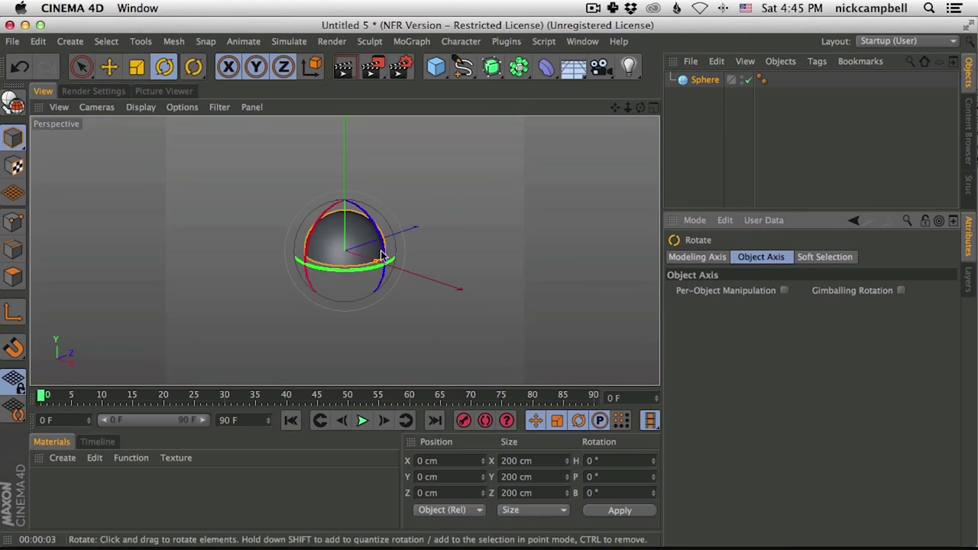
left_click_drag(381, 256, 325, 114)
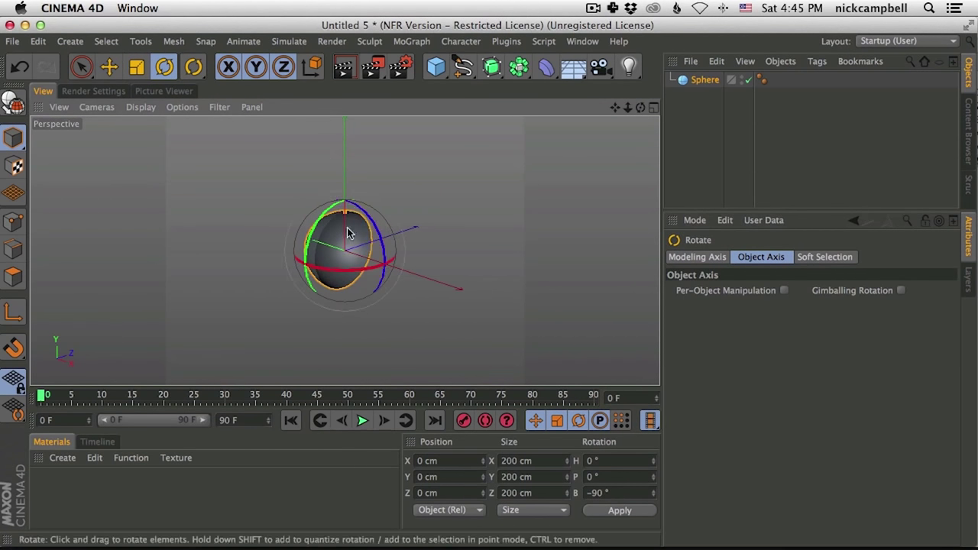
left_click_drag(347, 231, 193, 224, "alt")
scroll(404, 247, "up", 5)
scroll(388, 253, "down", 5)
left_click_drag(389, 252, 428, 245, "alt")
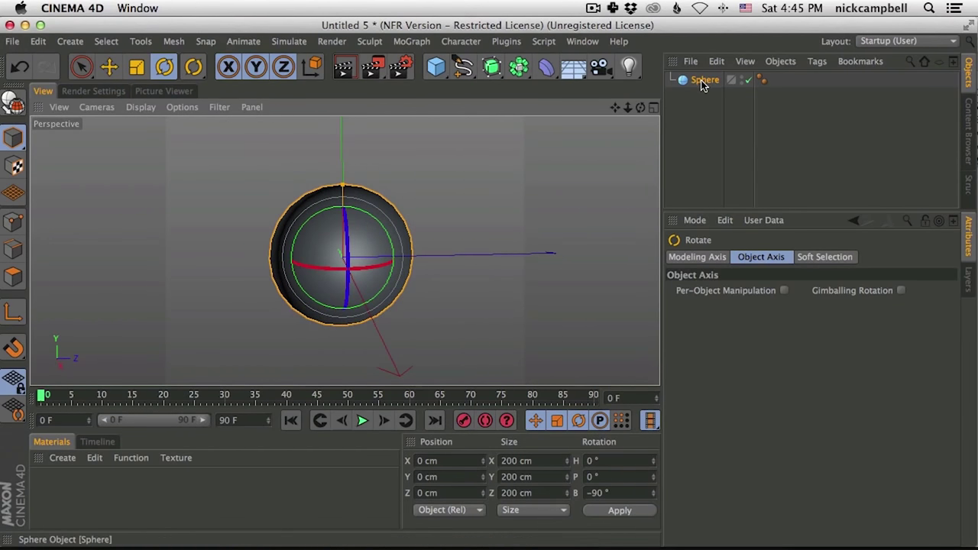
Duplicate the hemisphere and scale the copy Sphere.1 up slightly to 202 cm
left_click(701, 81)
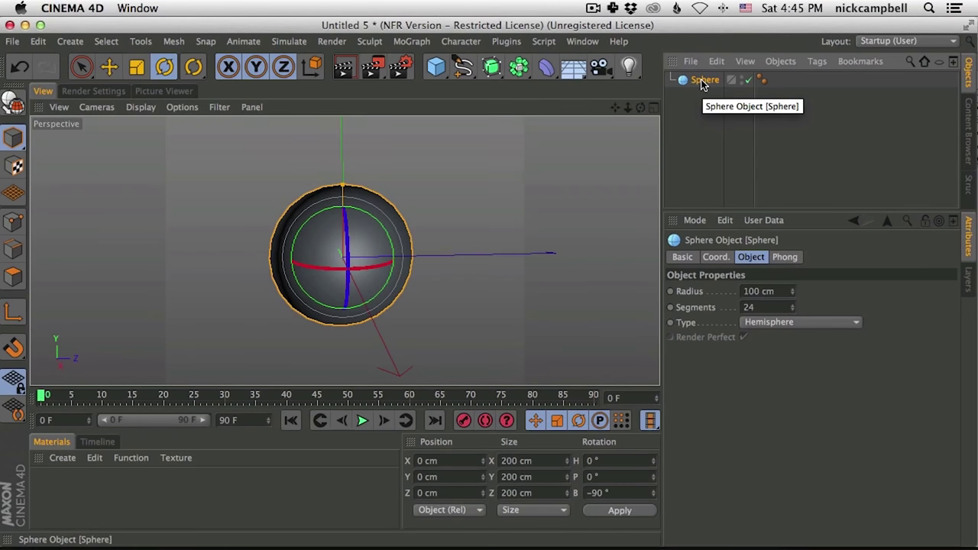
key("super+c")
key("super+v")
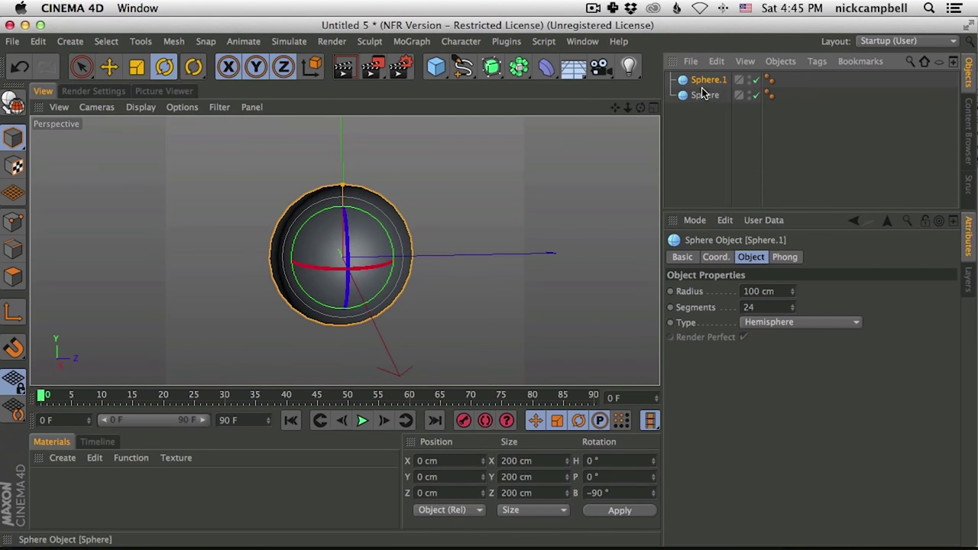
left_click(137, 67)
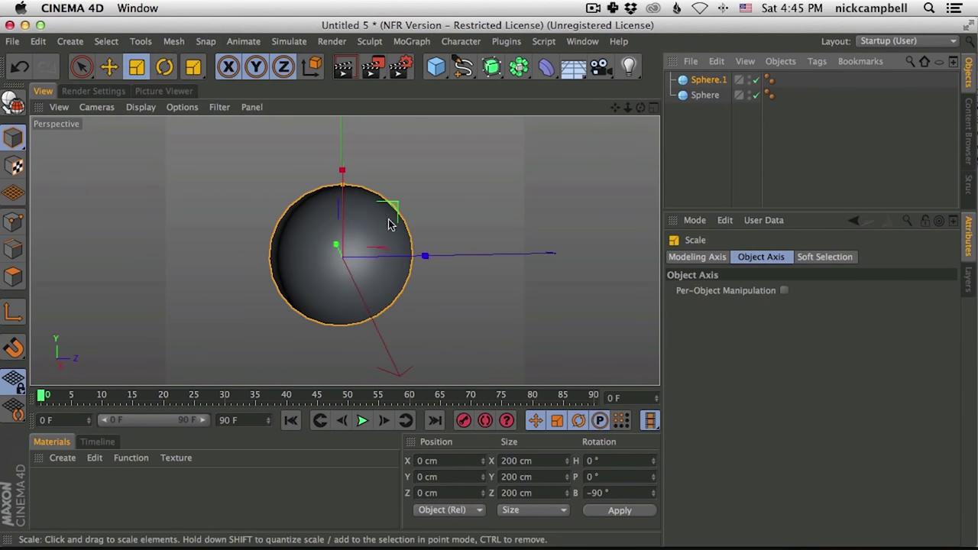
left_click(704, 81)
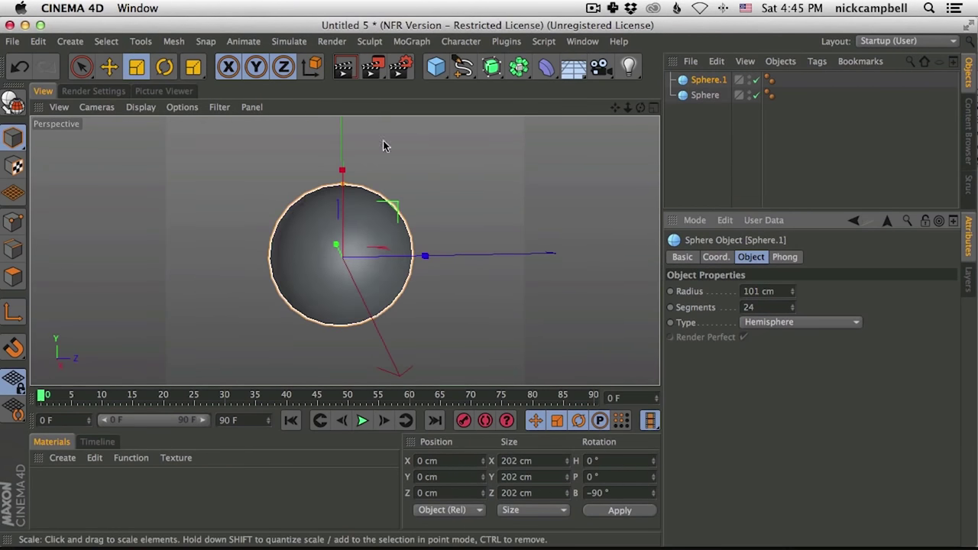
left_click_drag(413, 274, 423, 252)
Review the reference clip paused on the NT1 logo ball
key("super+Tab")
left_click(393, 347)
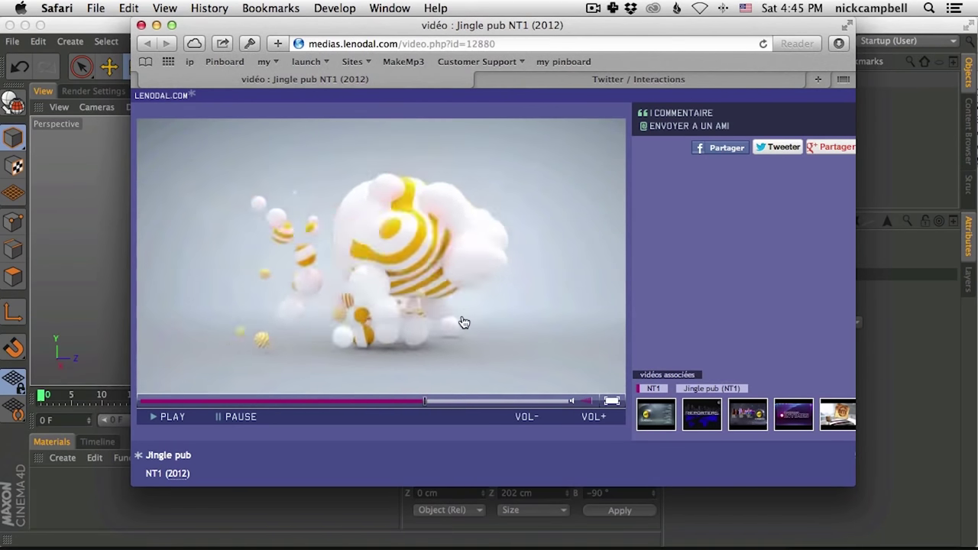
left_click(464, 322)
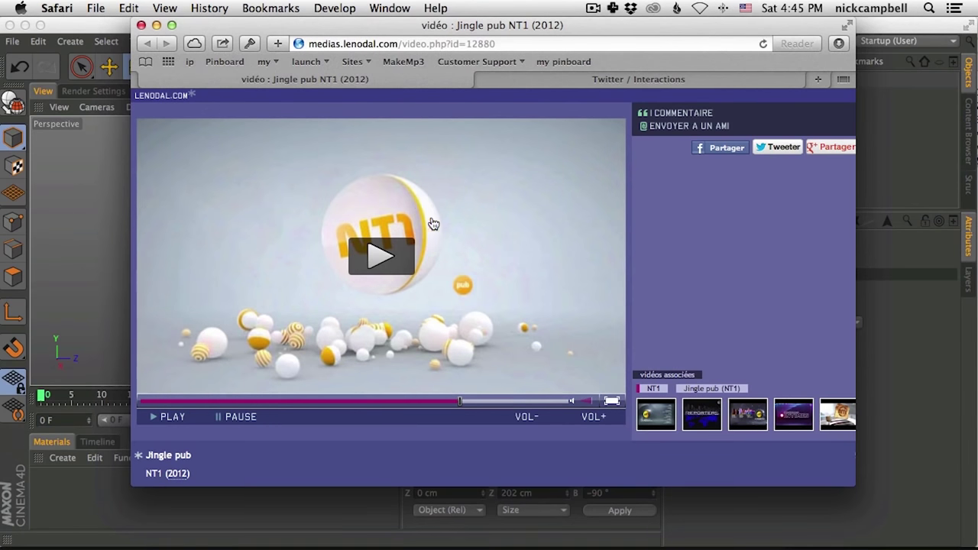
key("super+Tab")
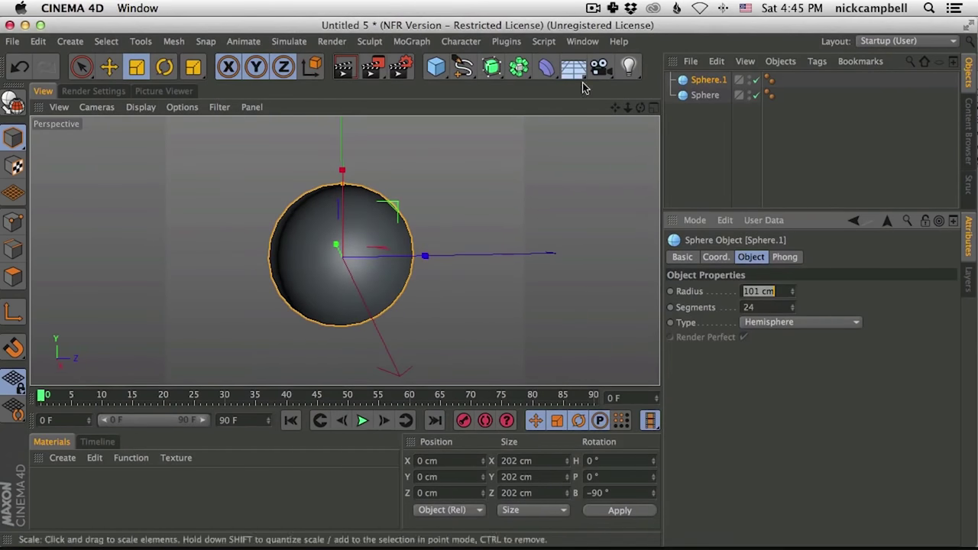
Add a Disc with its Orientation set to +Z
left_click_drag(435, 72, 493, 116)
left_click(782, 356)
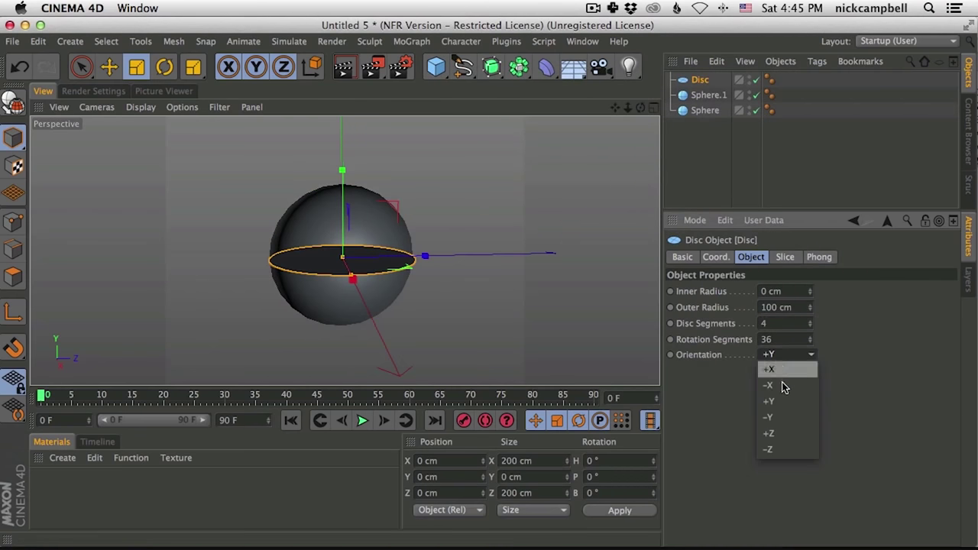
left_click(787, 433)
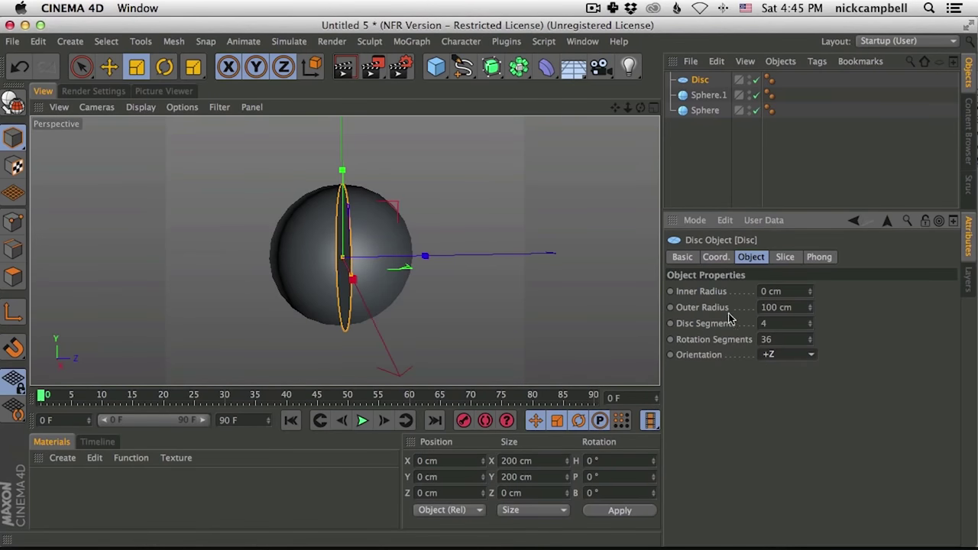
left_click_drag(601, 307, 542, 275, "alt")
Turn both hemispheres in heading, first -90° and then further, around the disc
left_click(705, 96)
left_click(701, 110, "shift")
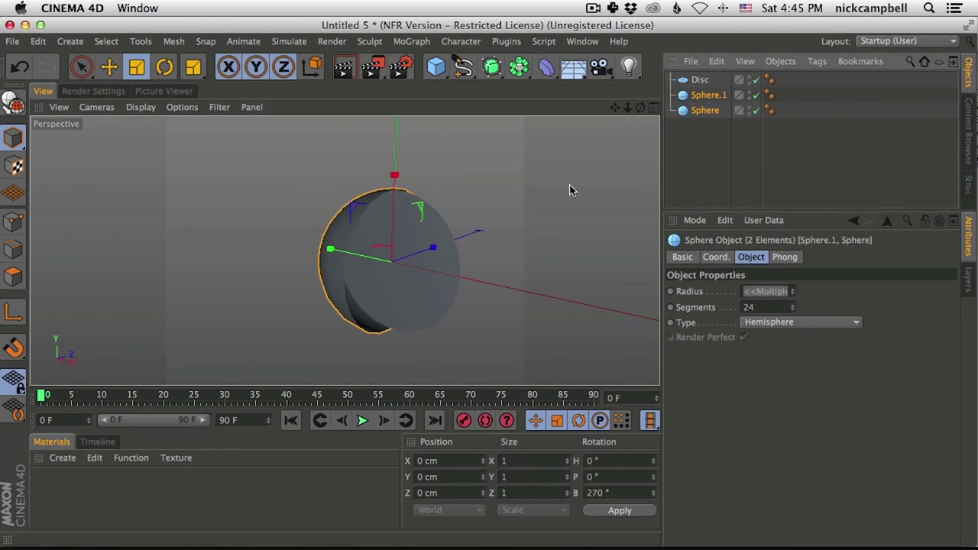
left_click(164, 67)
left_click_drag(421, 280, 398, 273)
middle_click_drag(387, 296, 450, 253, "alt")
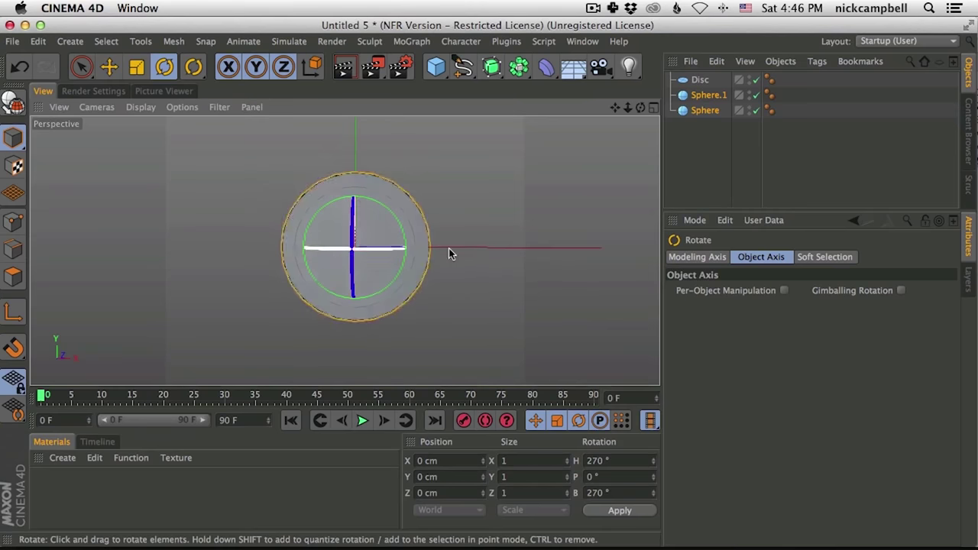
left_click(699, 81)
left_click(708, 95)
left_click(704, 110, "shift")
left_click_drag(374, 247, 420, 233)
left_click(709, 147)
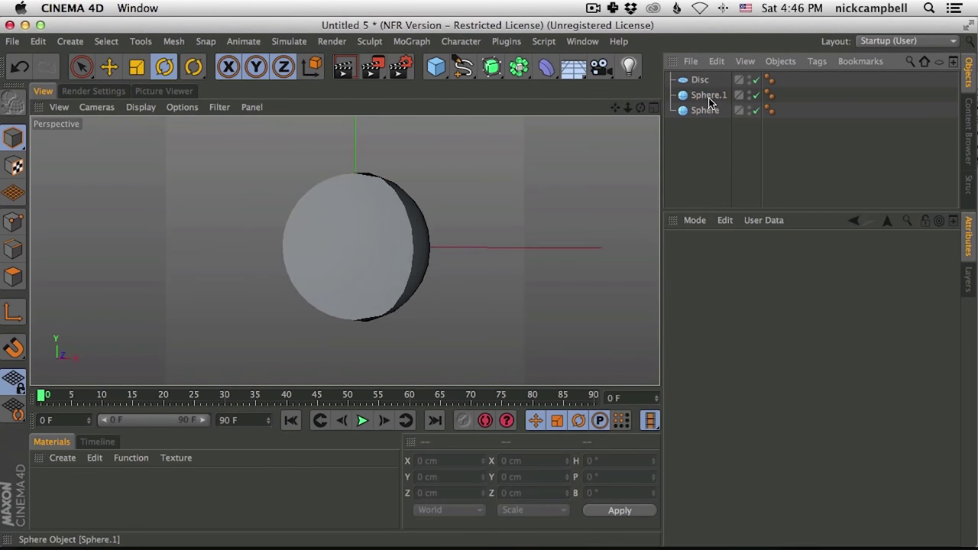
left_click(709, 96)
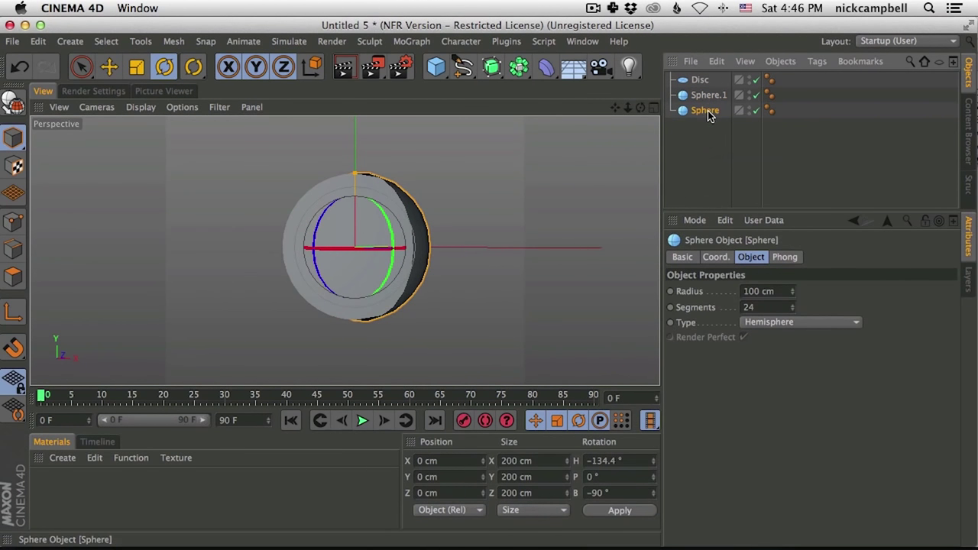
Rename Sphere to 'Yellow' and Sphere.1 to 'White'
double_click(705, 111)
type("Yello")
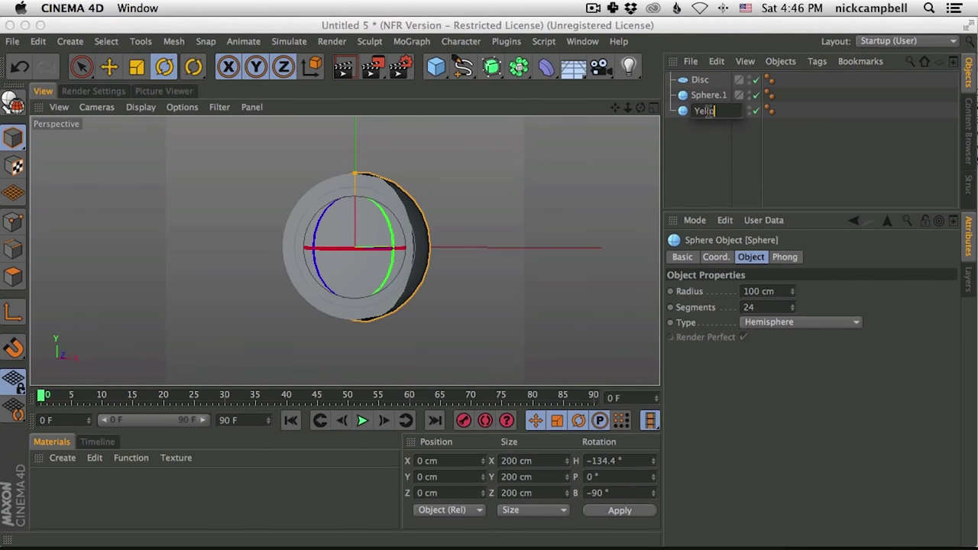
type("w")
key("Return")
double_click(706, 95)
type("White")
key("Return")
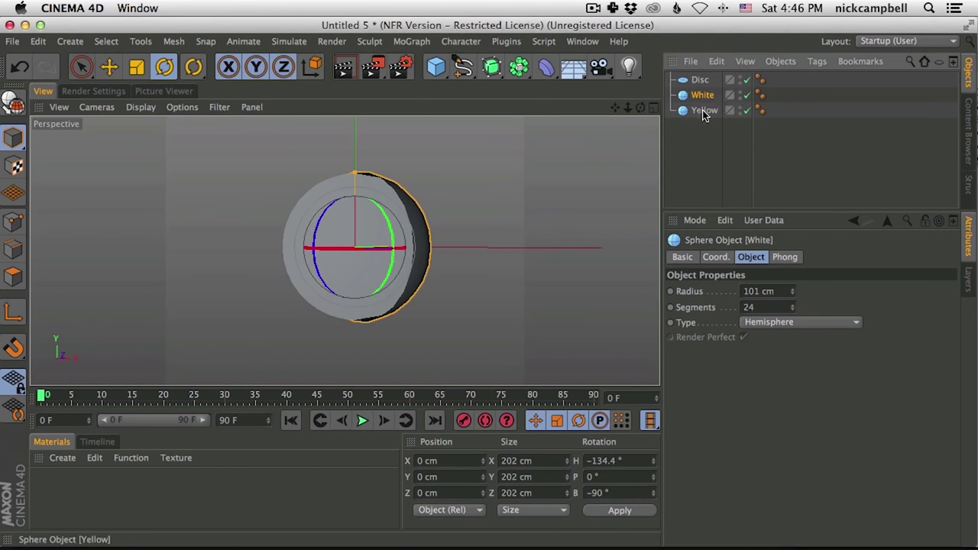
Rotate Yellow to -139.6° heading, then select the disc and both hemispheres
left_click(704, 111)
left_click_drag(369, 248, 367, 255)
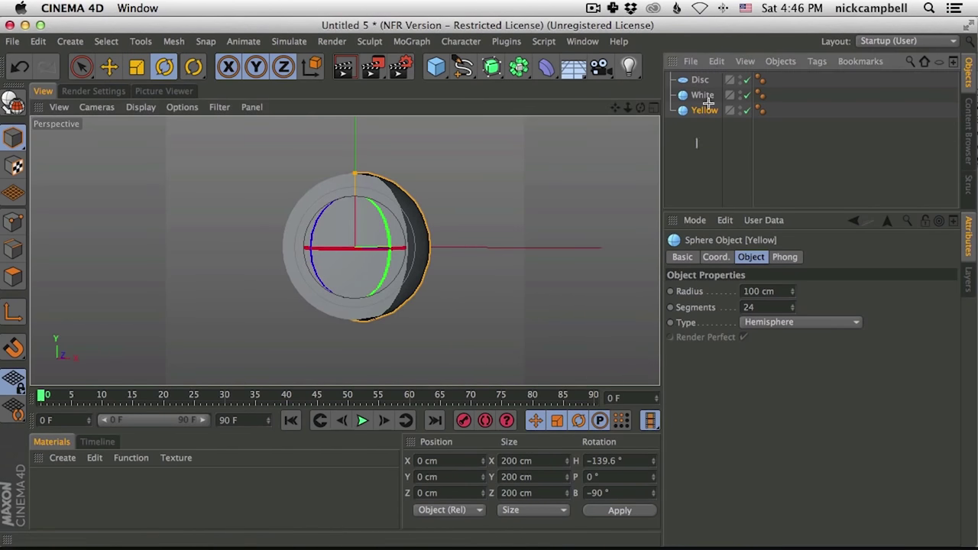
left_click_drag(698, 130, 707, 79)
Parent the Disc, White and Yellow under a new Null object
left_click(436, 67)
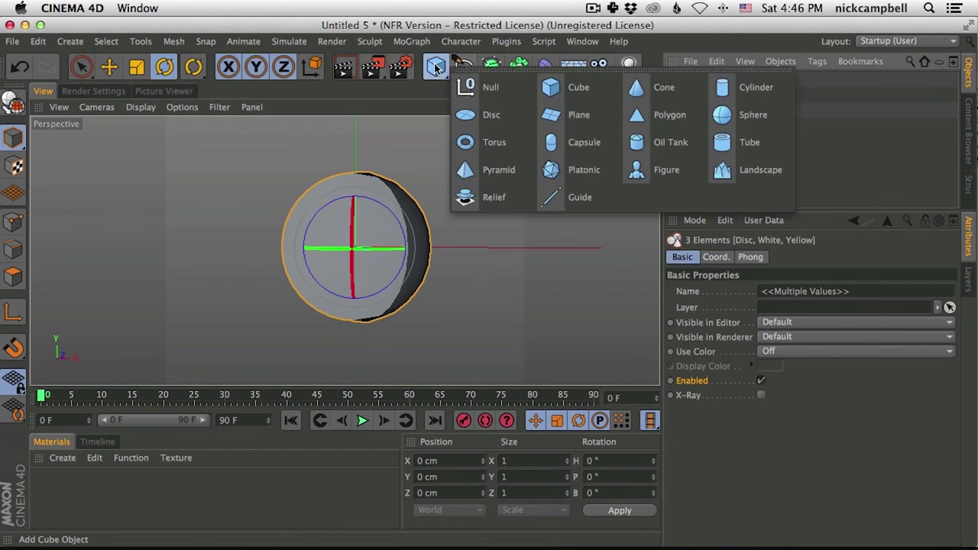
left_click(492, 86)
left_click_drag(704, 129, 701, 82)
Rename the null 'Logo' and switch to the Untitled 4 metaball scene
left_click(701, 81)
double_click(701, 80)
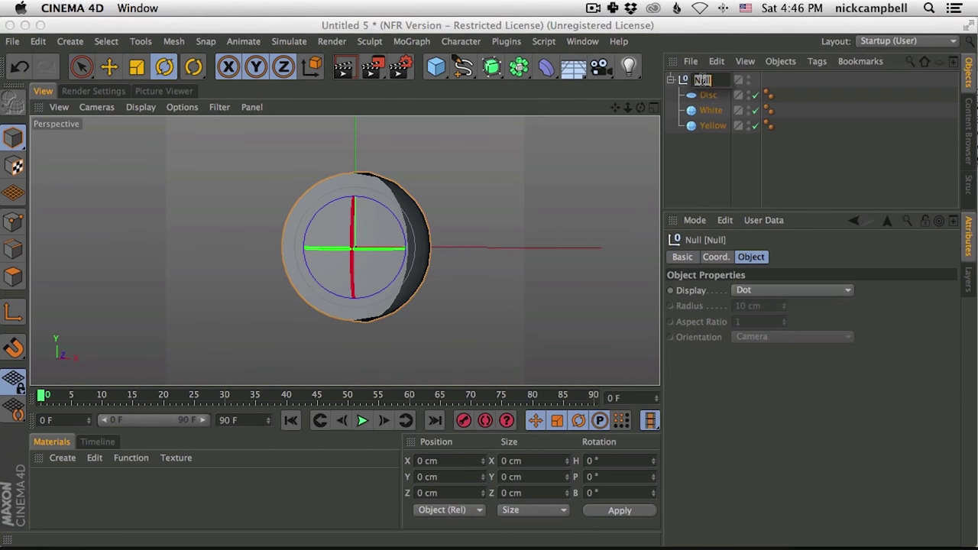
key("Return")
type("Logo")
key("Return")
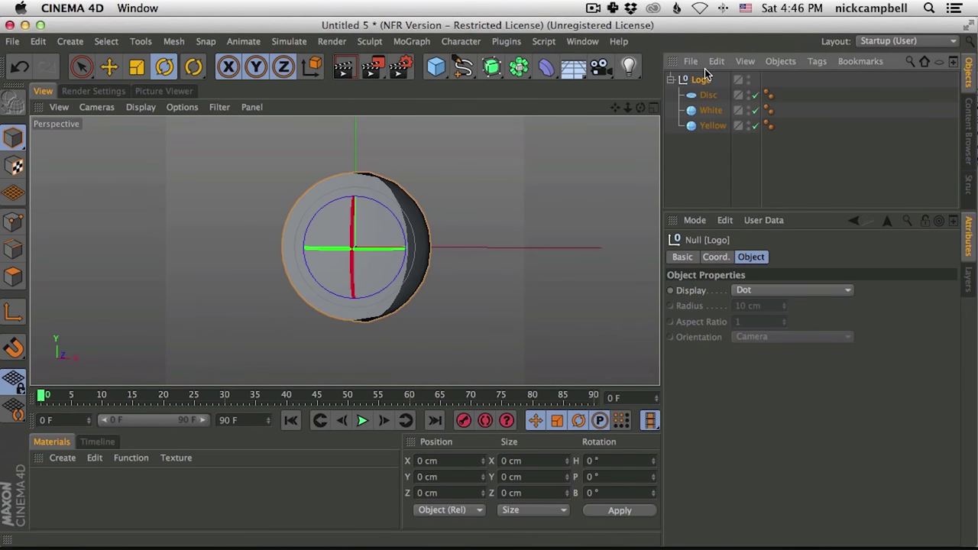
left_click(632, 188)
left_click(703, 81)
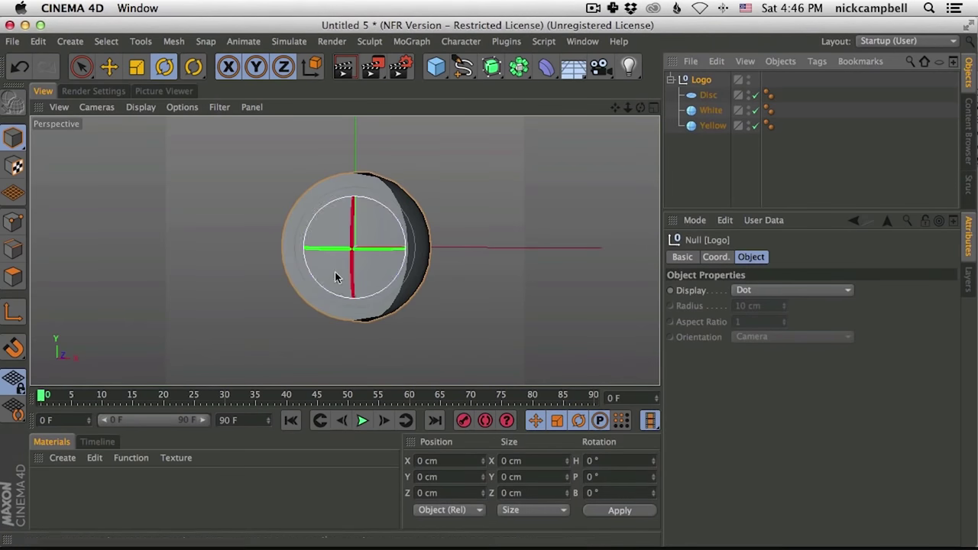
left_click(579, 42)
left_click(624, 401)
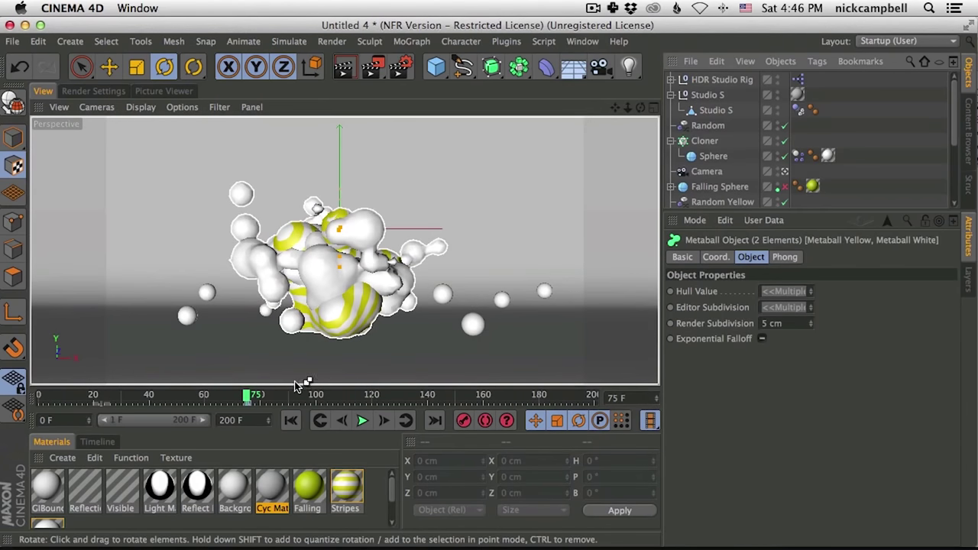
Scale the Logo group up slightly and play the simulation to frame 175, where the spheres settle
left_click(136, 68)
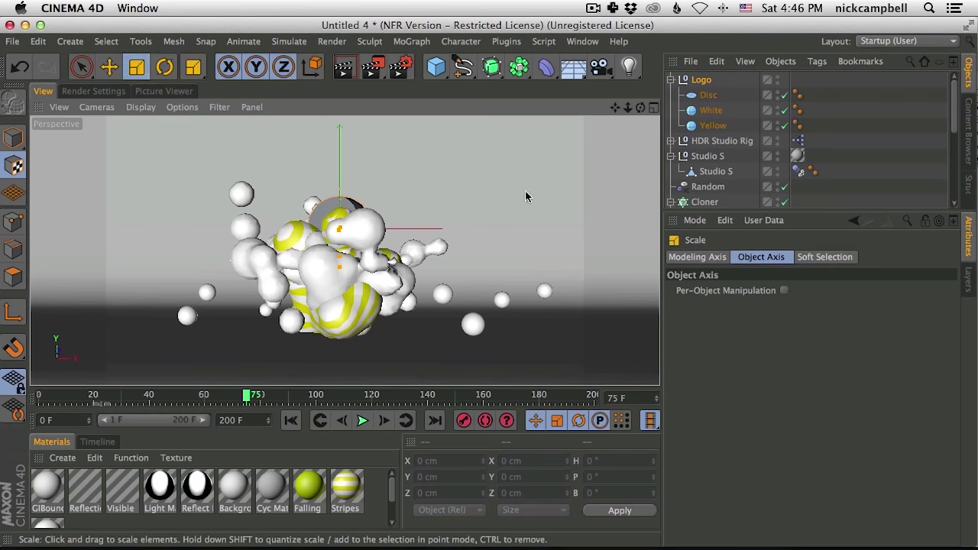
left_click(700, 80)
left_click(709, 94)
left_click(701, 79)
left_click(13, 138)
left_click_drag(459, 211, 527, 211)
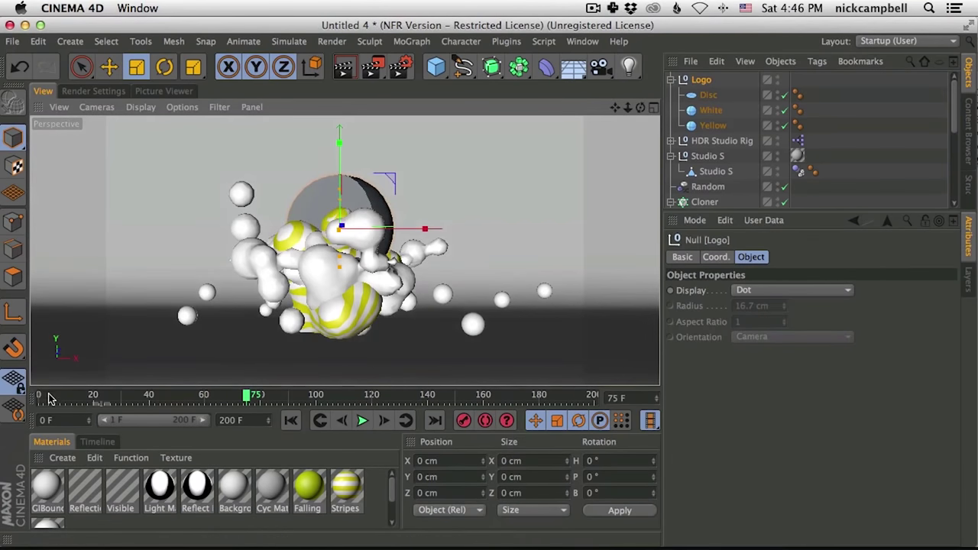
left_click(42, 396)
left_click_drag(462, 233, 411, 279)
left_click(362, 420)
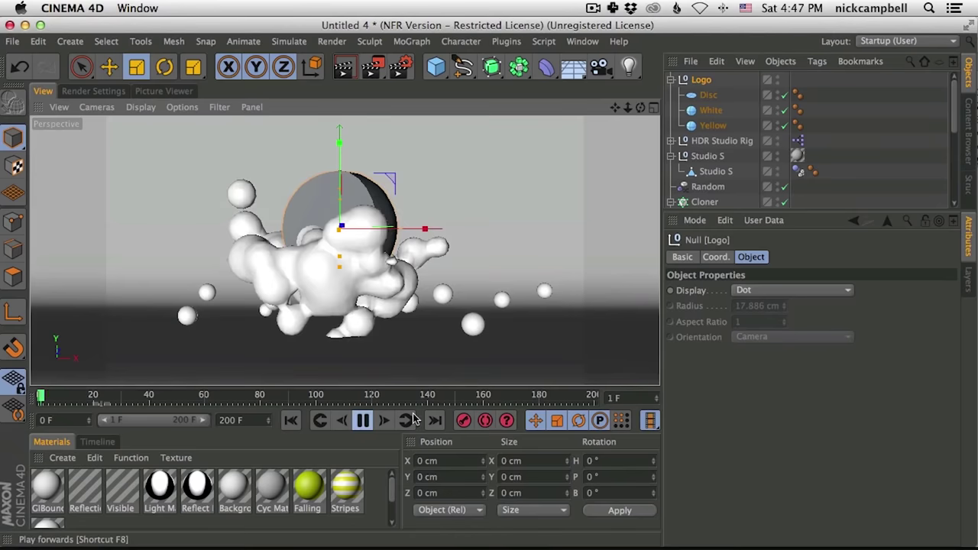
left_click(362, 420)
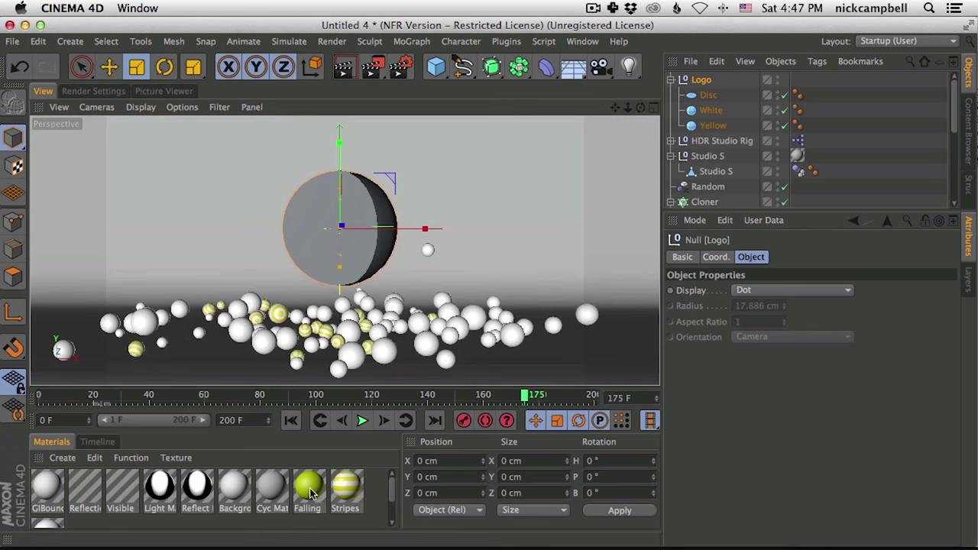
Assign the Falling material to Yellow and the White material to White
left_click_drag(309, 486, 715, 127)
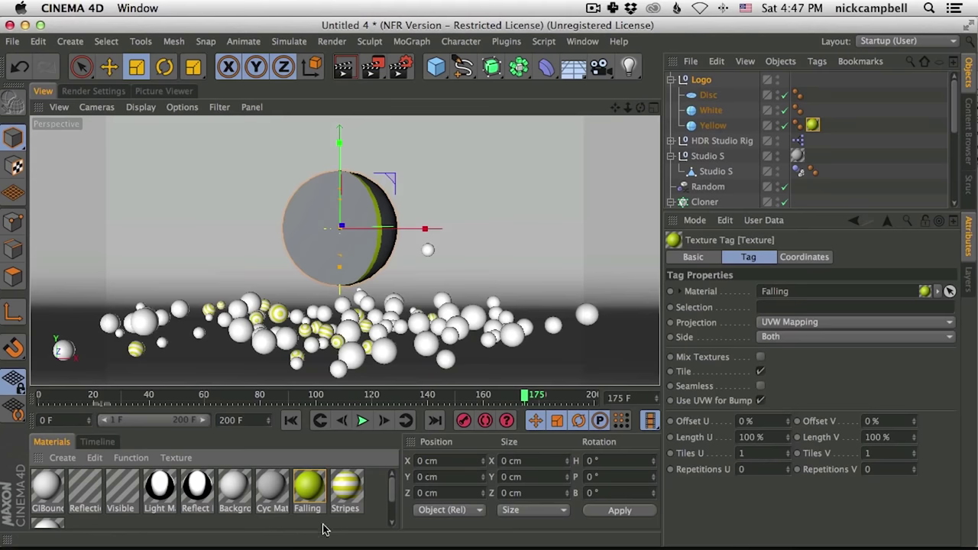
scroll(398, 487, "down", 1)
left_click_drag(607, 290, 717, 110)
scroll(392, 495, "up", 1)
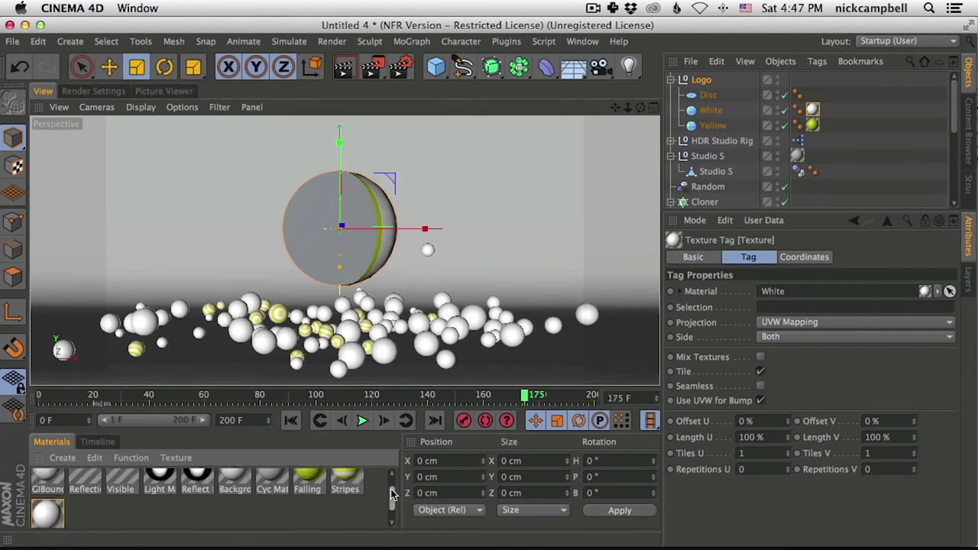
Give Falling a Fresnel reflection at 2% brightness, 13% mix strength and 10% blurriness
double_click(308, 487)
left_click_drag(365, 108, 718, 168)
left_click_drag(339, 395, 129, 405)
left_click_drag(653, 165, 580, 80)
left_click(570, 299)
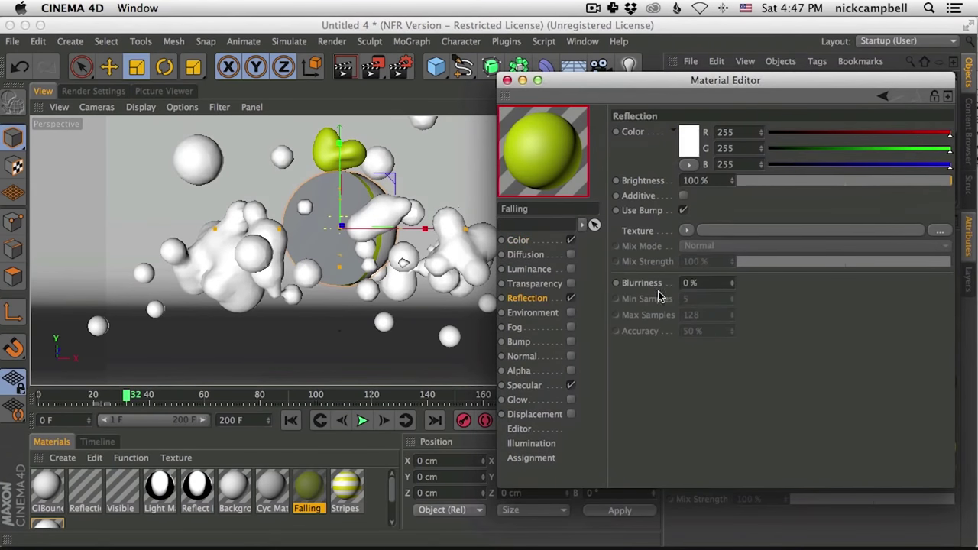
left_click(686, 230)
left_click(726, 333)
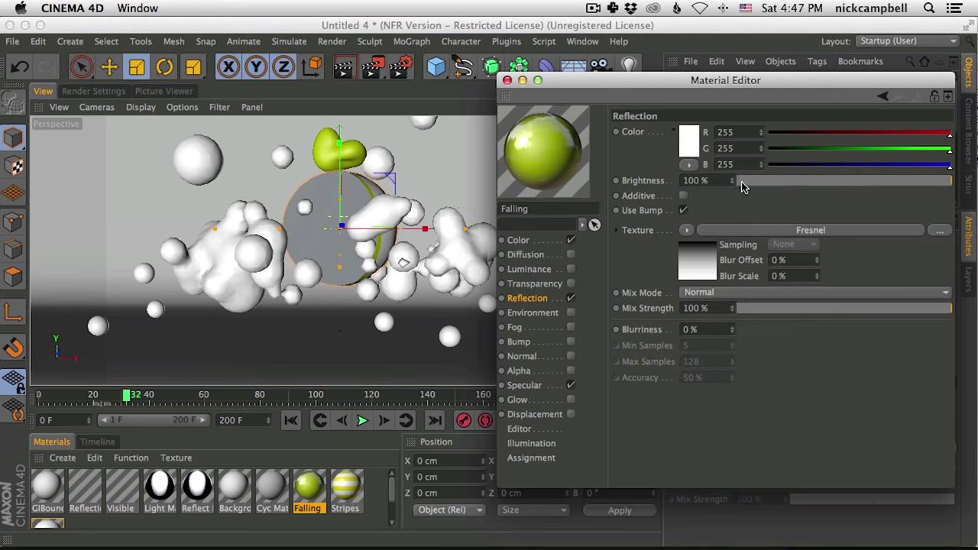
left_click(770, 313)
left_click_drag(769, 310, 764, 310)
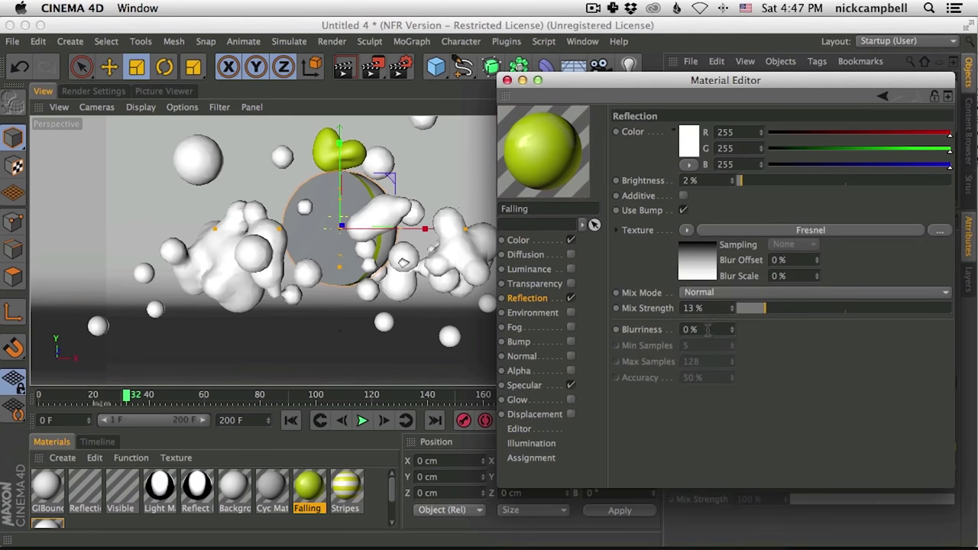
type("10")
key("Return")
left_click(506, 80)
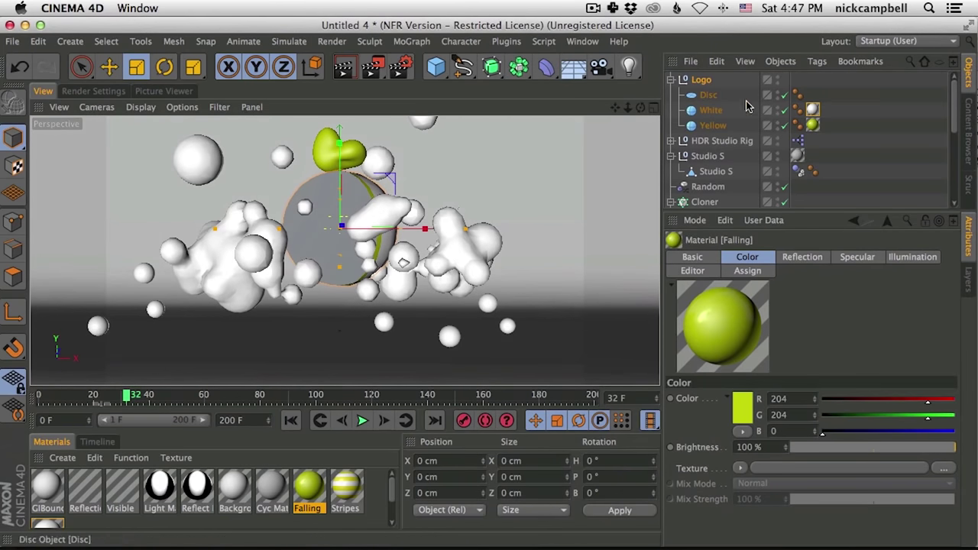
Create a new material, Mat, and apply it to the Disc
left_click(62, 457)
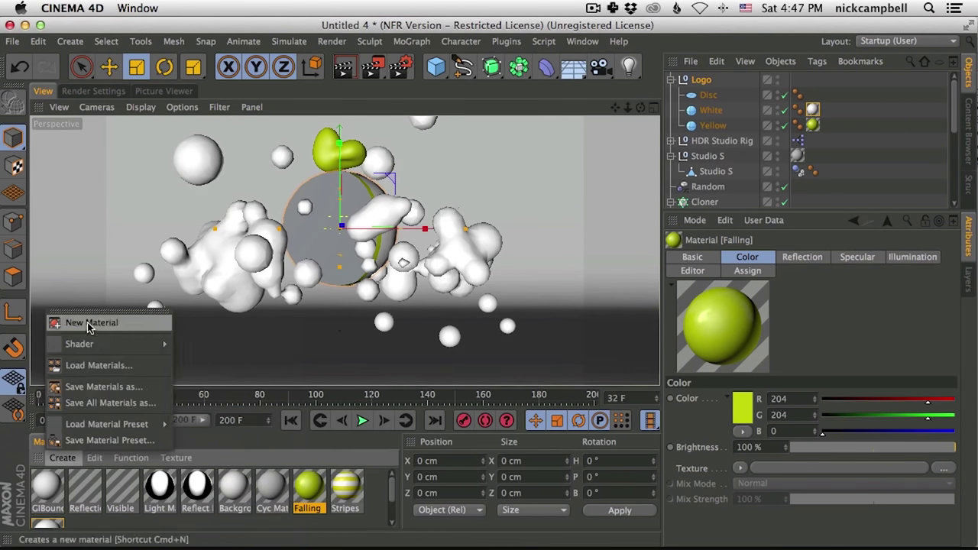
left_click(61, 382)
left_click_drag(46, 489, 510, 281)
left_click_drag(710, 95, 709, 95)
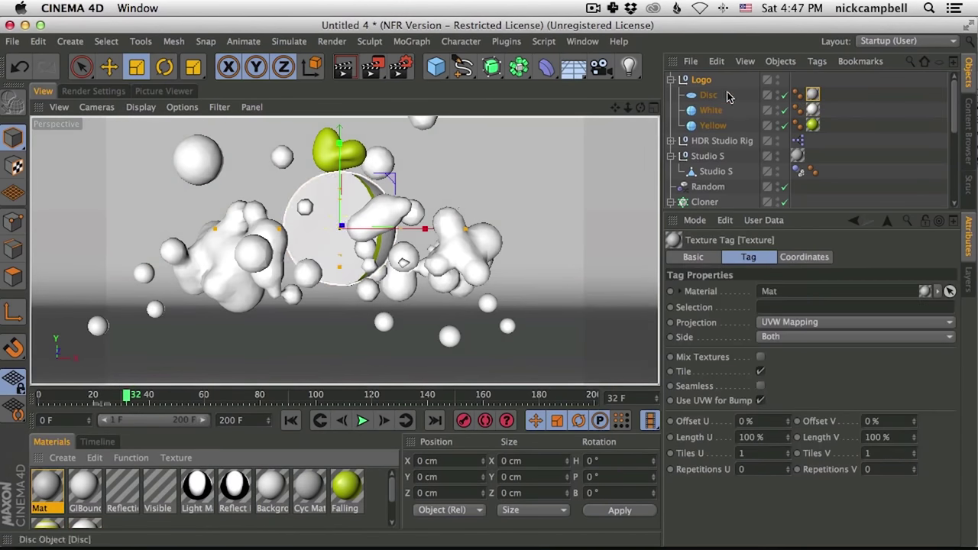
Load LOGOsquare.jpg as Mat's colour texture, copying it into the project location
double_click(48, 487)
left_click_drag(364, 111, 601, 136)
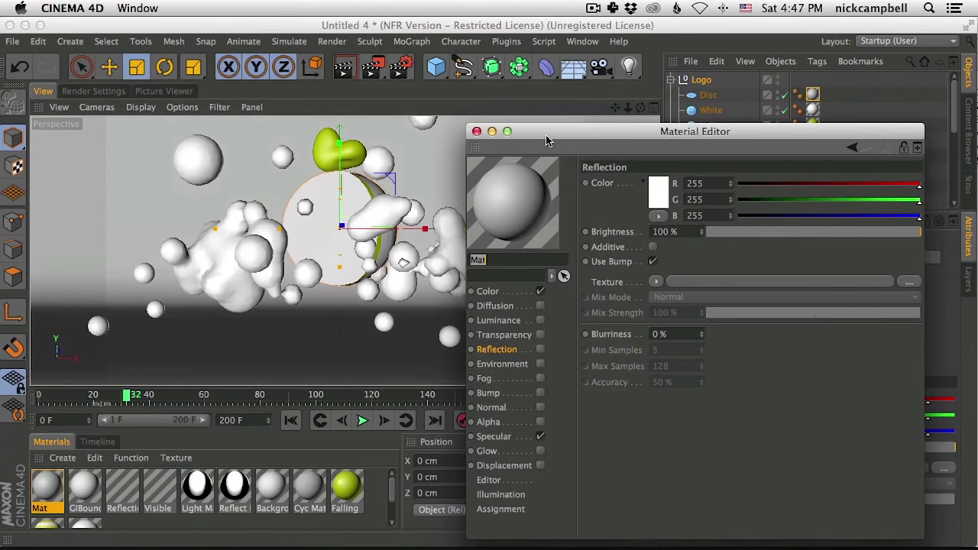
left_click_drag(540, 134, 557, 66)
left_click(530, 227)
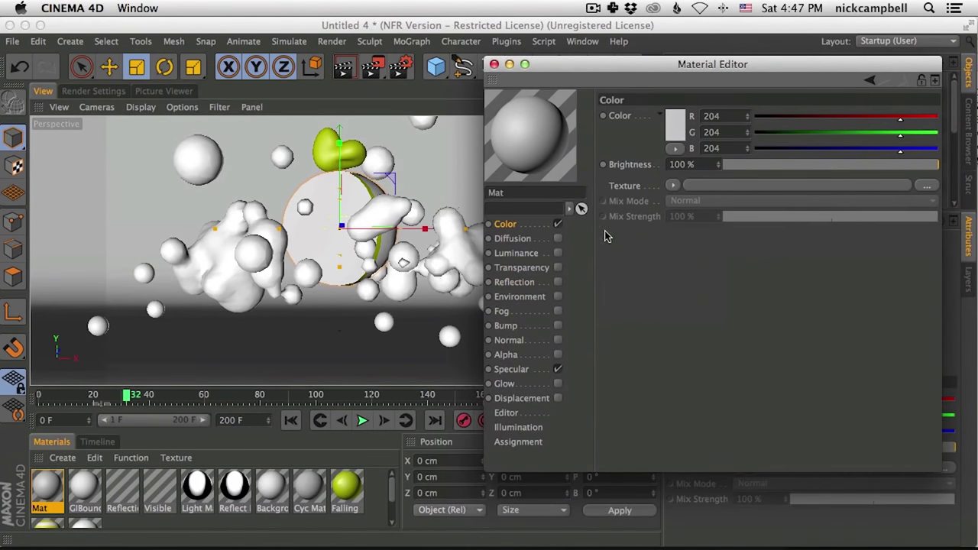
left_click(932, 186)
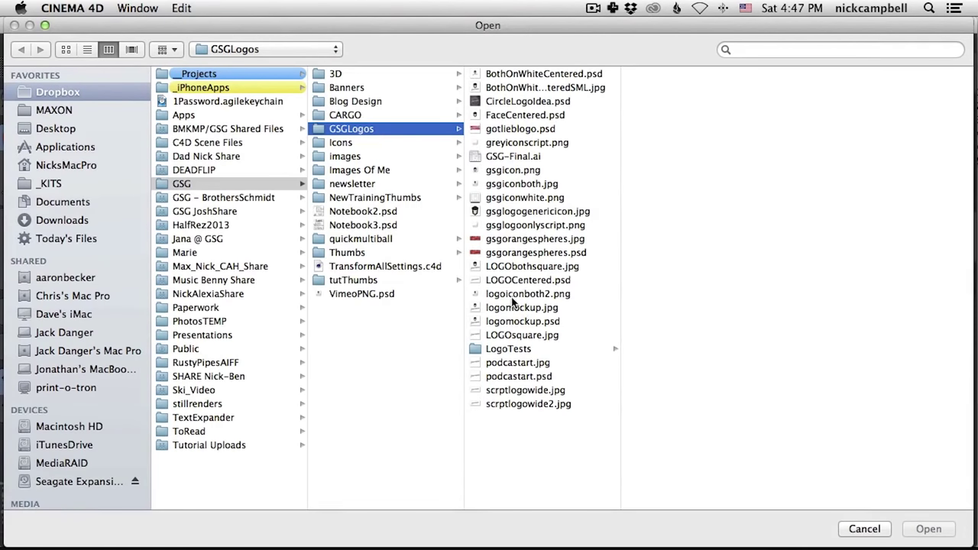
left_click(519, 338)
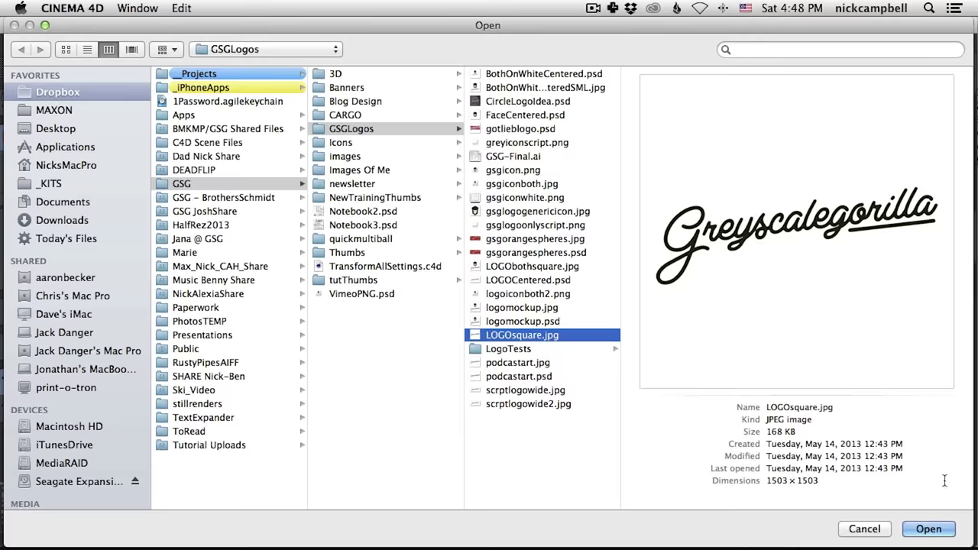
left_click(935, 528)
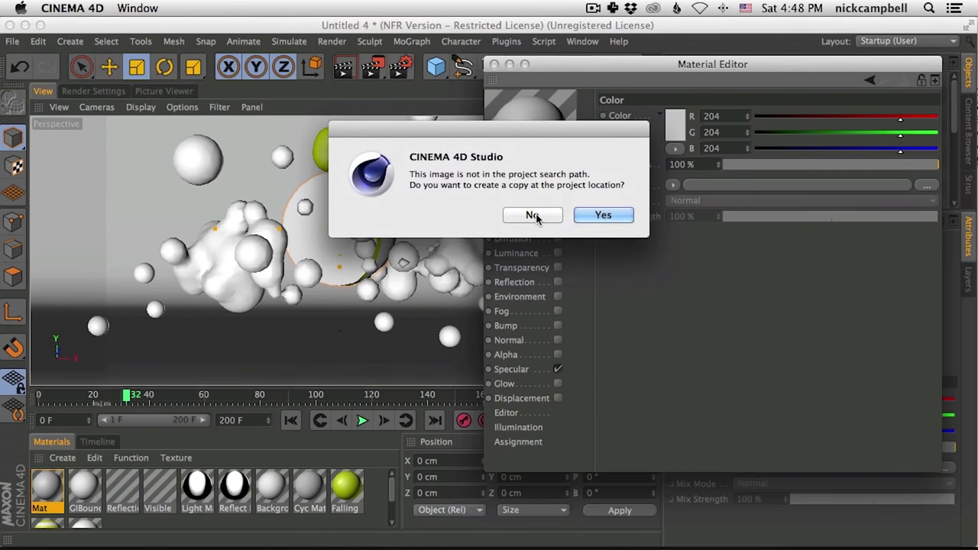
left_click(602, 215)
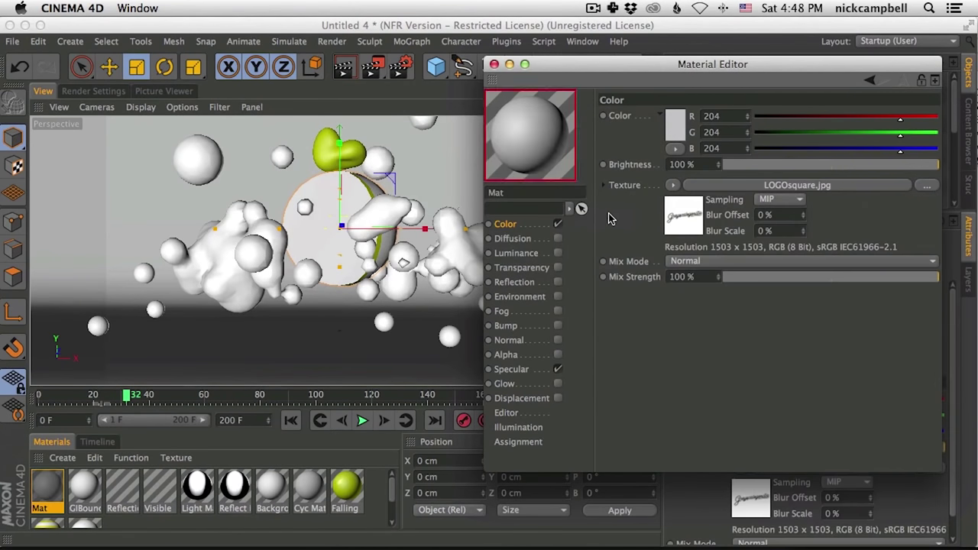
left_click_drag(558, 66, 328, 422)
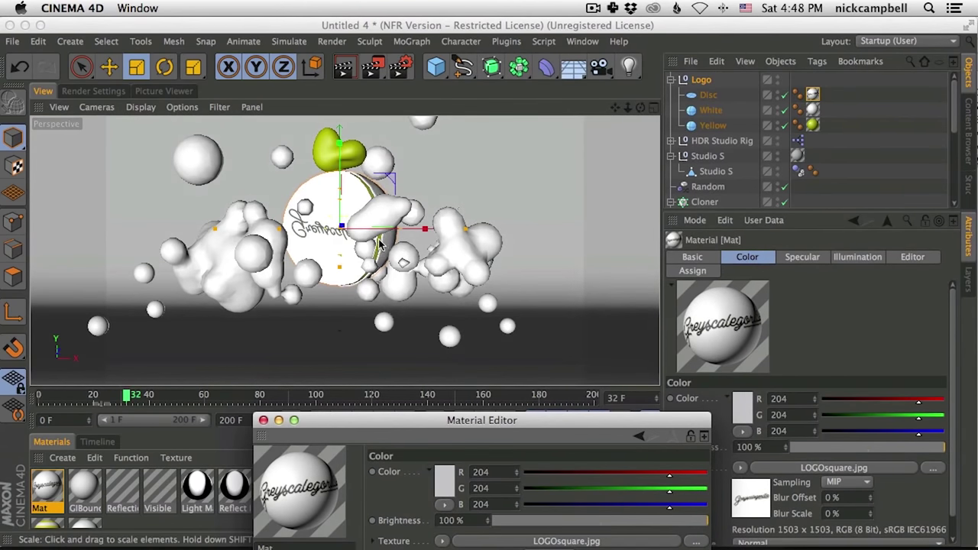
Rotate the Disc so the Greyscalegorilla logo faces the right way
left_click(708, 96)
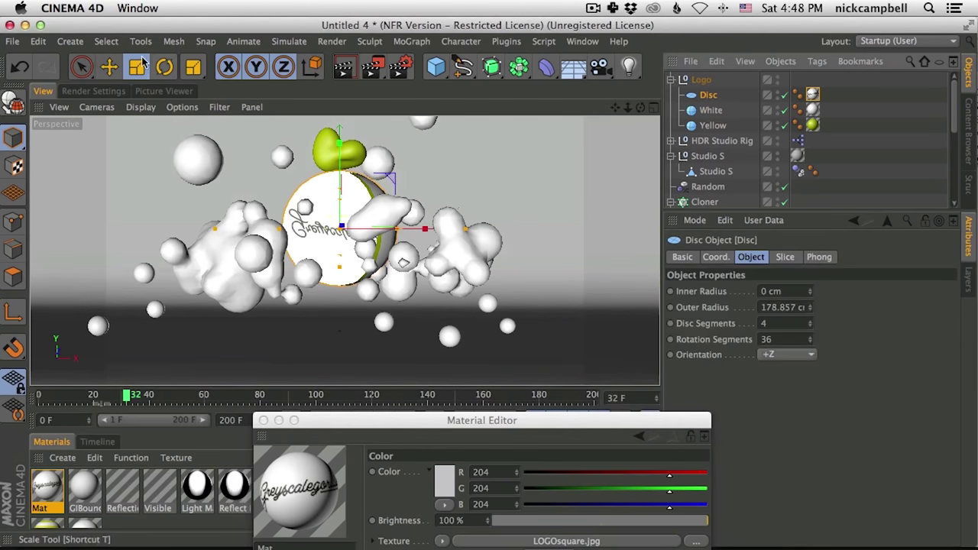
key("r")
left_click_drag(338, 257, 350, 200)
key("super+z")
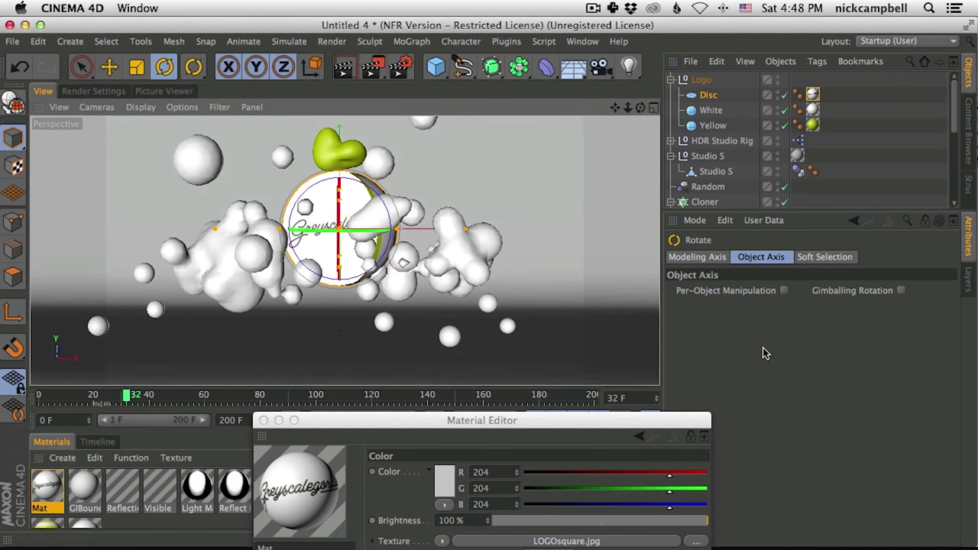
Try out the disc texture tag's length and offset values, including vertical length 86%
left_click(811, 94)
left_click_drag(913, 435, 916, 422)
key("ctrl+z")
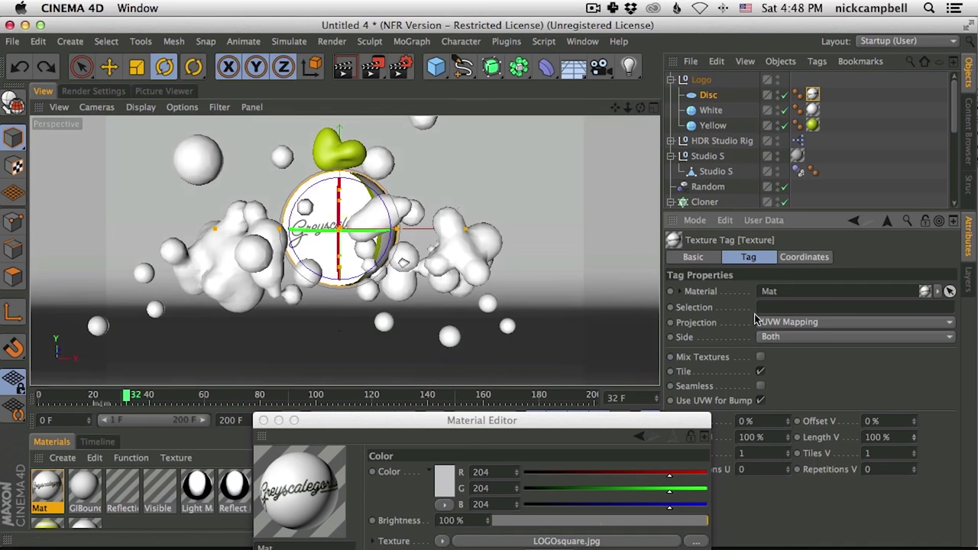
left_click_drag(672, 420, 519, 393)
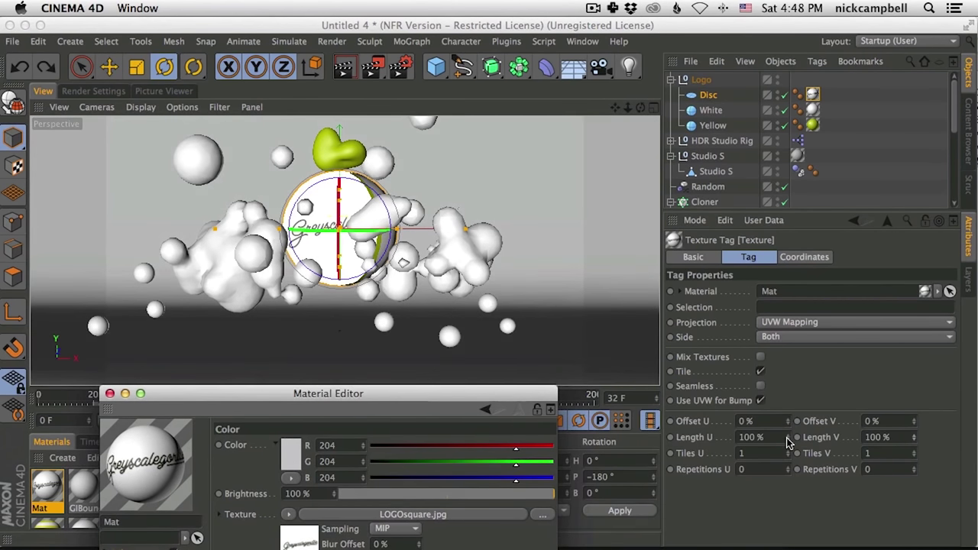
left_click_drag(787, 441, 786, 453)
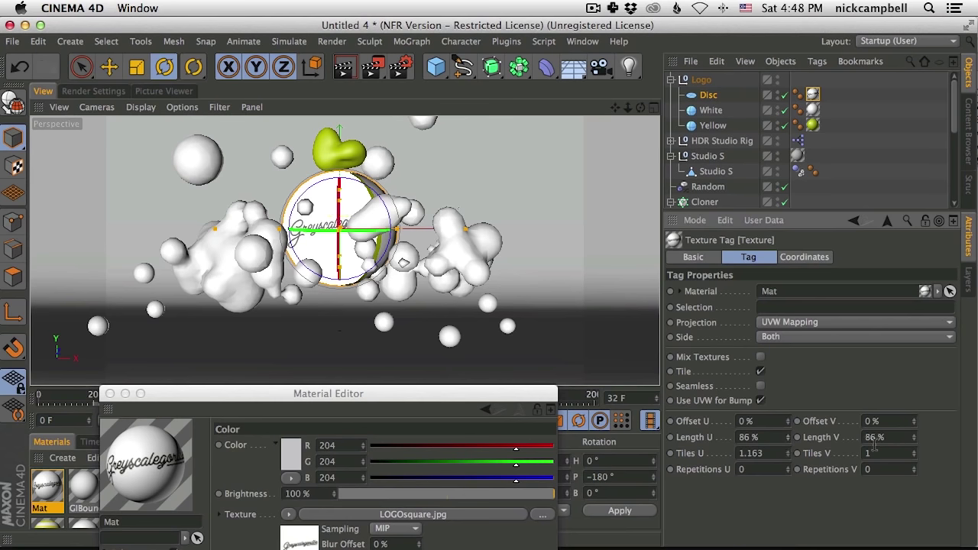
left_click_drag(901, 477, 903, 507)
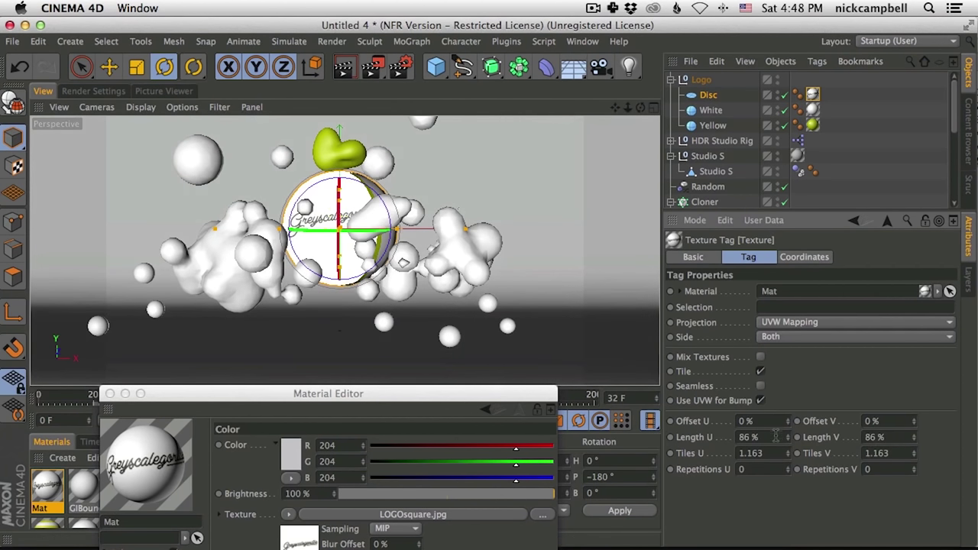
left_click_drag(787, 426, 791, 422)
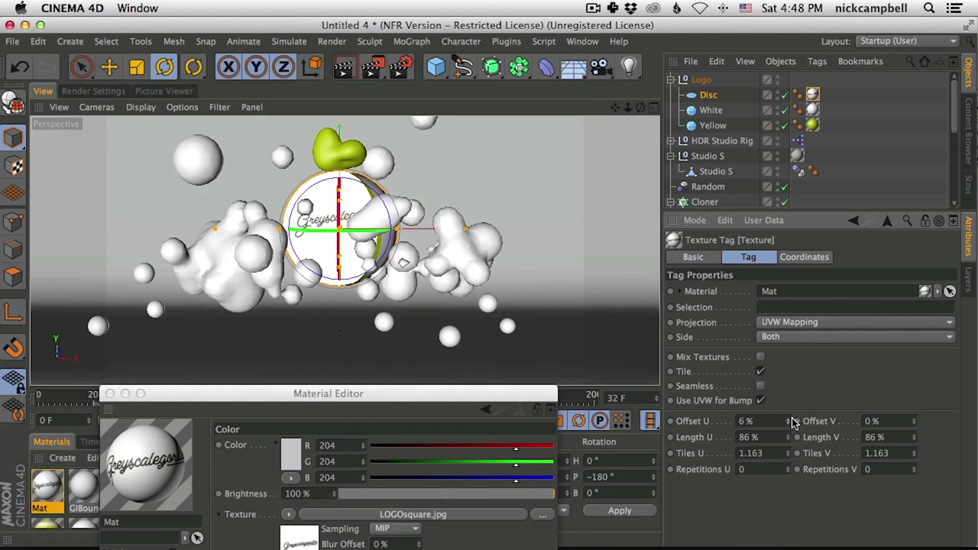
left_click_drag(533, 399, 537, 448)
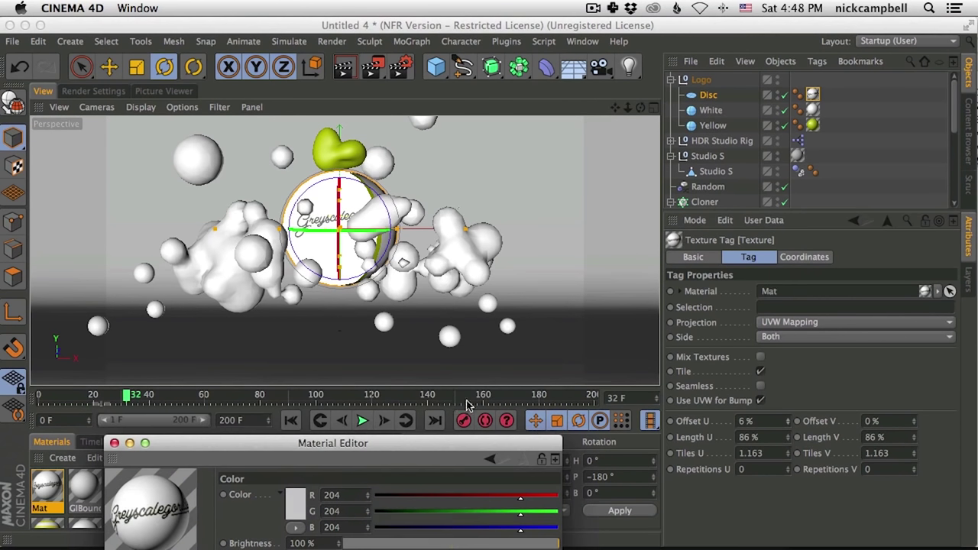
left_click(363, 421)
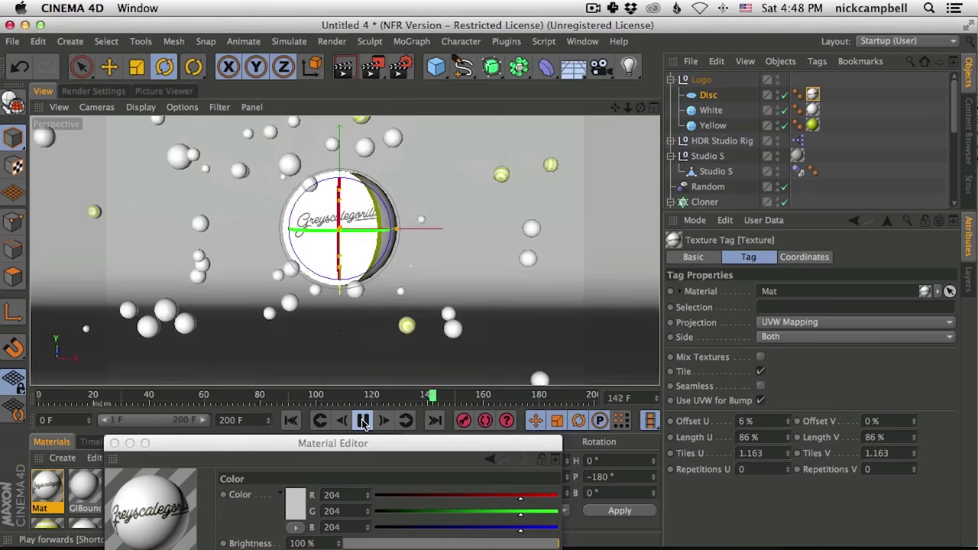
left_click(363, 421)
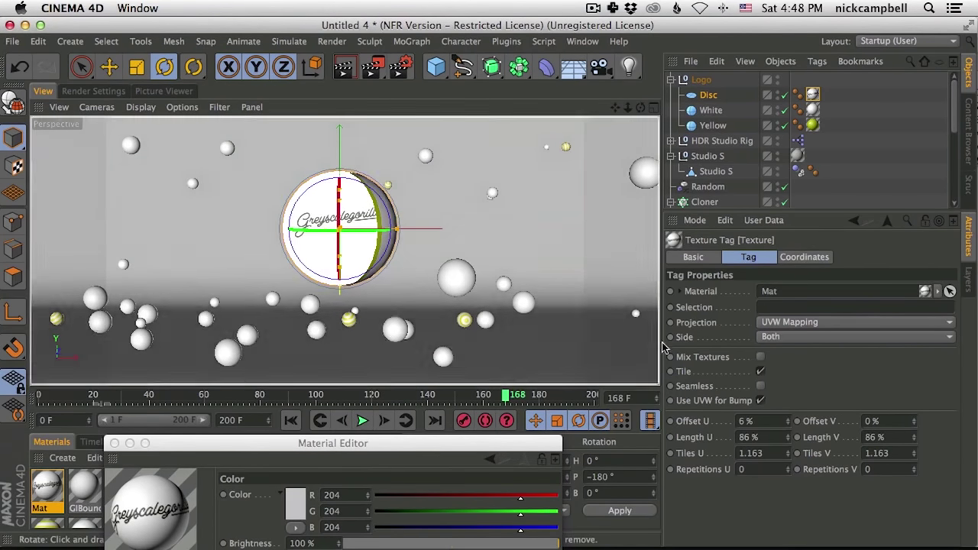
Set texture Length U/V to 75%, Offset U 10%, V 14%, Tile off, then render the view
left_click(760, 437)
left_click_drag(789, 442, 789, 451)
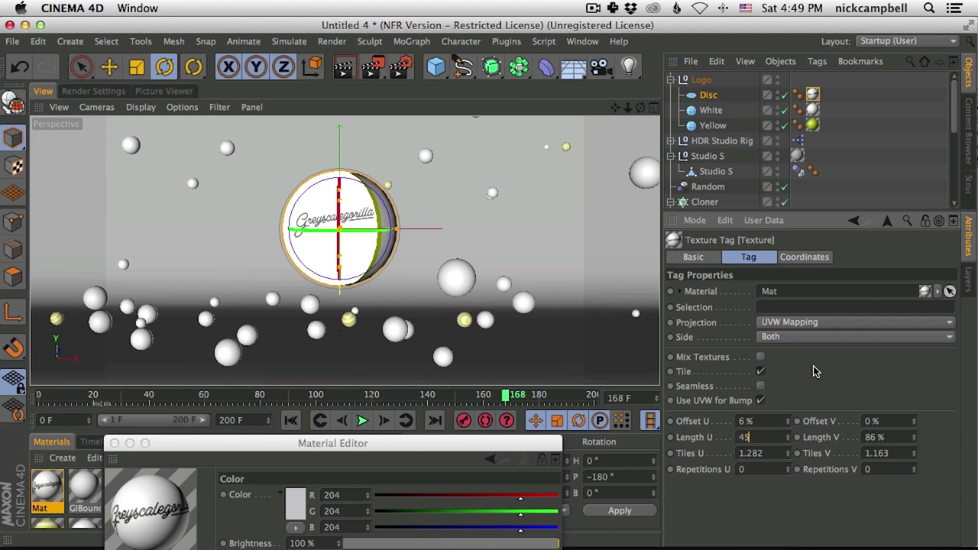
key("Tab")
type("7")
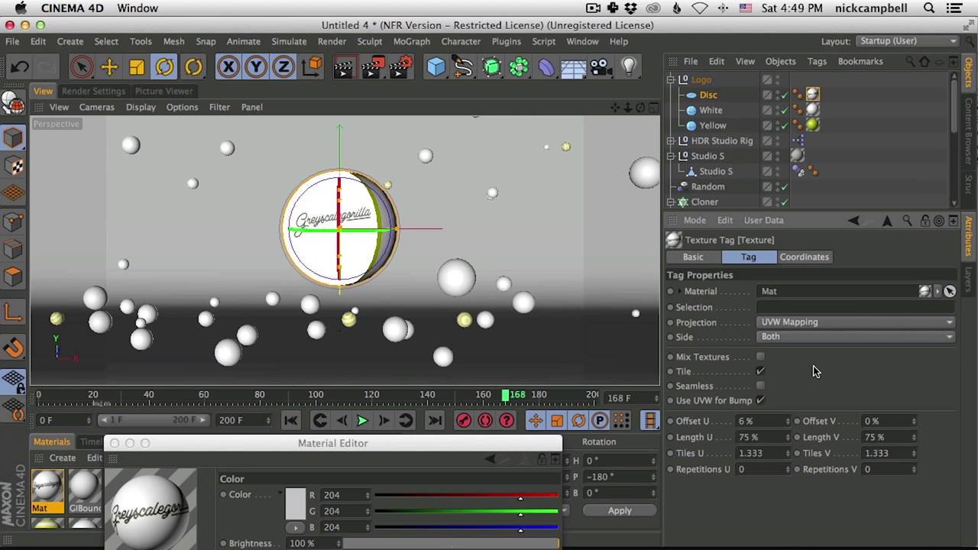
left_click_drag(787, 427, 789, 425)
left_click(760, 372)
left_click_drag(790, 428, 790, 432)
left_click_drag(914, 421, 919, 419)
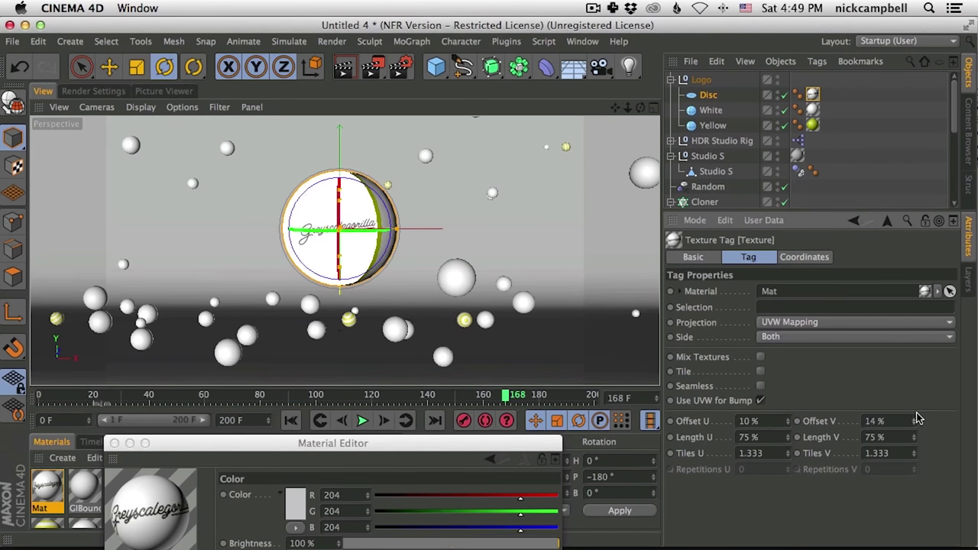
left_click(861, 187)
left_click(343, 68)
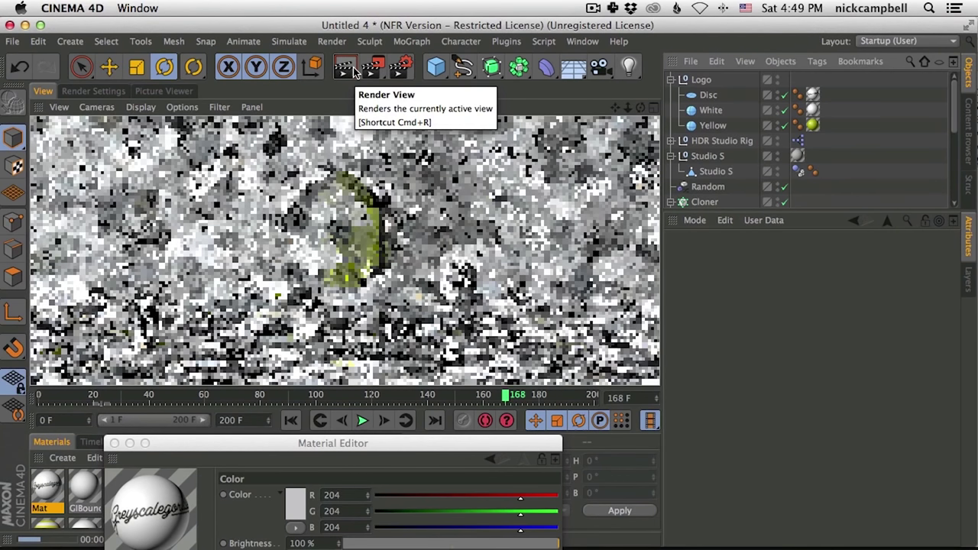
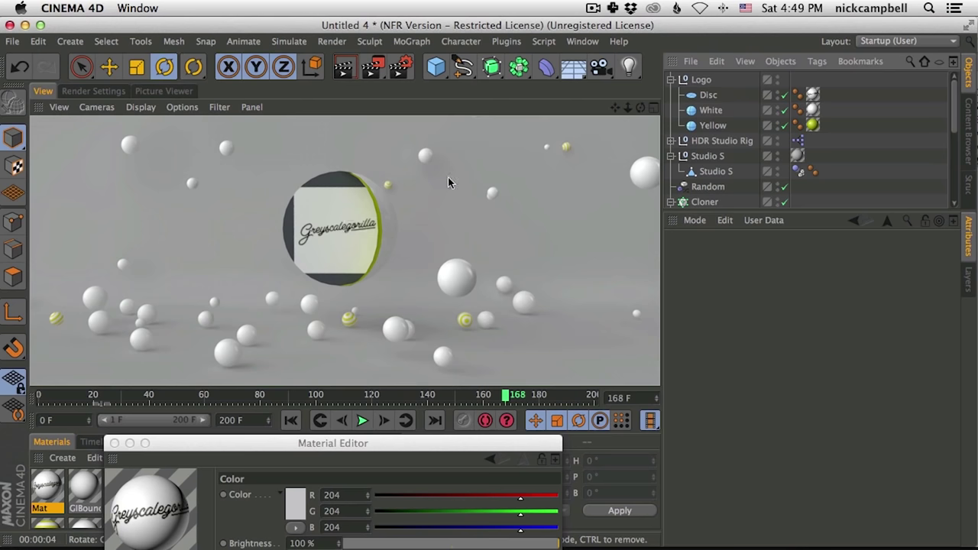
Duplicate the logo material and remove the LOGOsquare.jpg texture from the copy
left_click(114, 443)
left_click(61, 489)
left_click_drag(61, 489, 77, 468, "ctrl")
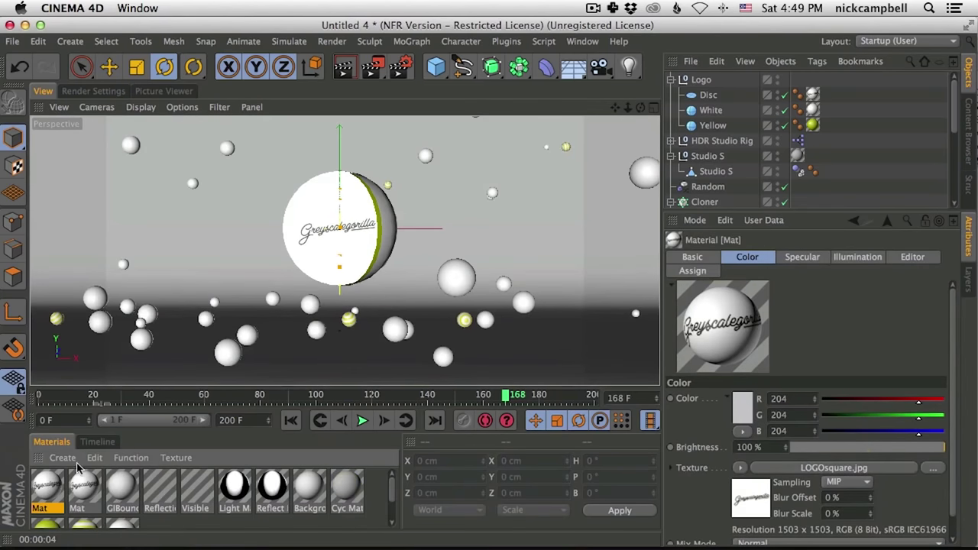
double_click(50, 491)
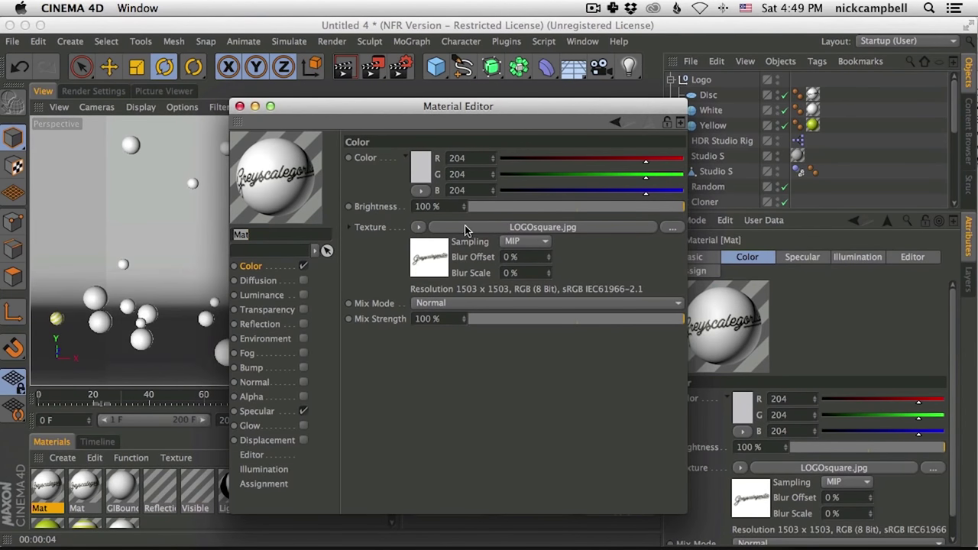
left_click(419, 228)
left_click(439, 118)
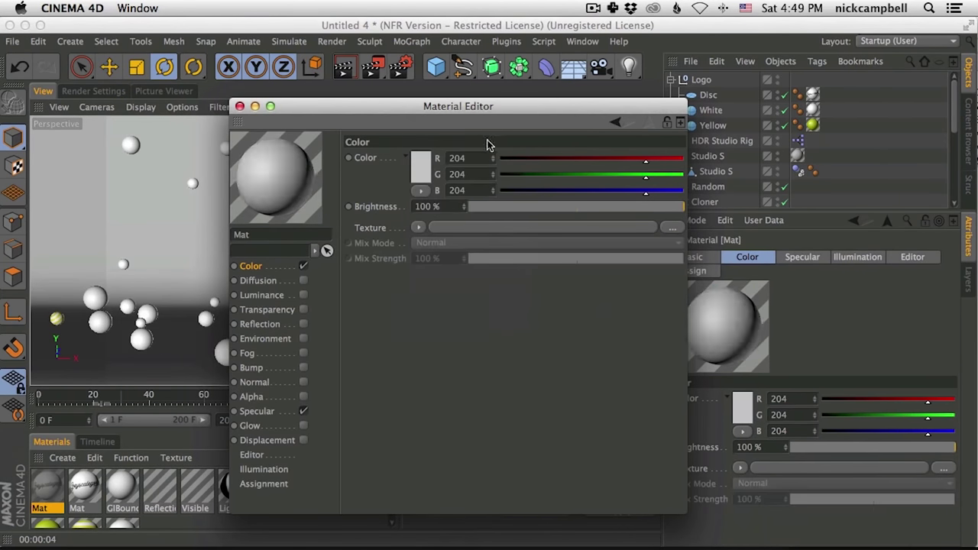
Set the copy's colour to pure white (RGB 255), apply it to the Disc and render a preview
left_click(682, 174)
left_click(680, 158)
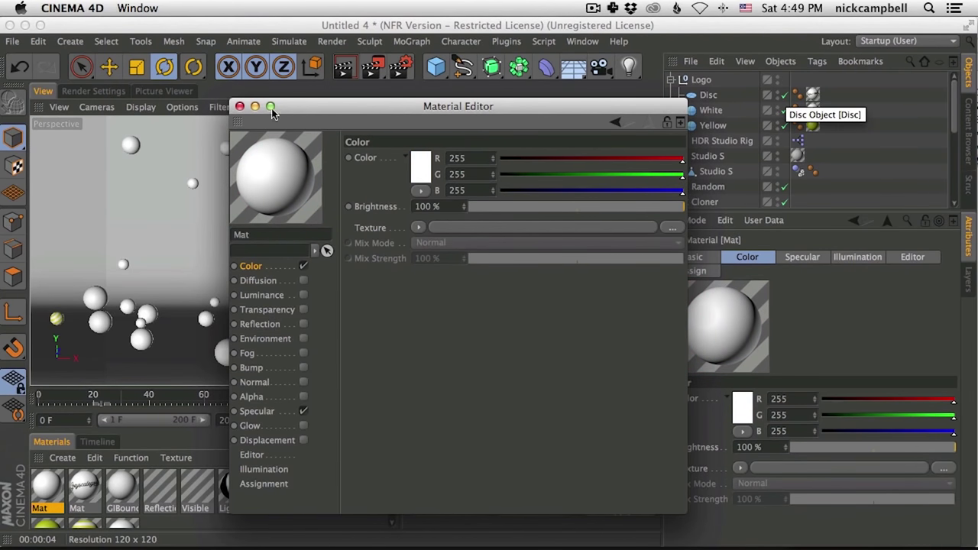
left_click(239, 106)
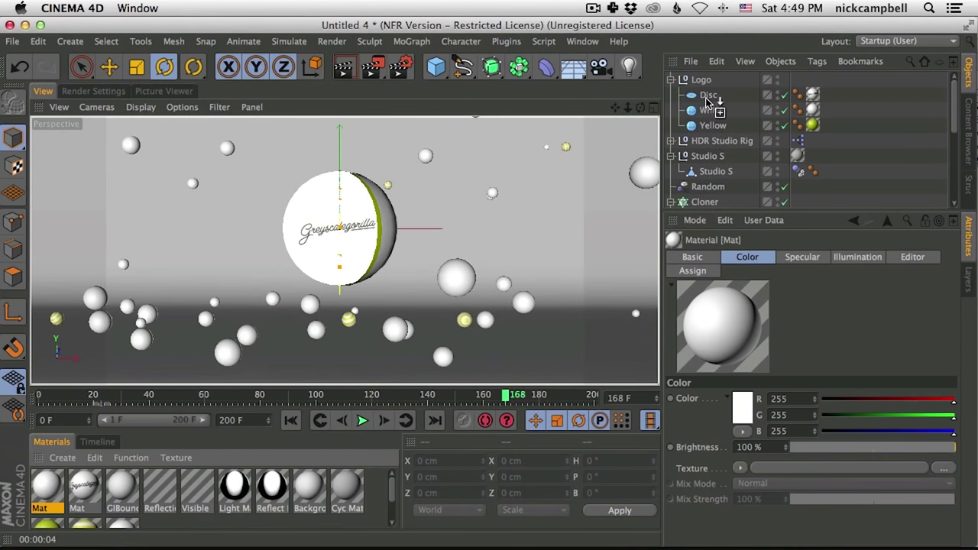
left_click_drag(707, 101, 707, 103)
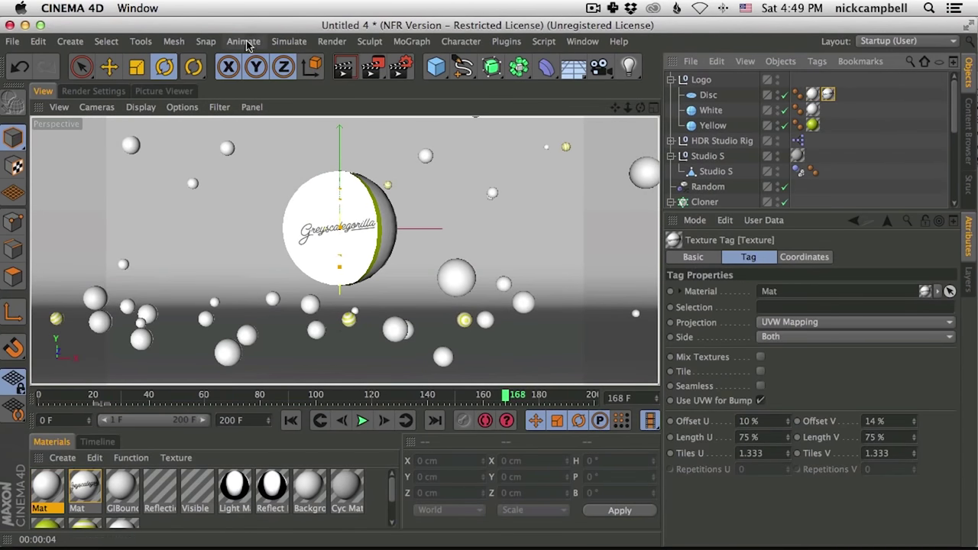
left_click(343, 68)
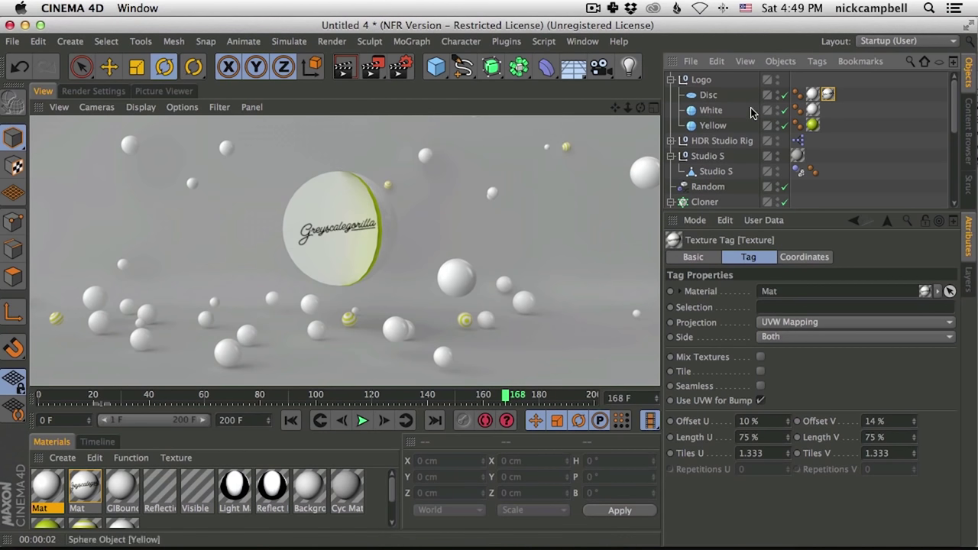
Select the White and Yellow spheres and render a viewport preview
left_click(710, 113)
left_click(711, 126, "shift")
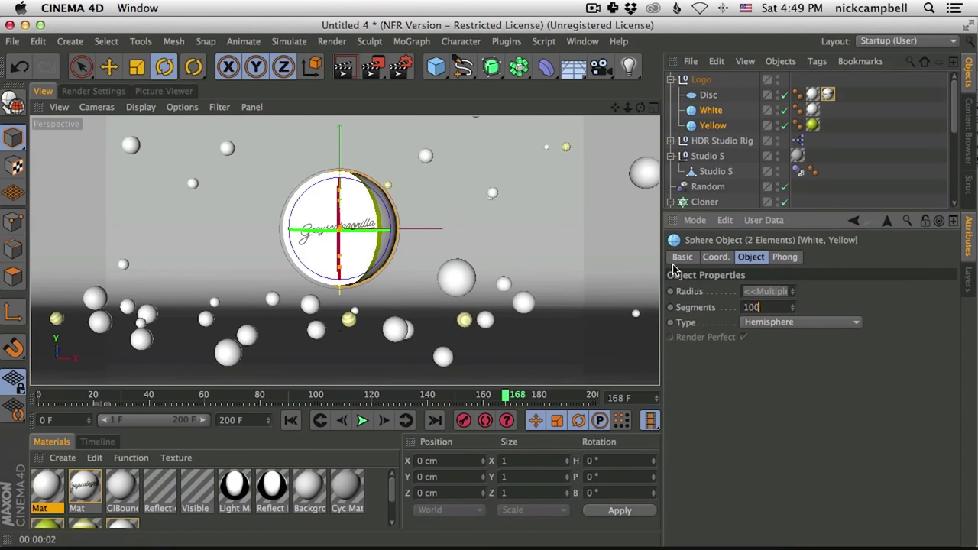
left_click(347, 70)
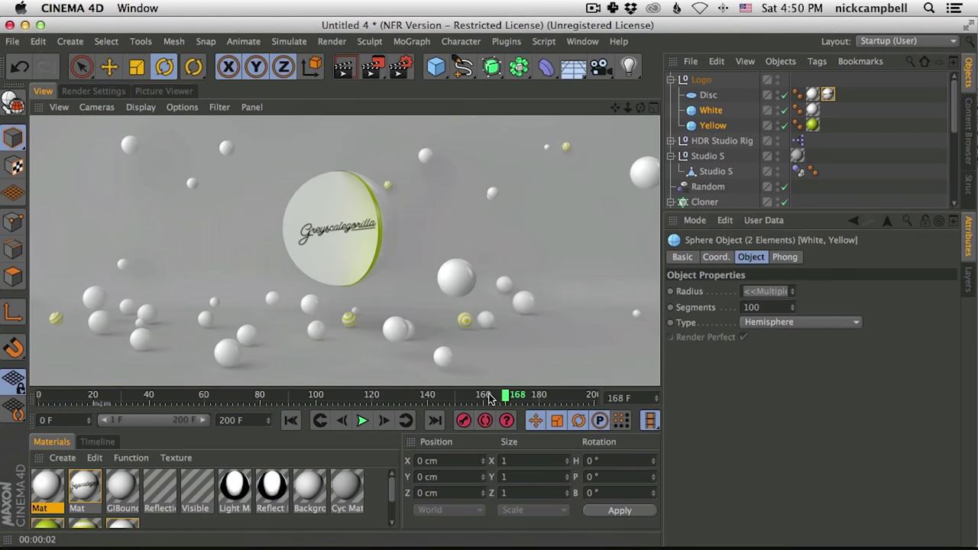
Scrub and play the simulation between about frames 62 and 111 to watch the spheres merge
left_click(307, 394)
left_click_drag(291, 395, 191, 394)
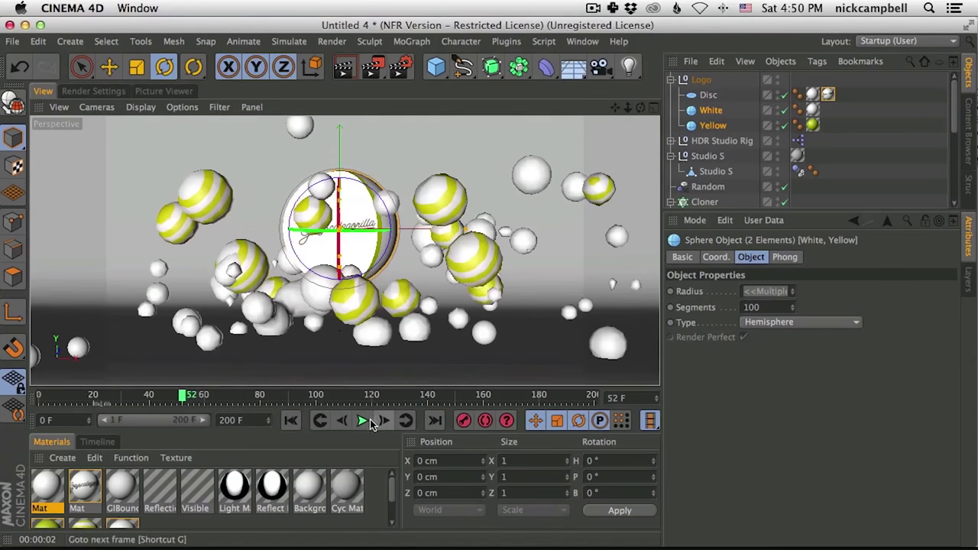
left_click(362, 420)
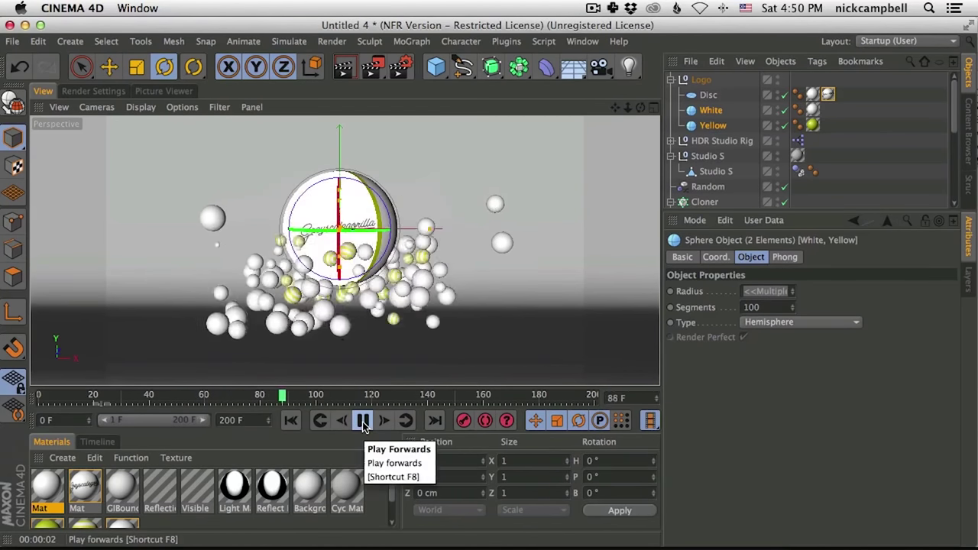
left_click_drag(356, 401, 204, 401)
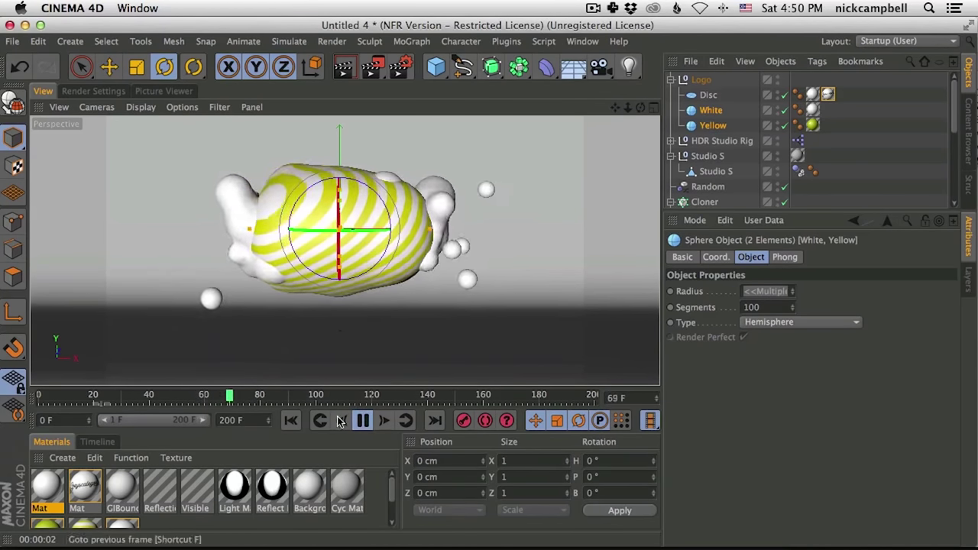
left_click(364, 423)
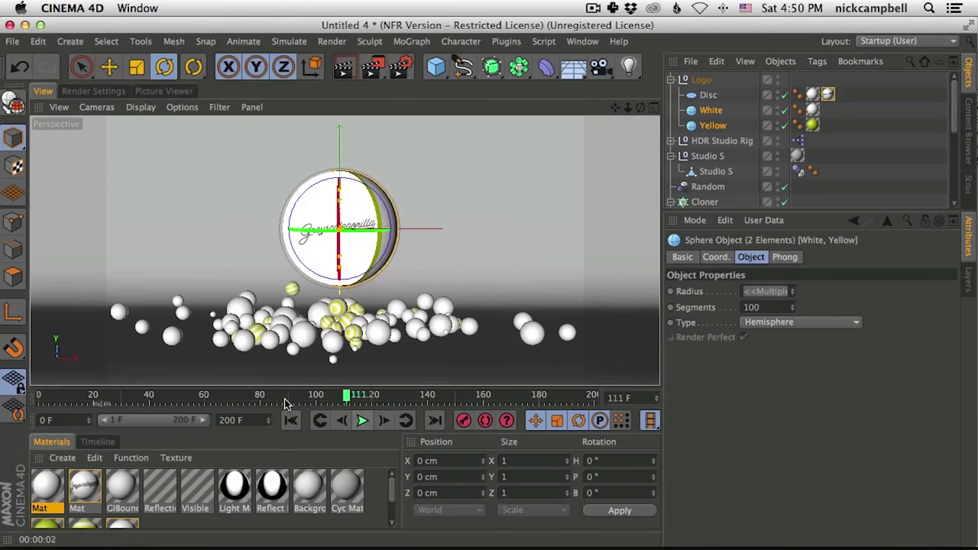
left_click(258, 395)
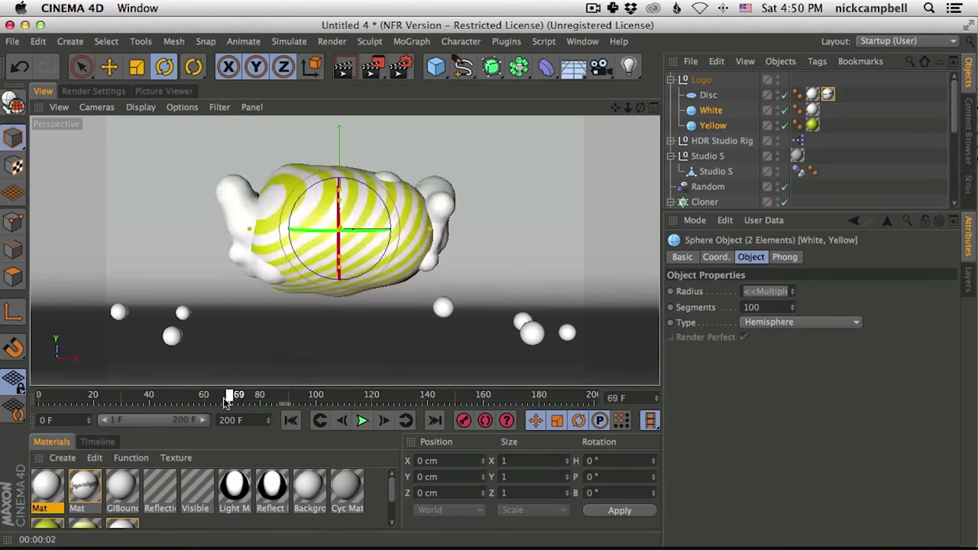
left_click(363, 421)
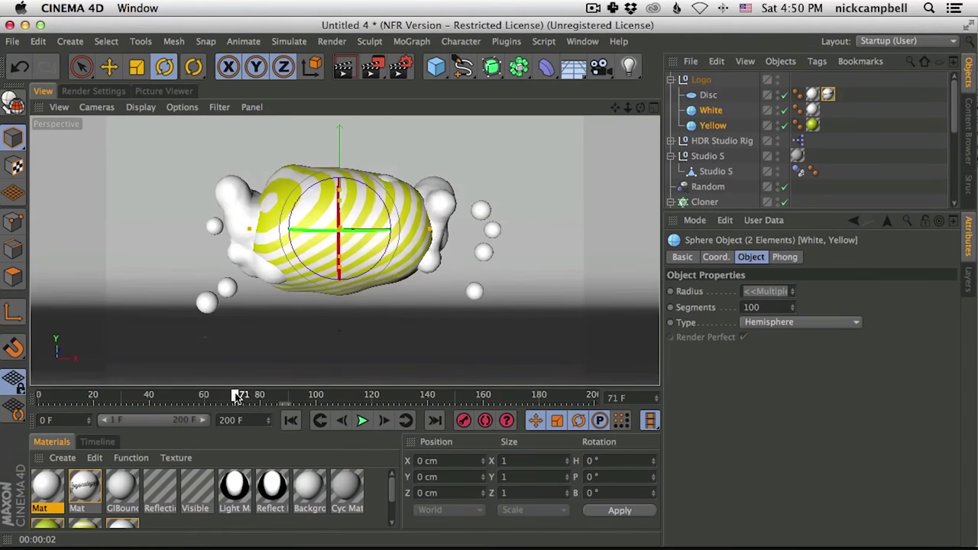
left_click_drag(237, 396, 217, 394)
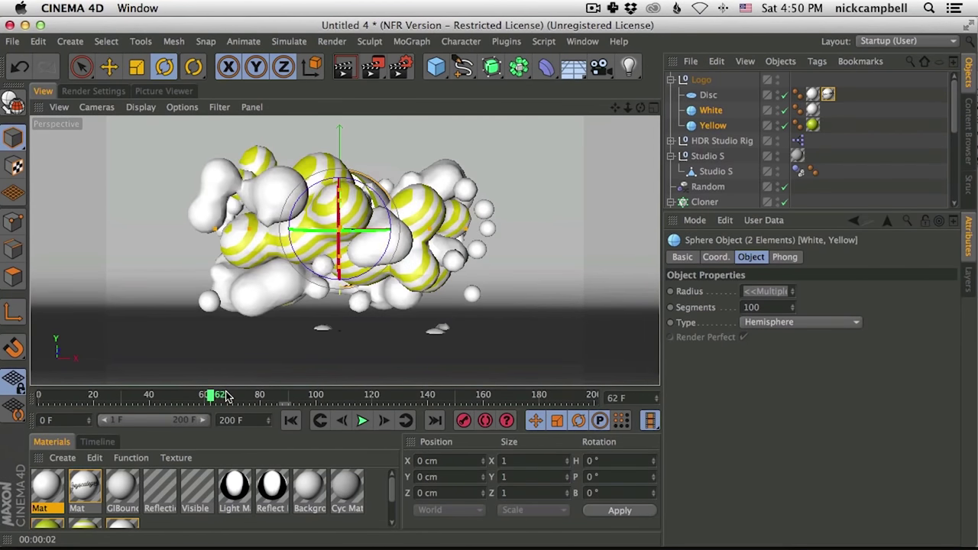
Keyframe the Logo null's scale at 1, then at 0 around frame 64
left_click(701, 80)
left_click(715, 257)
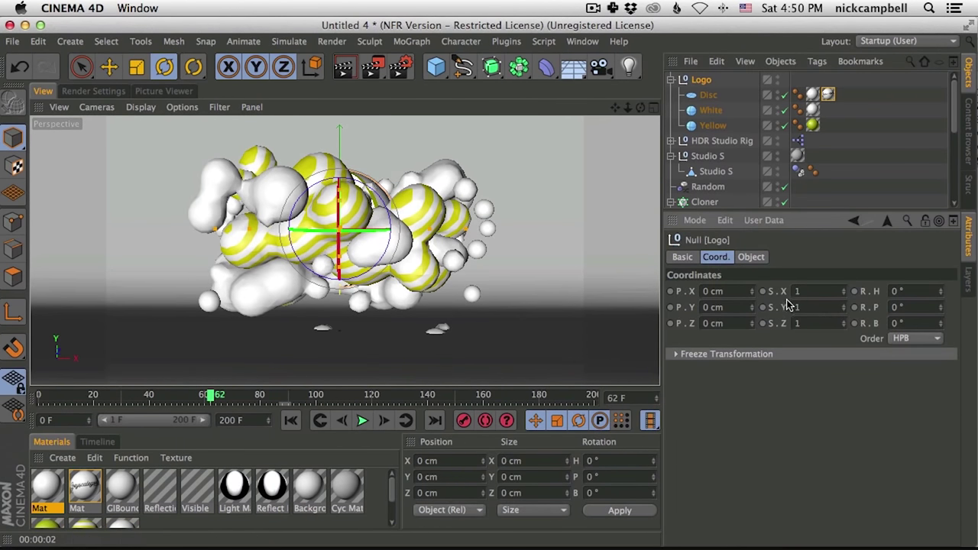
key("F8")
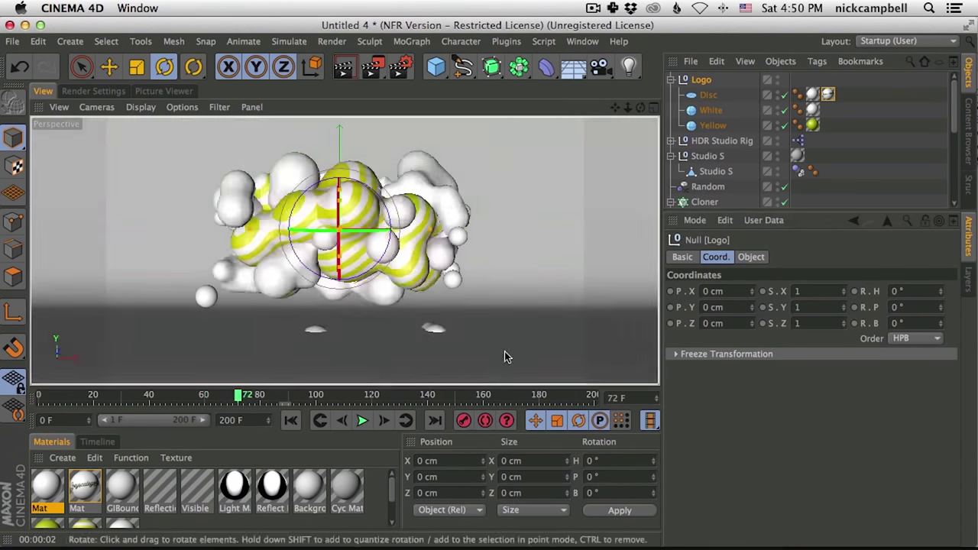
left_click(762, 292, "ctrl")
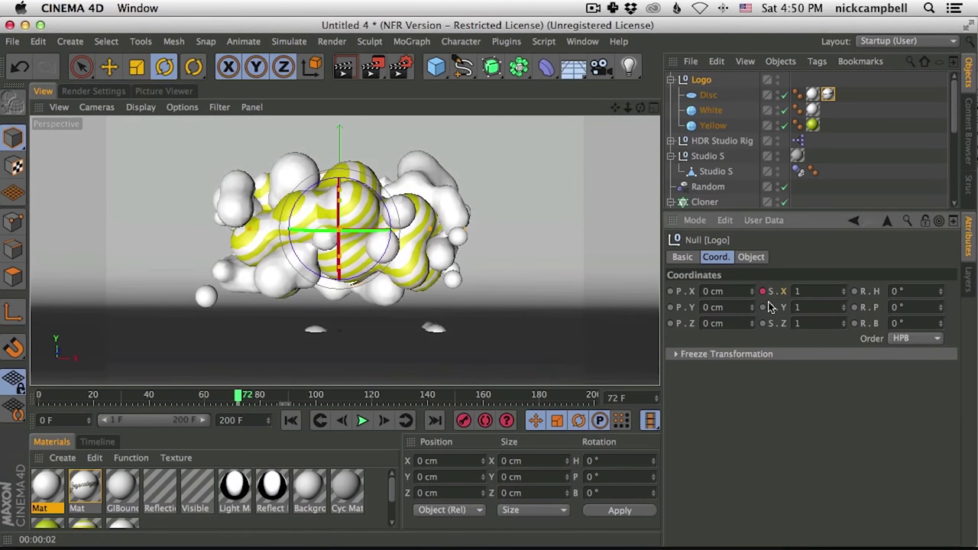
left_click_drag(236, 399, 224, 398)
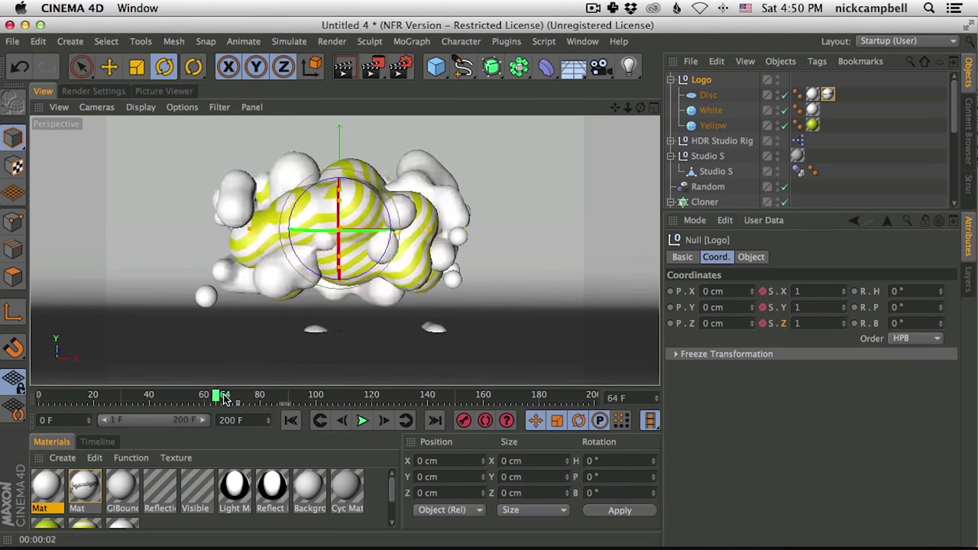
left_click(816, 291)
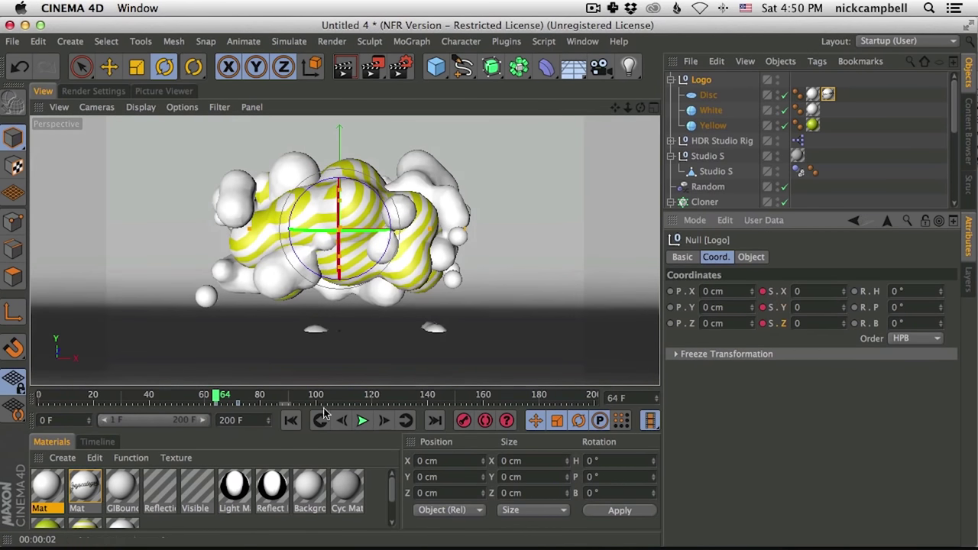
Play the animation from frame 1 to check the Logo growing in
left_click(362, 420)
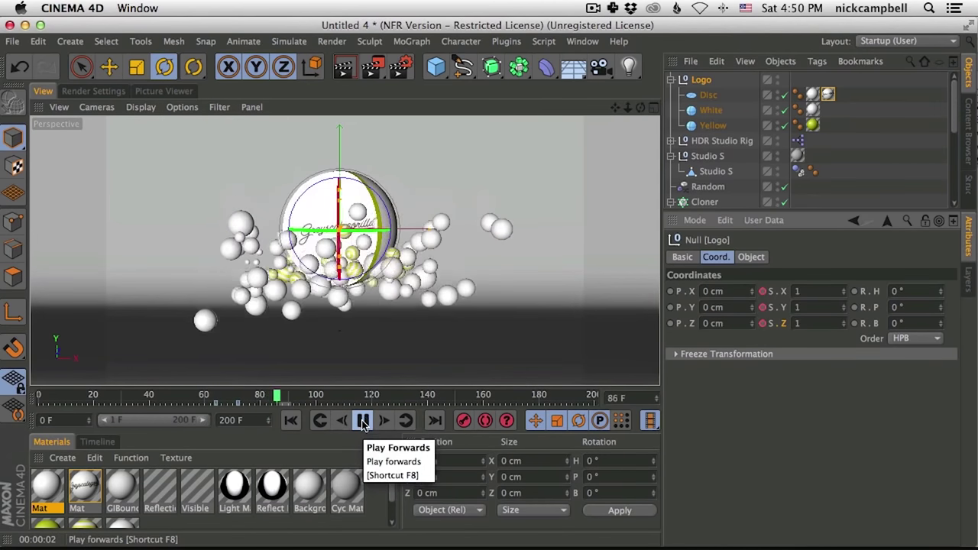
key("F8")
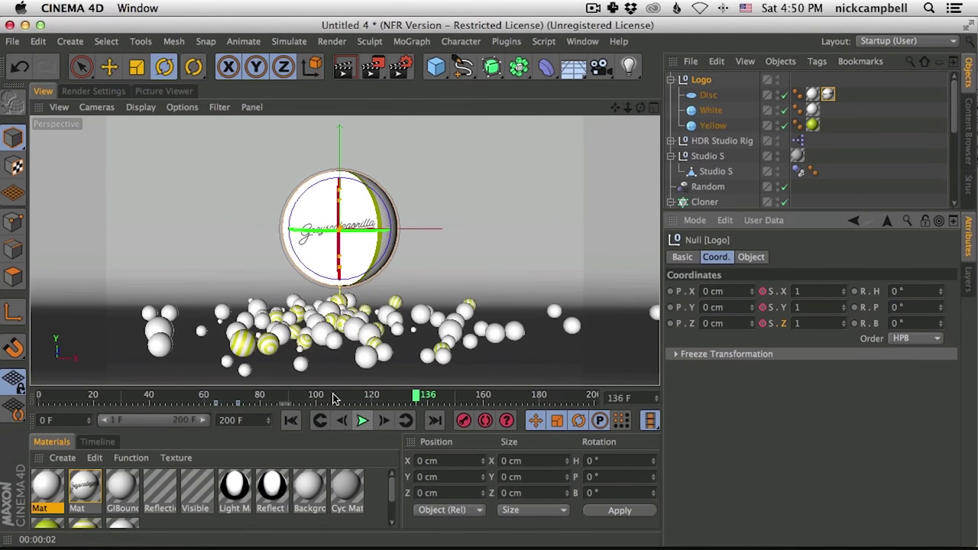
left_click_drag(218, 397, 42, 397)
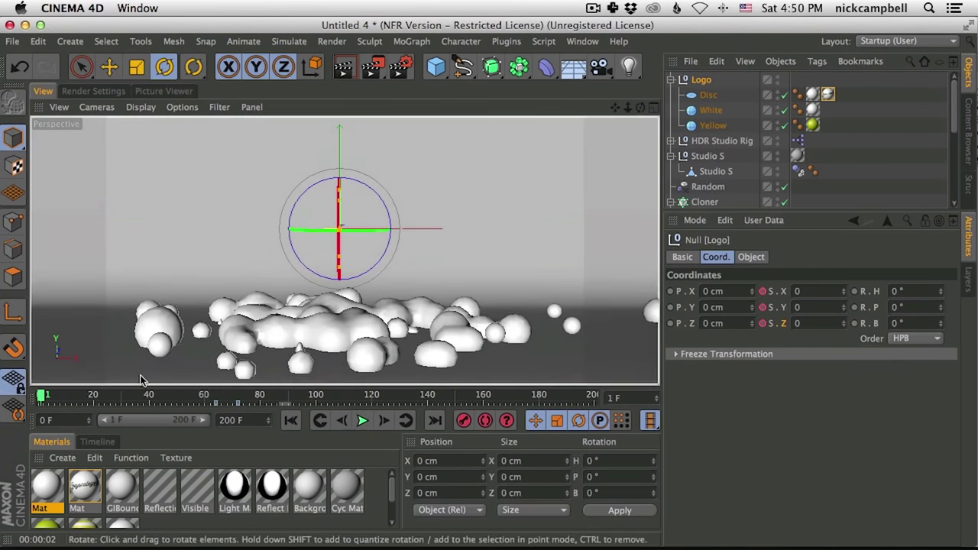
left_click(290, 420)
left_click(363, 420)
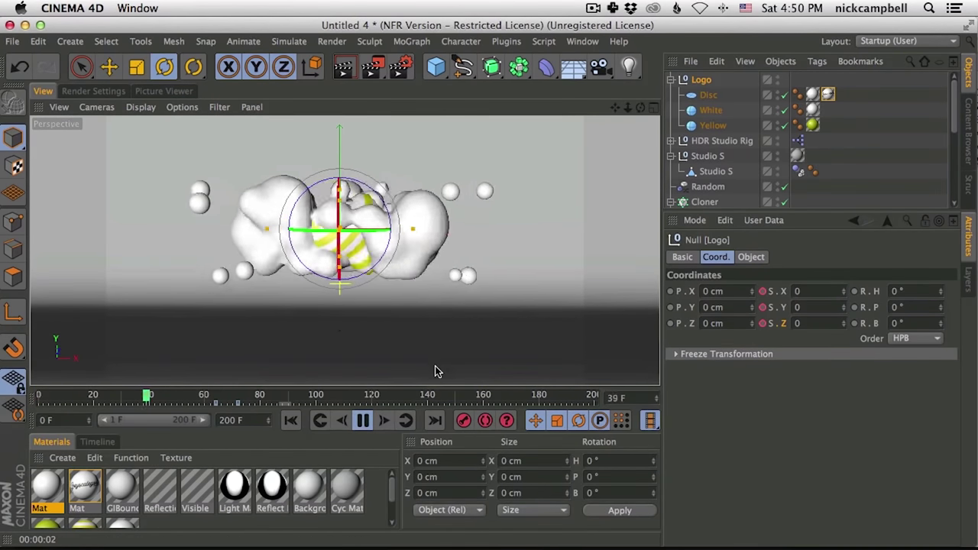
left_click(364, 420)
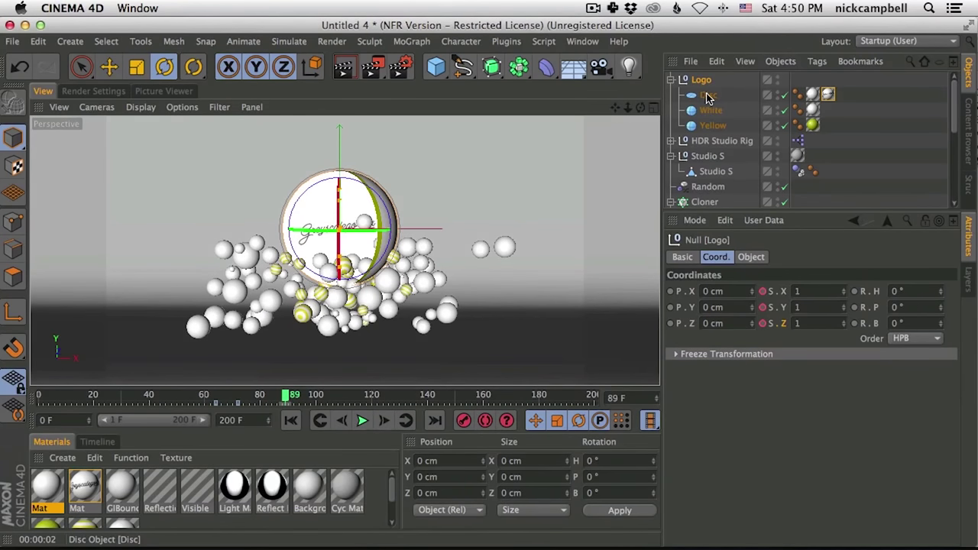
Select the Disc, White and Yellow parts and rotate them around their heading
left_click(708, 95)
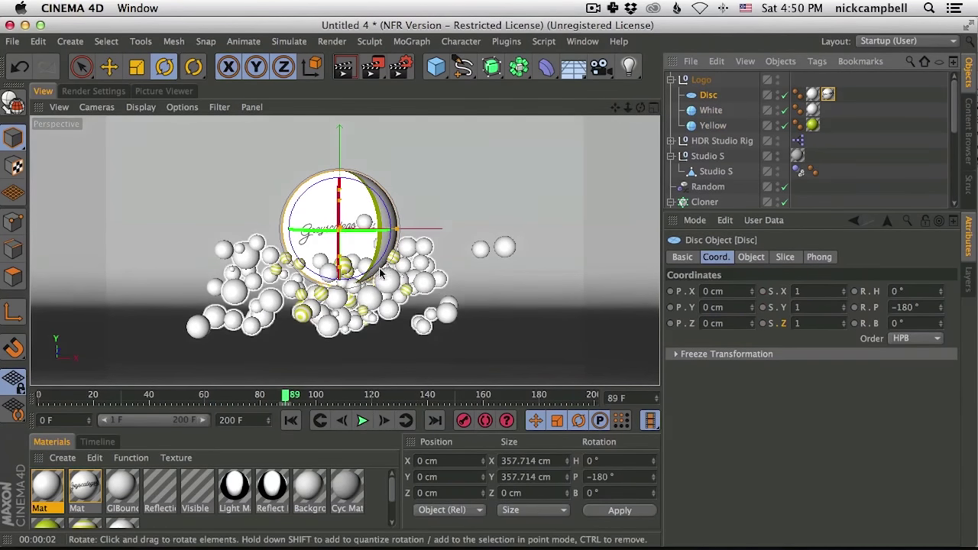
left_click(713, 125, "shift")
mouse_move(295, 221)
left_mouse_down()
mouse_move(277, 219)
mouse_move(292, 220)
left_mouse_up()
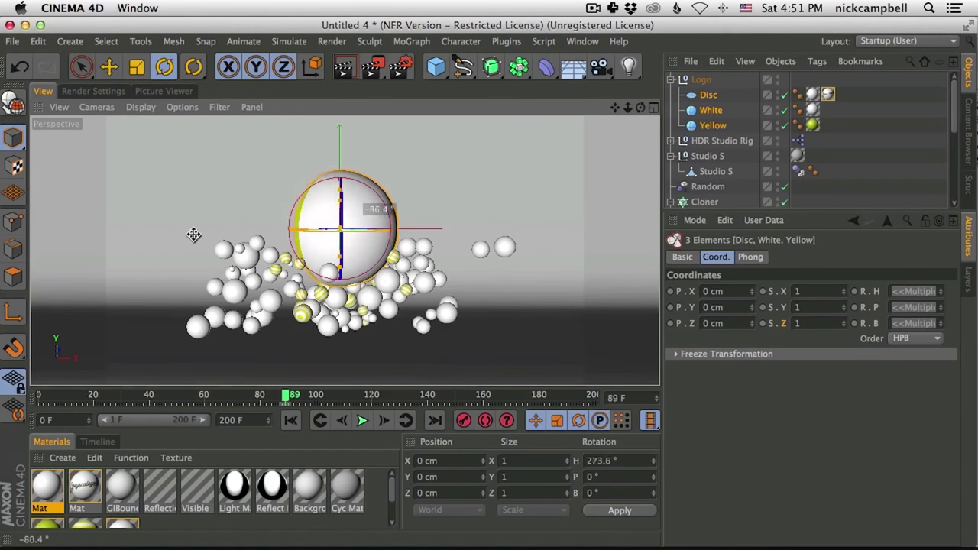
left_click_drag(388, 231, 445, 214)
key("super+Tab")
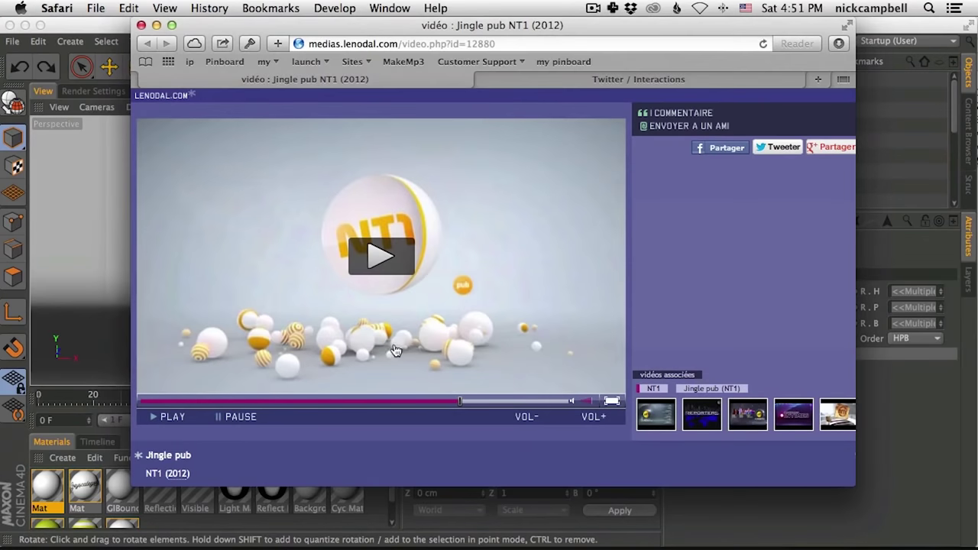
left_click(399, 404)
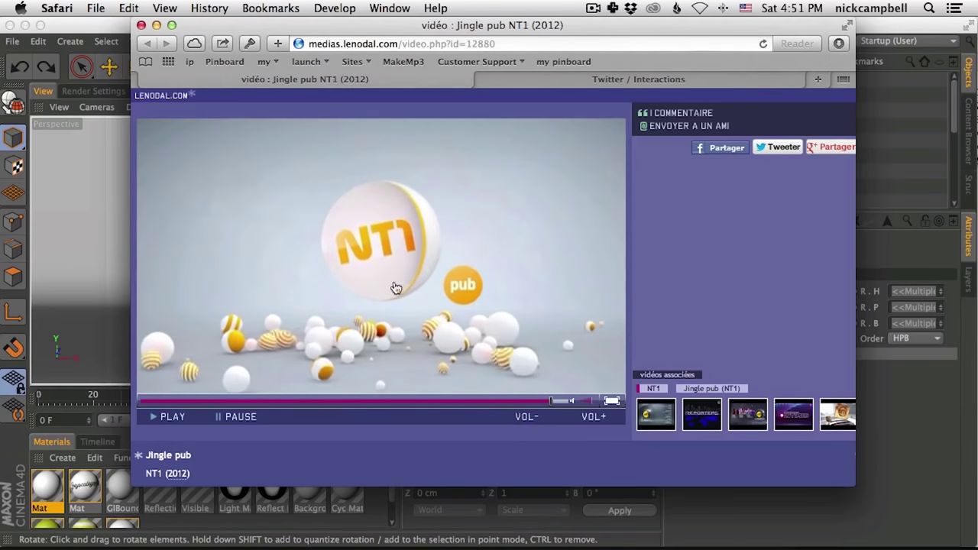
left_click(71, 24)
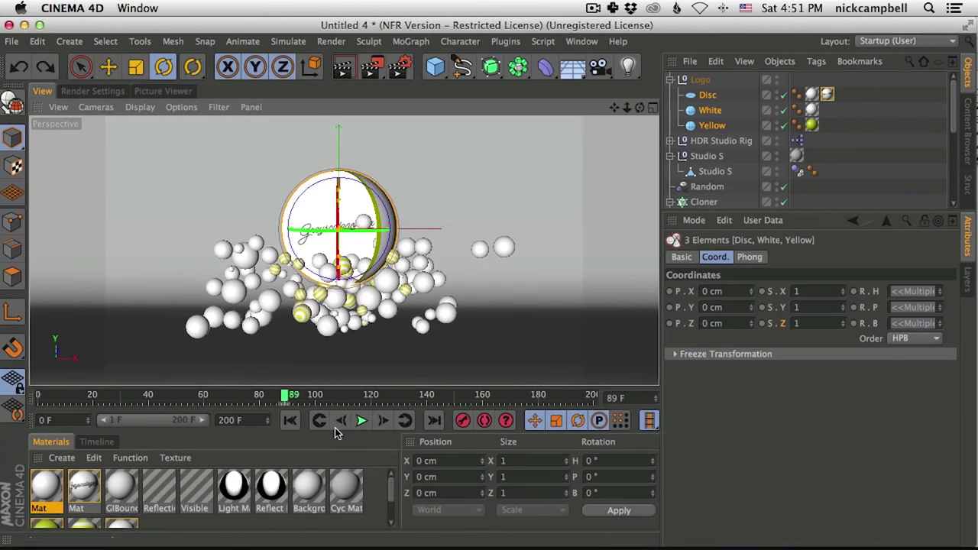
Select the Disc, White and Yellow parts and keyframe their rotation at a later frame
left_click_drag(291, 401, 230, 408)
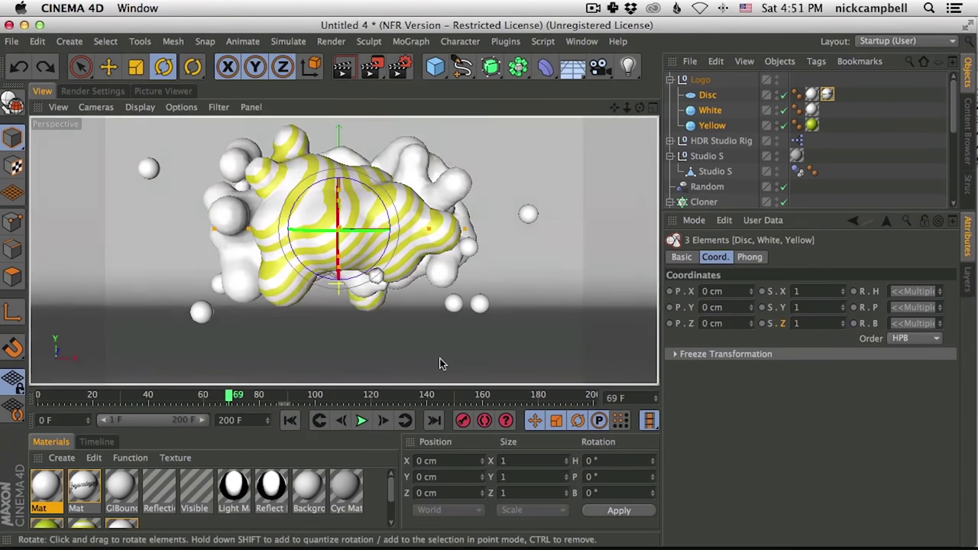
left_click(708, 96)
left_click(712, 126, "shift")
left_click_drag(244, 405, 375, 401)
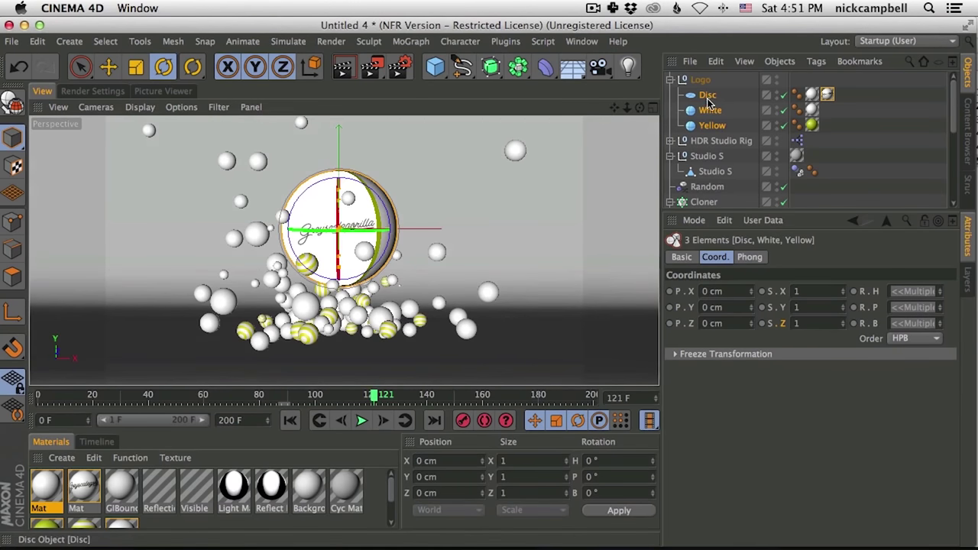
left_click(854, 323, "ctrl")
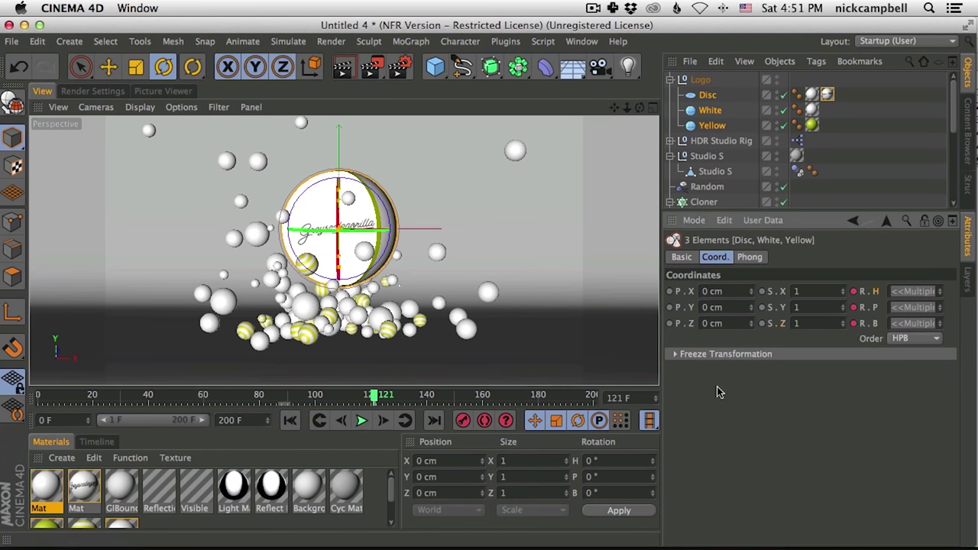
At frame 83, rotate the parts and Yellow sphere to new headings and key the Disc's rotation
left_click_drag(372, 398, 346, 400)
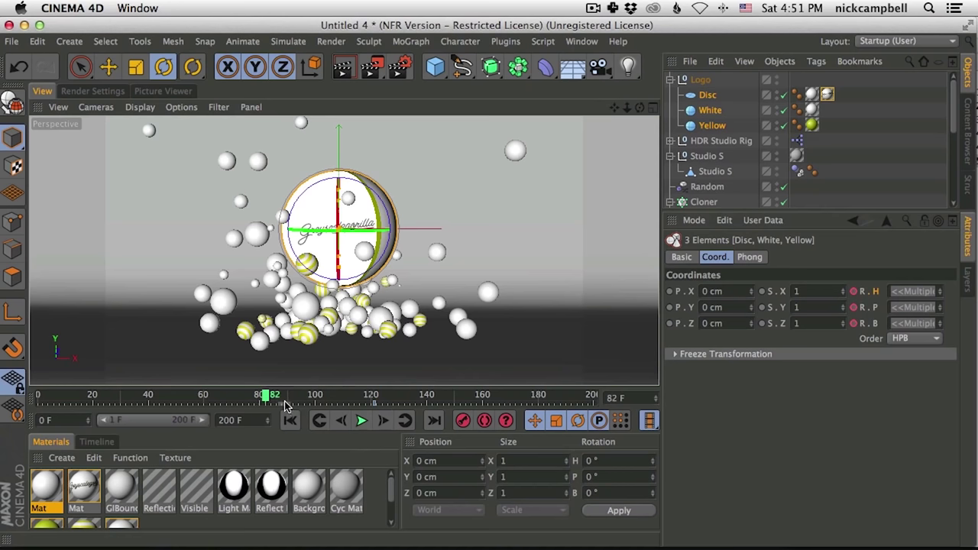
left_click_drag(272, 398, 276, 398)
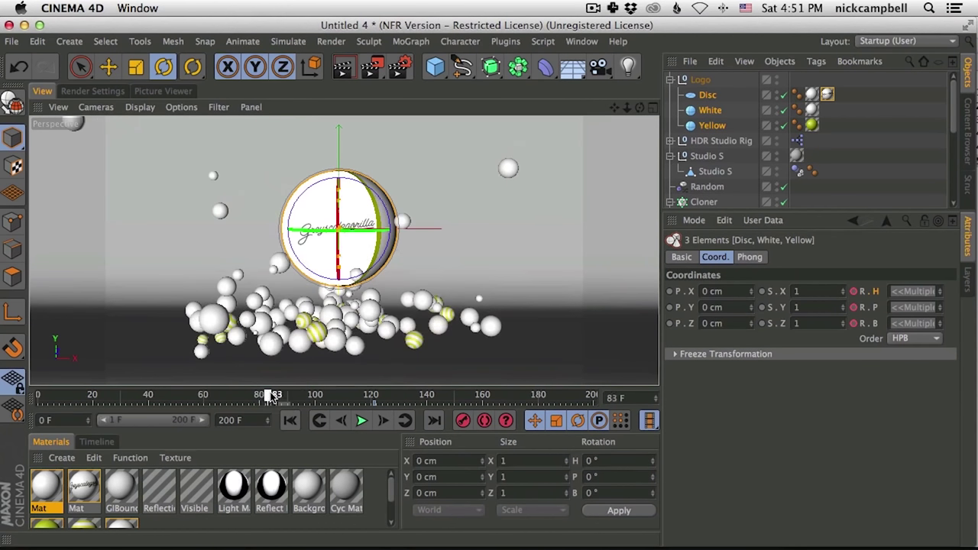
left_click_drag(368, 231, 216, 223)
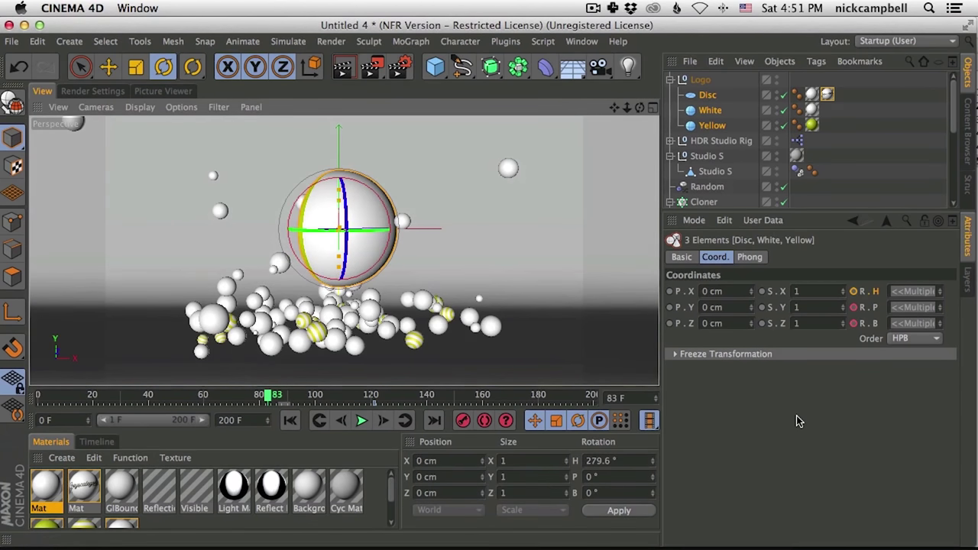
left_click(710, 127)
left_click_drag(356, 224, 273, 224)
left_click(706, 96)
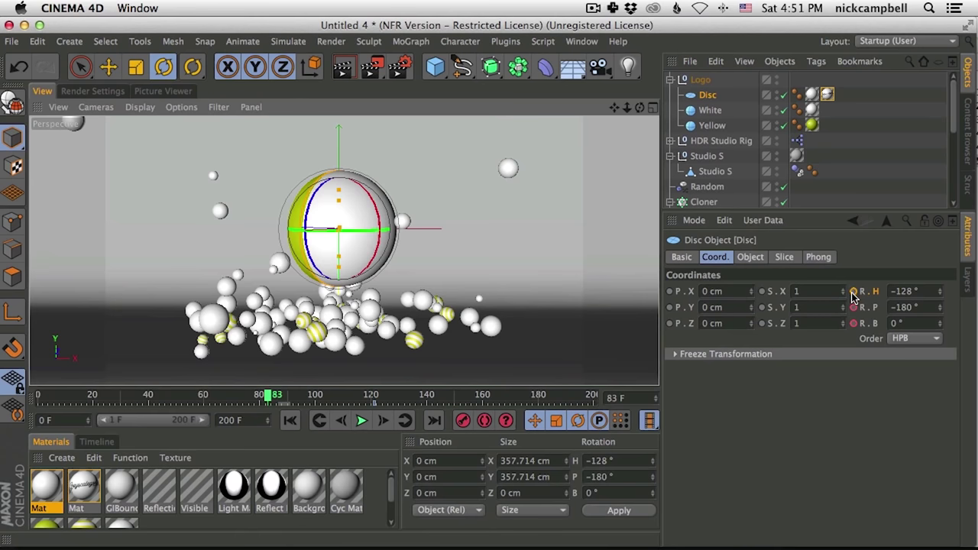
left_click(854, 294)
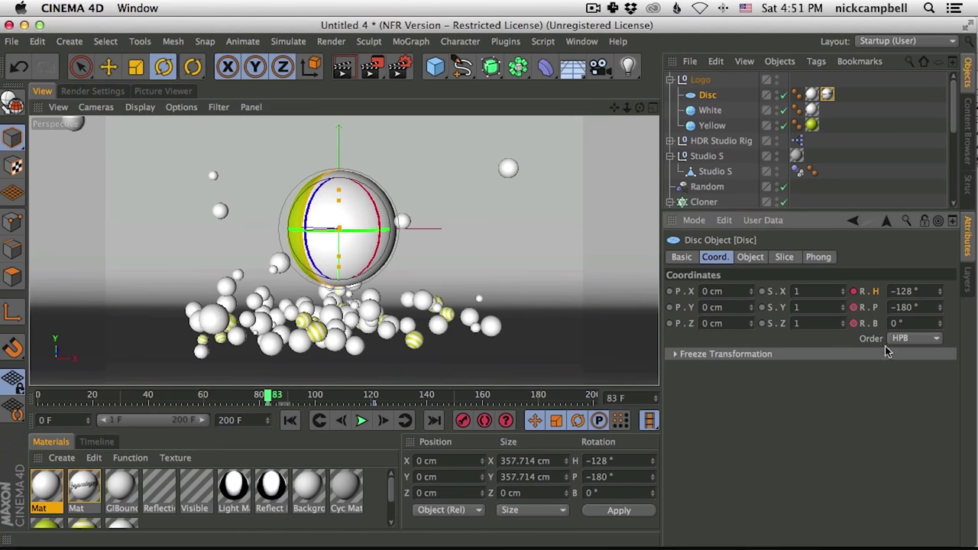
Delete the Disc's rotation animation track and re-key its rotation at this frame
right_click(854, 307)
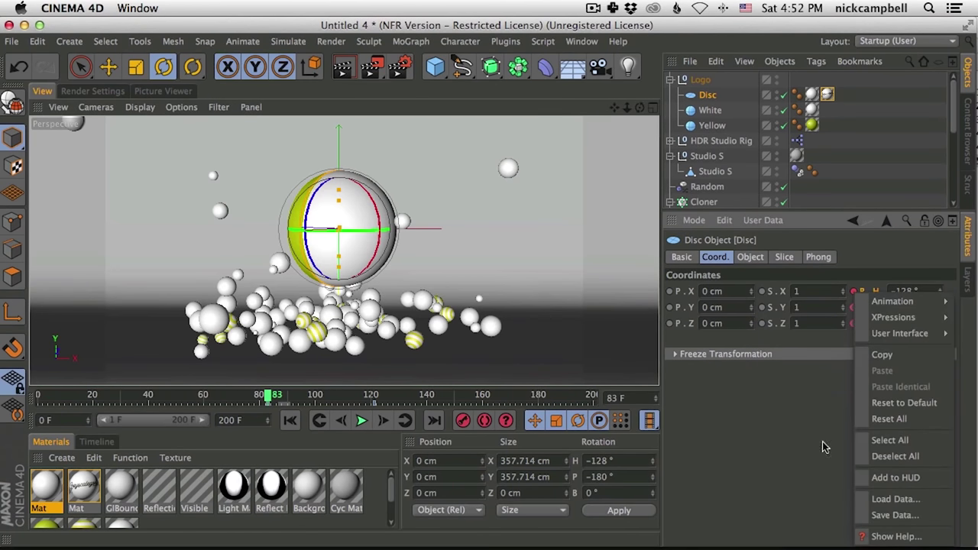
key("Escape")
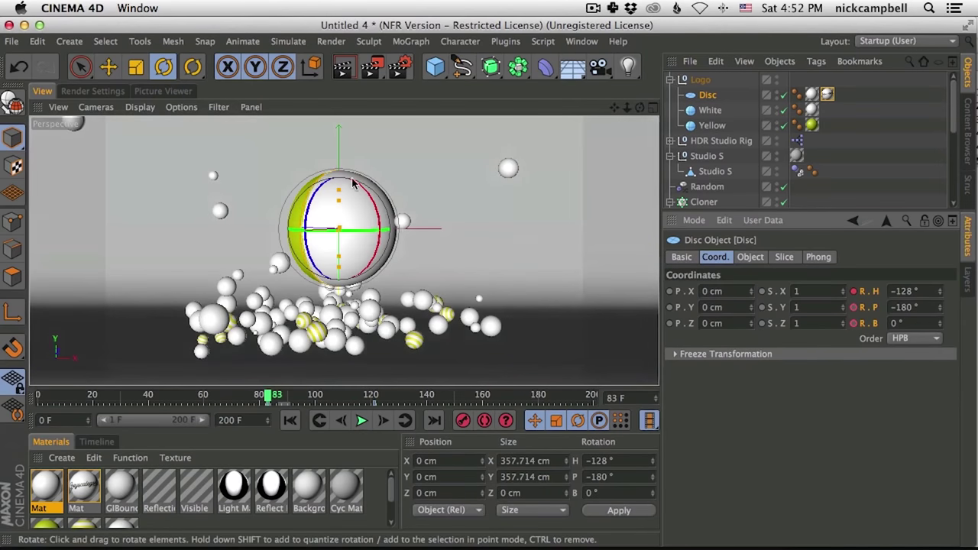
right_click(853, 307)
mouse_move(892, 316)
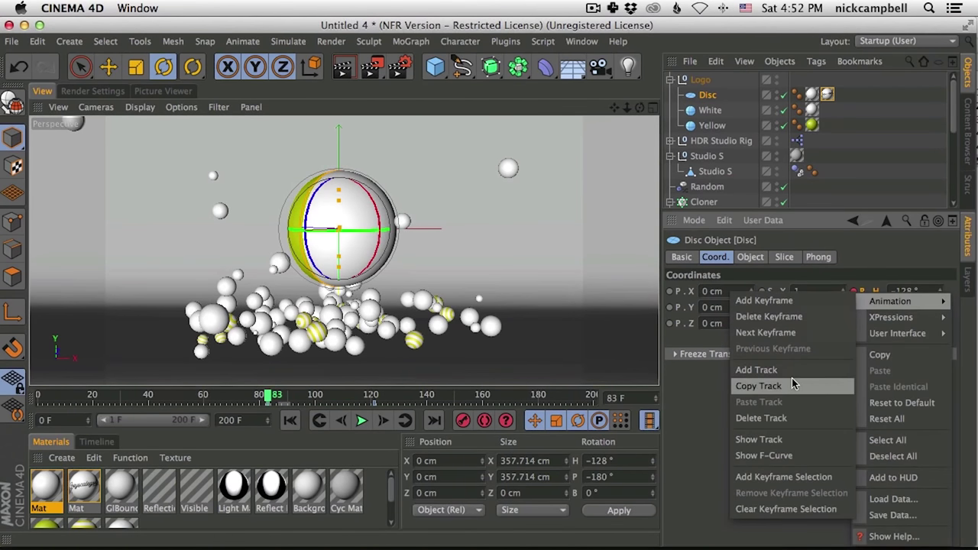
left_click(794, 420)
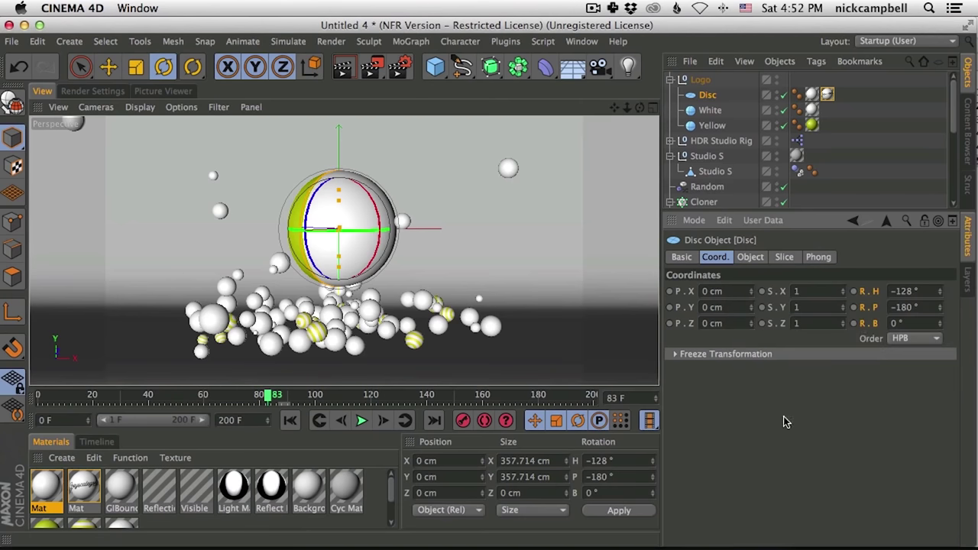
left_click(857, 319, "ctrl")
Remove the Disc's rotation track again, then undo to restore it
right_click(855, 313)
left_click(846, 374)
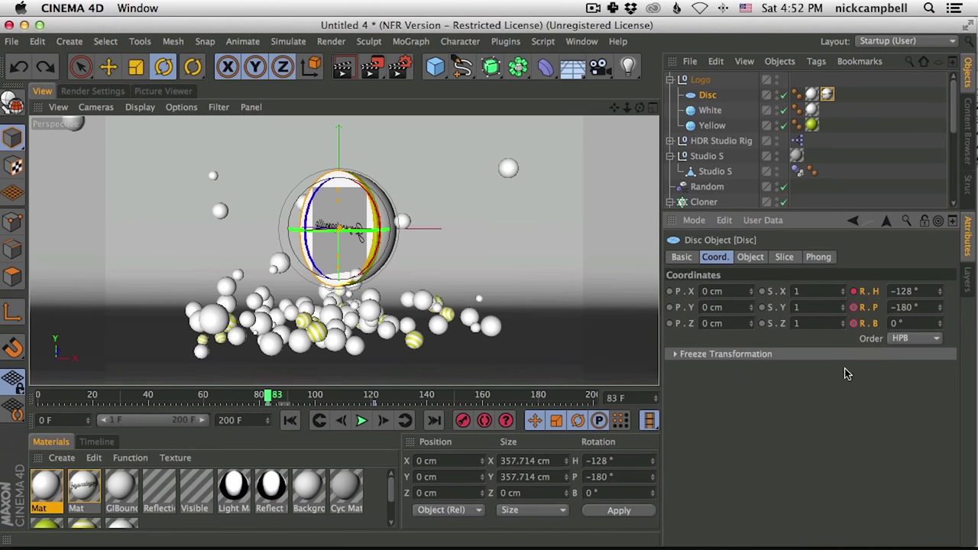
right_click(855, 314)
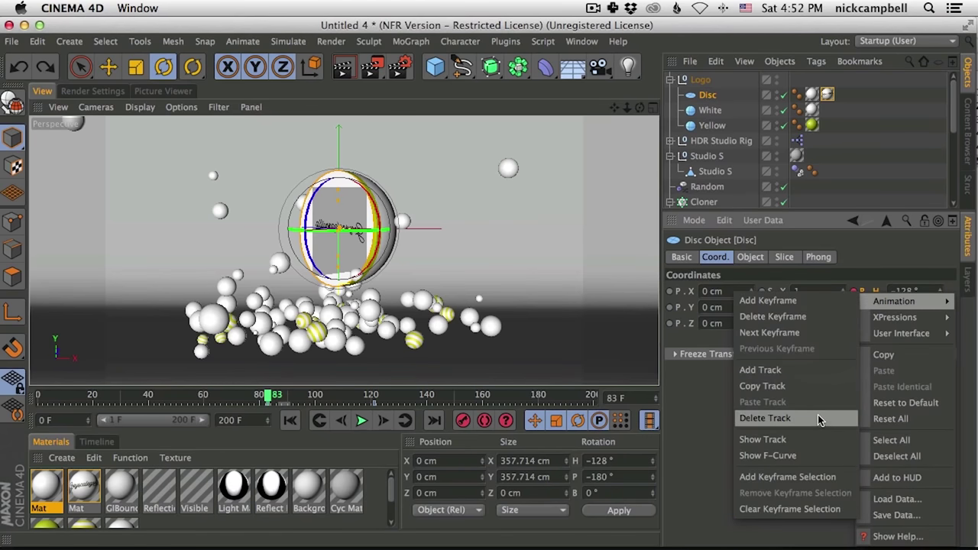
left_click(817, 418)
key("super+z")
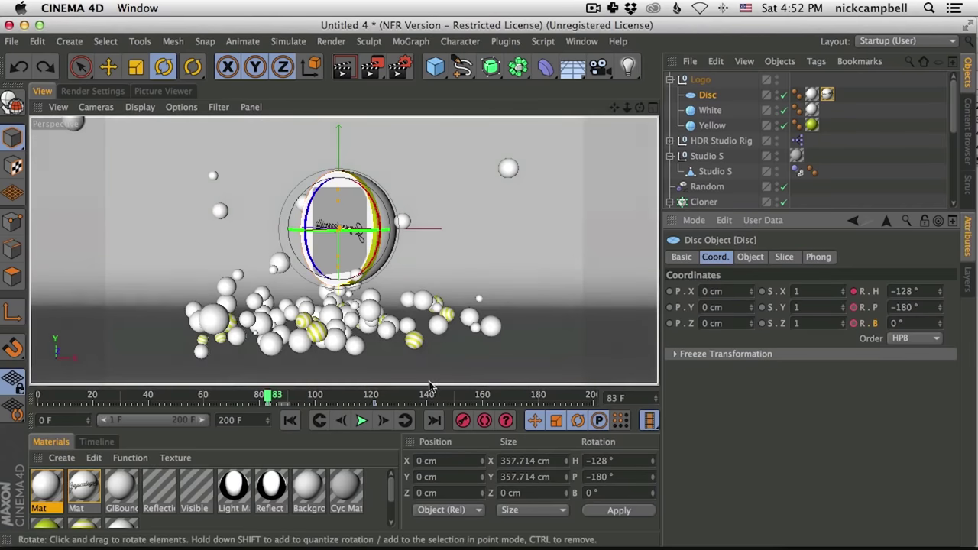
right_click(854, 325)
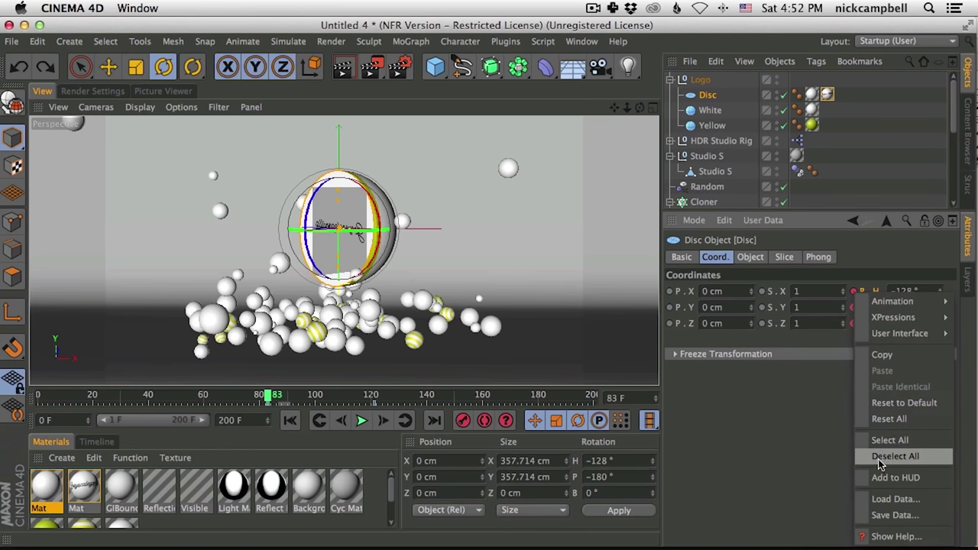
left_click(821, 479)
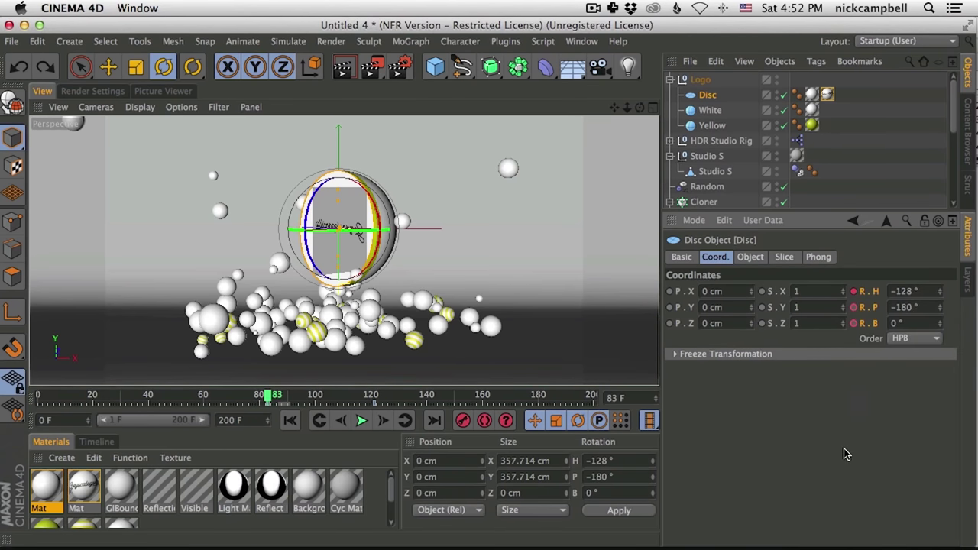
Scrub from frame 52 onward to review the Disc's spin
left_click_drag(273, 404, 357, 405)
right_click(337, 409)
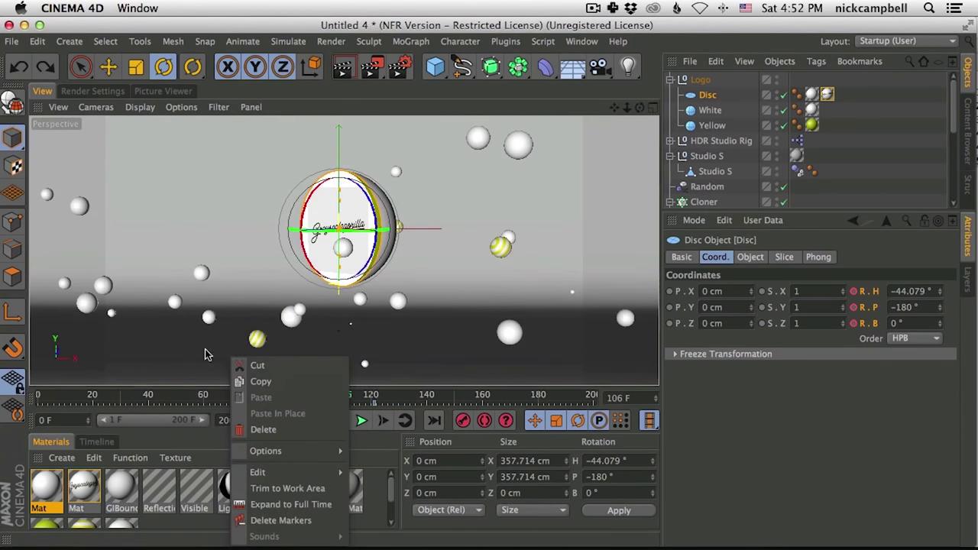
left_click(183, 404)
mouse_move(281, 403)
left_mouse_down()
mouse_move(400, 394)
mouse_move(275, 395)
left_mouse_up()
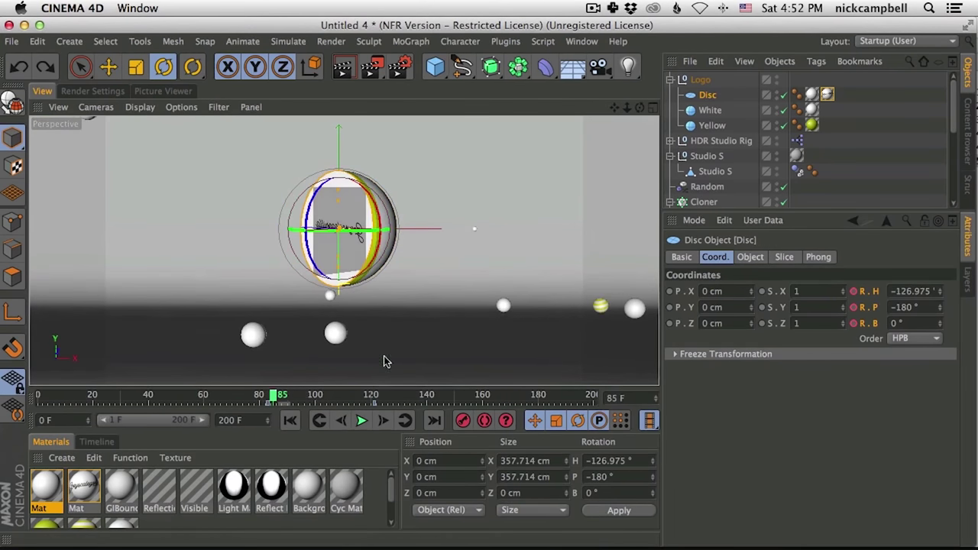
Compare the White and Yellow spheres' rotation values, trying and reverting a Yellow heading change
left_click(712, 111)
left_click(713, 127)
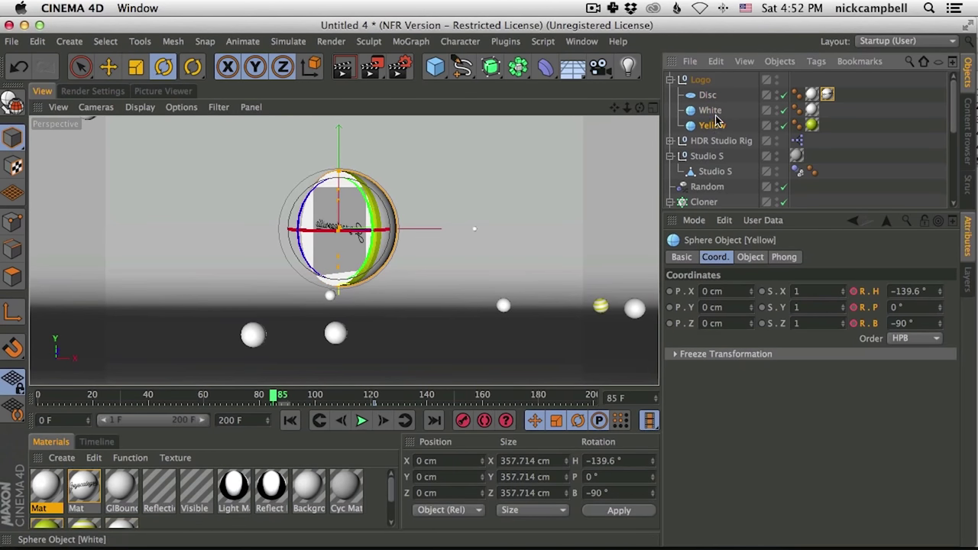
left_click(715, 117)
left_click(714, 126)
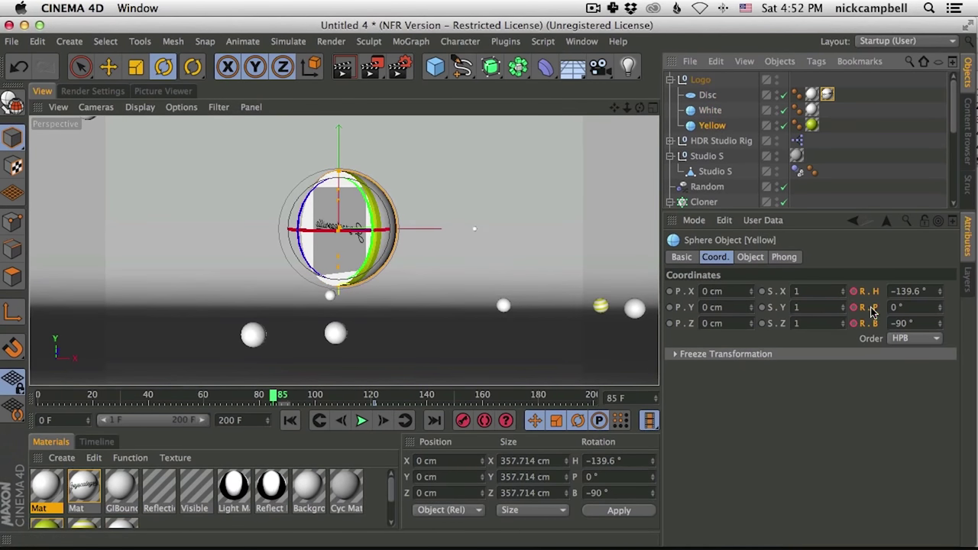
left_click_drag(941, 296, 935, 314)
key("ctrl+z")
left_click_drag(278, 396, 253, 401)
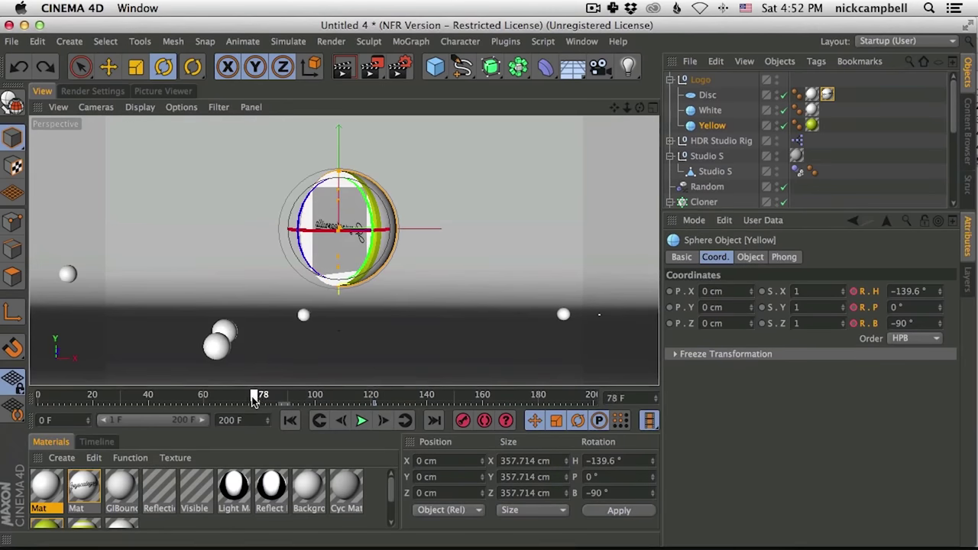
Spin the White and Yellow spheres to a new heading and preview around frame 83
left_click(710, 111, "shift")
left_click_drag(942, 297, 919, 288)
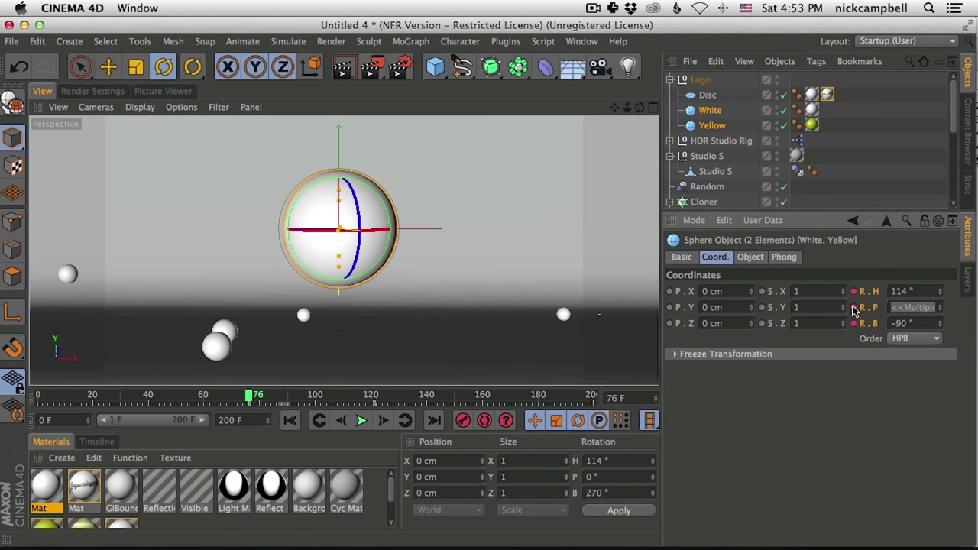
mouse_move(252, 396)
left_mouse_down()
mouse_move(397, 398)
mouse_move(268, 404)
left_mouse_up()
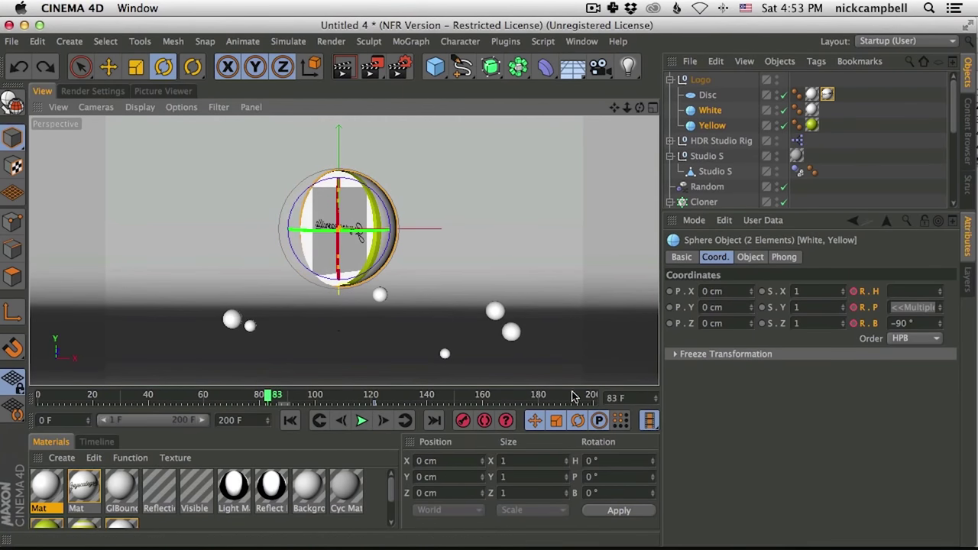
mouse_move(290, 399)
left_mouse_down()
mouse_move(426, 398)
mouse_move(293, 407)
mouse_move(359, 399)
mouse_move(293, 399)
left_mouse_up()
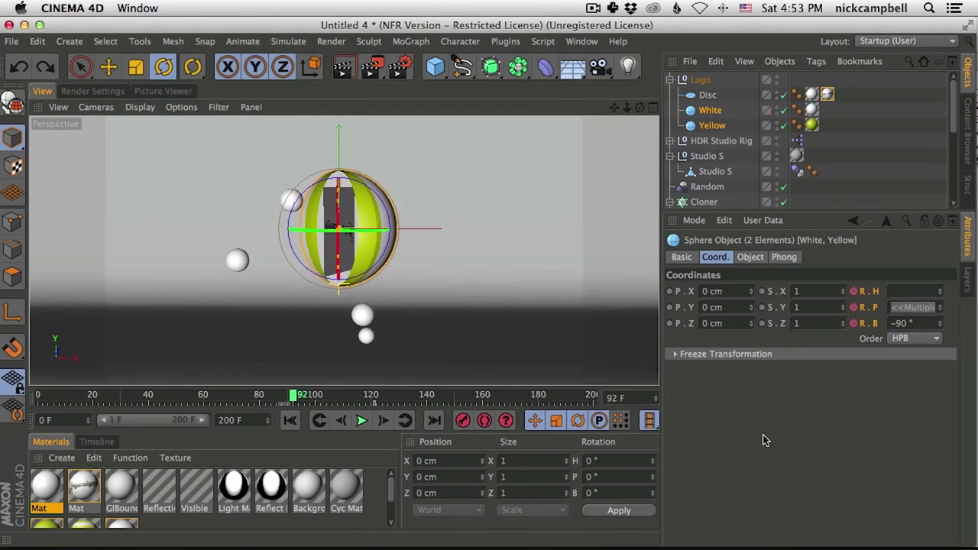
Turn the White sphere's heading to about -220° and stop playback
left_click(712, 111)
left_click(715, 127, "ctrl")
left_click_drag(939, 295, 917, 369)
key("super+z")
left_click(724, 130)
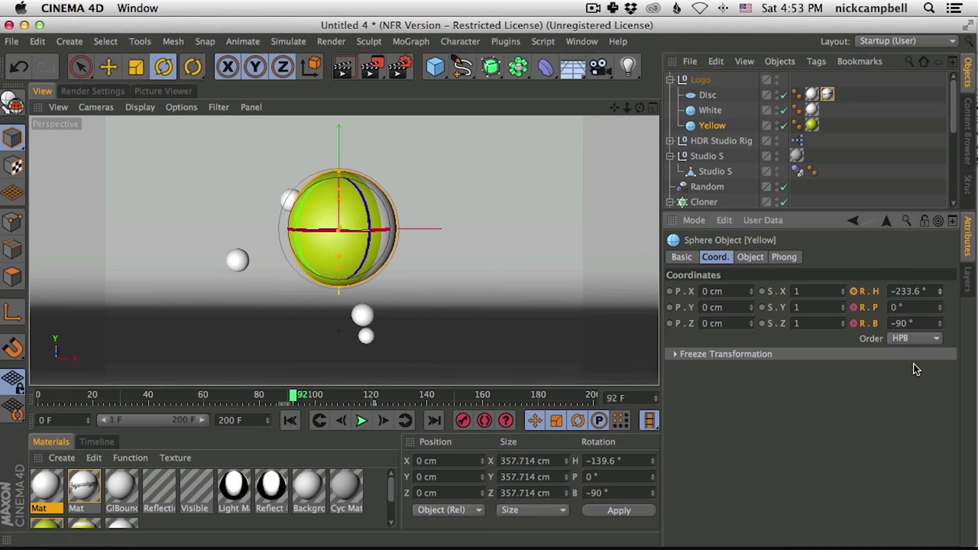
left_click(716, 111)
left_click_drag(939, 291, 920, 357)
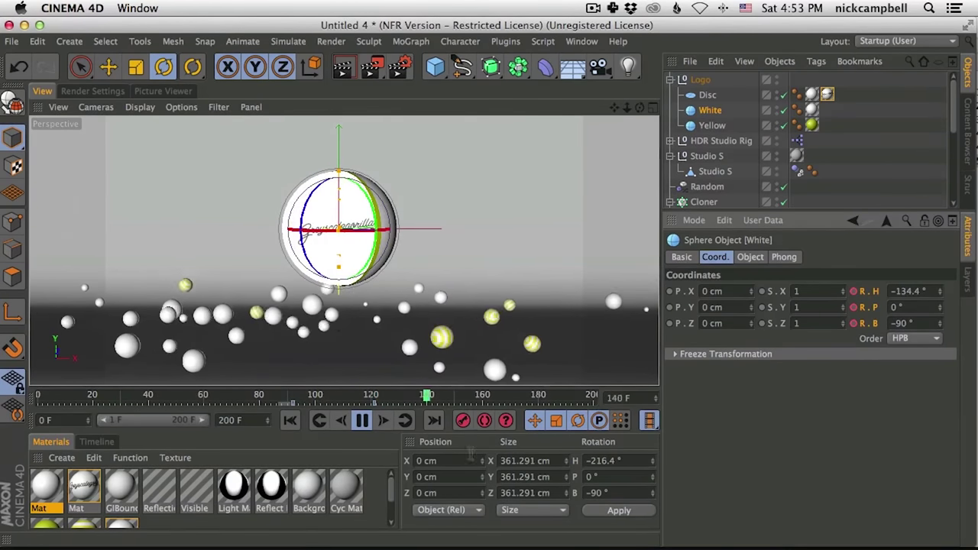
left_click(361, 420)
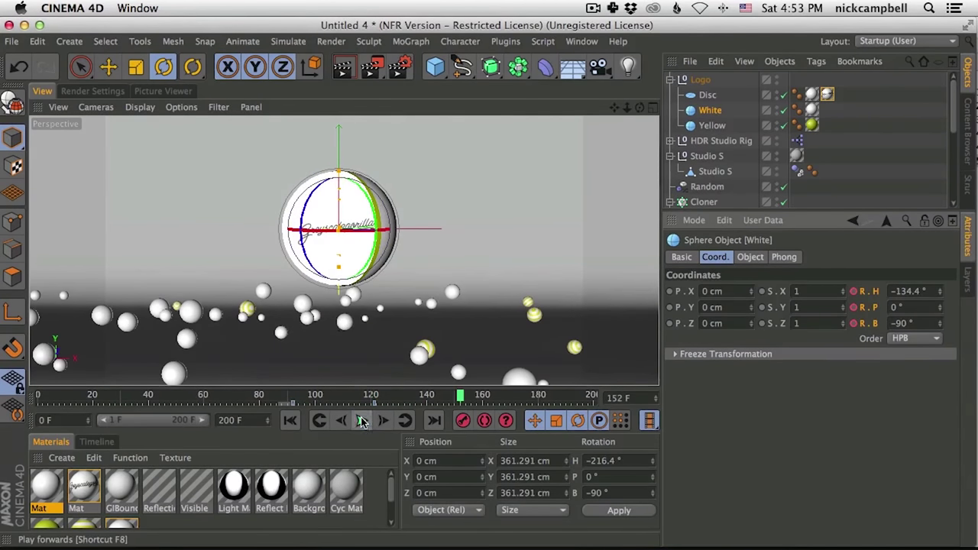
Select the Disc, White and Yellow parts and bring up the animation timeline
left_click(707, 97)
left_click(710, 127, "shift")
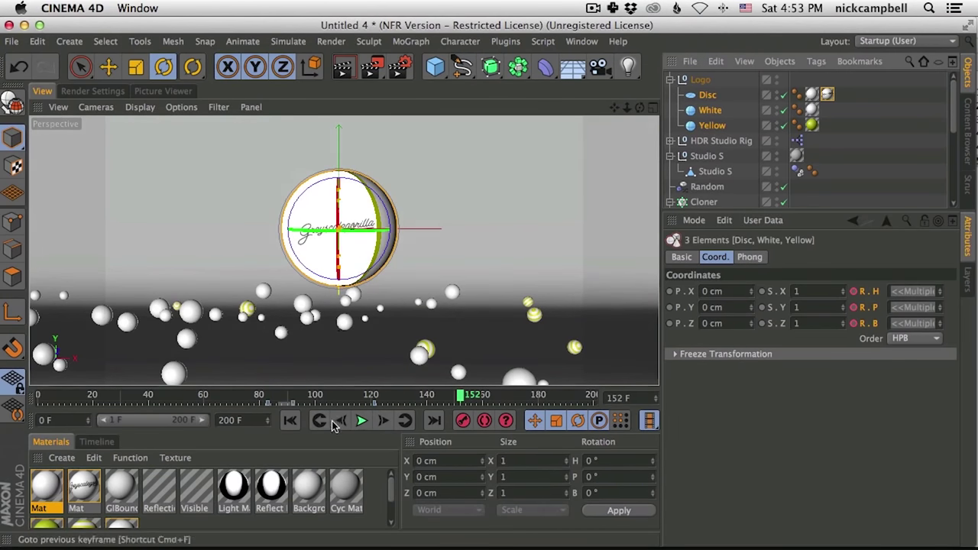
left_click(96, 441)
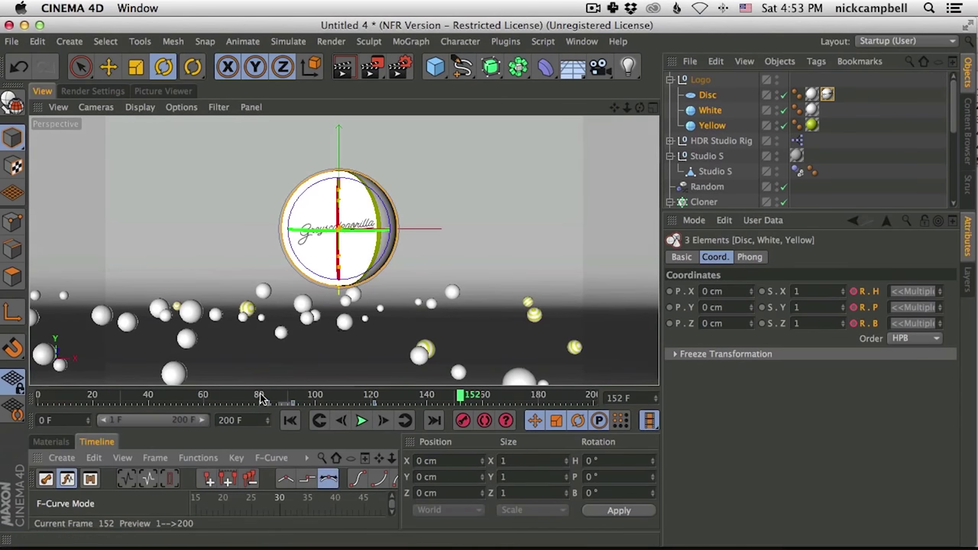
Enlarge the timeline in key view and select the Disc, White and Yellow objects
left_click_drag(264, 386, 265, 234)
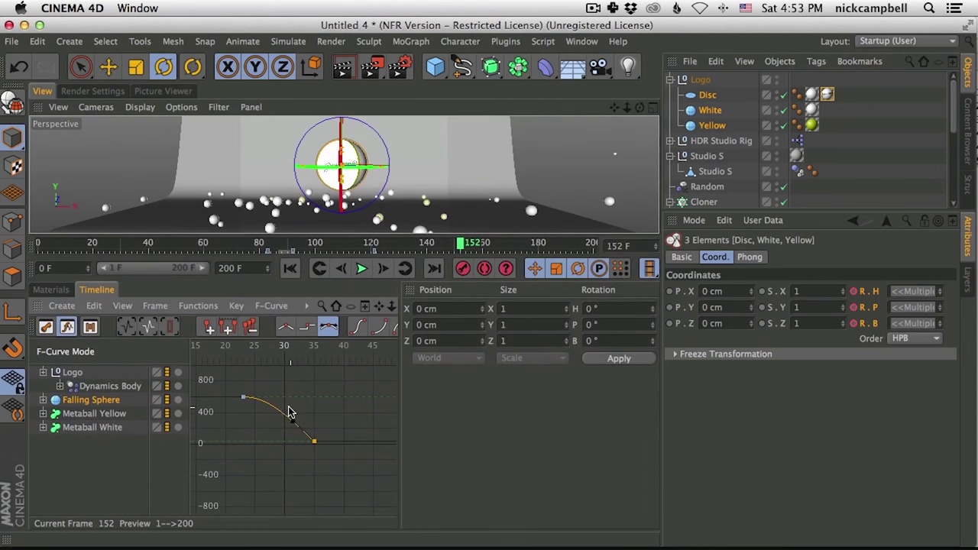
left_click(46, 327)
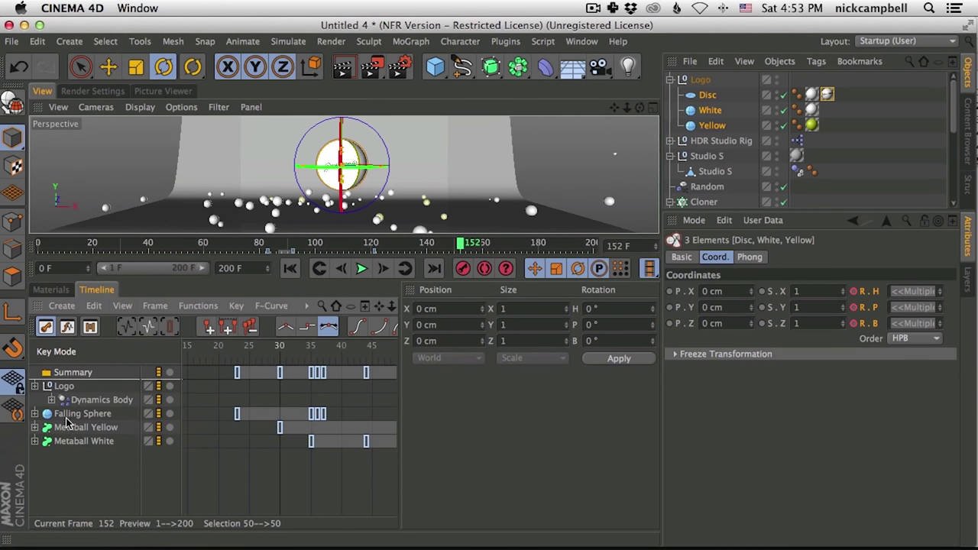
left_click(64, 470)
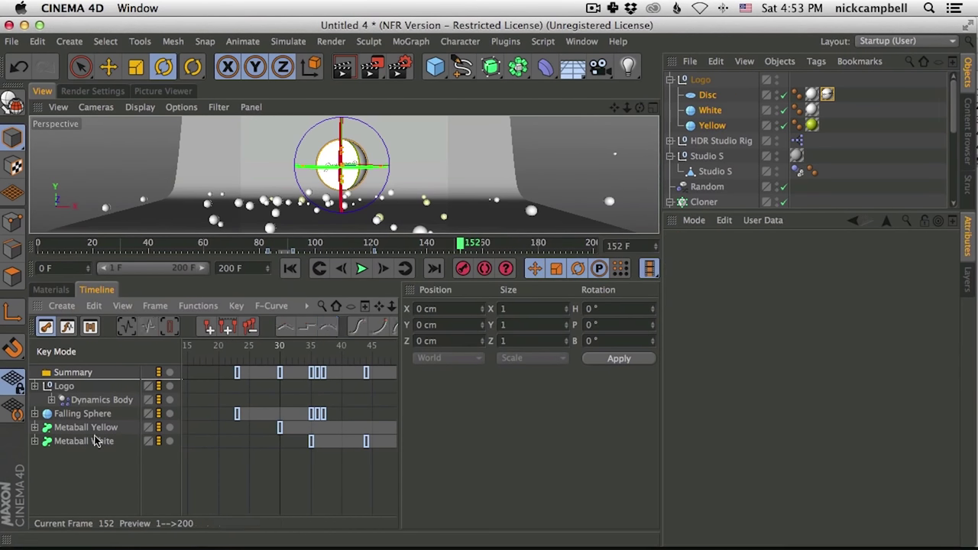
left_click(707, 96)
left_click(713, 126, "shift")
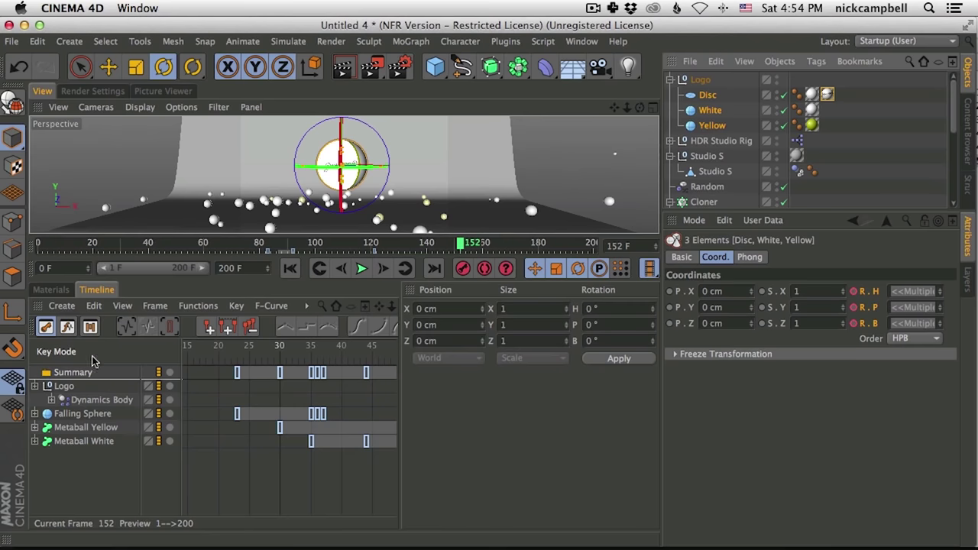
Enable Link TL/OM Selection from the timeline's Link menu
right_click(115, 303)
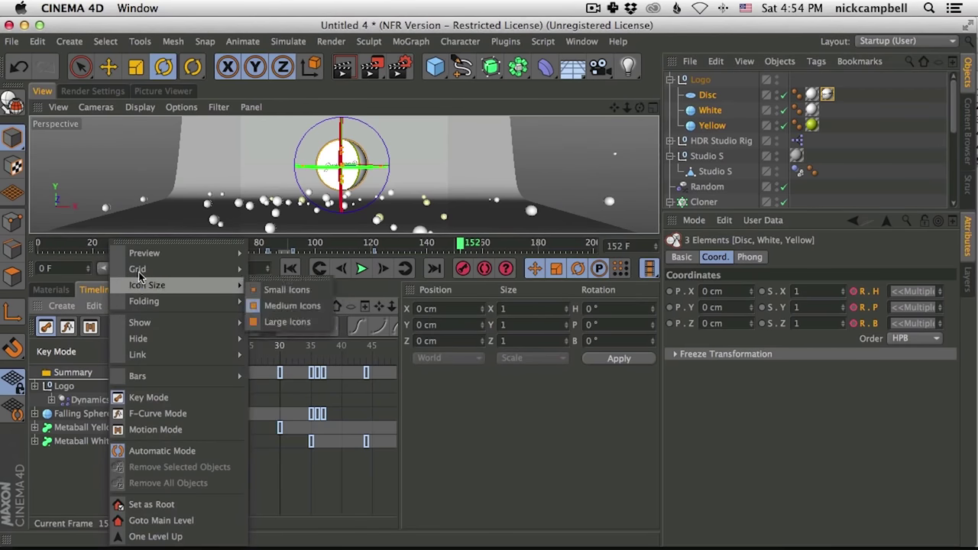
mouse_move(131, 305)
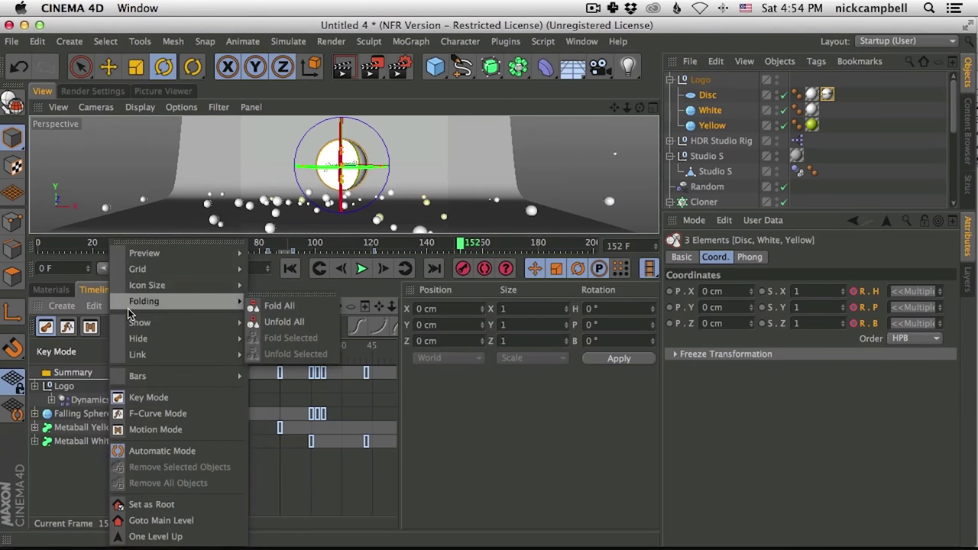
mouse_move(133, 327)
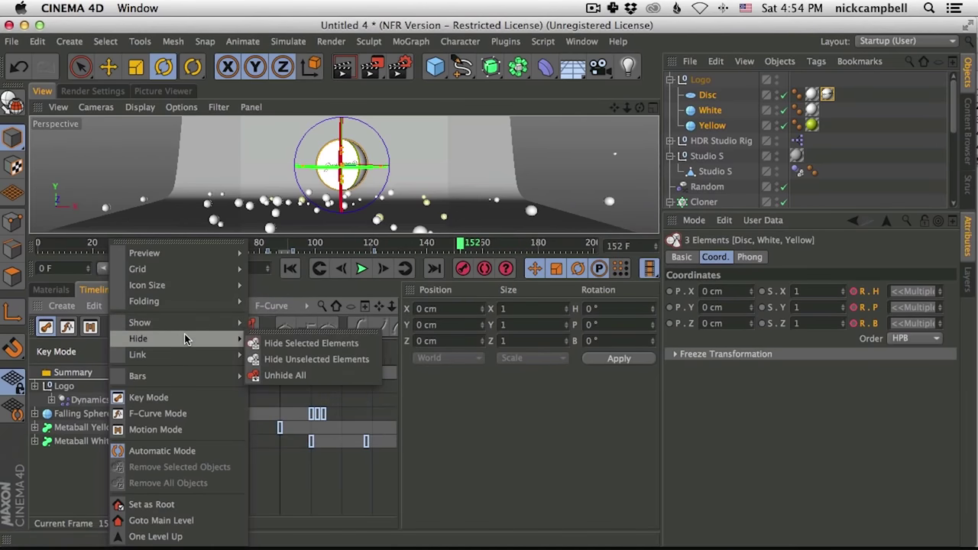
mouse_move(189, 357)
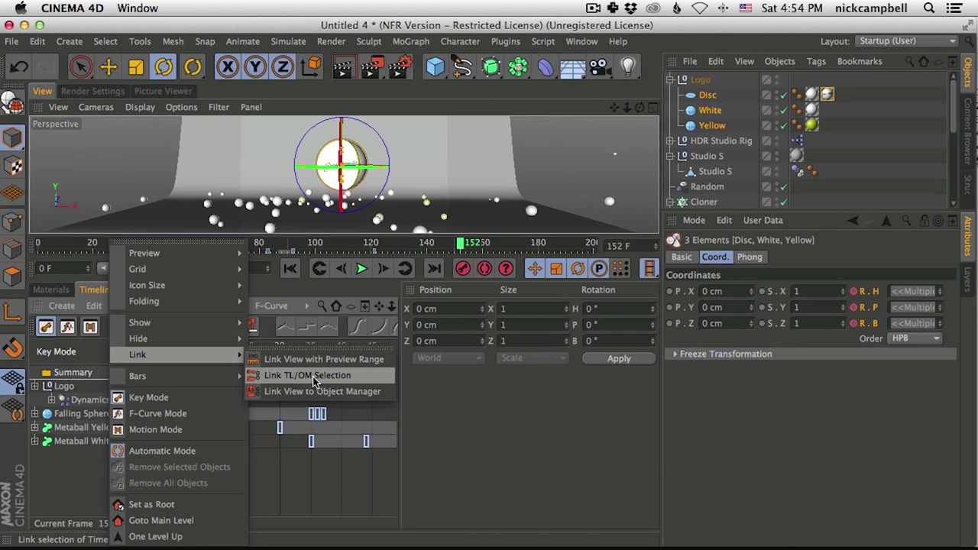
left_click(294, 377)
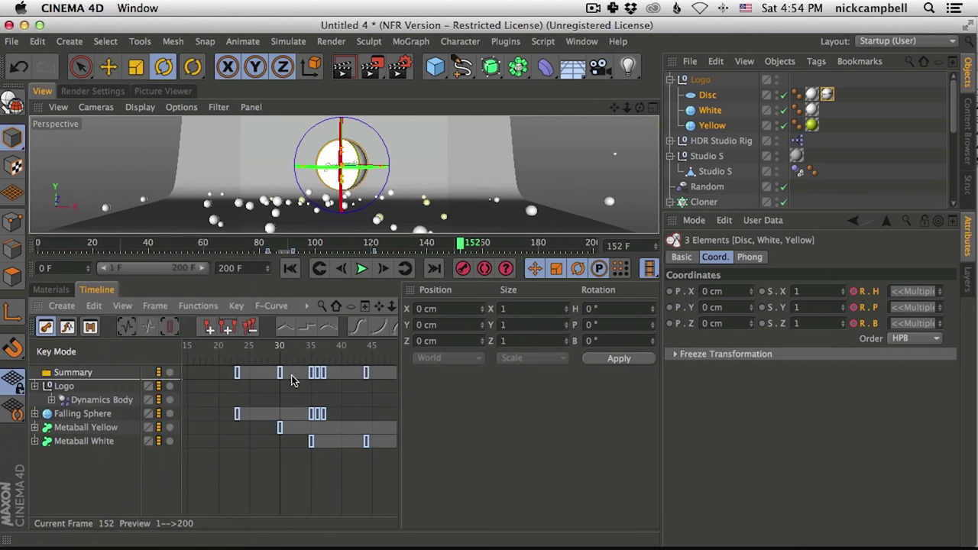
Reselect the Disc, White and Yellow parts and clear the timeline's key selection
left_click(706, 95)
left_click(713, 127, "shift")
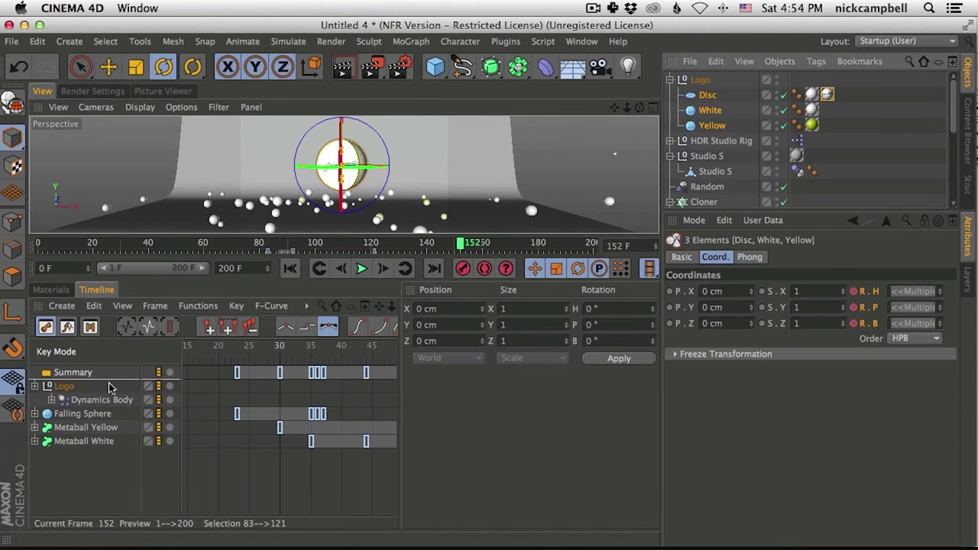
left_click(43, 402)
left_click(67, 326)
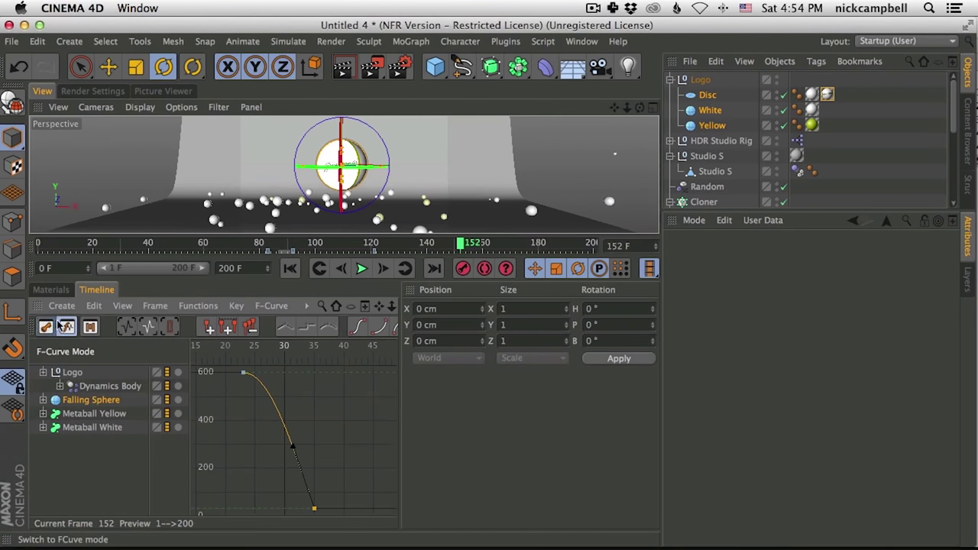
left_click(48, 327)
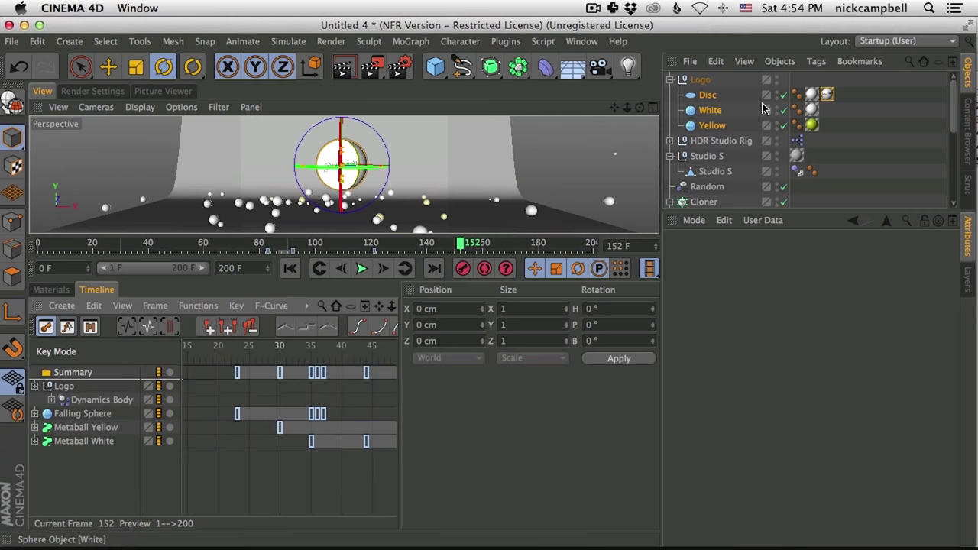
Expand the Logo track in the timeline and zoom out to frames 0–85
left_click(708, 96)
left_click(710, 125, "shift")
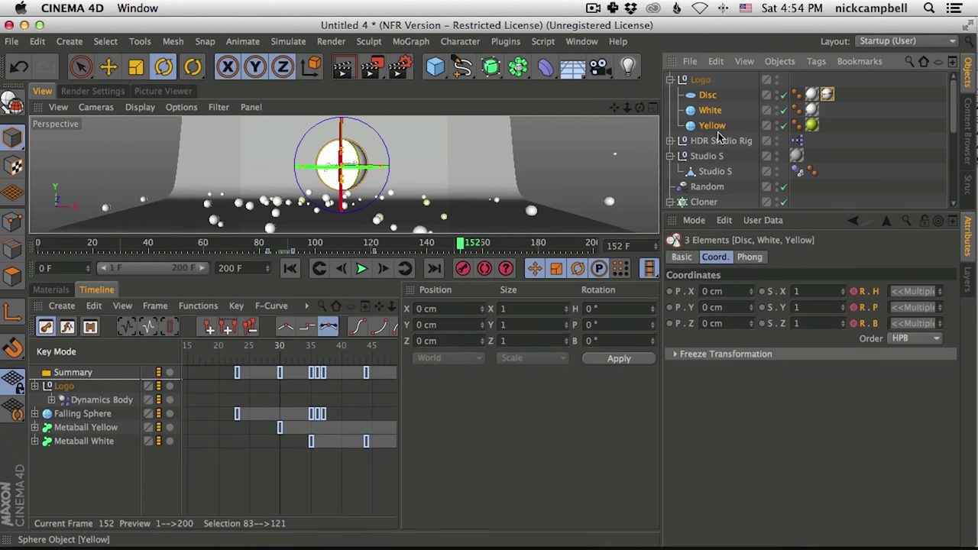
left_click(51, 400)
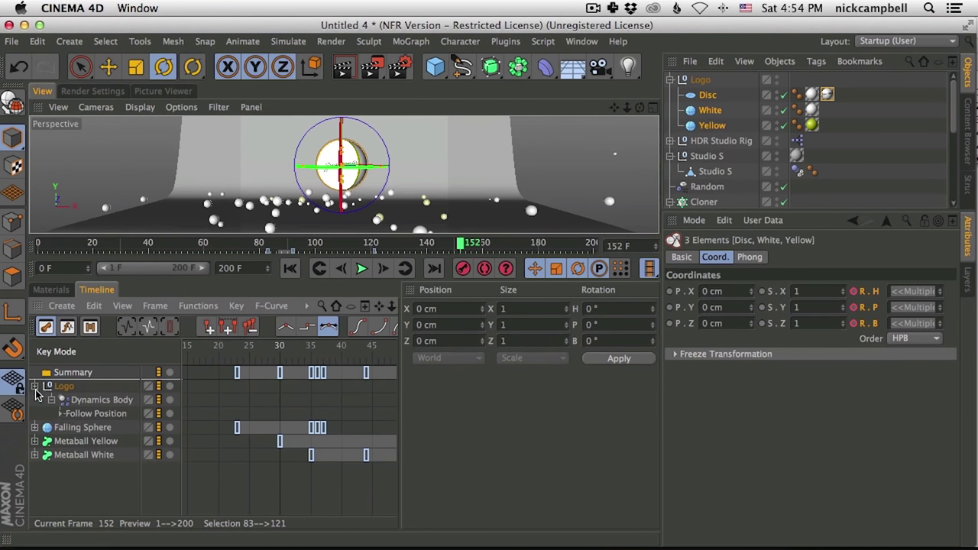
left_click(35, 387)
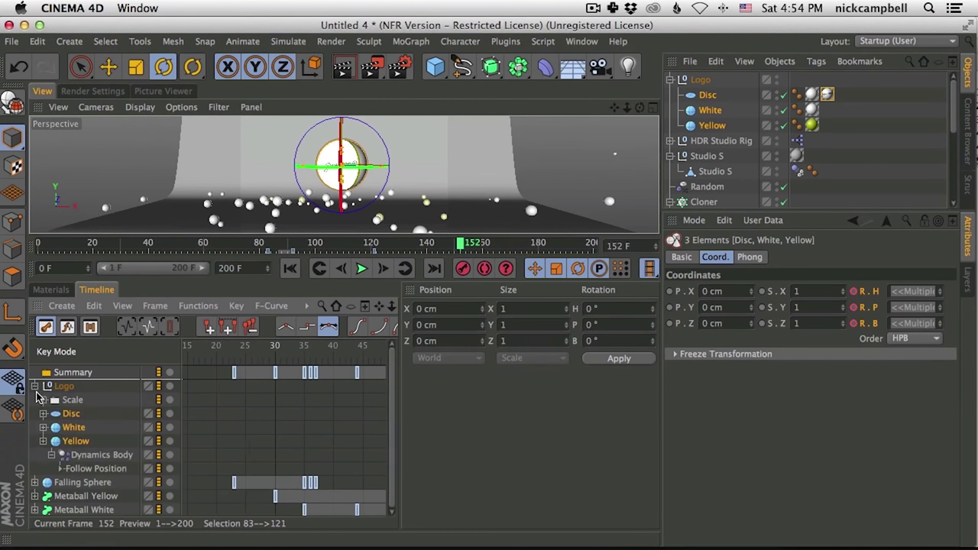
left_click(34, 387)
left_click(35, 387)
left_click(35, 388)
left_click(35, 387)
right_click_drag(320, 427, 224, 485, "alt")
Re-enable Link TL/OM Selection and drag the Disc, White and Yellow keys earlier
left_click(720, 125)
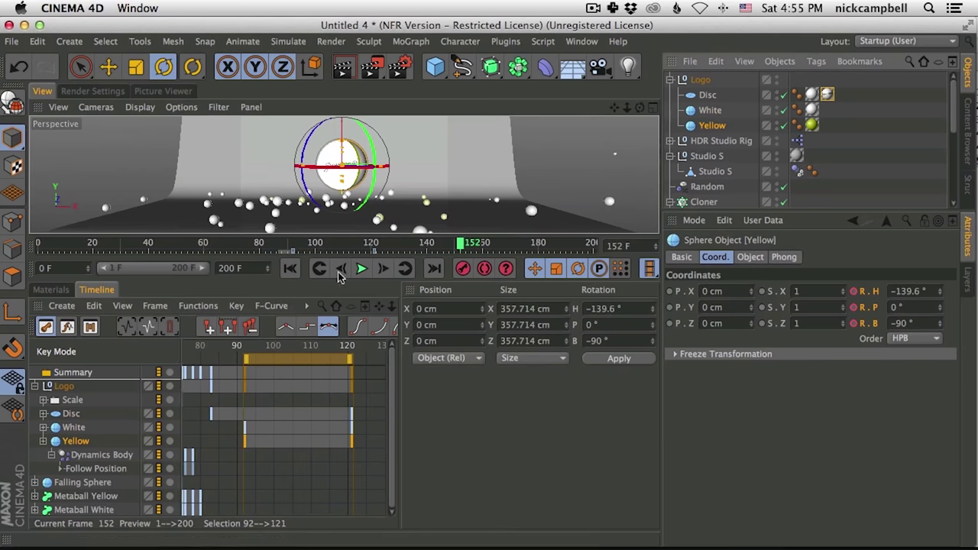
left_click(122, 306)
mouse_move(153, 307)
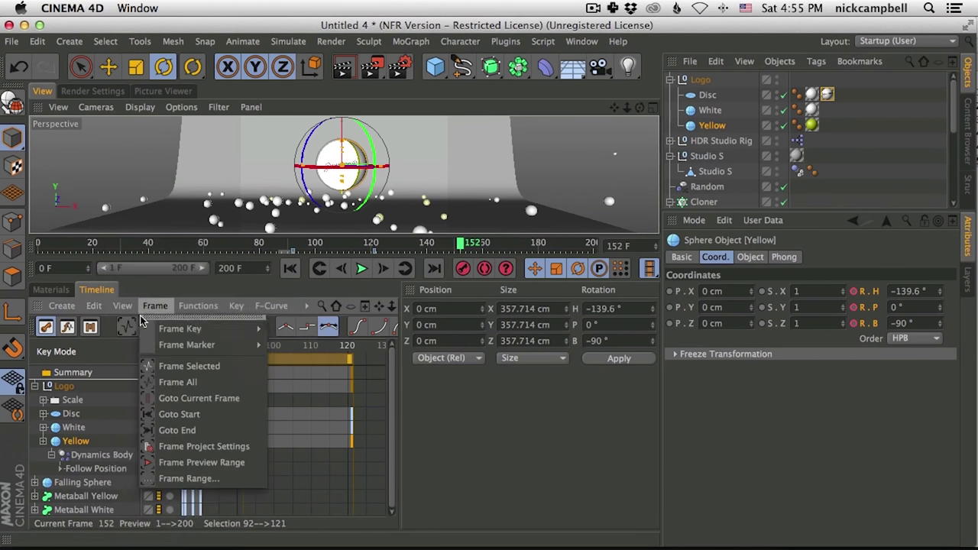
mouse_move(146, 359)
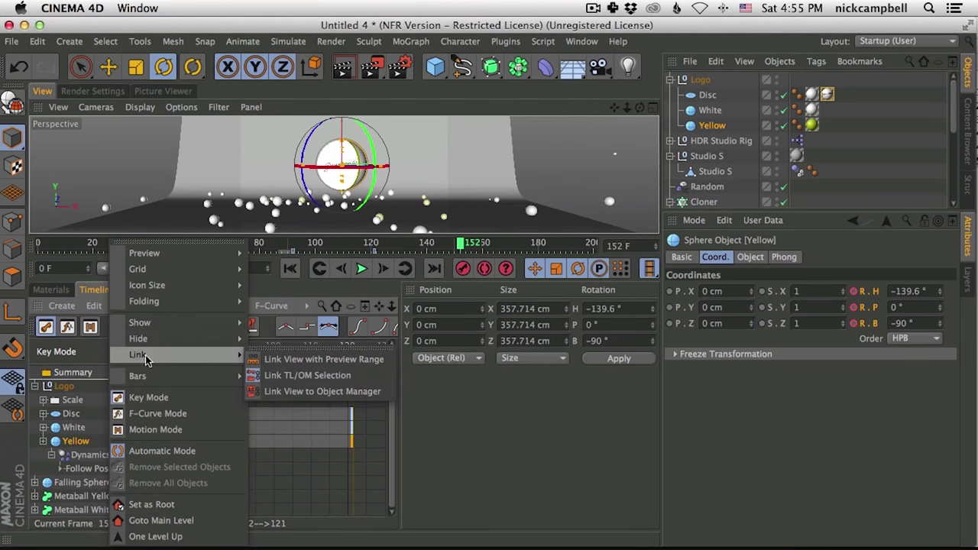
left_click(313, 378)
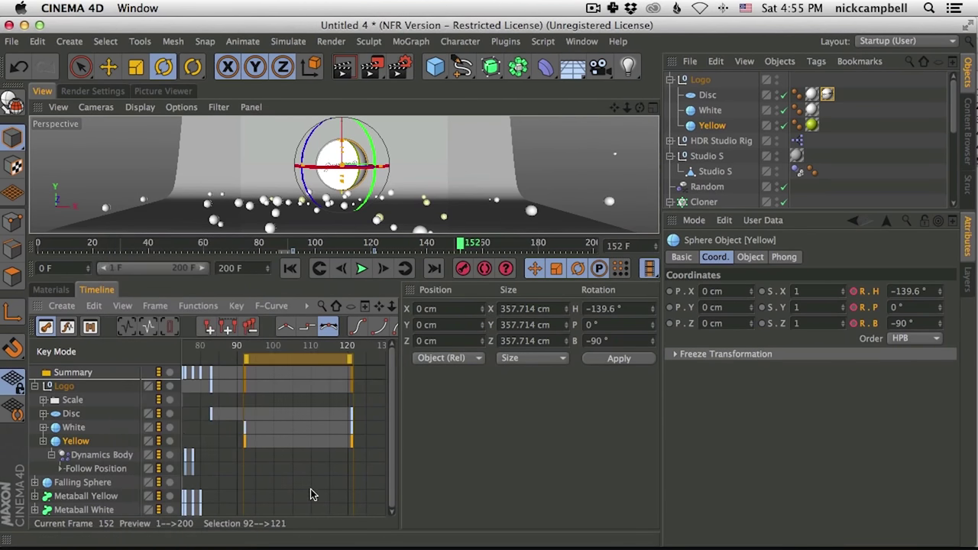
left_click(707, 95, "shift")
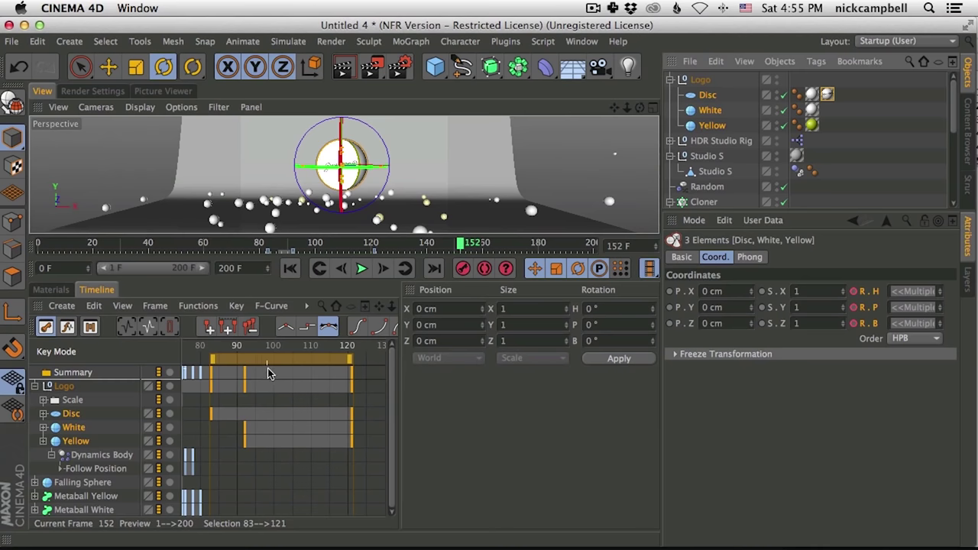
mouse_move(267, 367)
left_mouse_down()
mouse_move(163, 370)
mouse_move(278, 371)
left_mouse_up()
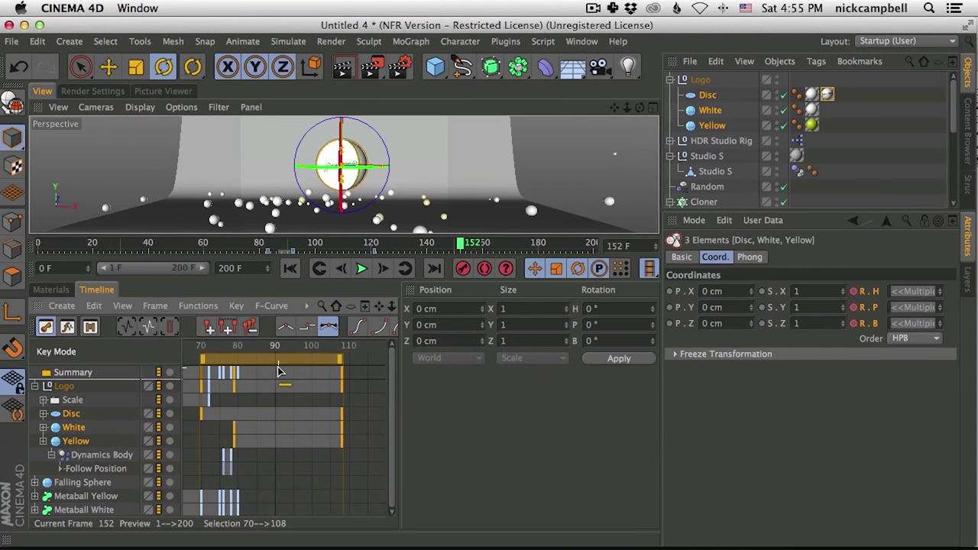
Move the single key from frame 79 to about 72, check playback, and enlarge the viewport
left_click(236, 435)
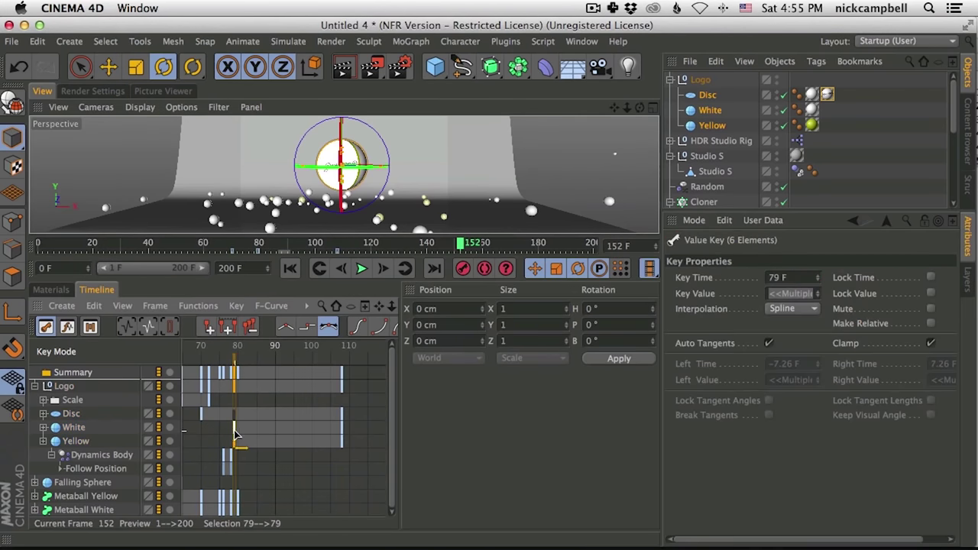
left_click_drag(235, 433, 207, 433)
mouse_move(190, 348)
left_mouse_down()
mouse_move(375, 345)
mouse_move(186, 345)
left_mouse_up()
left_click(362, 268)
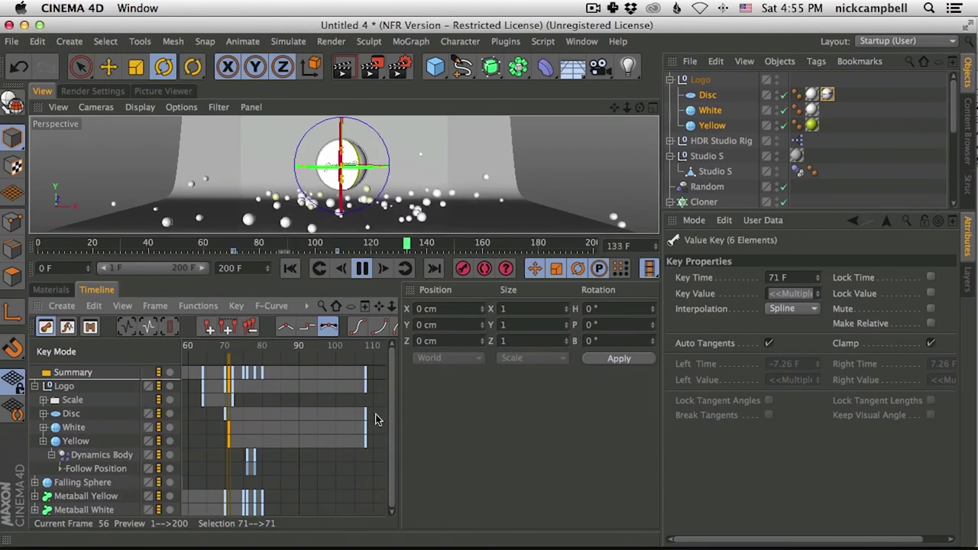
left_click_drag(383, 472, 329, 426)
left_click(197, 348)
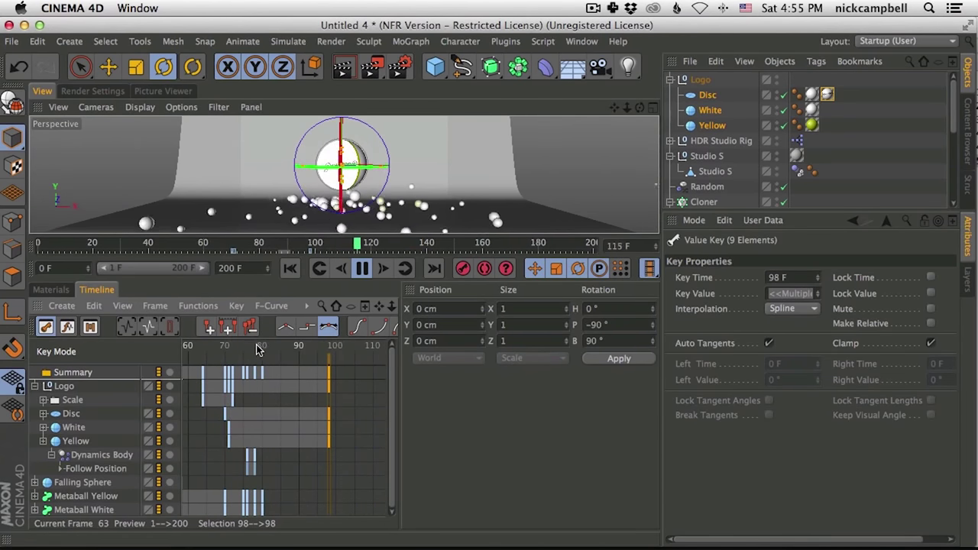
left_click(361, 269)
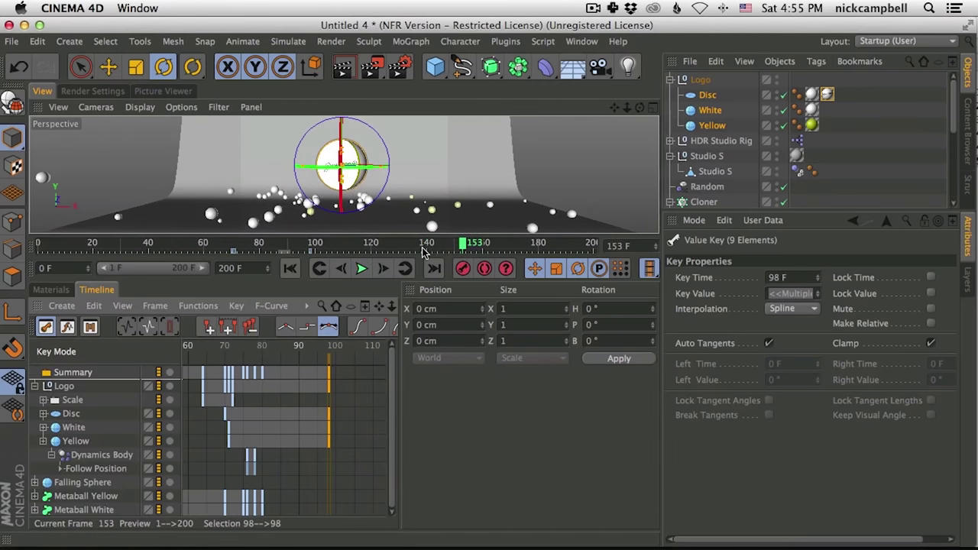
left_click_drag(428, 281, 451, 432)
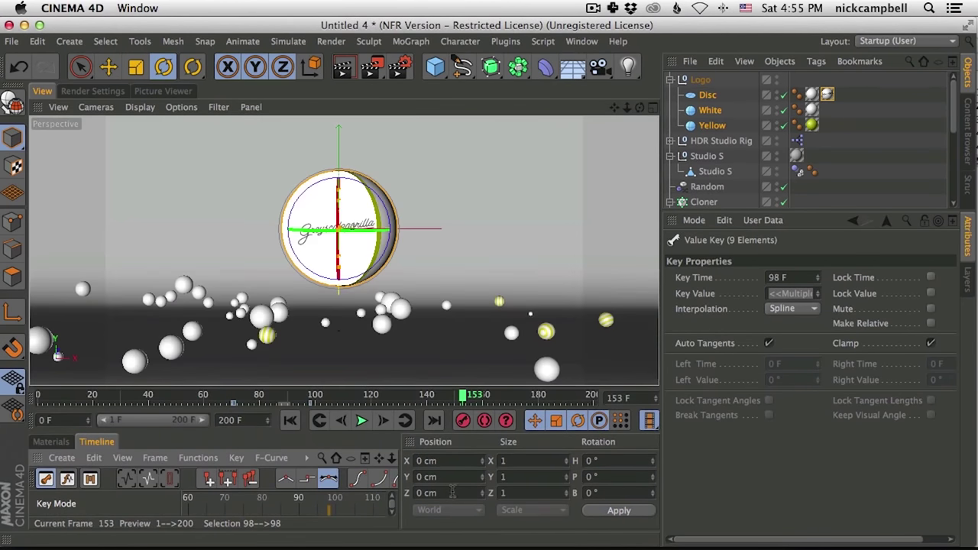
Collapse the Logo group and select the Logo null to show its coordinates
left_click(670, 80)
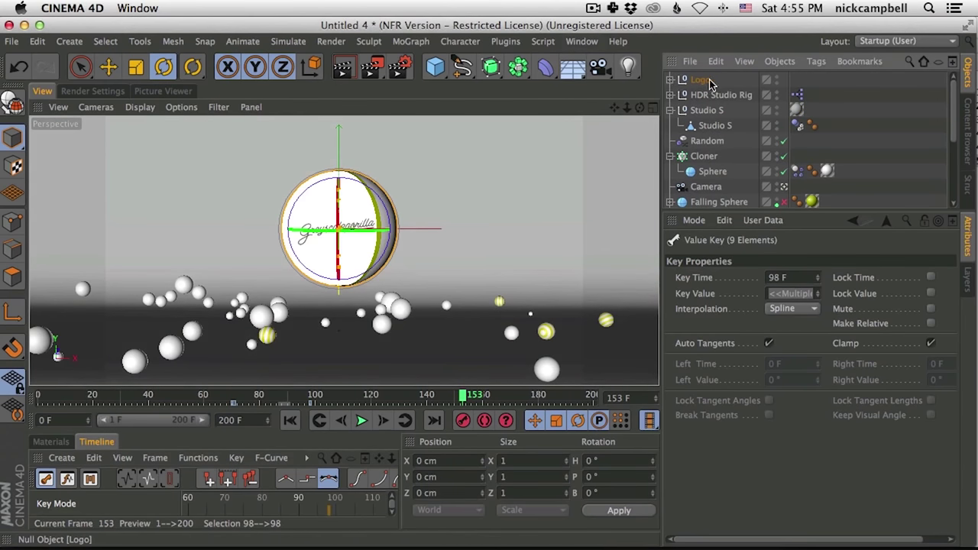
left_click(701, 80)
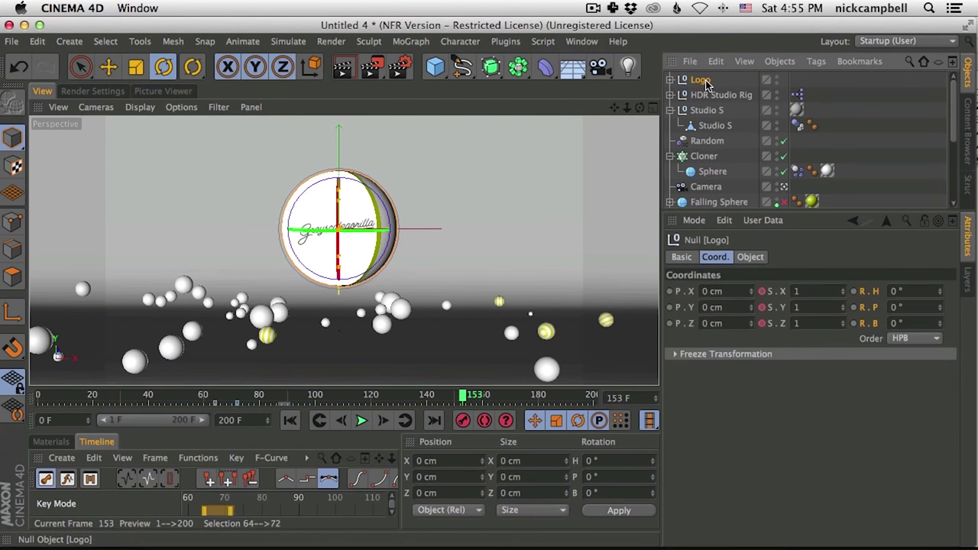
left_click(815, 61)
mouse_move(856, 220)
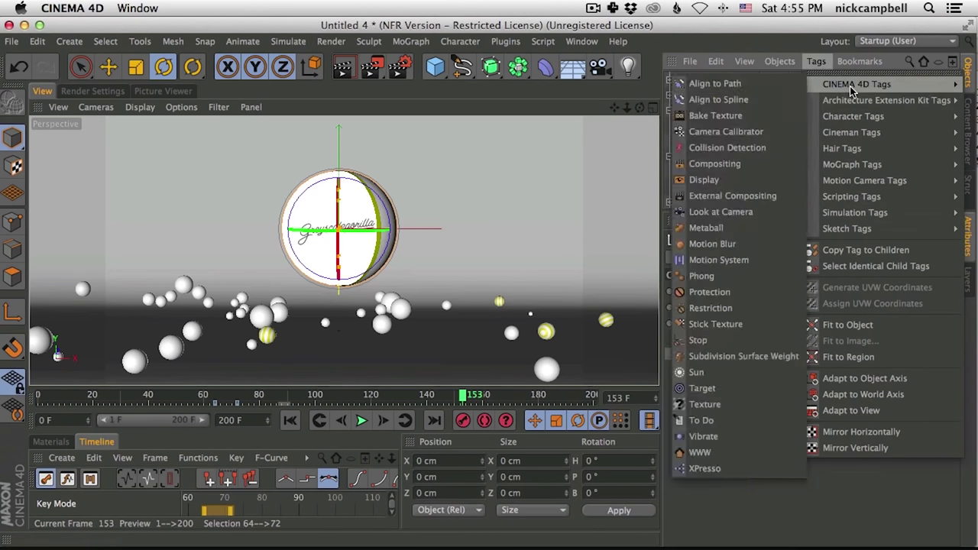
left_click(452, 262)
Switch to Safari and play the reference video
key("super+space")
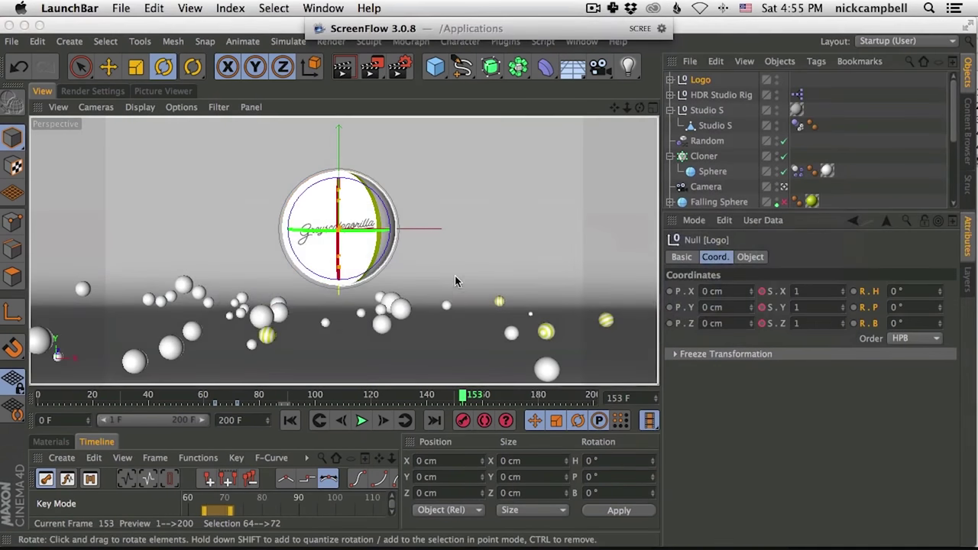
key("super+Tab")
key("super+Tab")
left_click(342, 340)
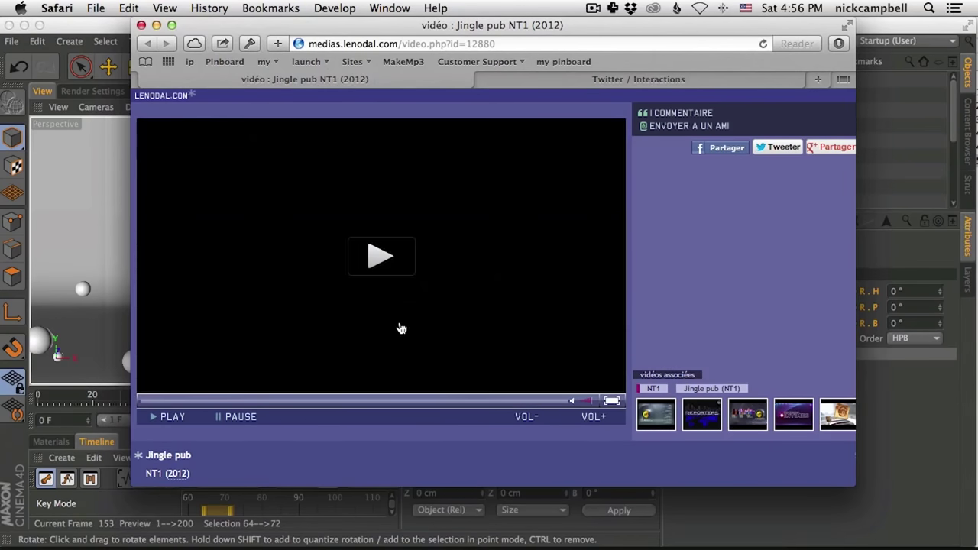
Search 'scree' in the launcher to return to the recording app
key("super+space")
type("scree")
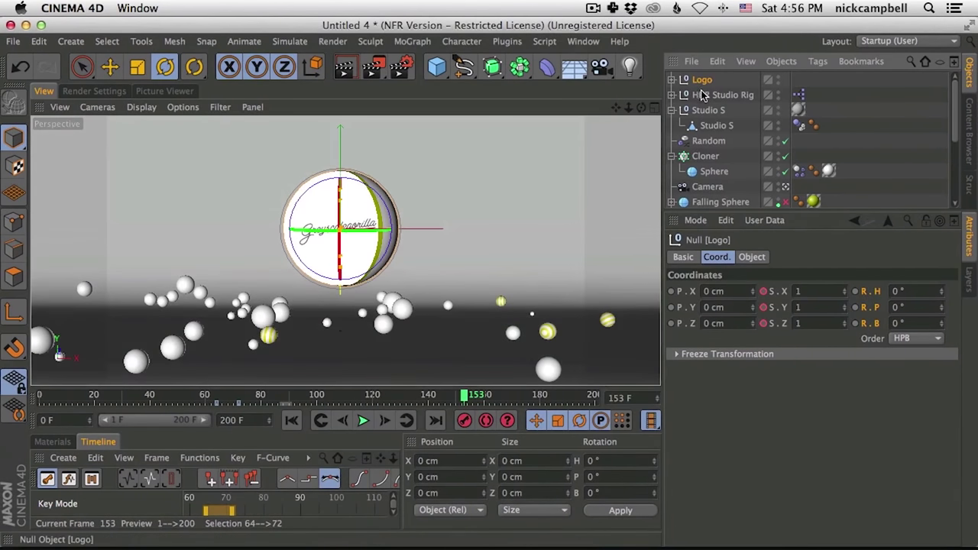
Add a Vibrate tag to the Logo null, enable position vibration, and play the preview
left_click(818, 61)
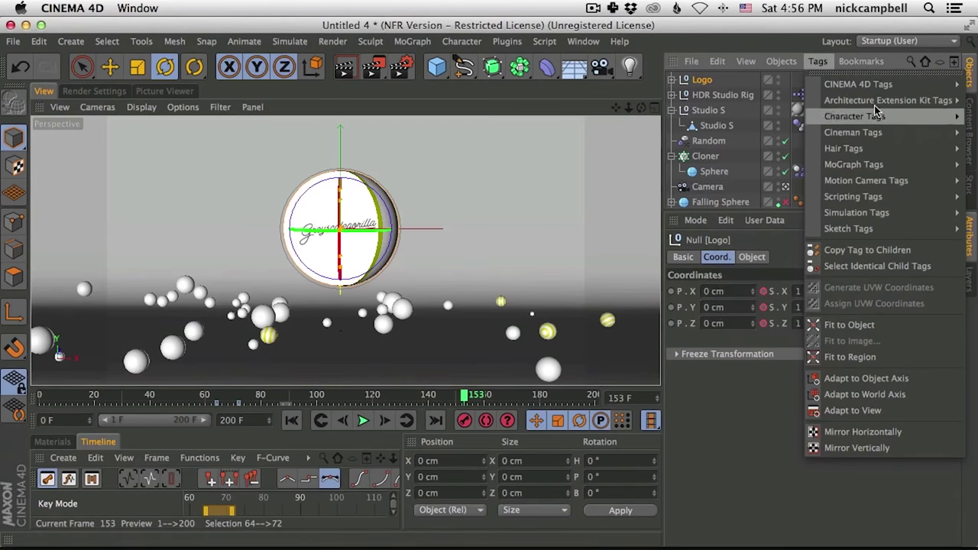
mouse_move(833, 84)
left_click(731, 436)
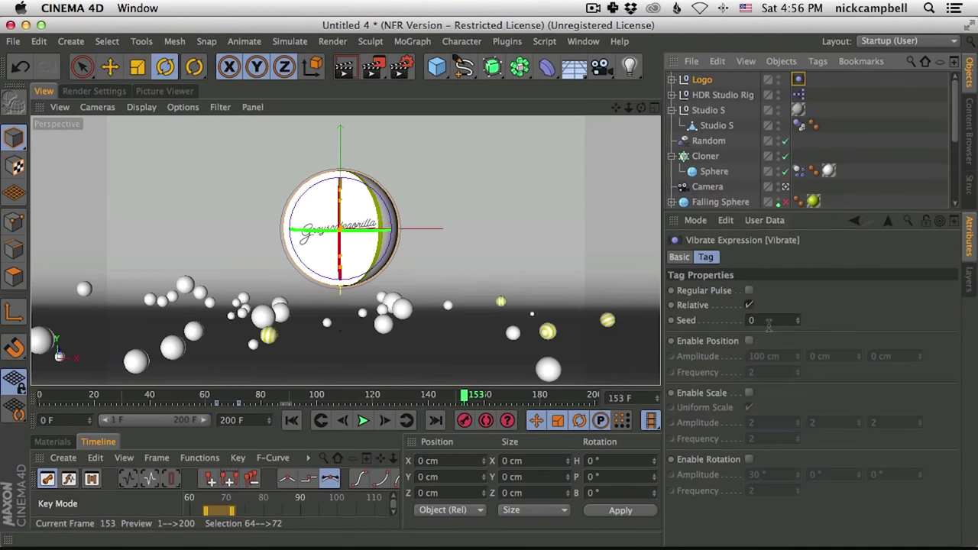
left_click(769, 321)
left_click(748, 341)
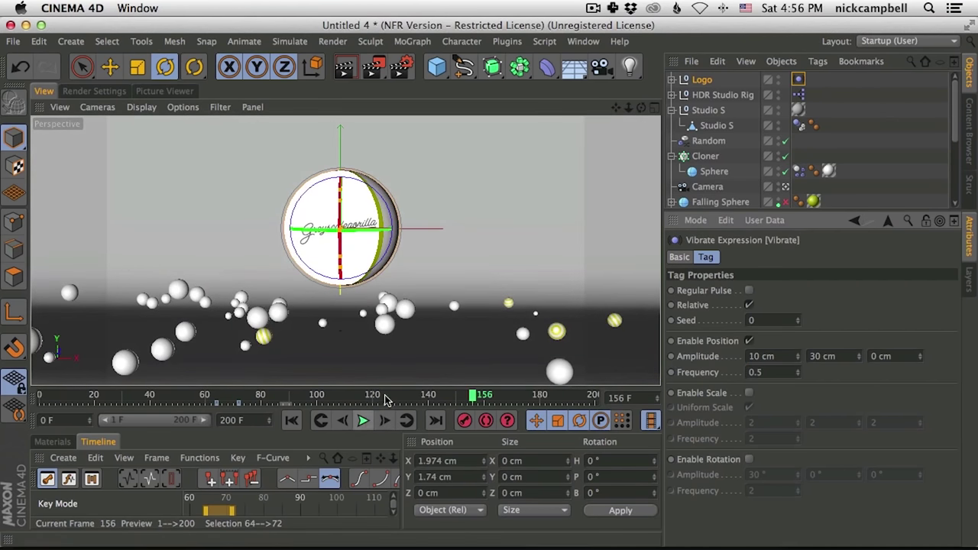
left_click(364, 420)
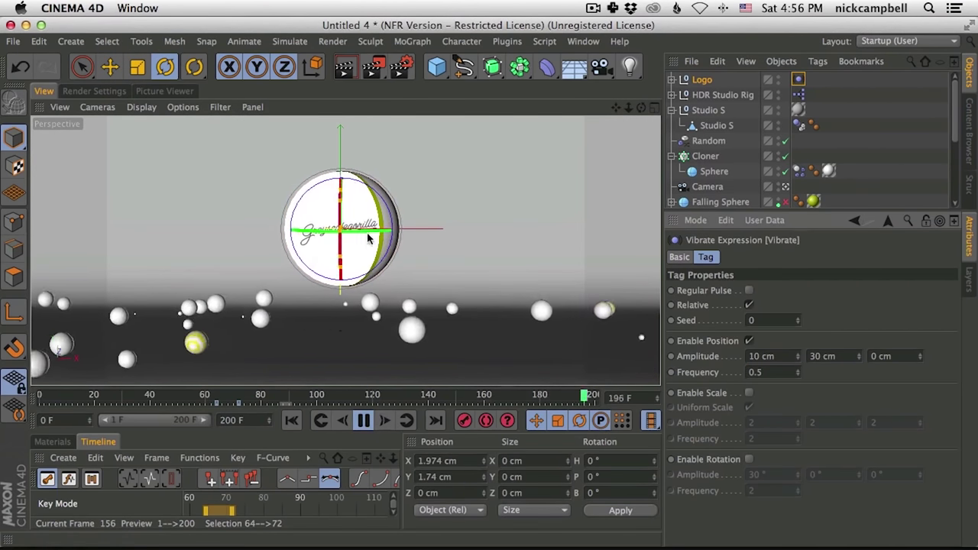
Enable rotation wobble at 10°/10°/10° with 0.5 frequency, stop at frame 121, and render
left_click(750, 460)
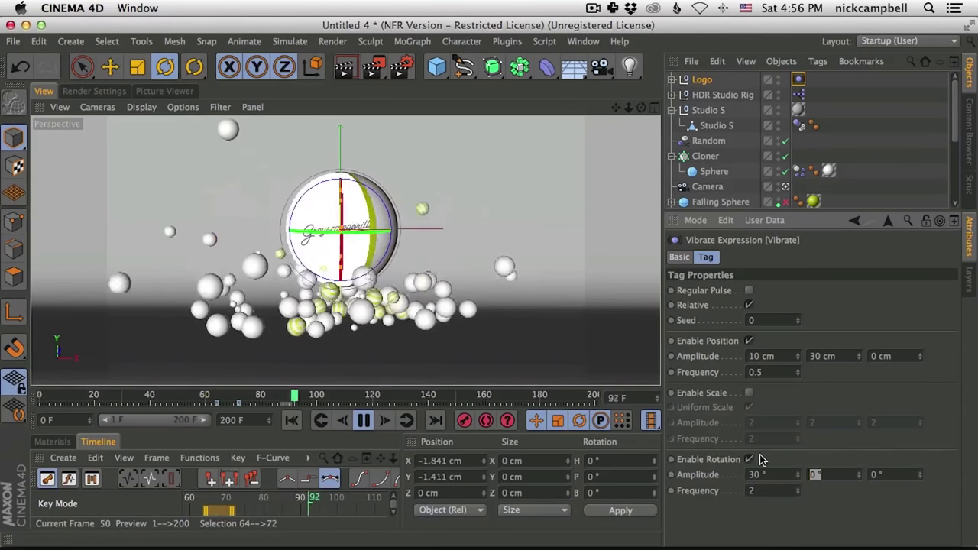
type("10")
key("Tab")
type("10")
key("Tab")
type("10")
key("Return")
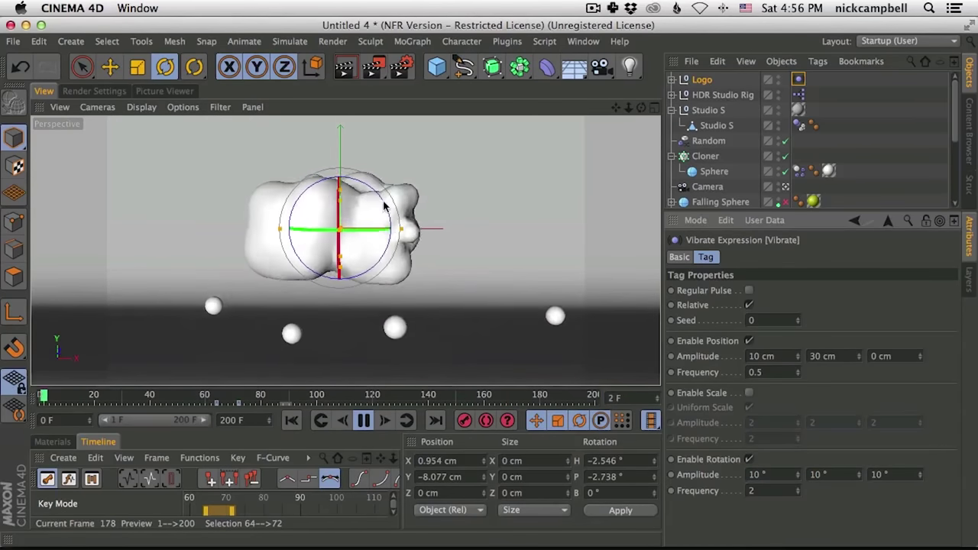
key("Tab")
type("0.5")
key("Return")
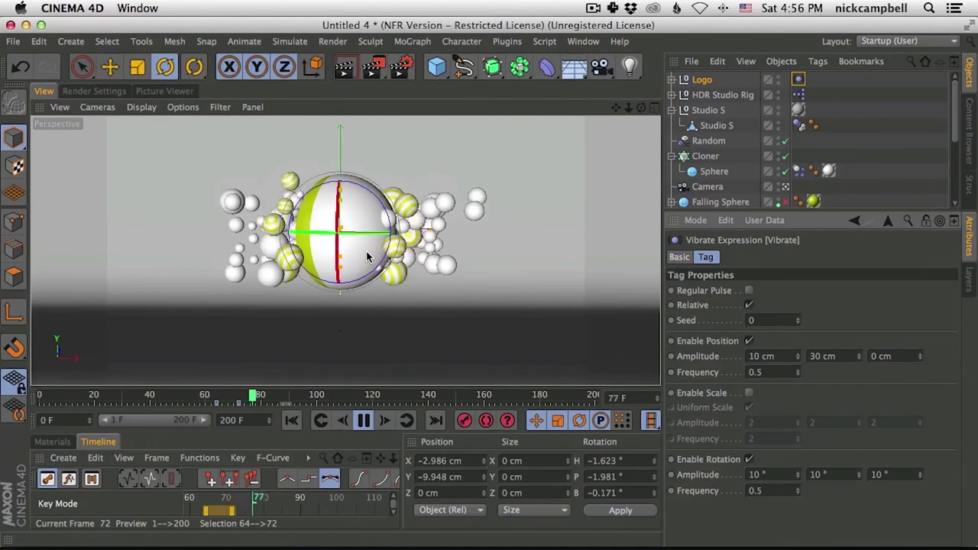
left_click(364, 421)
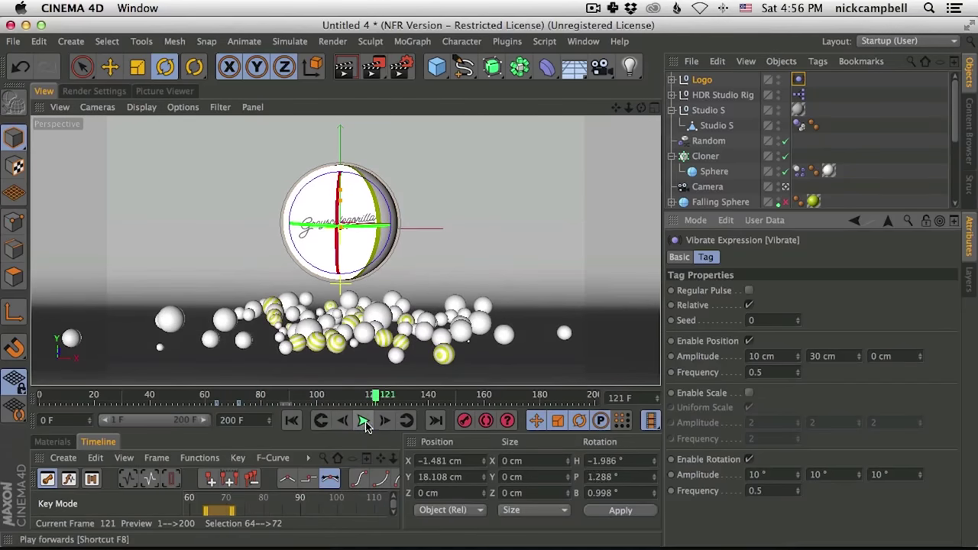
left_click(345, 69)
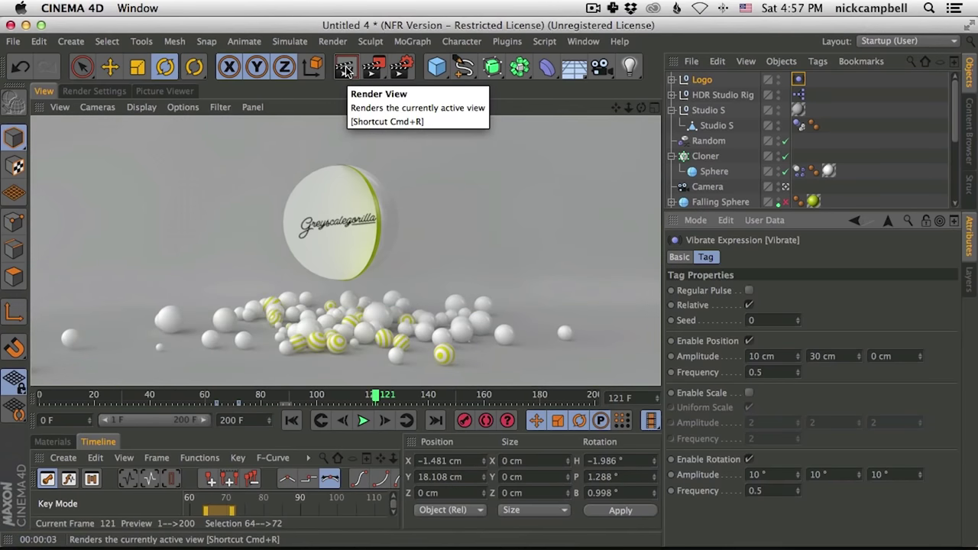
key("super+Tab")
key("super+Tab")
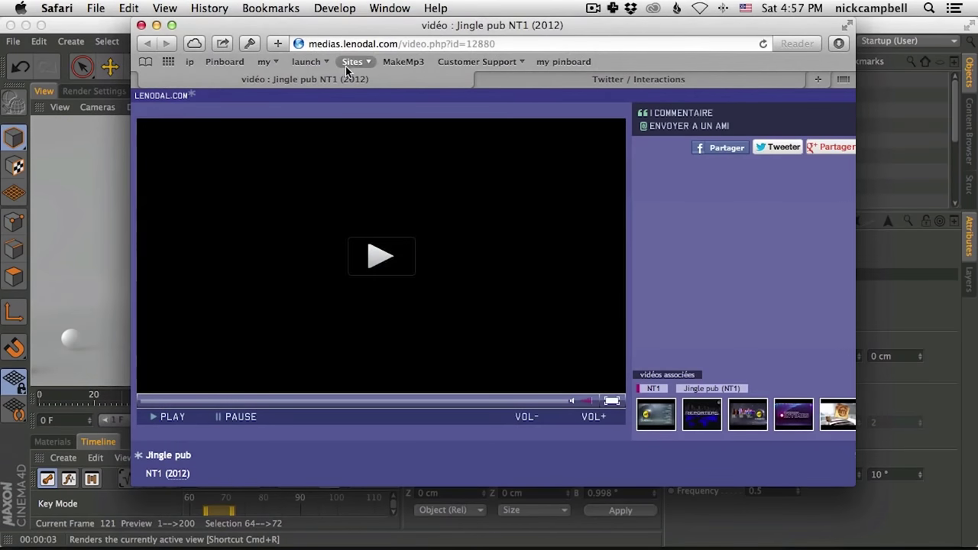
left_click(401, 267)
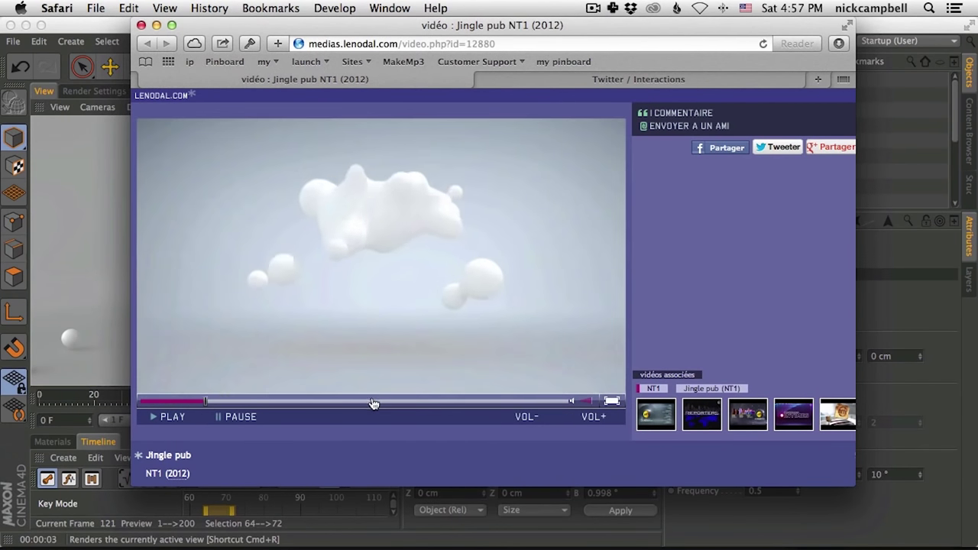
left_click(397, 353)
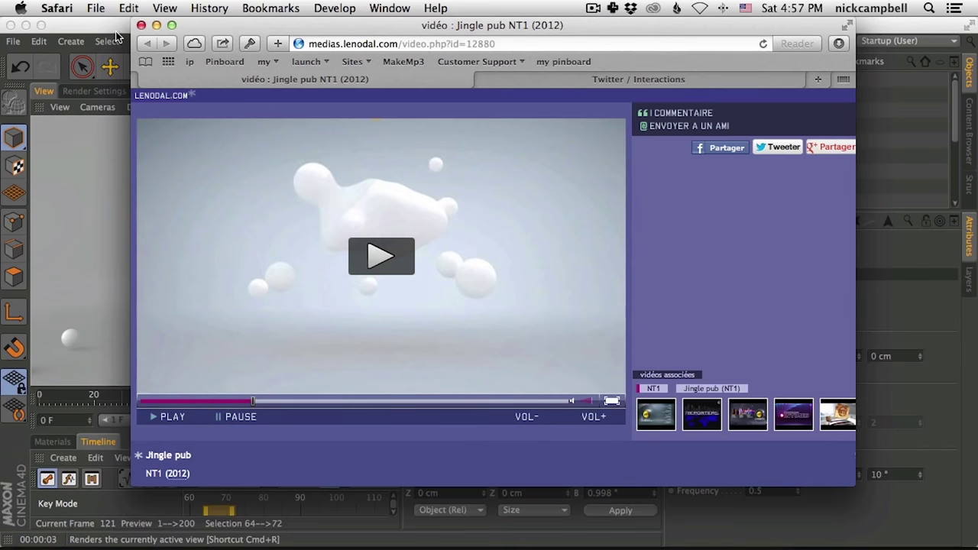
key("super+Tab")
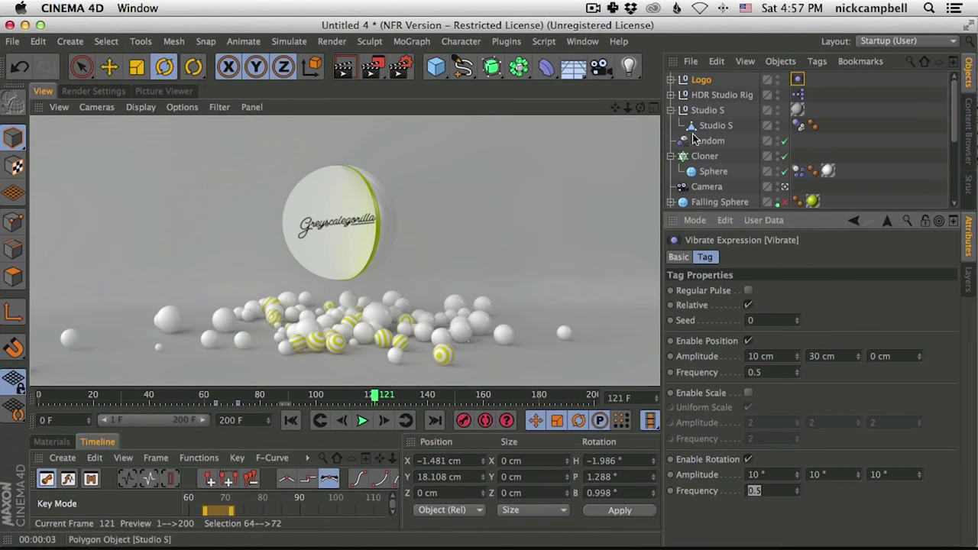
Raise Cyc Material brightness to 83%, set HDR Studio Rig brightness to 122%, and render
left_click(52, 442)
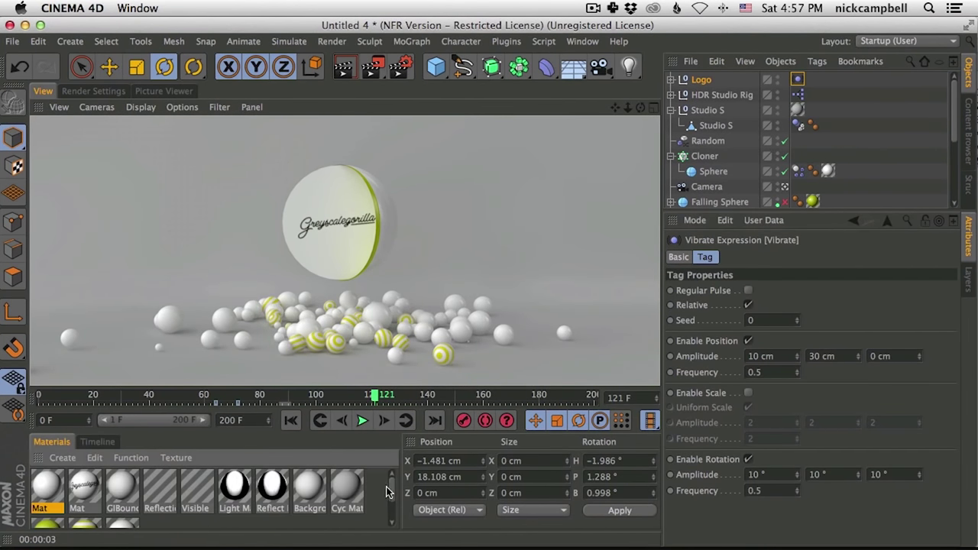
double_click(359, 488)
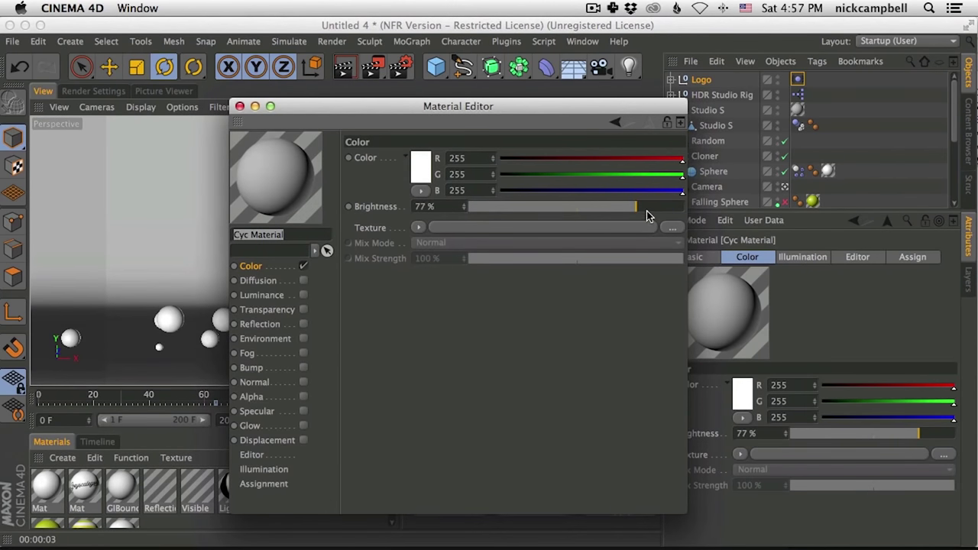
left_click(647, 206)
left_click(239, 106)
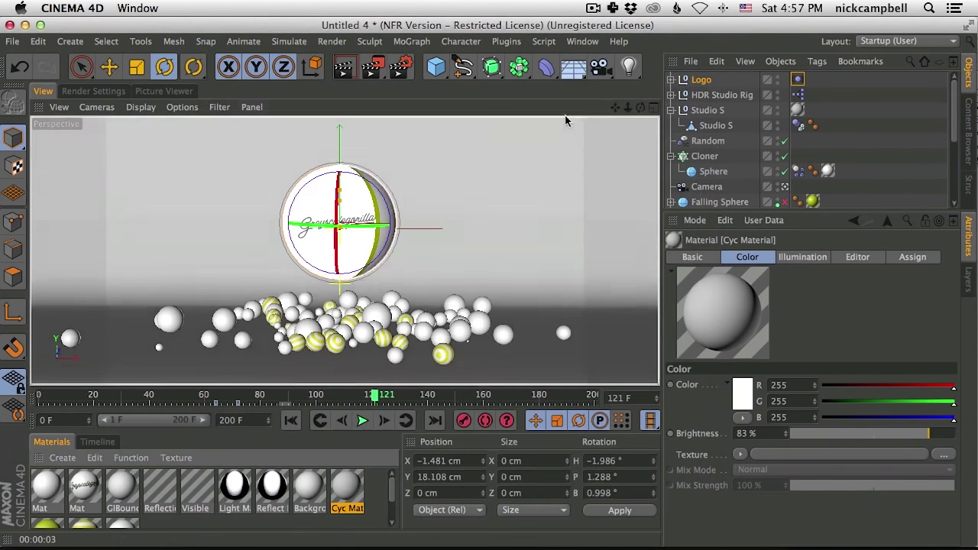
left_click(721, 97)
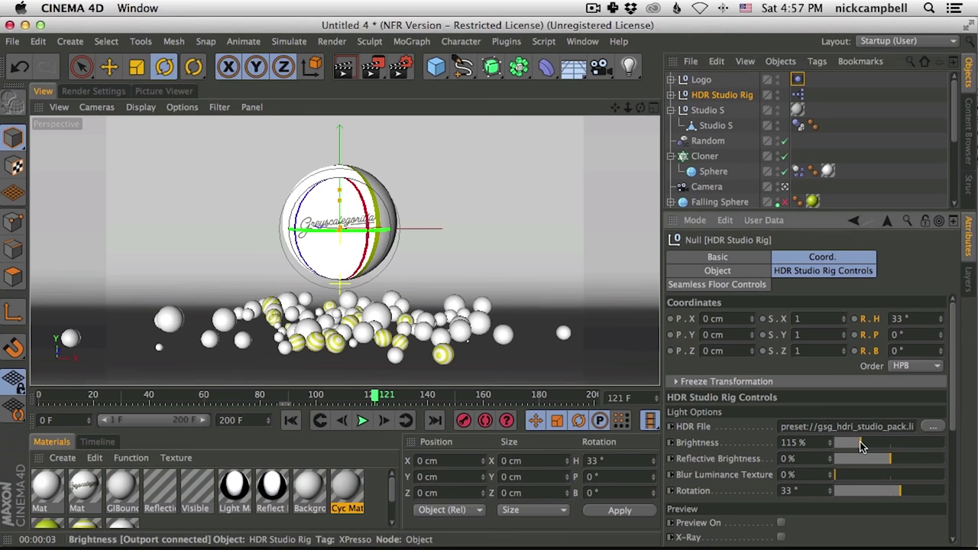
left_click_drag(863, 449, 859, 450)
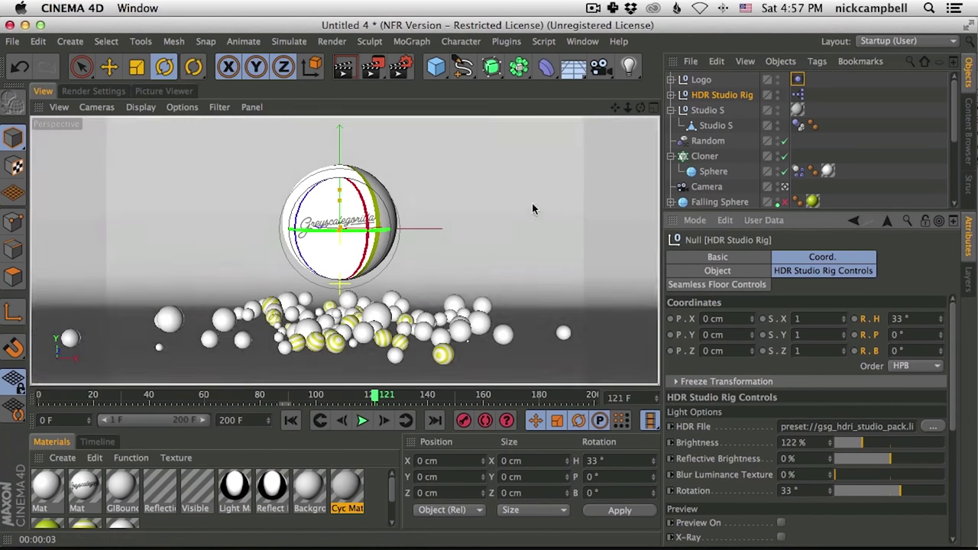
left_click(345, 69)
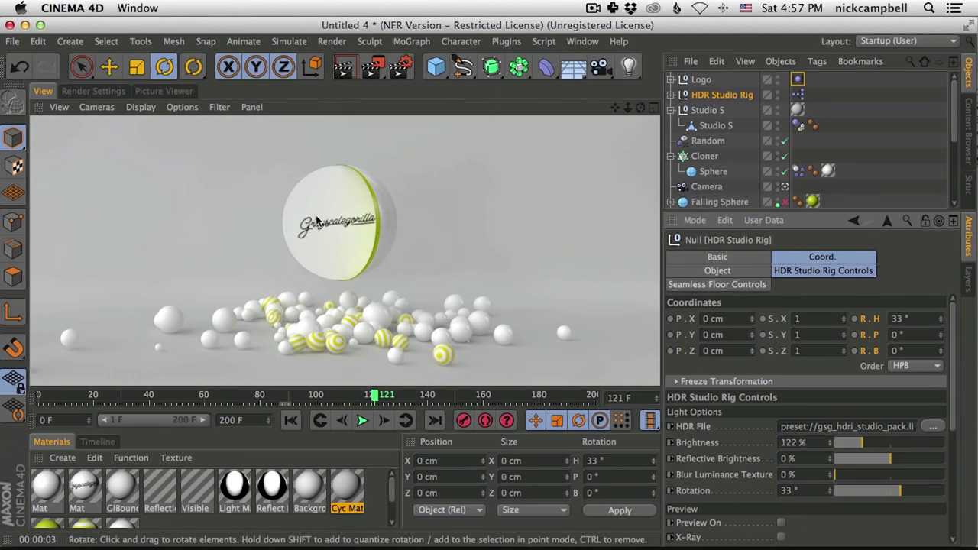
Compare with the reference video, then set the HDR Studio Rig brightness to 125%
key("super+Tab")
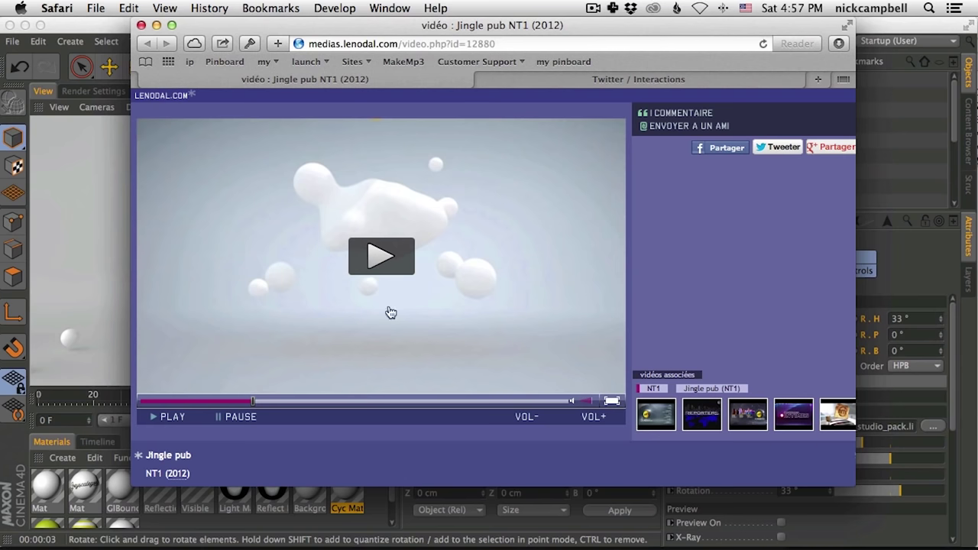
key("super+Tab")
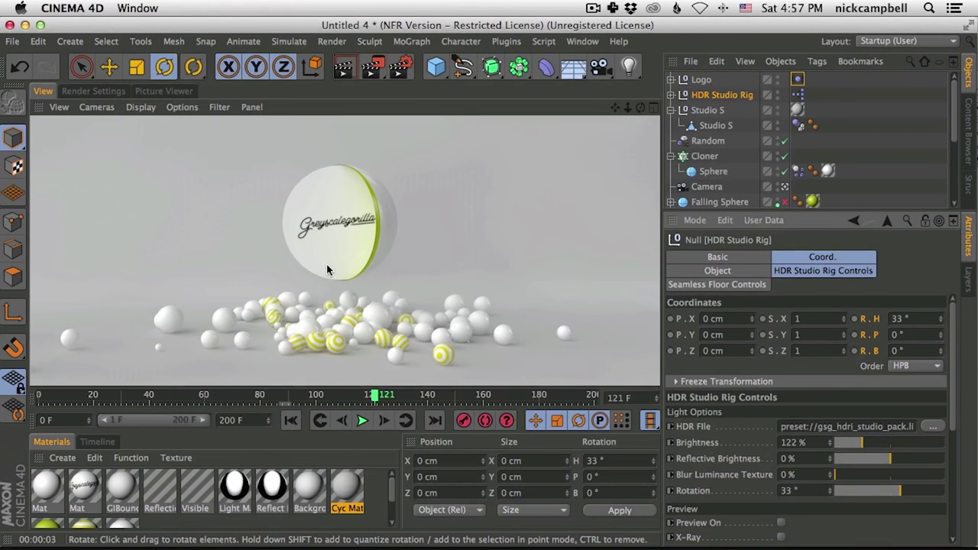
left_click(793, 442)
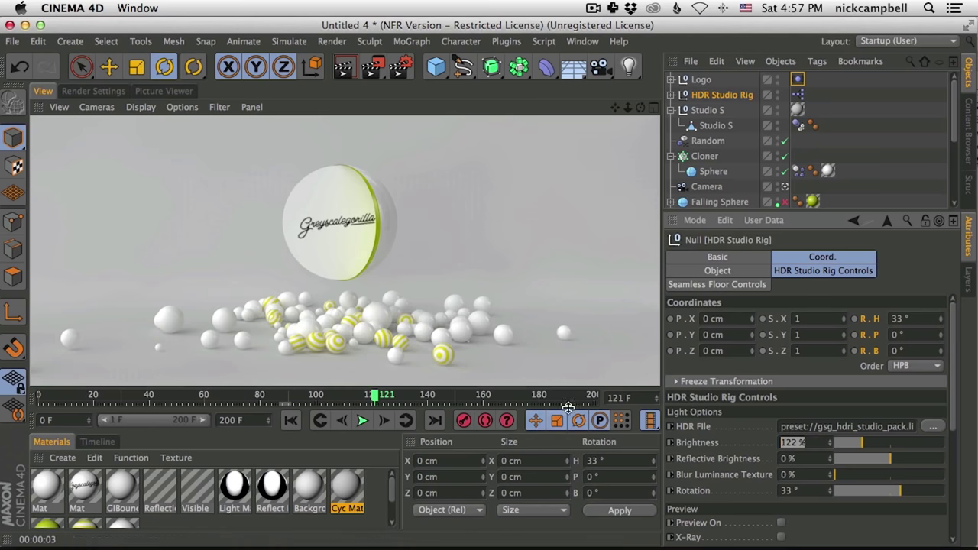
type("125")
key("Return")
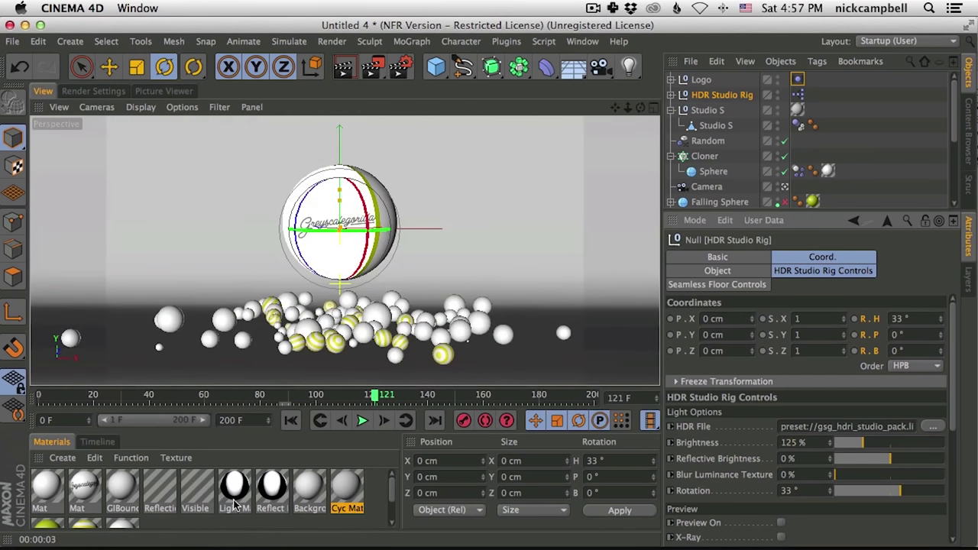
Raise the Cyc Material brightness to 88% and render a fresh preview
double_click(352, 485)
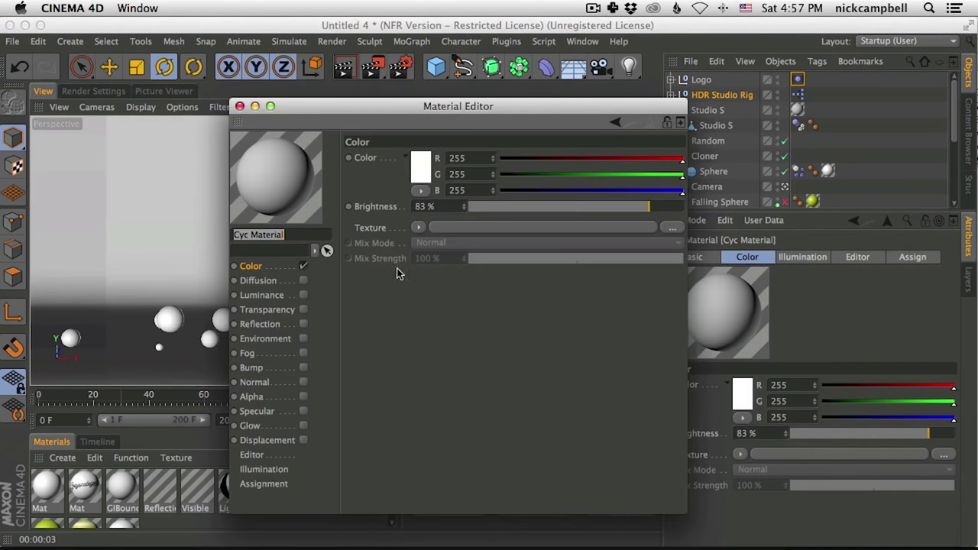
left_click(658, 208)
left_click(239, 107)
left_click(344, 70)
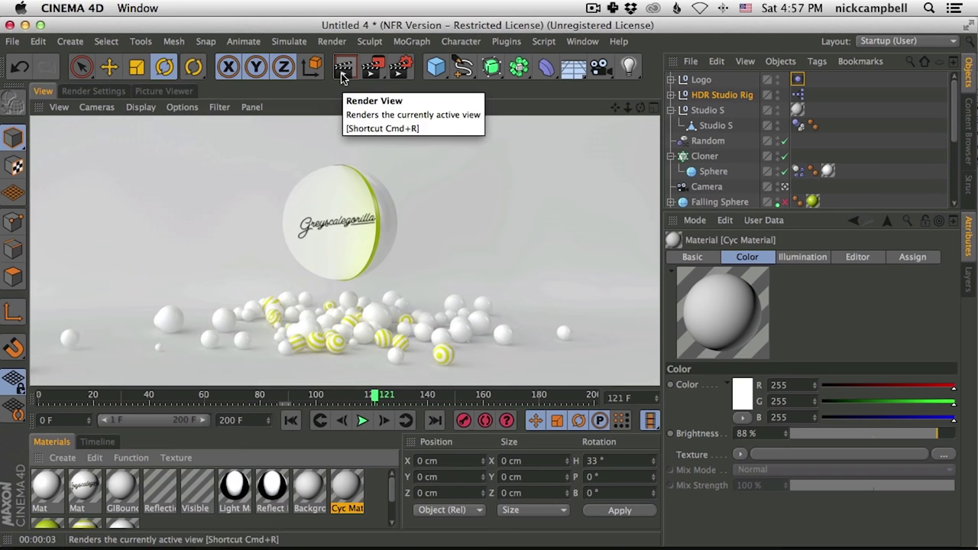
Rewind to frame 0, play the simulation to frame 57, and render that frame
mouse_move(243, 394)
left_mouse_down()
mouse_move(44, 394)
mouse_move(197, 394)
left_mouse_up()
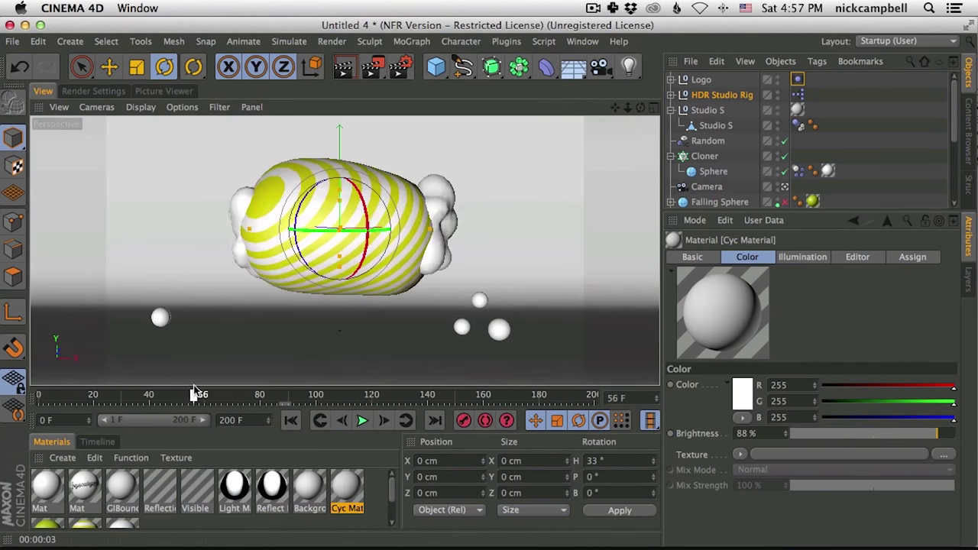
left_click(290, 420)
left_click(362, 421)
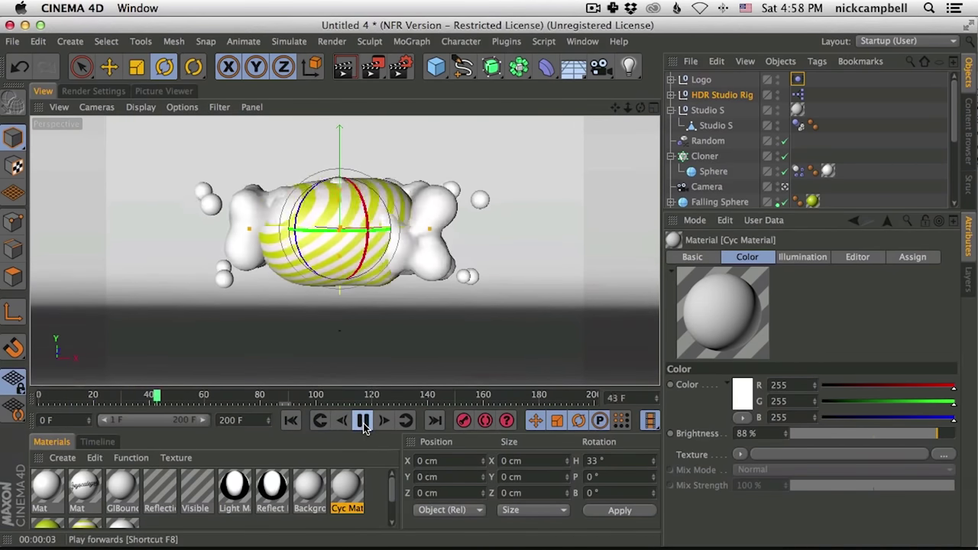
left_click(362, 421)
left_click(345, 68)
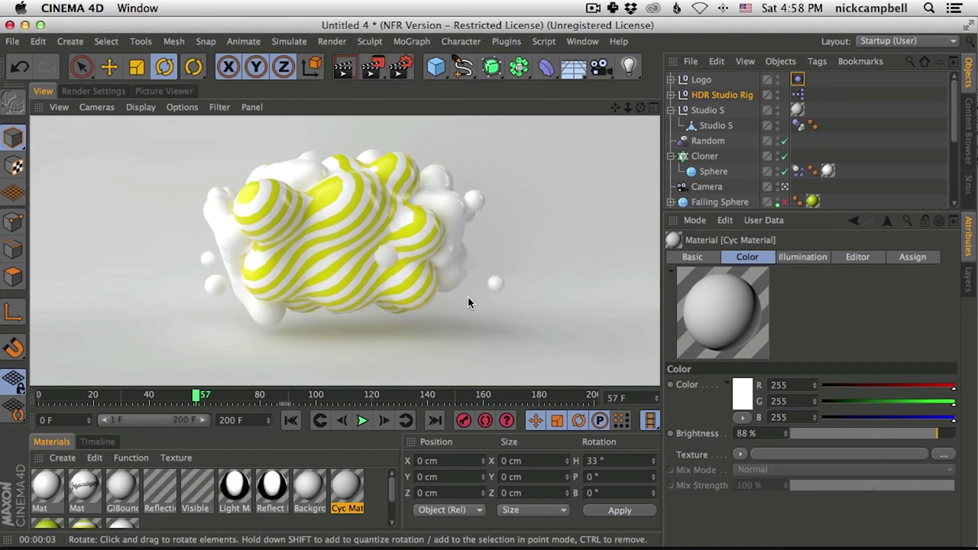
Check the reference video, then show the earlier rendered sequence in the Picture Viewer
key("super+Tab")
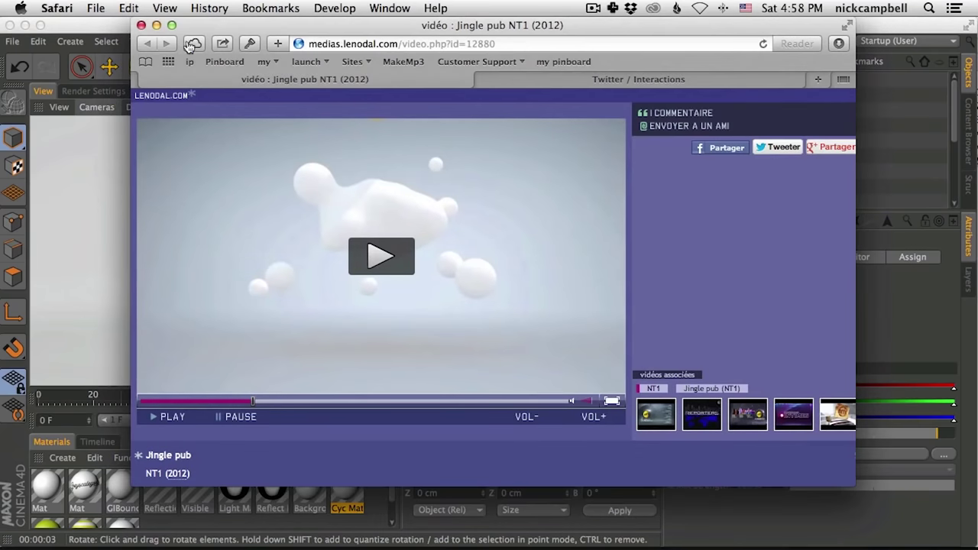
left_click(121, 34)
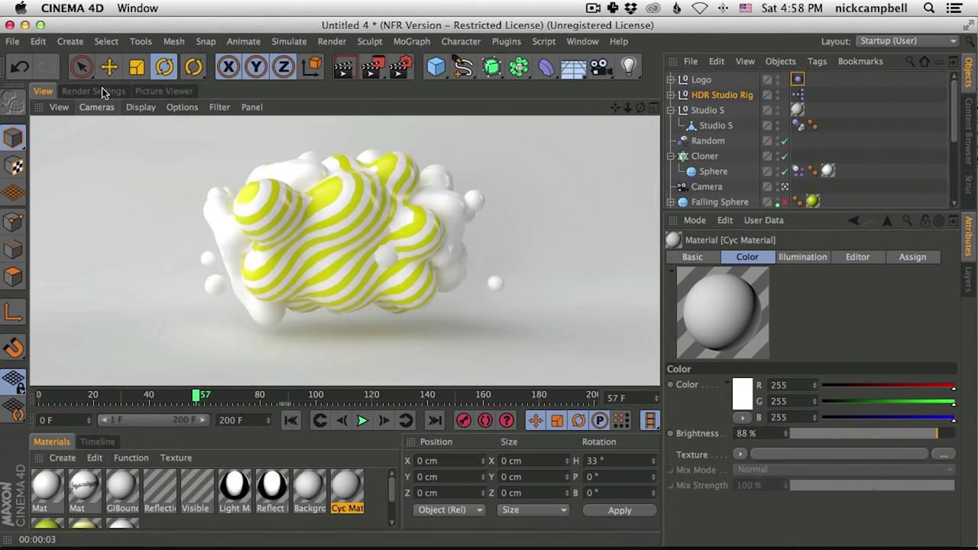
left_click(93, 91)
left_click(161, 91)
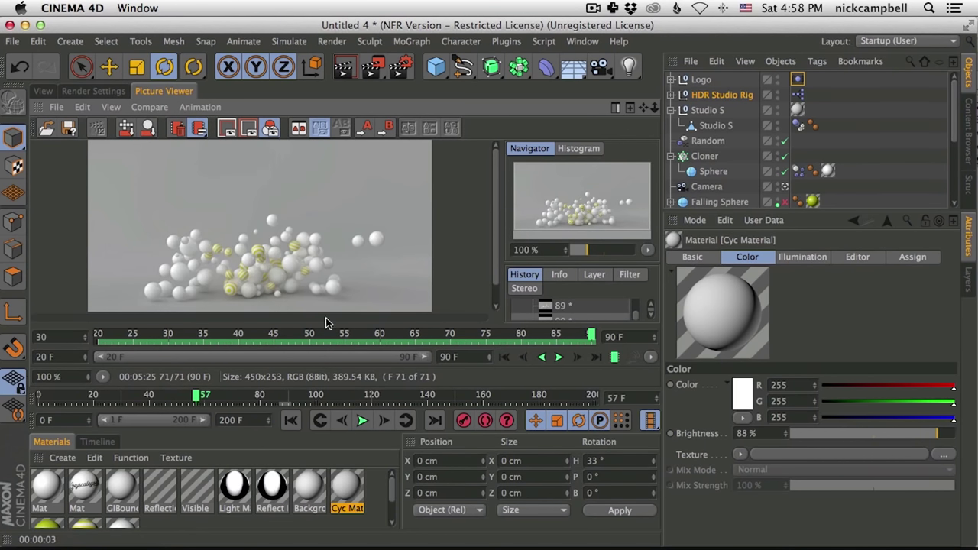
Play the rendered sequence, inspect a sphere's Dynamics Body, then show project Dynamics settings (Time Scale 130%, Gravity 1000 cm)
left_click(559, 356)
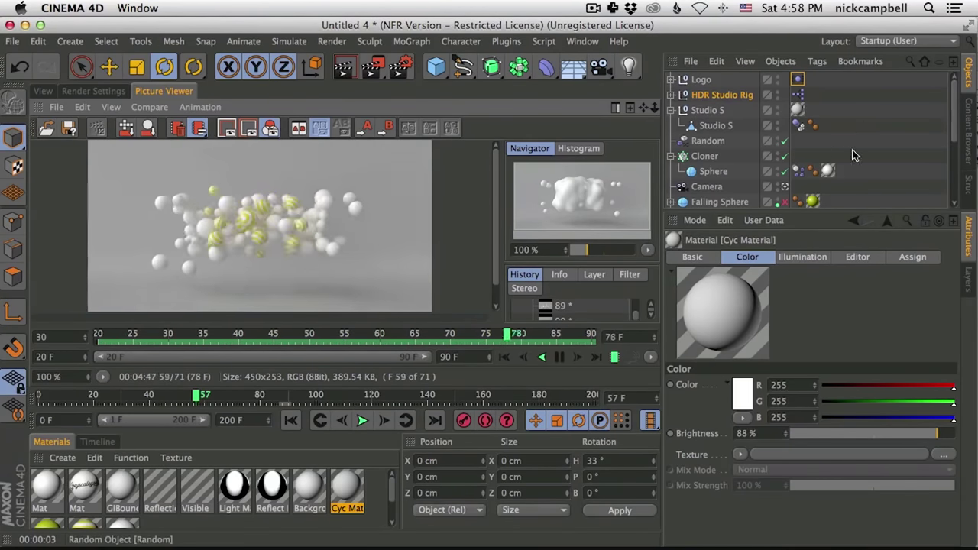
scroll(854, 156, "down", 3)
left_click(796, 123)
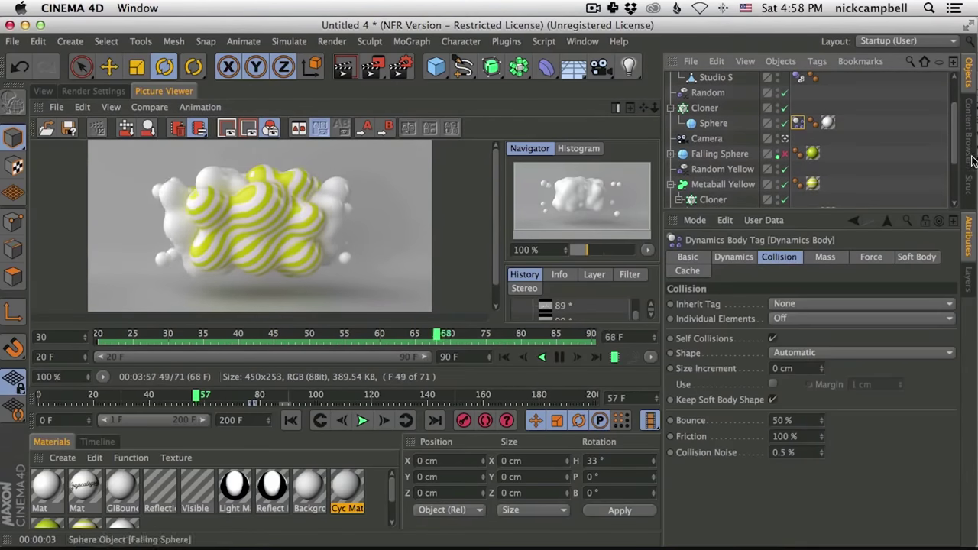
scroll(964, 156, "down", 3)
scroll(961, 155, "up", 1)
scroll(961, 152, "down", 1)
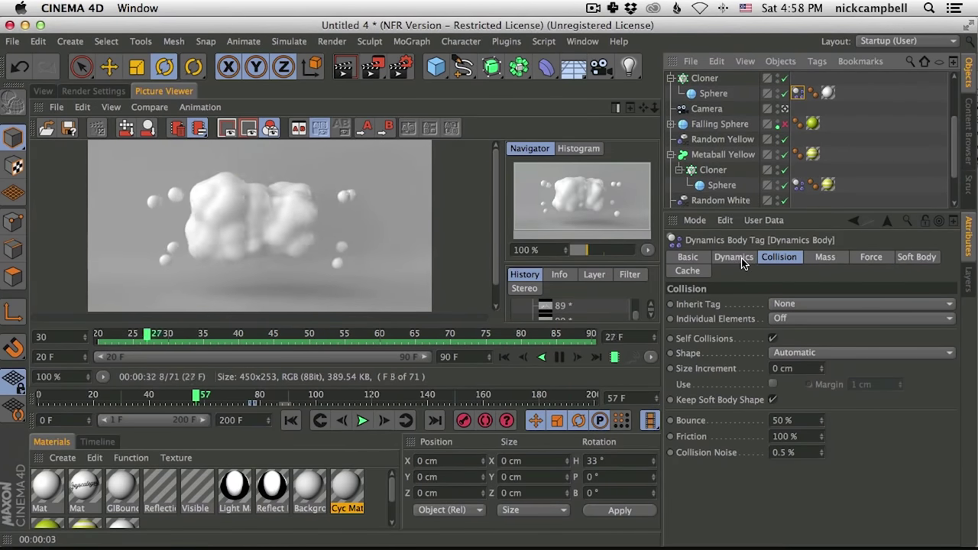
key("ctrl+d")
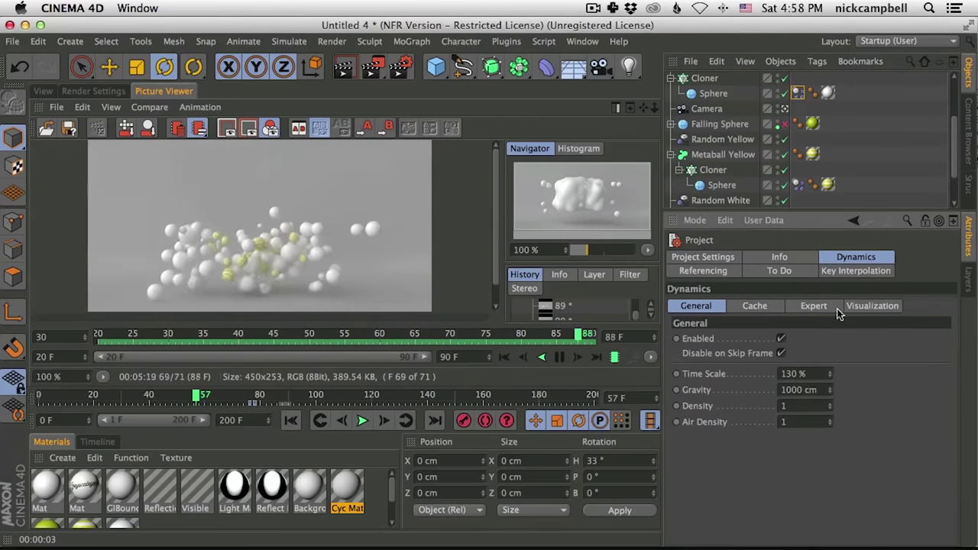
Review the project dynamics Cache and Expert settings, then open the yellow metaball Dynamics Body's Force tab
left_click(754, 306)
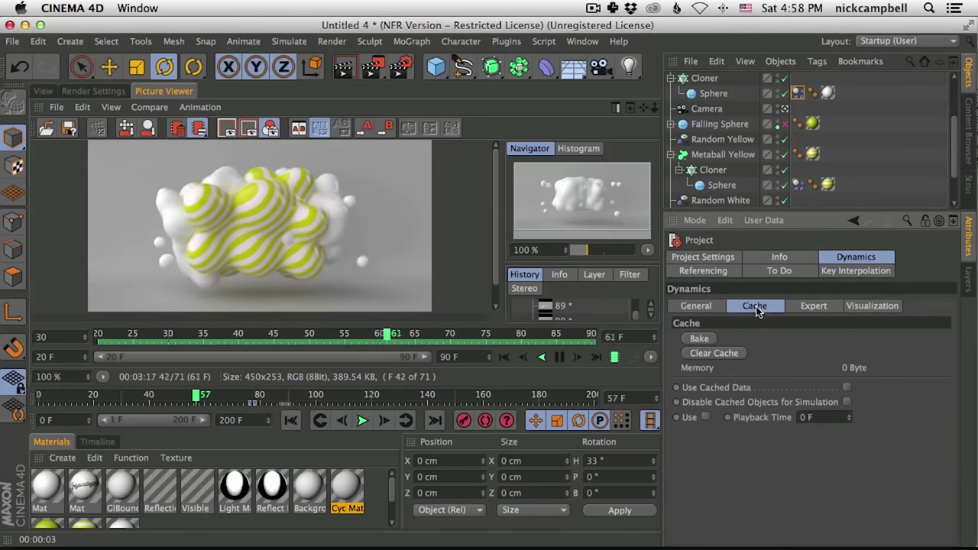
left_click(810, 307)
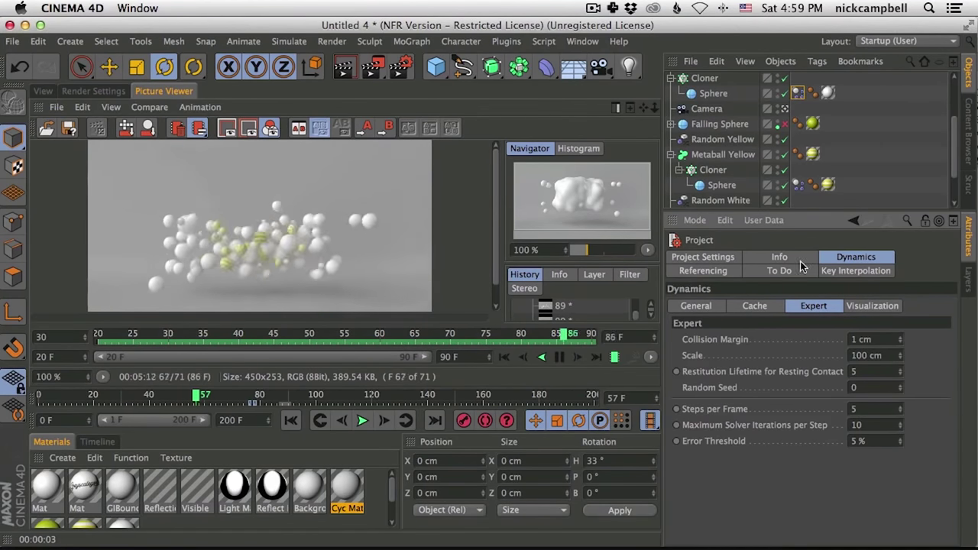
left_click(796, 185)
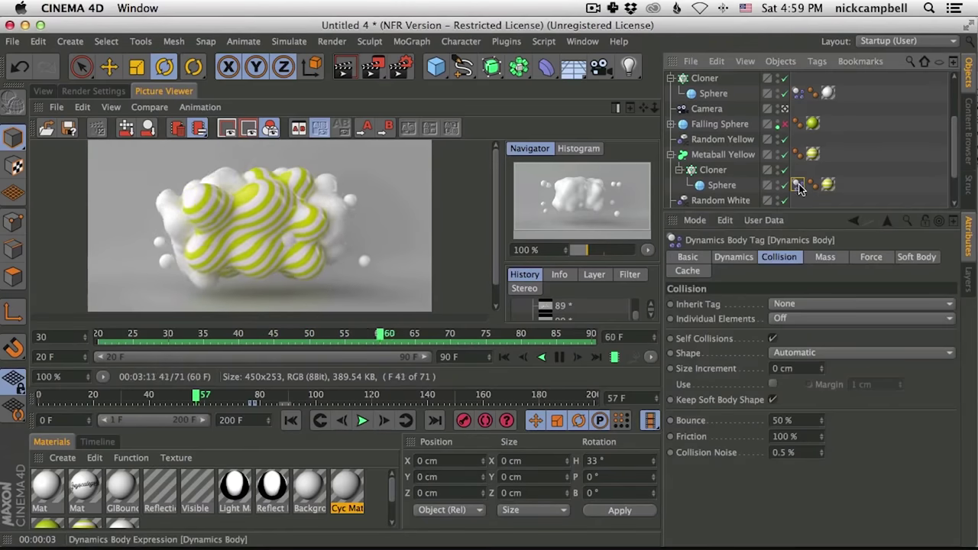
left_click(869, 256)
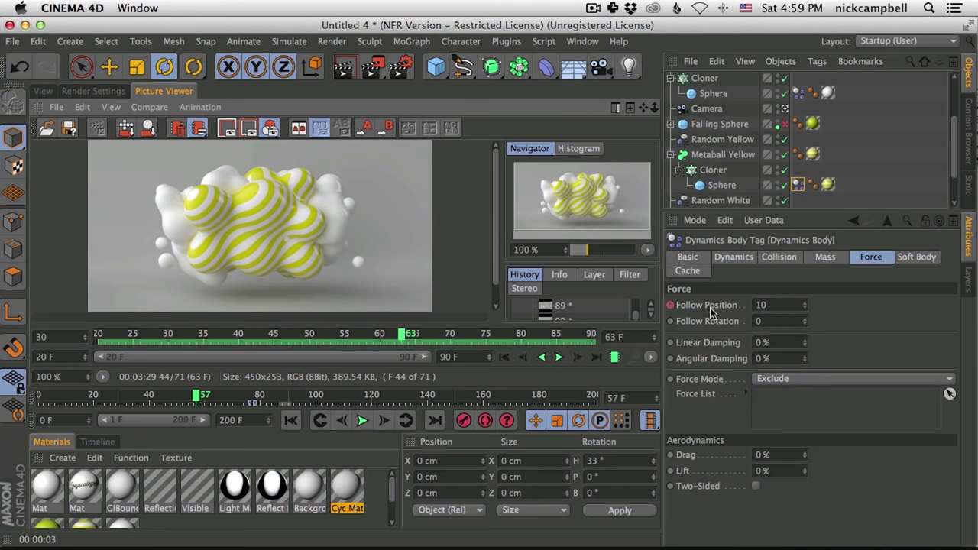
Set Follow Position to 5, resume the rendered playback, and return to the 3D view
left_click(783, 305)
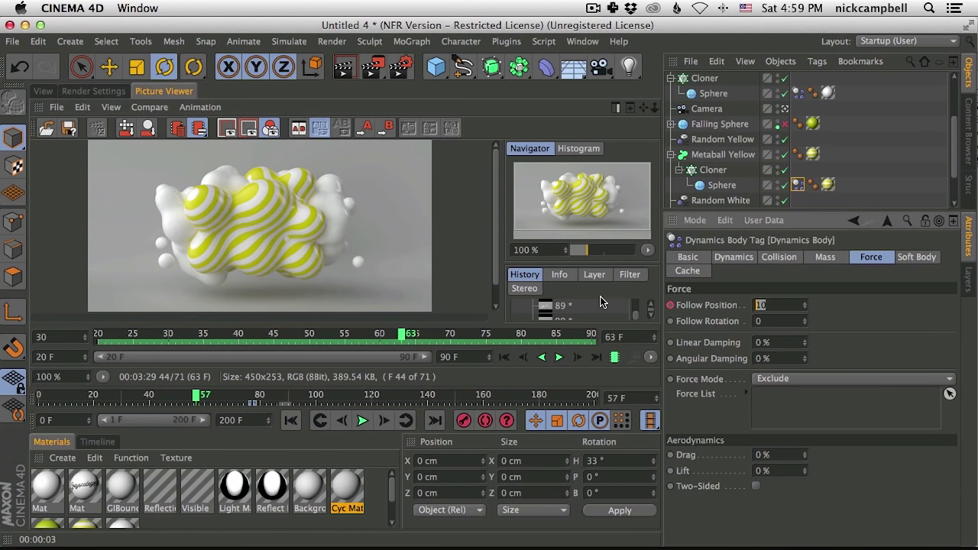
left_click(559, 356)
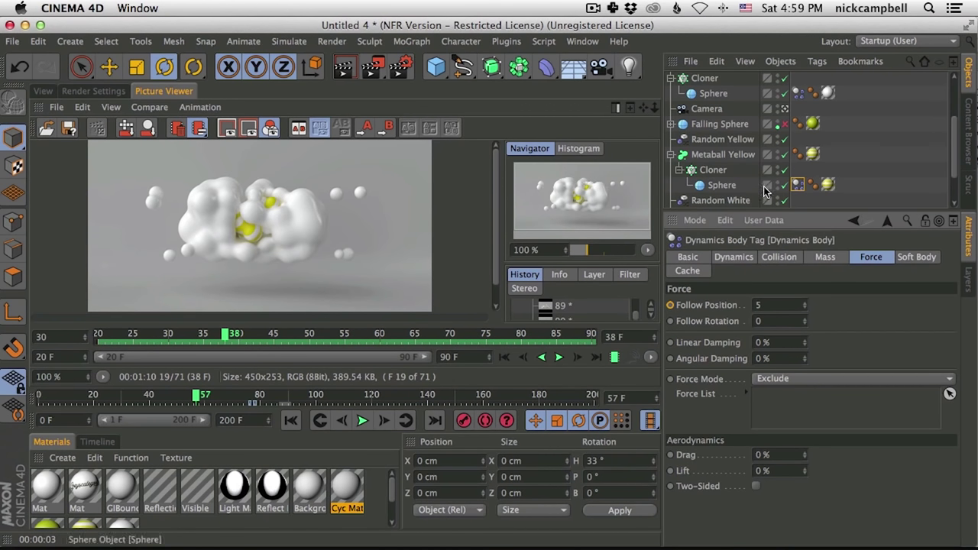
left_click(44, 91)
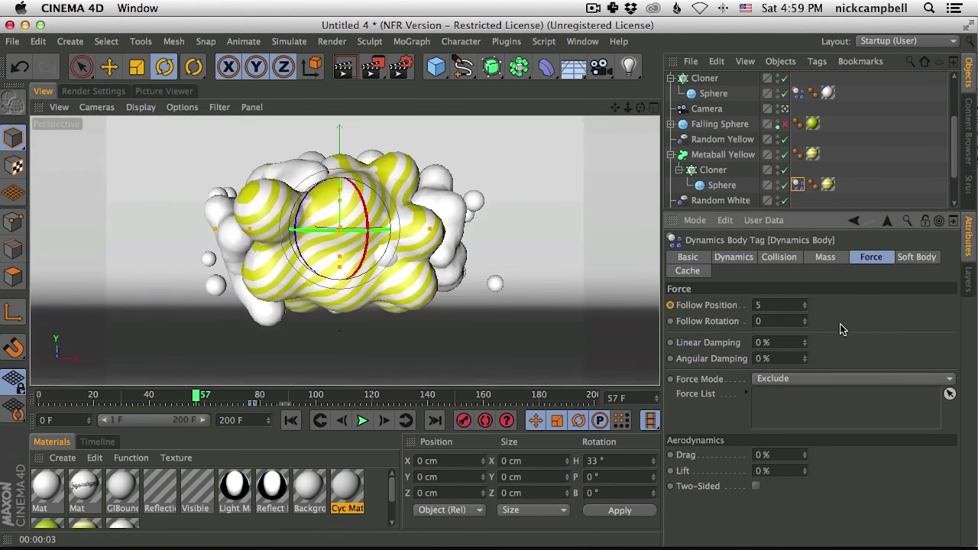
Set the render Frame Range to All Frames (0–200)
left_click(114, 91)
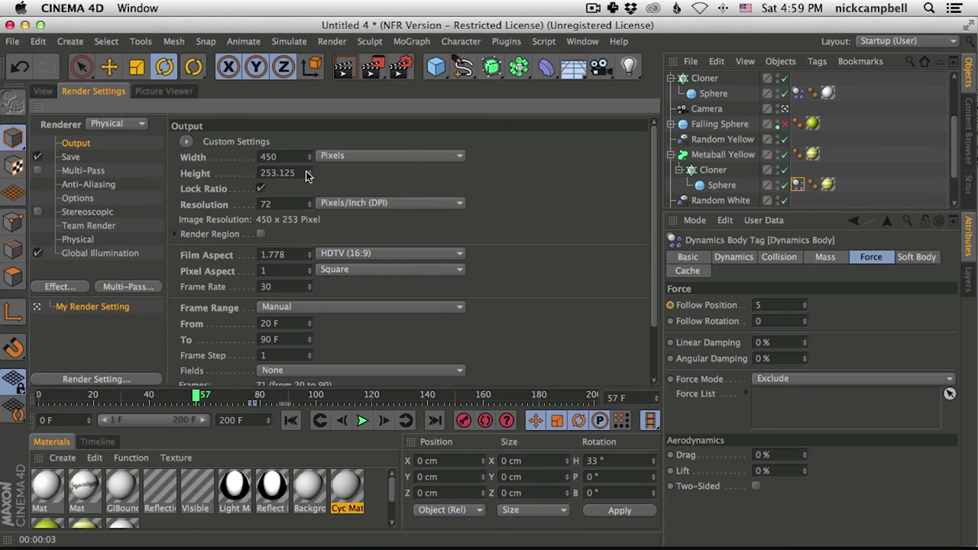
left_click(294, 312)
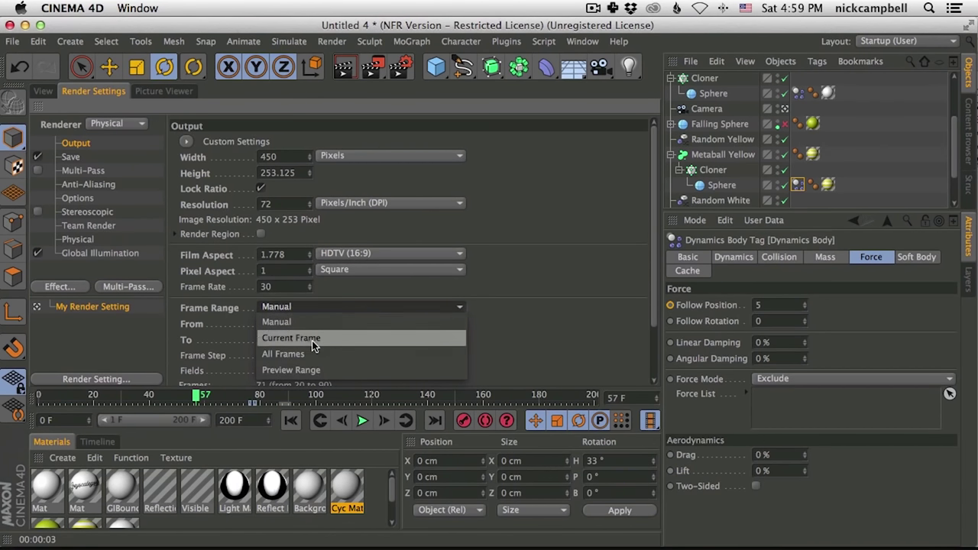
left_click(314, 353)
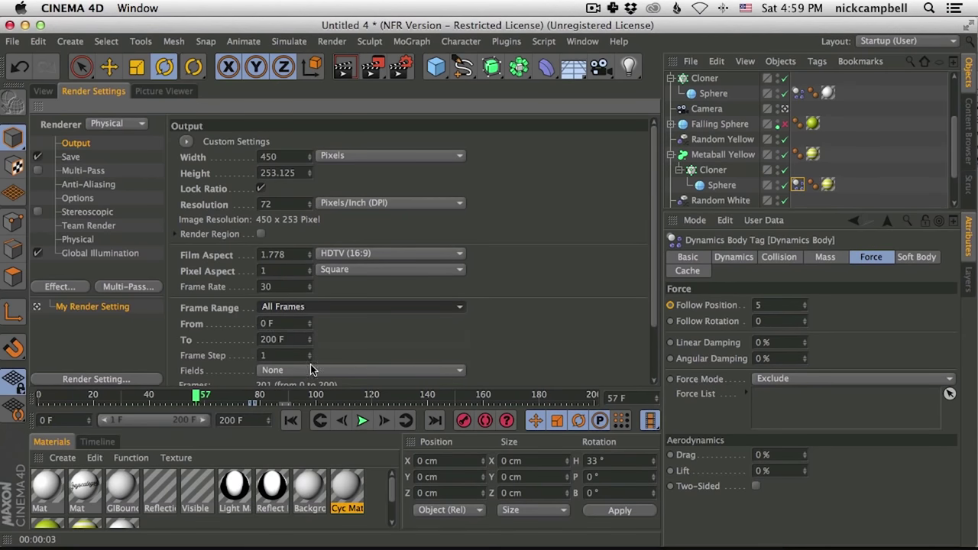
Apply the Interior – High (High Diffuse Depth) Global Illumination preset
scroll(652, 283, "down", 3)
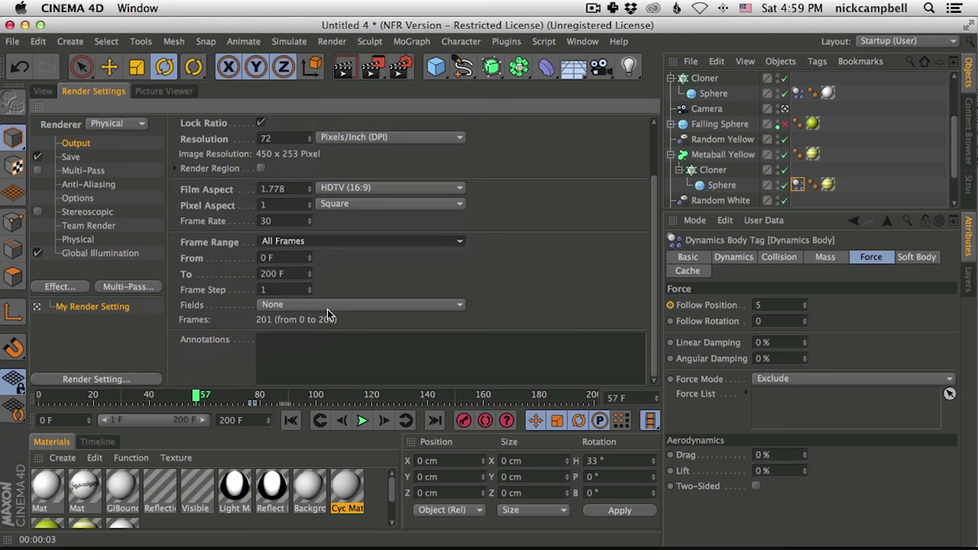
left_click(102, 254)
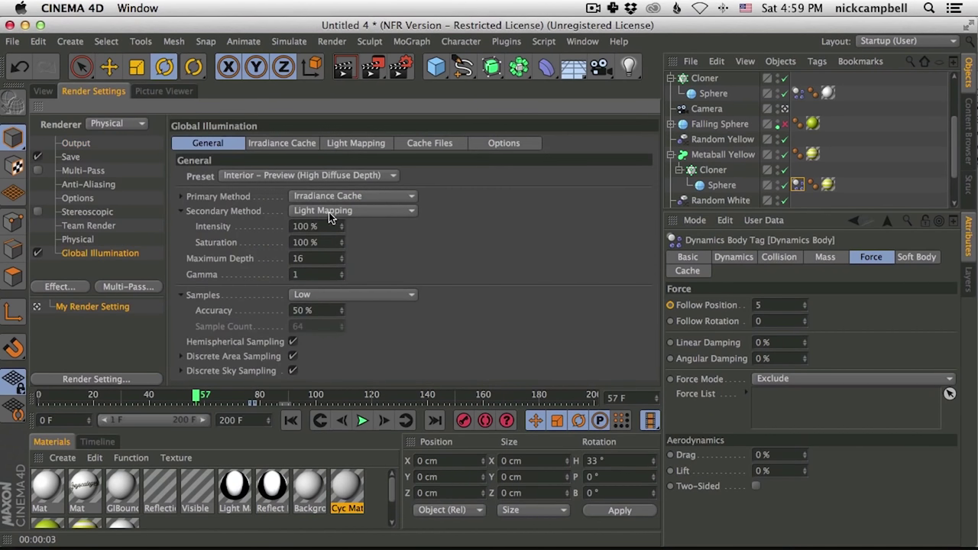
left_click(316, 178)
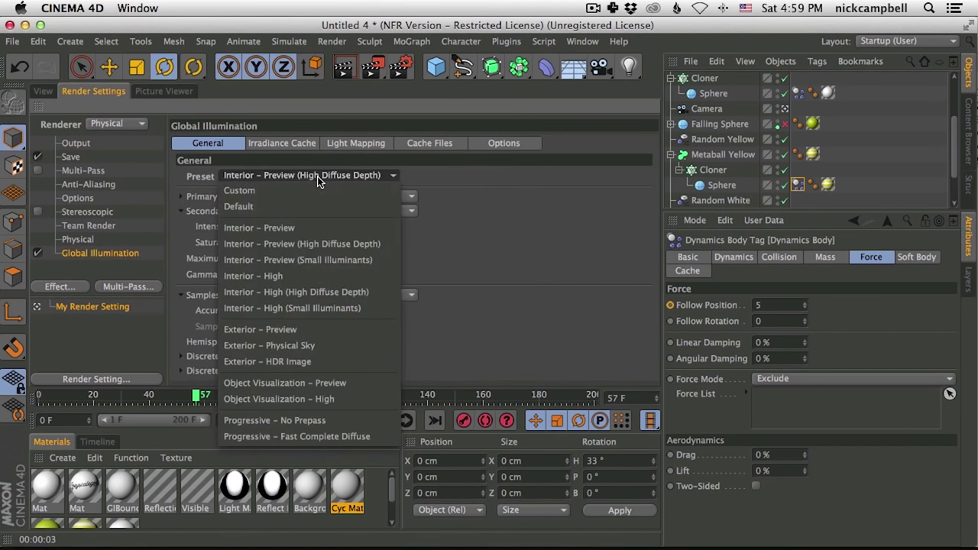
left_click(340, 292)
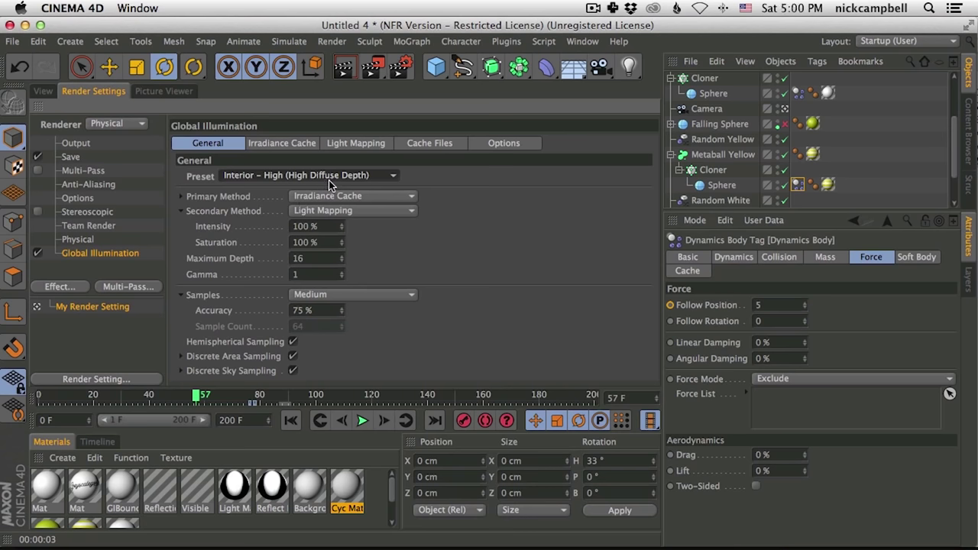
Try Medium sampling quality in the Physical renderer, revert to Low, then show the Picture Viewer
left_click(76, 240)
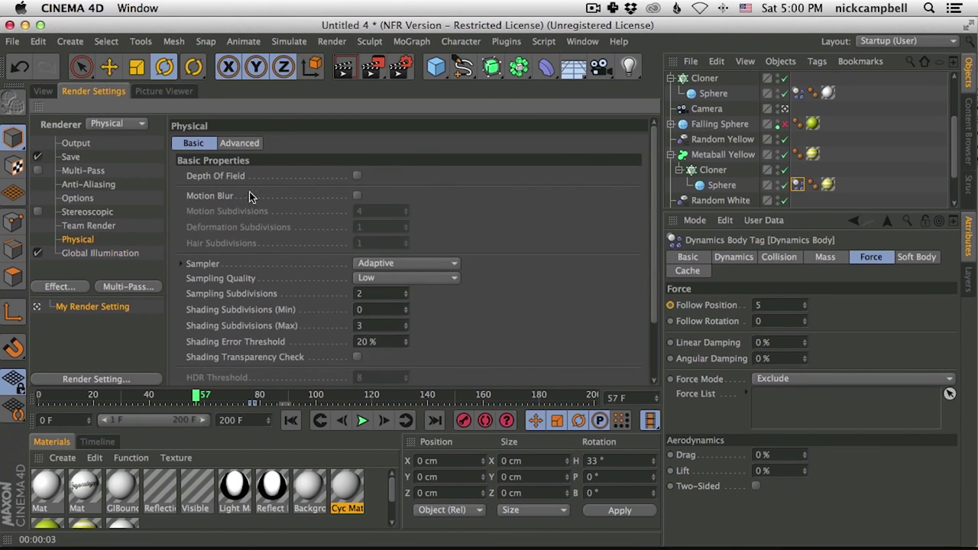
left_click(390, 283)
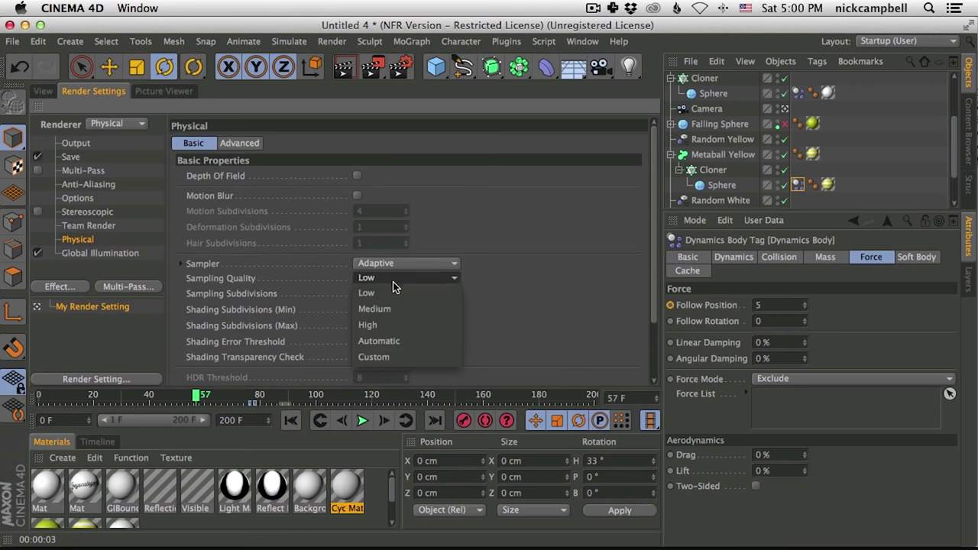
left_click(405, 303)
left_click(416, 279)
left_click(411, 288)
scroll(646, 260, "down", 5)
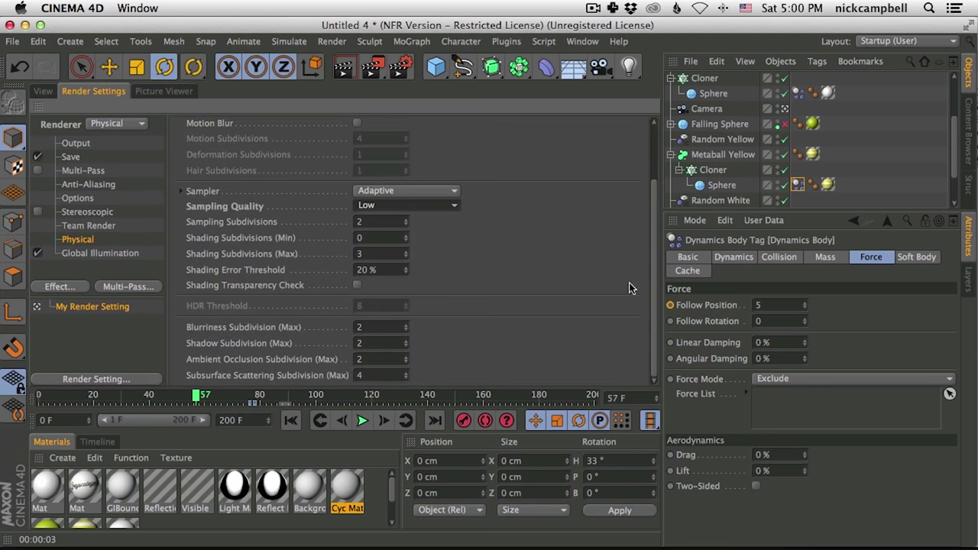
scroll(596, 214, "up", 5)
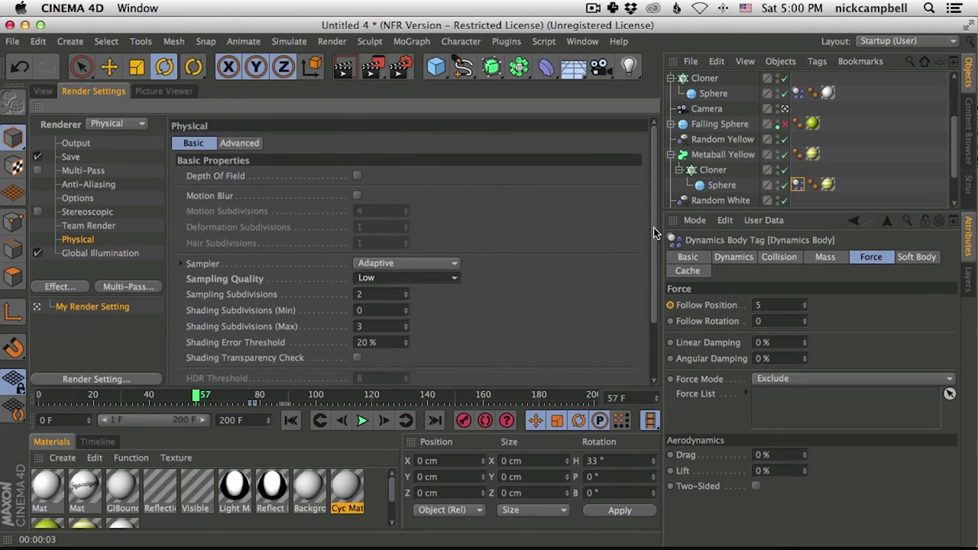
scroll(655, 232, "down", 5)
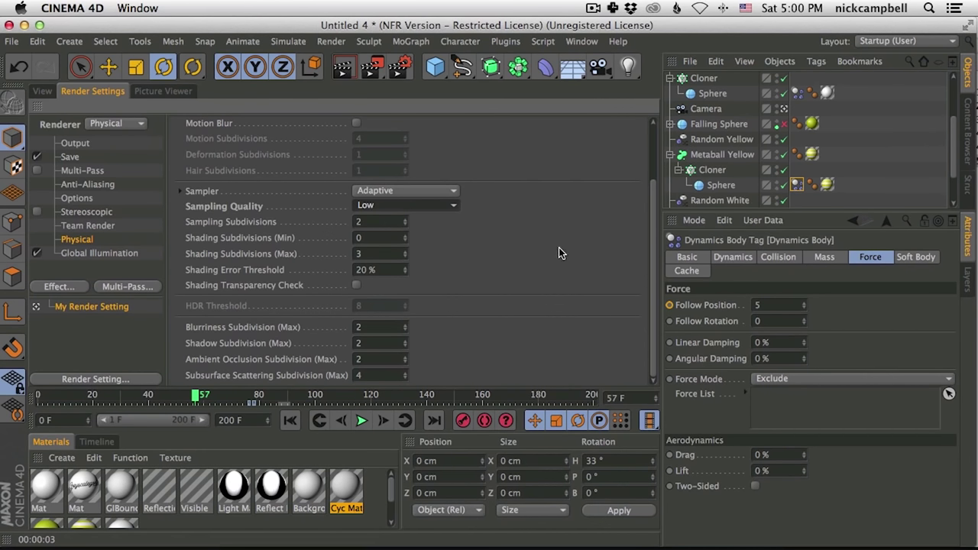
left_click(103, 254)
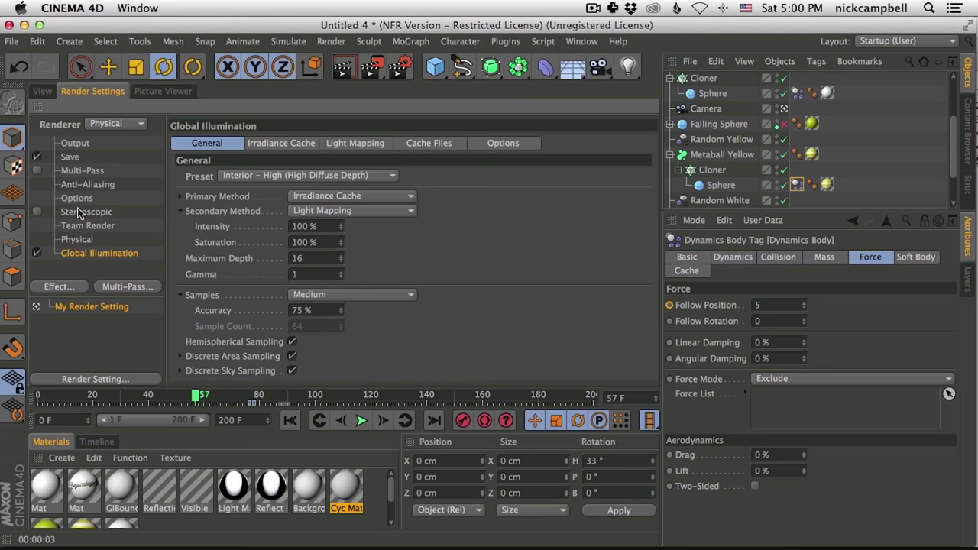
left_click(164, 91)
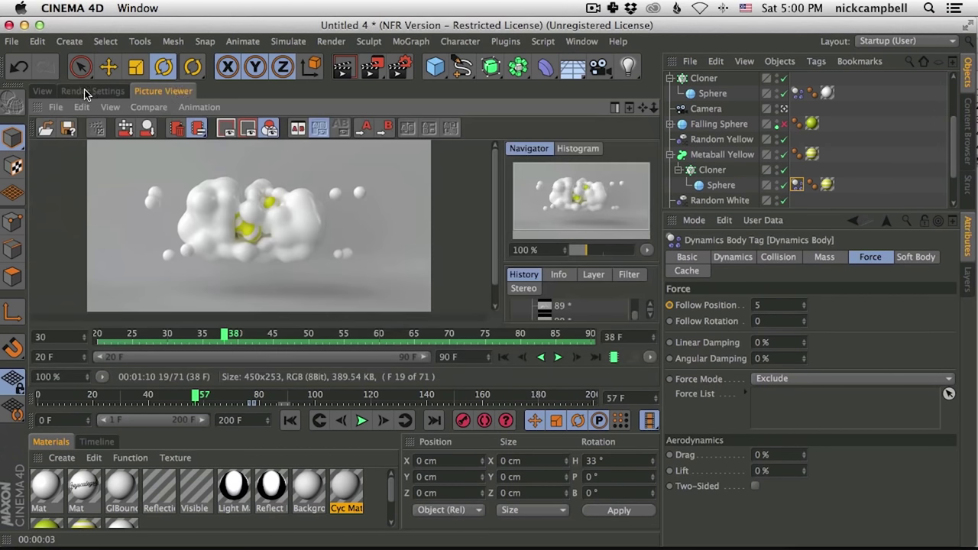
Start rendering to the Picture Viewer without saving, and set HDR Studio Rig brightness to 118%
key("shift+r")
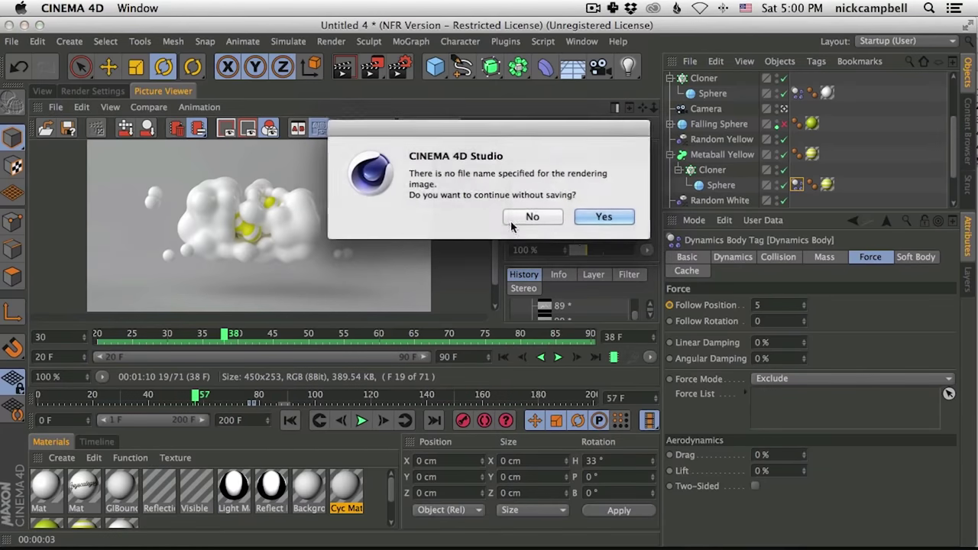
left_click(600, 218)
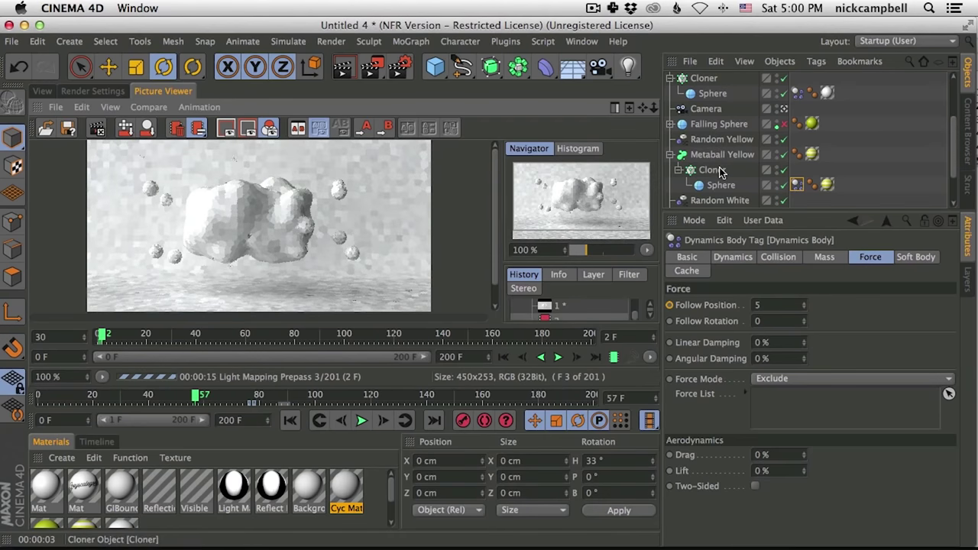
scroll(764, 138, "up", 5)
left_click(721, 95)
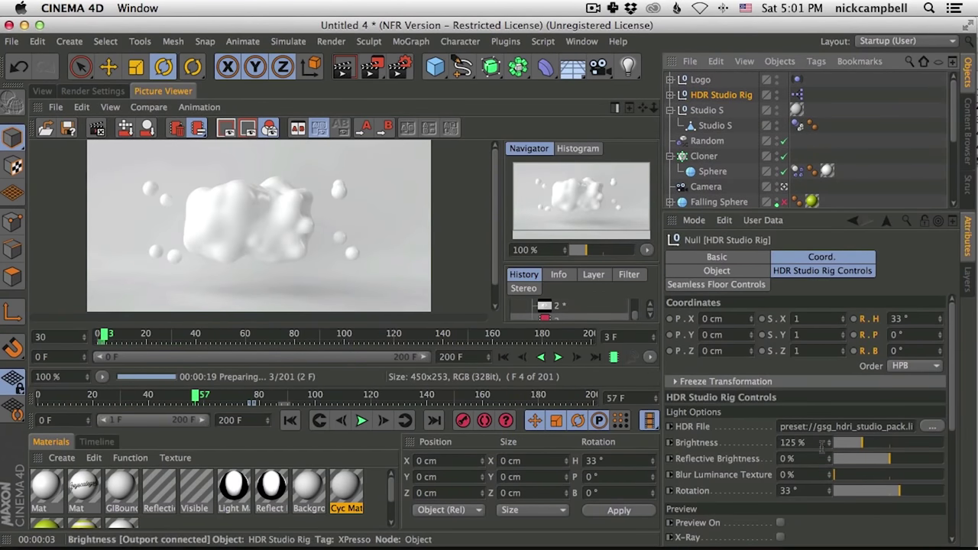
left_click(794, 443)
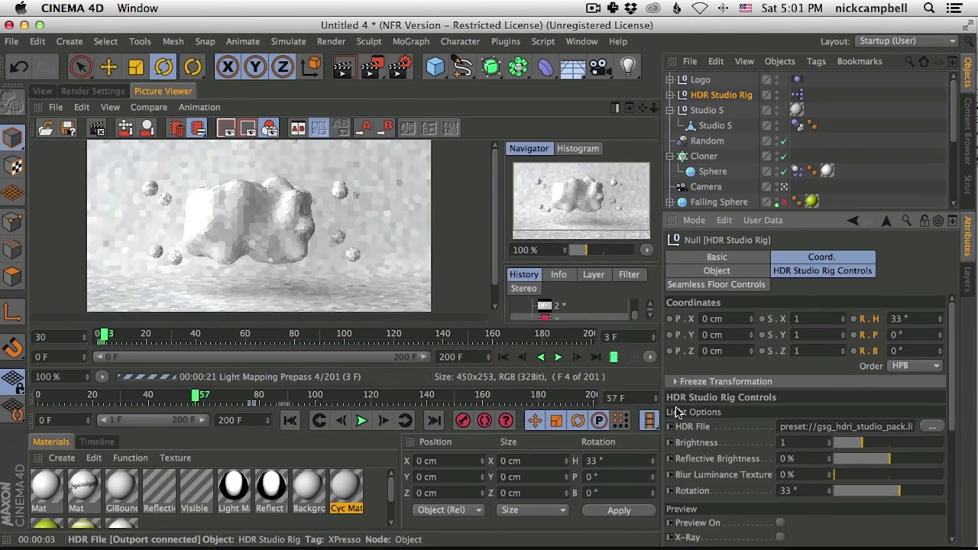
type("118")
key("Return")
Stop and restart the render without saving, then check the render's file output settings
key("shift+r")
left_click(603, 216)
left_click(601, 218)
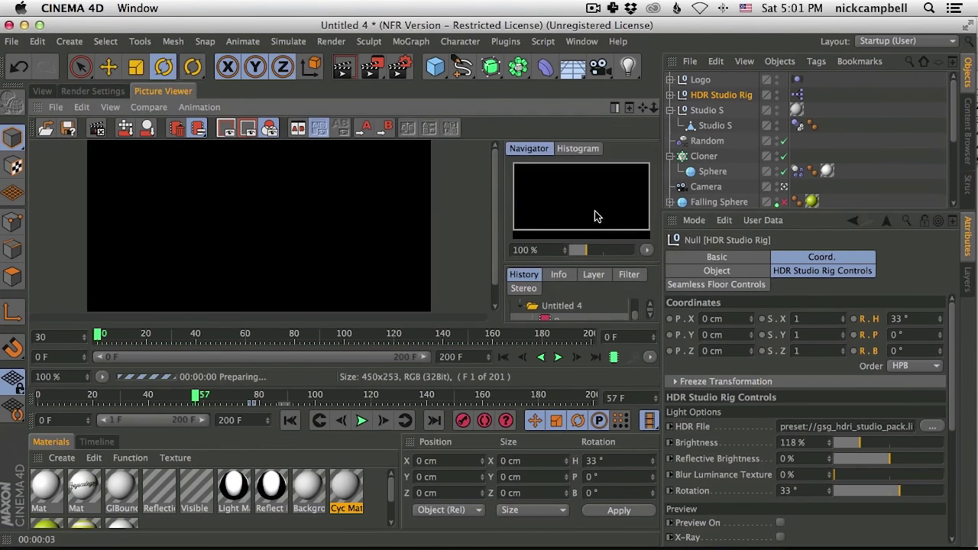
left_click(75, 91)
left_click(75, 158)
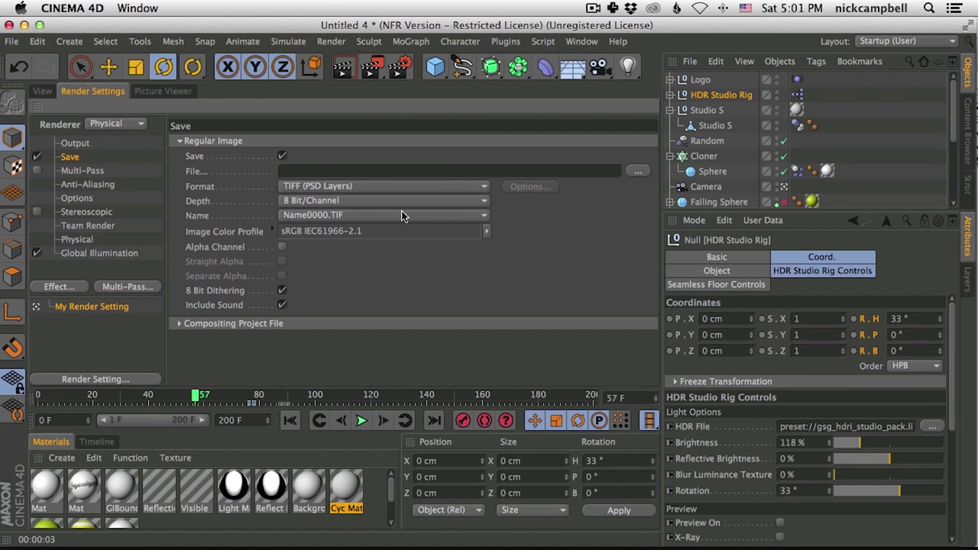
Check the render in progress, then play the reference jingle video in the browser
left_click(42, 91)
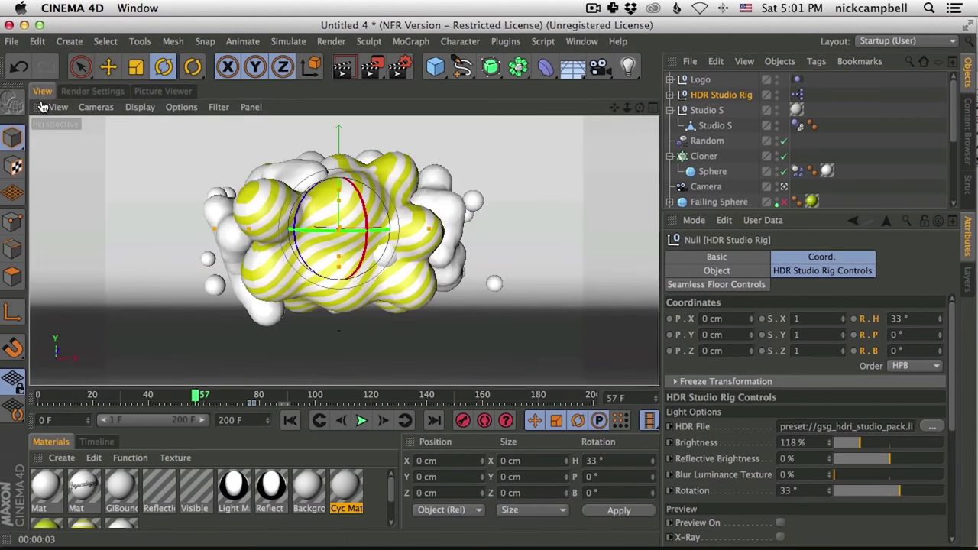
left_click(158, 91)
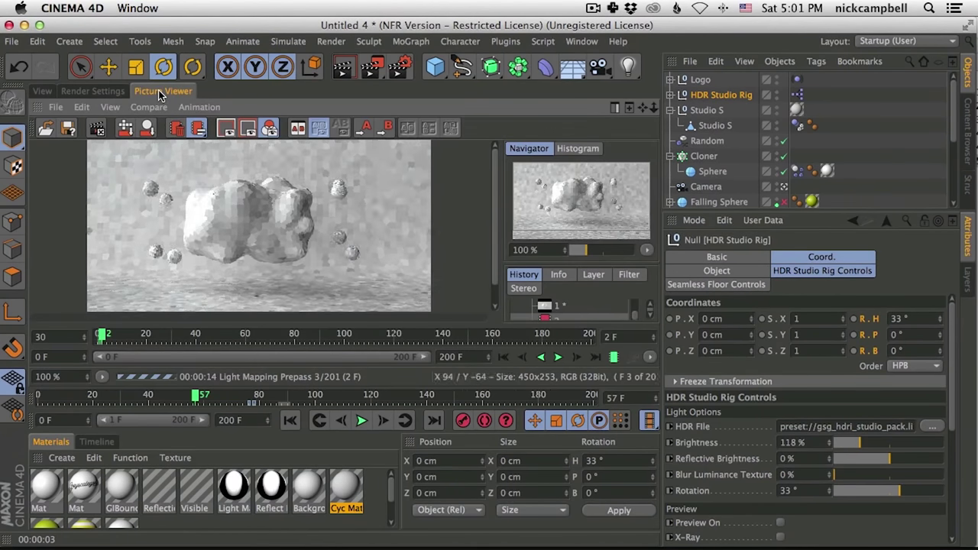
key("super+Tab")
left_click(435, 308)
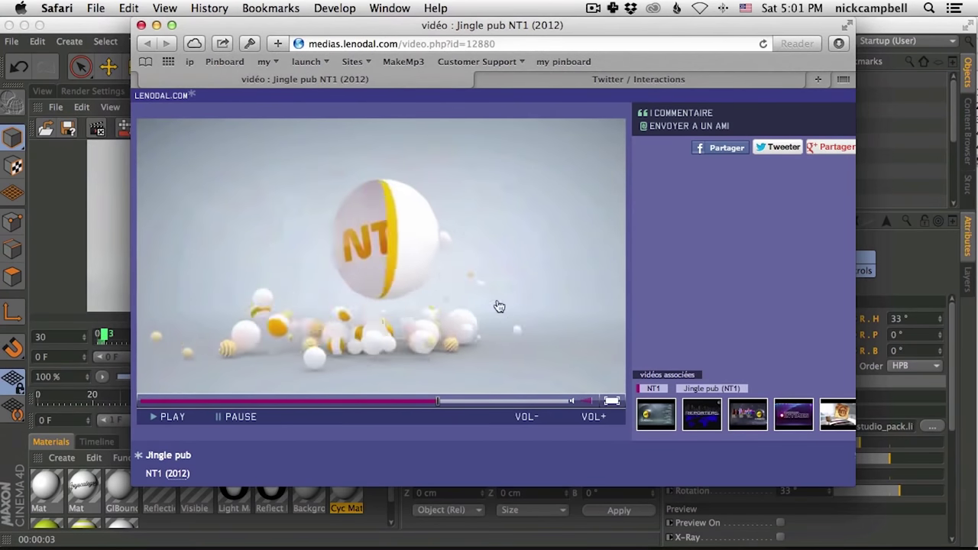
Watch the NT1 video to its end logo, then step back a frame in the render
left_click(508, 325)
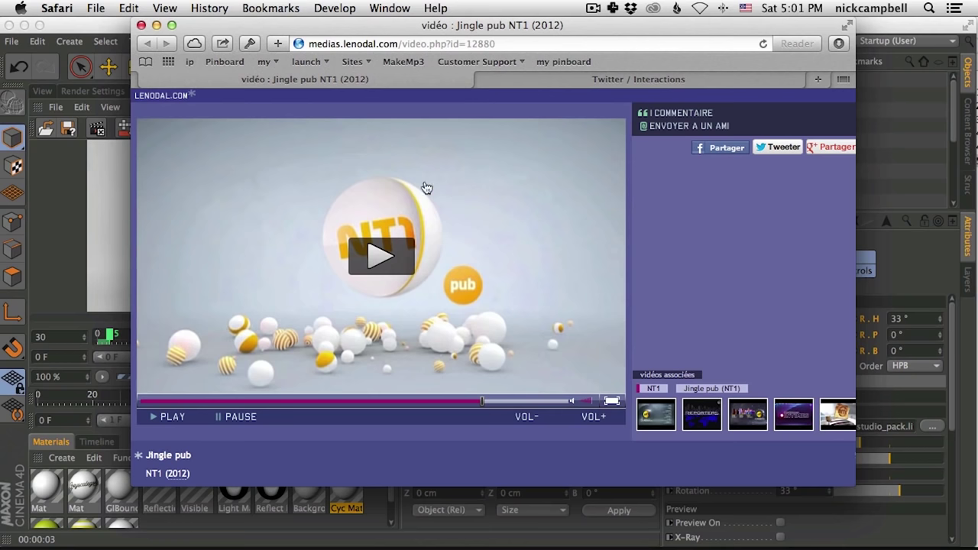
left_click(116, 34)
left_click(545, 359)
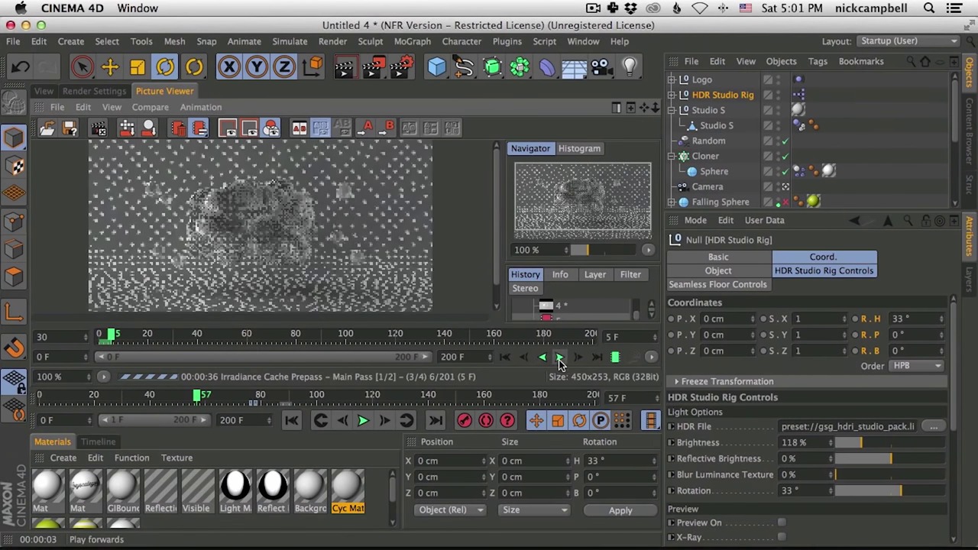
Play the rendered sequence, then play the scene animation from frame 112 to 146
left_click(557, 358)
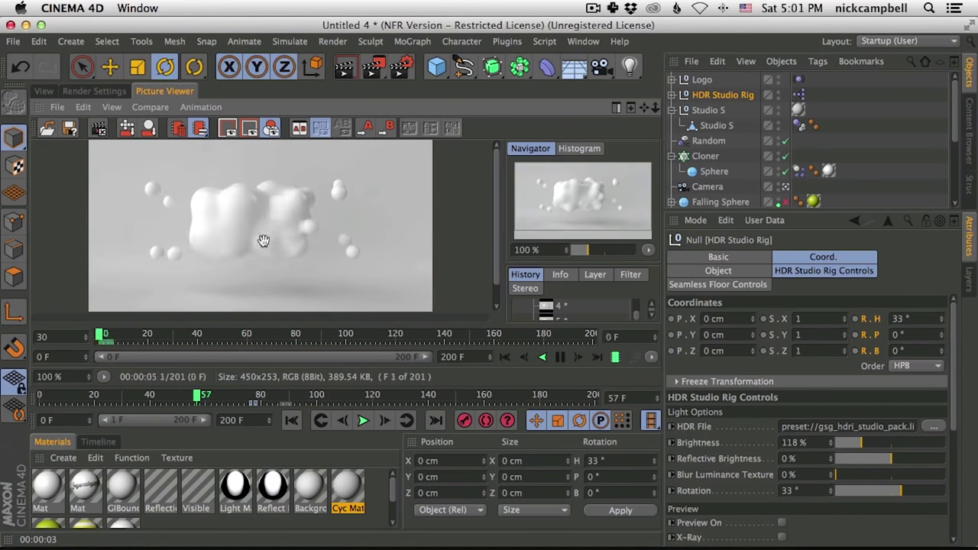
left_click(45, 93)
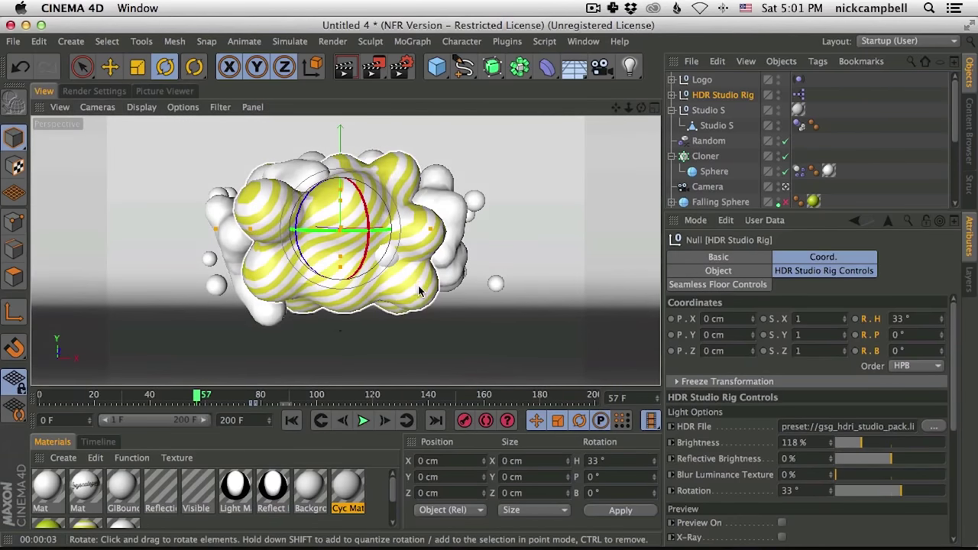
middle_click_drag(388, 312, 380, 296, "alt")
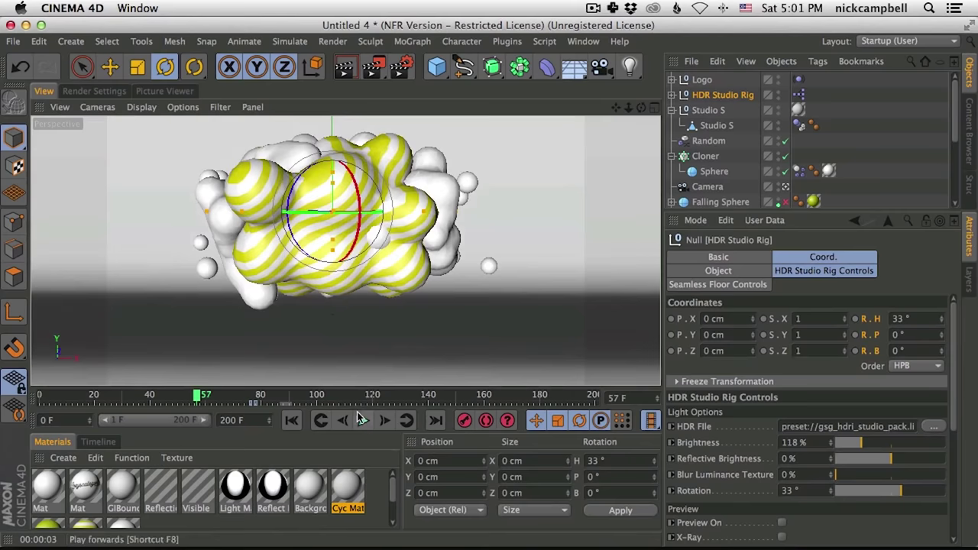
left_click_drag(350, 395, 397, 394)
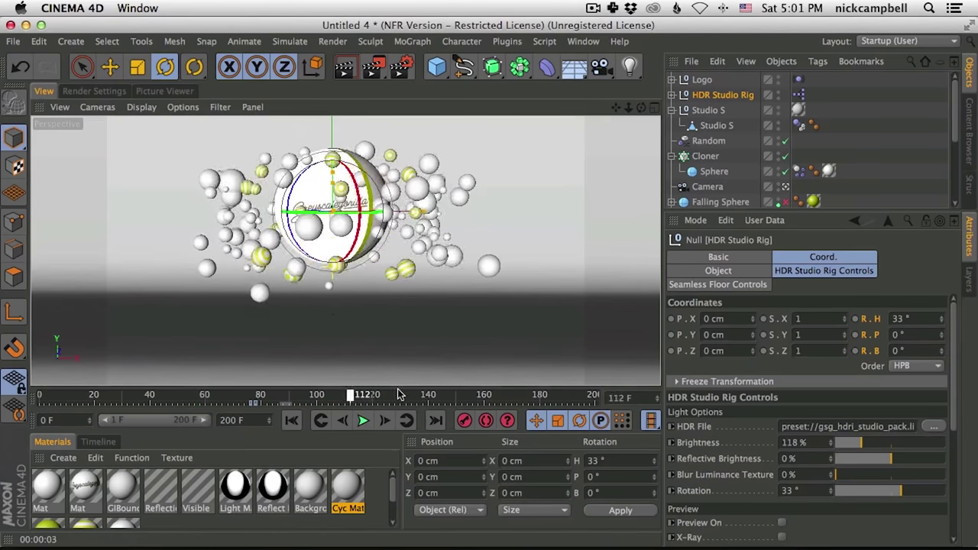
left_click(363, 421)
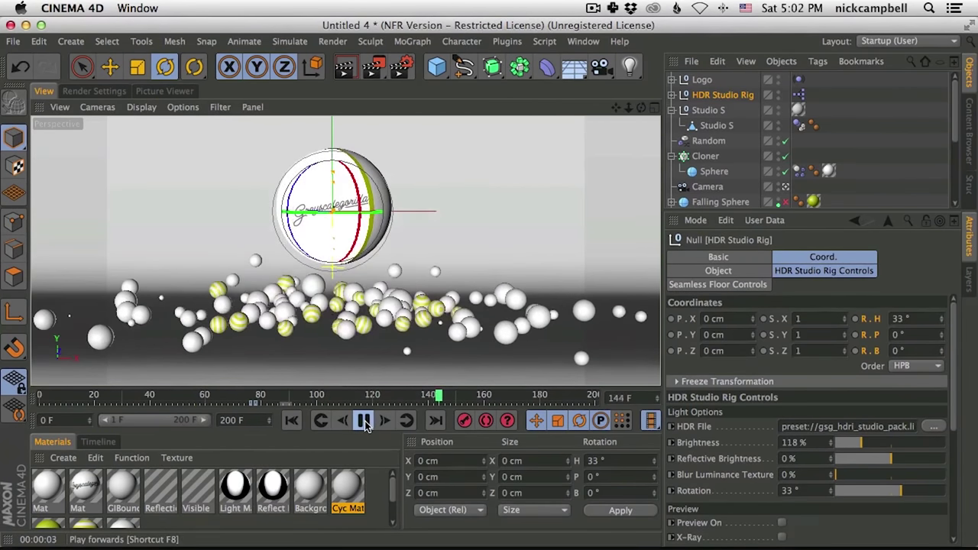
left_click(364, 421)
Orbit slightly, replay the animation from the start, and switch to the reference video
left_click_drag(397, 297, 407, 290, "alt")
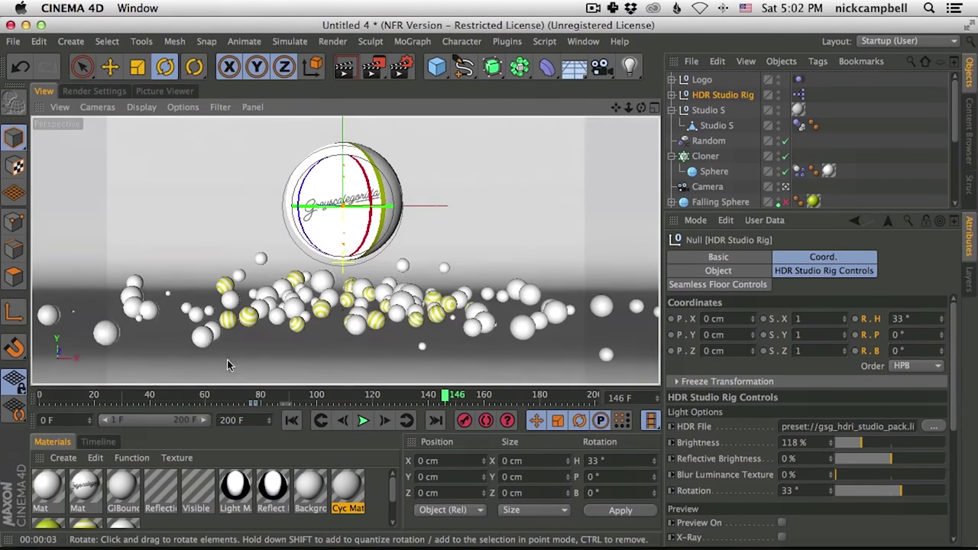
left_click(291, 420)
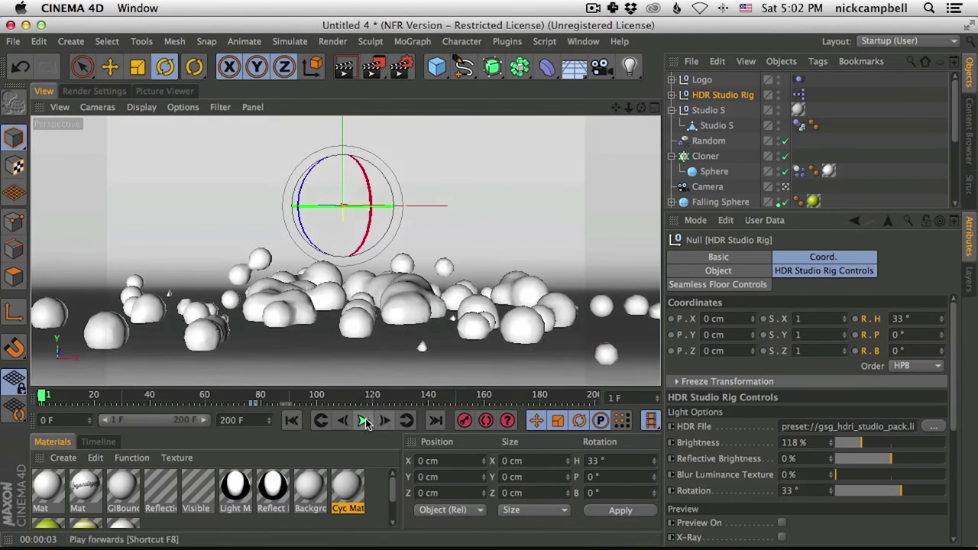
left_click(363, 421)
key("super+Tab")
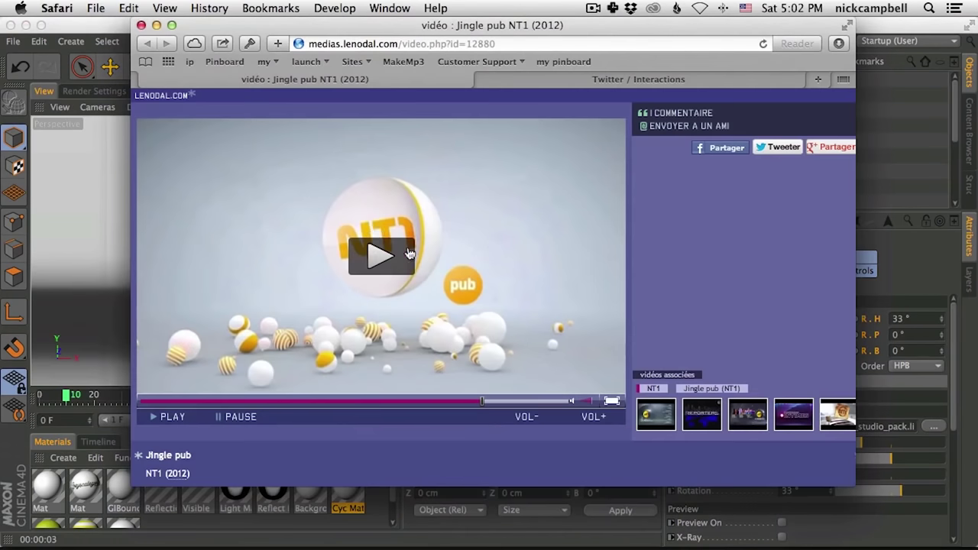
Compare the reference video's blob section with the Cinema 4D animation playback
left_click(291, 405)
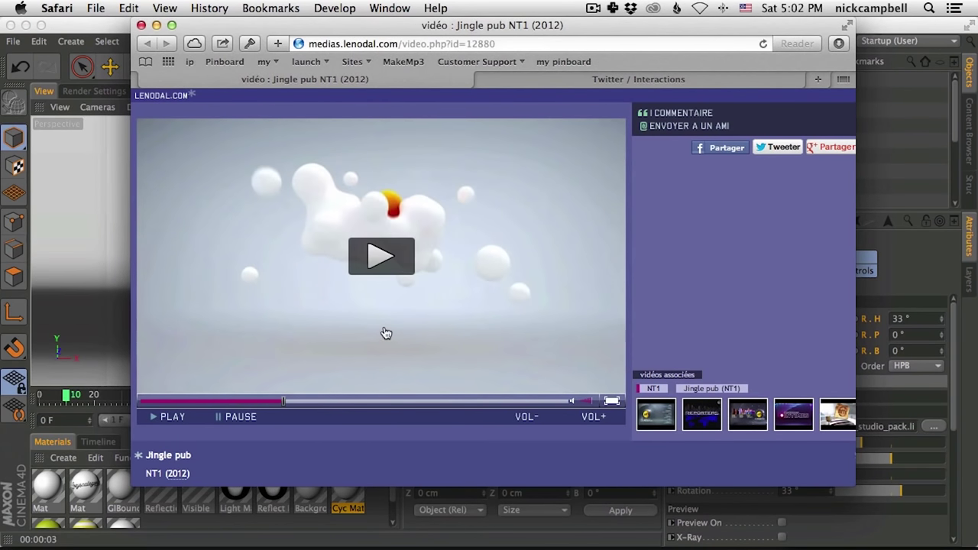
left_click(98, 28)
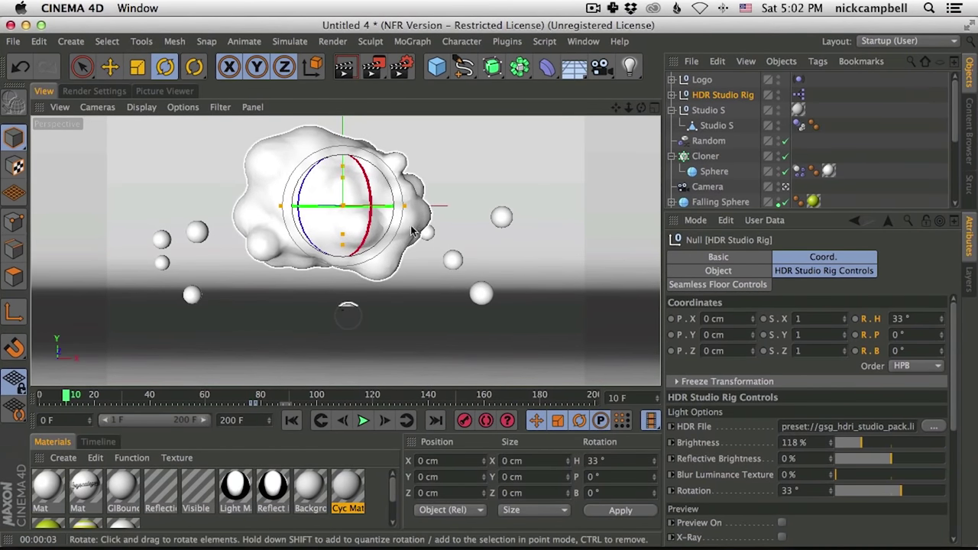
key("super+Tab")
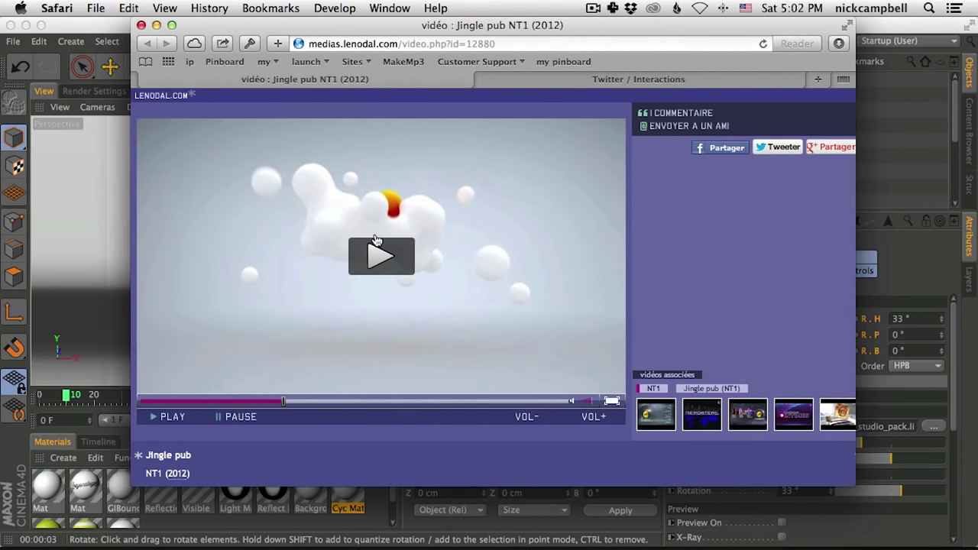
left_click(404, 338)
left_click(428, 338)
left_click(118, 40)
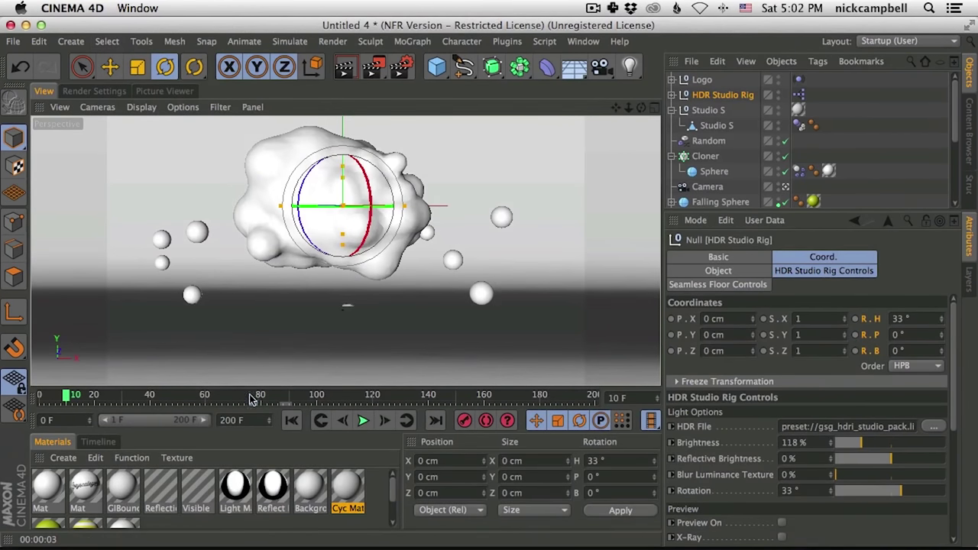
left_click(362, 421)
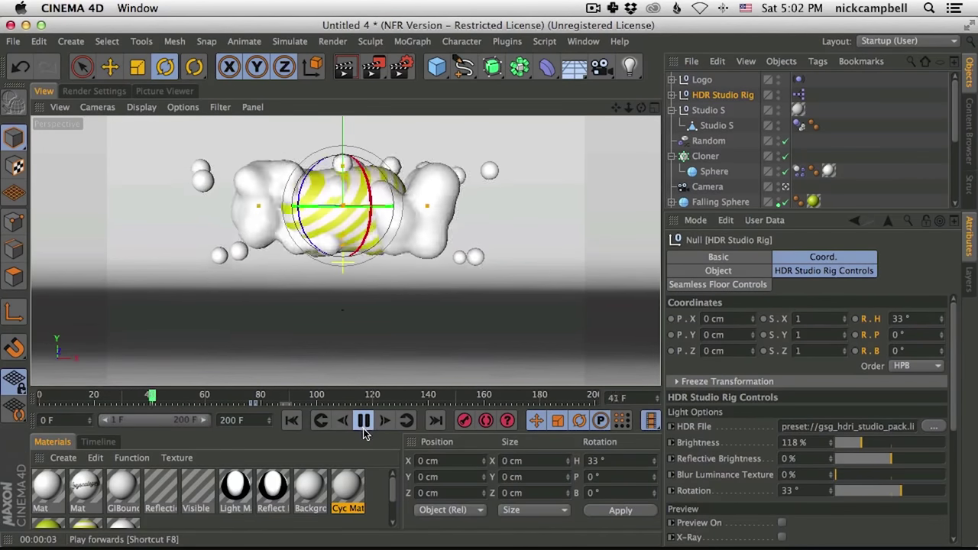
Reposition the Safari window and play then pause the NT1 reference video
key("super+Tab")
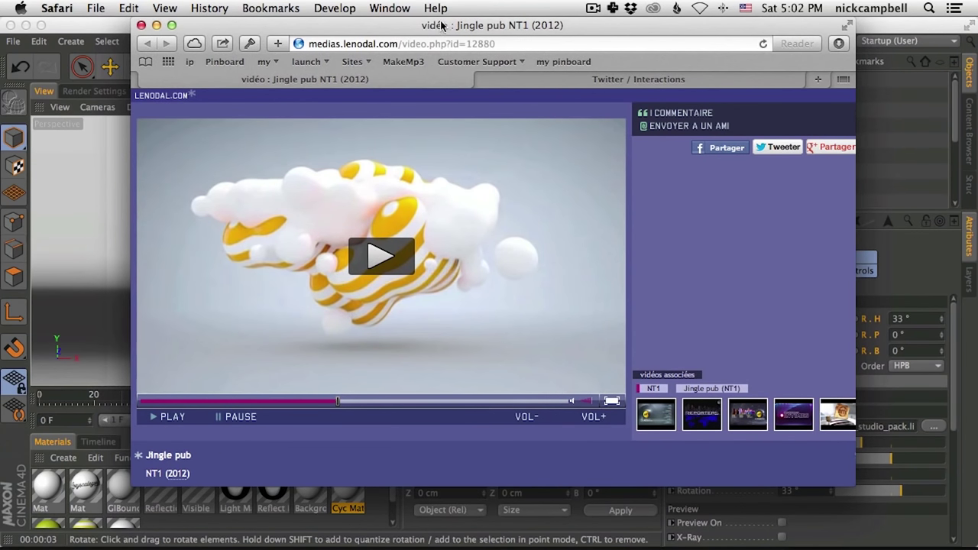
left_click_drag(441, 25, 433, 25)
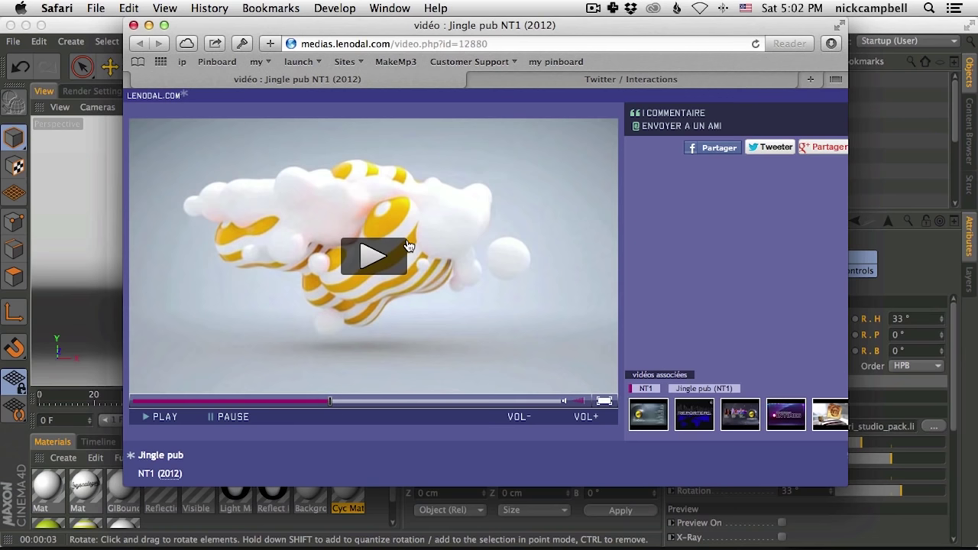
left_click_drag(386, 30, 408, 34)
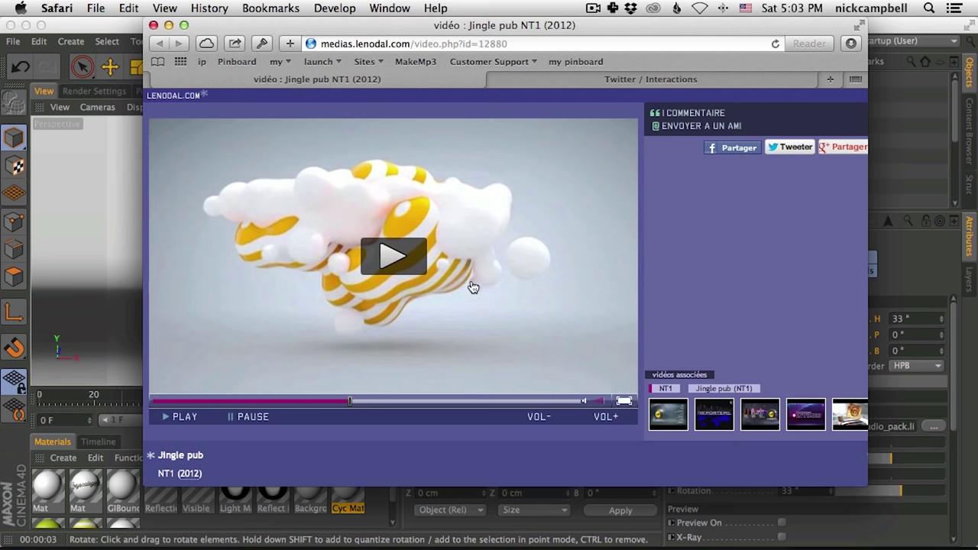
left_click_drag(589, 33, 587, 33)
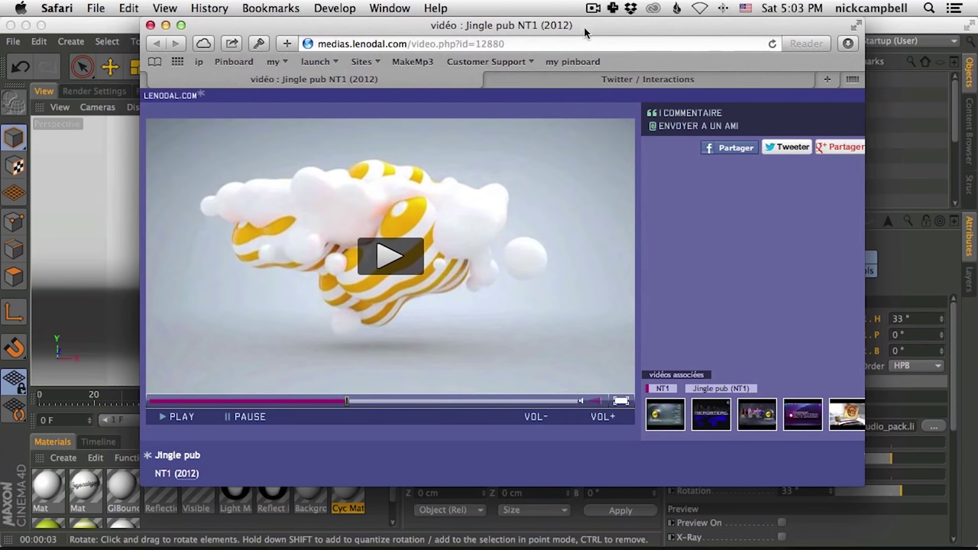
left_click(502, 255)
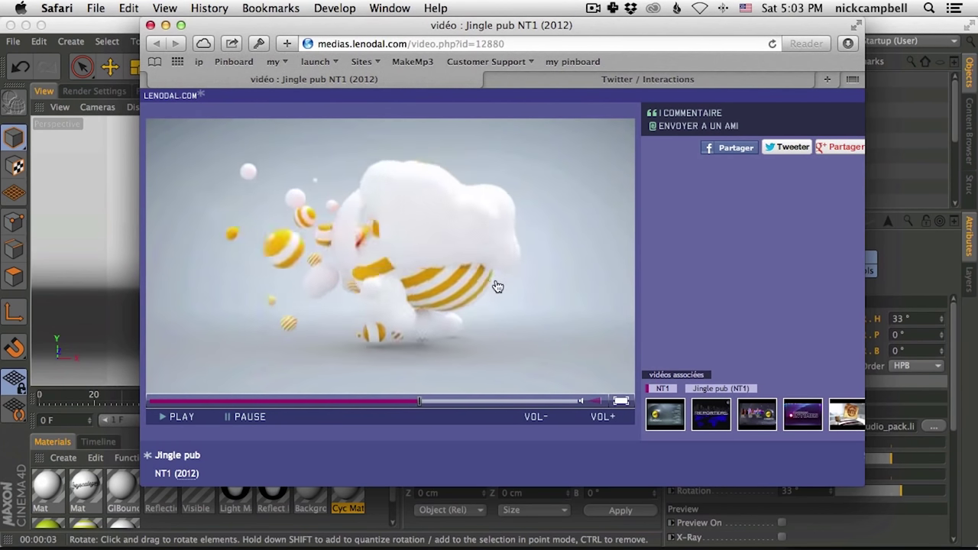
left_click(481, 275)
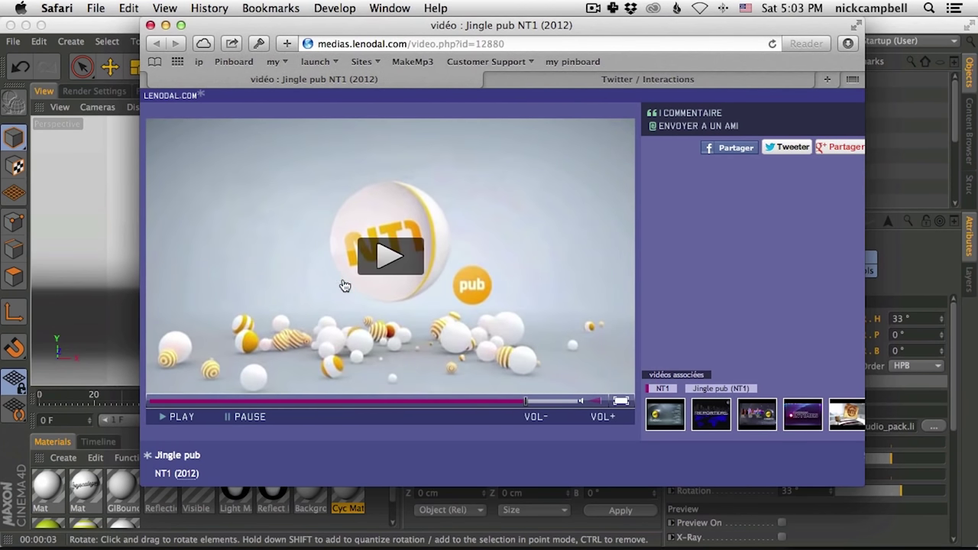
left_click_drag(476, 36, 470, 35)
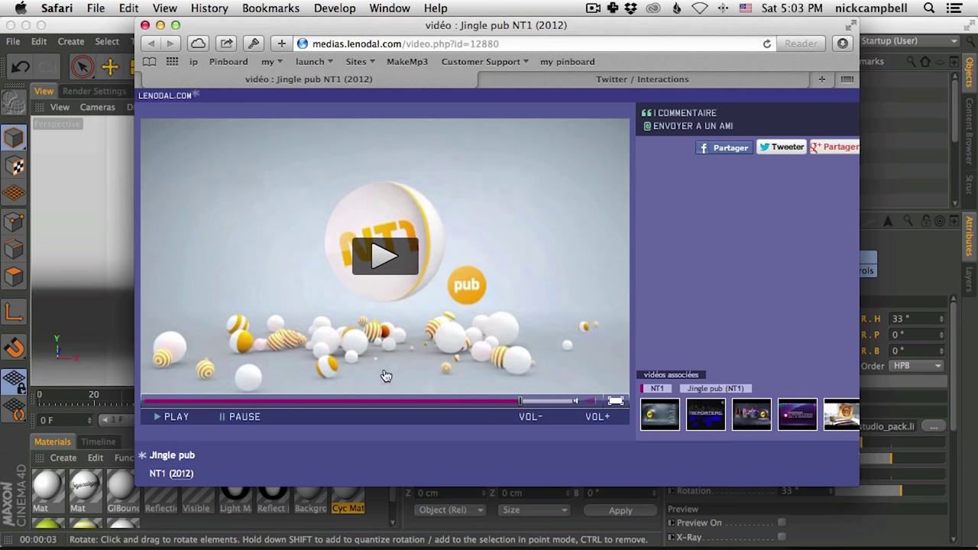
left_click_drag(585, 38, 583, 38)
Glance at another browser tab, return to the video, then bring Cinema 4D forward
left_click(573, 81)
left_click(305, 79)
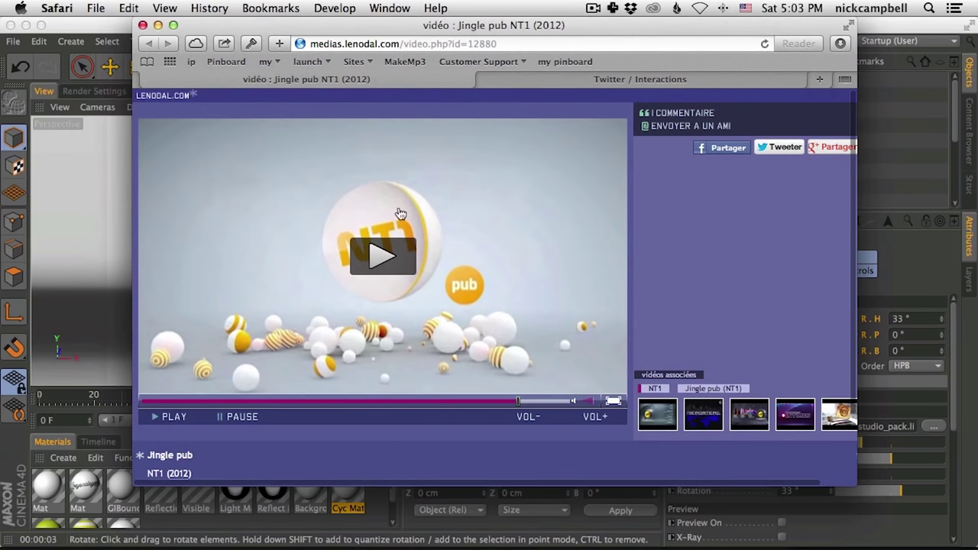
left_click(109, 29)
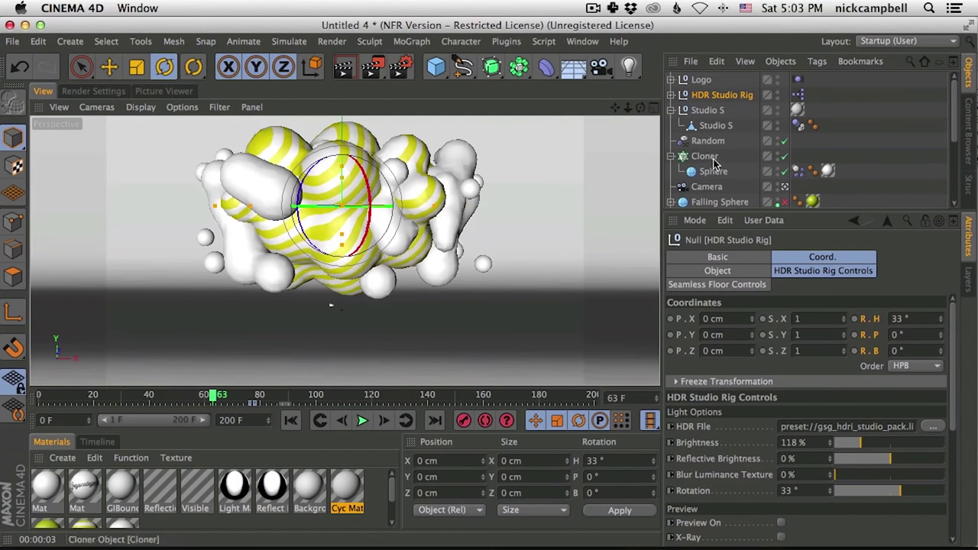
scroll(955, 106, "up", 1)
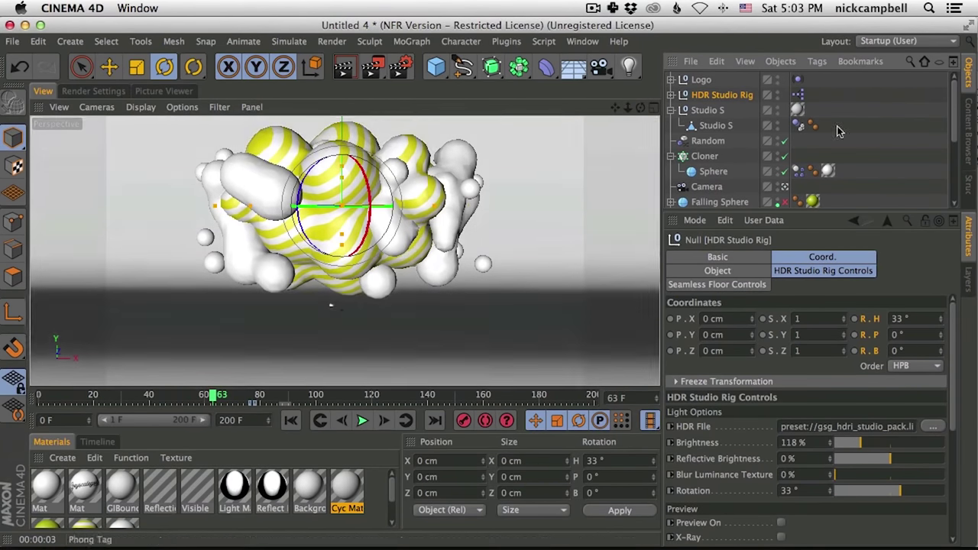
scroll(955, 113, "down", 3)
scroll(955, 113, "up", 3)
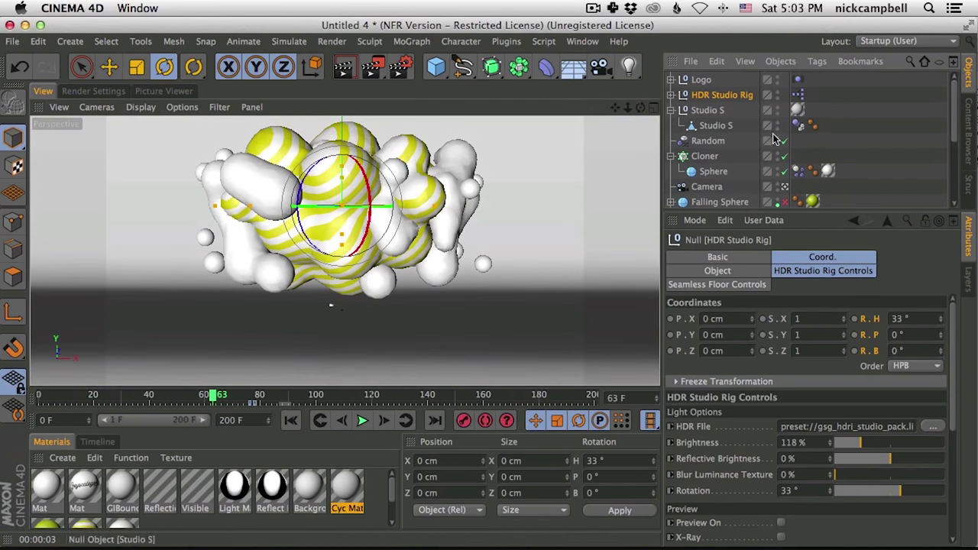
scroll(951, 136, "down", 3)
scroll(951, 136, "up", 3)
scroll(951, 135, "down", 4)
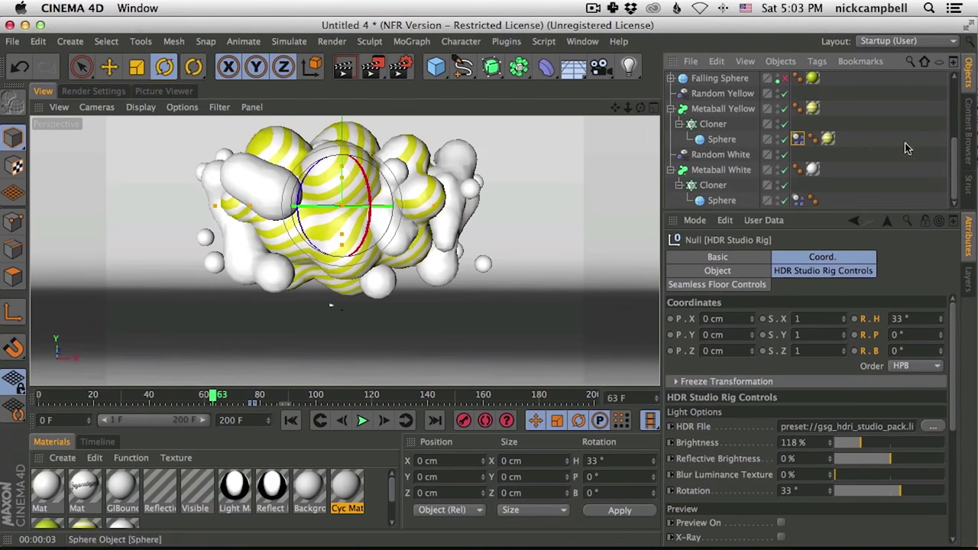
left_click(113, 90)
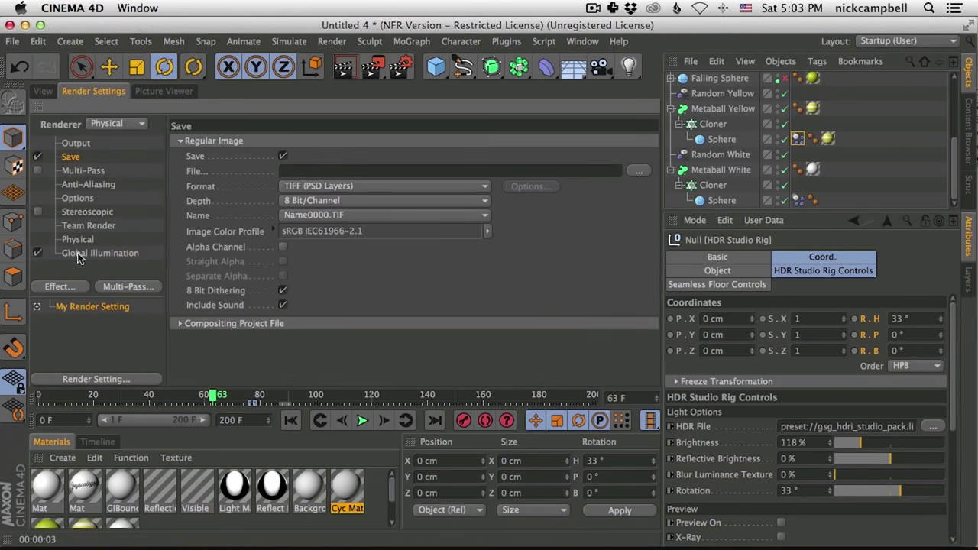
left_click(43, 91)
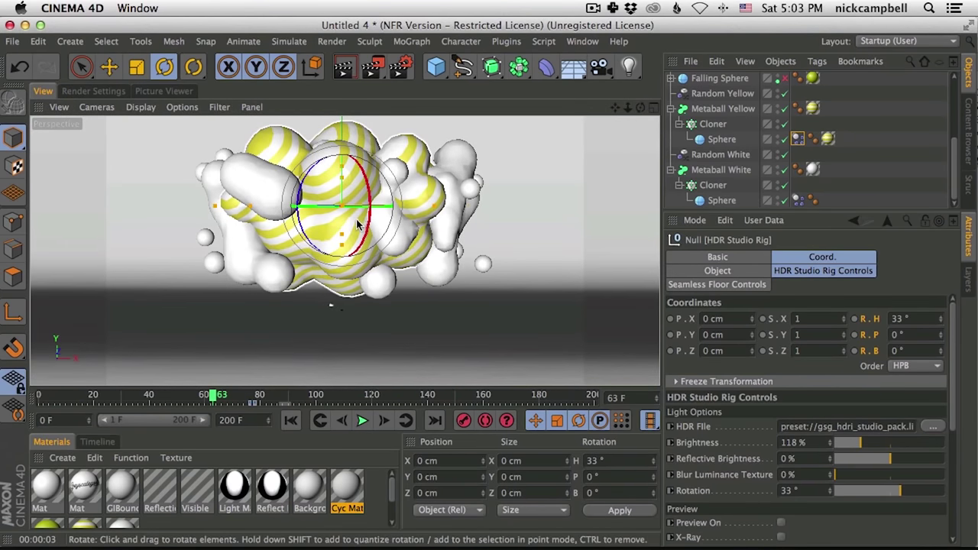
key("super+Tab")
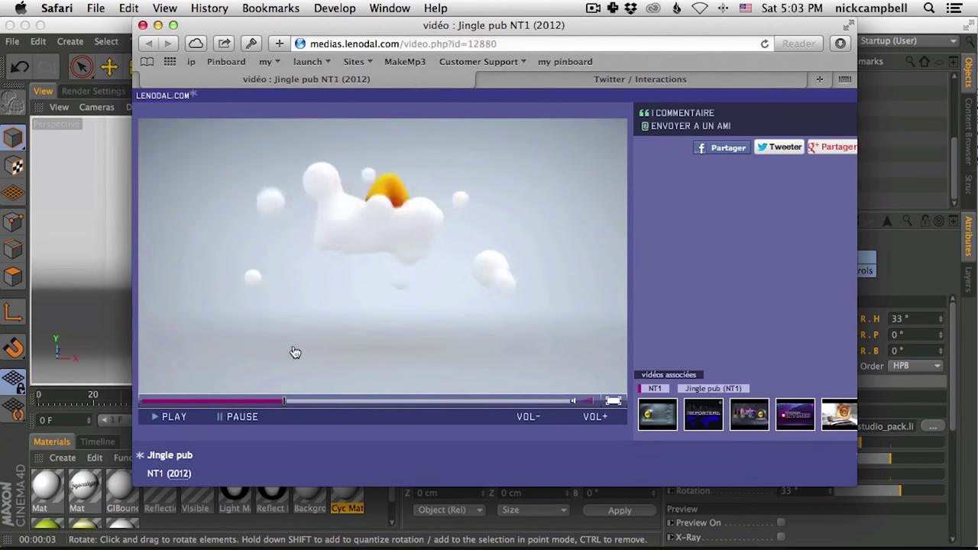
left_click(422, 318)
left_click(408, 348)
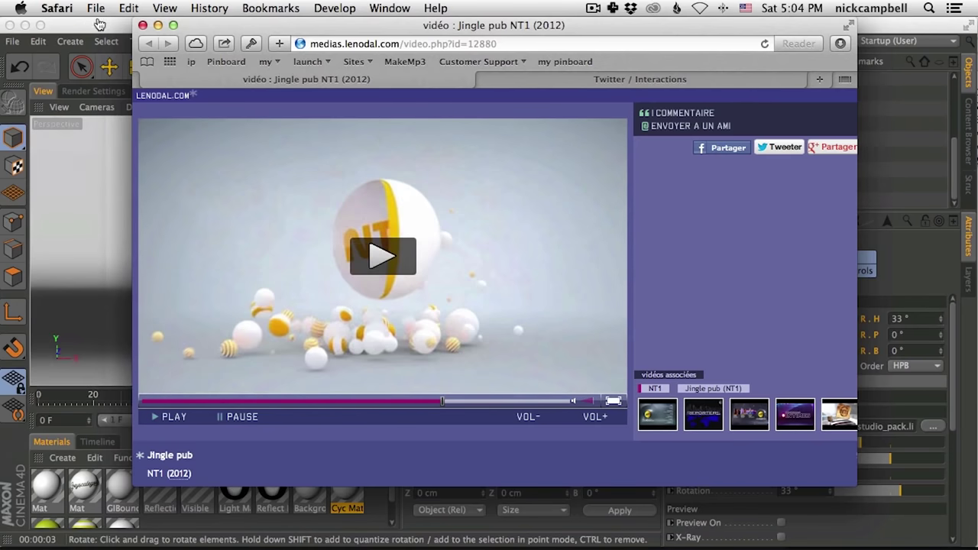
key("super+Tab")
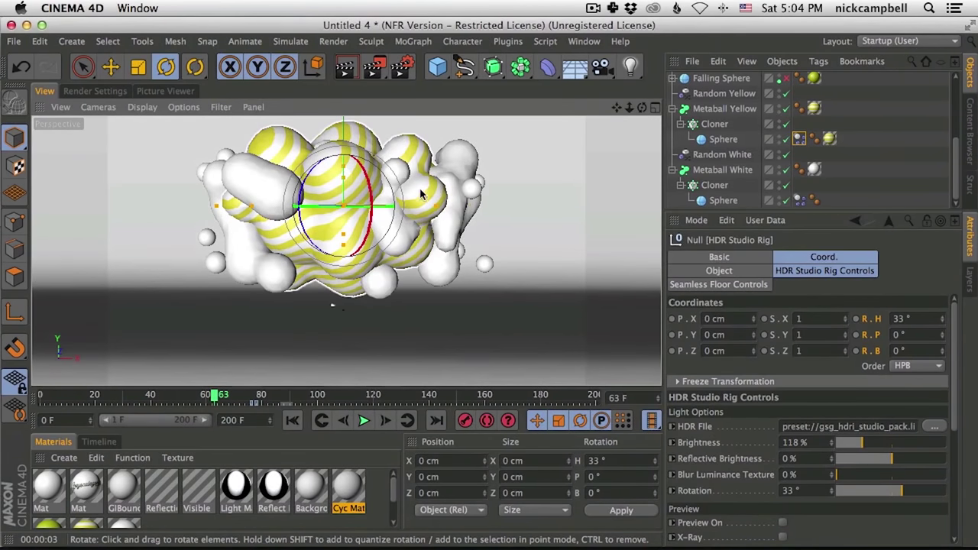